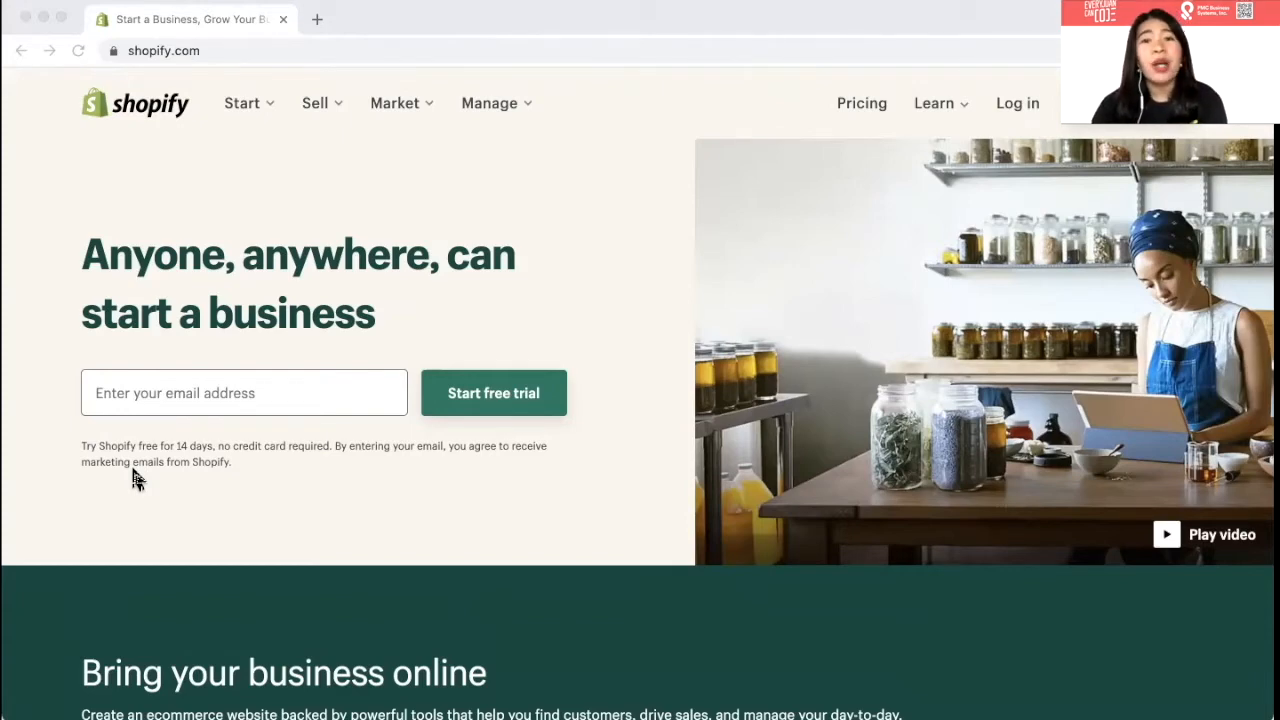
- Scroll to the Basic, Shopify and Advanced plan cards and expand the full feature comparison
{"action": "scroll", "coordinate": [137, 480], "scroll_direction": "down", "scroll_amount": 1}
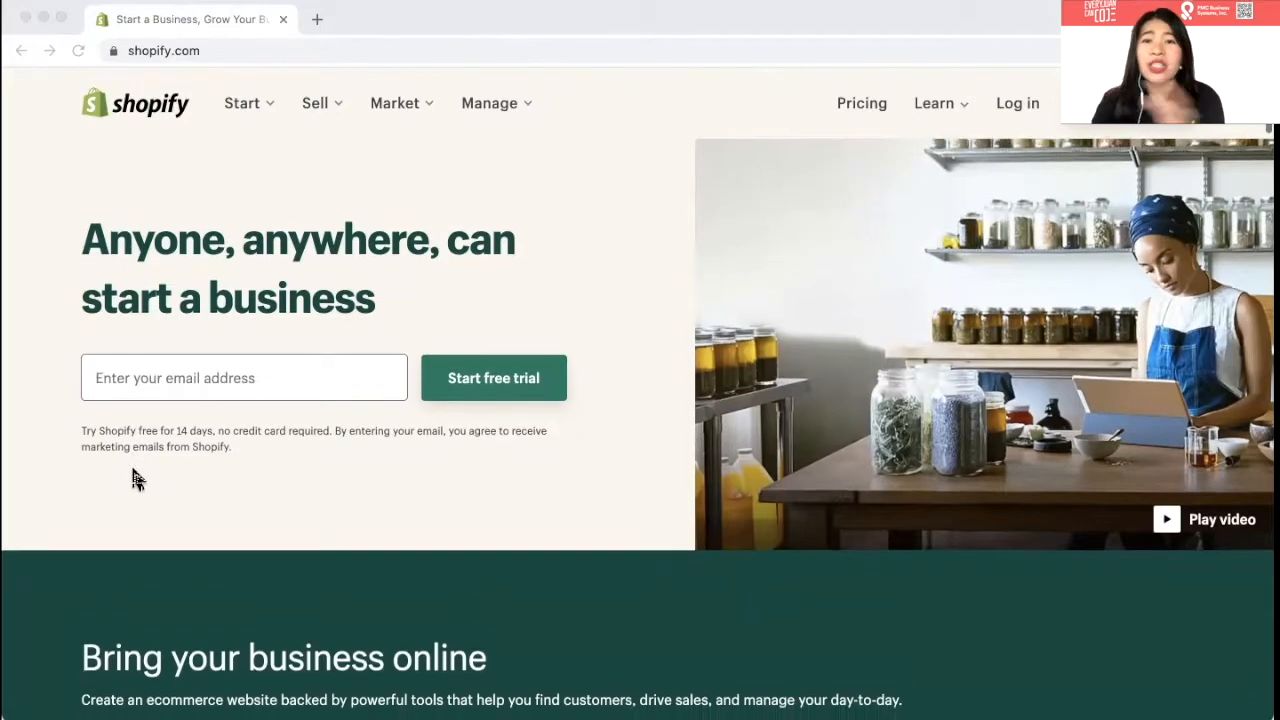
{"action": "scroll", "coordinate": [137, 480], "scroll_direction": "down", "scroll_amount": 1}
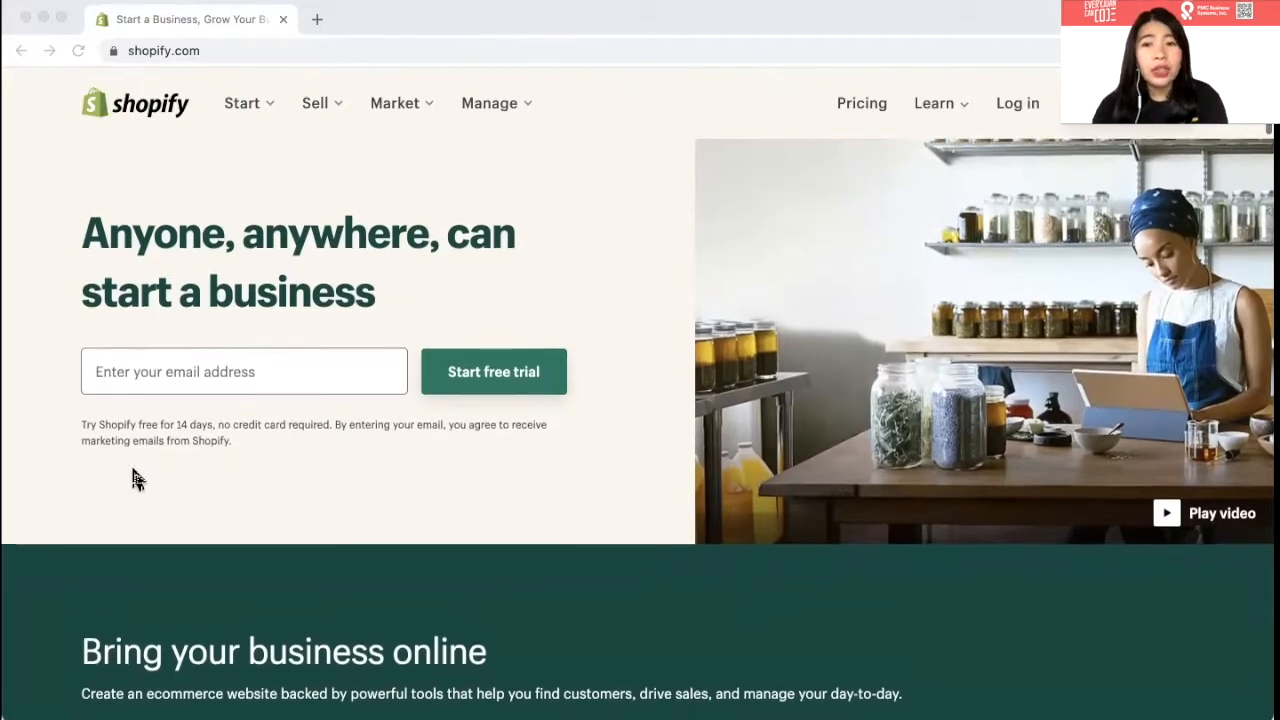
{"action": "scroll", "coordinate": [137, 480], "scroll_direction": "down", "scroll_amount": 2}
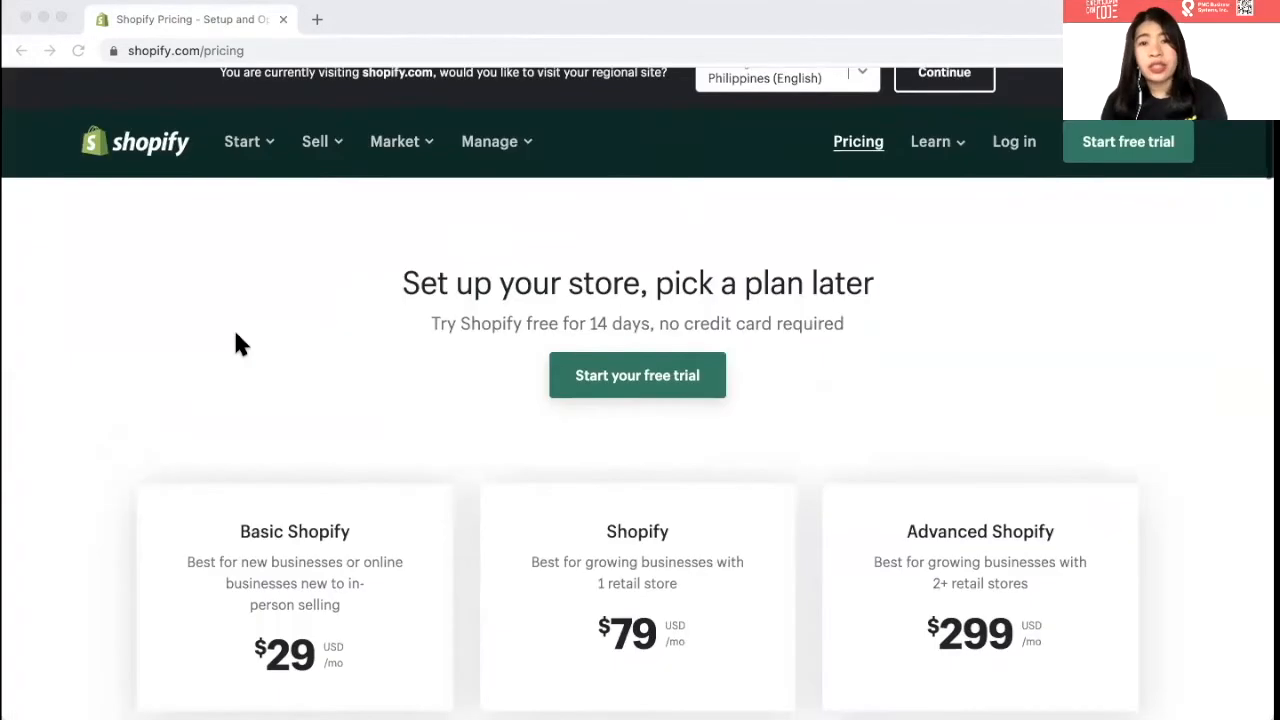
{"action": "scroll", "coordinate": [236, 336], "scroll_direction": "down", "scroll_amount": 5}
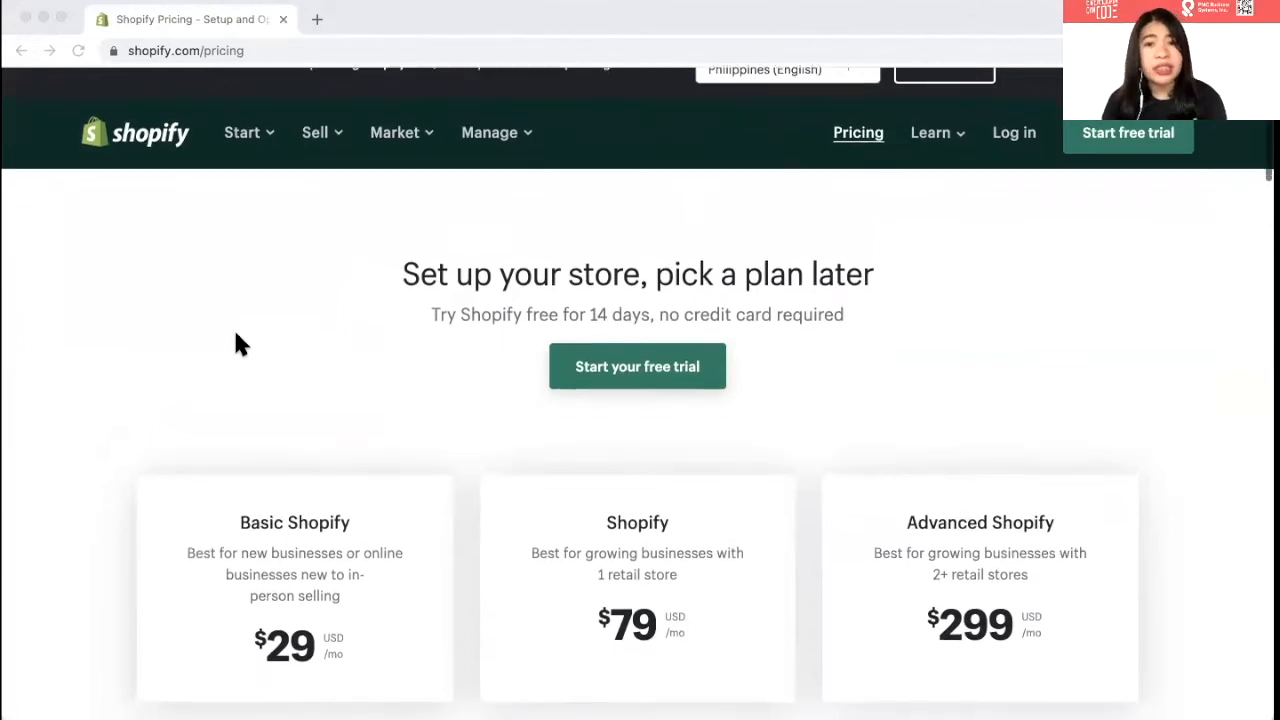
{"action": "scroll", "coordinate": [157, 441], "scroll_direction": "up", "scroll_amount": 1}
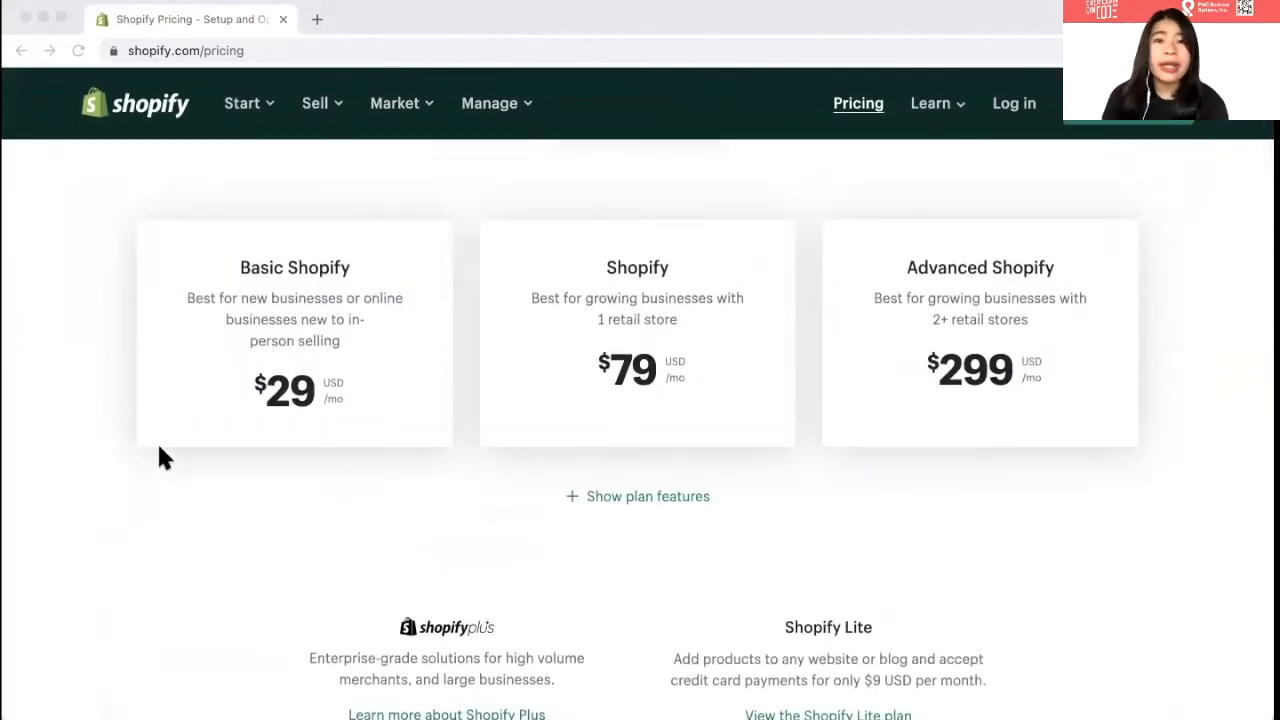
{"action": "scroll", "coordinate": [220, 418], "scroll_direction": "down", "scroll_amount": 1}
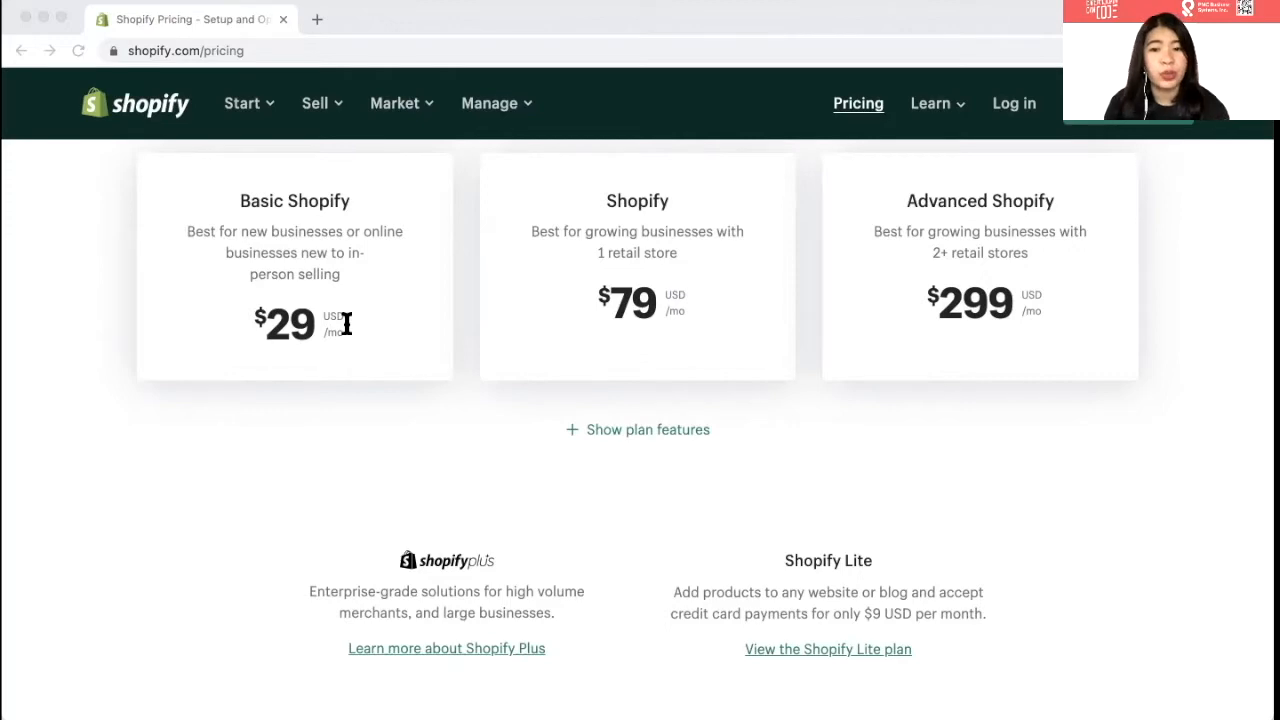
{"action": "scroll", "coordinate": [143, 323], "scroll_direction": "down", "scroll_amount": 3}
{"action": "scroll", "coordinate": [143, 323], "scroll_direction": "up", "scroll_amount": 4}
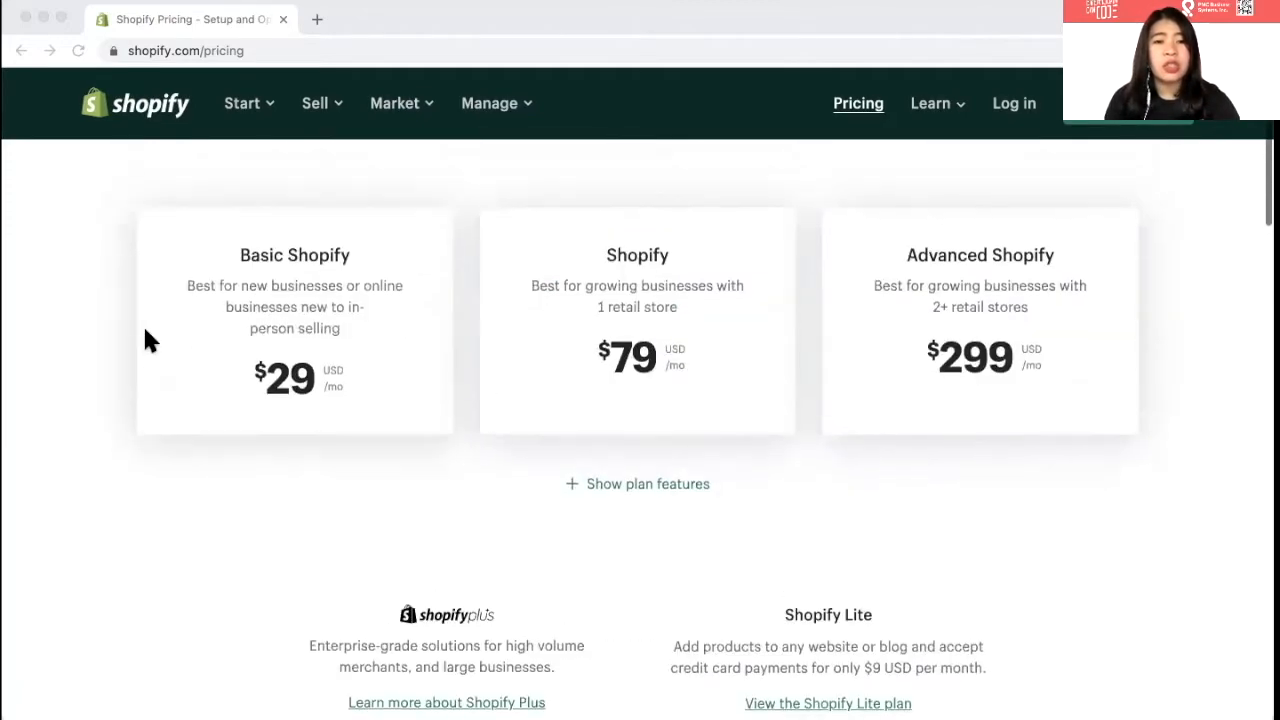
{"action": "left_click", "coordinate": [291, 335]}
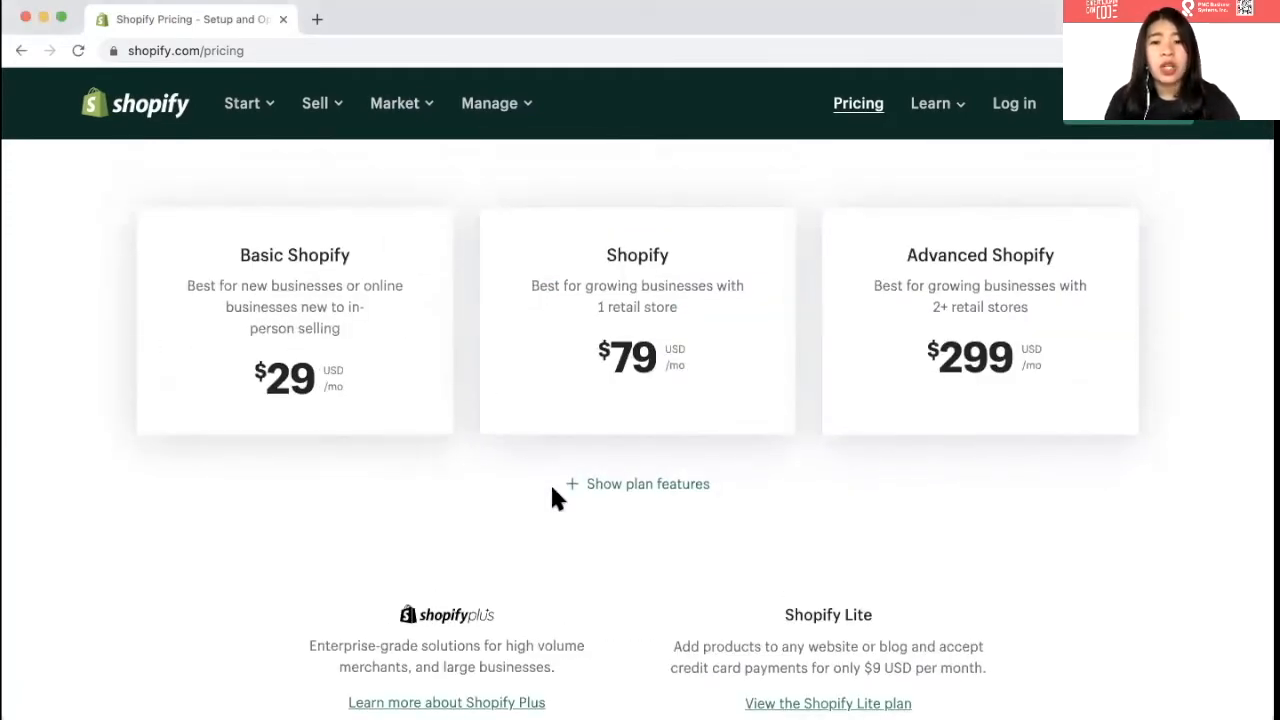
{"action": "left_click", "coordinate": [623, 486]}
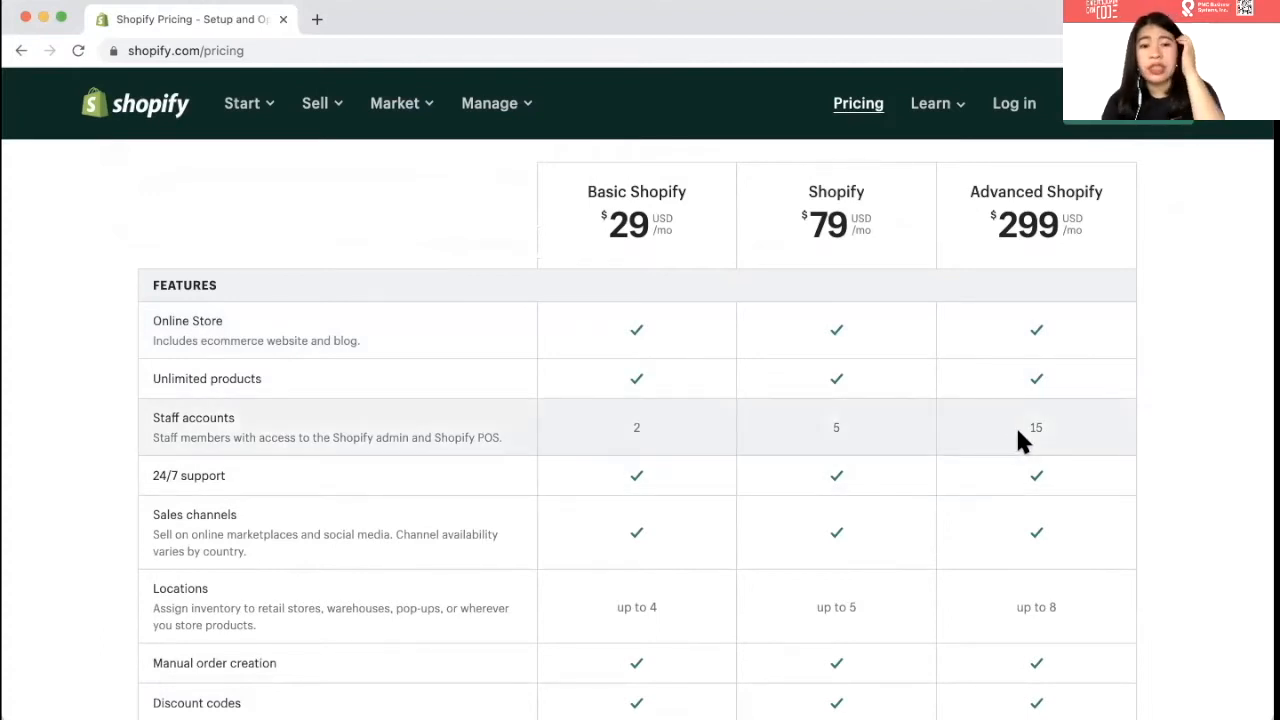
- Scroll down through the plan feature comparison table and back up
{"action": "scroll", "coordinate": [797, 503], "scroll_direction": "down", "scroll_amount": 3}
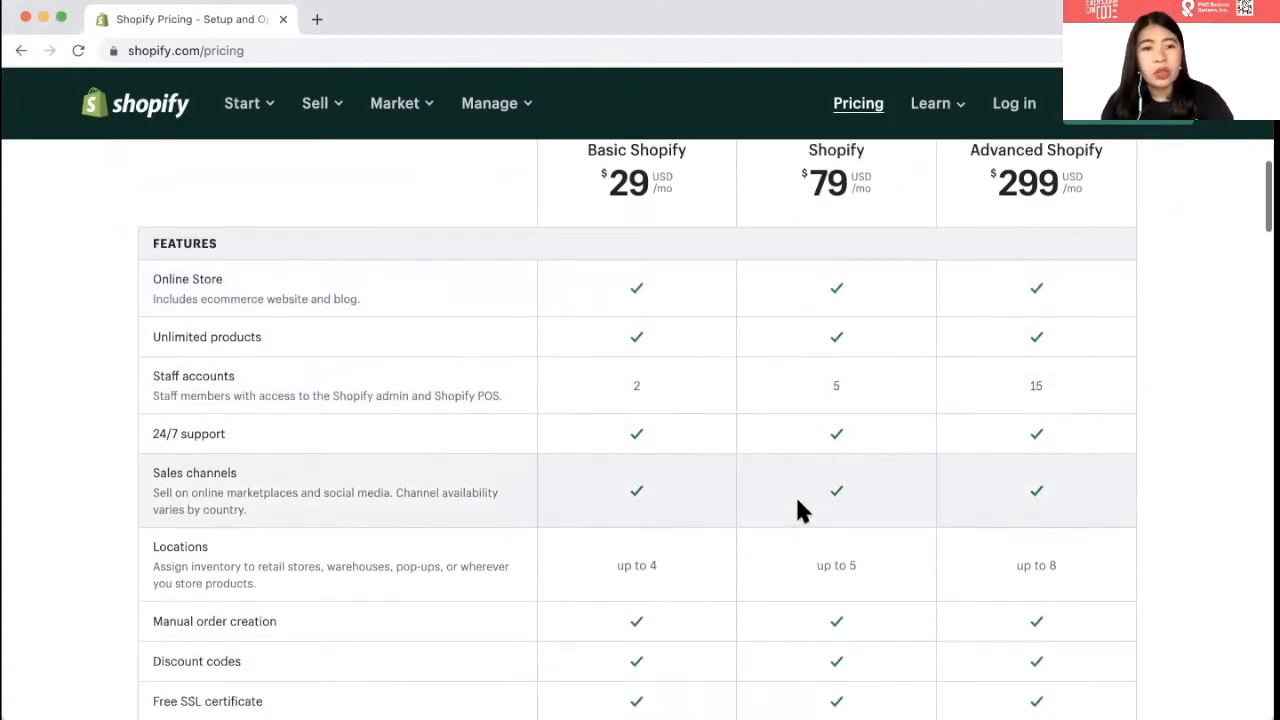
{"action": "scroll", "coordinate": [797, 503], "scroll_direction": "down", "scroll_amount": 6}
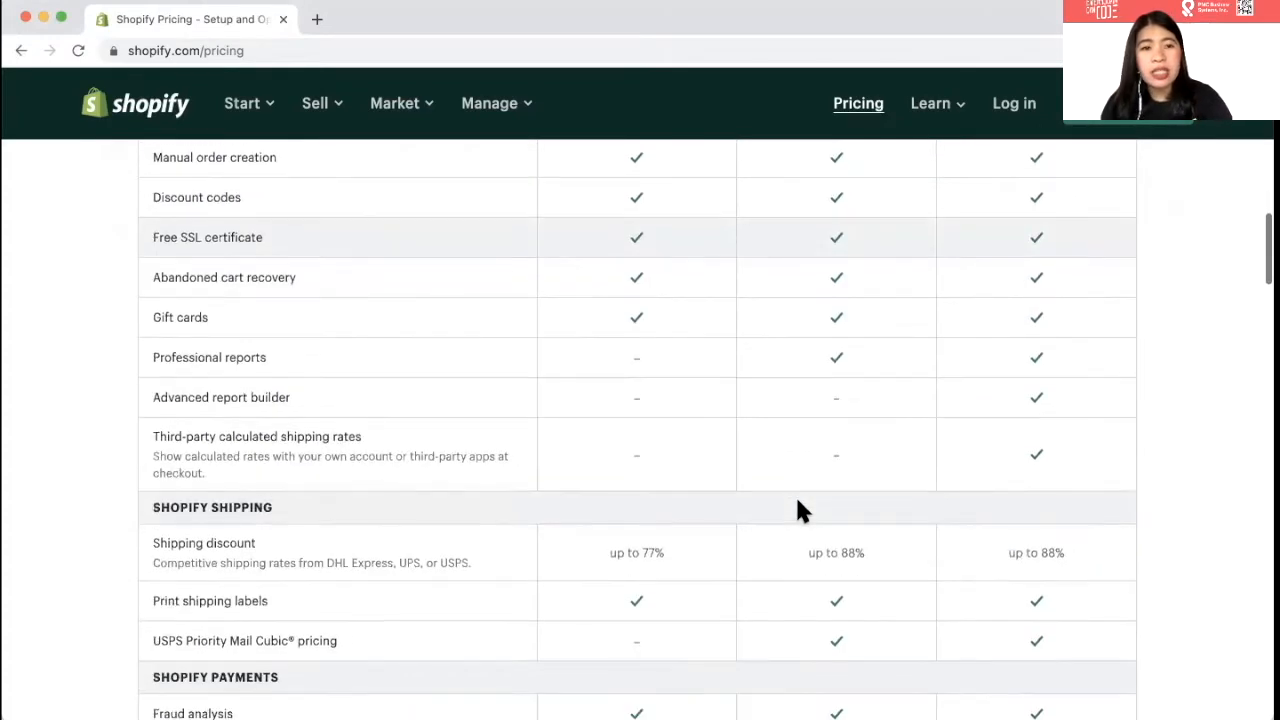
{"action": "scroll", "coordinate": [797, 503], "scroll_direction": "down", "scroll_amount": 1}
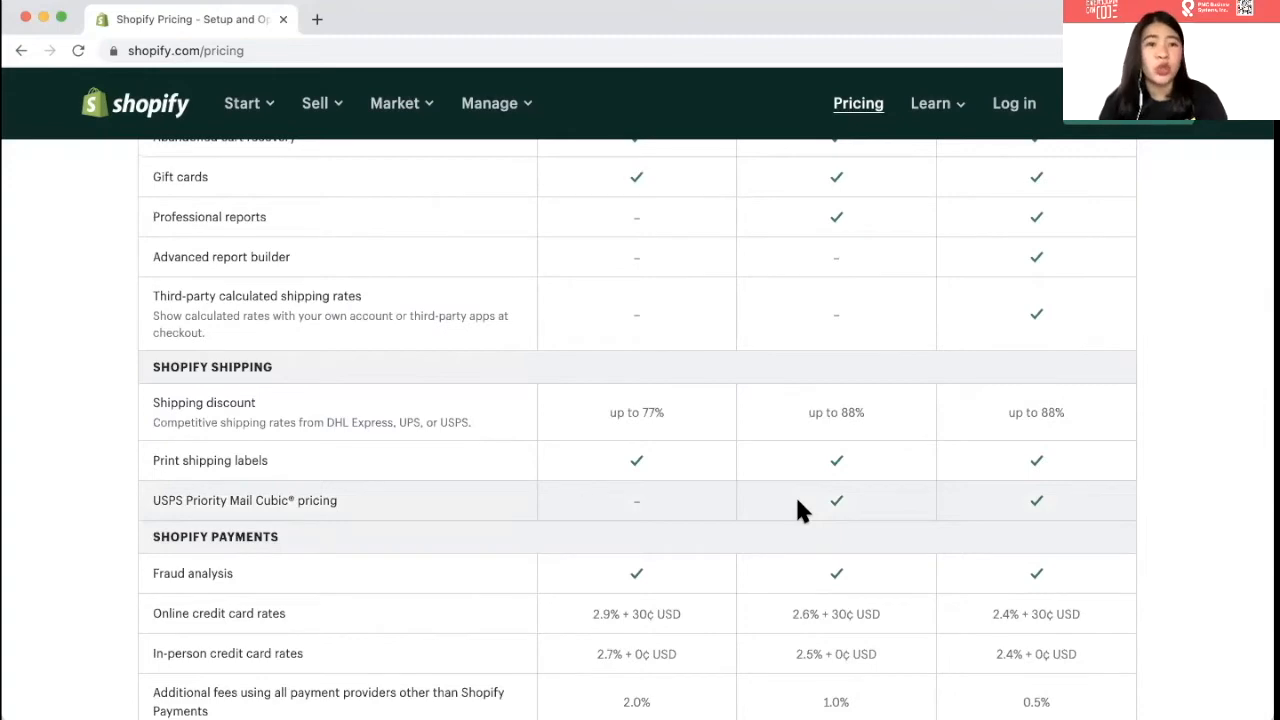
{"action": "scroll", "coordinate": [797, 503], "scroll_direction": "up", "scroll_amount": 15}
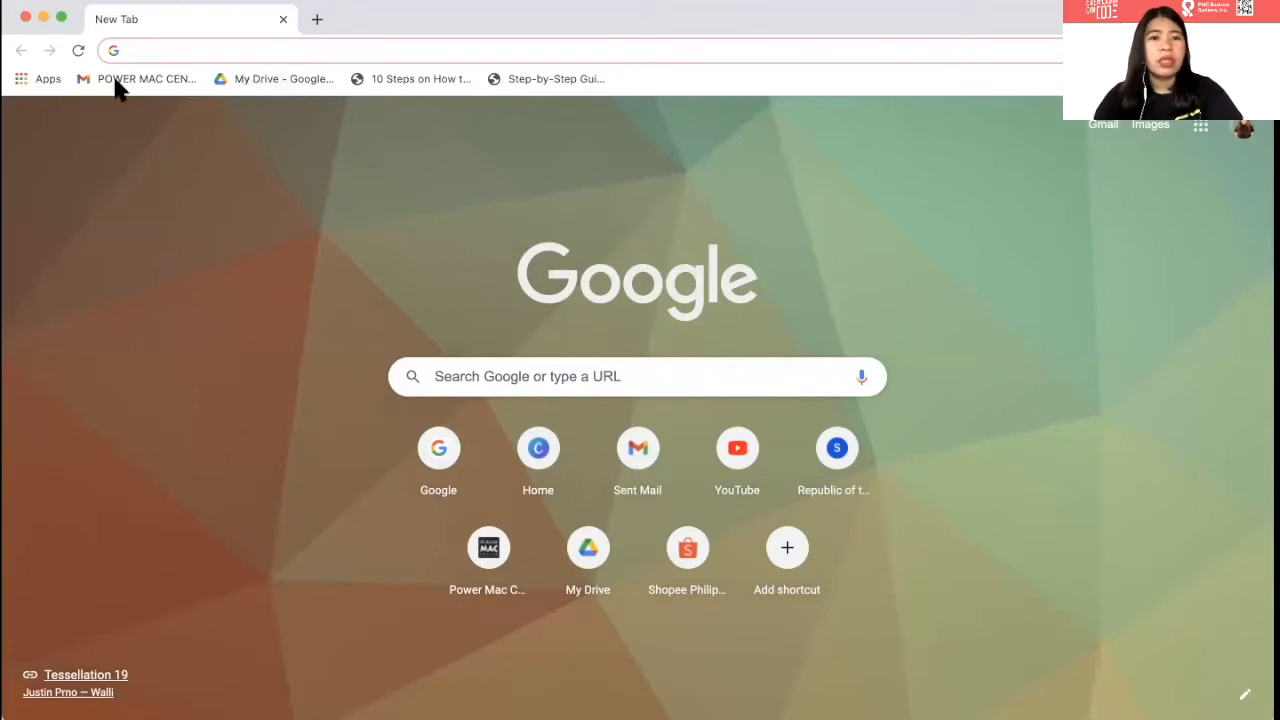
- Go to the Shopify website by entering 'shopify' in the address bar
{"action": "left_click", "coordinate": [189, 50]}
{"action": "type", "text": "shopee"}
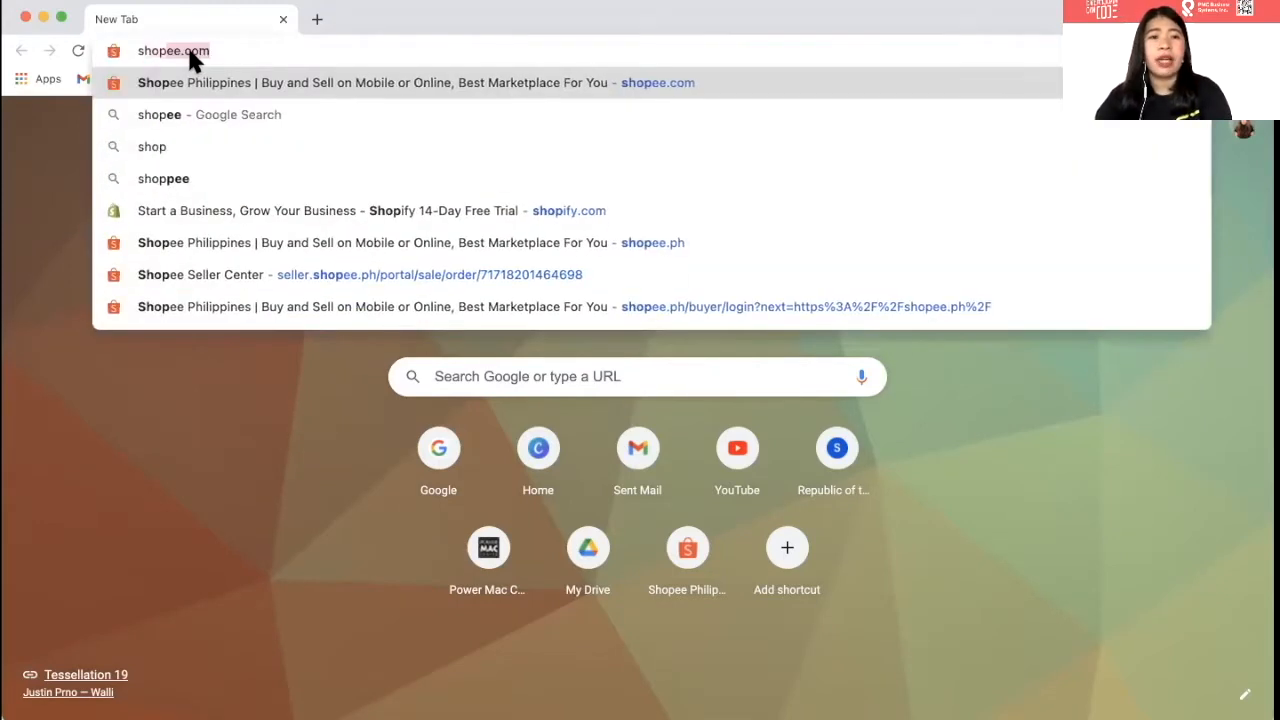
{"action": "key", "text": "BackSpace"}
{"action": "key", "text": "BackSpace"}
{"action": "type", "text": "ify"}
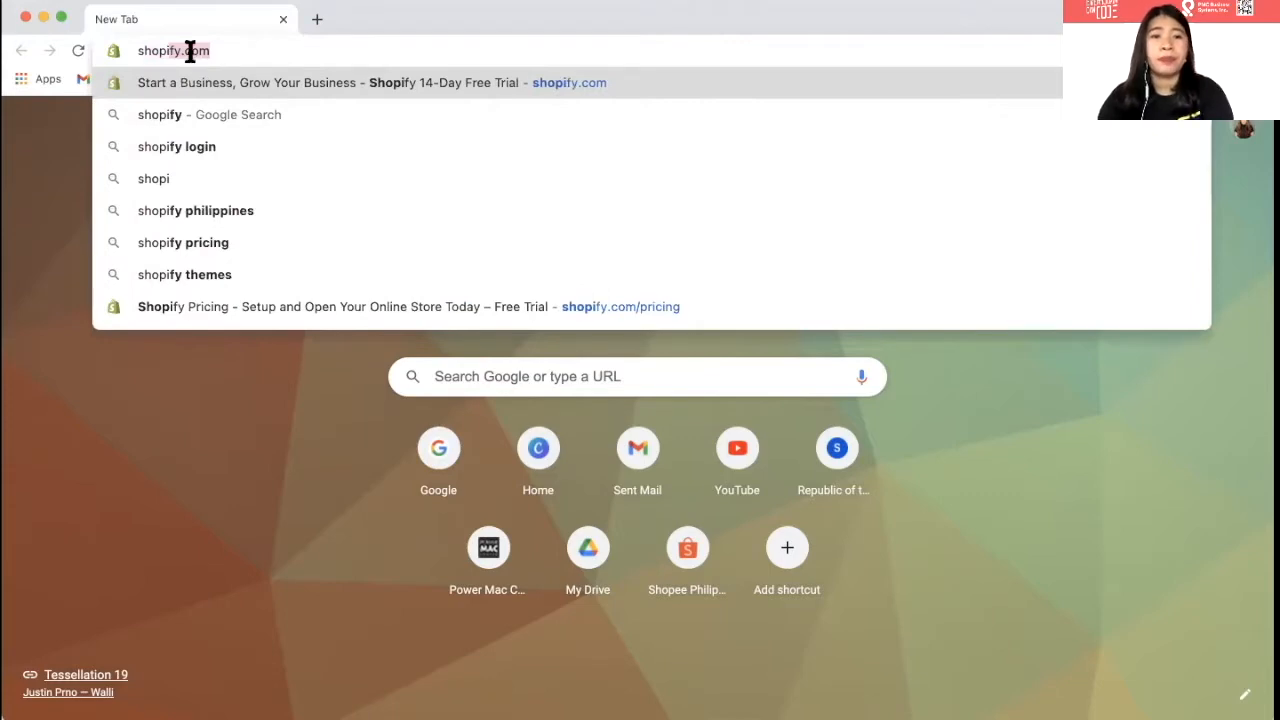
{"action": "key", "text": "Return"}
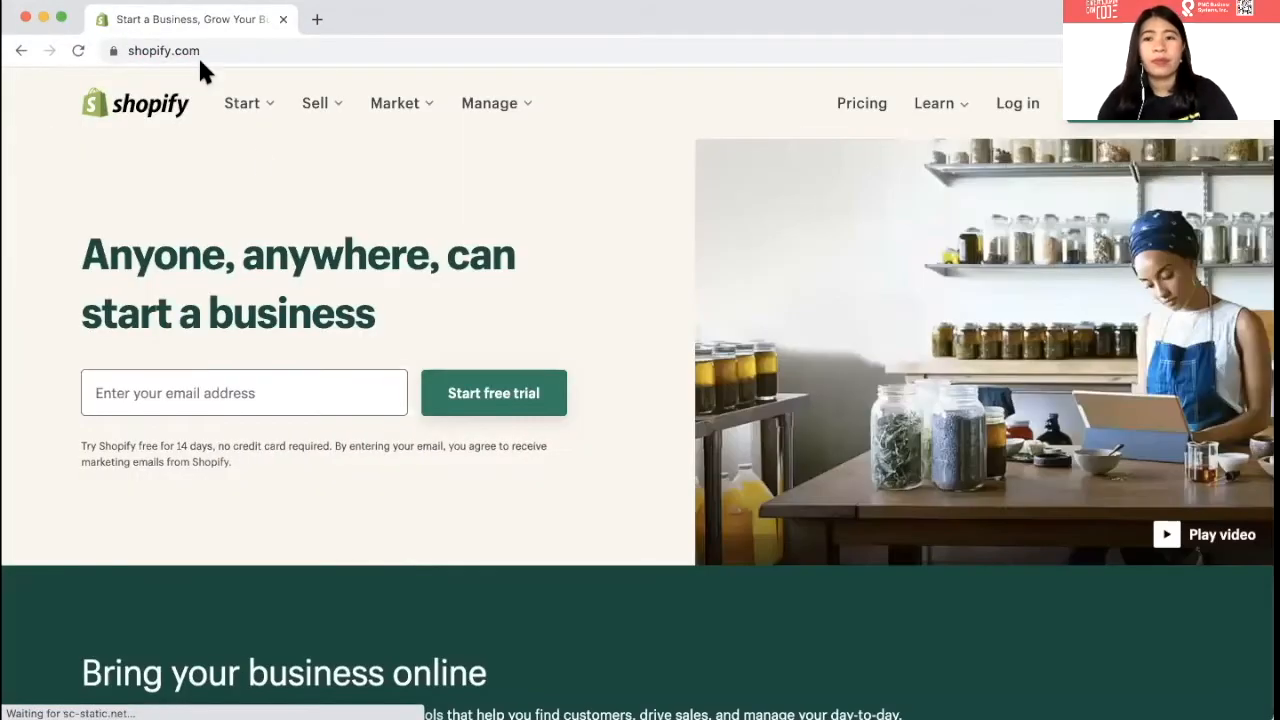
- Scroll the Shopify homepage and open the free 14-day trial sign-up form
{"action": "scroll", "coordinate": [321, 323], "scroll_direction": "down", "scroll_amount": 15}
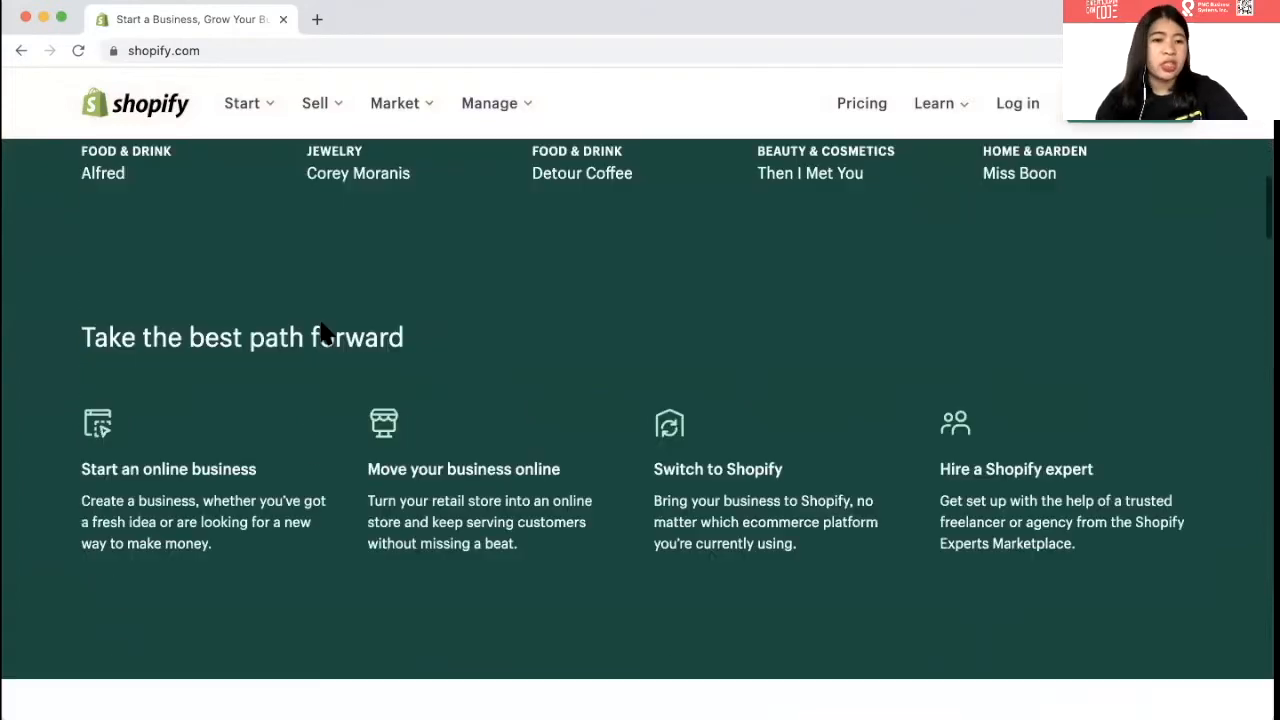
{"action": "scroll", "coordinate": [320, 320], "scroll_direction": "down", "scroll_amount": 10}
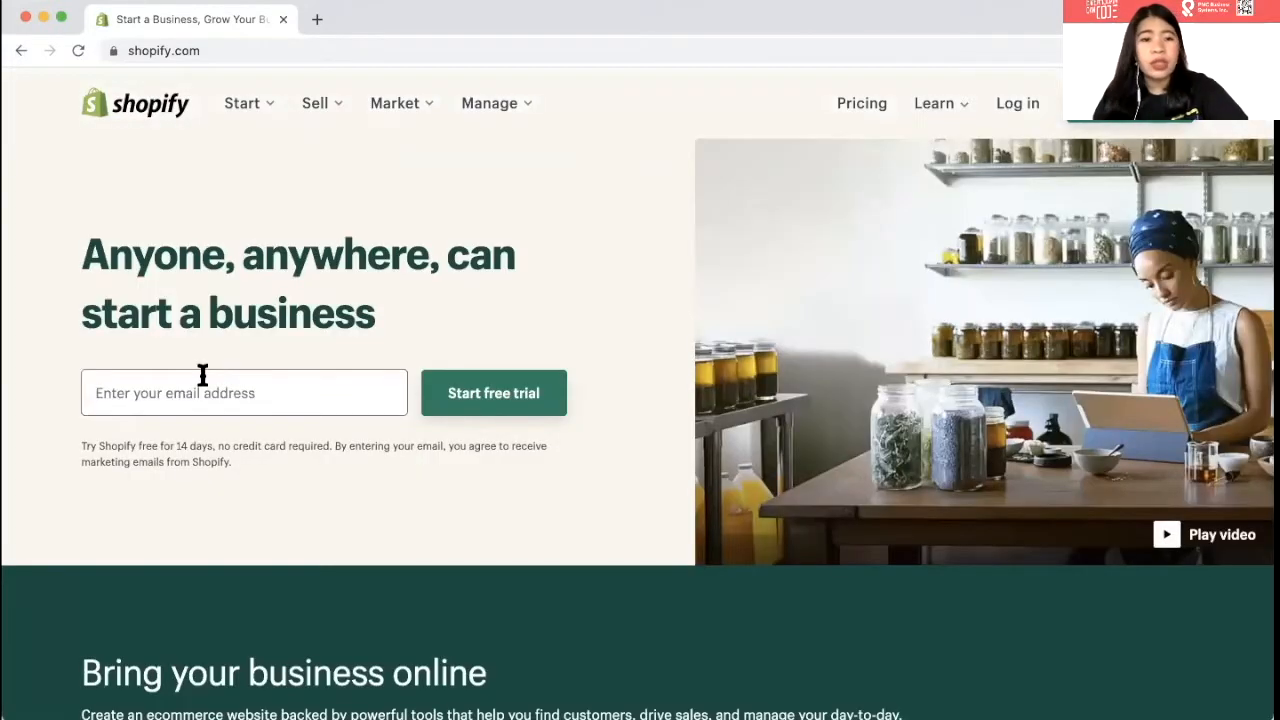
{"action": "left_click", "coordinate": [475, 396]}
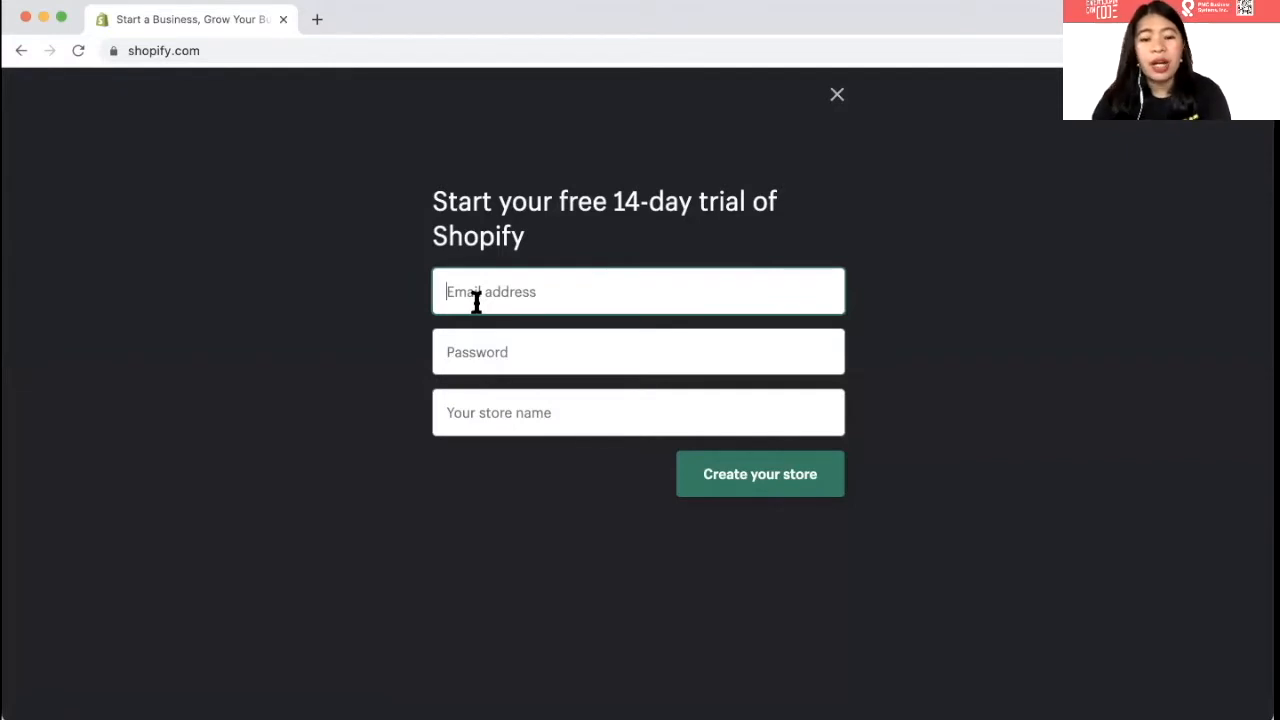
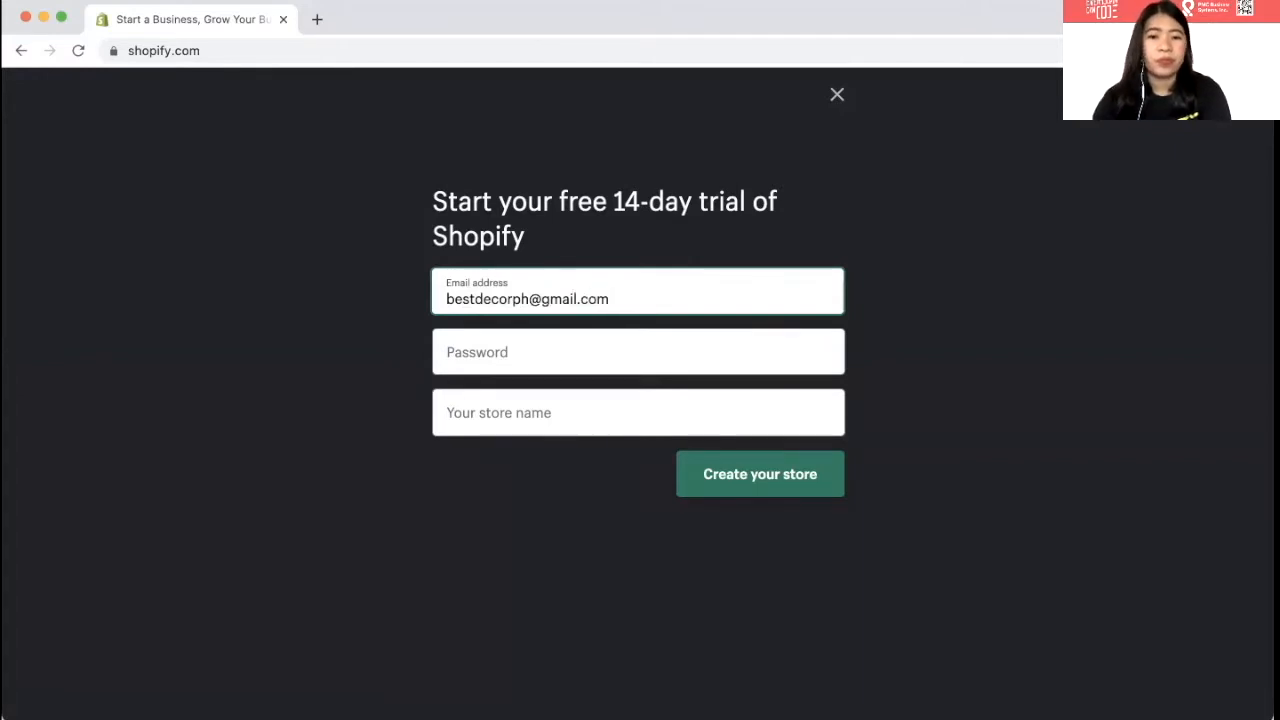
- Enter the account e-mail address and a password in the trial form
{"action": "key", "text": "Tab"}
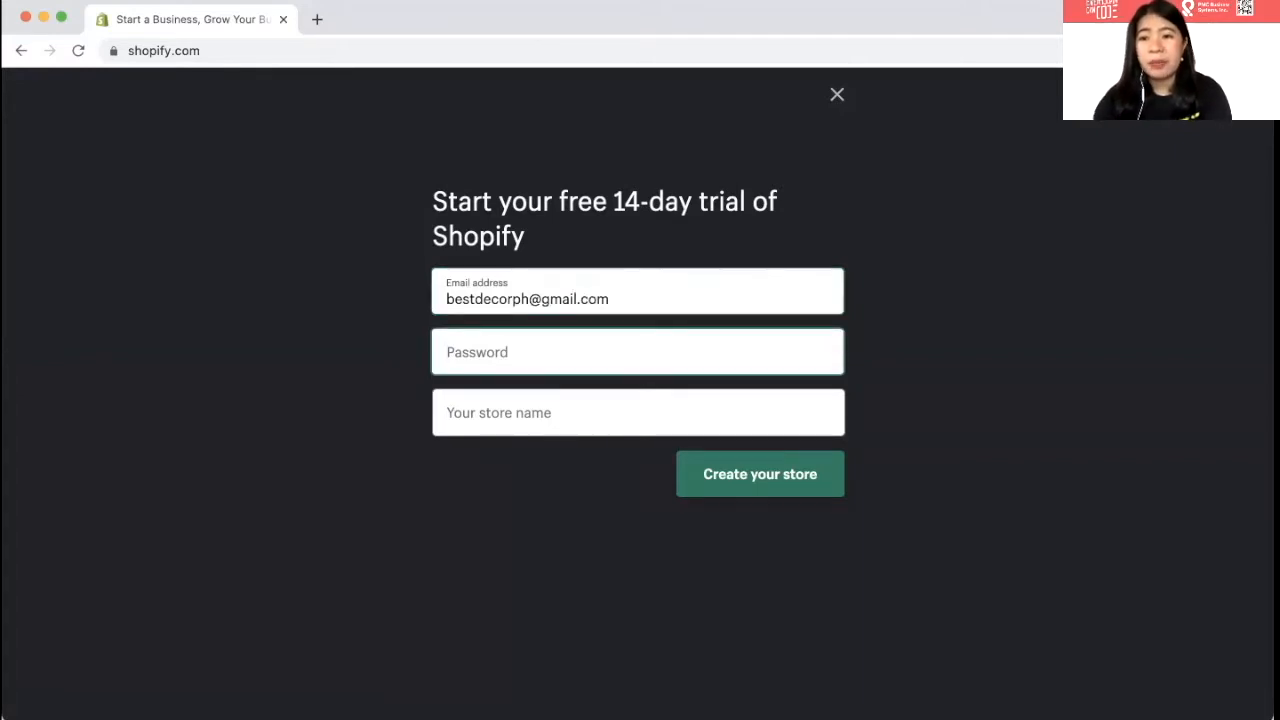
{"action": "type", "text": "•"}
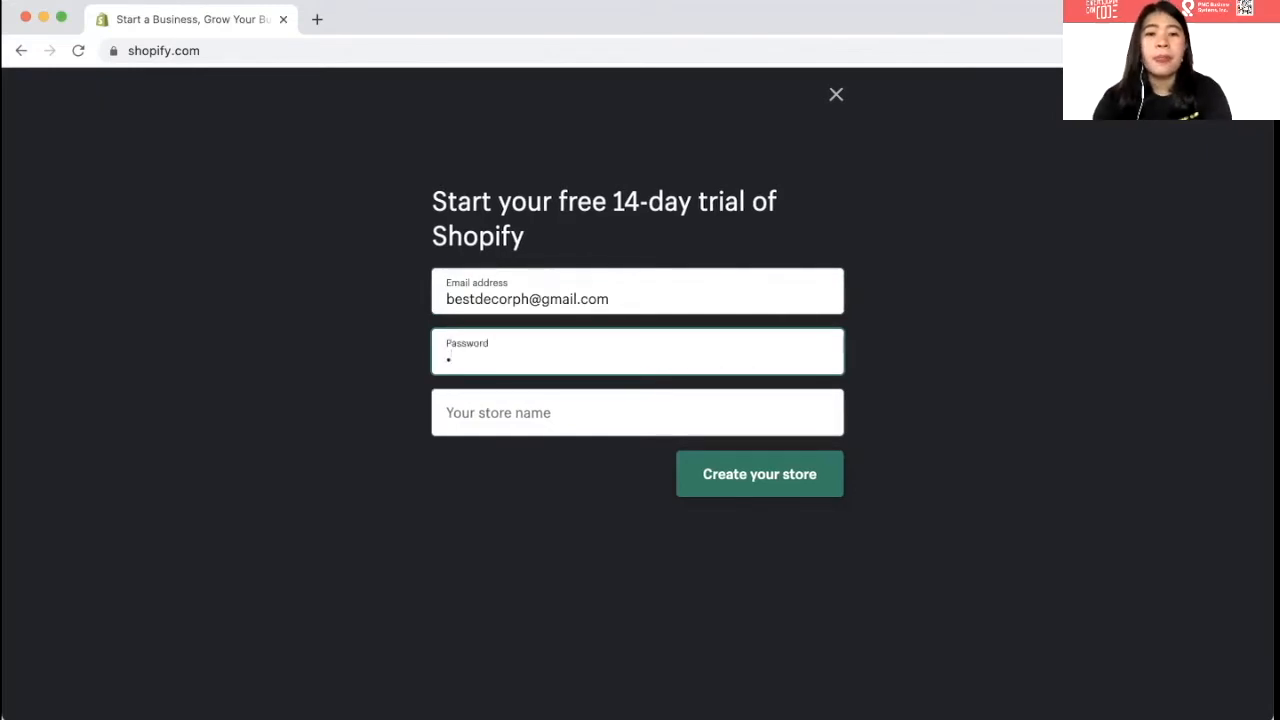
{"action": "key", "text": "BackSpace"}
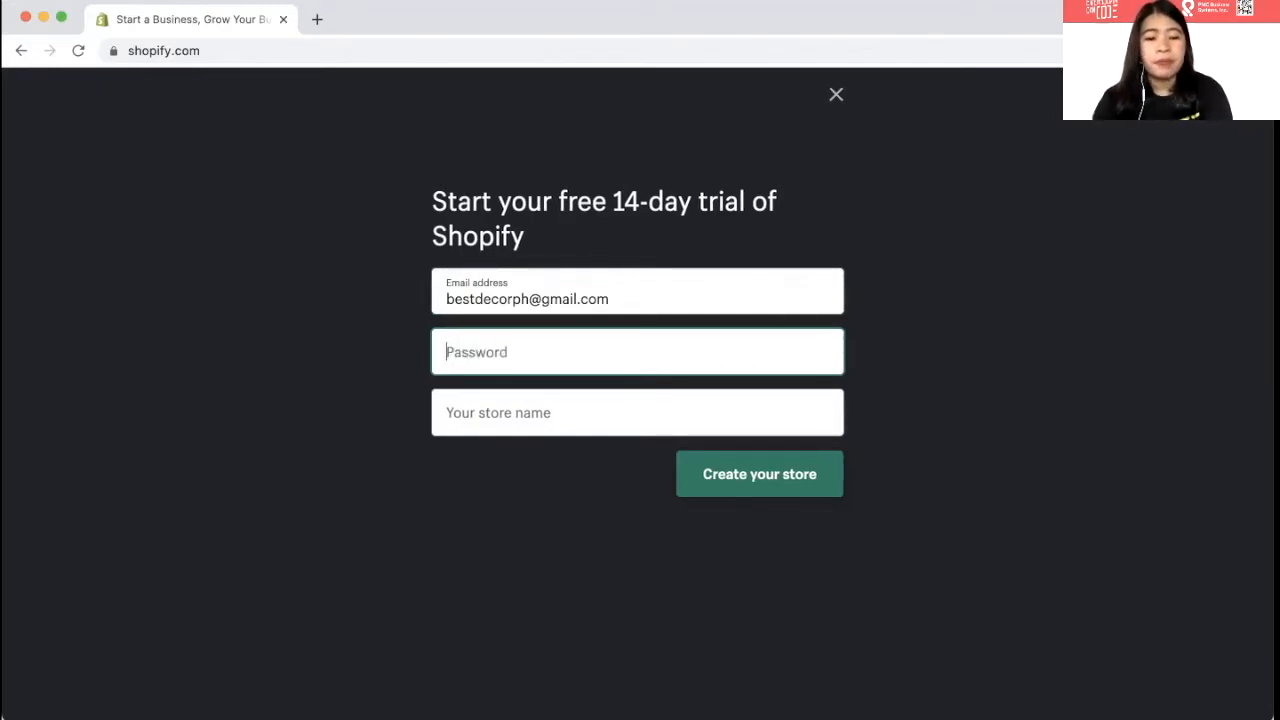
{"action": "type", "text": "••••"}
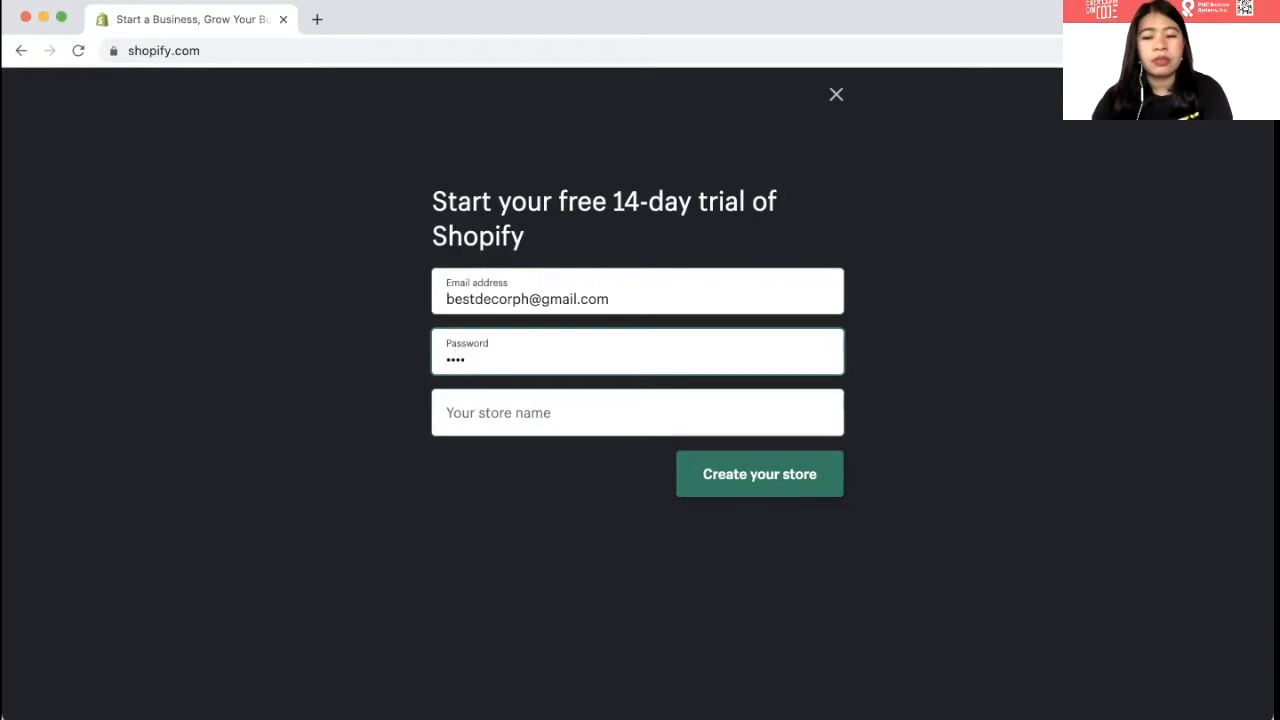
{"action": "key", "text": "BackSpace"}
{"action": "key", "text": "BackSpace"}
{"action": "key", "text": "BackSpace"}
{"action": "key", "text": "BackSpace"}
{"action": "type", "text": "•••••••"}
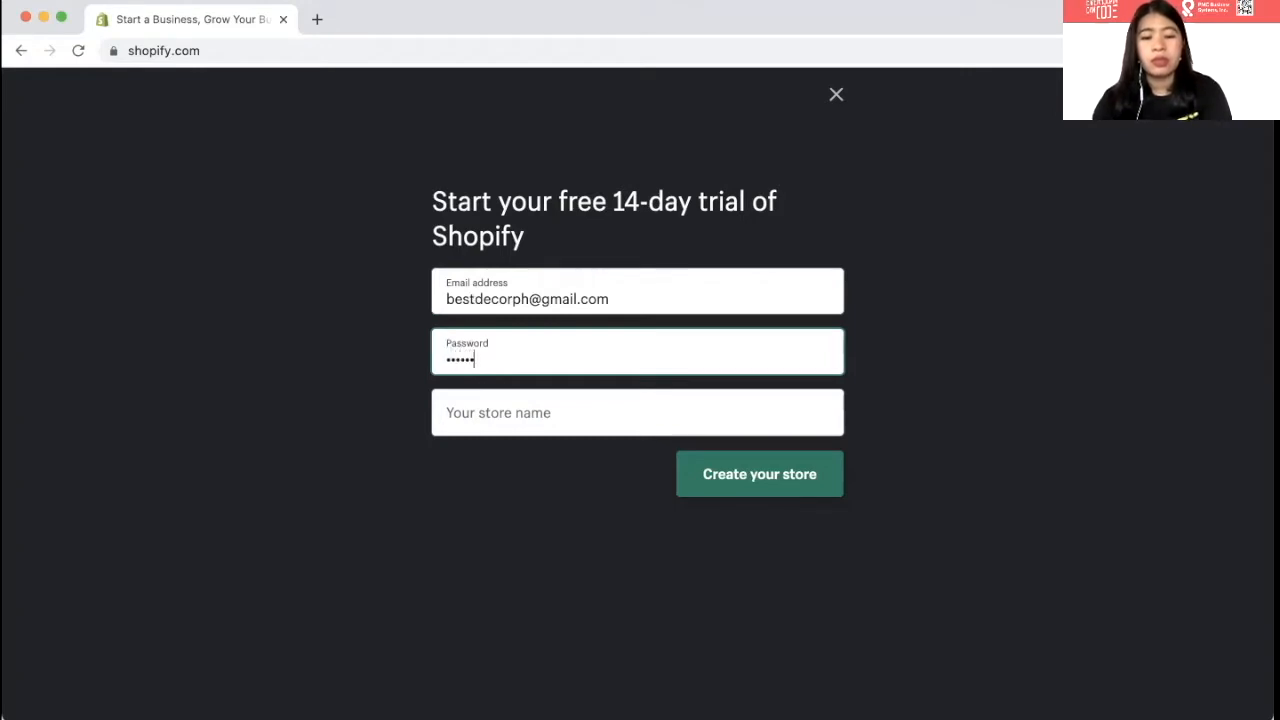
{"action": "type", "text": "••••••••"}
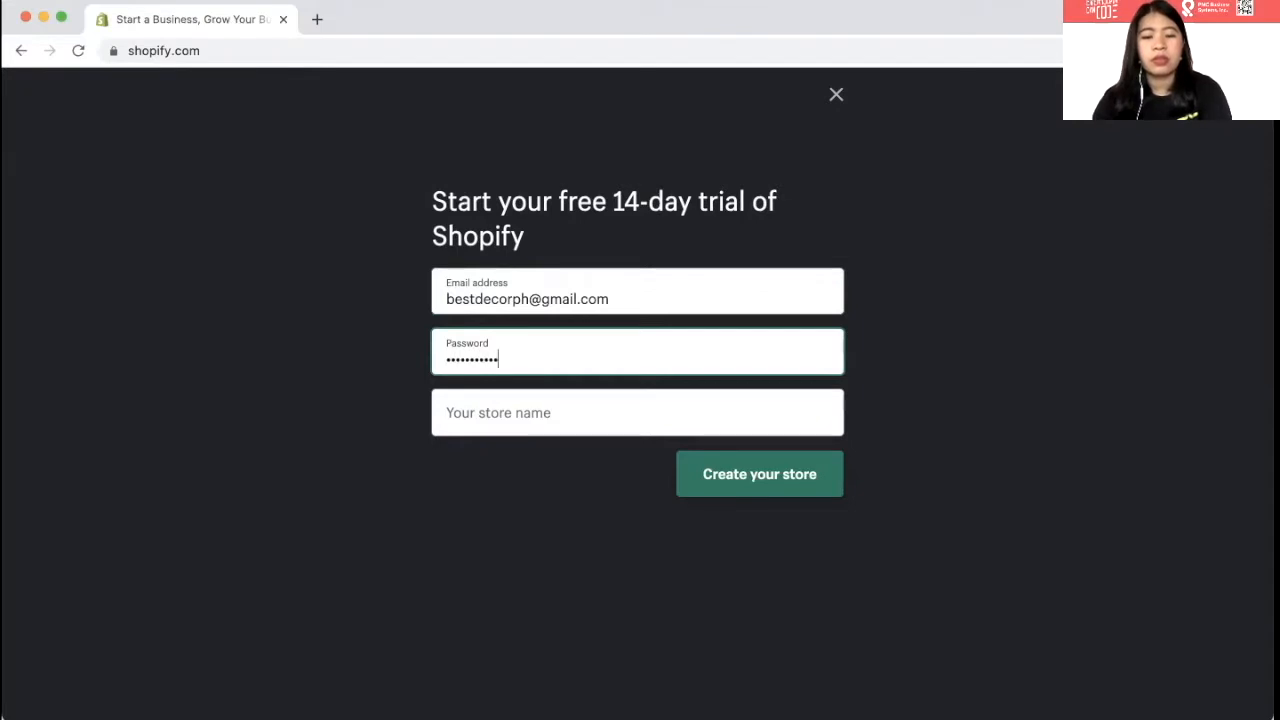
- Name the store 'Best Decor PH' and create it
{"action": "left_click", "coordinate": [447, 412]}
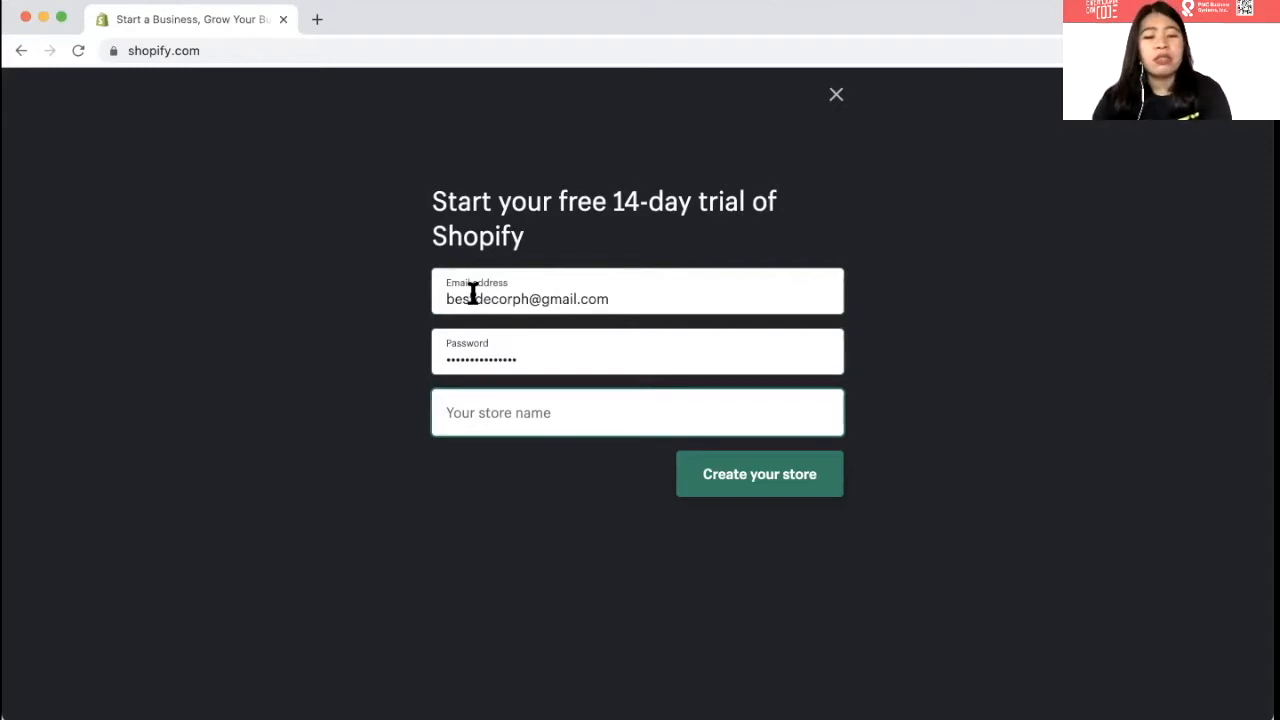
{"action": "type", "text": "T"}
{"action": "key", "text": "BackSpace"}
{"action": "type", "text": "Best Decor"}
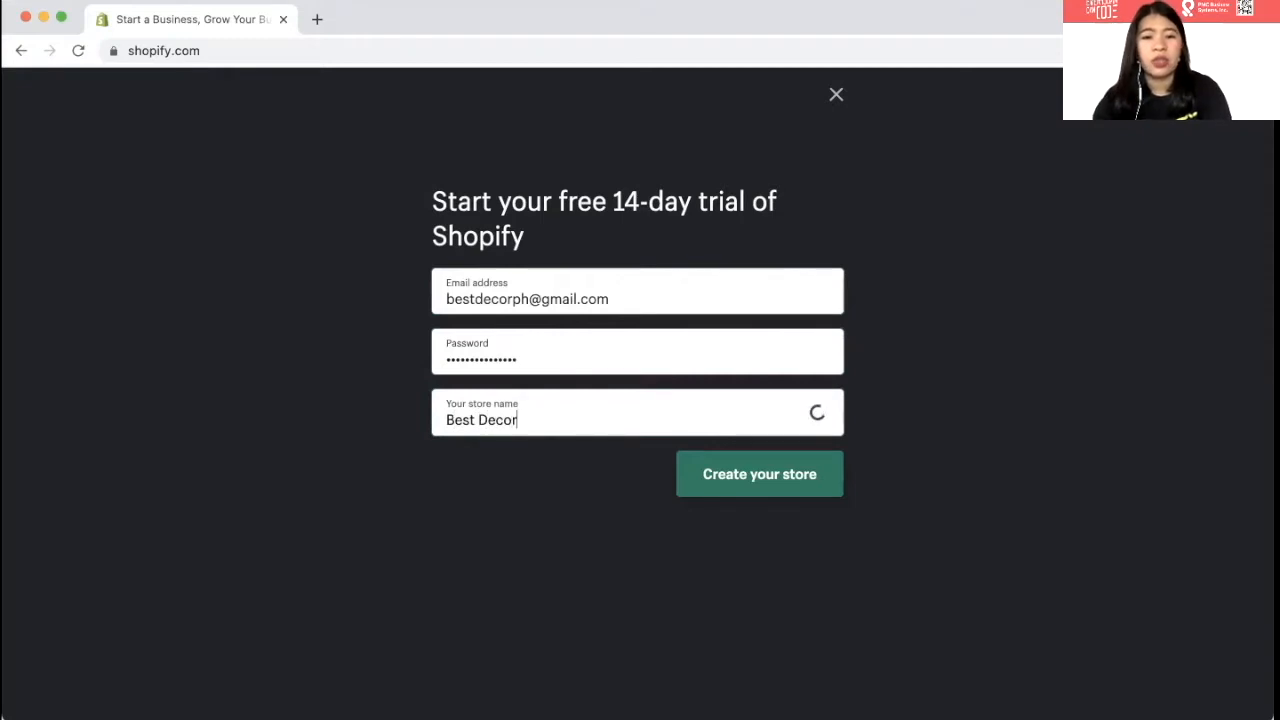
{"action": "type", "text": " PH"}
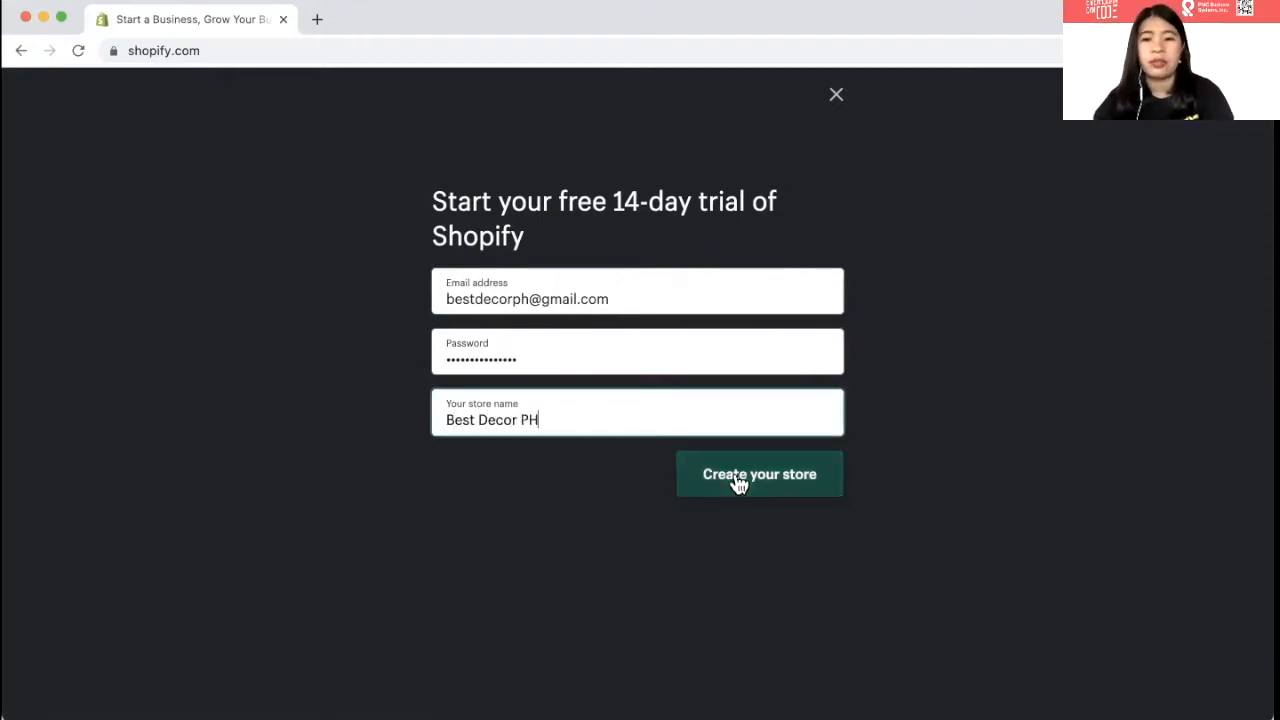
{"action": "left_click", "coordinate": [738, 480]}
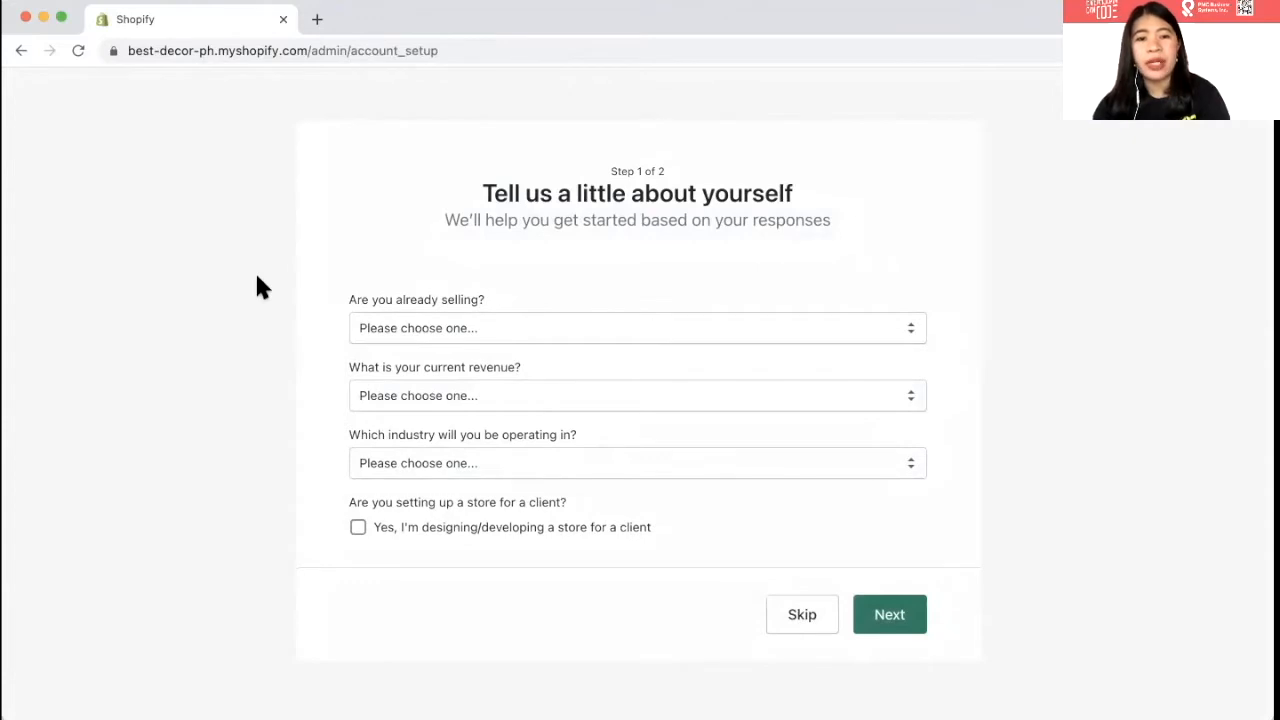
- Answer 'I'm not selling products yet' and 'still brainstorming ideas on what to sell'
{"action": "left_click", "coordinate": [390, 338]}
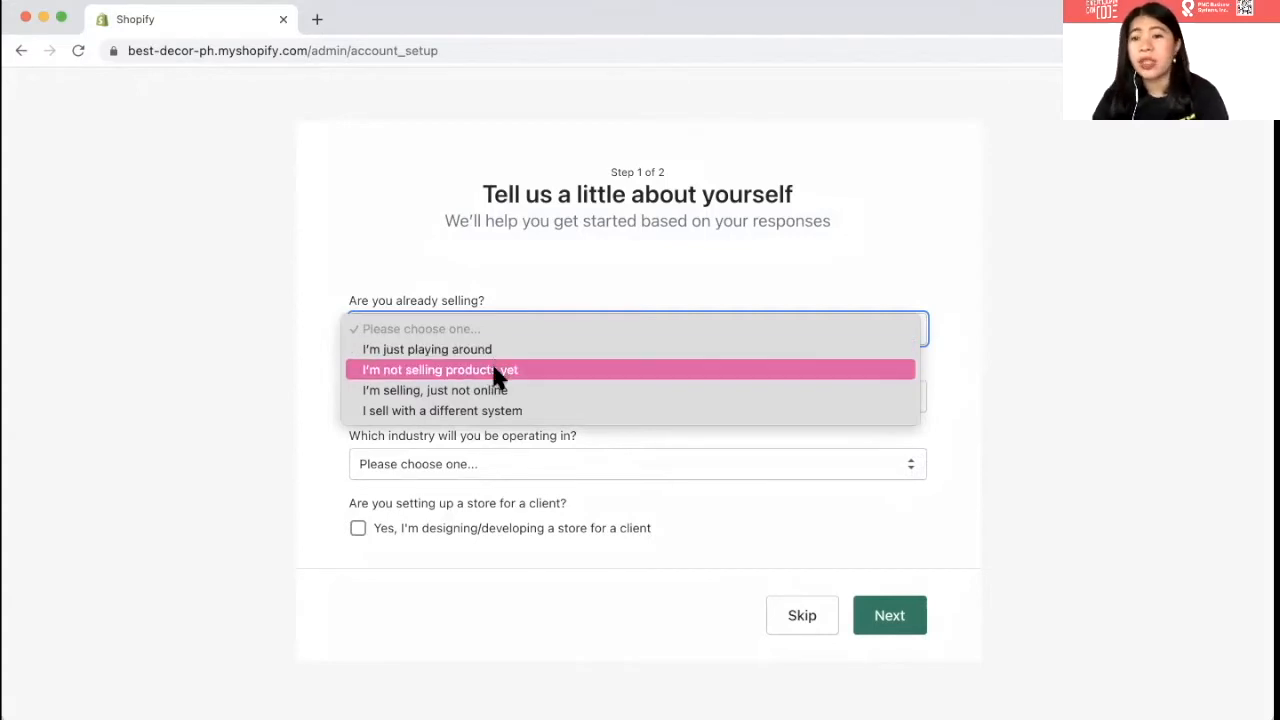
{"action": "left_click", "coordinate": [266, 382]}
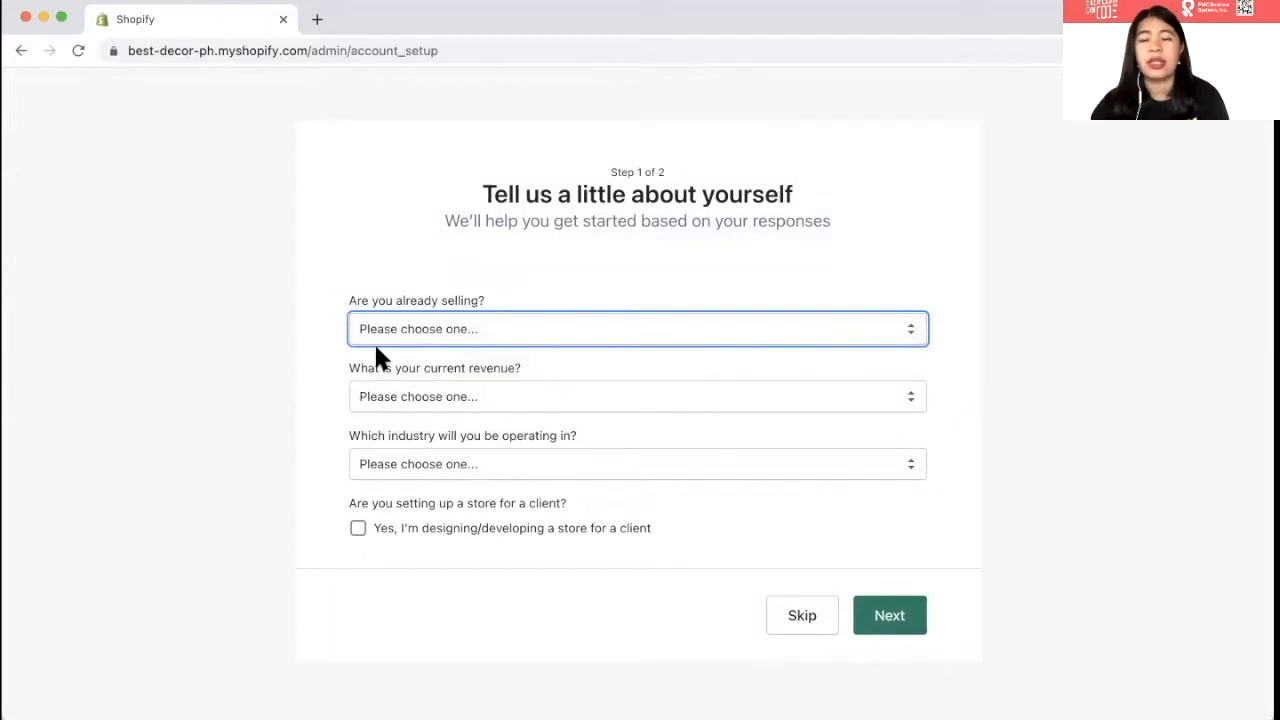
{"action": "left_click", "coordinate": [405, 340]}
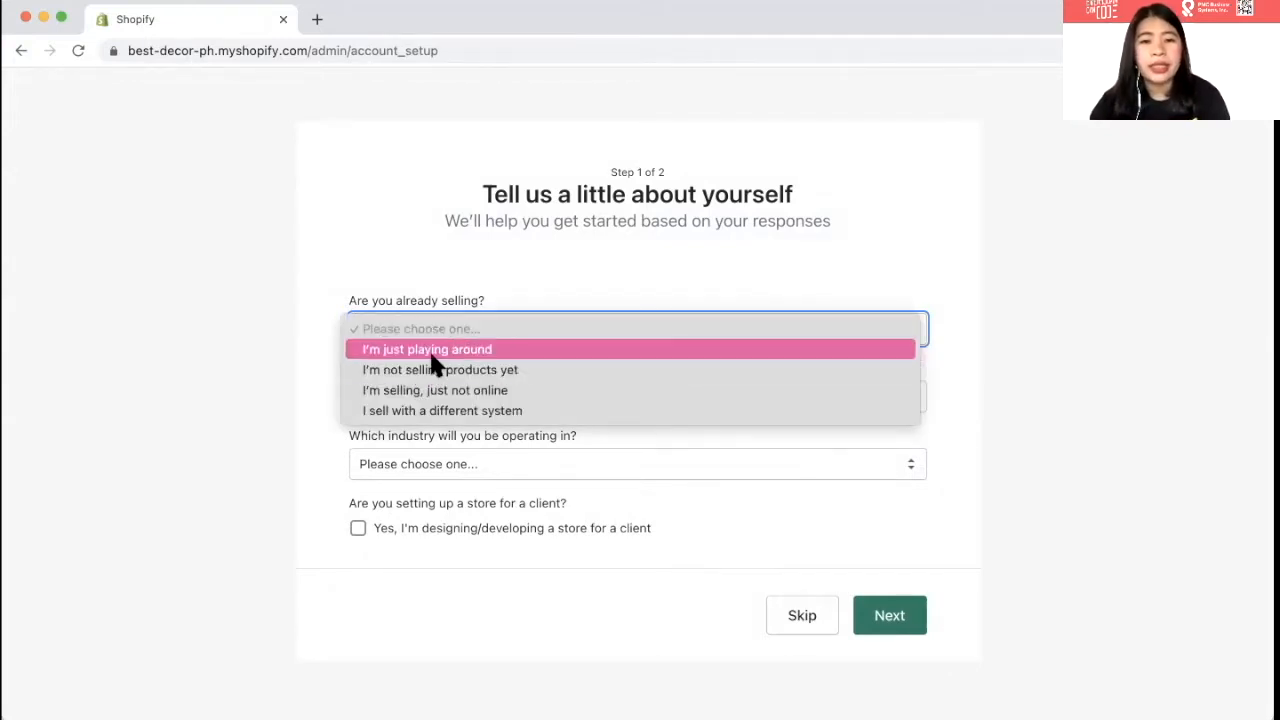
{"action": "left_click", "coordinate": [430, 350]}
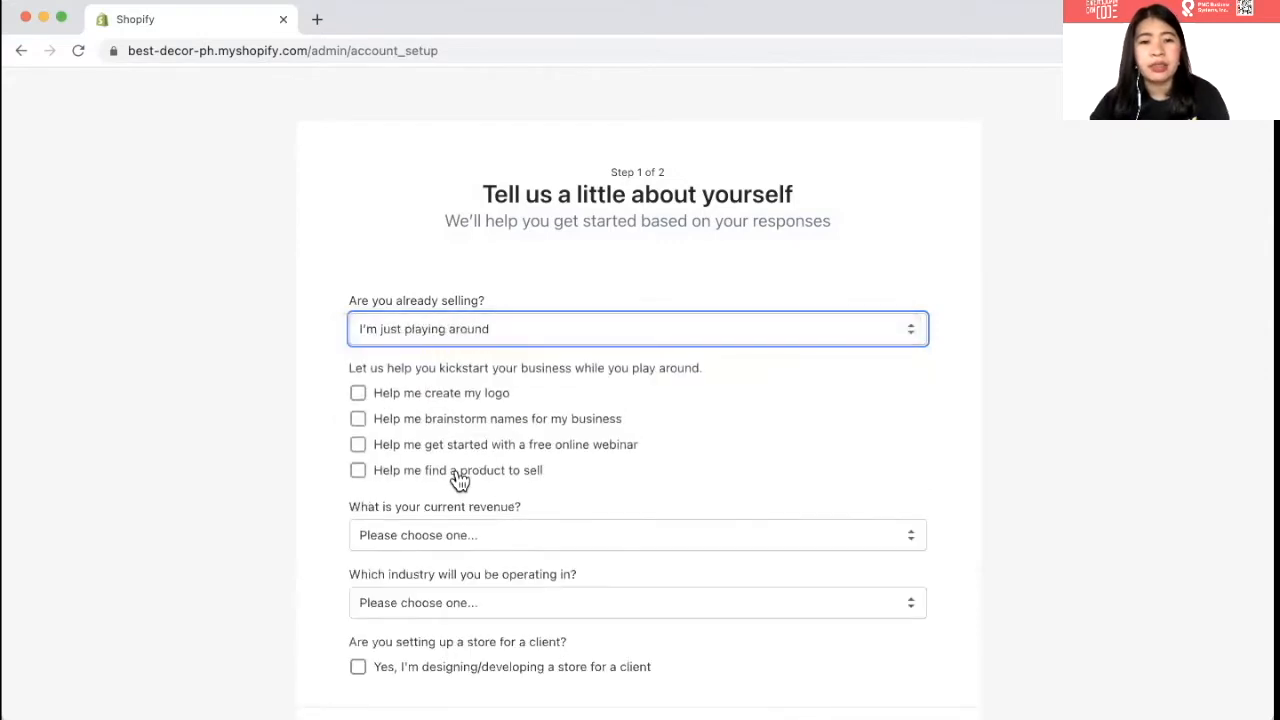
{"action": "left_click", "coordinate": [425, 326]}
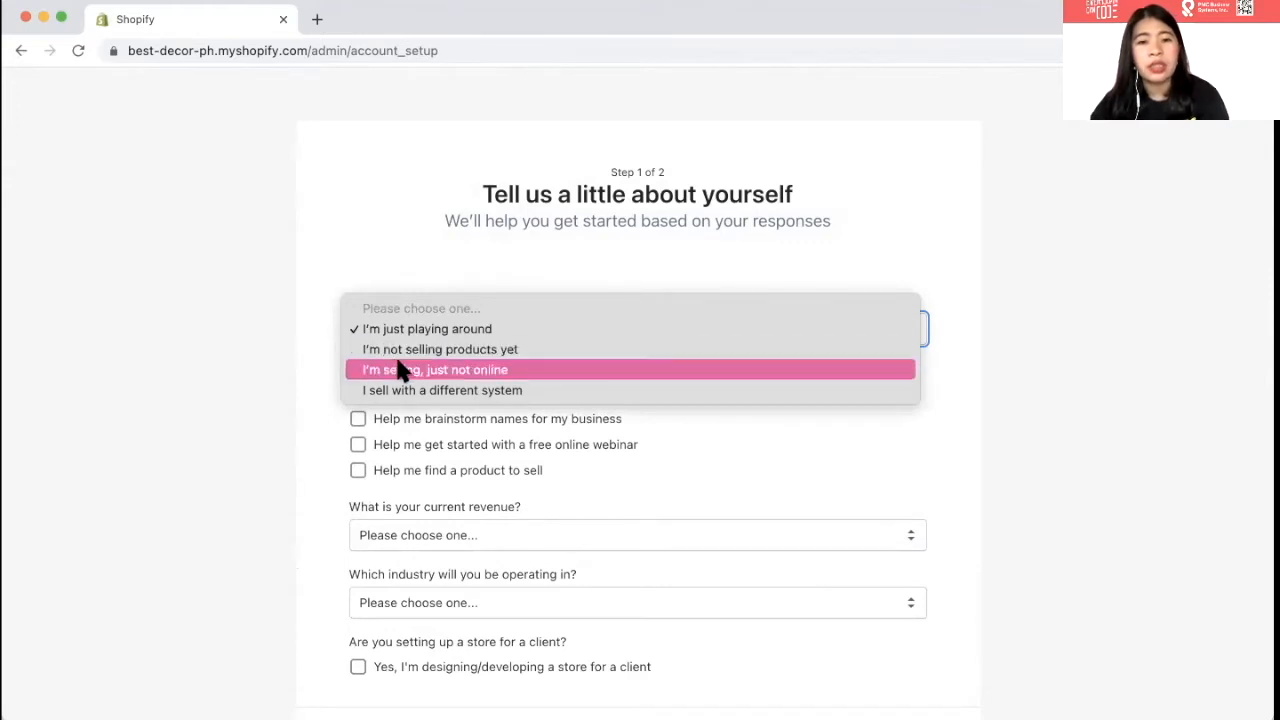
{"action": "left_click", "coordinate": [406, 354]}
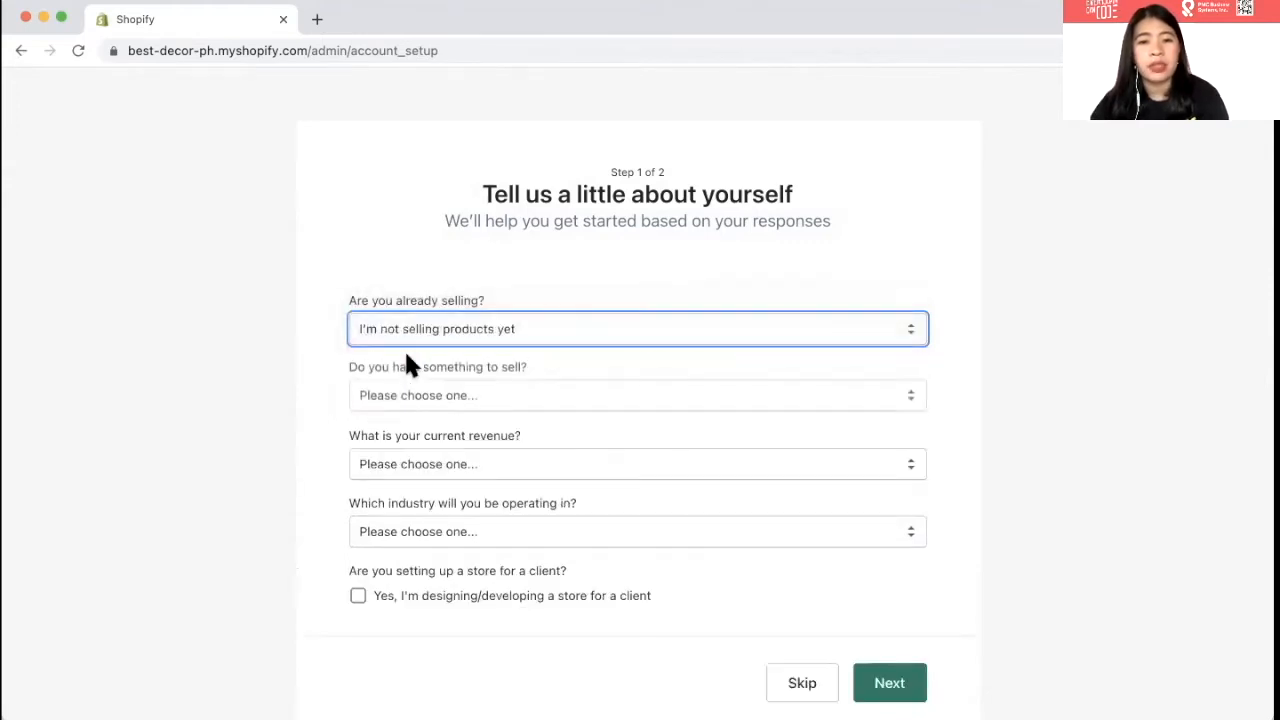
{"action": "left_click", "coordinate": [432, 404]}
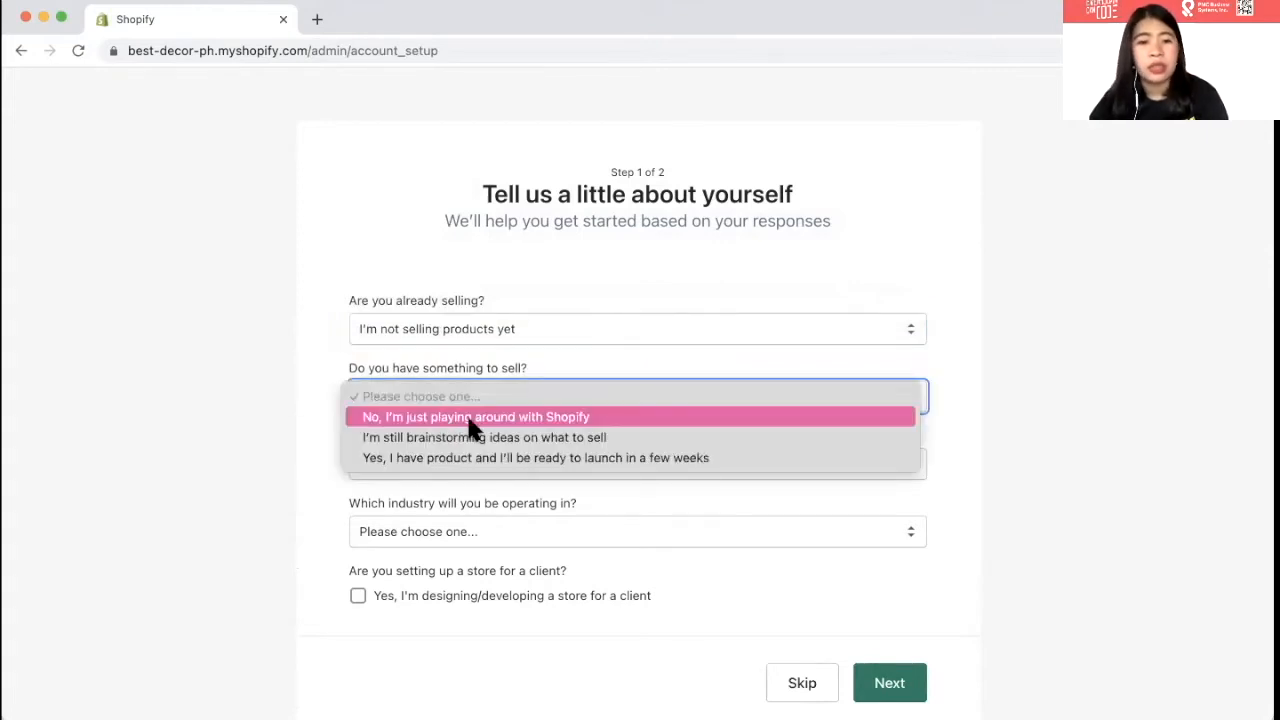
{"action": "left_click", "coordinate": [486, 437]}
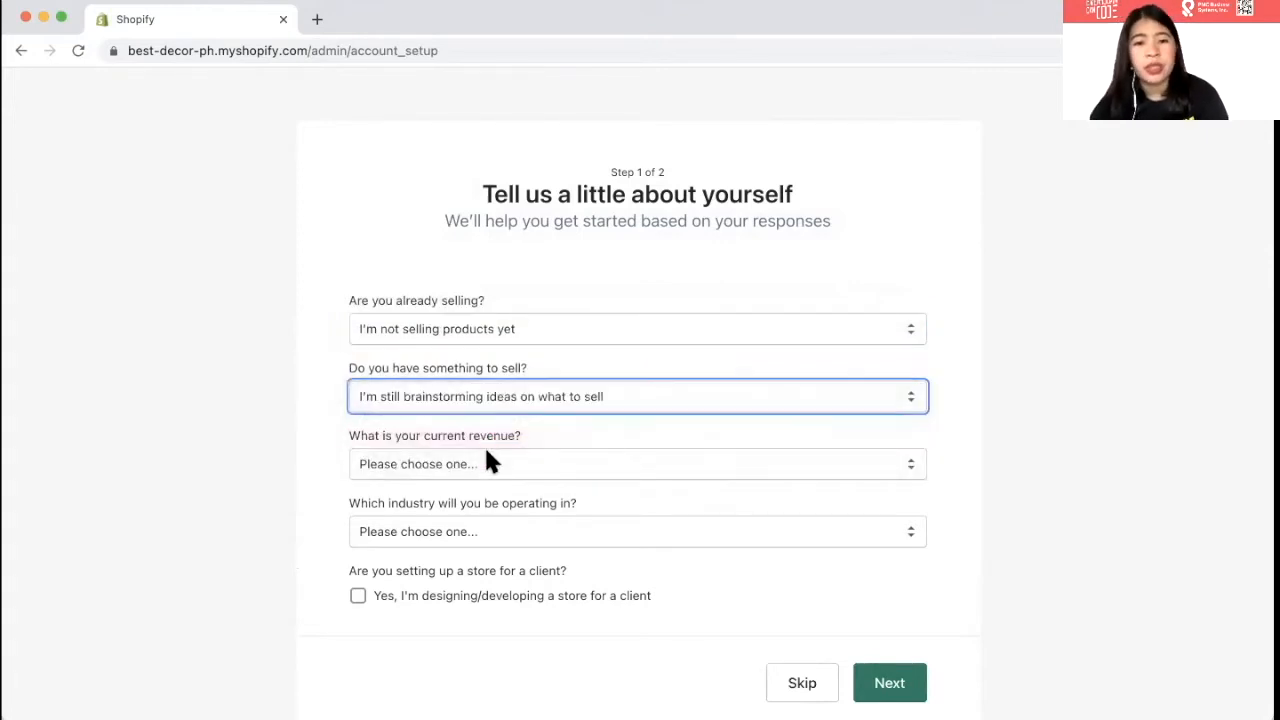
- Set revenue to ₱0 PHP and industry to Furniture, then continue to the address step
{"action": "left_click", "coordinate": [489, 463]}
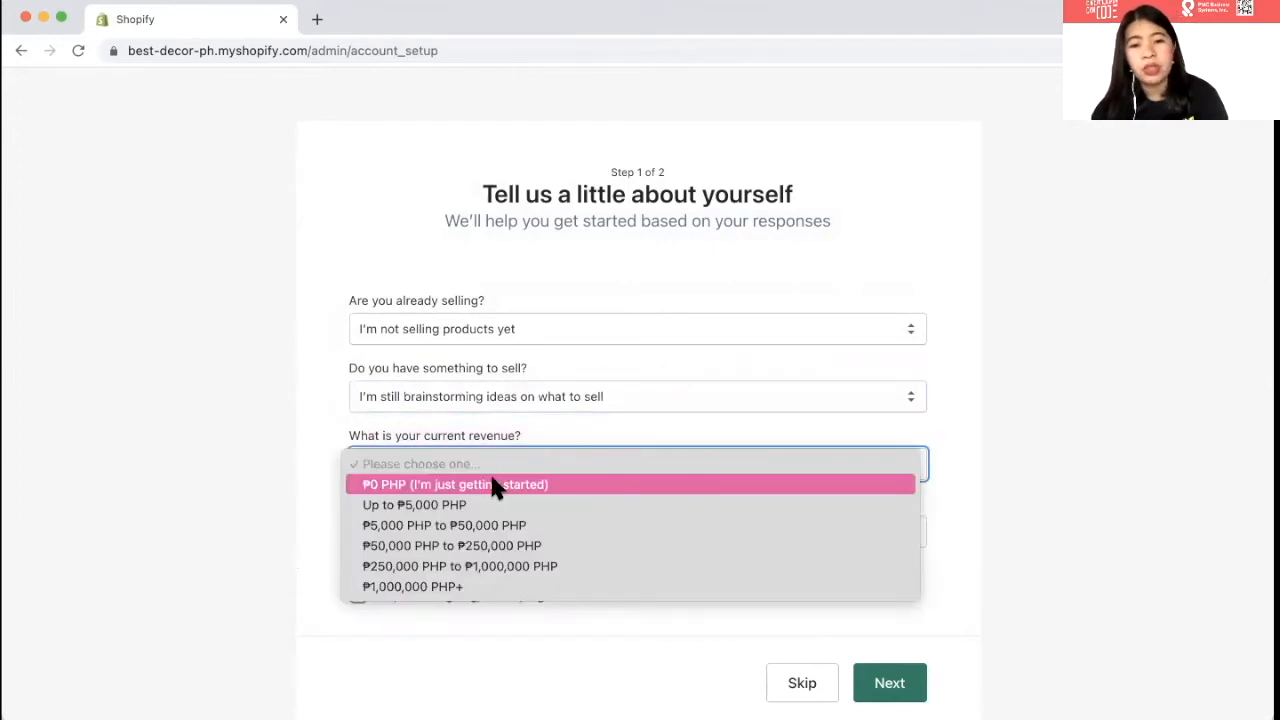
{"action": "left_click", "coordinate": [492, 484]}
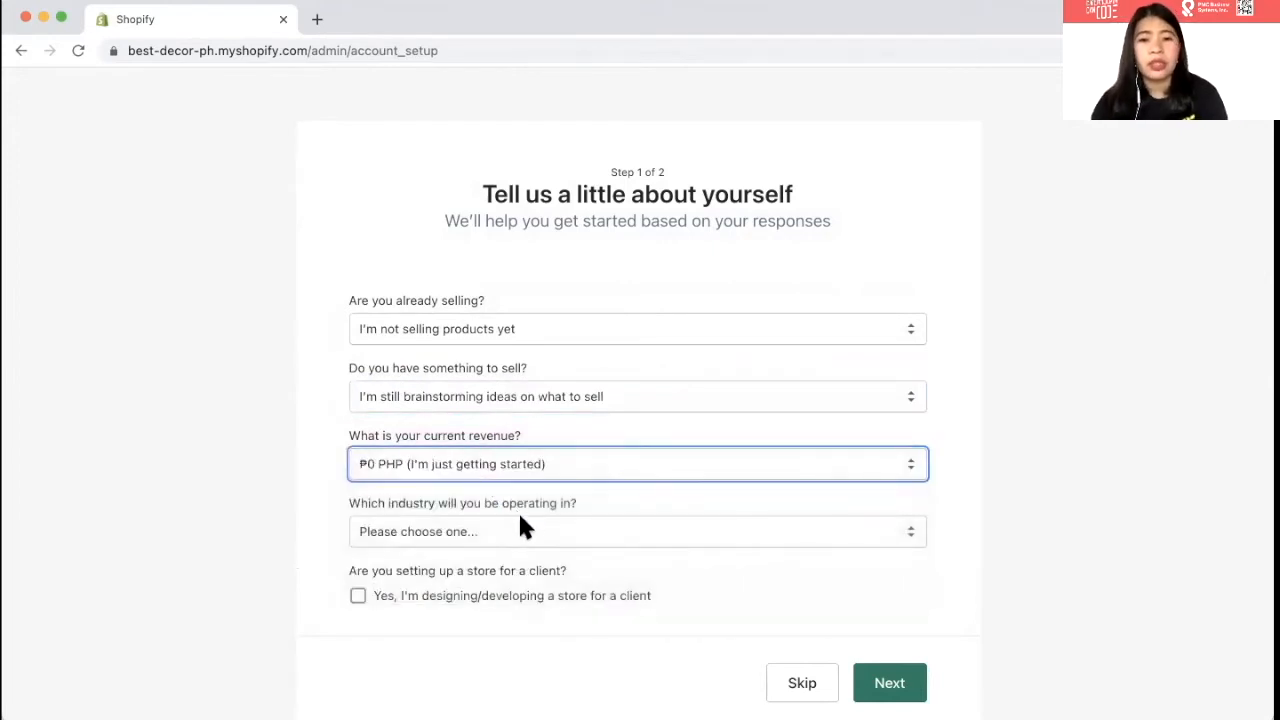
{"action": "left_click", "coordinate": [523, 529]}
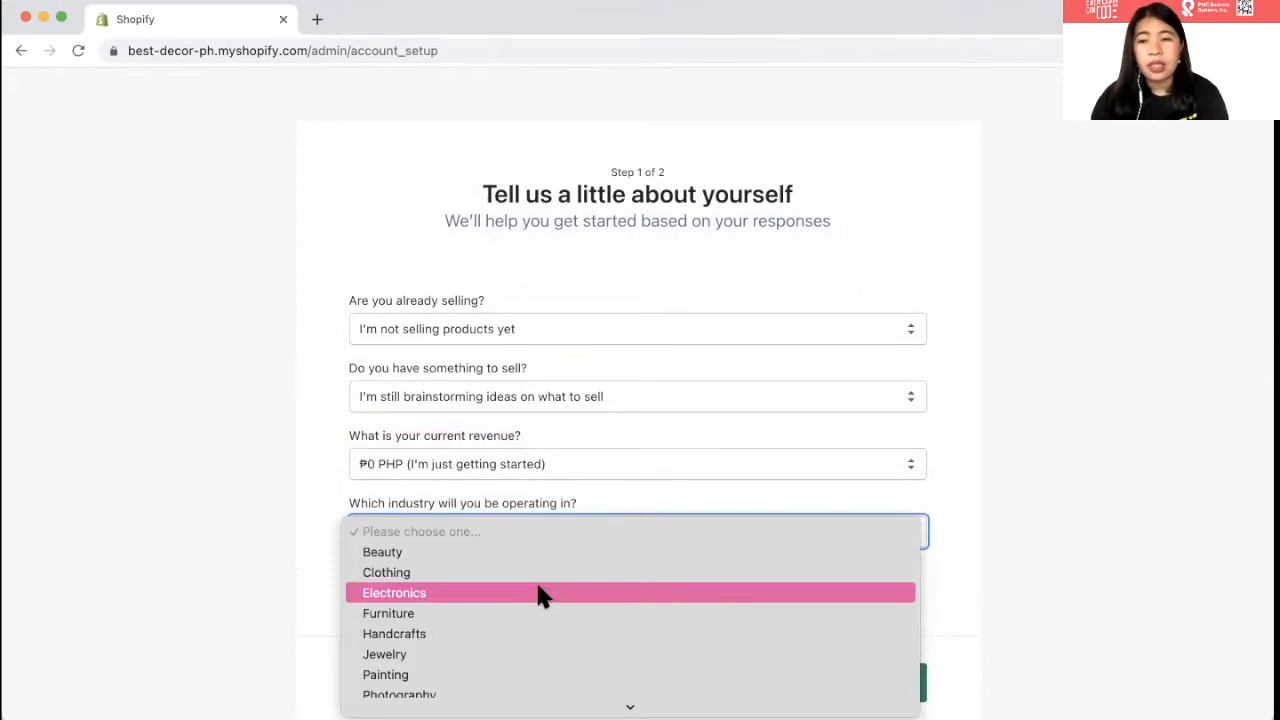
{"action": "scroll", "coordinate": [540, 596], "scroll_direction": "down", "scroll_amount": 3}
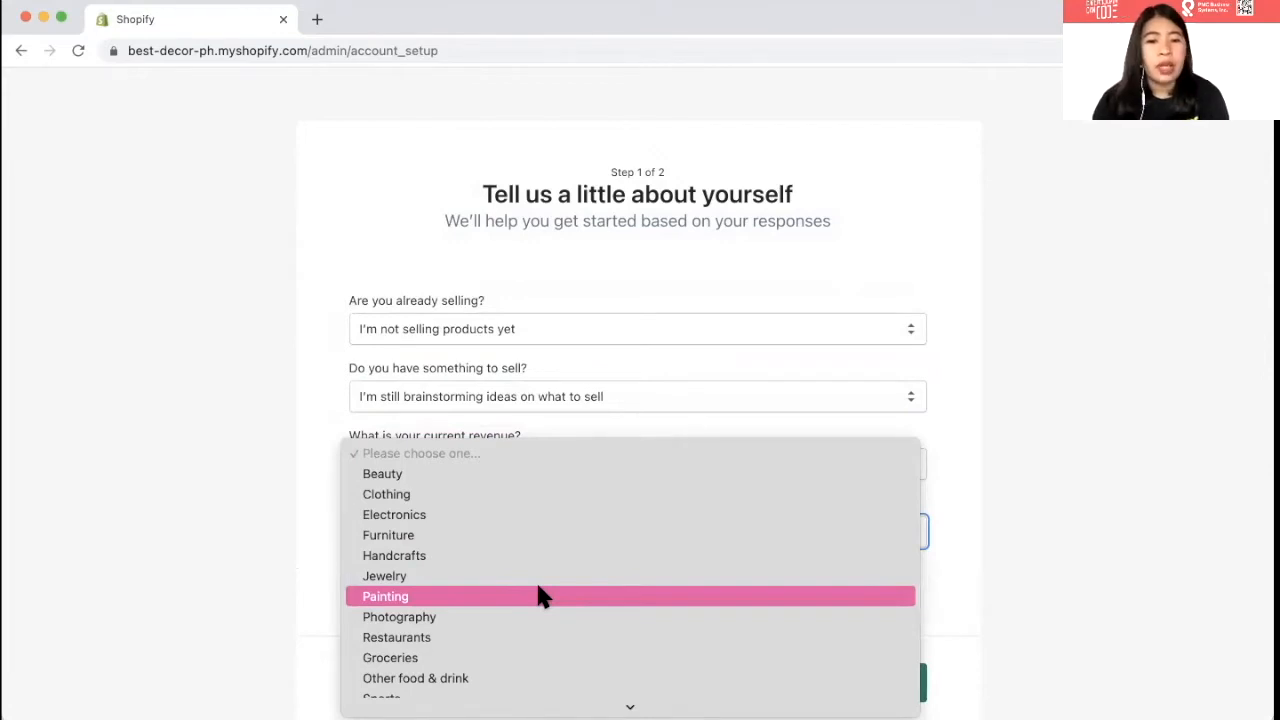
{"action": "left_click", "coordinate": [481, 537]}
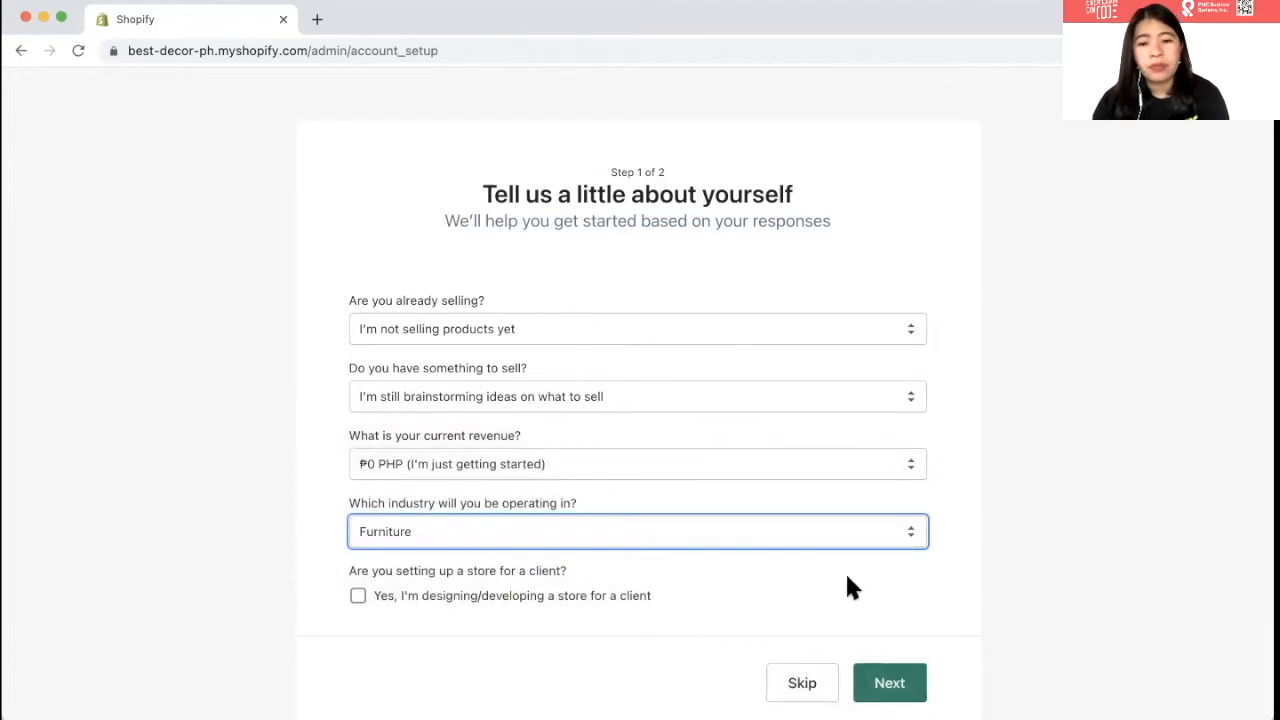
{"action": "scroll", "coordinate": [849, 588], "scroll_direction": "down", "scroll_amount": 1}
{"action": "left_click", "coordinate": [890, 658]}
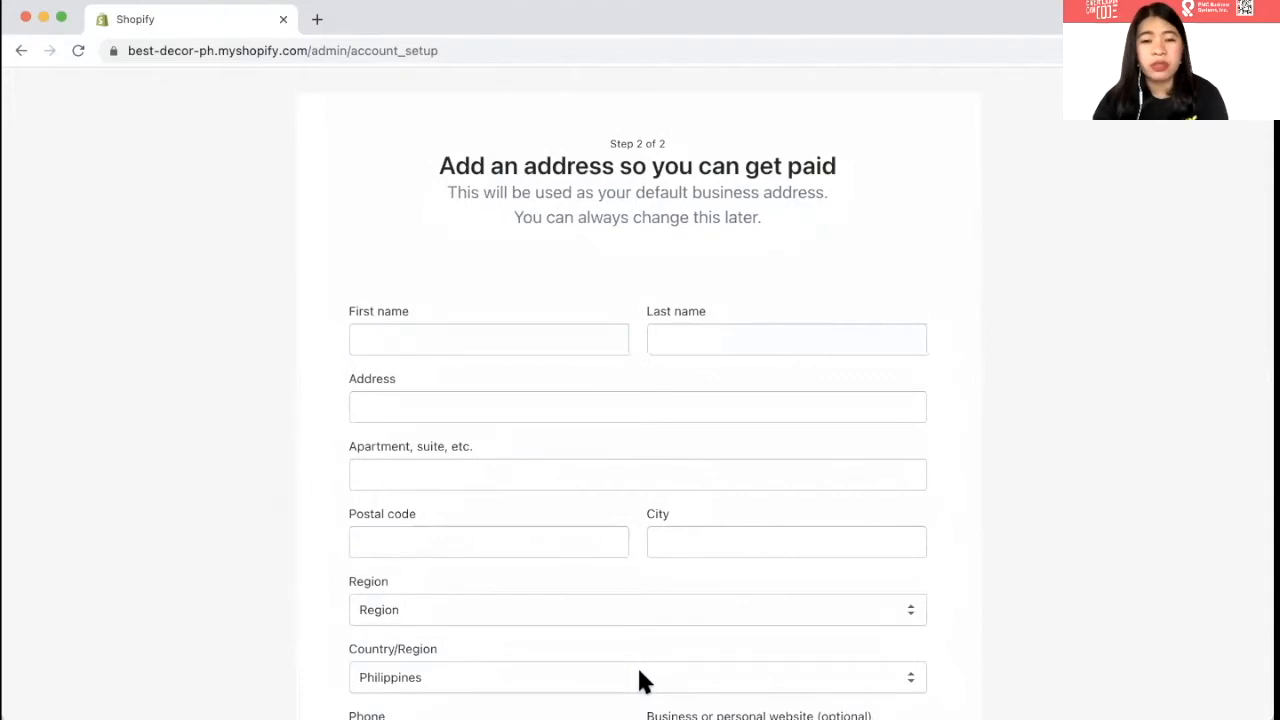
- Enter the owner's first and last name in the business address form
{"action": "scroll", "coordinate": [643, 680], "scroll_direction": "down", "scroll_amount": 3}
{"action": "scroll", "coordinate": [397, 396], "scroll_direction": "up", "scroll_amount": 1}
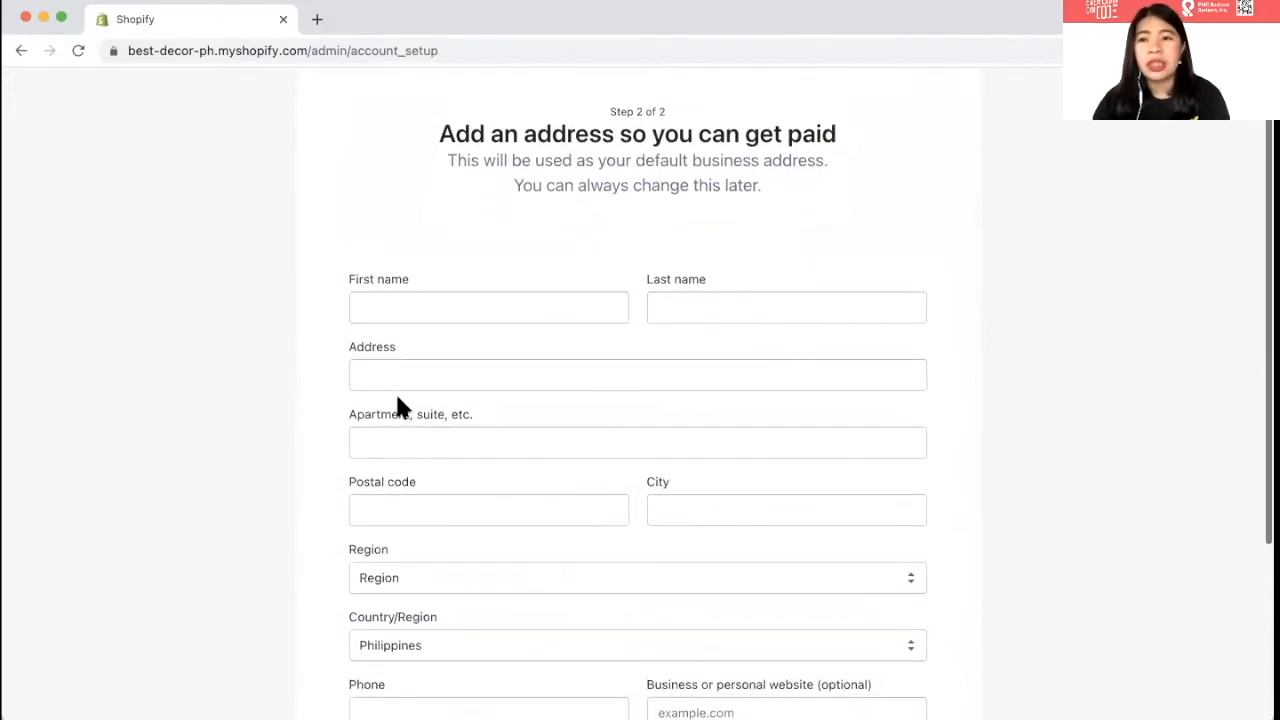
{"action": "left_click", "coordinate": [488, 349]}
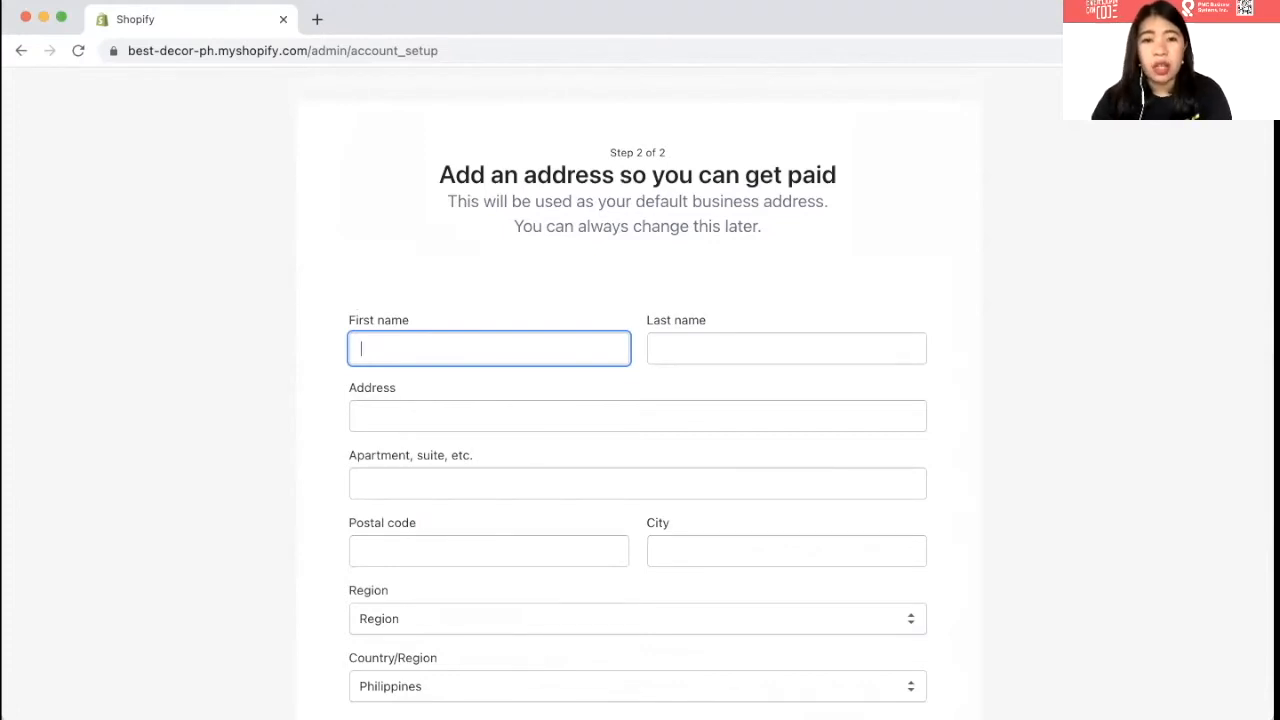
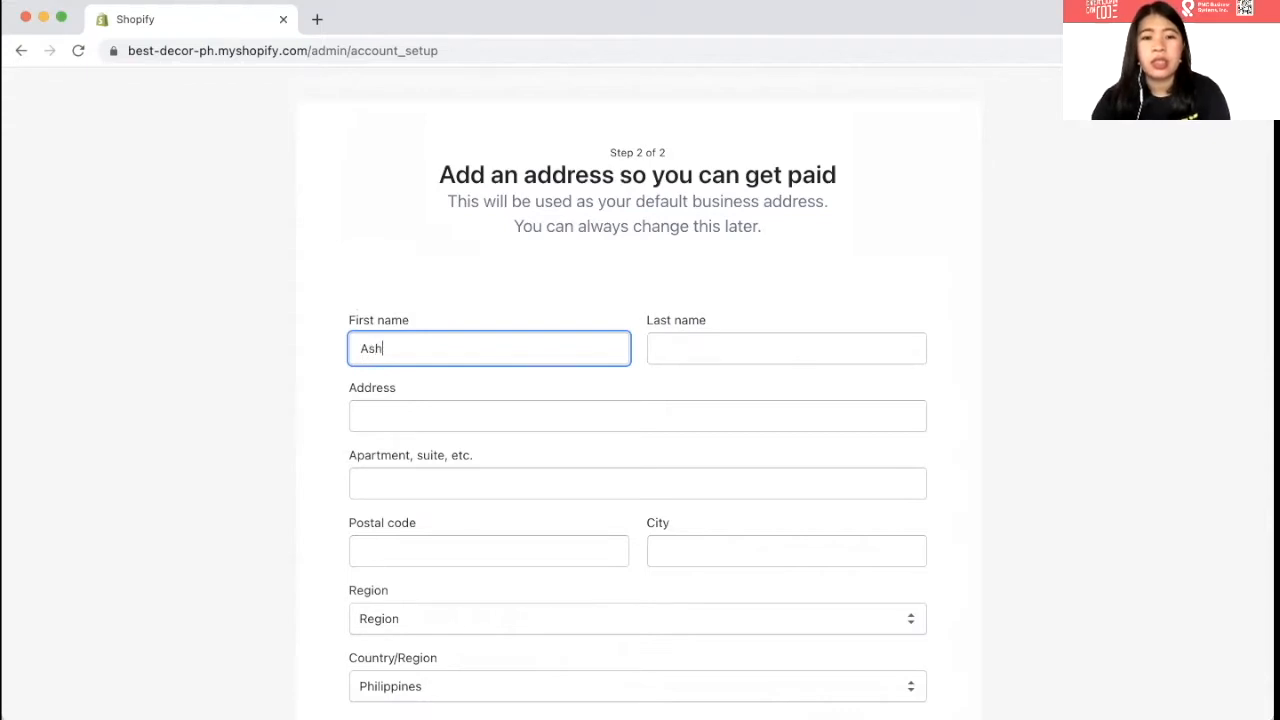
{"action": "key", "text": "Tab"}
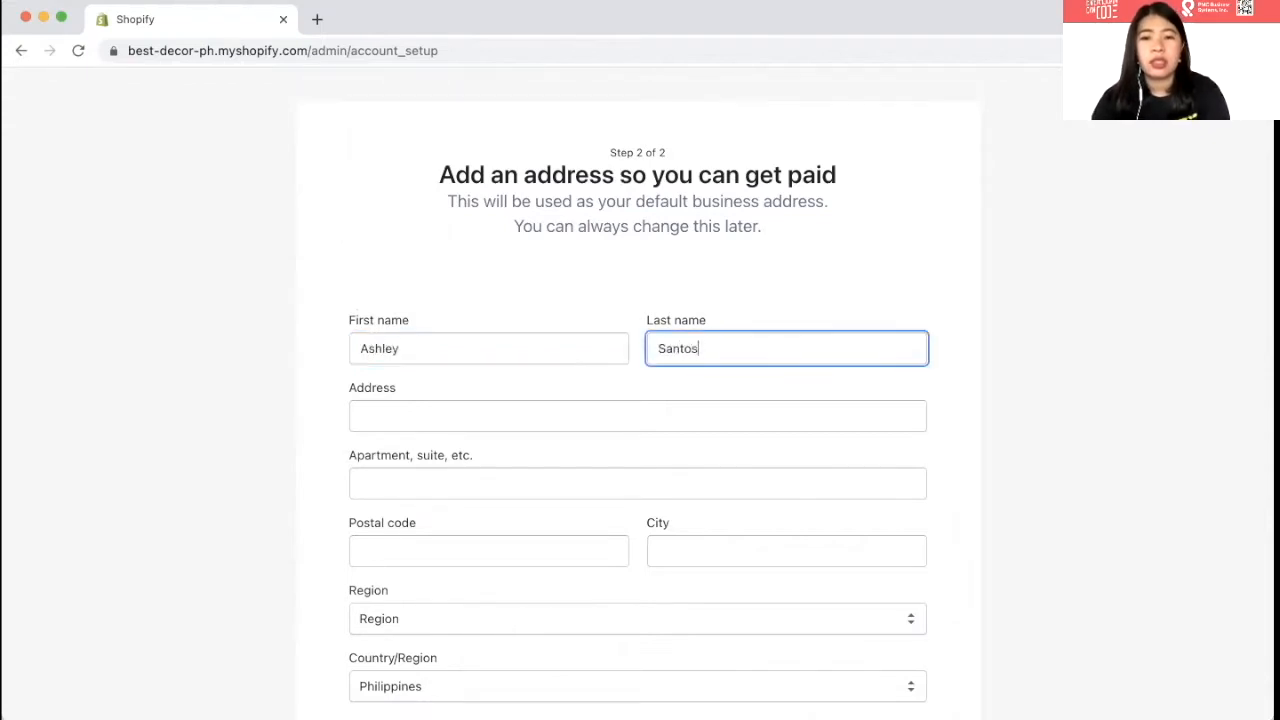
{"action": "key", "text": "Tab"}
- Fill in the street address, postal code and city fields
{"action": "type", "text": "2"}
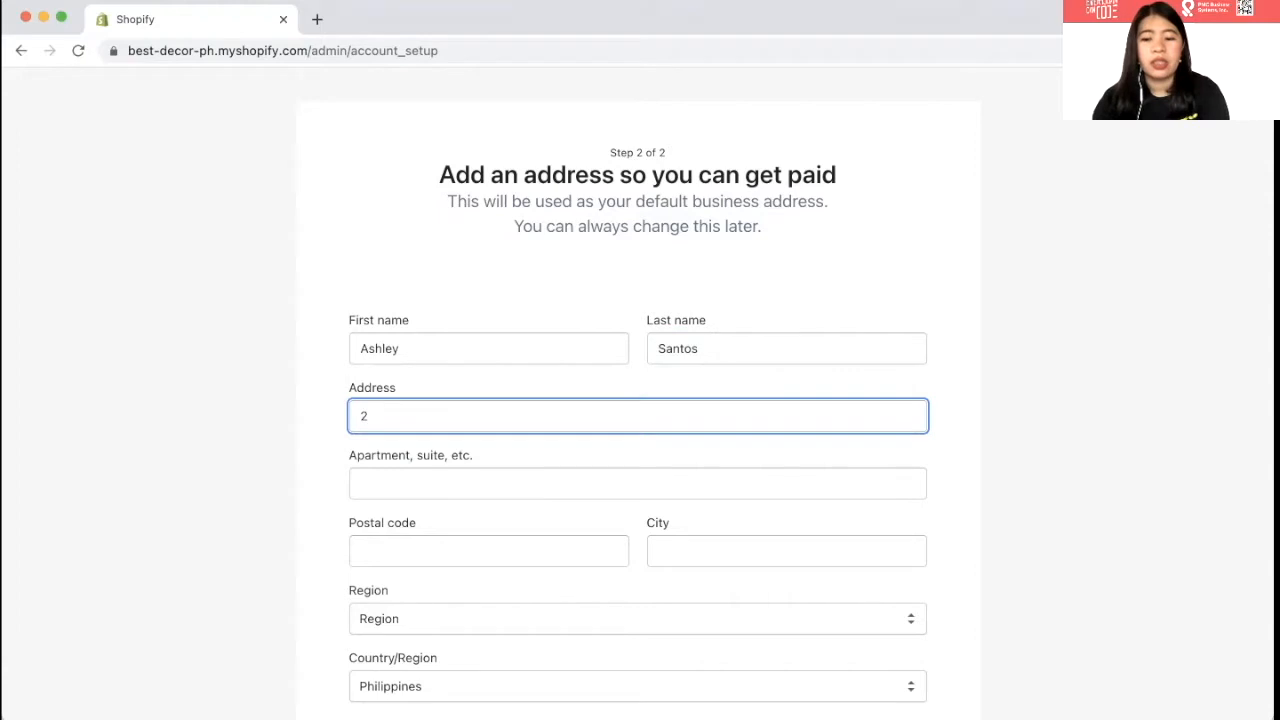
{"action": "type", "text": "l"}
{"action": "key", "text": "BackSpace"}
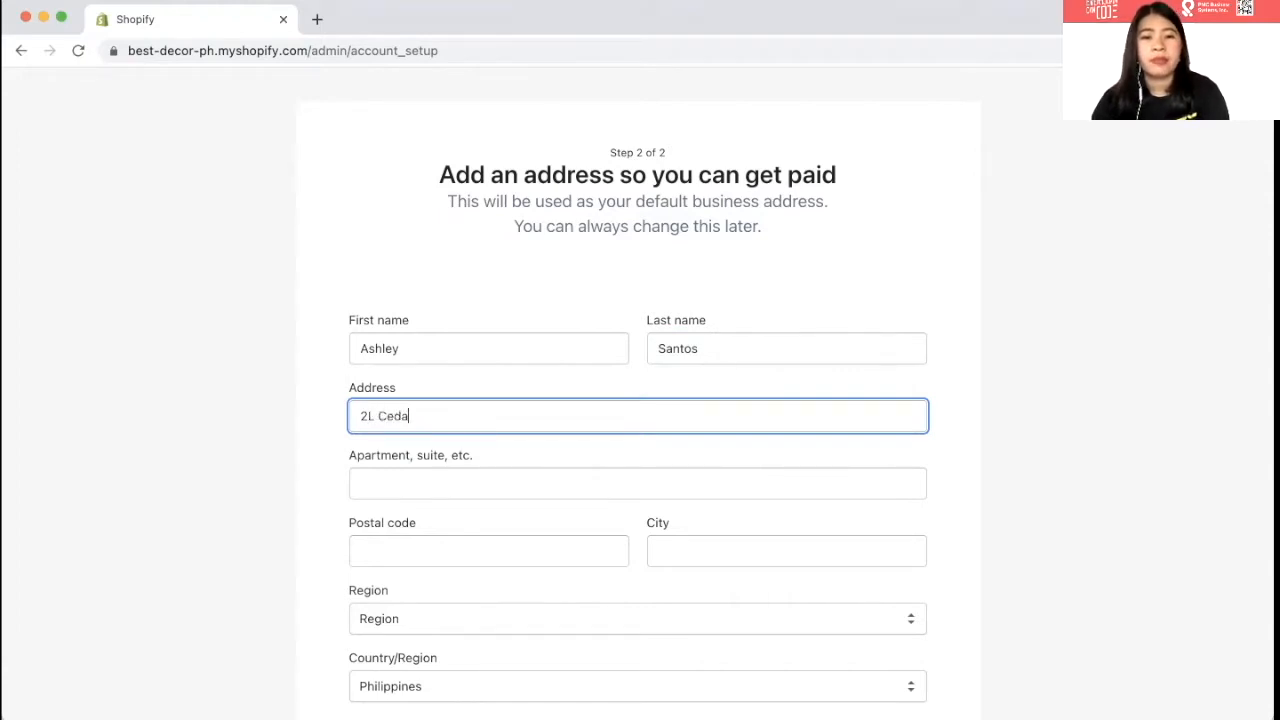
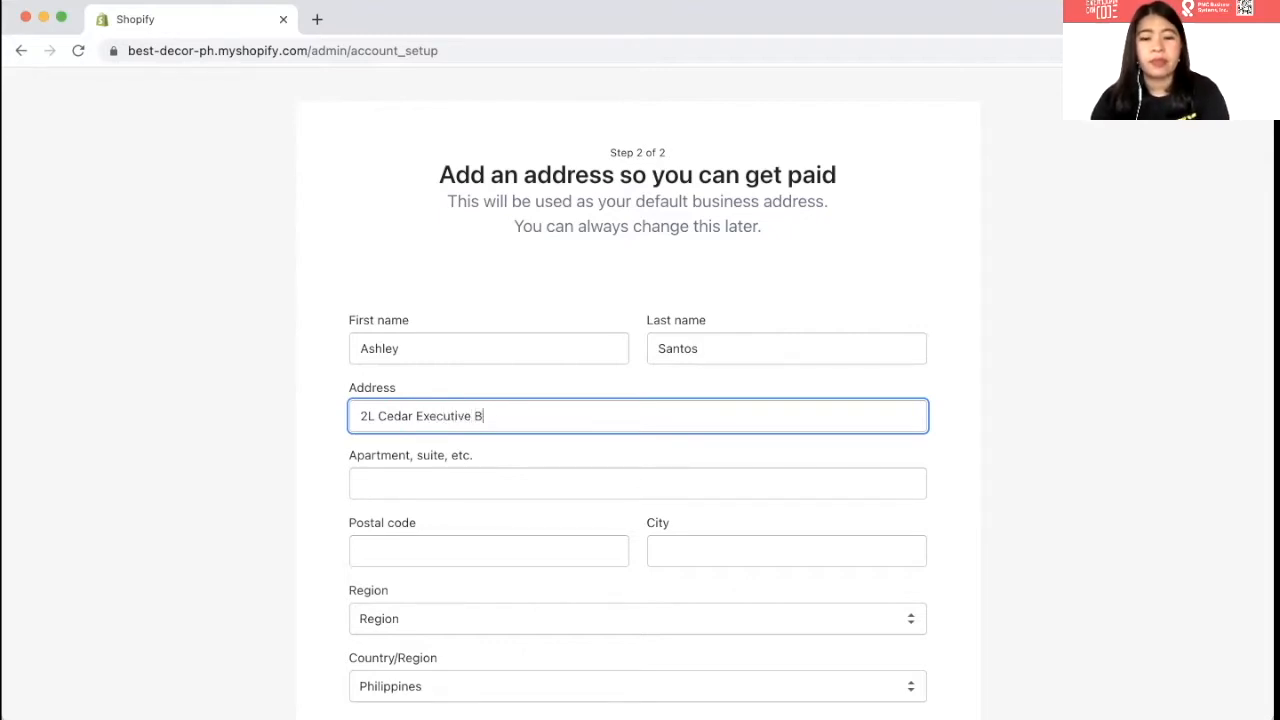
{"action": "key", "text": "Tab"}
{"action": "key", "text": "Tab"}
{"action": "type", "text": "1223"}
{"action": "key", "text": "Tab"}
{"action": "type", "text": "Makati"}
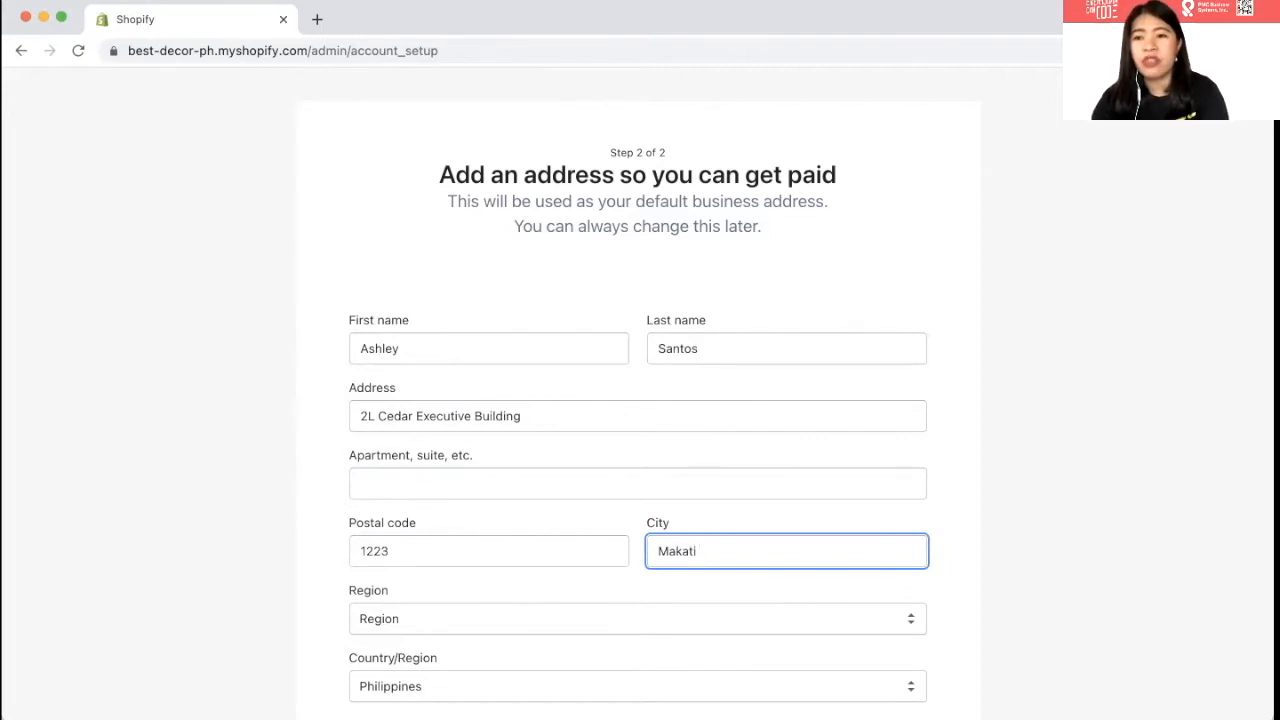
{"action": "type", "text": " City"}
{"action": "key", "text": "Tab"}
- Choose Metro Manila as the region and submit the address form
{"action": "scroll", "coordinate": [269, 286], "scroll_direction": "down", "scroll_amount": 5}
{"action": "left_click", "coordinate": [411, 412]}
{"action": "left_click", "coordinate": [418, 394]}
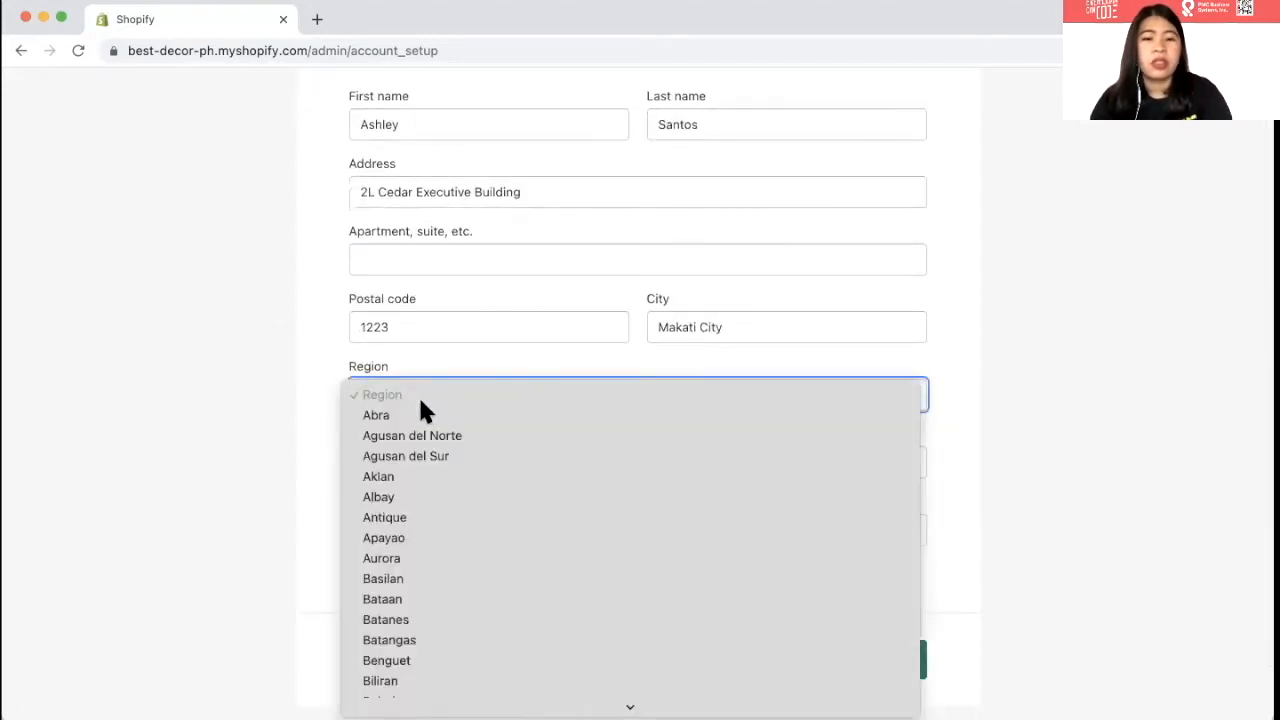
{"action": "type", "text": "metro"}
{"action": "key", "text": "Return"}
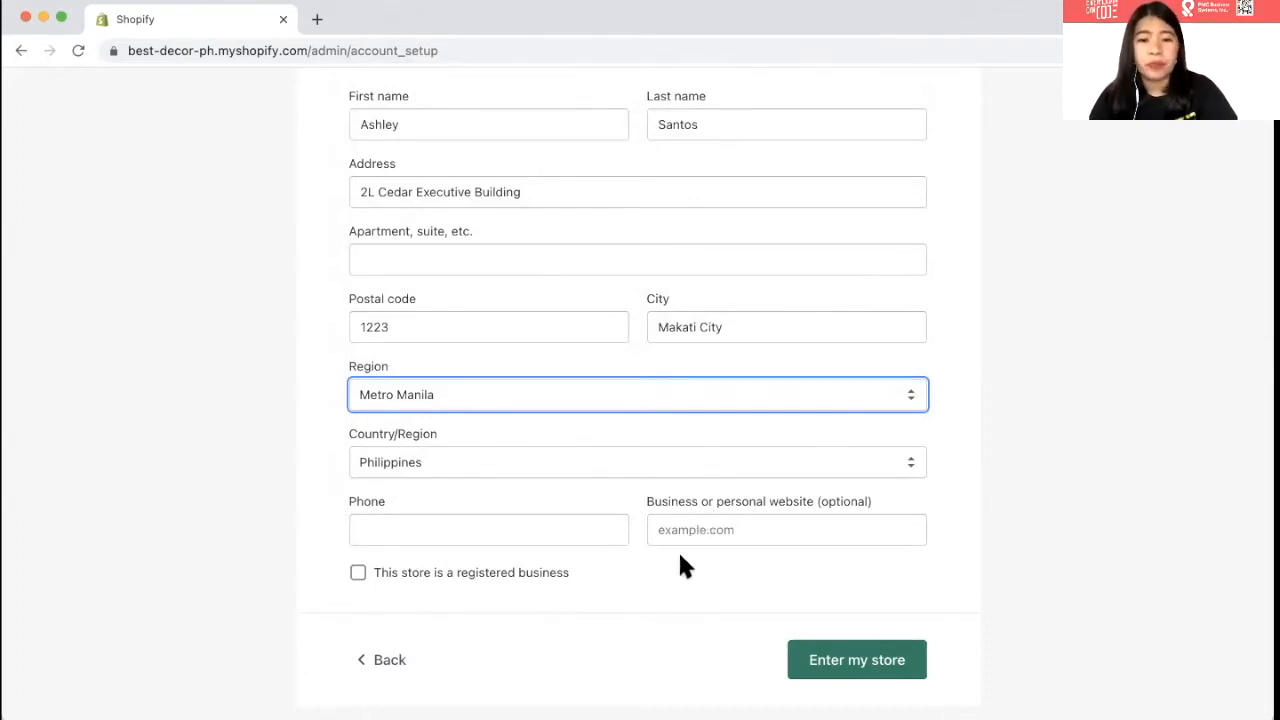
{"action": "left_click", "coordinate": [828, 658]}
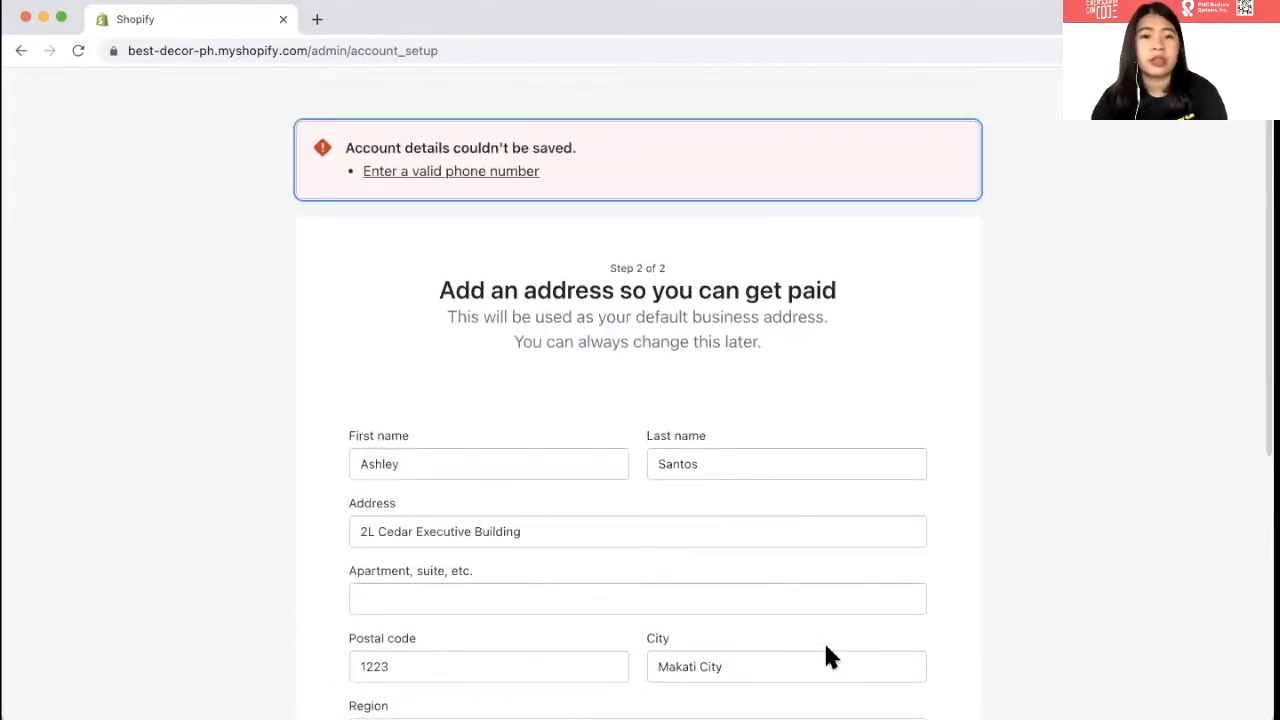
- Add the missing phone number and submit the address form again
{"action": "scroll", "coordinate": [826, 657], "scroll_direction": "down", "scroll_amount": 3}
{"action": "left_click", "coordinate": [474, 606]}
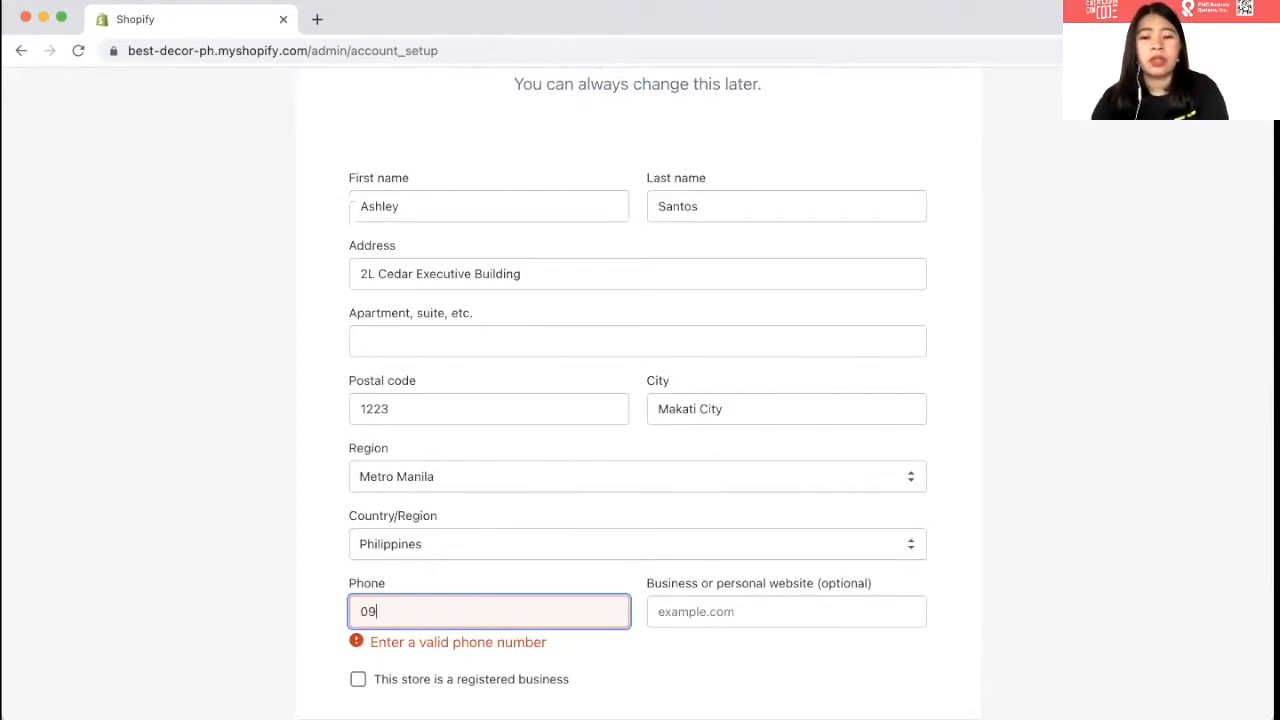
{"action": "scroll", "coordinate": [724, 651], "scroll_direction": "down", "scroll_amount": 3}
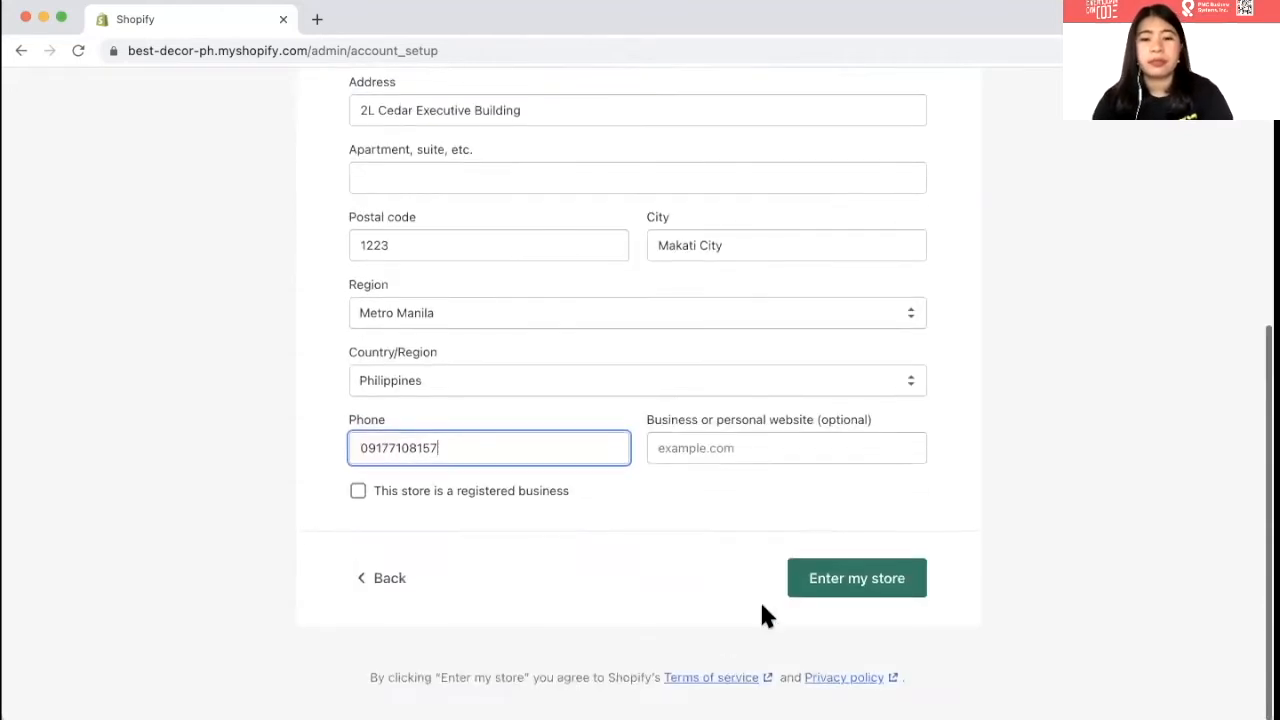
{"action": "left_click", "coordinate": [833, 578]}
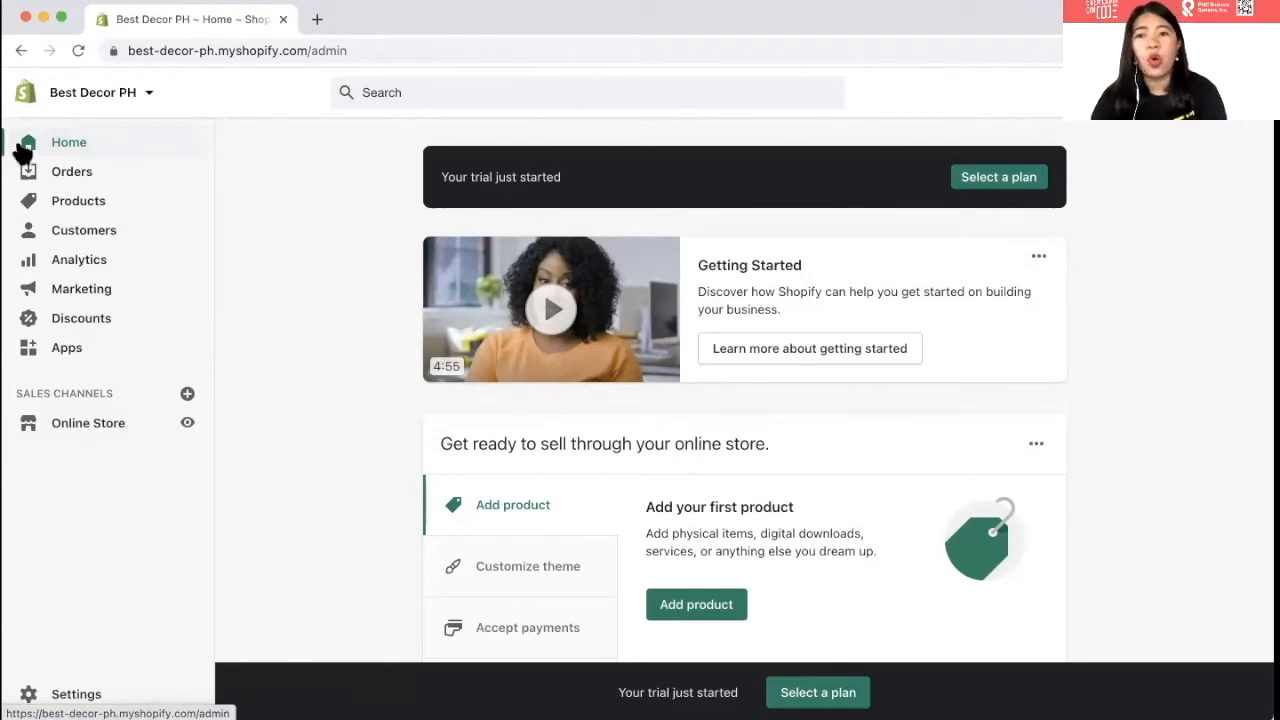
- Scroll through the Getting Started and setup task cards on the admin home page
{"action": "scroll", "coordinate": [600, 350], "scroll_direction": "down", "scroll_amount": 1}
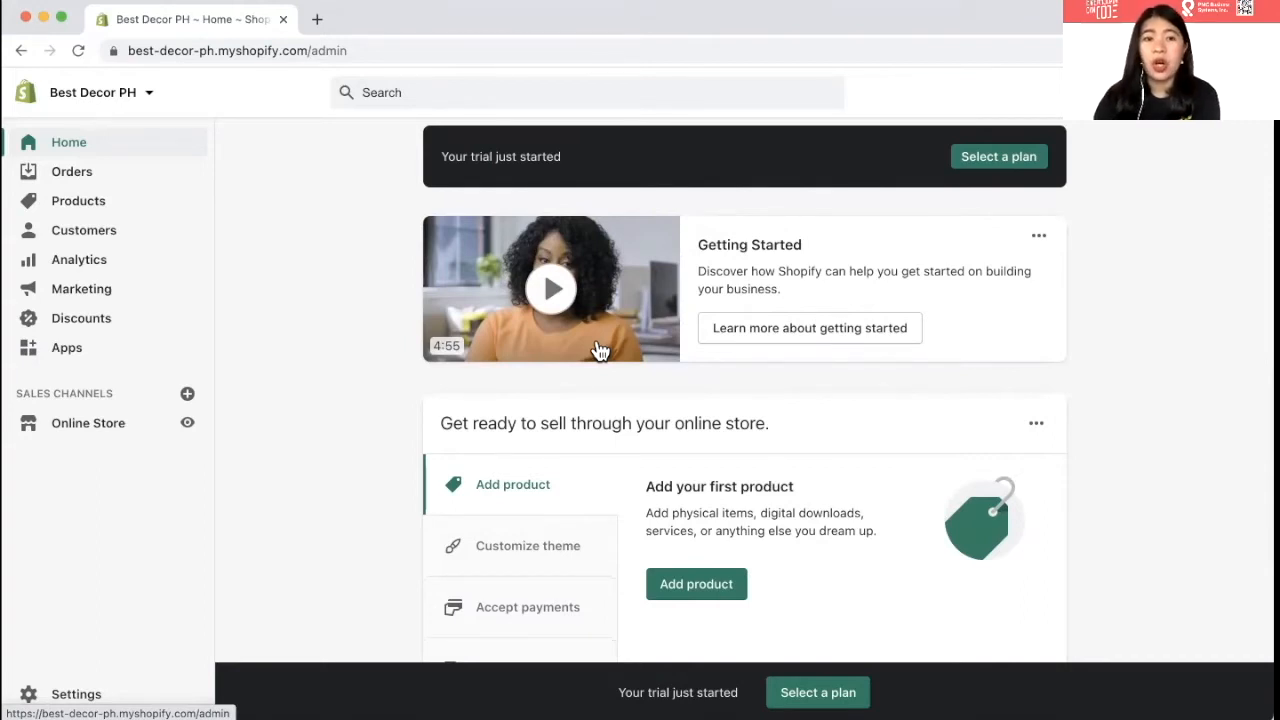
{"action": "scroll", "coordinate": [598, 350], "scroll_direction": "down", "scroll_amount": 3}
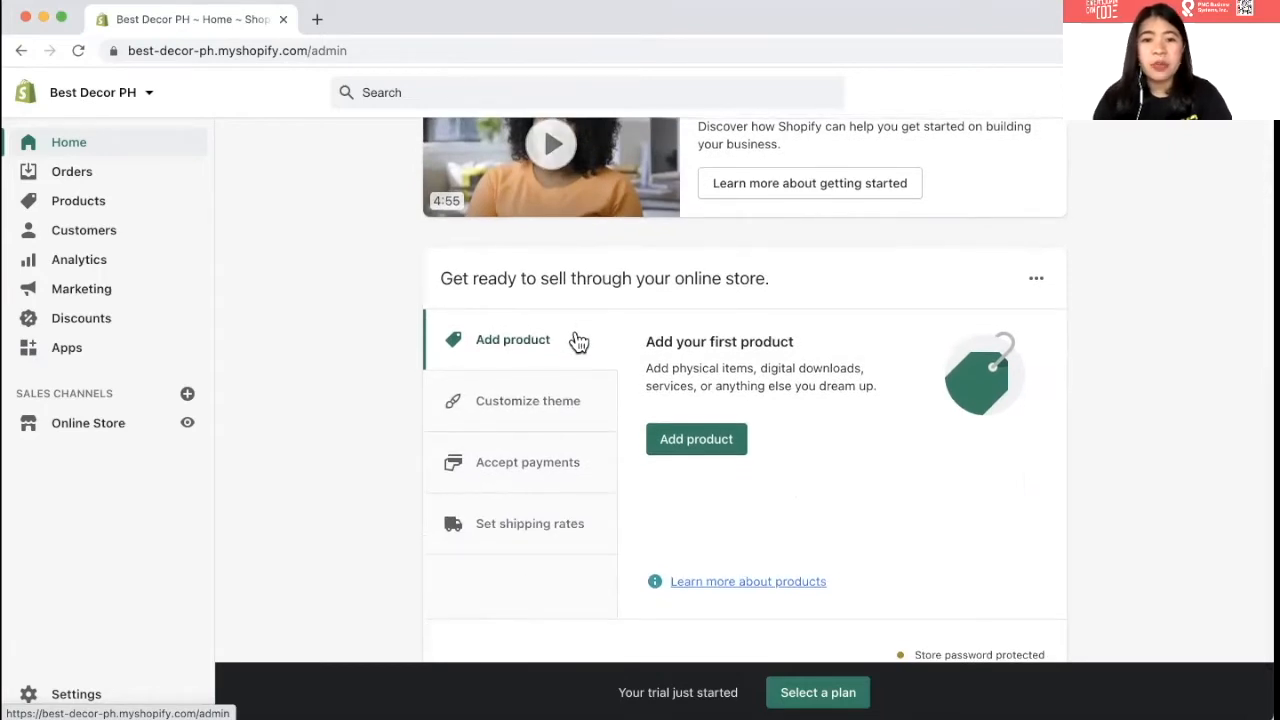
{"action": "scroll", "coordinate": [579, 343], "scroll_direction": "down", "scroll_amount": 1}
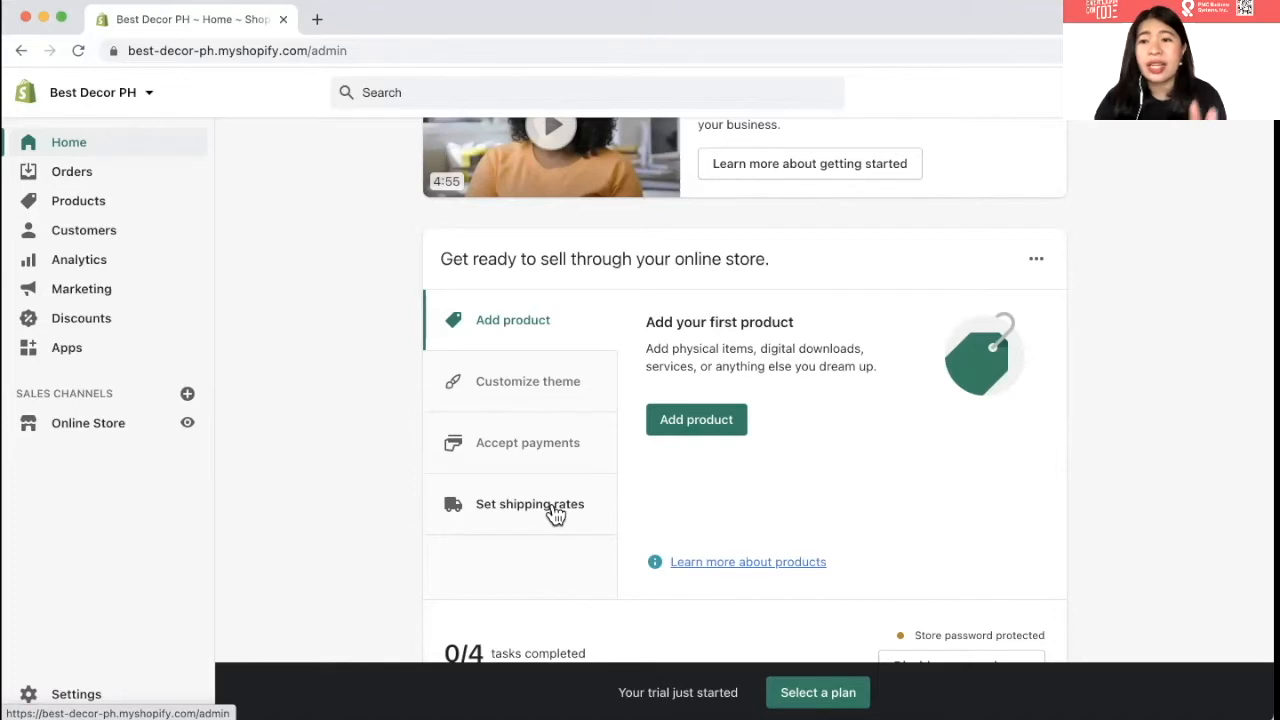
{"action": "scroll", "coordinate": [556, 513], "scroll_direction": "up", "scroll_amount": 4}
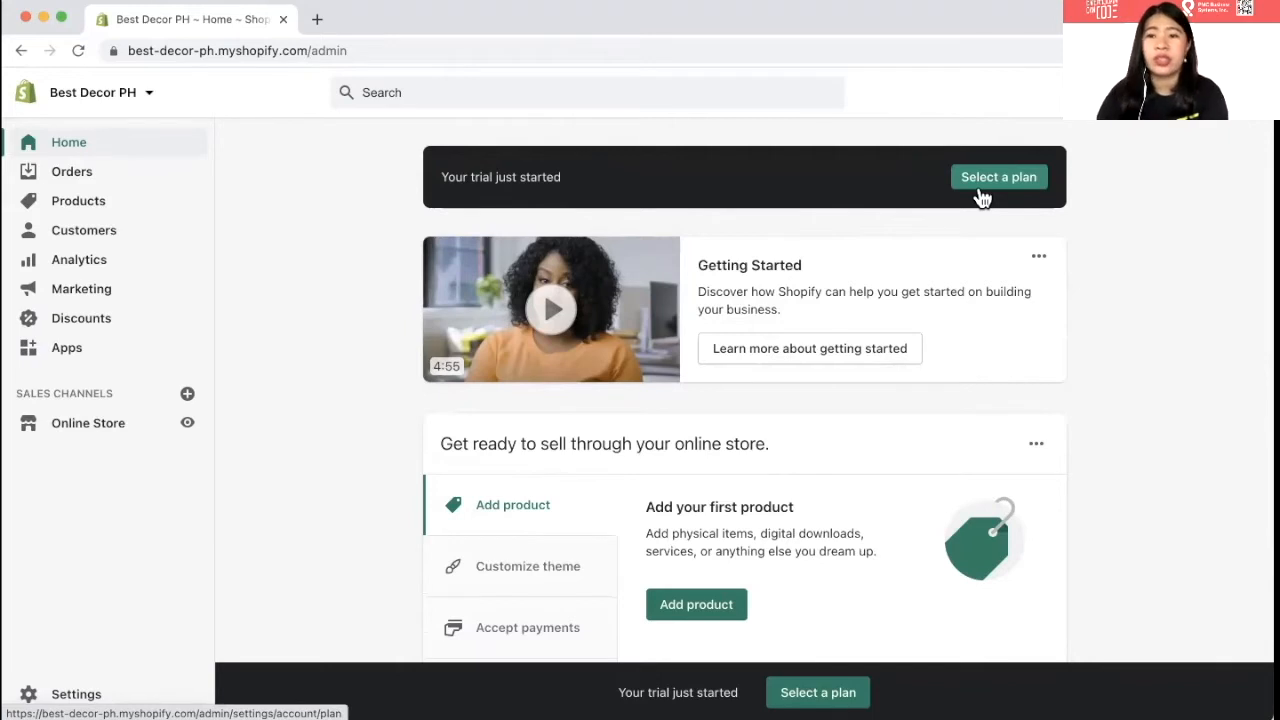
- Visit the Orders, Drafts and Abandoned checkouts pages, ending on the empty Products list
{"action": "left_click", "coordinate": [72, 173]}
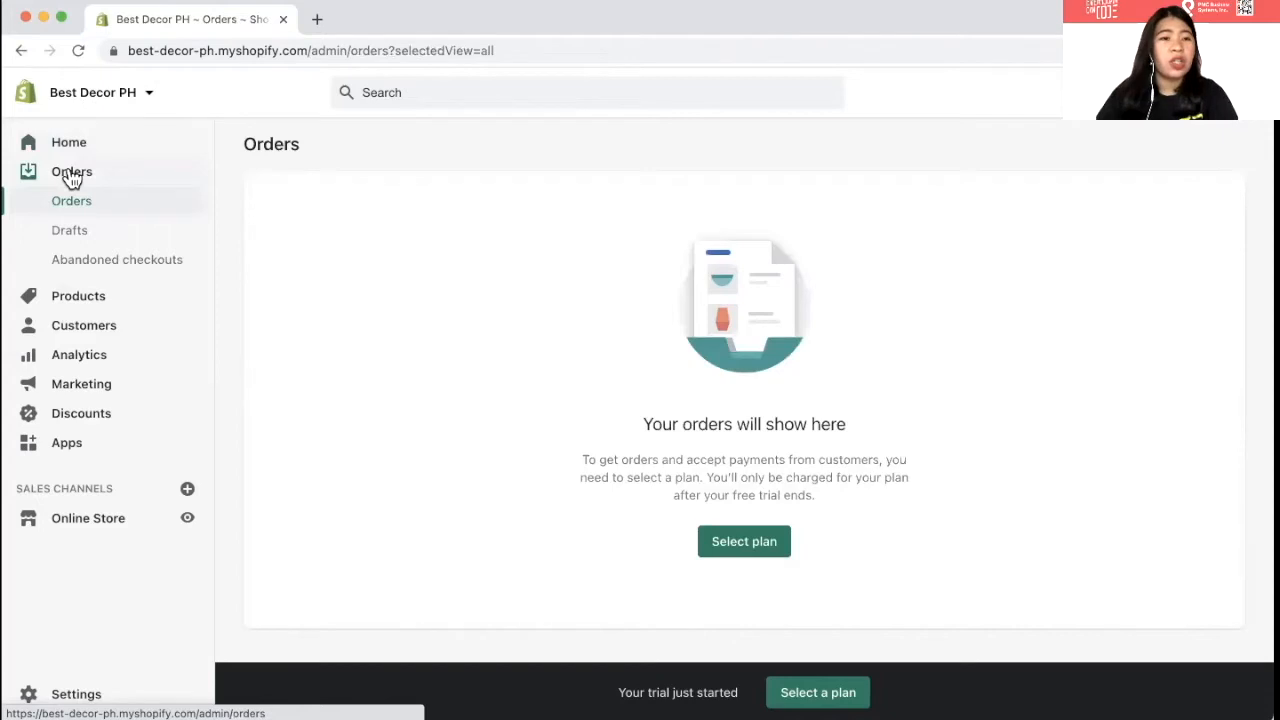
{"action": "left_click", "coordinate": [60, 238]}
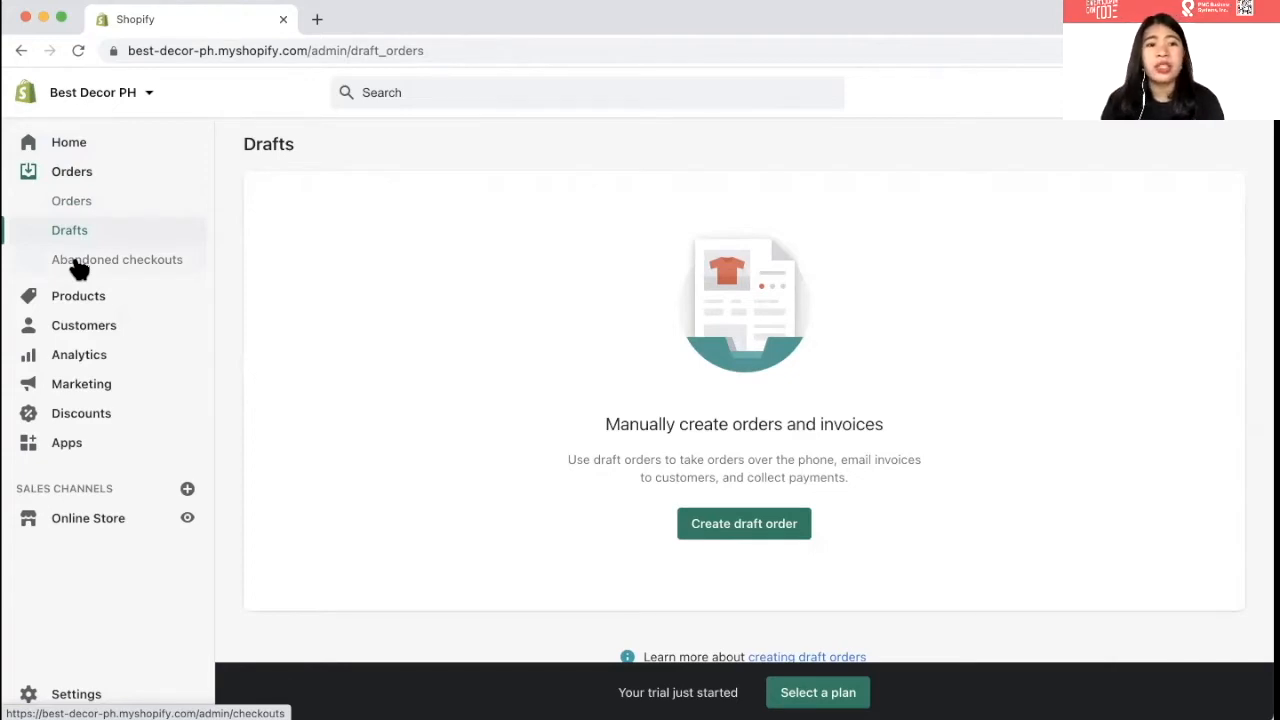
{"action": "left_click", "coordinate": [80, 262]}
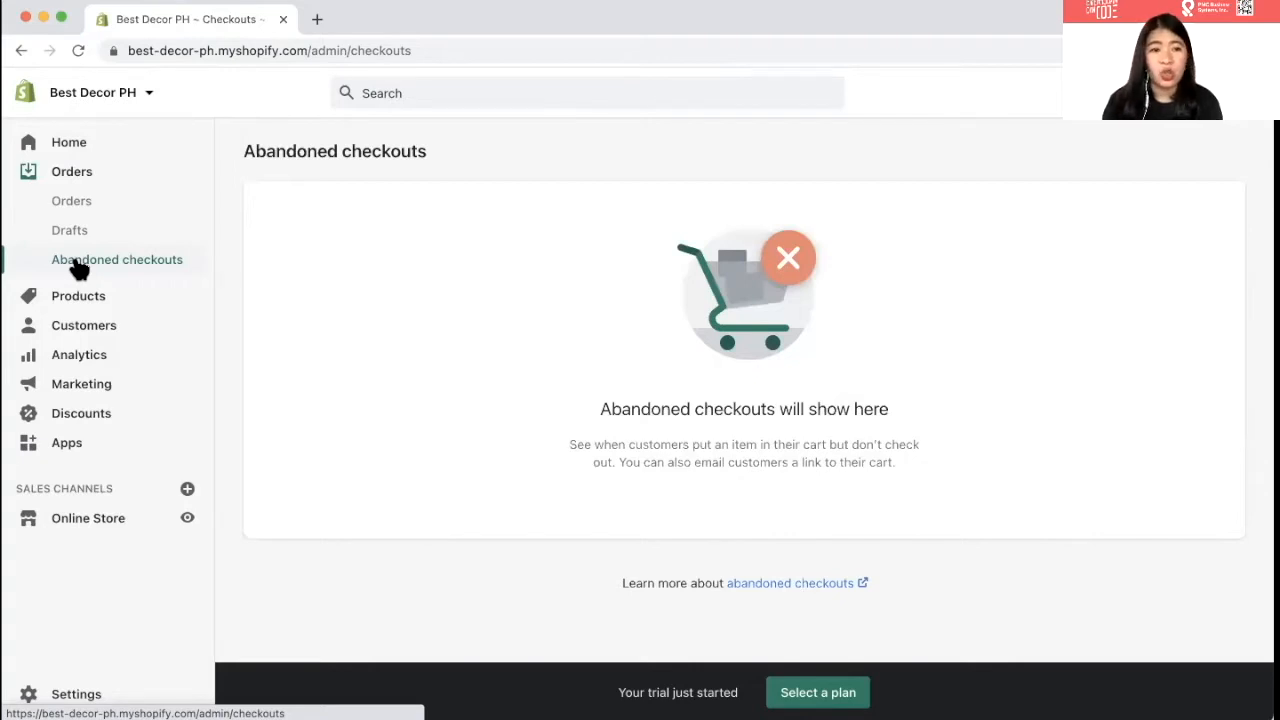
{"action": "left_click", "coordinate": [78, 302]}
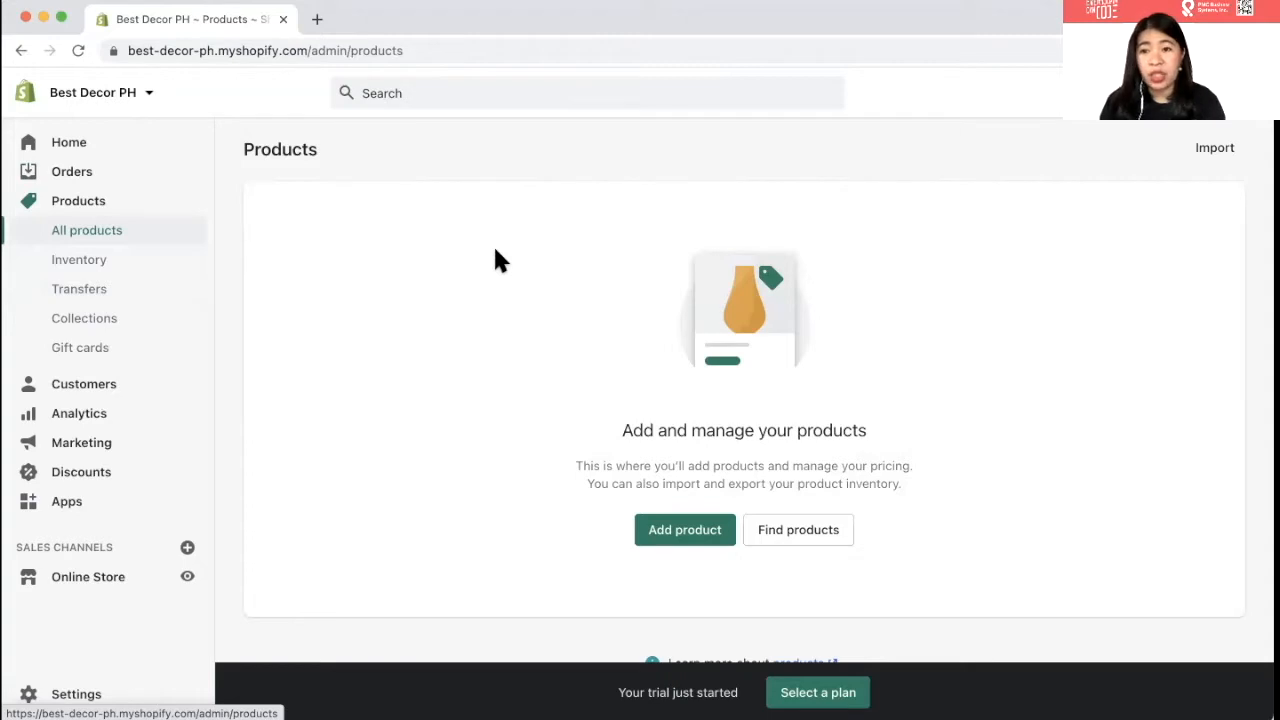
- Visit the Inventory, Transfers, Collections and Gift cards pages, then go to Customers
{"action": "left_click", "coordinate": [62, 264]}
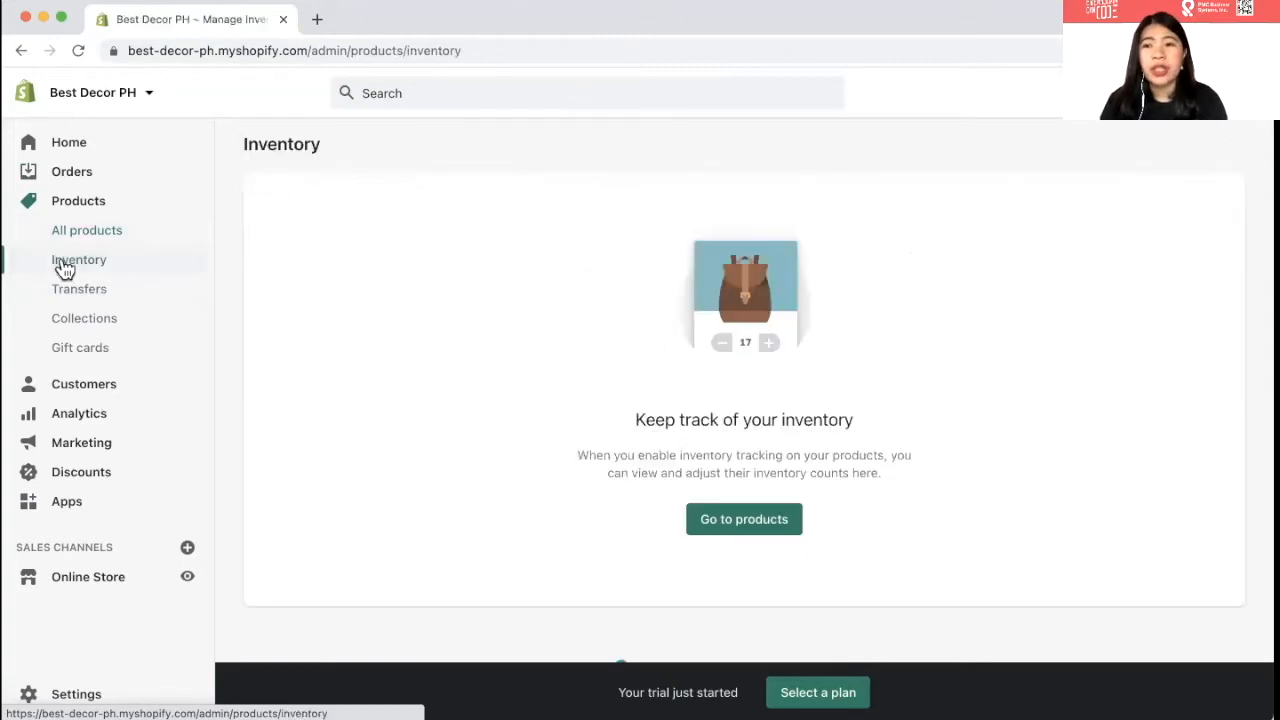
{"action": "left_click", "coordinate": [109, 316]}
{"action": "left_click", "coordinate": [110, 292]}
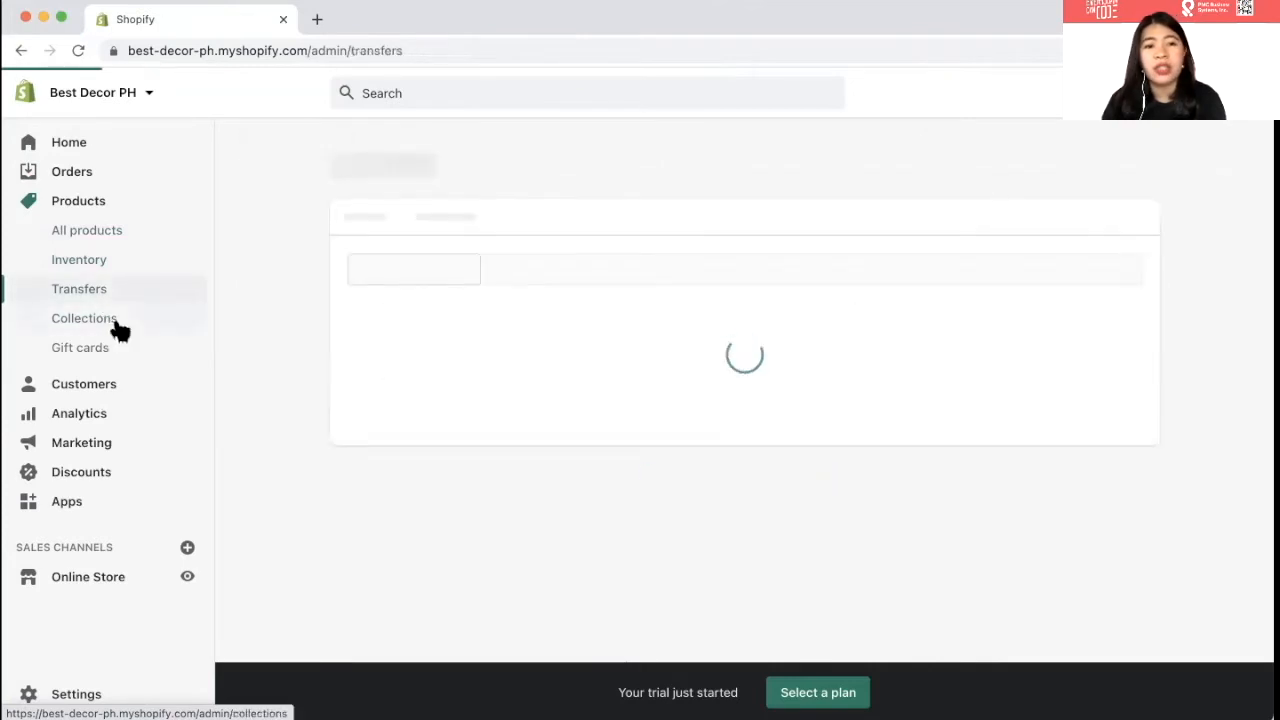
{"action": "left_click", "coordinate": [119, 330]}
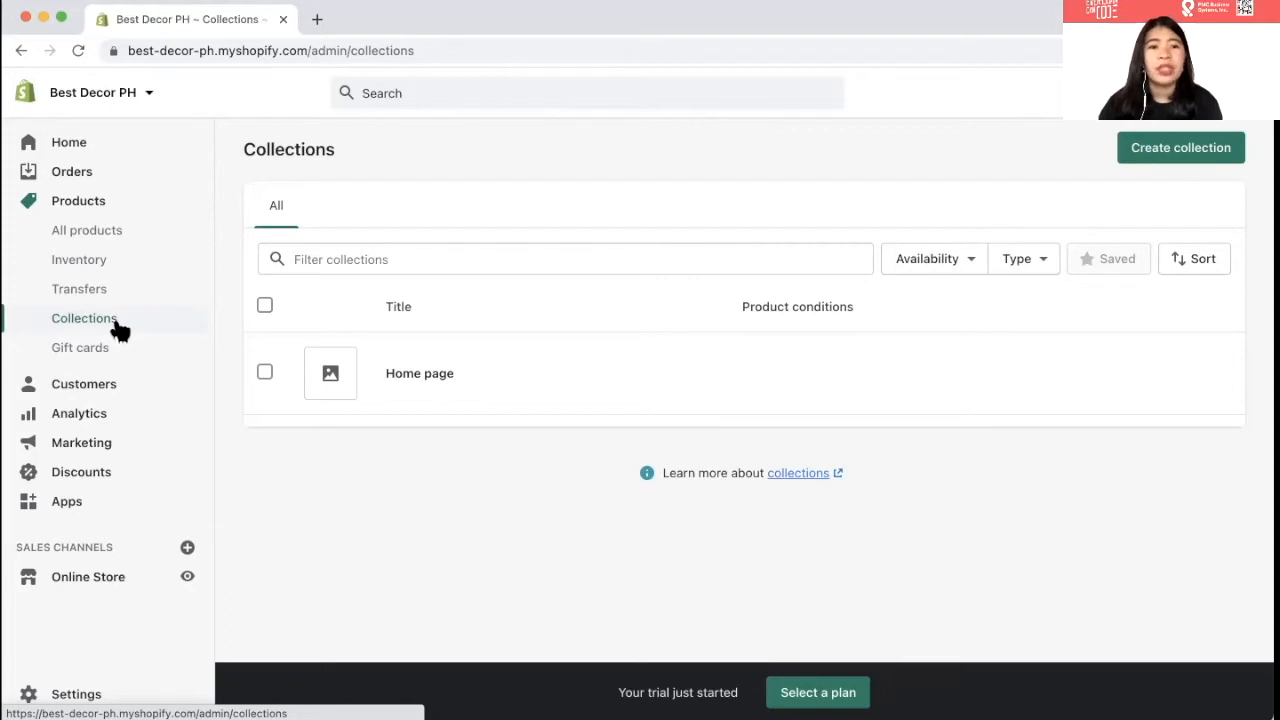
{"action": "left_click", "coordinate": [108, 362]}
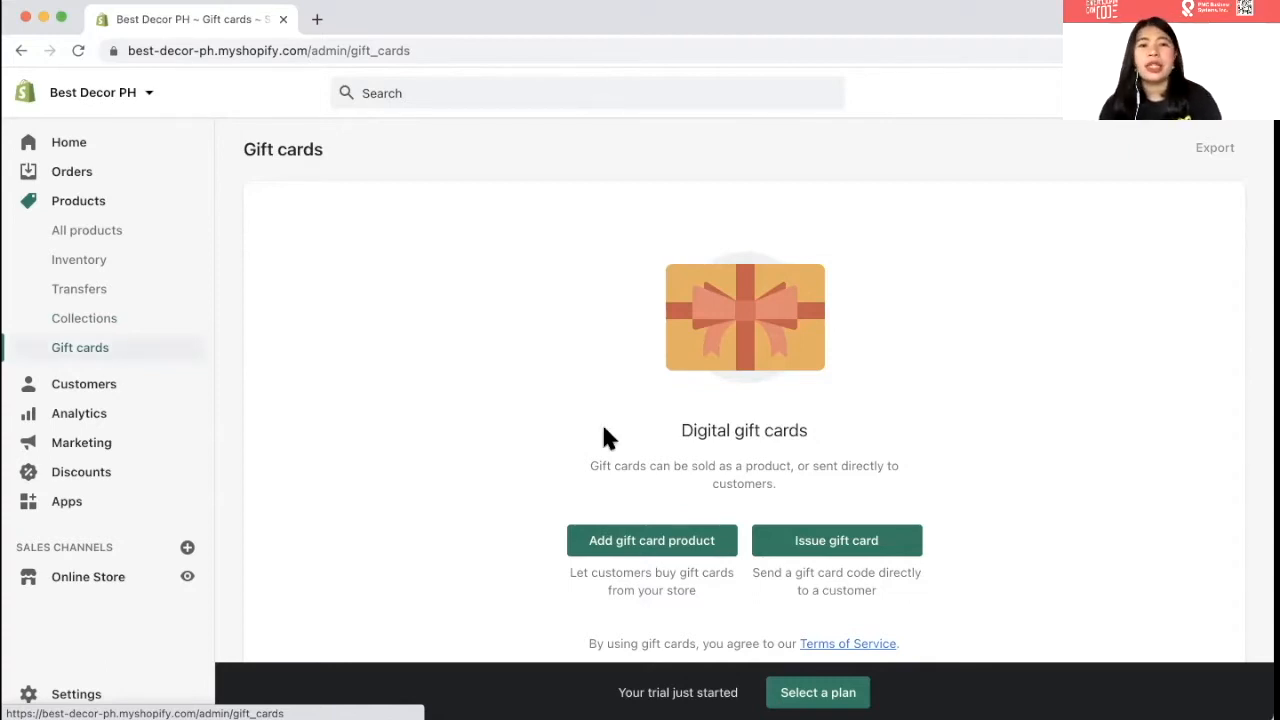
{"action": "scroll", "coordinate": [535, 455], "scroll_direction": "down", "scroll_amount": 2}
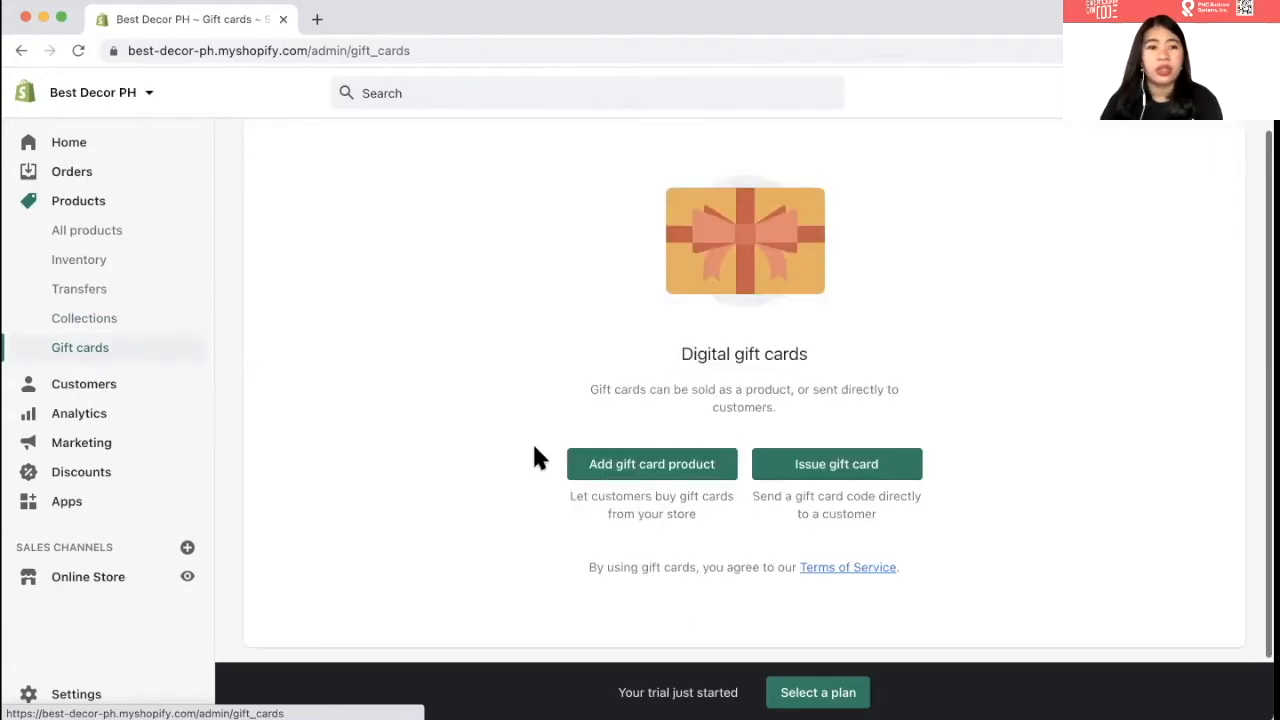
{"action": "left_click", "coordinate": [84, 384]}
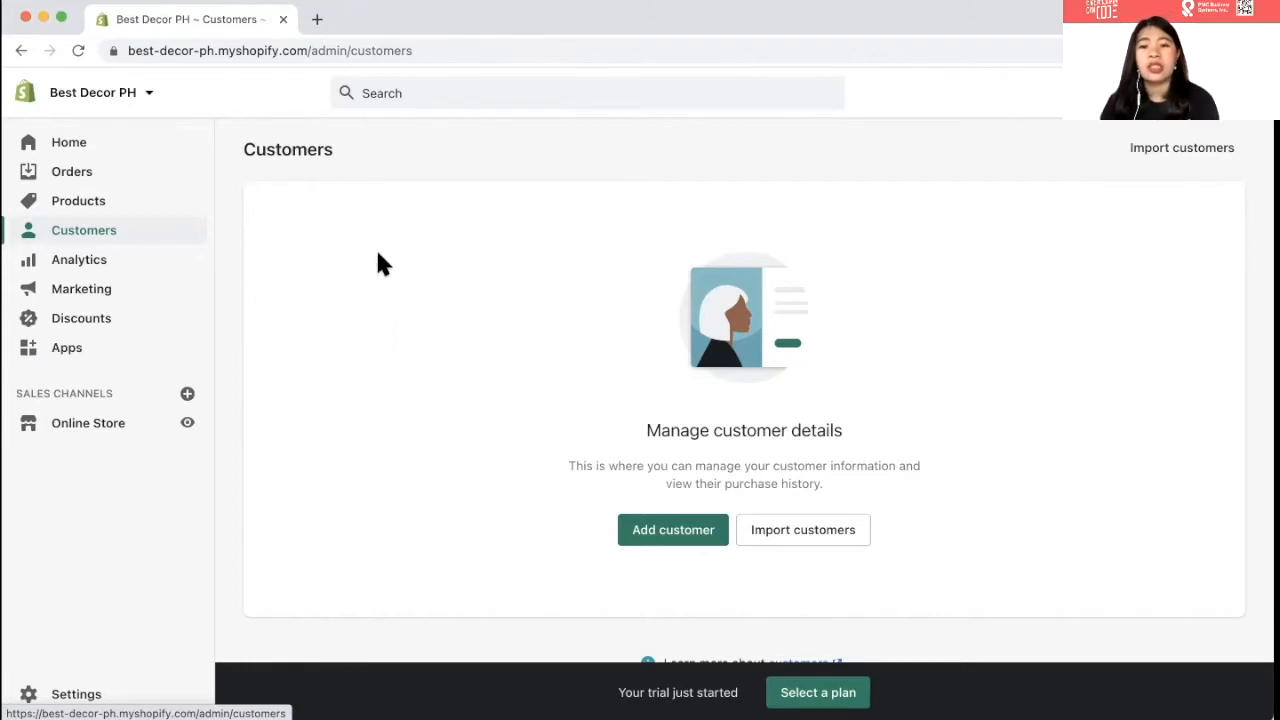
- Scroll the empty Customers page, then switch to the Analytics overview dashboard
{"action": "scroll", "coordinate": [490, 516], "scroll_direction": "down", "scroll_amount": 1}
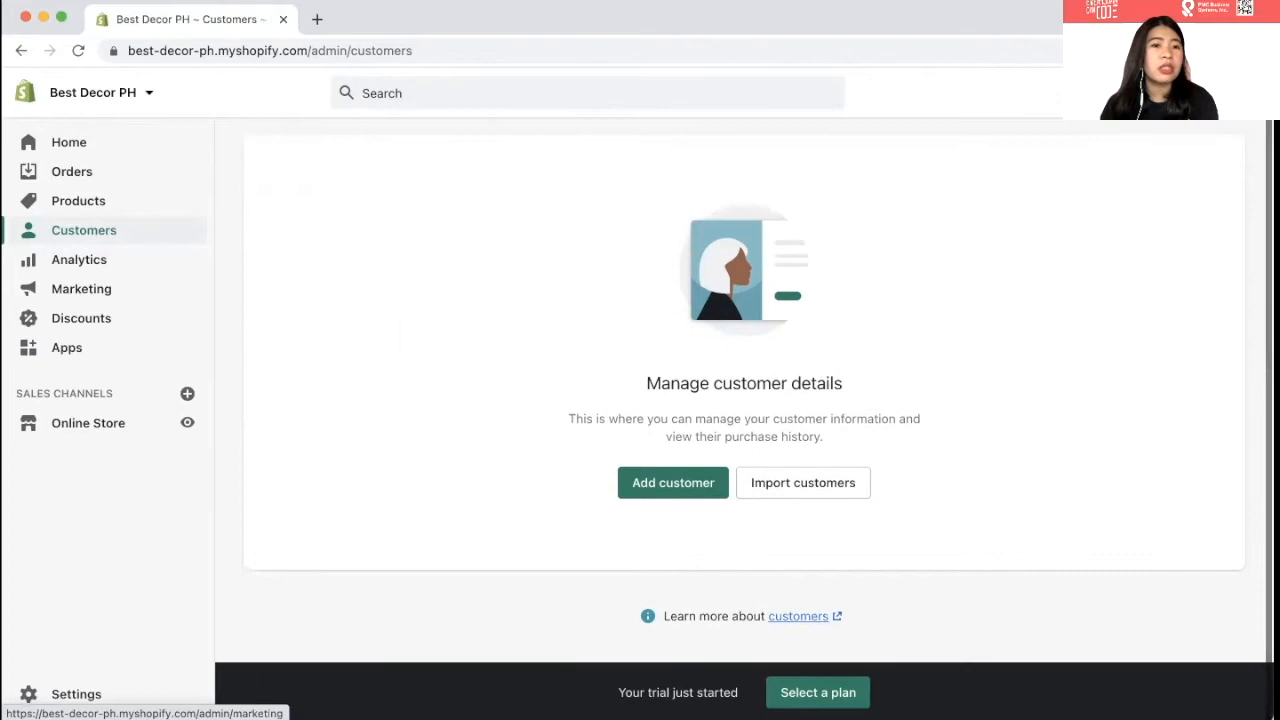
{"action": "left_click", "coordinate": [72, 268]}
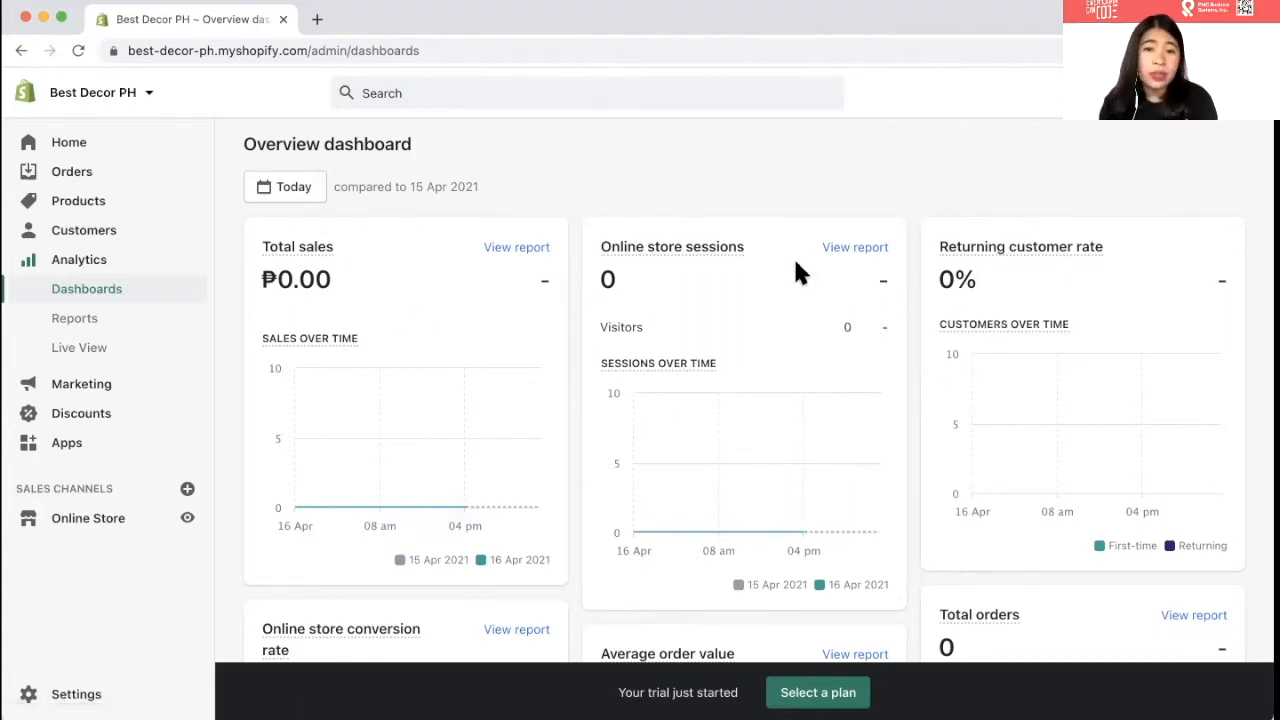
- Review the Analytics Reports list: Sales, Acquisition, Profit margin, Customers, Marketing and Inventory, all at zero
{"action": "scroll", "coordinate": [745, 303], "scroll_direction": "down", "scroll_amount": 5}
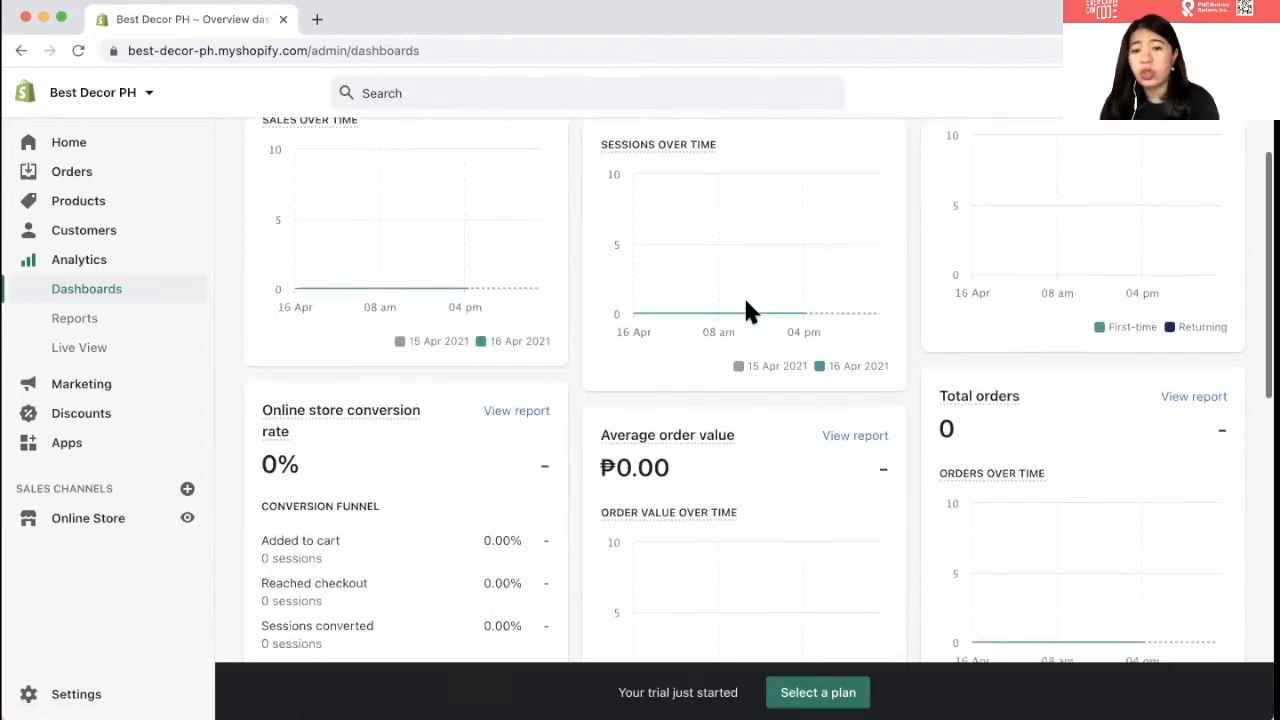
{"action": "scroll", "coordinate": [745, 303], "scroll_direction": "down", "scroll_amount": 3}
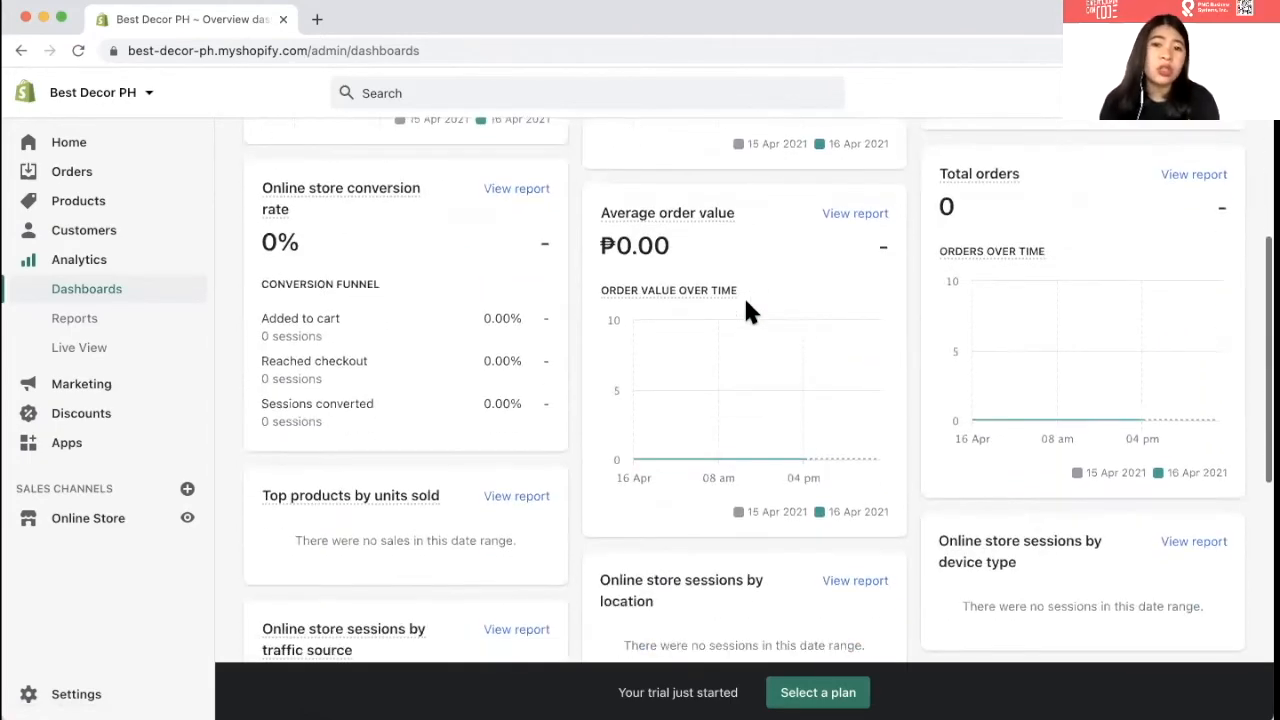
{"action": "scroll", "coordinate": [745, 303], "scroll_direction": "down", "scroll_amount": 4}
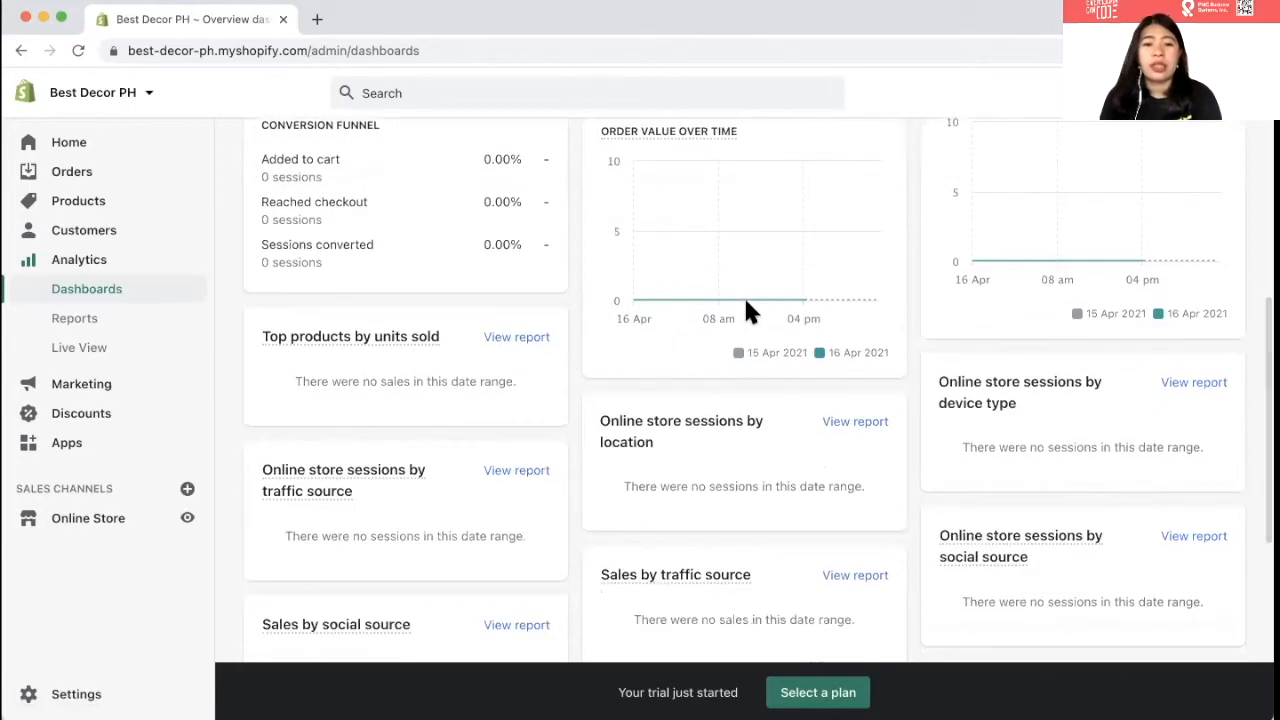
{"action": "scroll", "coordinate": [745, 303], "scroll_direction": "down", "scroll_amount": 5}
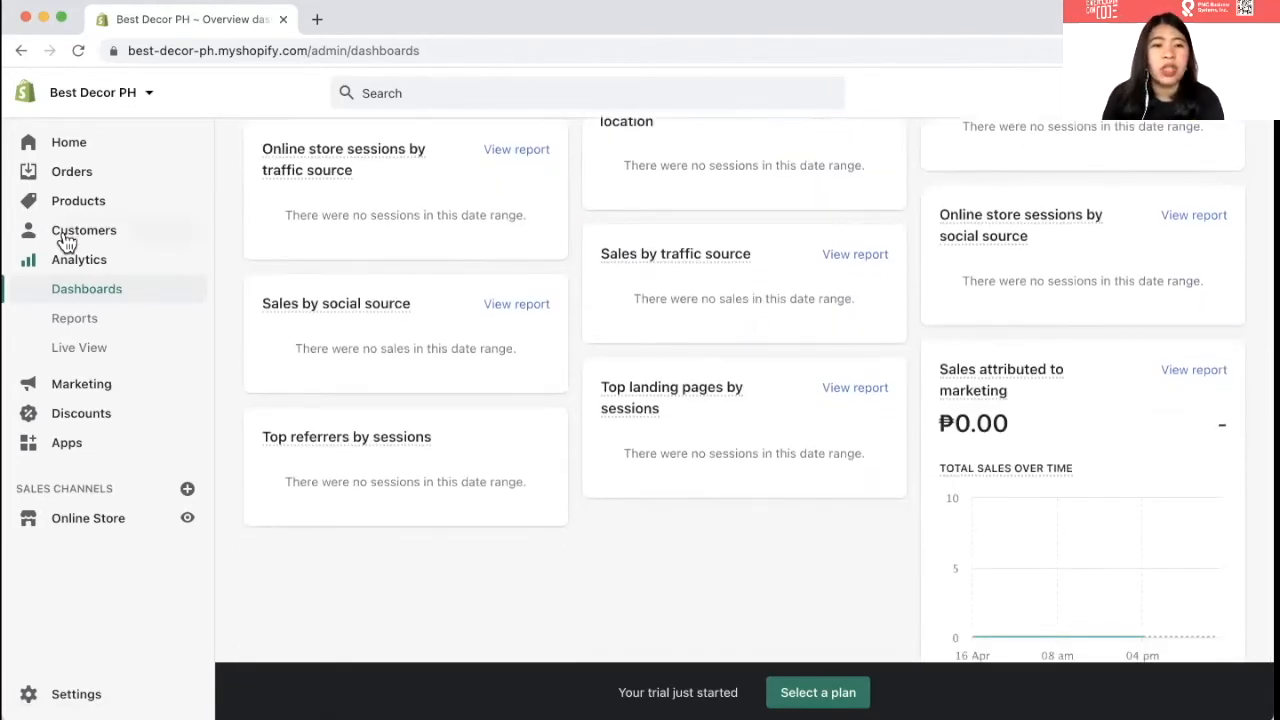
{"action": "left_click", "coordinate": [88, 320]}
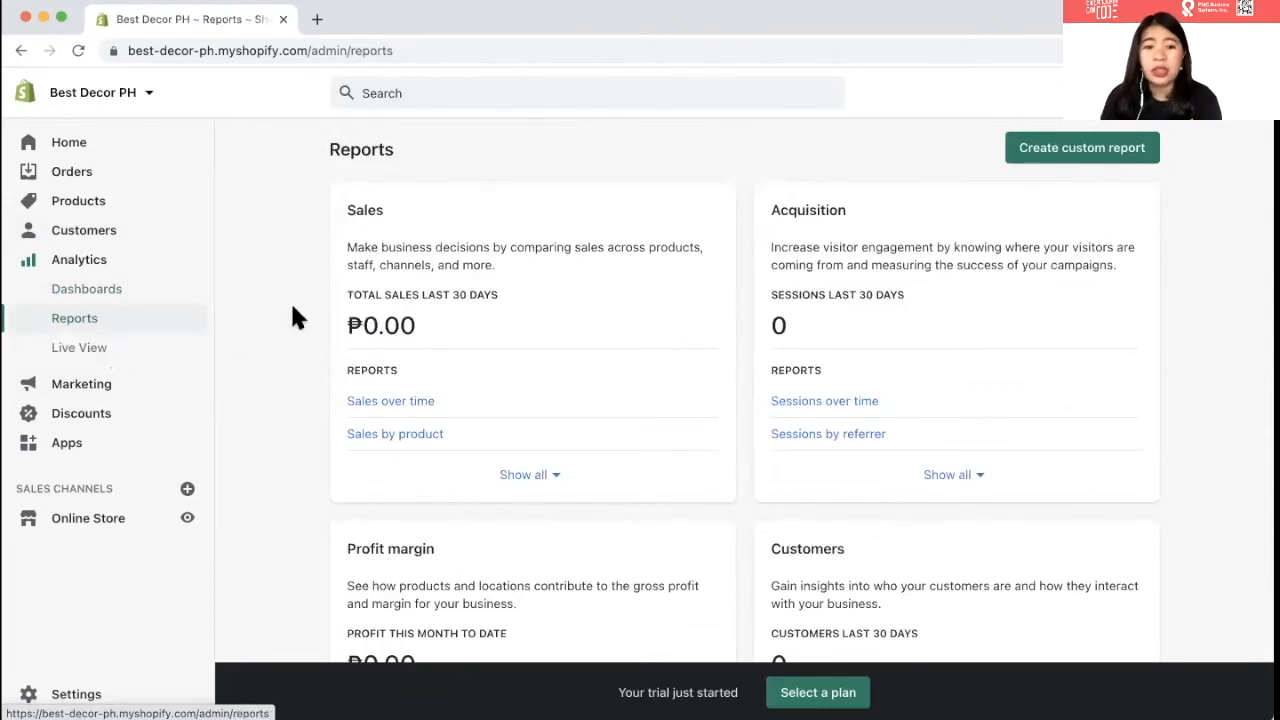
{"action": "scroll", "coordinate": [607, 372], "scroll_direction": "down", "scroll_amount": 5}
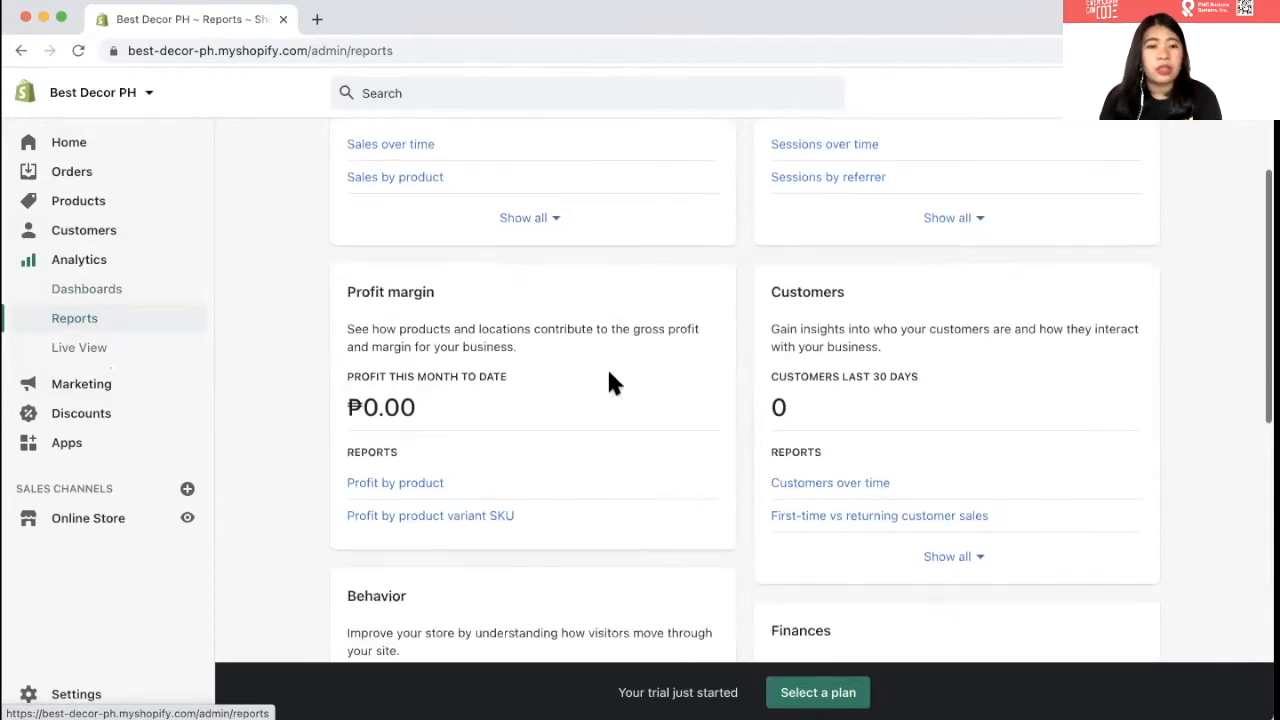
{"action": "scroll", "coordinate": [588, 428], "scroll_direction": "down", "scroll_amount": 5}
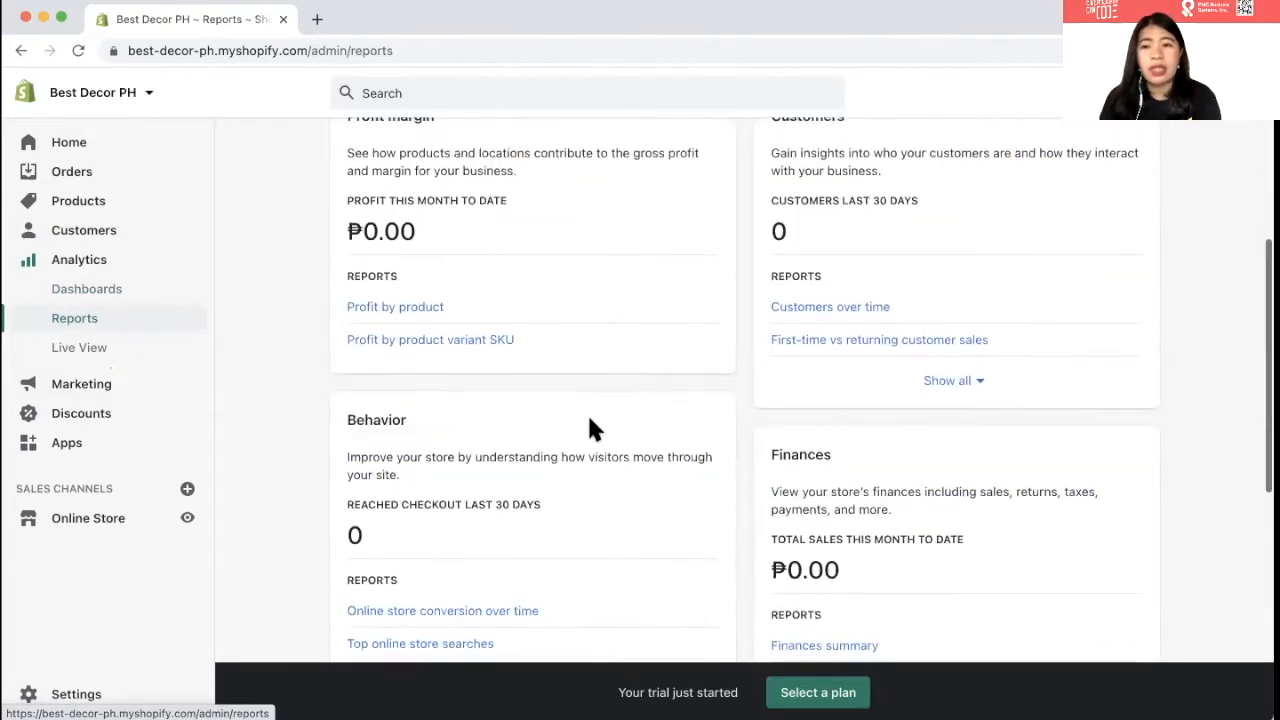
{"action": "scroll", "coordinate": [589, 422], "scroll_direction": "down", "scroll_amount": 5}
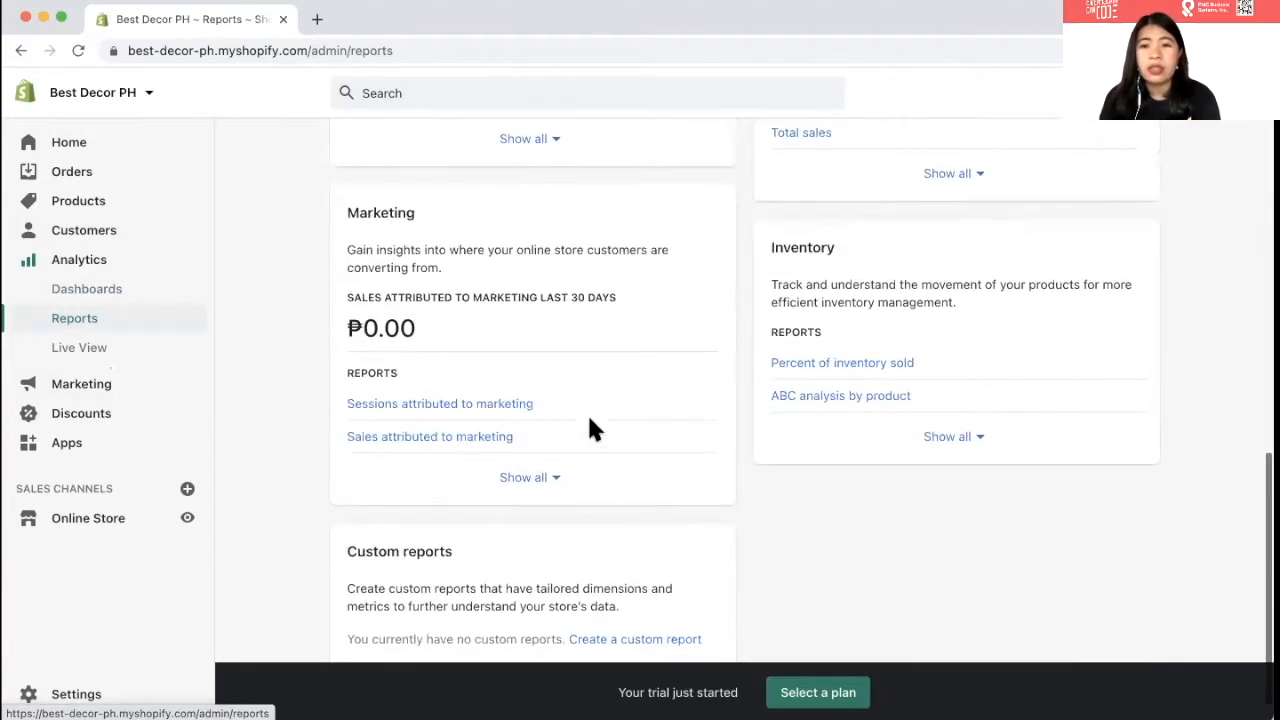
{"action": "scroll", "coordinate": [589, 428], "scroll_direction": "down", "scroll_amount": 1}
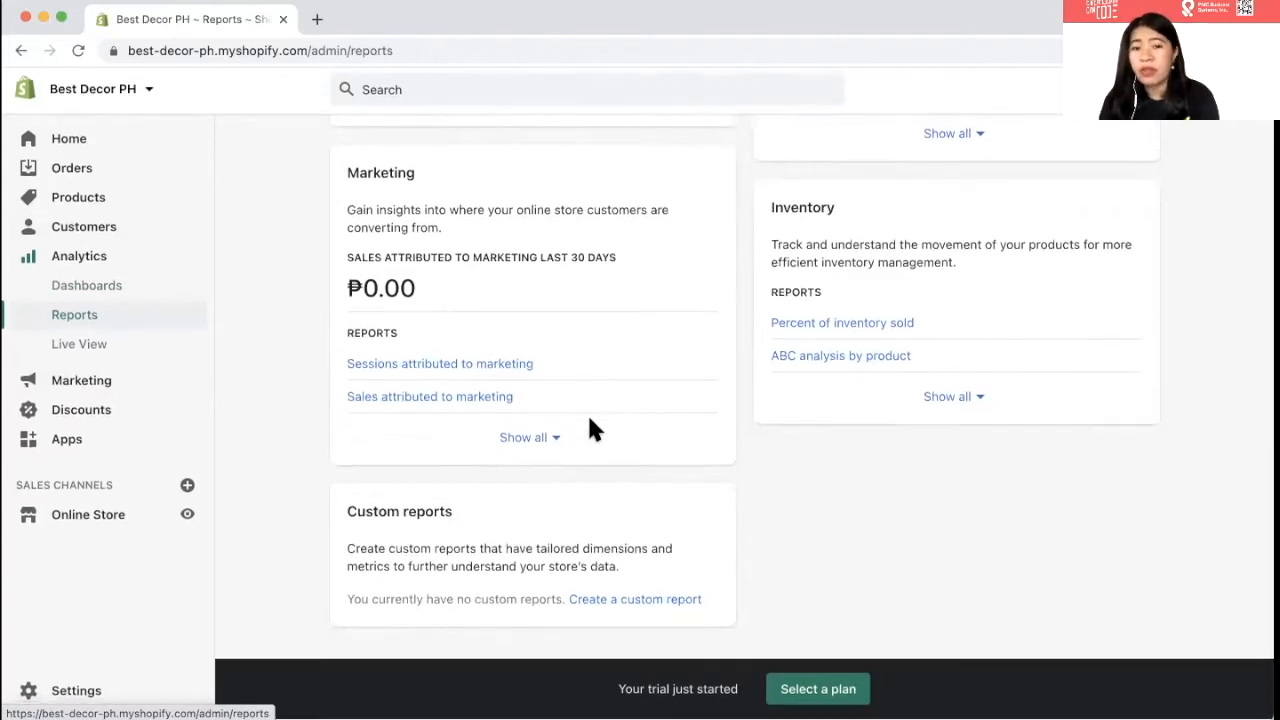
{"action": "scroll", "coordinate": [589, 429], "scroll_direction": "up", "scroll_amount": 10}
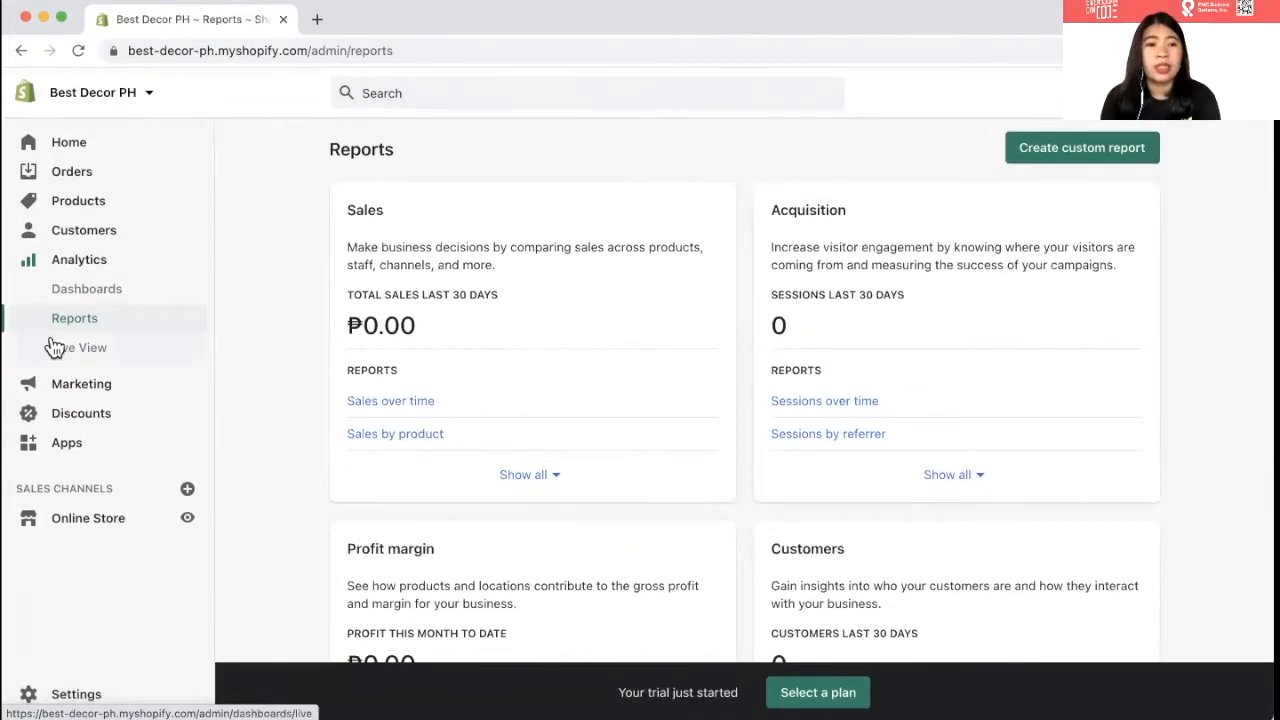
- Check Live View for current visitors, sessions, sales and orders, then go to the Marketing overview
{"action": "left_click", "coordinate": [92, 350]}
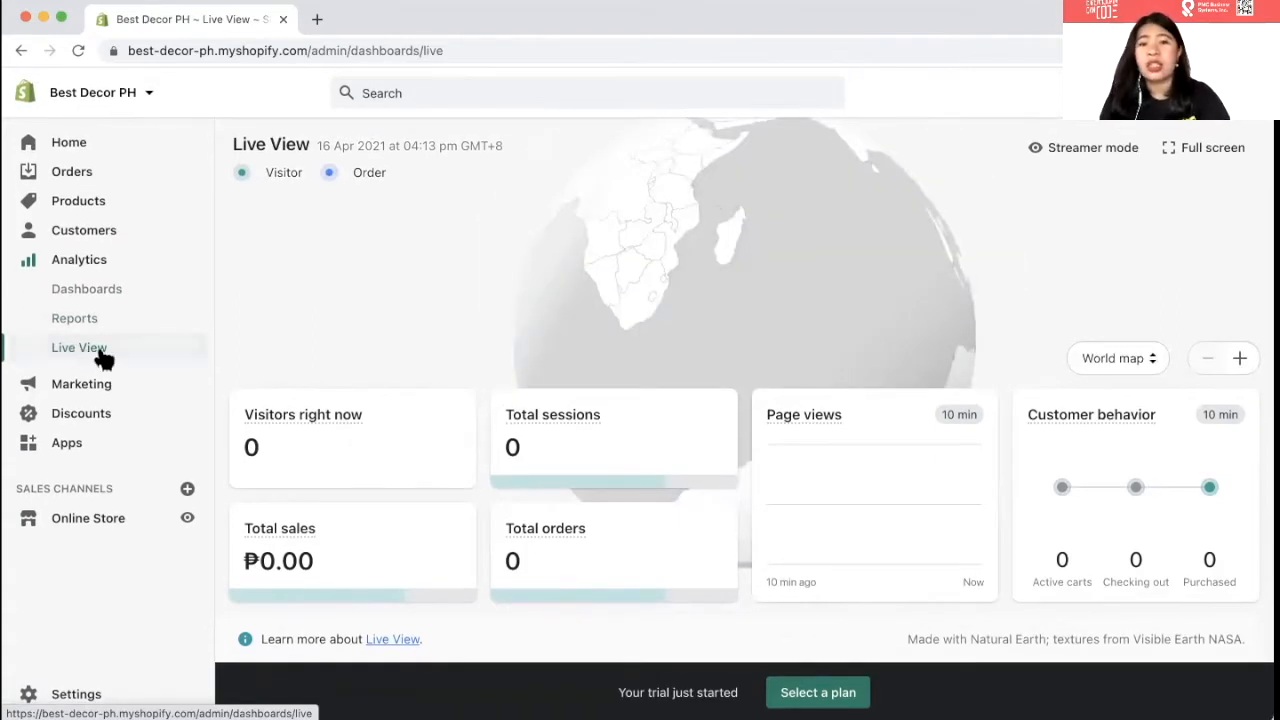
{"action": "scroll", "coordinate": [308, 400], "scroll_direction": "down", "scroll_amount": 1}
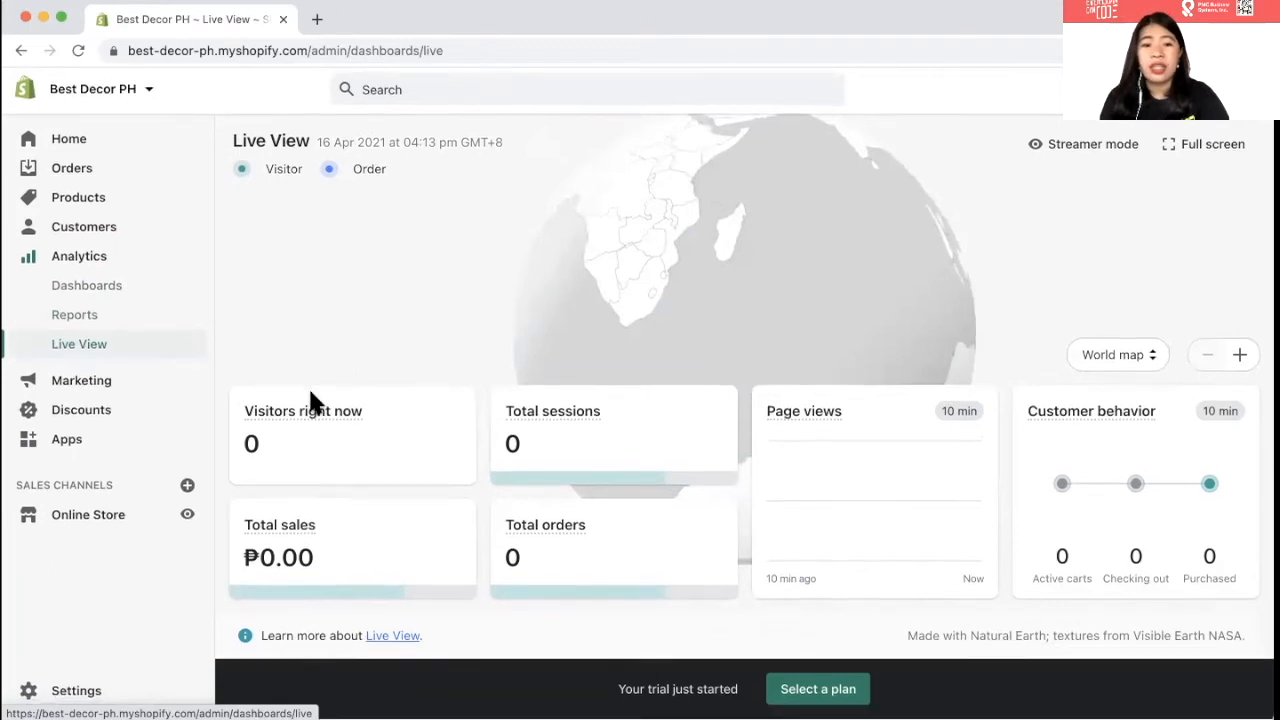
{"action": "left_click", "coordinate": [104, 390]}
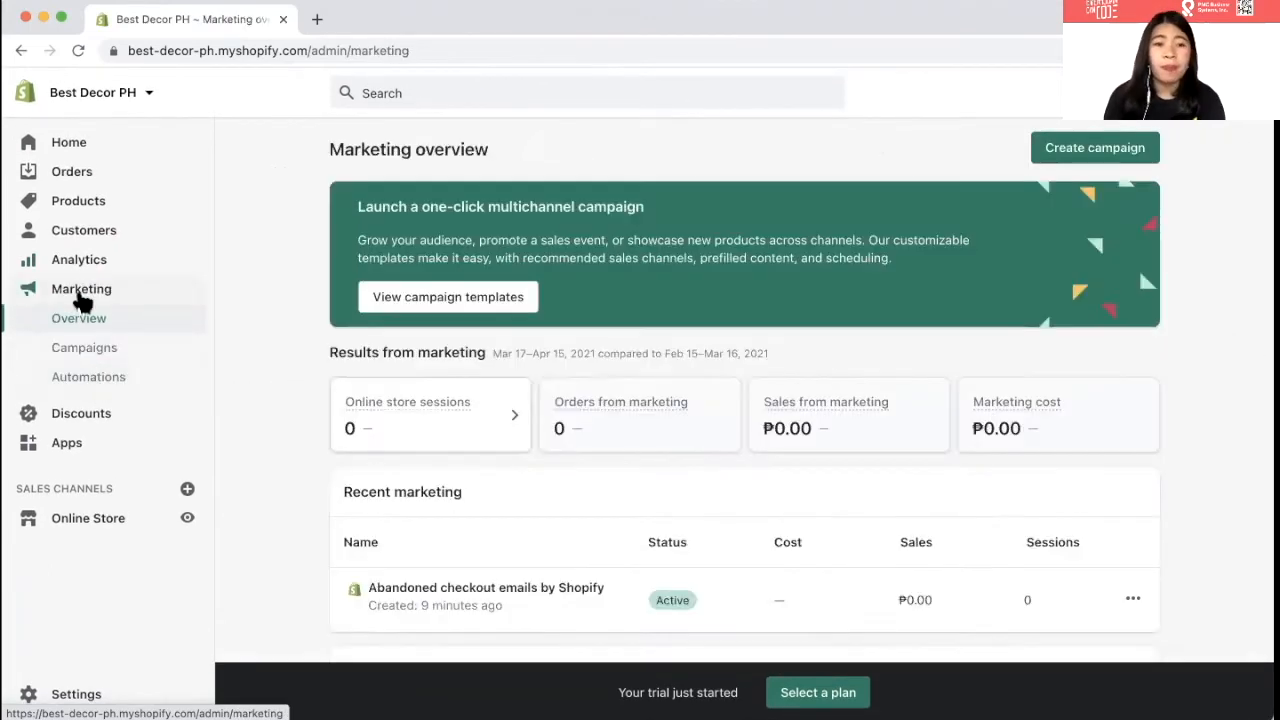
- Play the second marketing tutorial video and page through the tutorials to number 4 of 6 and back
{"action": "scroll", "coordinate": [386, 471], "scroll_direction": "down", "scroll_amount": 1}
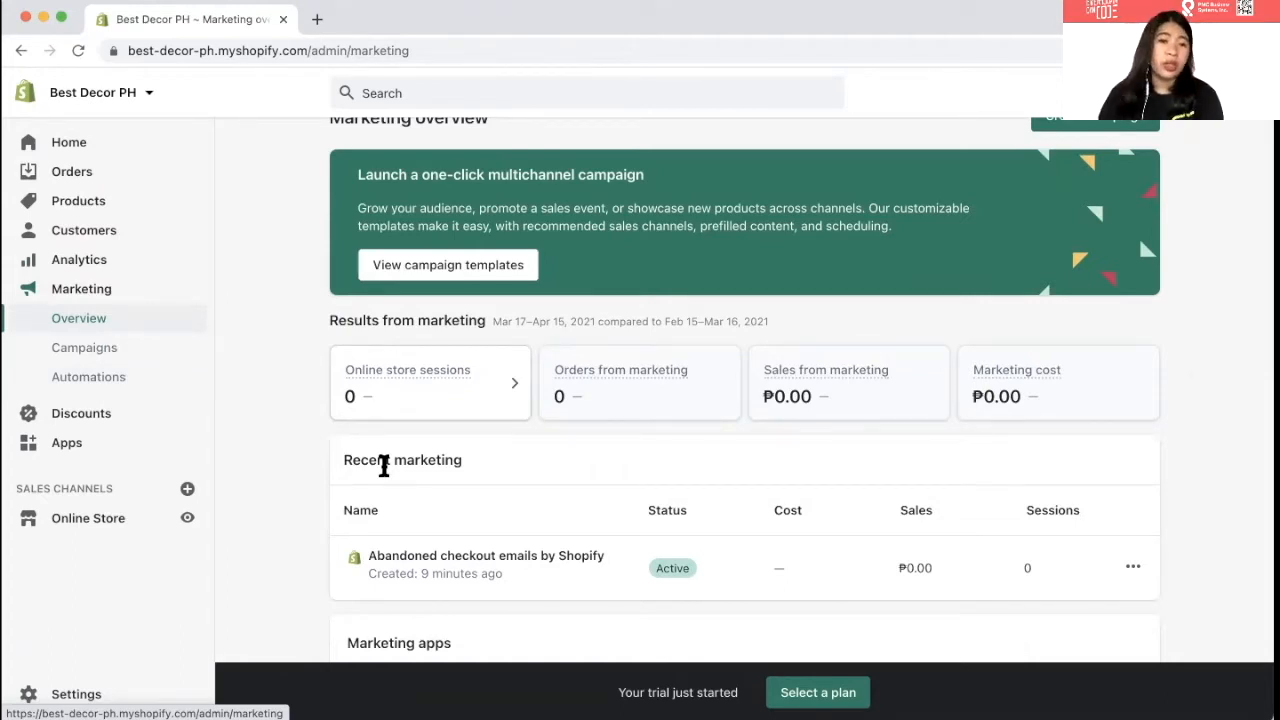
{"action": "scroll", "coordinate": [535, 540], "scroll_direction": "down", "scroll_amount": 4}
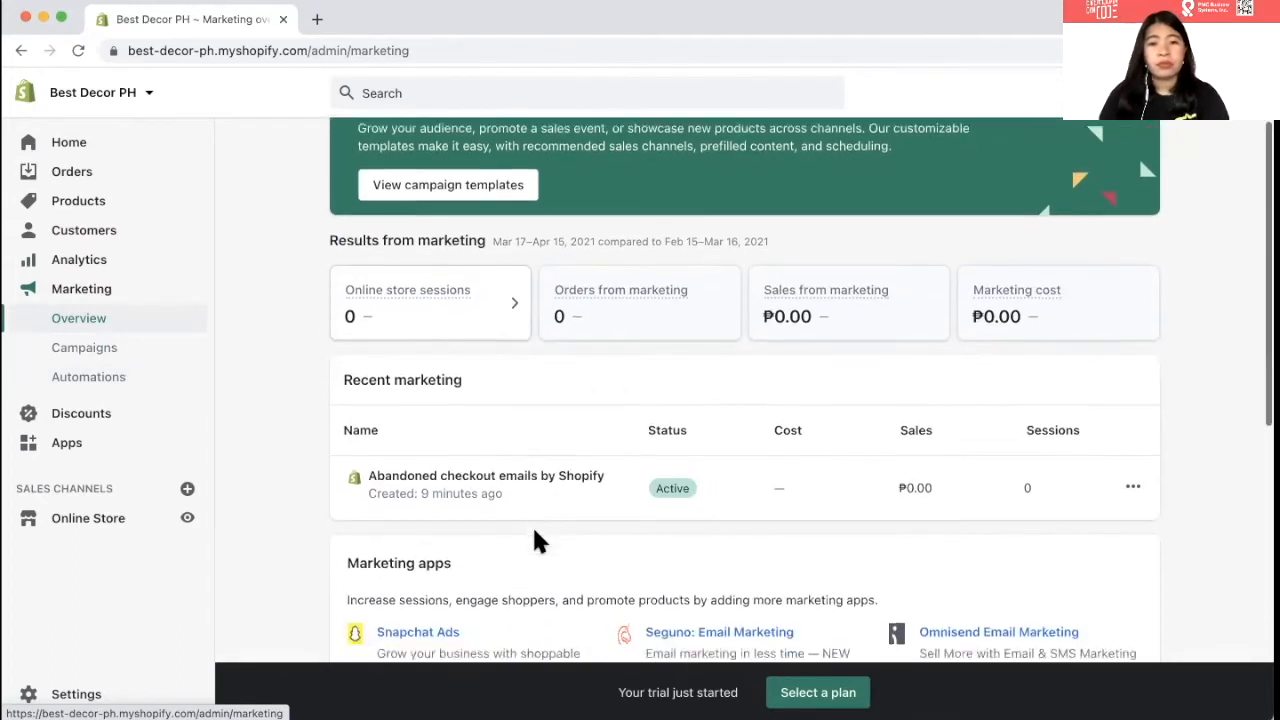
{"action": "scroll", "coordinate": [534, 538], "scroll_direction": "down", "scroll_amount": 10}
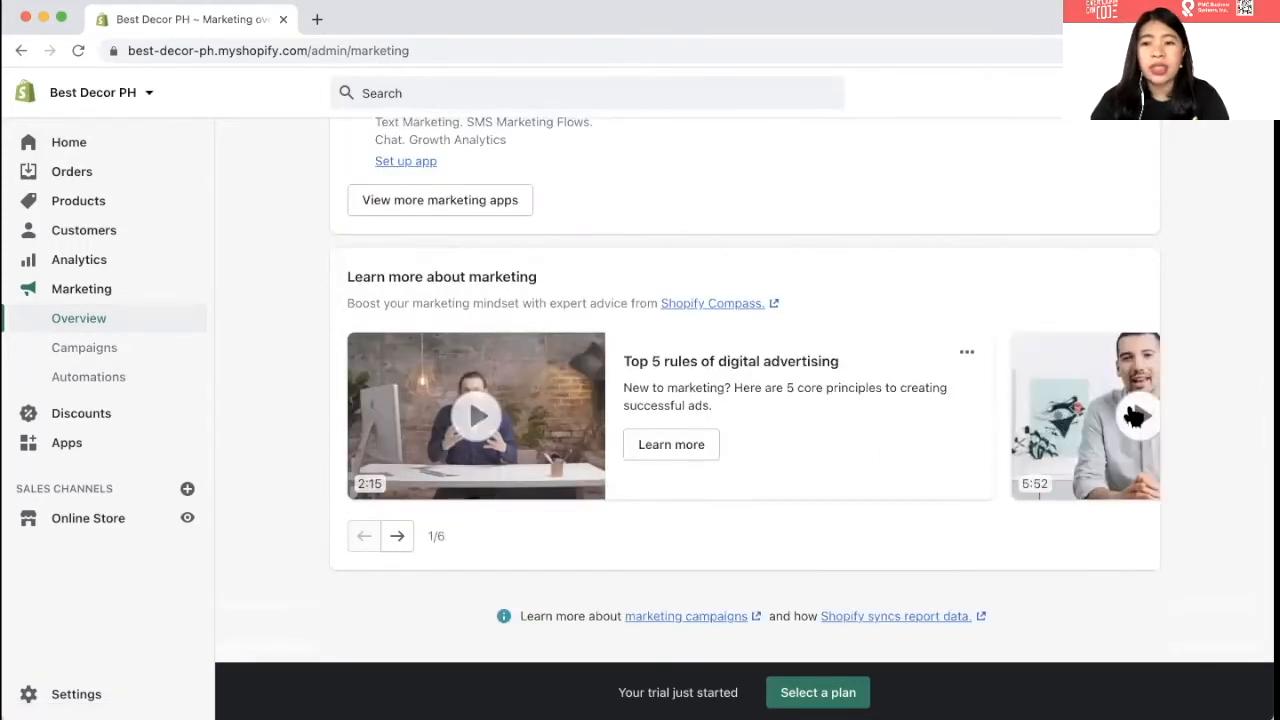
{"action": "left_click", "coordinate": [1134, 416]}
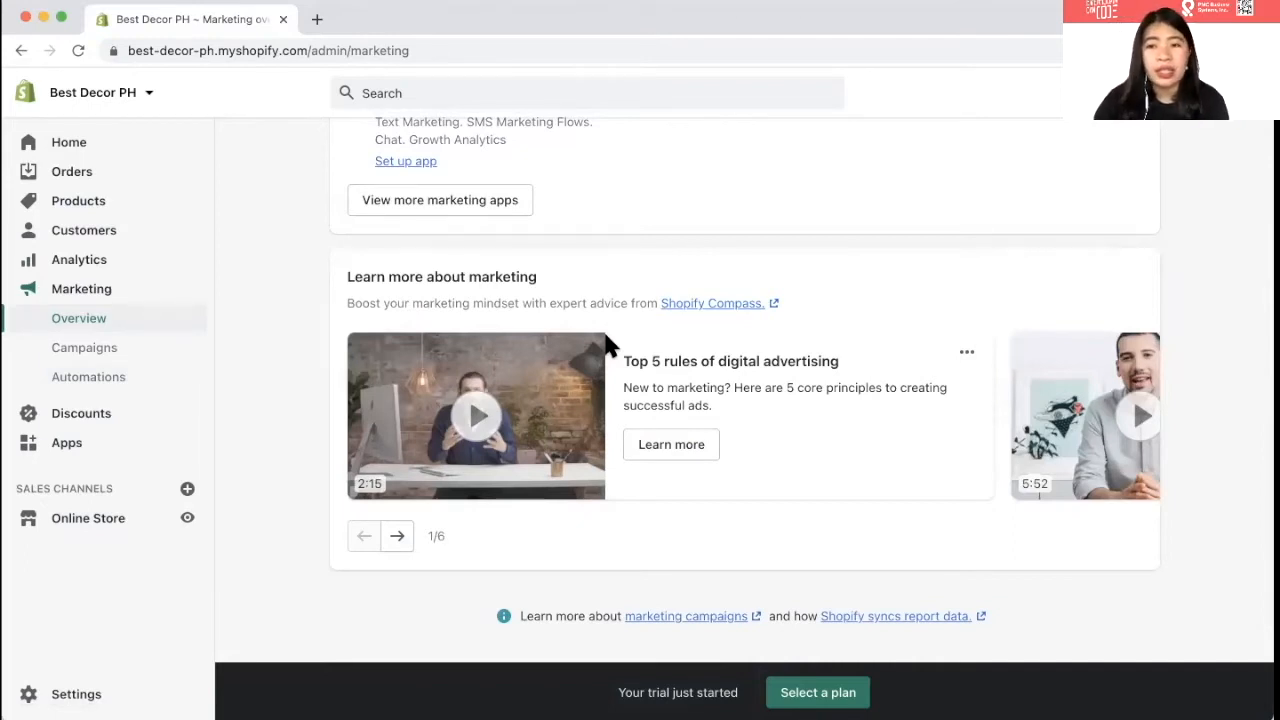
{"action": "left_click", "coordinate": [397, 536]}
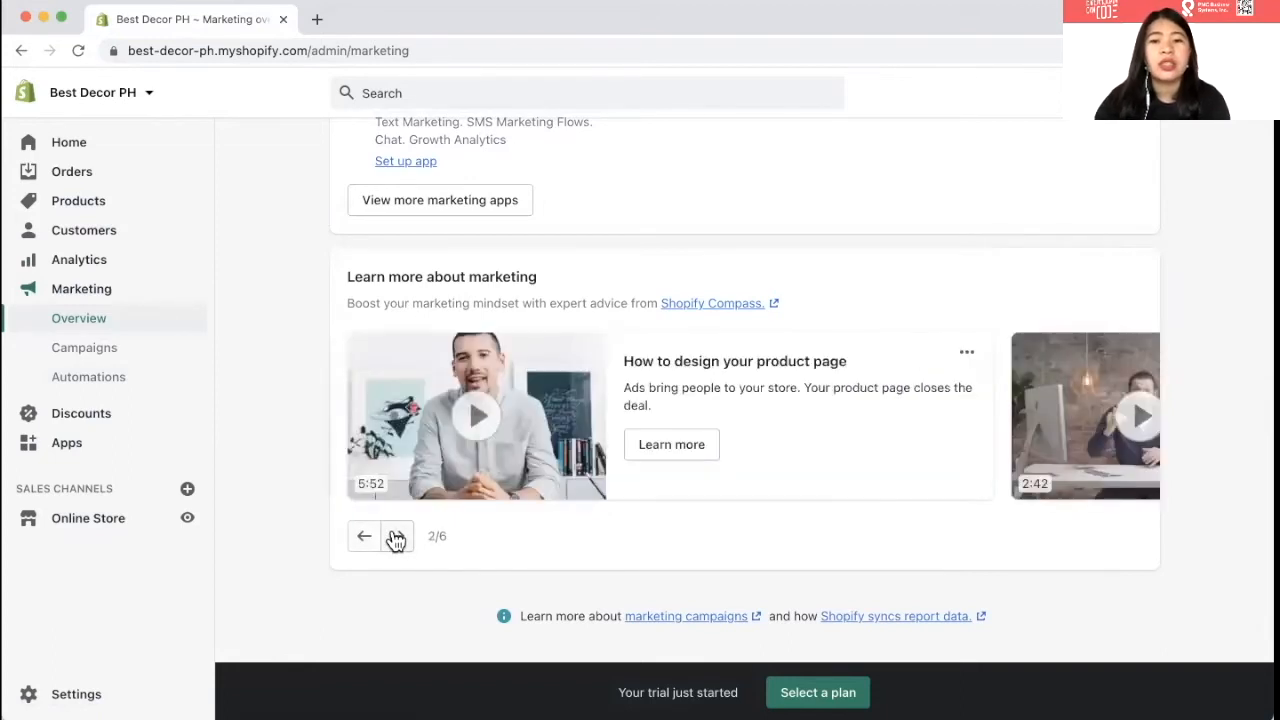
{"action": "left_click", "coordinate": [398, 540]}
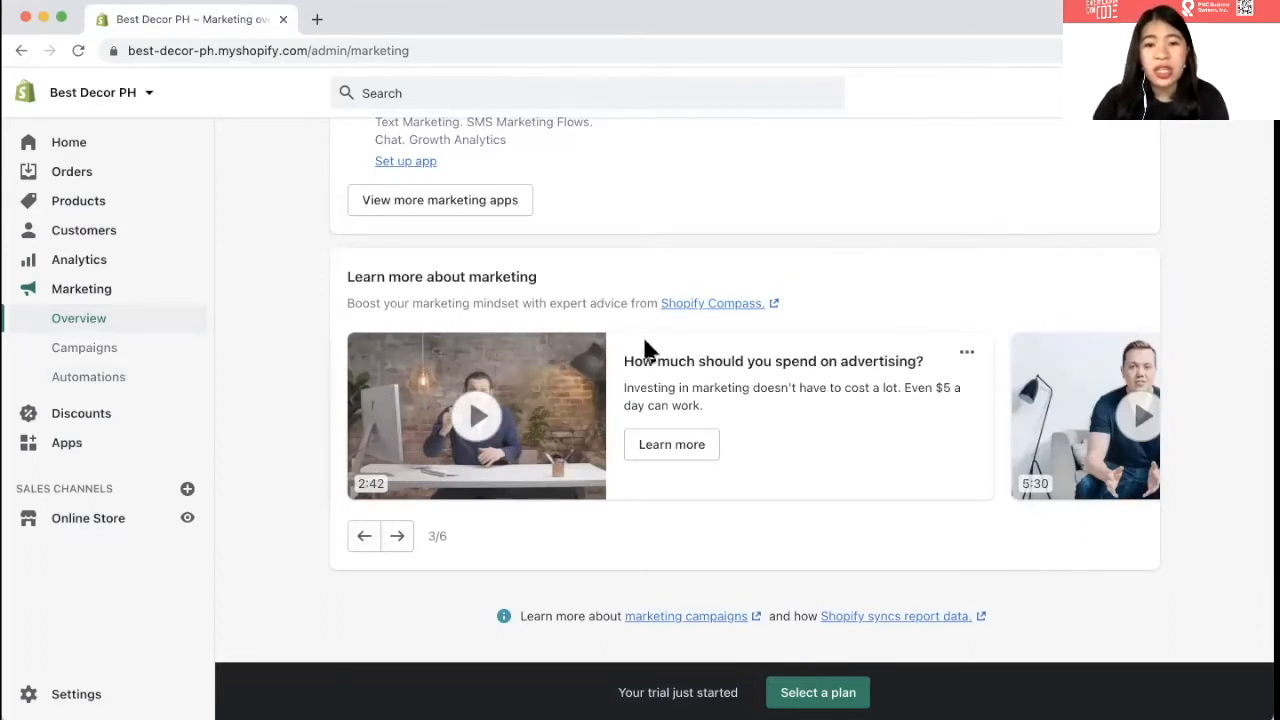
{"action": "left_click", "coordinate": [395, 537]}
{"action": "left_click", "coordinate": [369, 541]}
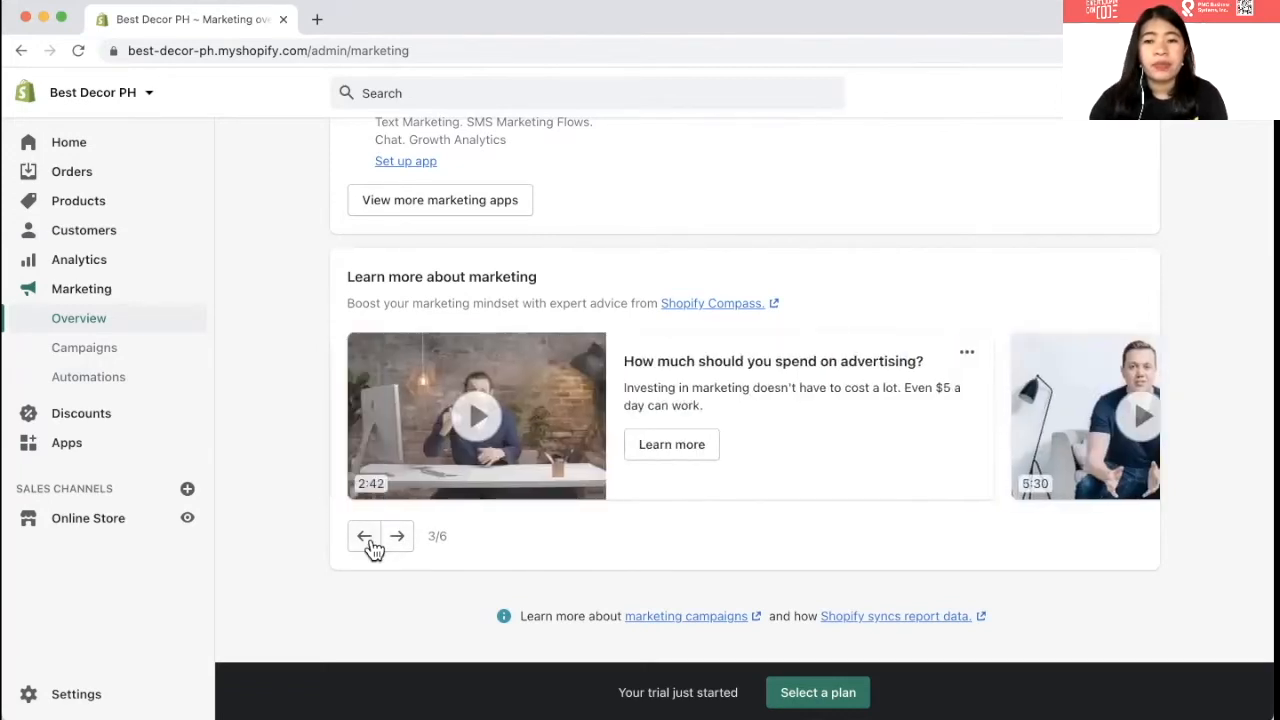
- View the Campaigns and Marketing automations pages, showing 0 sessions, 0 orders and ₱0.00 sales
{"action": "left_click", "coordinate": [88, 365]}
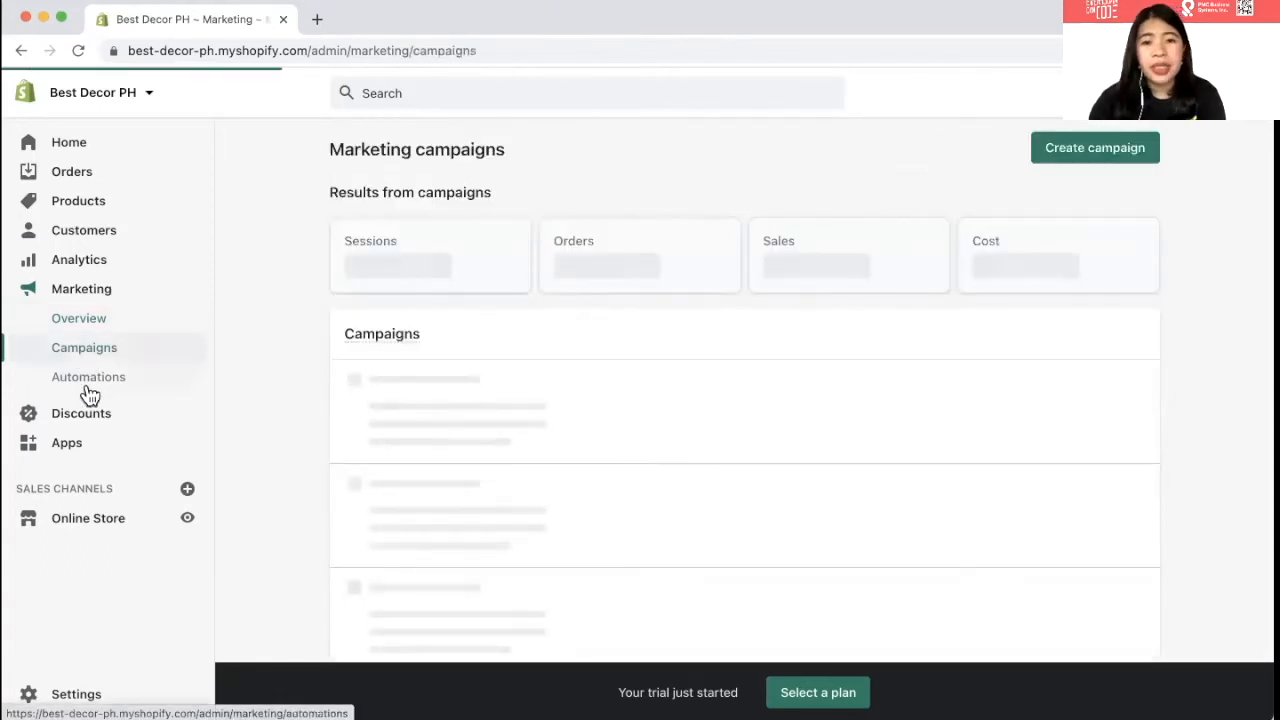
{"action": "left_click", "coordinate": [87, 388]}
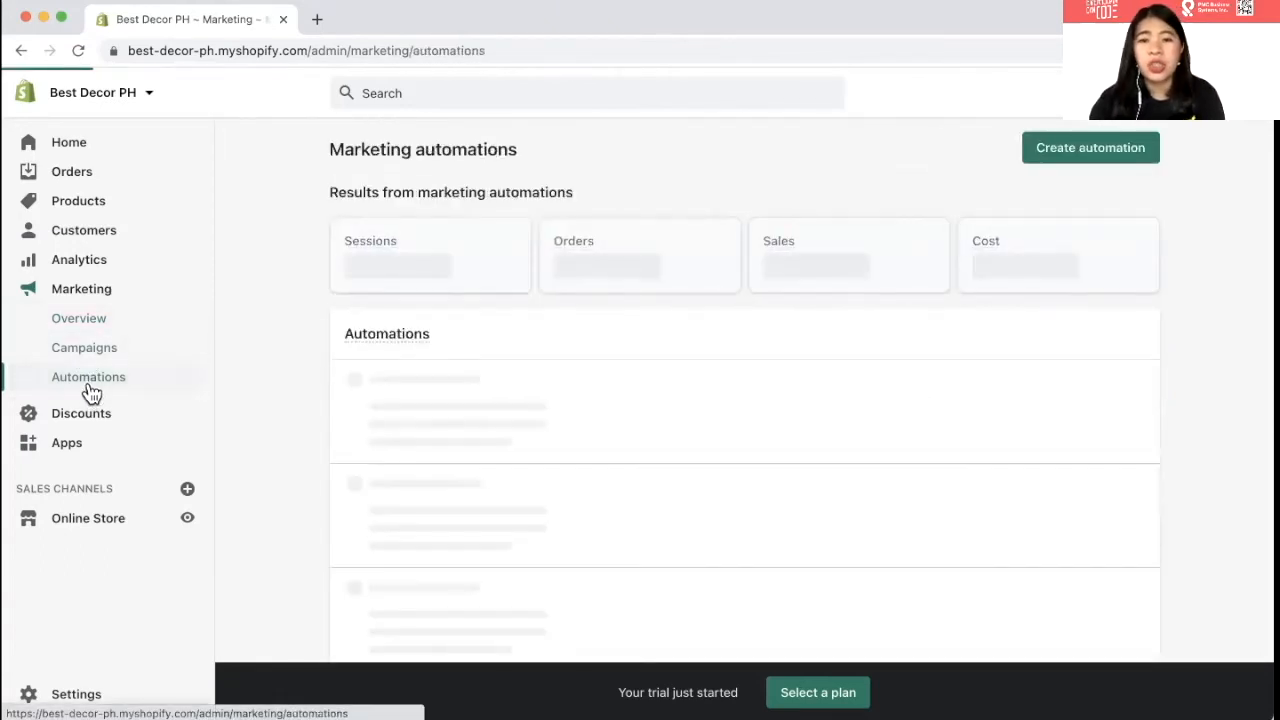
{"action": "scroll", "coordinate": [342, 413], "scroll_direction": "down", "scroll_amount": 3}
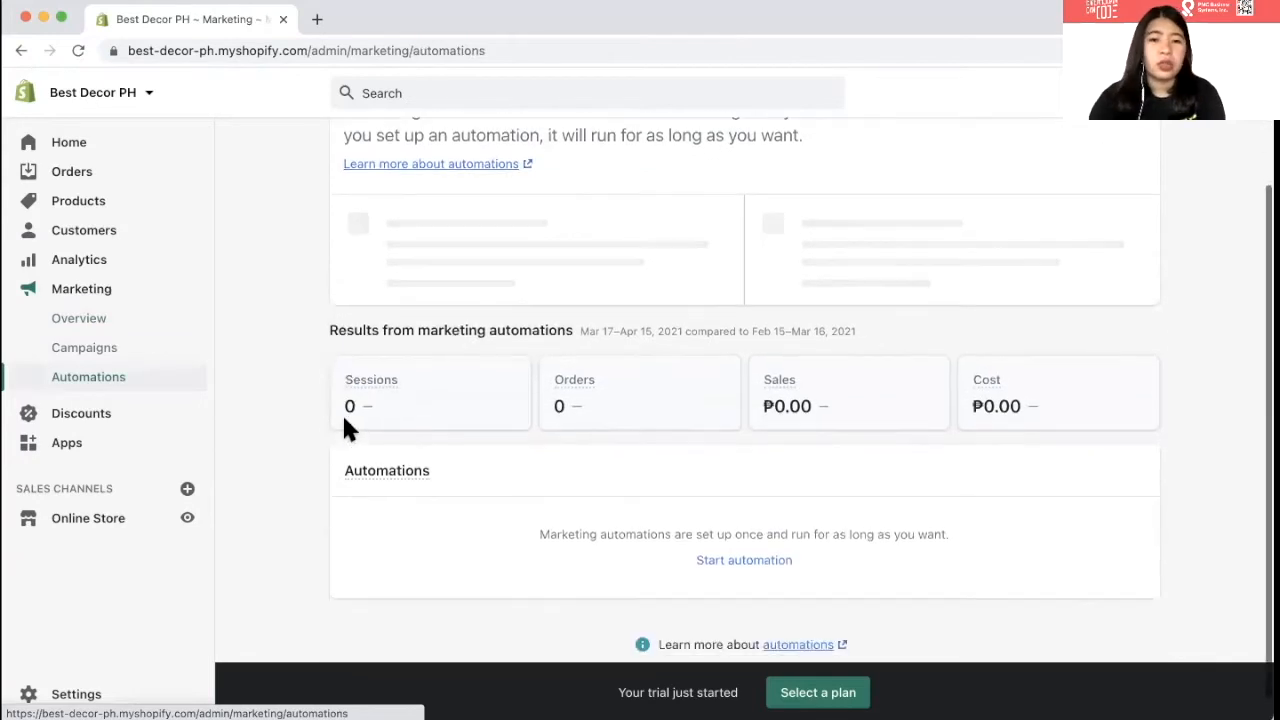
{"action": "scroll", "coordinate": [344, 420], "scroll_direction": "down", "scroll_amount": 2}
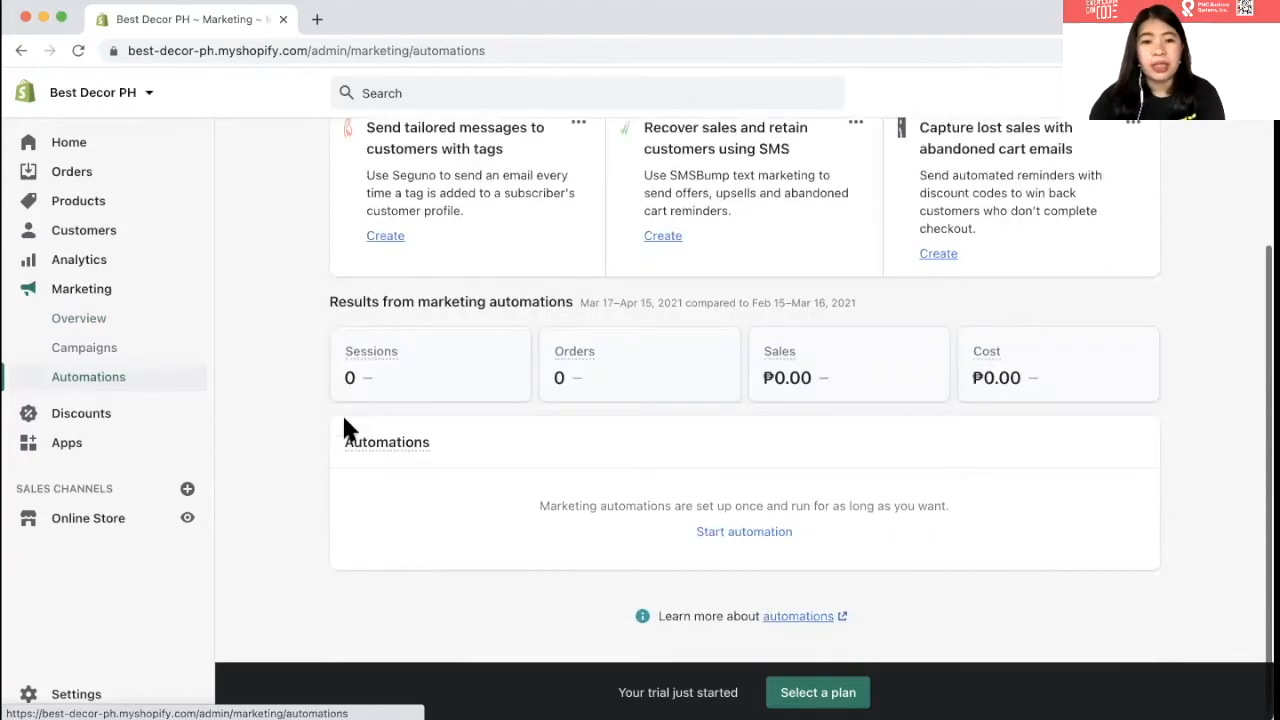
{"action": "left_click", "coordinate": [57, 422]}
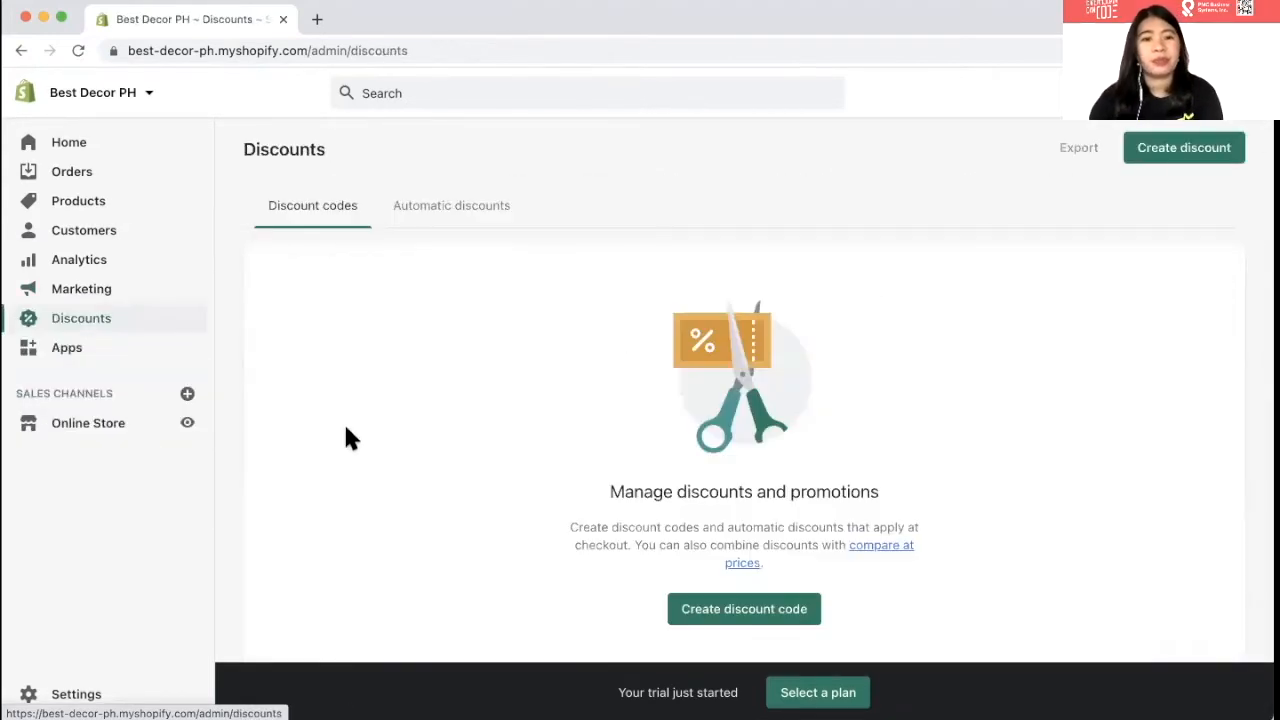
- Switch Discounts to the Automatic discounts view, confirming no automatic discounts exist yet
{"action": "scroll", "coordinate": [345, 437], "scroll_direction": "down", "scroll_amount": 1}
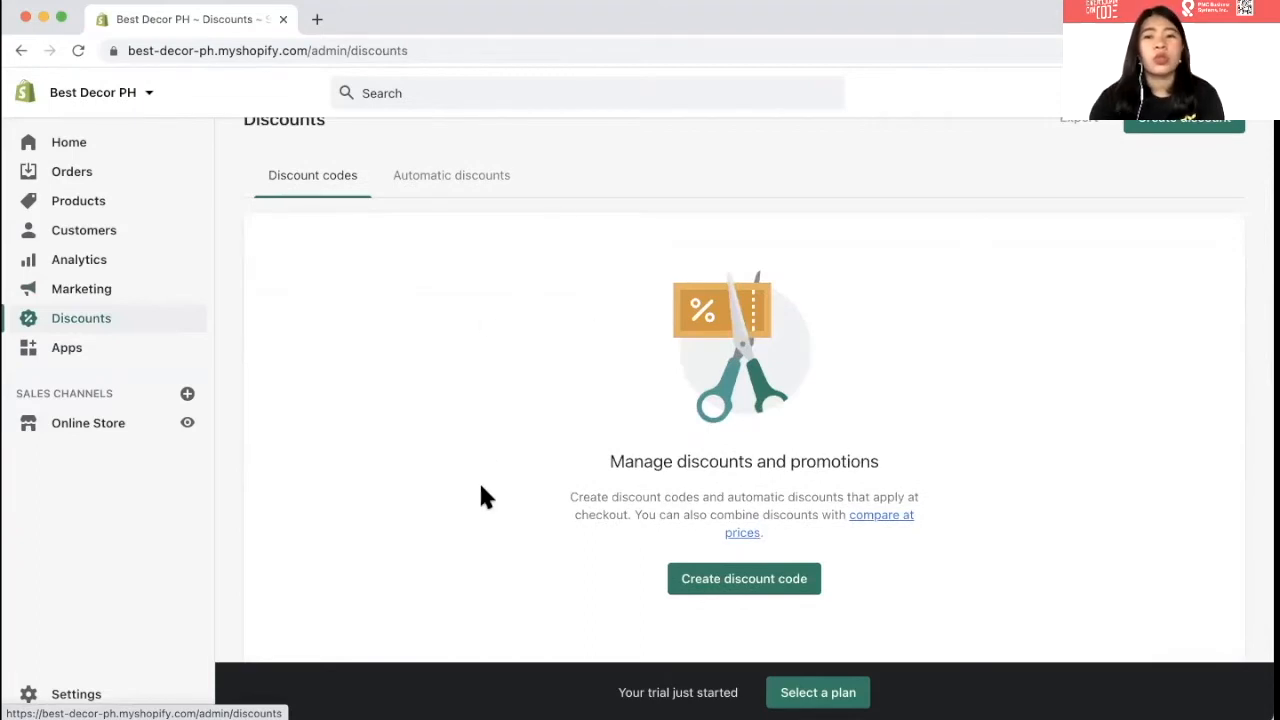
{"action": "scroll", "coordinate": [482, 490], "scroll_direction": "down", "scroll_amount": 2}
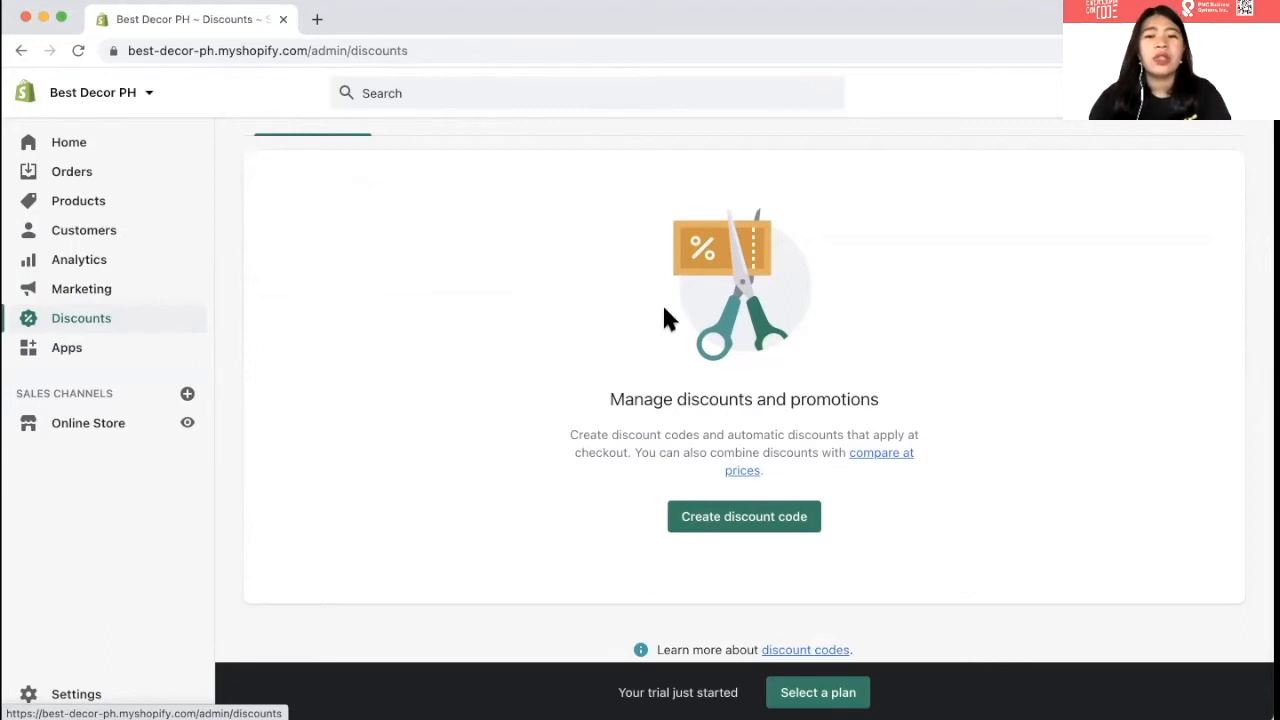
{"action": "scroll", "coordinate": [500, 250], "scroll_direction": "up", "scroll_amount": 3}
{"action": "left_click", "coordinate": [440, 218]}
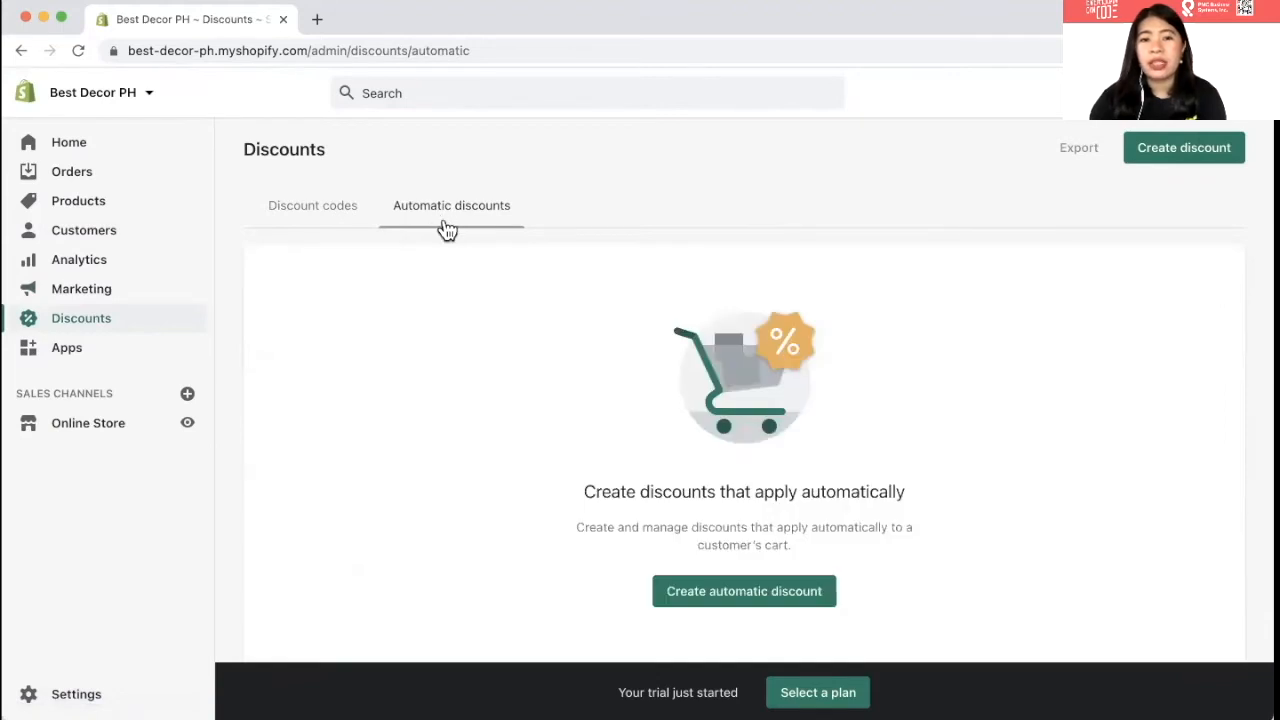
{"action": "scroll", "coordinate": [615, 330], "scroll_direction": "down", "scroll_amount": 1}
{"action": "scroll", "coordinate": [616, 331], "scroll_direction": "down", "scroll_amount": 1}
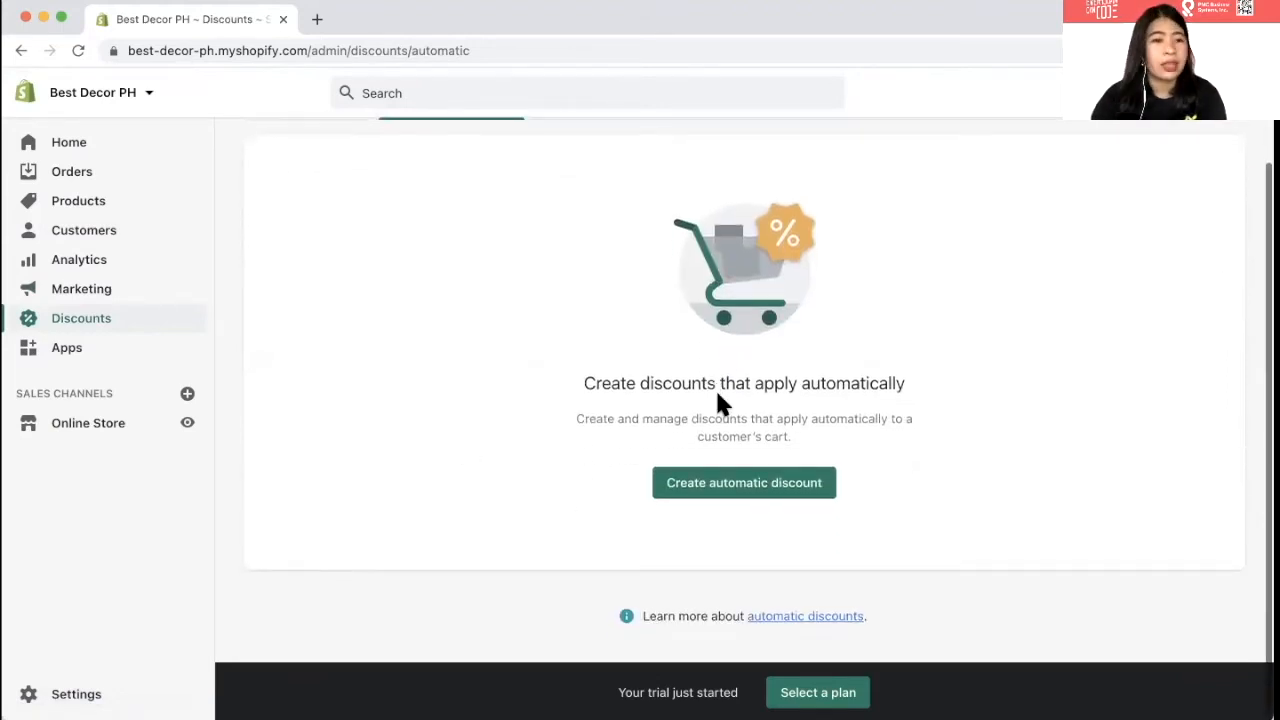
{"action": "left_click", "coordinate": [140, 345]}
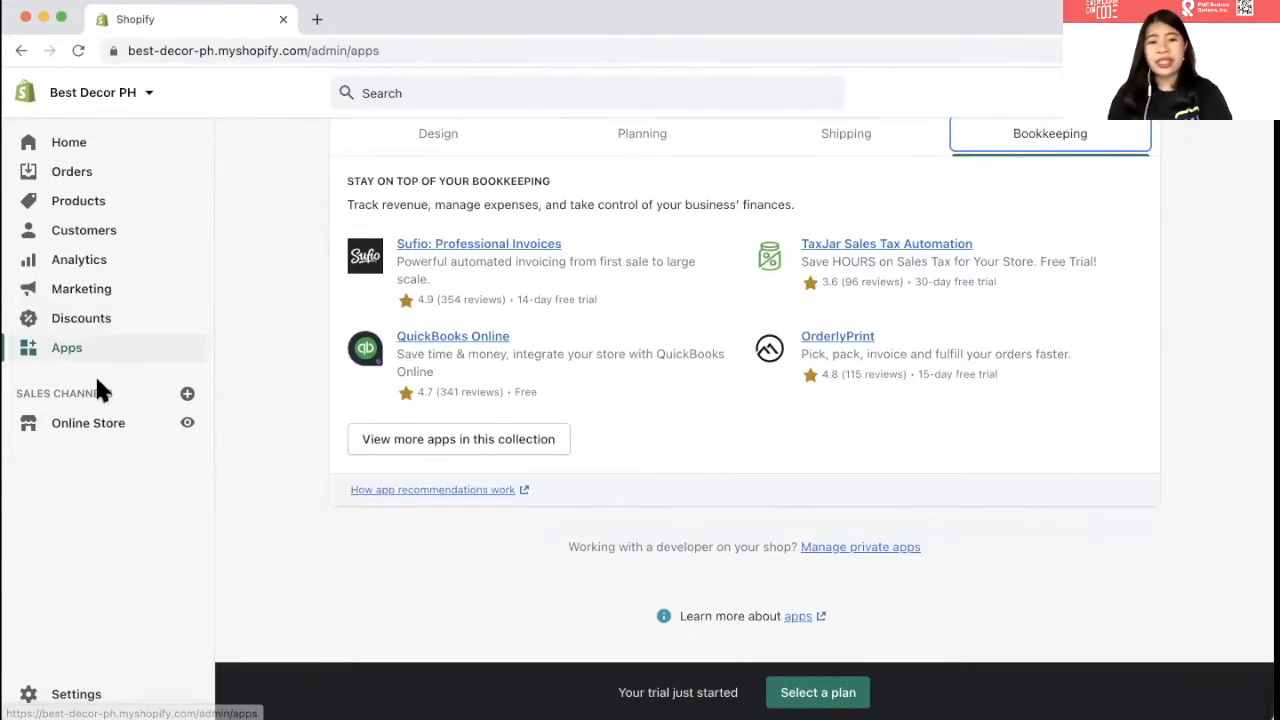
- Go to Online Store's Themes page, which shows Debut as the current theme
{"action": "left_click", "coordinate": [83, 438]}
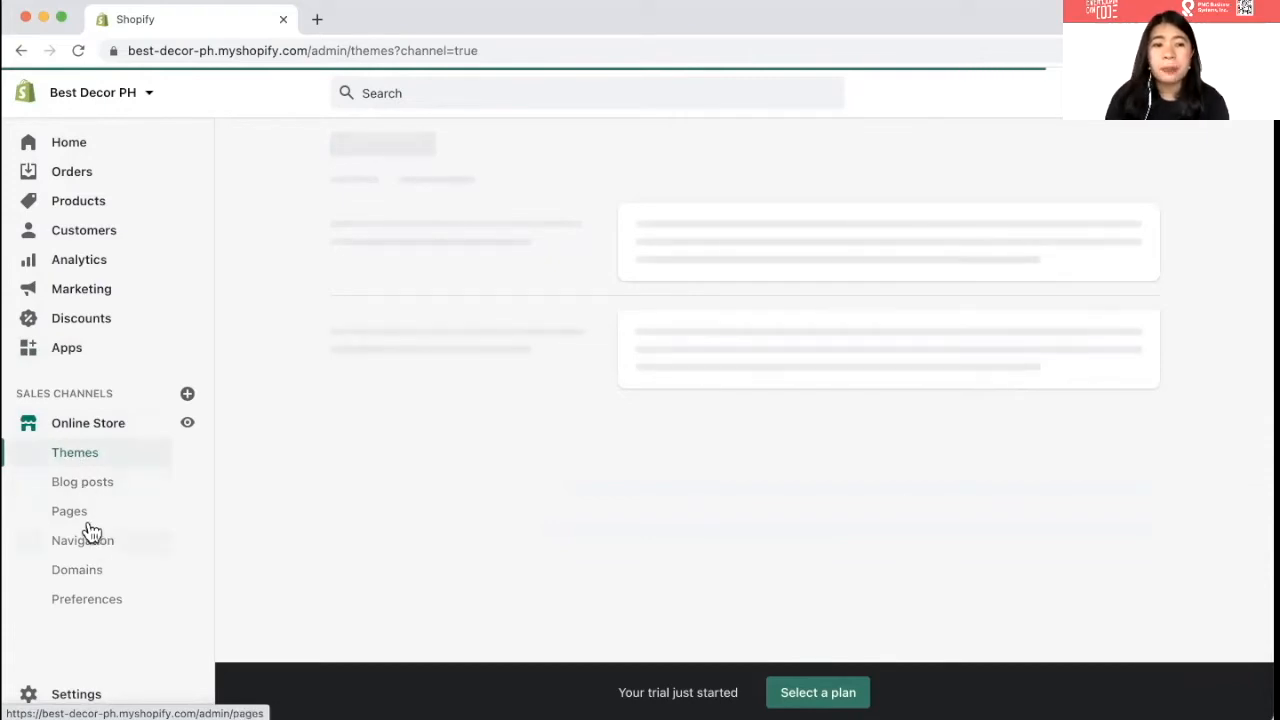
{"action": "left_click", "coordinate": [98, 601]}
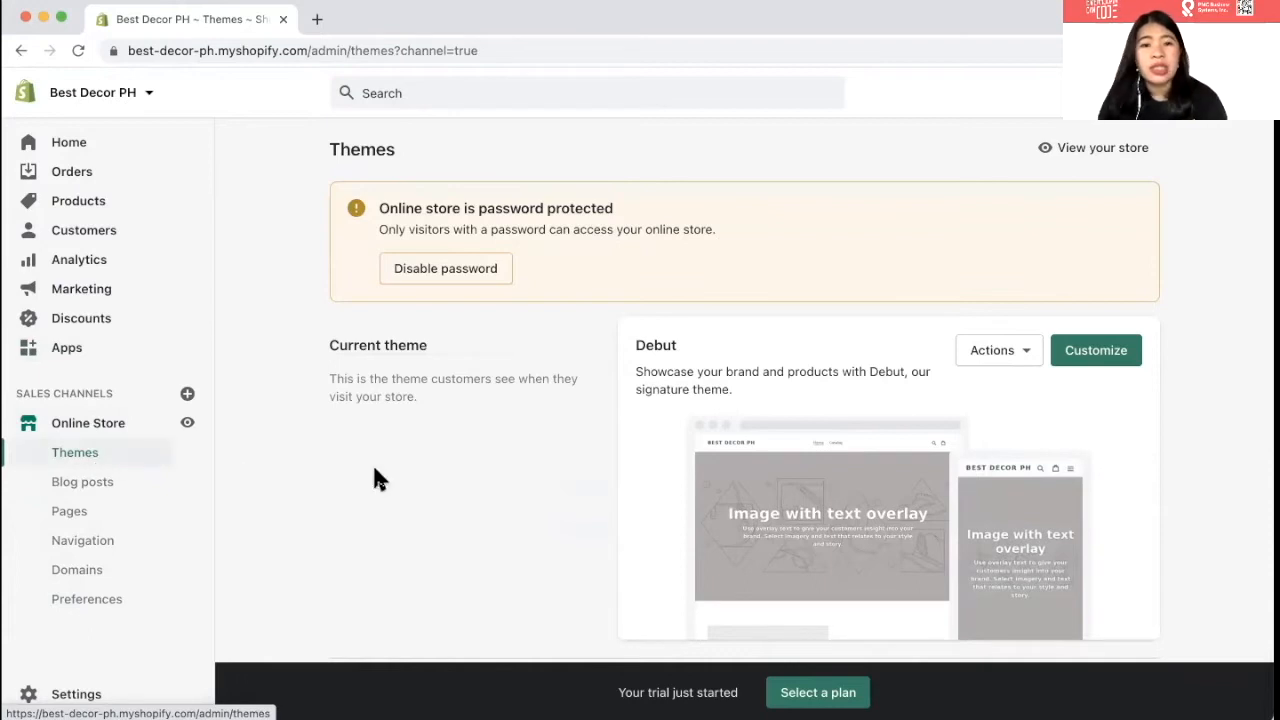
- Scroll past the Debut theme and store speed section, then preview the live storefront in a new tab
{"action": "scroll", "coordinate": [375, 478], "scroll_direction": "down", "scroll_amount": 2}
{"action": "scroll", "coordinate": [375, 478], "scroll_direction": "down", "scroll_amount": 2}
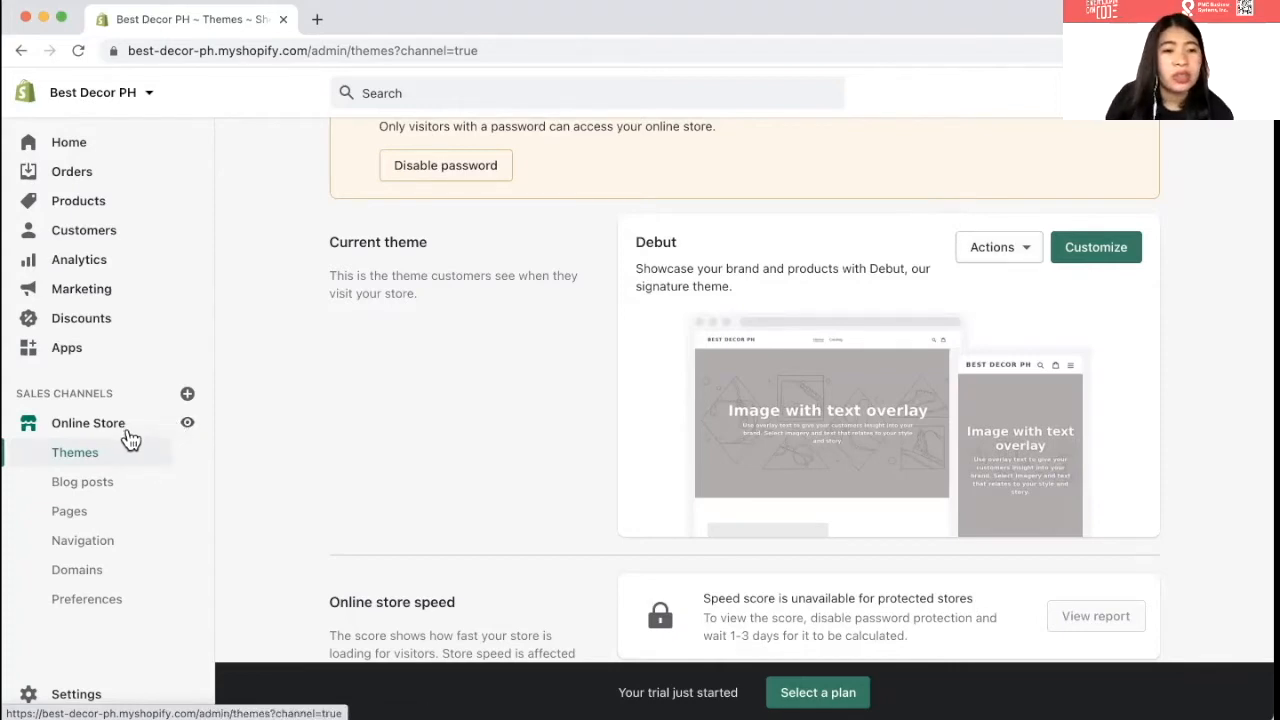
{"action": "left_click", "coordinate": [190, 426]}
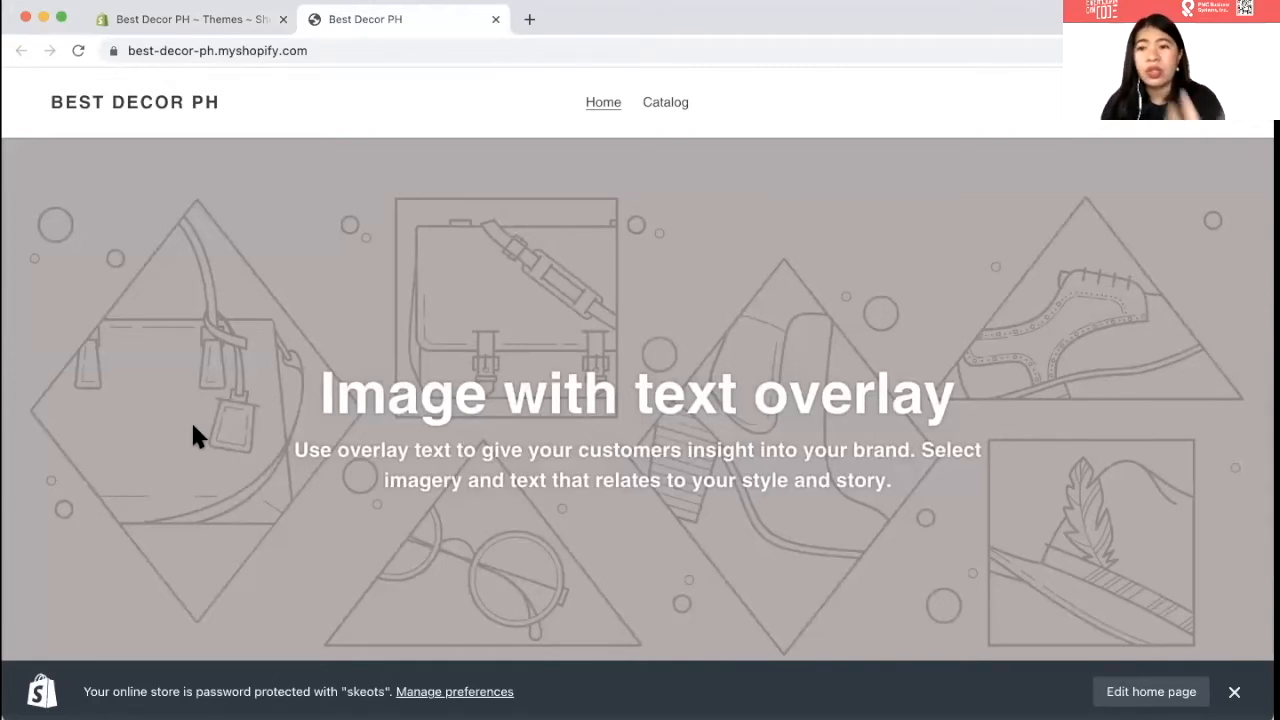
{"action": "scroll", "coordinate": [363, 355], "scroll_direction": "down", "scroll_amount": 2}
{"action": "scroll", "coordinate": [365, 362], "scroll_direction": "up", "scroll_amount": 2}
{"action": "scroll", "coordinate": [365, 362], "scroll_direction": "down", "scroll_amount": 10}
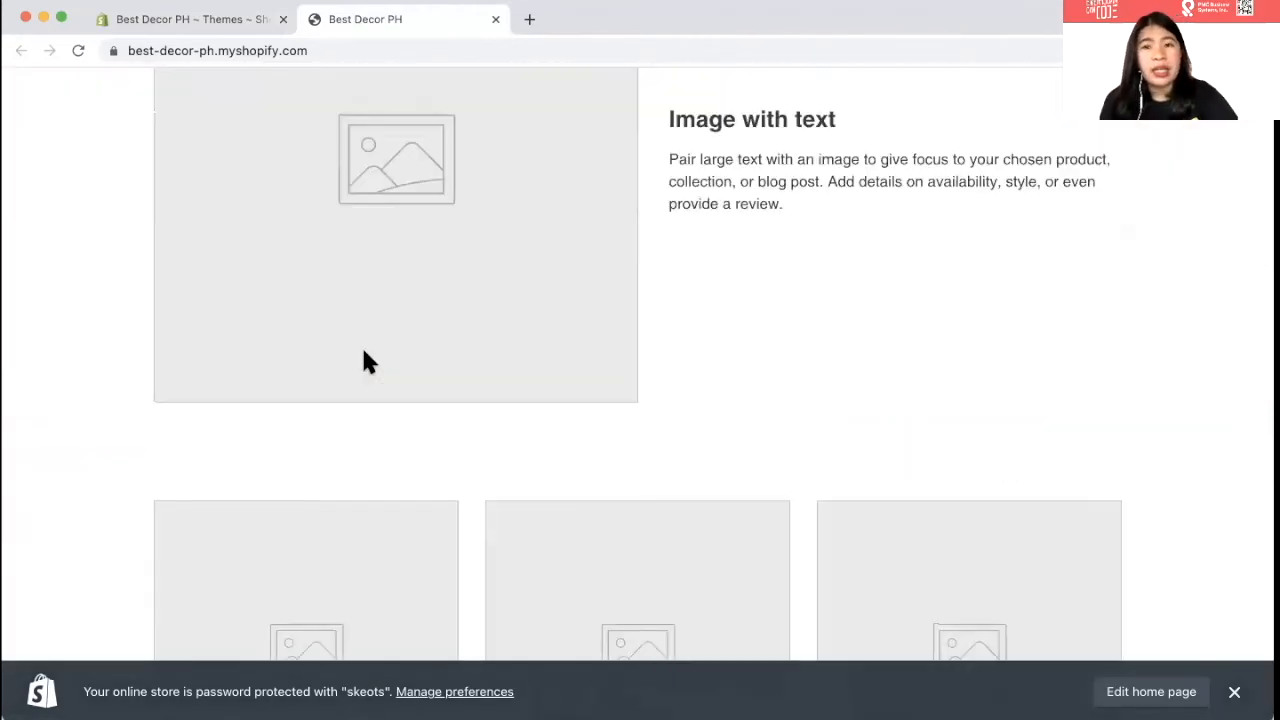
{"action": "scroll", "coordinate": [365, 362], "scroll_direction": "down", "scroll_amount": 10}
{"action": "scroll", "coordinate": [365, 362], "scroll_direction": "up", "scroll_amount": 8}
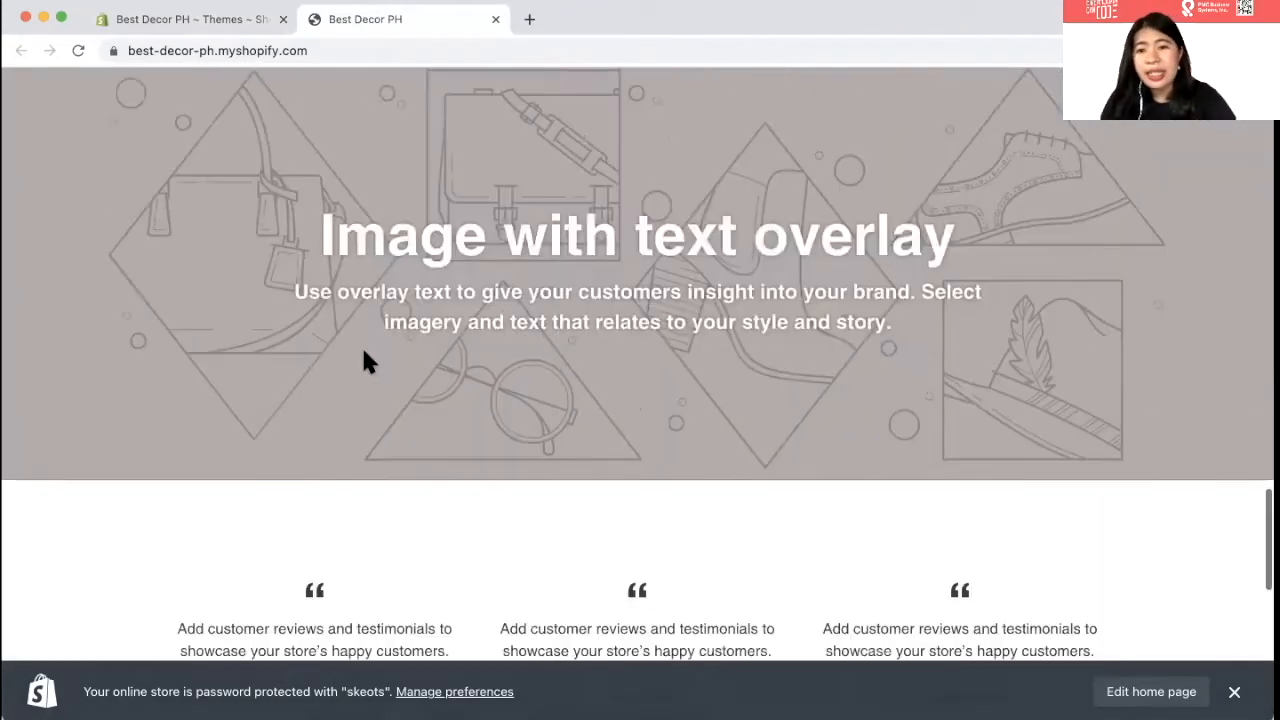
{"action": "scroll", "coordinate": [365, 362], "scroll_direction": "up", "scroll_amount": 7}
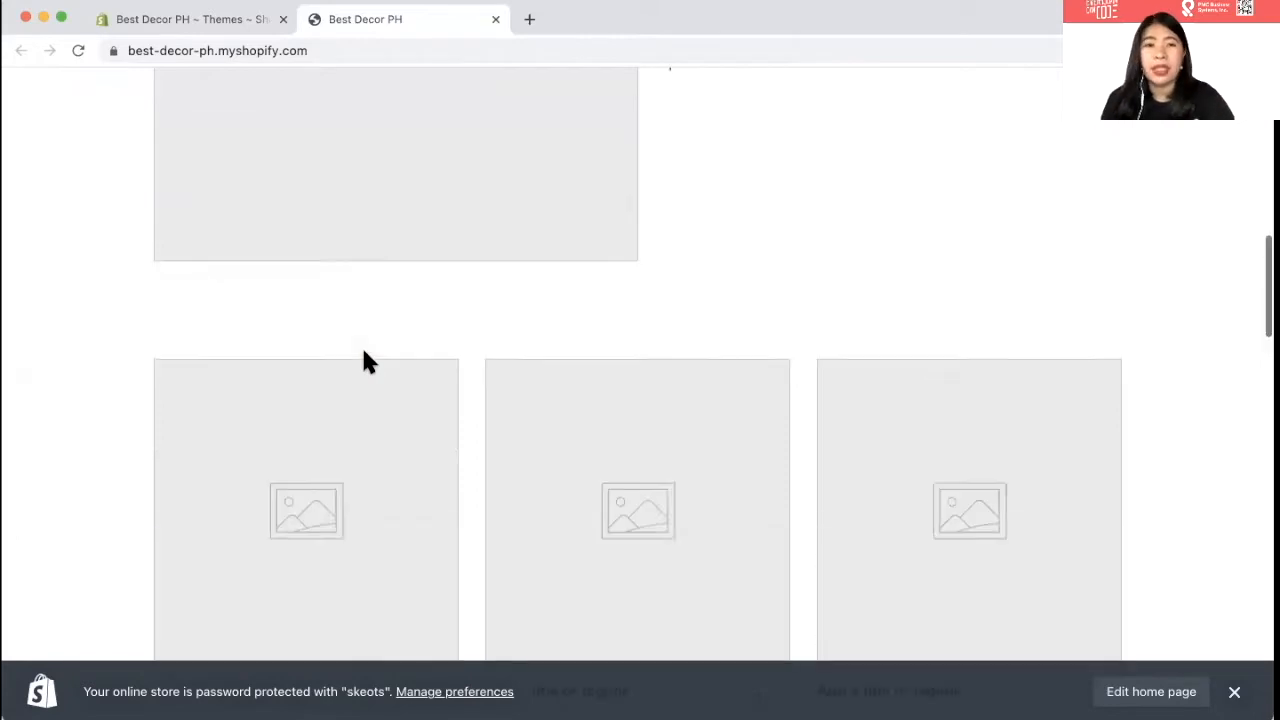
{"action": "scroll", "coordinate": [200, 290], "scroll_direction": "up", "scroll_amount": 3}
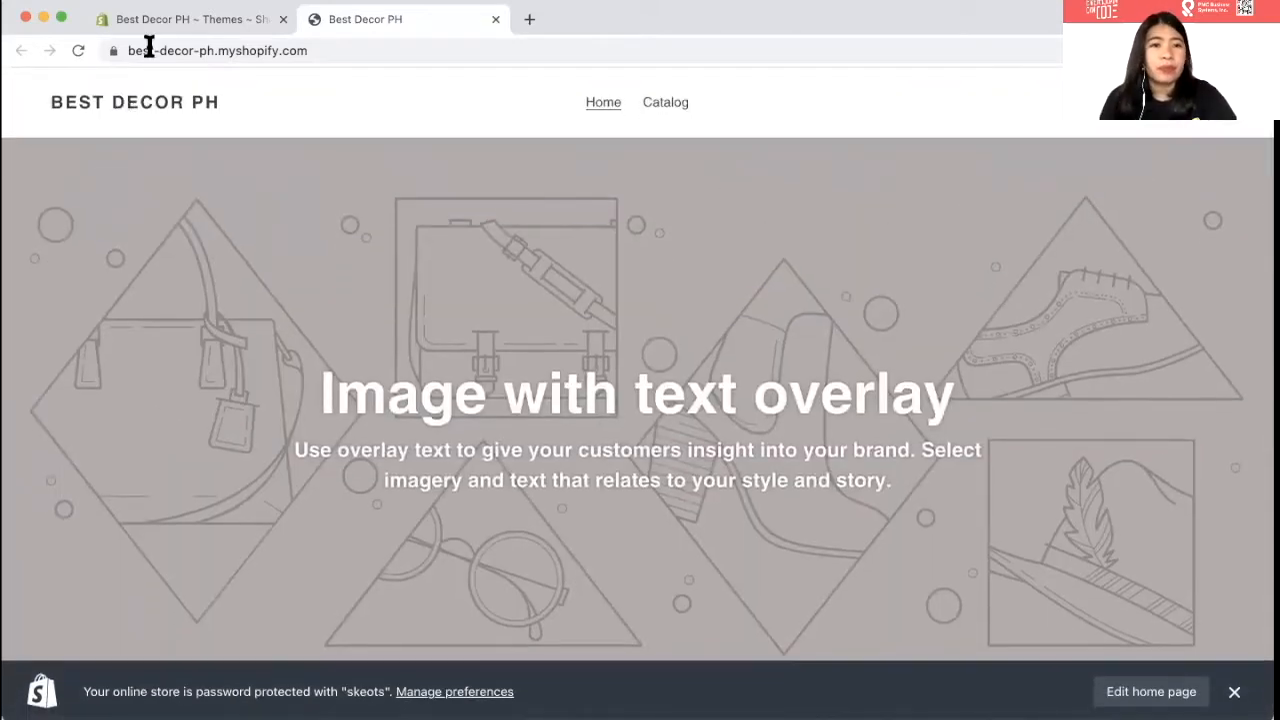
- Return to the admin Themes page and launch the Debut theme editor on the Home page
{"action": "left_click", "coordinate": [160, 22]}
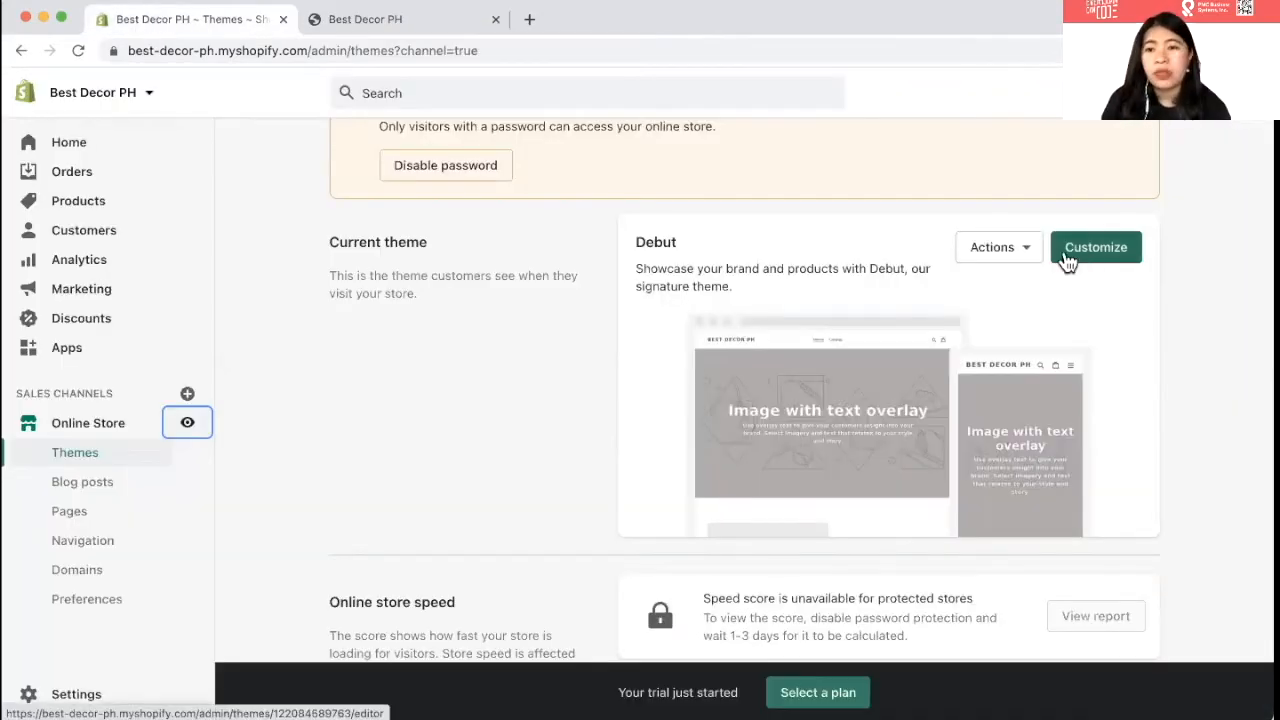
{"action": "scroll", "coordinate": [519, 302], "scroll_direction": "up", "scroll_amount": 2}
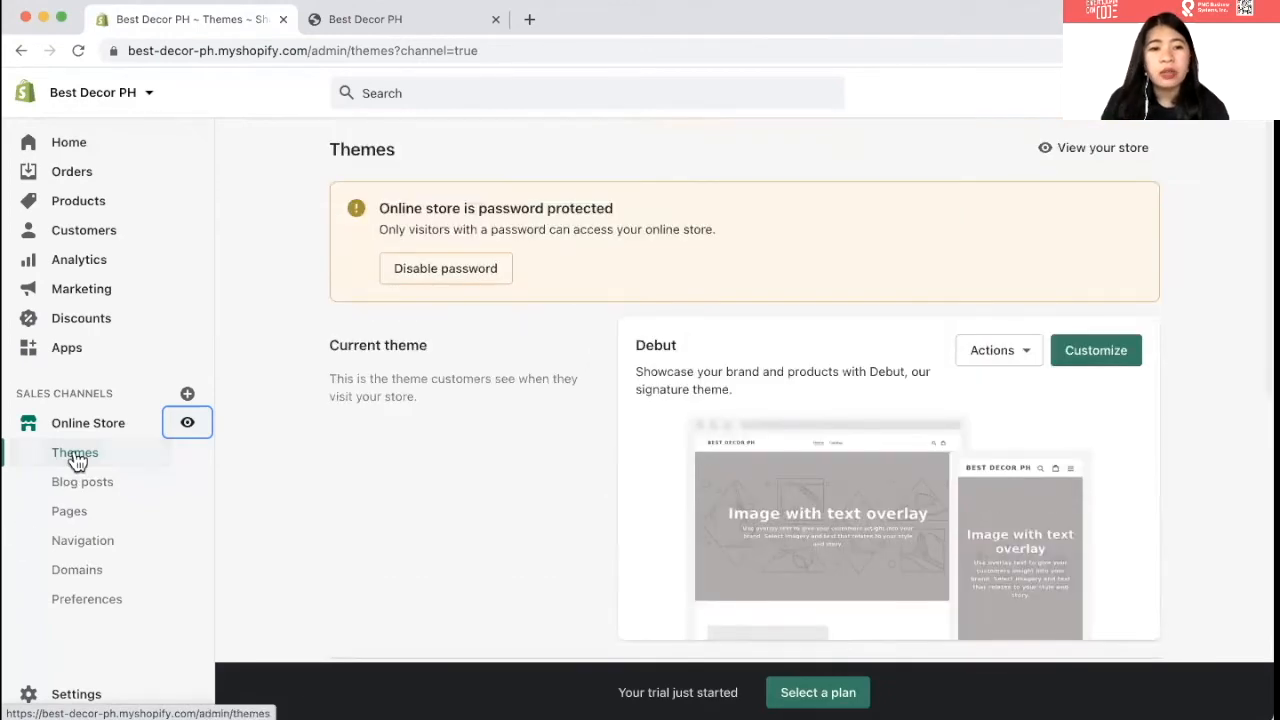
{"action": "scroll", "coordinate": [451, 466], "scroll_direction": "down", "scroll_amount": 1}
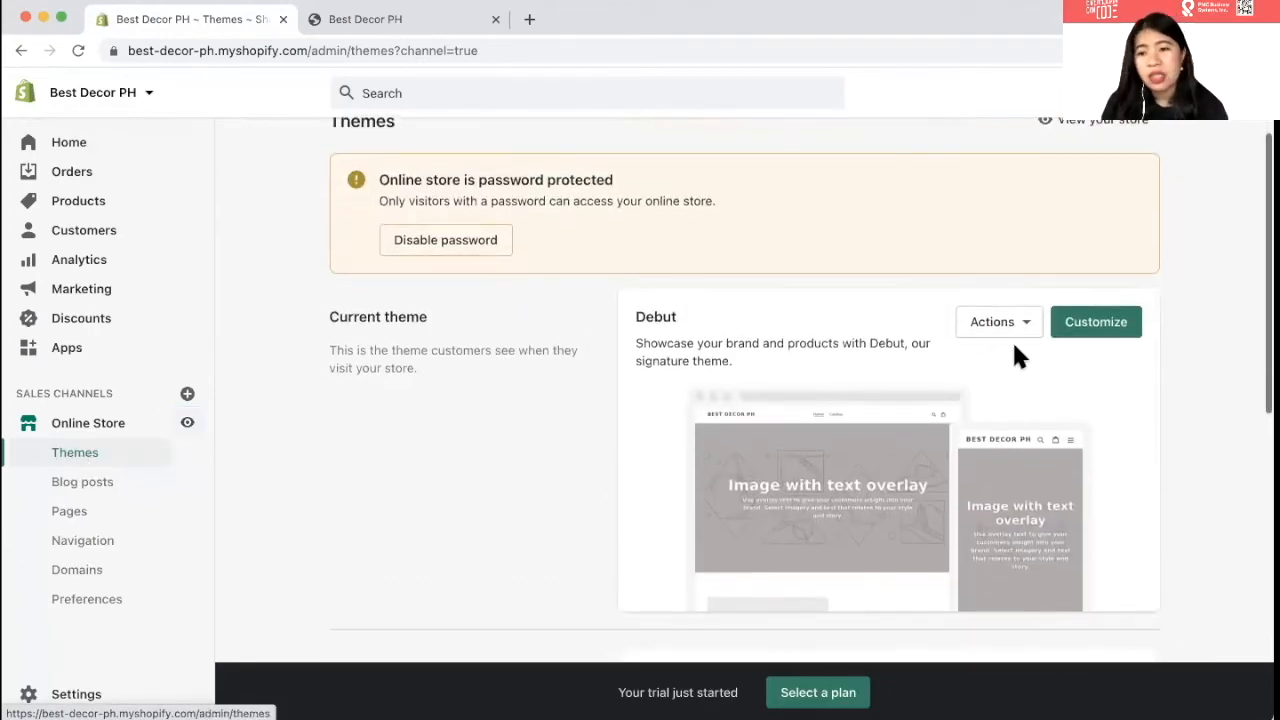
{"action": "left_click", "coordinate": [1080, 326]}
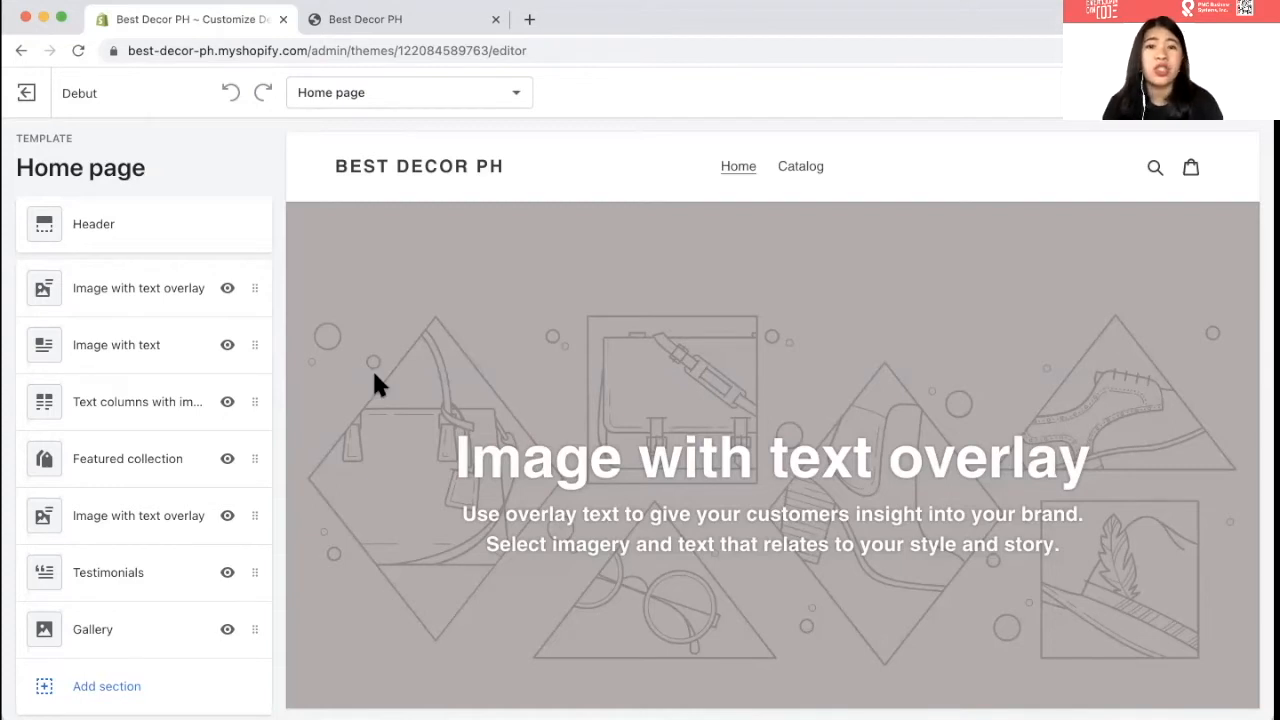
{"action": "left_click", "coordinate": [110, 227]}
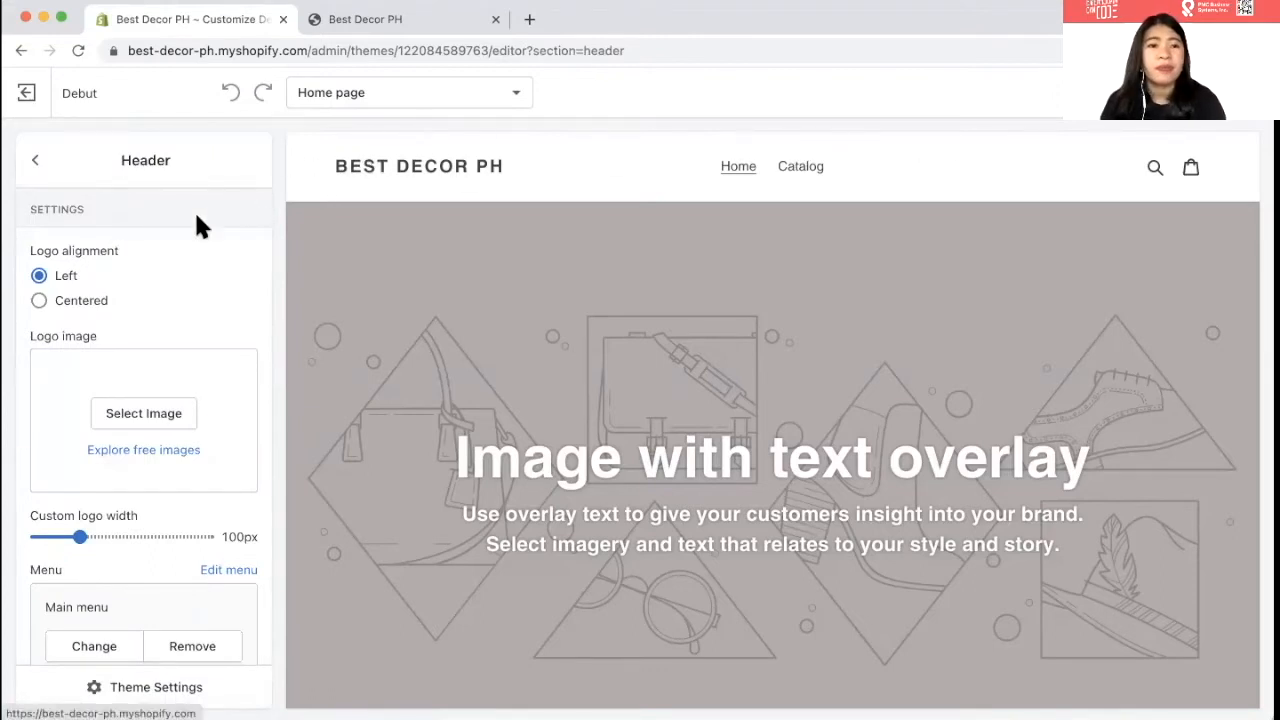
- Compare Centered and Left header logo alignment, keep Left, and bring up the logo image picker
{"action": "left_click", "coordinate": [70, 306]}
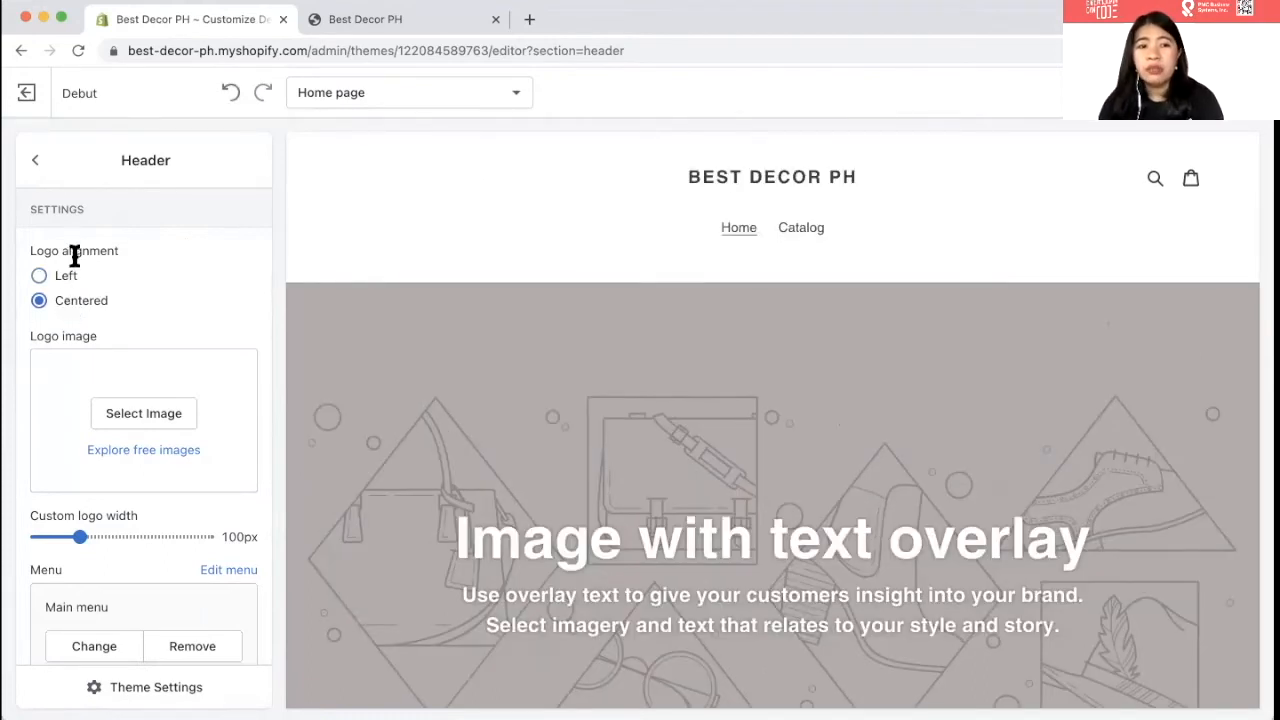
{"action": "left_click", "coordinate": [67, 279]}
{"action": "left_click", "coordinate": [83, 308]}
{"action": "left_click", "coordinate": [67, 280]}
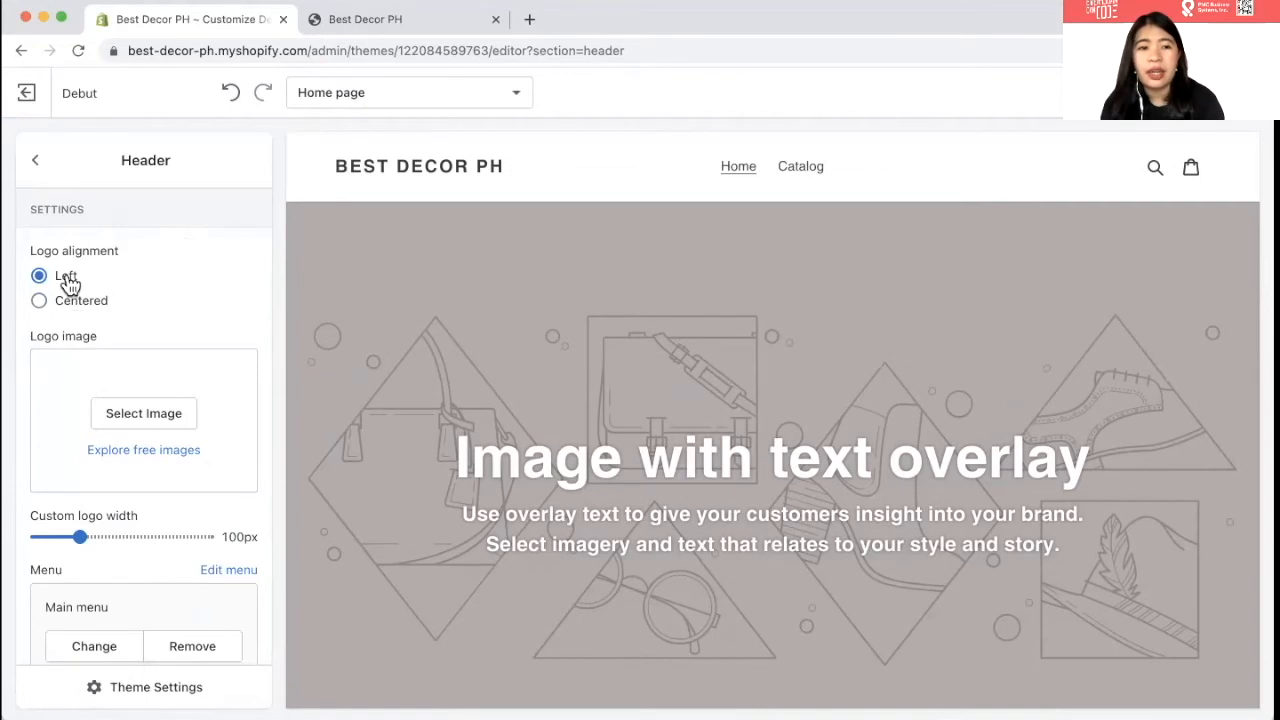
{"action": "left_click", "coordinate": [127, 414]}
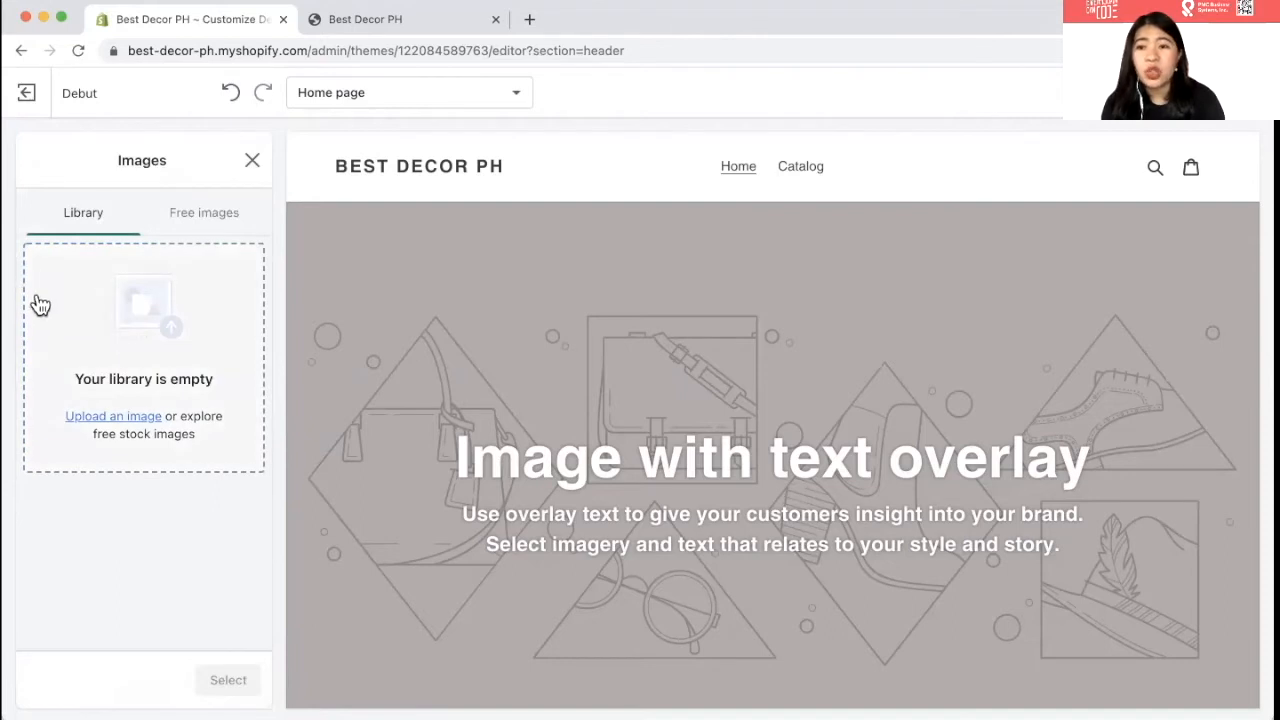
- Upload the BEST DECOR logo file to the image library and select its thumbnail
{"action": "left_click", "coordinate": [138, 424]}
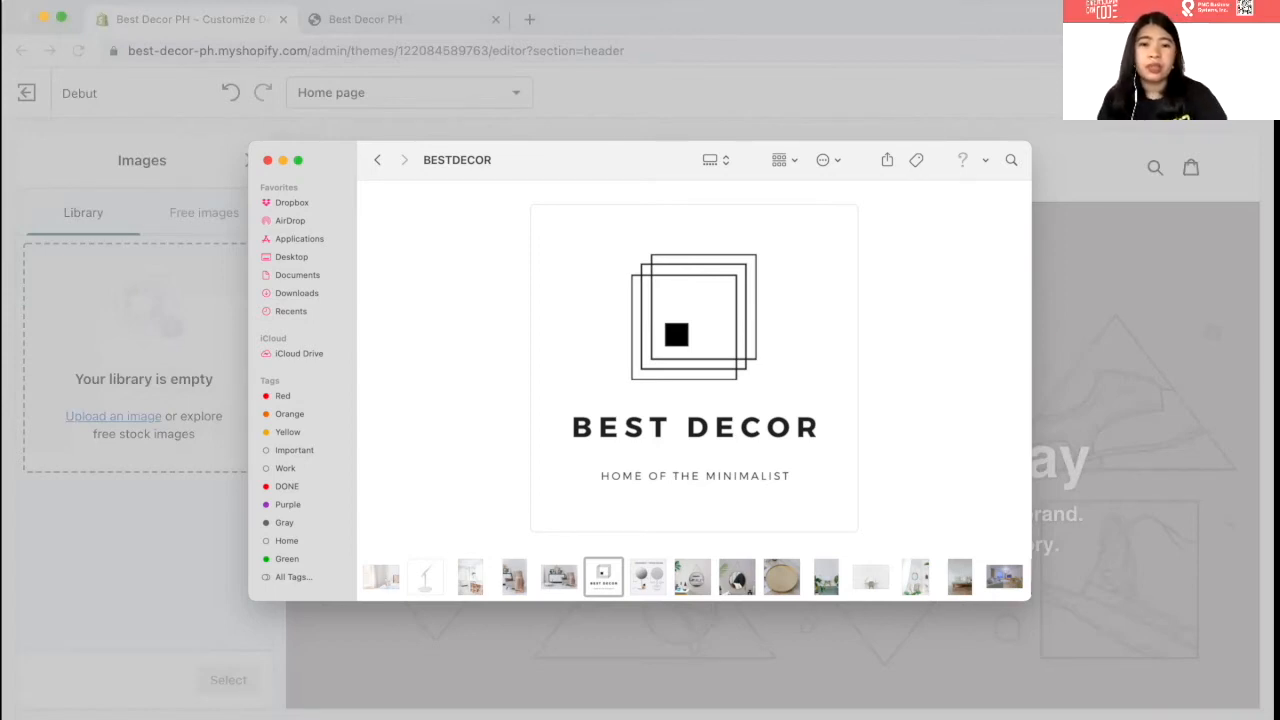
{"action": "left_click", "coordinate": [908, 505]}
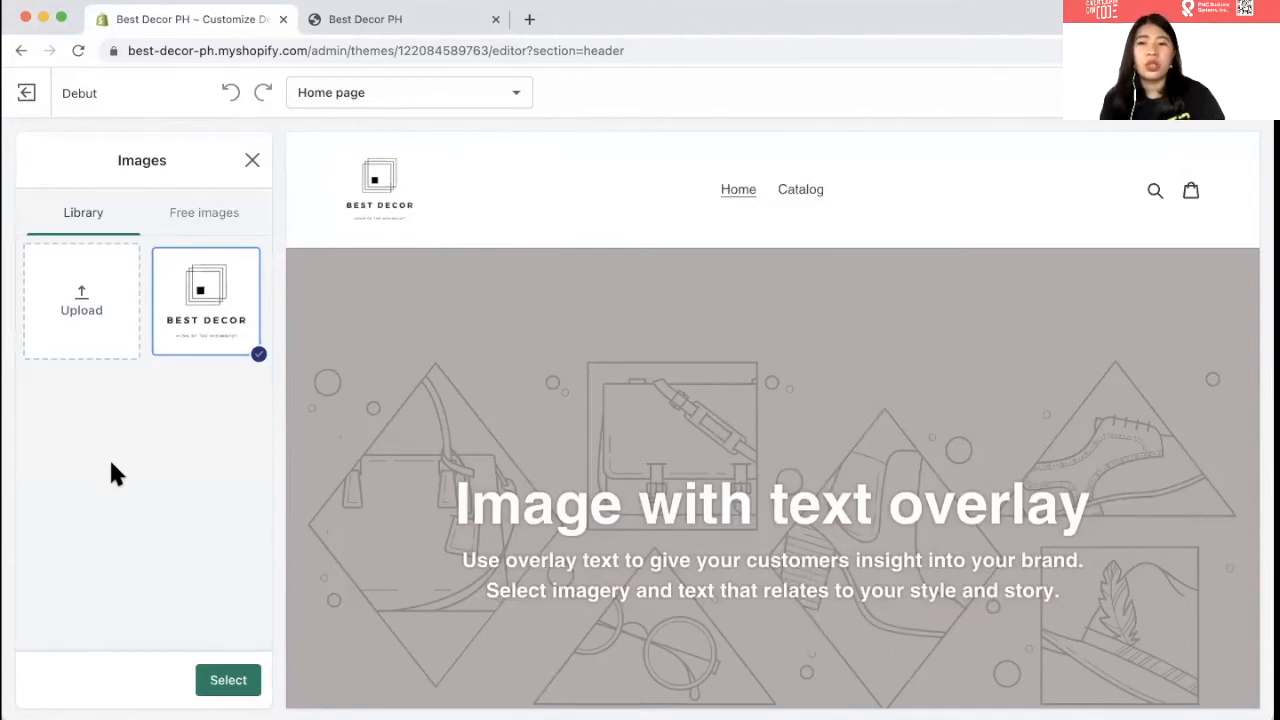
{"action": "left_click", "coordinate": [213, 310]}
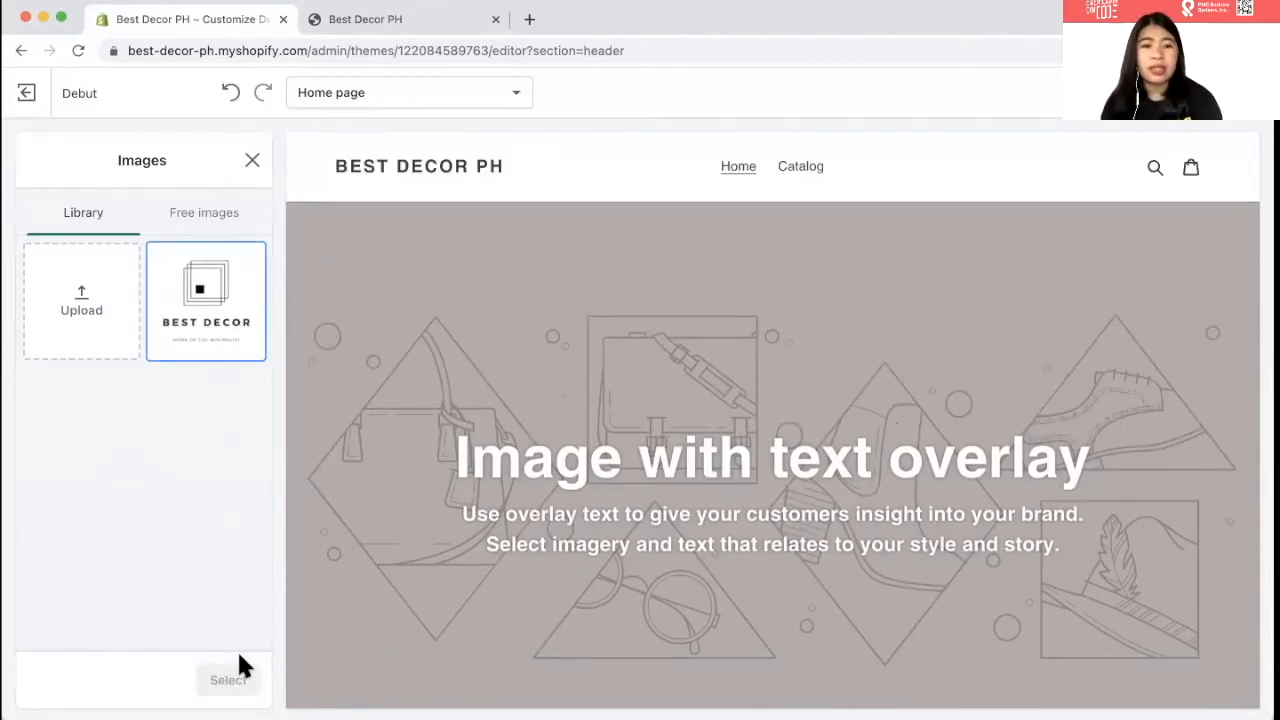
{"action": "left_click", "coordinate": [189, 314]}
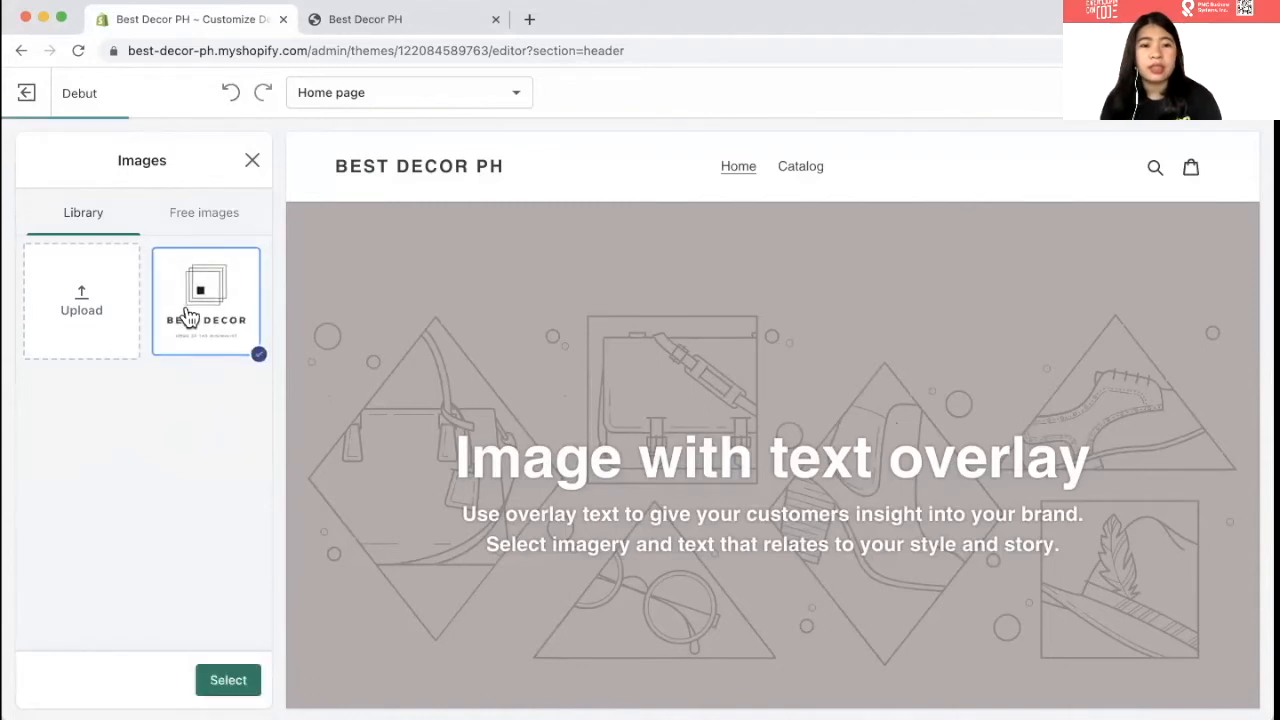
- Set the BEST DECOR image as the header logo at 180px width, then return to Home page sections
{"action": "left_click", "coordinate": [228, 680]}
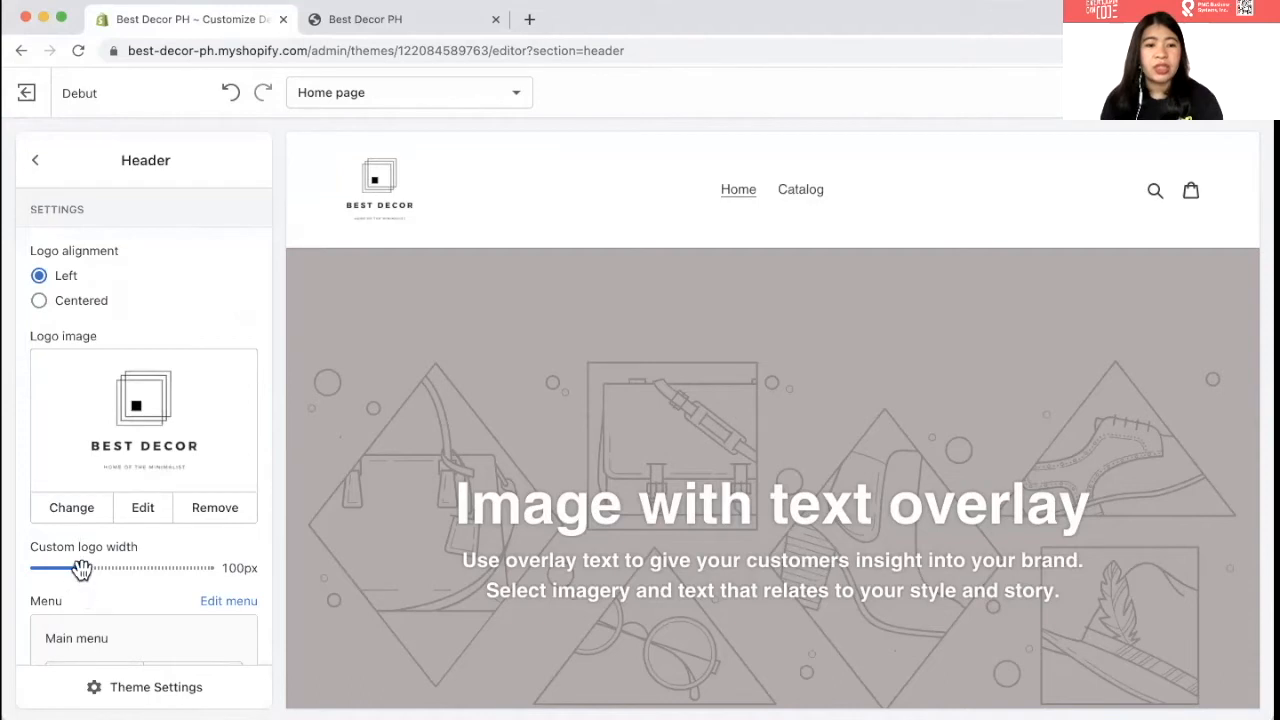
{"action": "left_click_drag", "start_coordinate": [82, 568], "coordinate": [147, 567]}
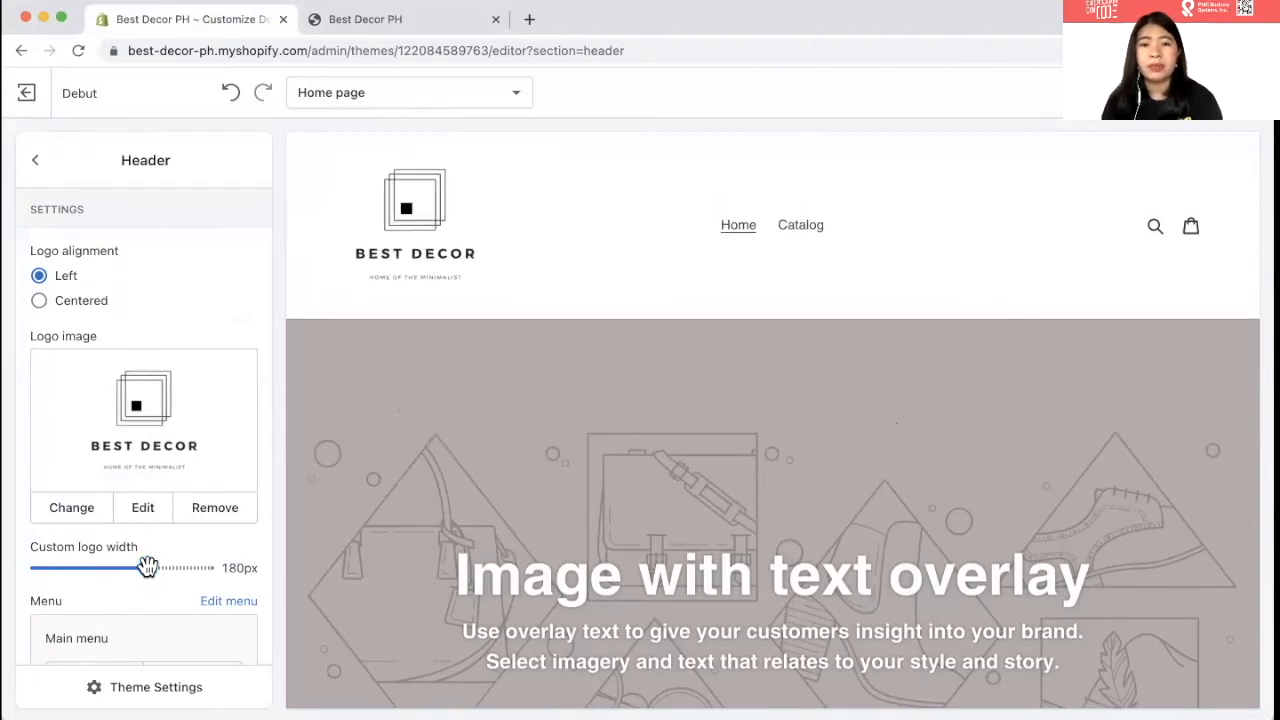
{"action": "scroll", "coordinate": [100, 430], "scroll_direction": "down", "scroll_amount": 3}
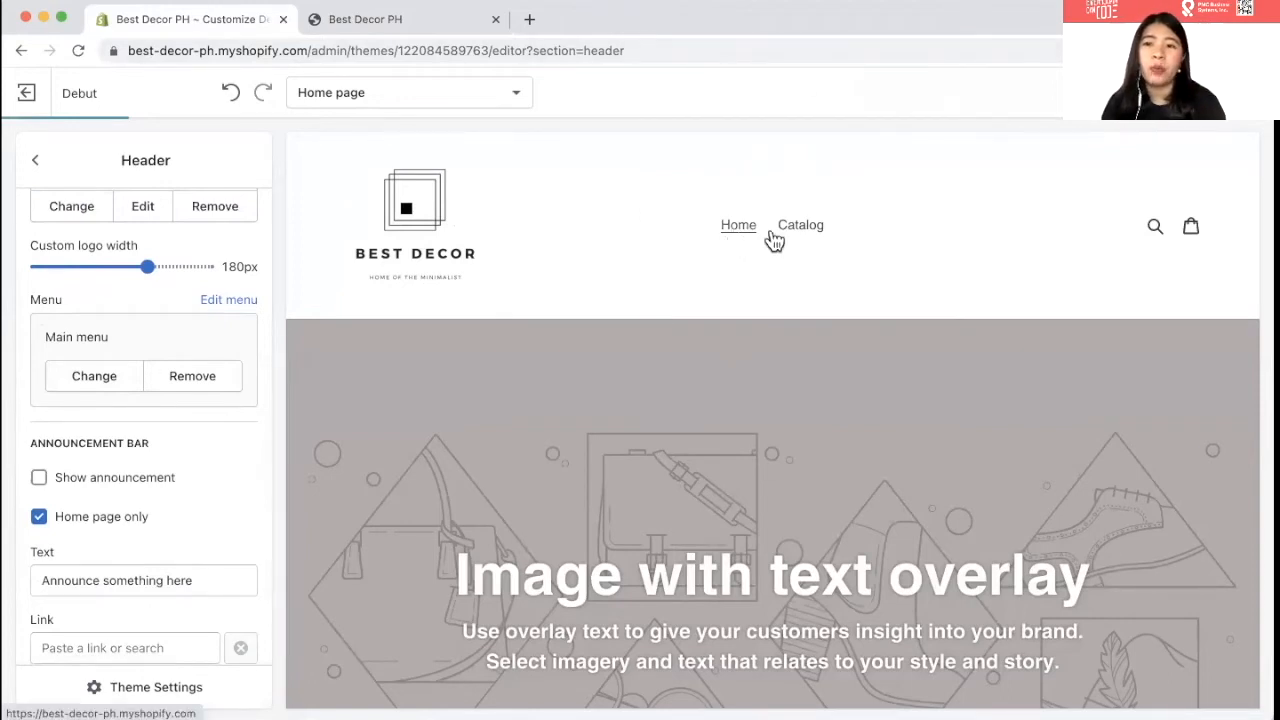
{"action": "scroll", "coordinate": [171, 400], "scroll_direction": "up", "scroll_amount": 1}
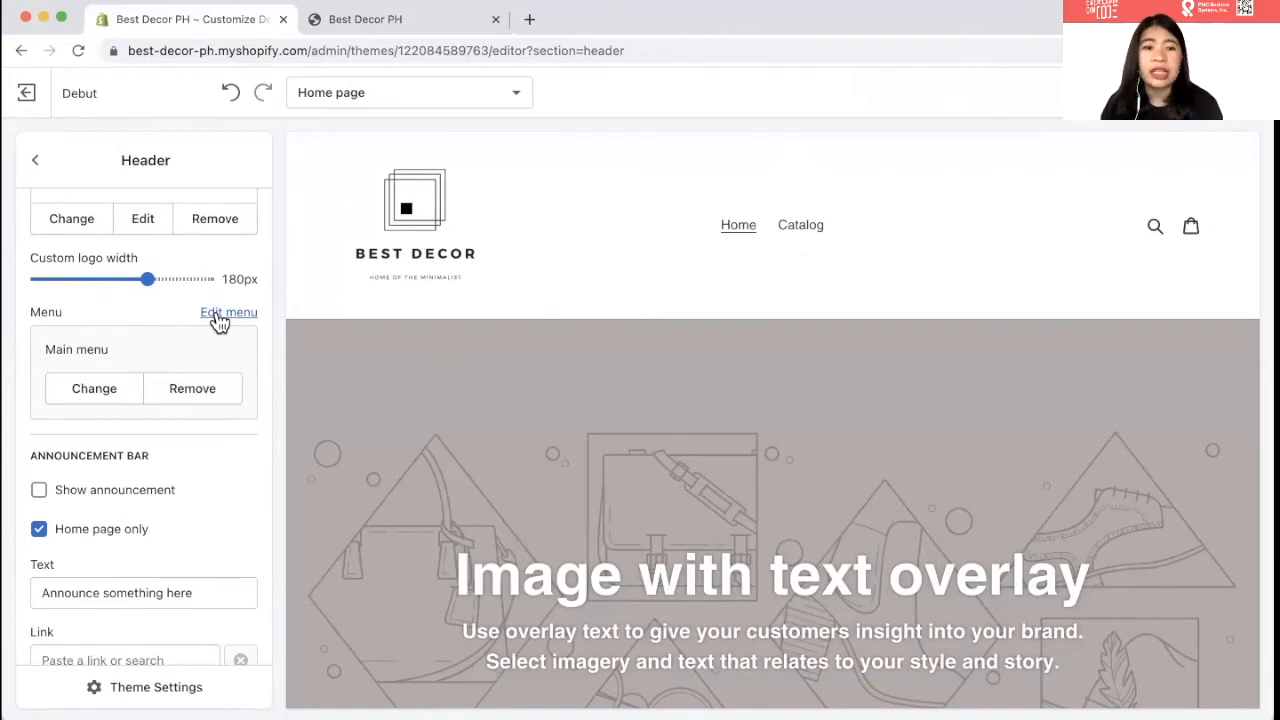
{"action": "scroll", "coordinate": [149, 454], "scroll_direction": "down", "scroll_amount": 2}
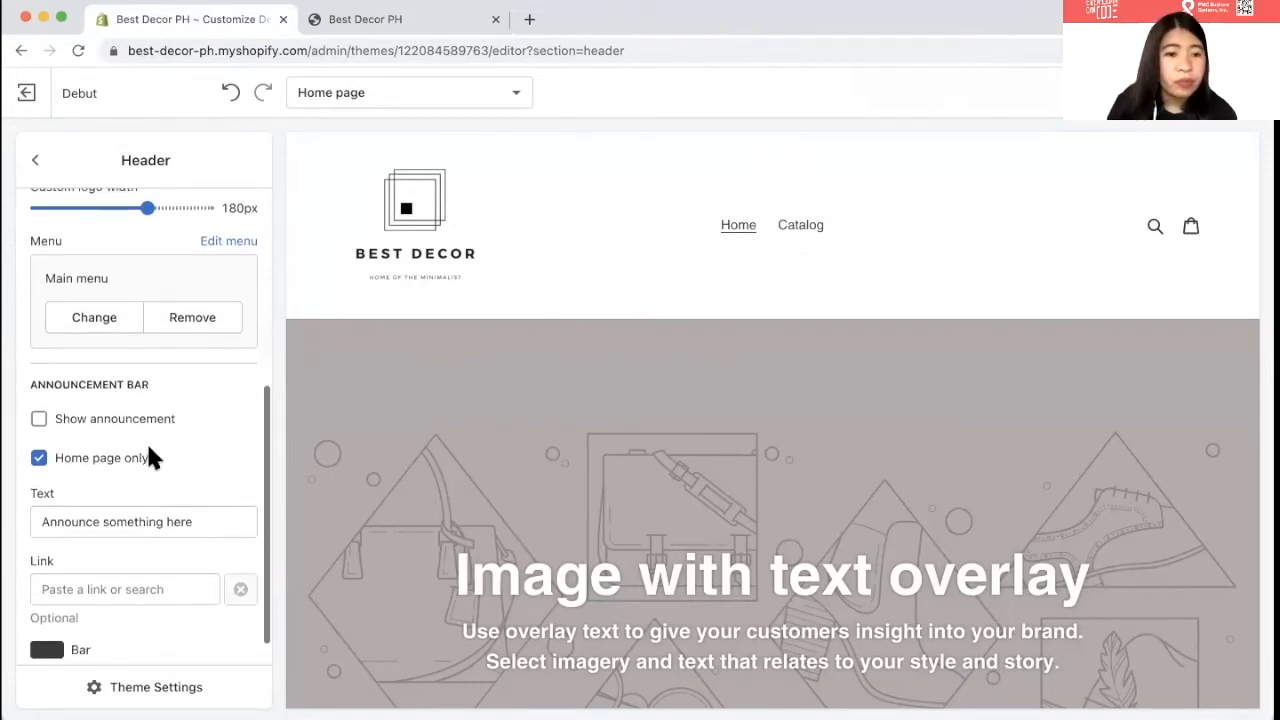
{"action": "scroll", "coordinate": [157, 422], "scroll_direction": "up", "scroll_amount": 5}
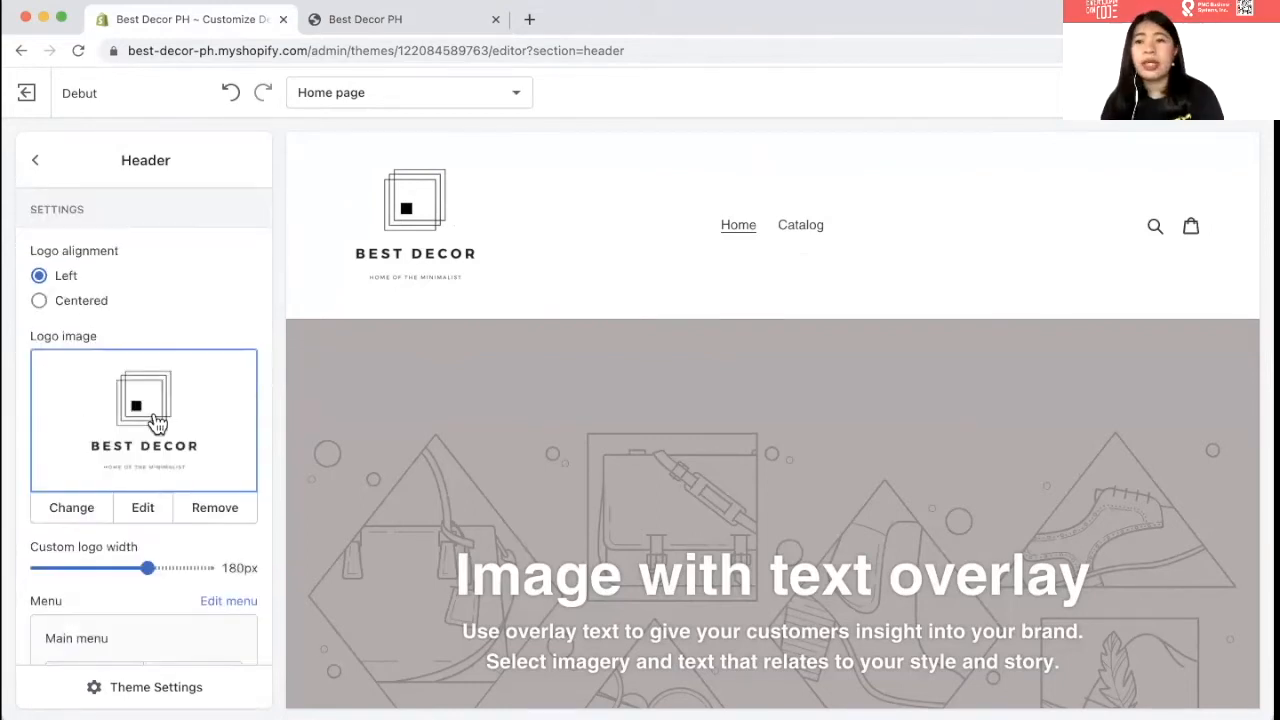
{"action": "left_click", "coordinate": [34, 160]}
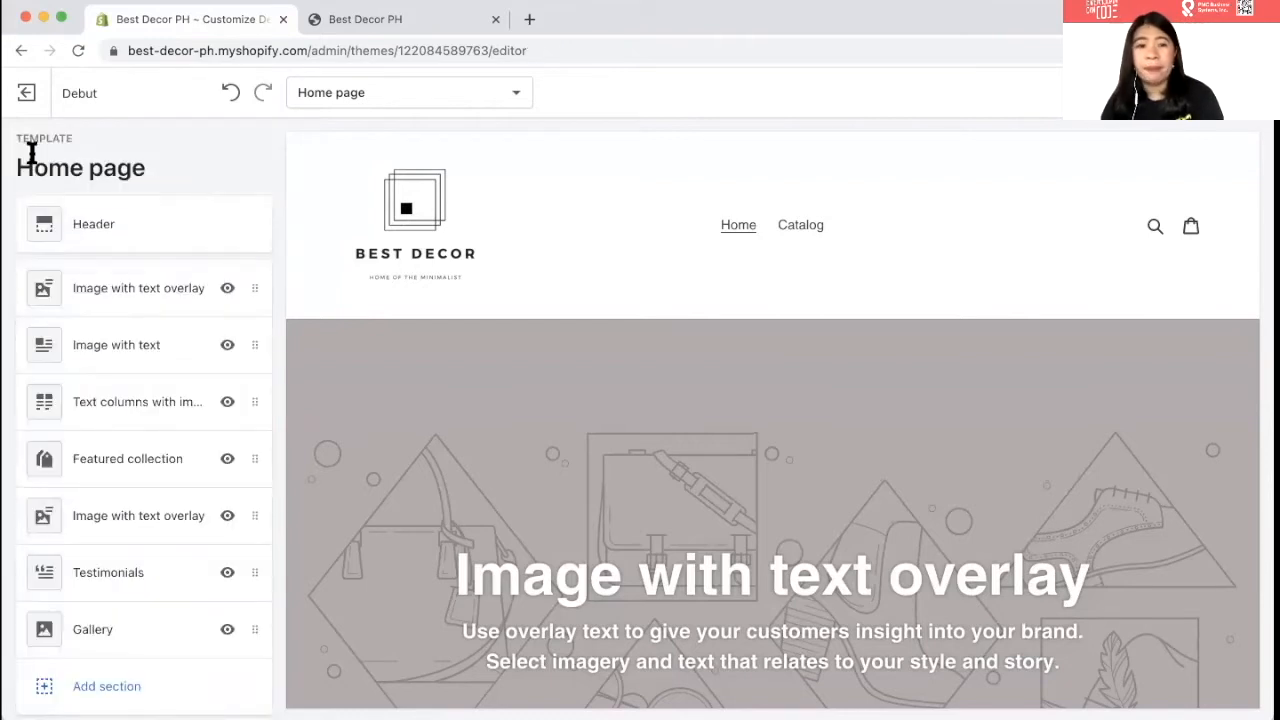
- Open the Image with text overlay banner's image picker and upload a new photo to the library
{"action": "scroll", "coordinate": [445, 428], "scroll_direction": "down", "scroll_amount": 2}
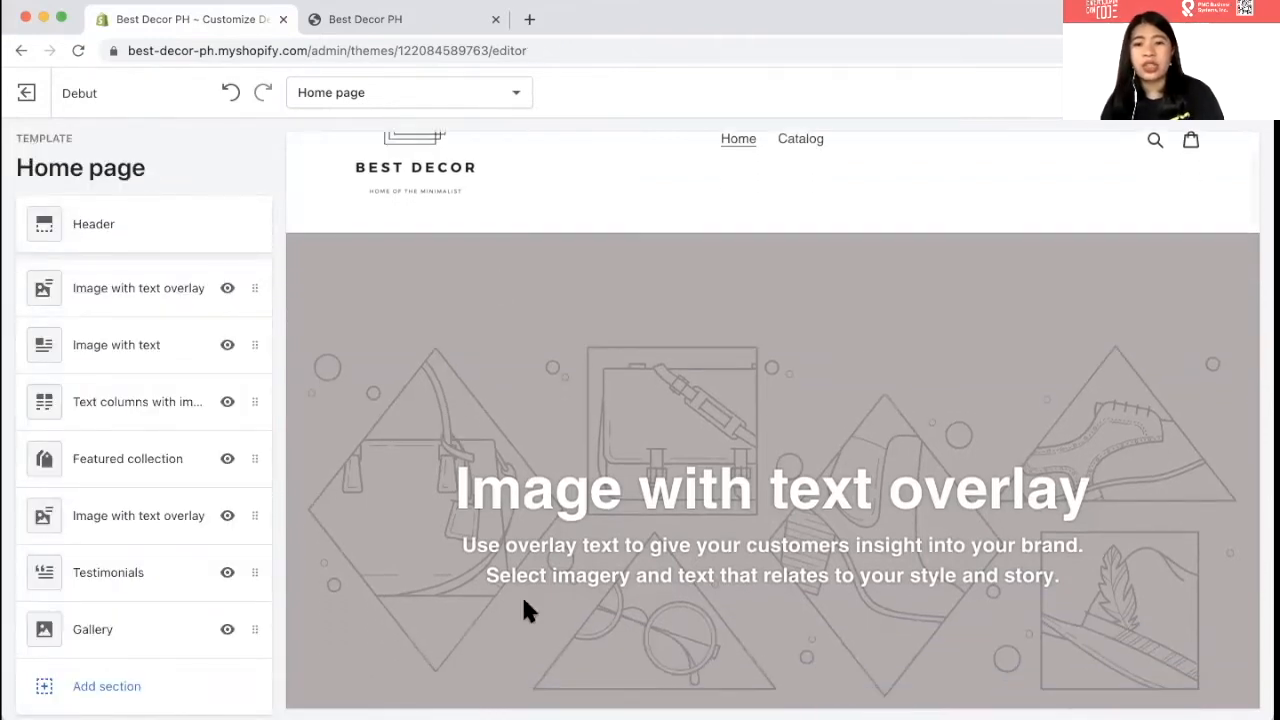
{"action": "left_click", "coordinate": [116, 300]}
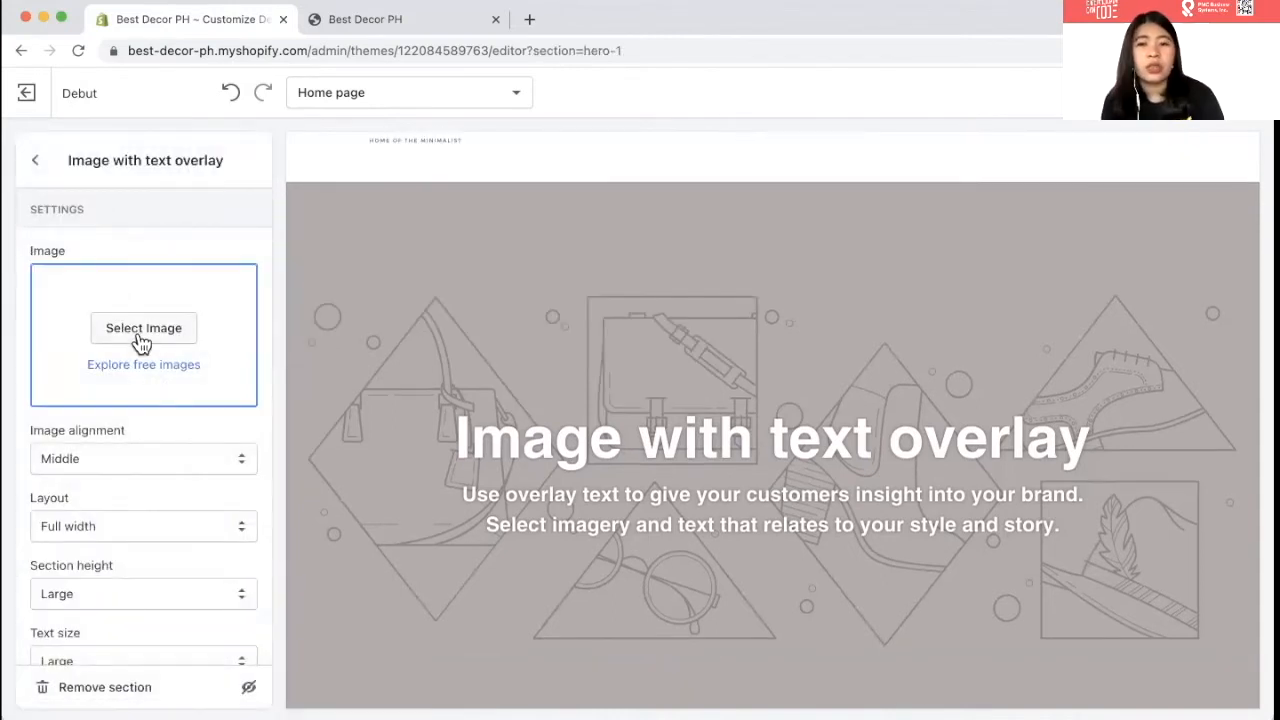
{"action": "left_click", "coordinate": [140, 335]}
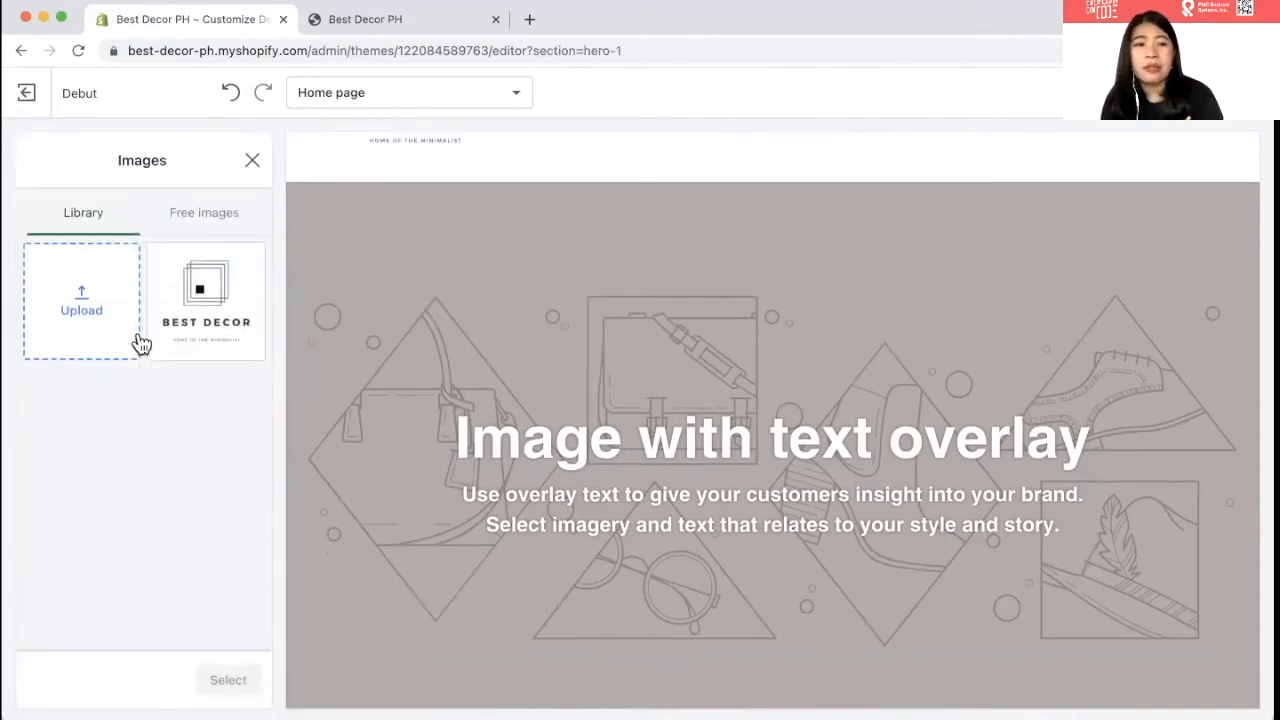
{"action": "left_click", "coordinate": [64, 318]}
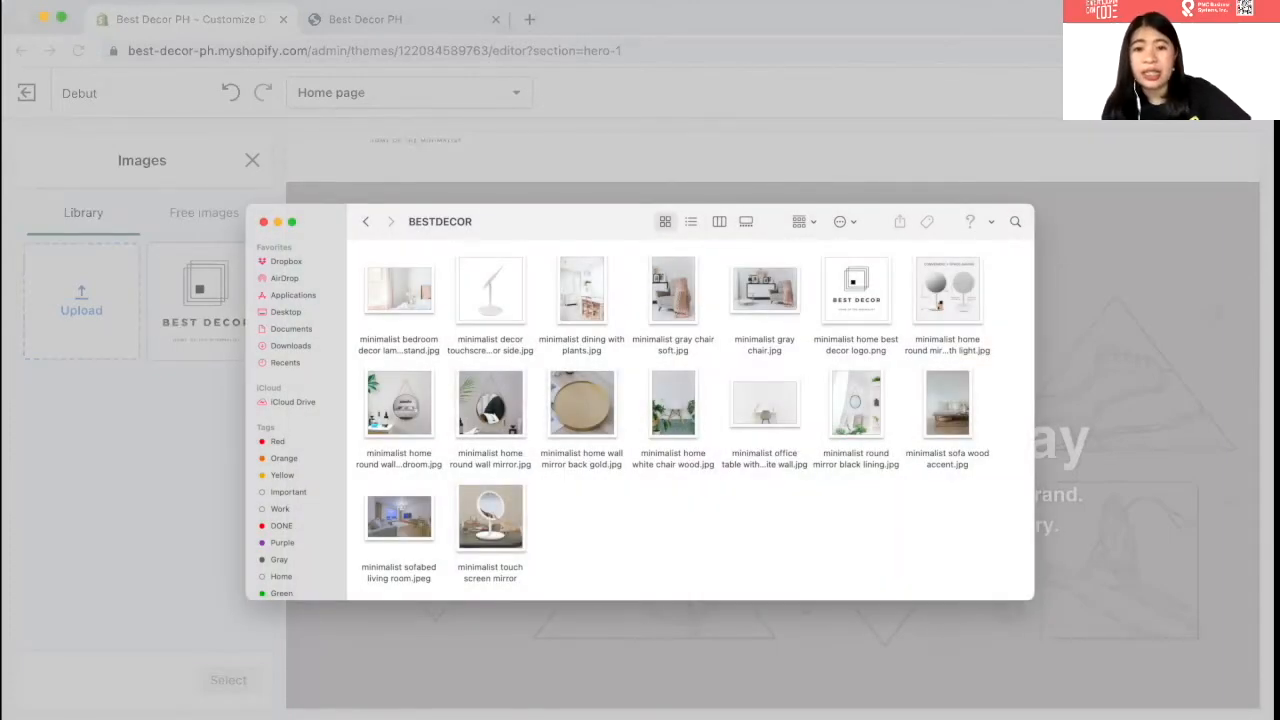
{"action": "left_click", "coordinate": [897, 507]}
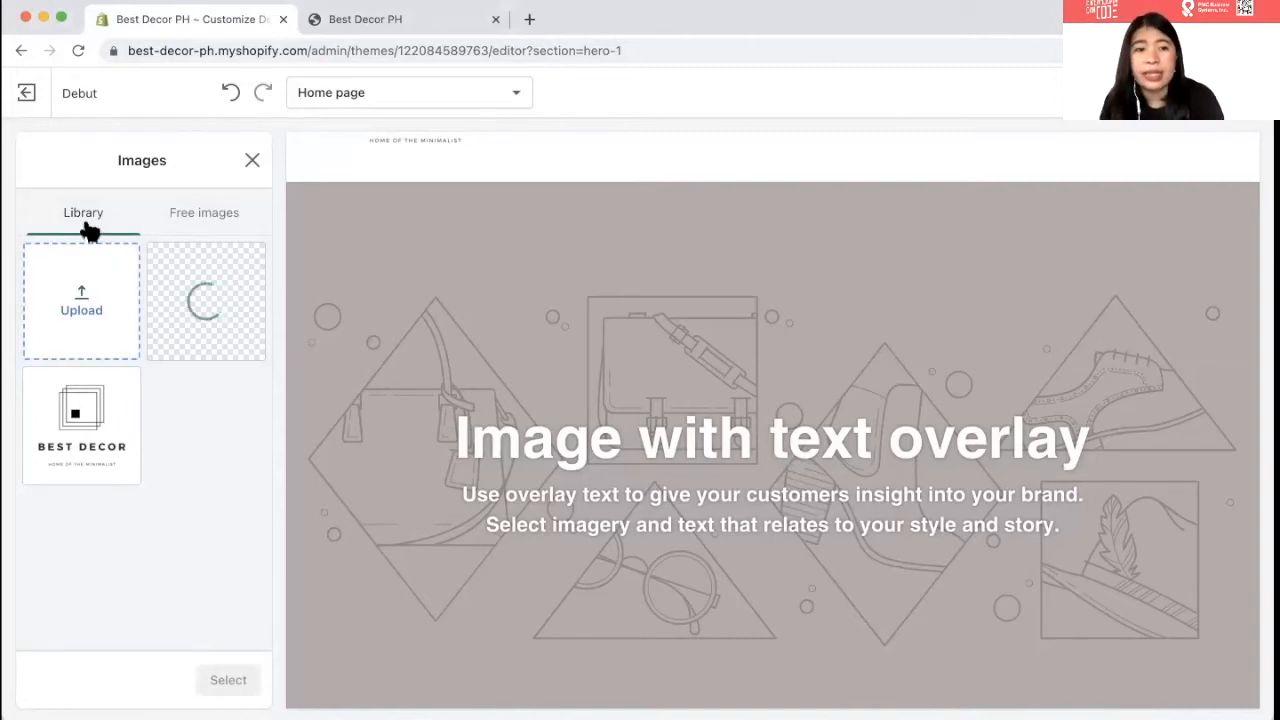
- Browse the Staff Favorites free images, then switch to the Library and pick the living-room photo
{"action": "left_click", "coordinate": [210, 217]}
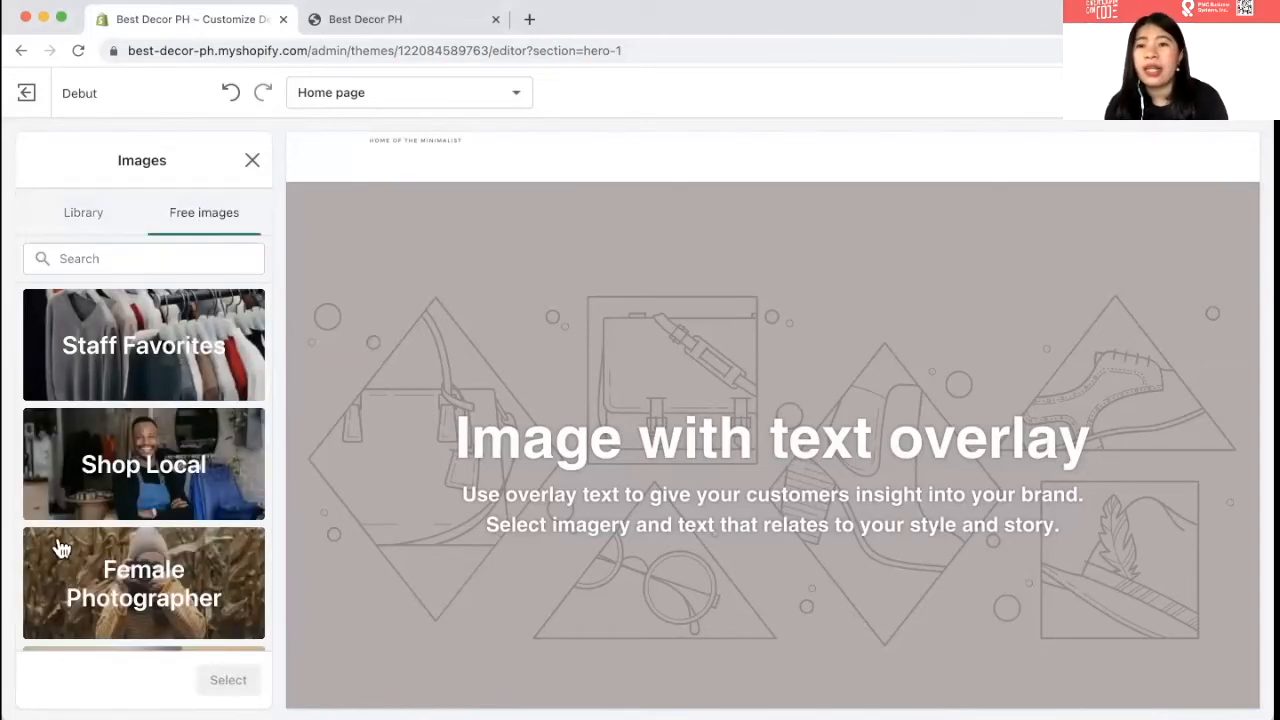
{"action": "scroll", "coordinate": [60, 548], "scroll_direction": "down", "scroll_amount": 2}
{"action": "scroll", "coordinate": [57, 543], "scroll_direction": "up", "scroll_amount": 2}
{"action": "left_click", "coordinate": [95, 372]}
{"action": "scroll", "coordinate": [97, 383], "scroll_direction": "down", "scroll_amount": 4}
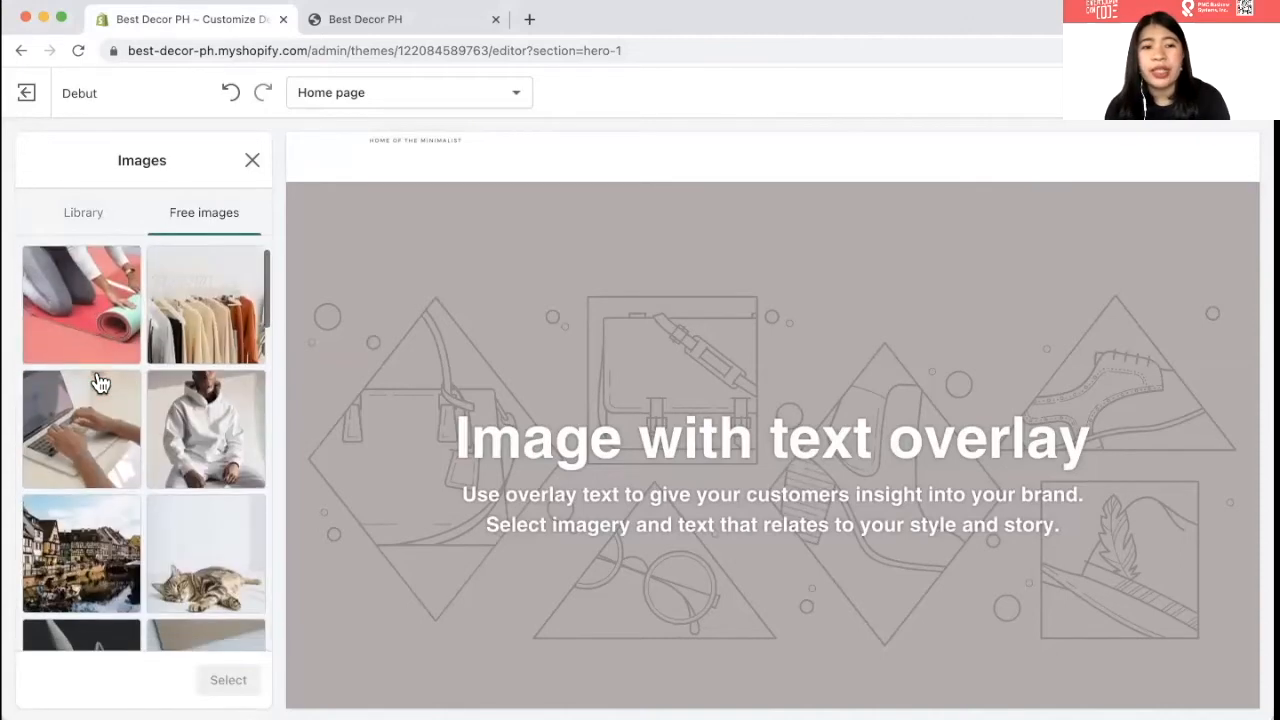
{"action": "left_click", "coordinate": [100, 383]}
{"action": "scroll", "coordinate": [100, 420], "scroll_direction": "down", "scroll_amount": 5}
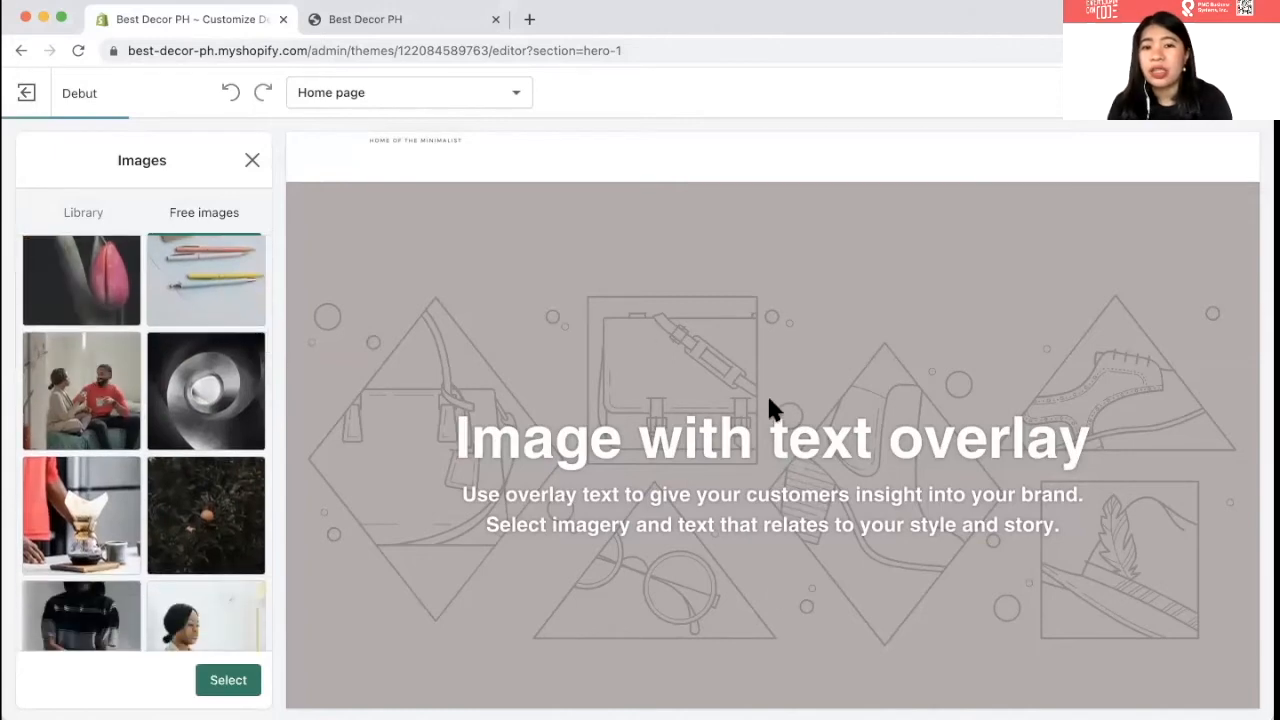
{"action": "scroll", "coordinate": [144, 442], "scroll_direction": "down", "scroll_amount": 2}
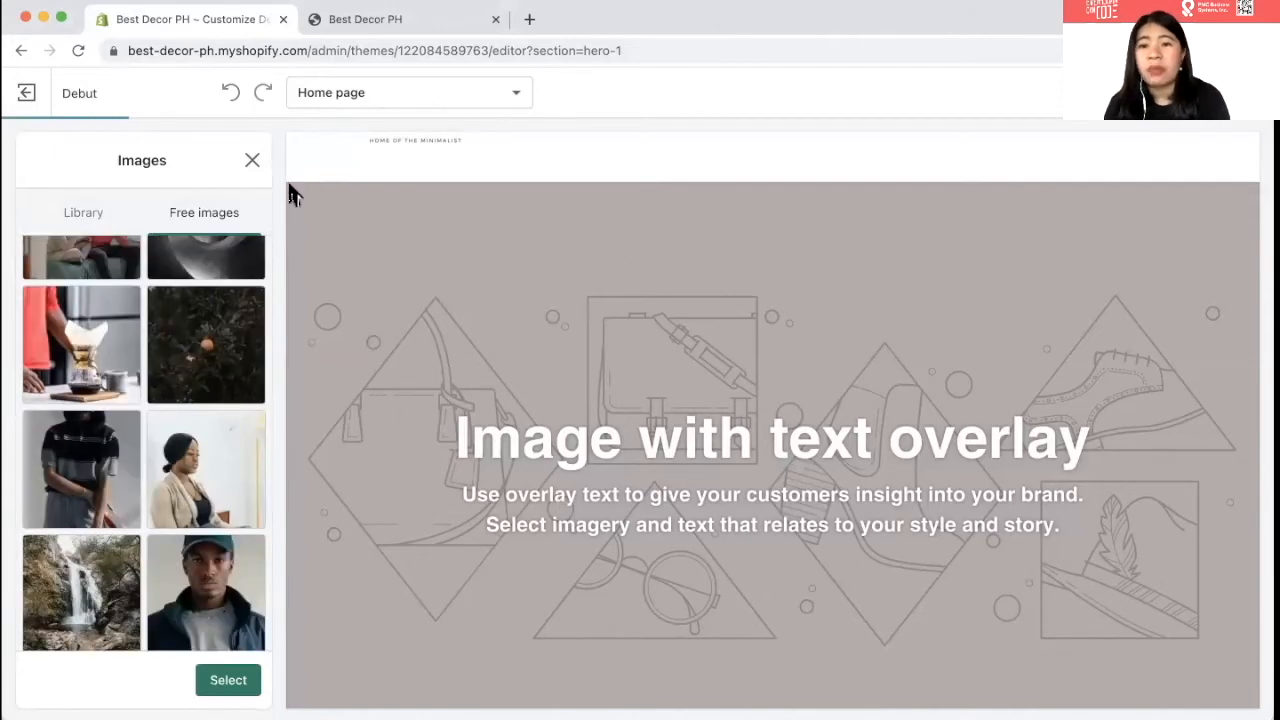
{"action": "scroll", "coordinate": [200, 457], "scroll_direction": "down", "scroll_amount": 8}
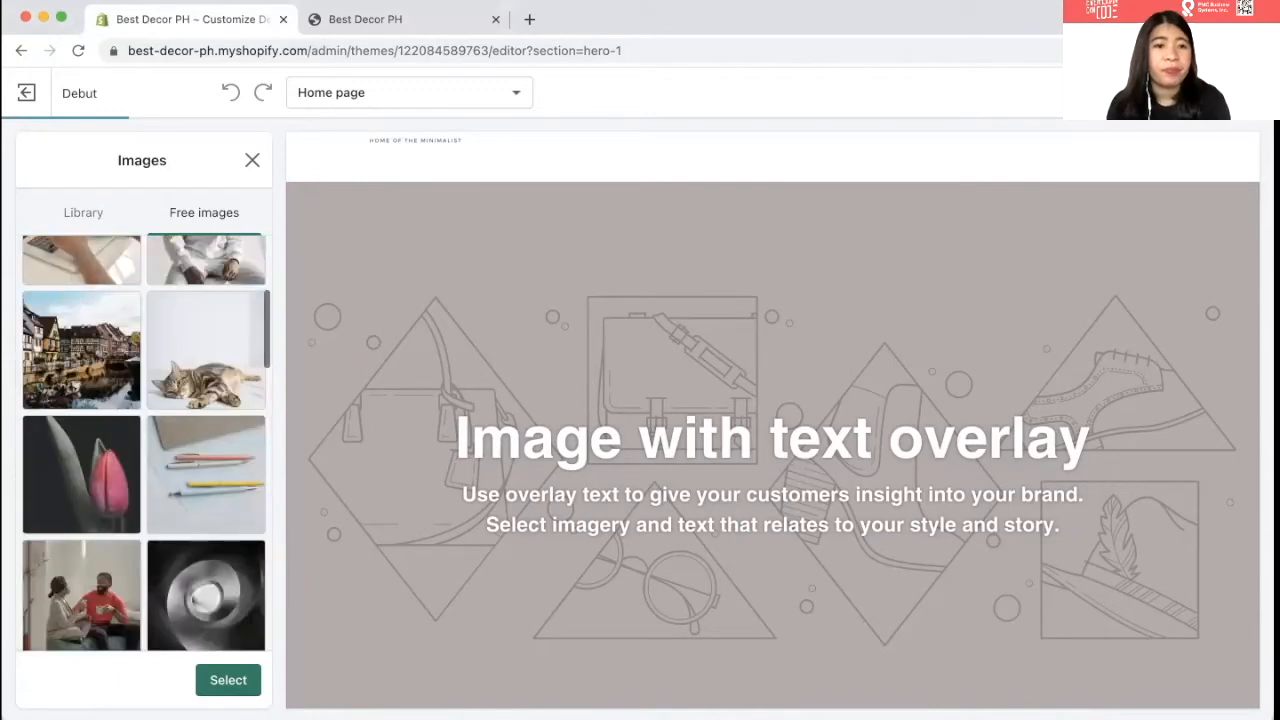
{"action": "left_click", "coordinate": [82, 214]}
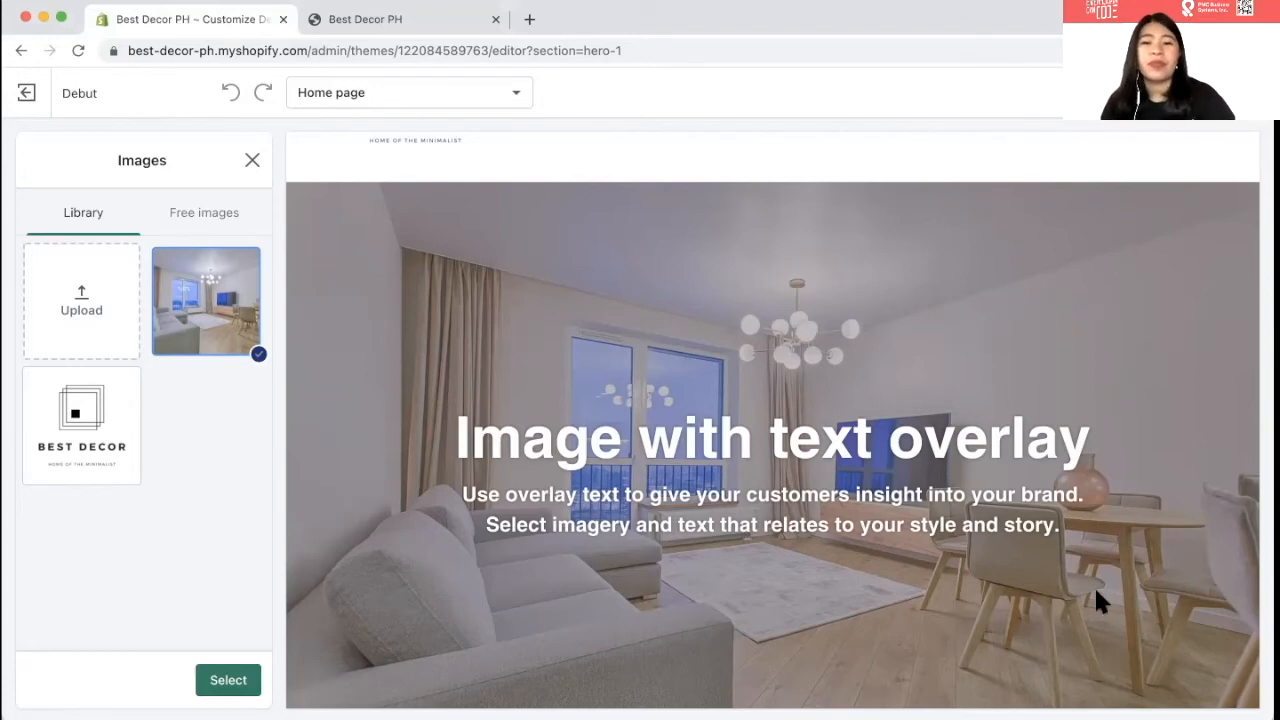
{"action": "scroll", "coordinate": [1096, 597], "scroll_direction": "down", "scroll_amount": 2}
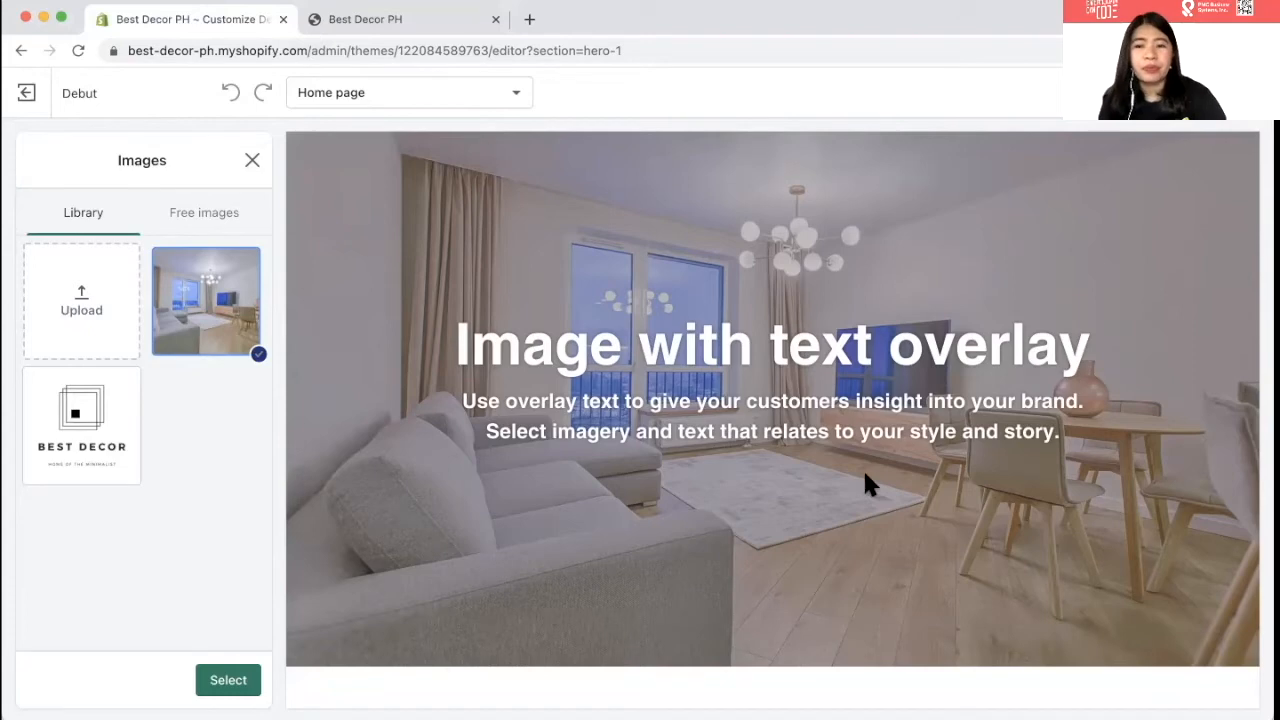
{"action": "scroll", "coordinate": [866, 480], "scroll_direction": "up", "scroll_amount": 1}
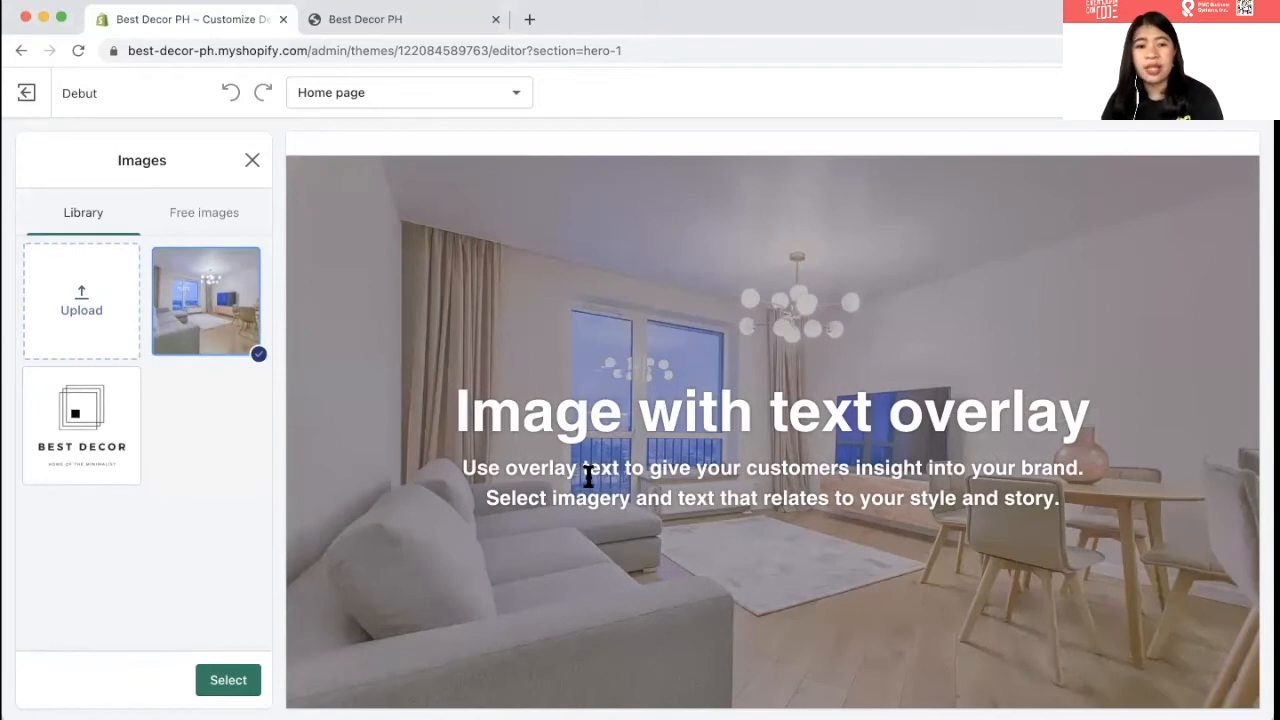
- Apply the living-room photo as the overlay banner's background image
{"action": "left_click", "coordinate": [229, 682]}
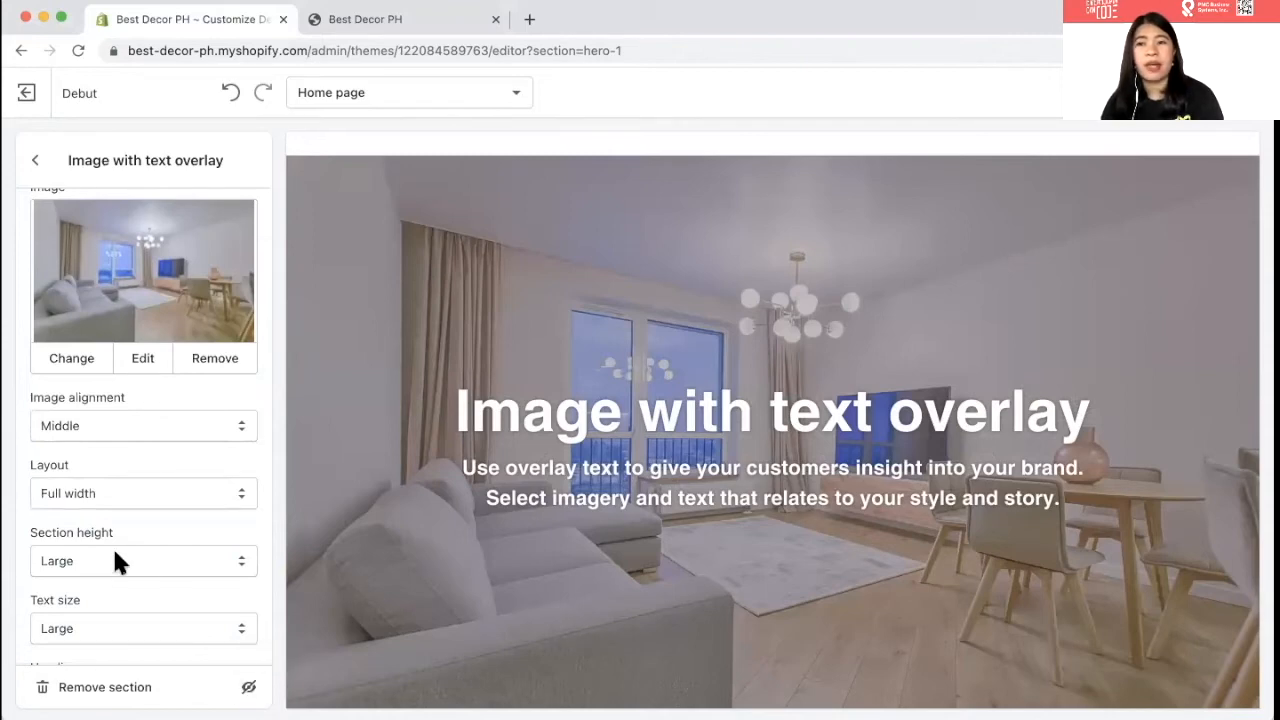
{"action": "scroll", "coordinate": [113, 552], "scroll_direction": "down", "scroll_amount": 1}
{"action": "scroll", "coordinate": [91, 482], "scroll_direction": "down", "scroll_amount": 1}
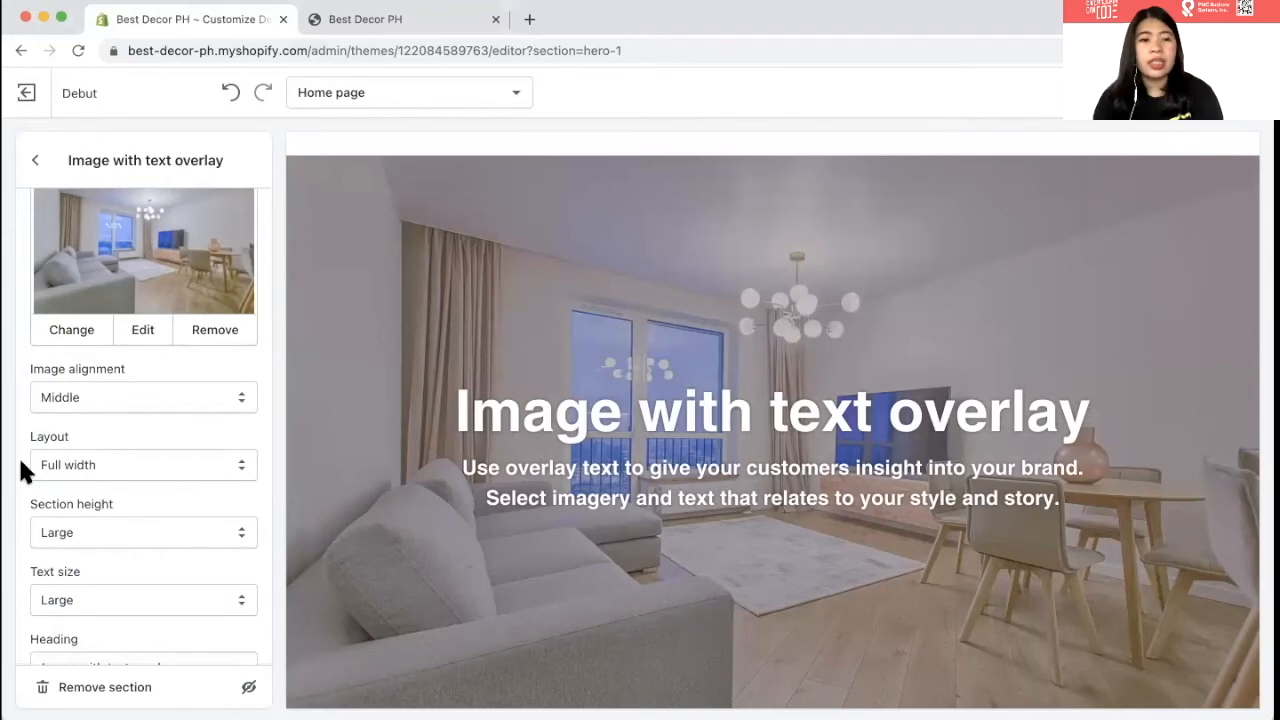
{"action": "scroll", "coordinate": [18, 455], "scroll_direction": "down", "scroll_amount": 5}
{"action": "scroll", "coordinate": [52, 516], "scroll_direction": "down", "scroll_amount": 1}
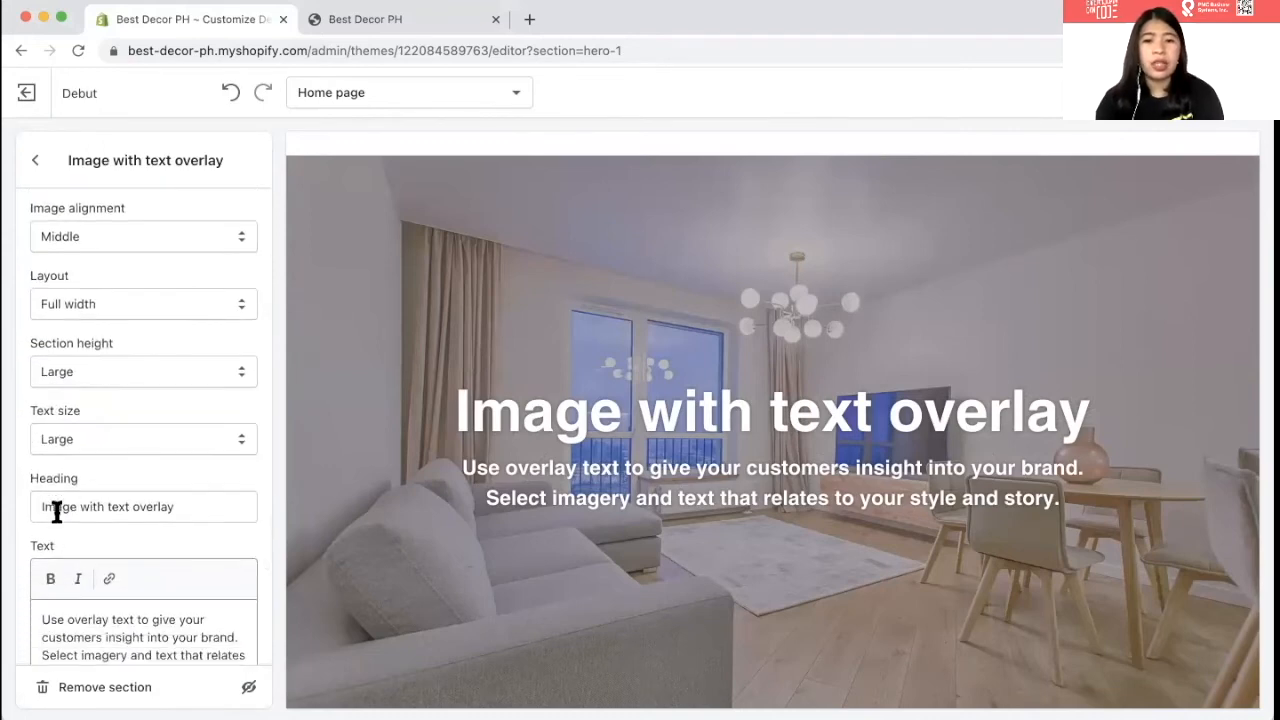
- Change the banner heading to 'For your Minimalist Home'
{"action": "left_click_drag", "start_coordinate": [34, 500], "coordinate": [186, 501]}
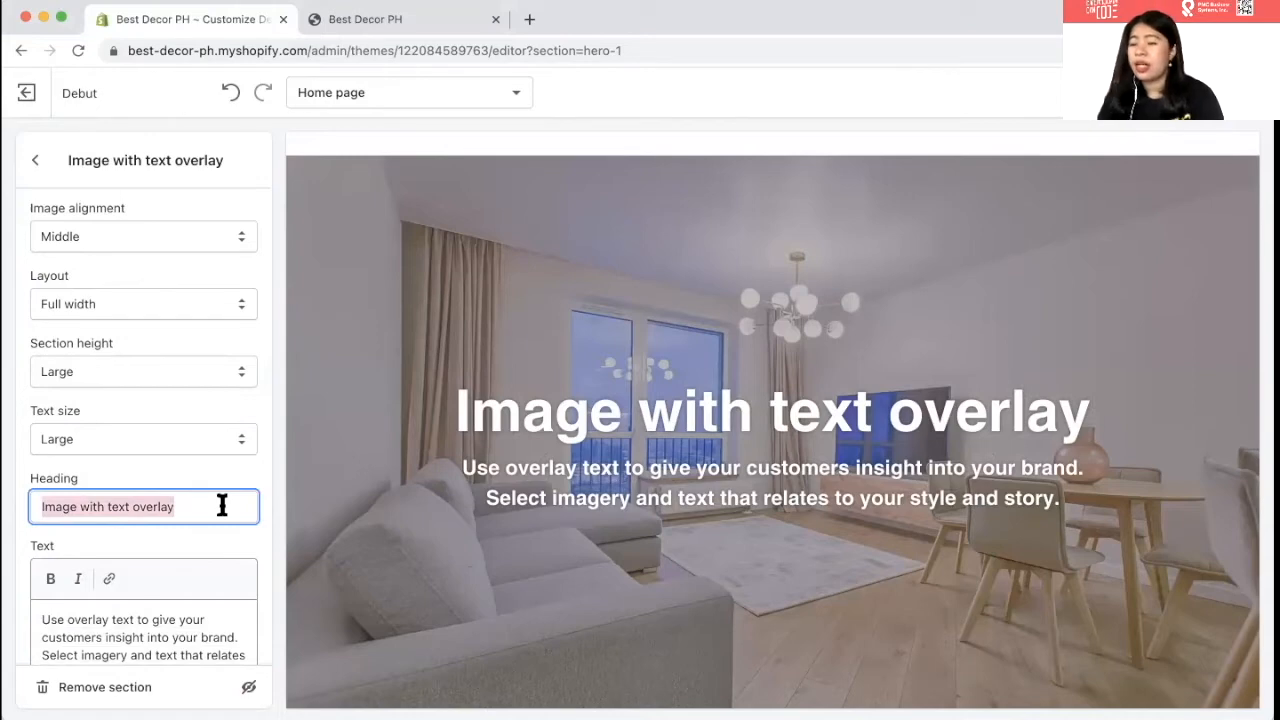
{"action": "scroll", "coordinate": [220, 500], "scroll_direction": "down", "scroll_amount": 1}
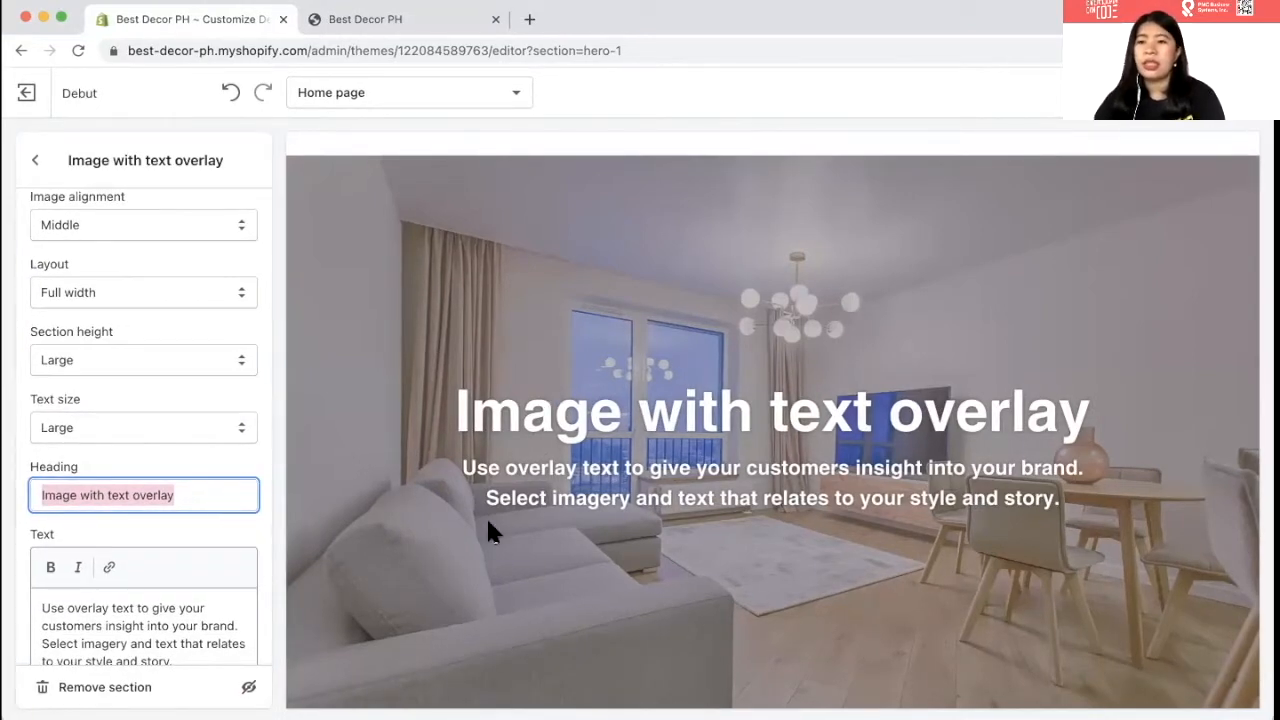
{"action": "type", "text": "F"}
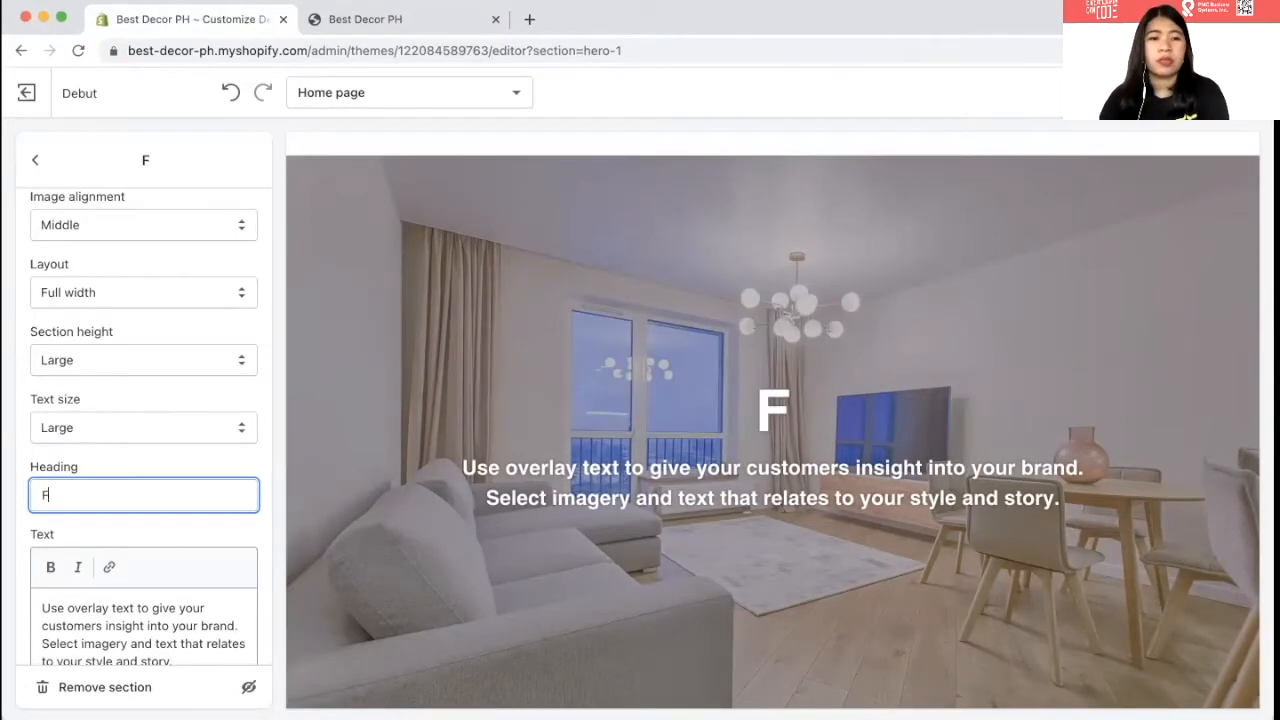
{"action": "type", "text": "or your MIN"}
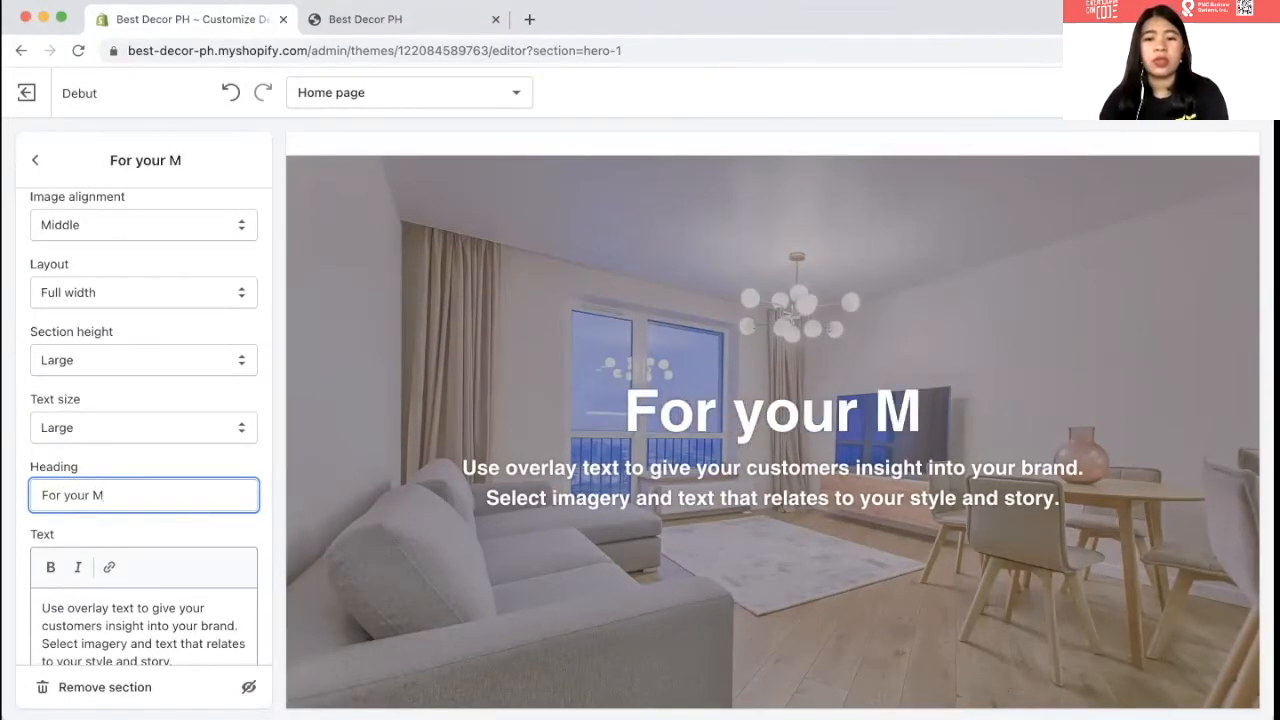
{"action": "key", "text": "BackSpace"}
{"action": "key", "text": "BackSpace"}
{"action": "type", "text": "ini"}
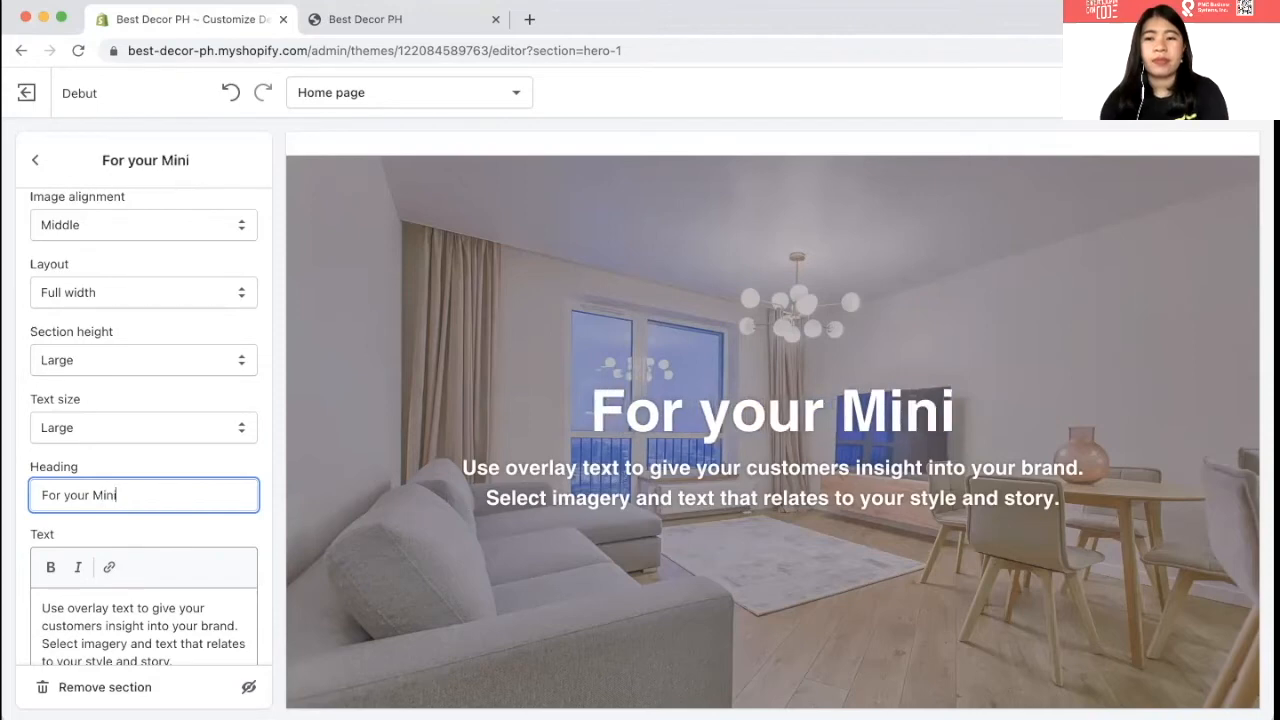
{"action": "type", "text": "malist"}
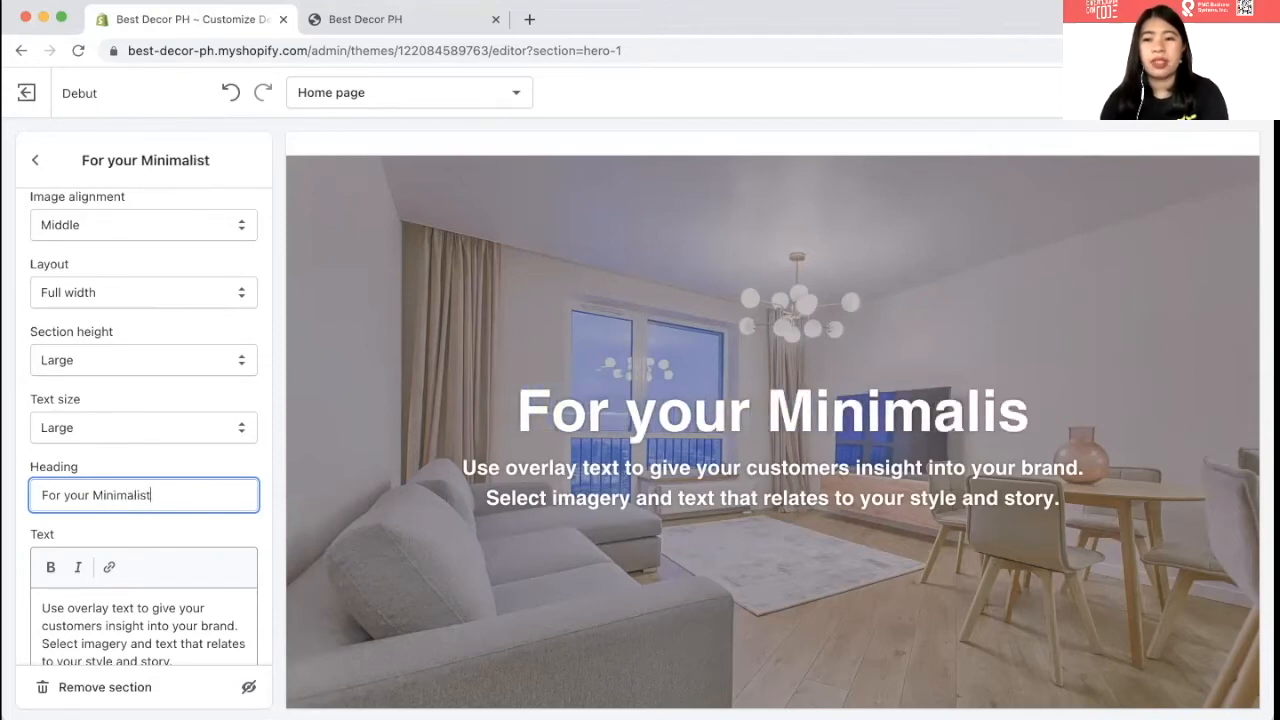
{"action": "type", "text": " Home"}
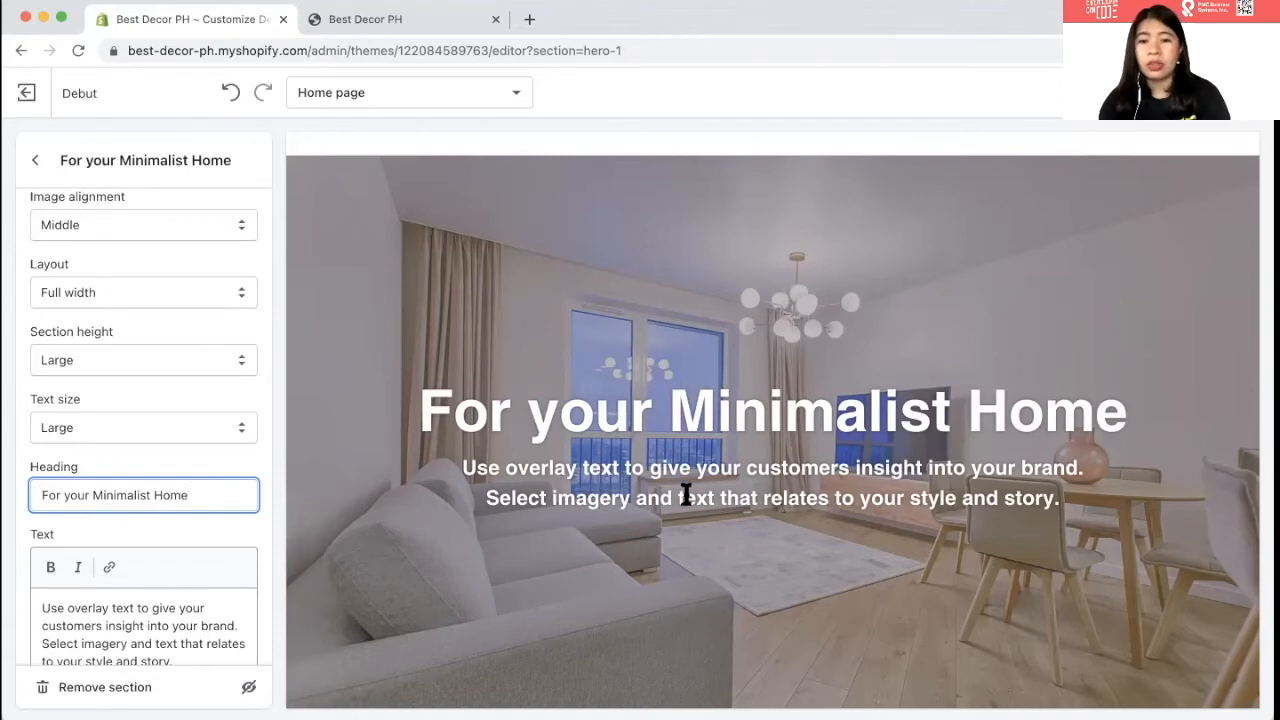
- Replace the banner paragraph with 'View Products' and select the word Products
{"action": "scroll", "coordinate": [686, 491], "scroll_direction": "down", "scroll_amount": 1}
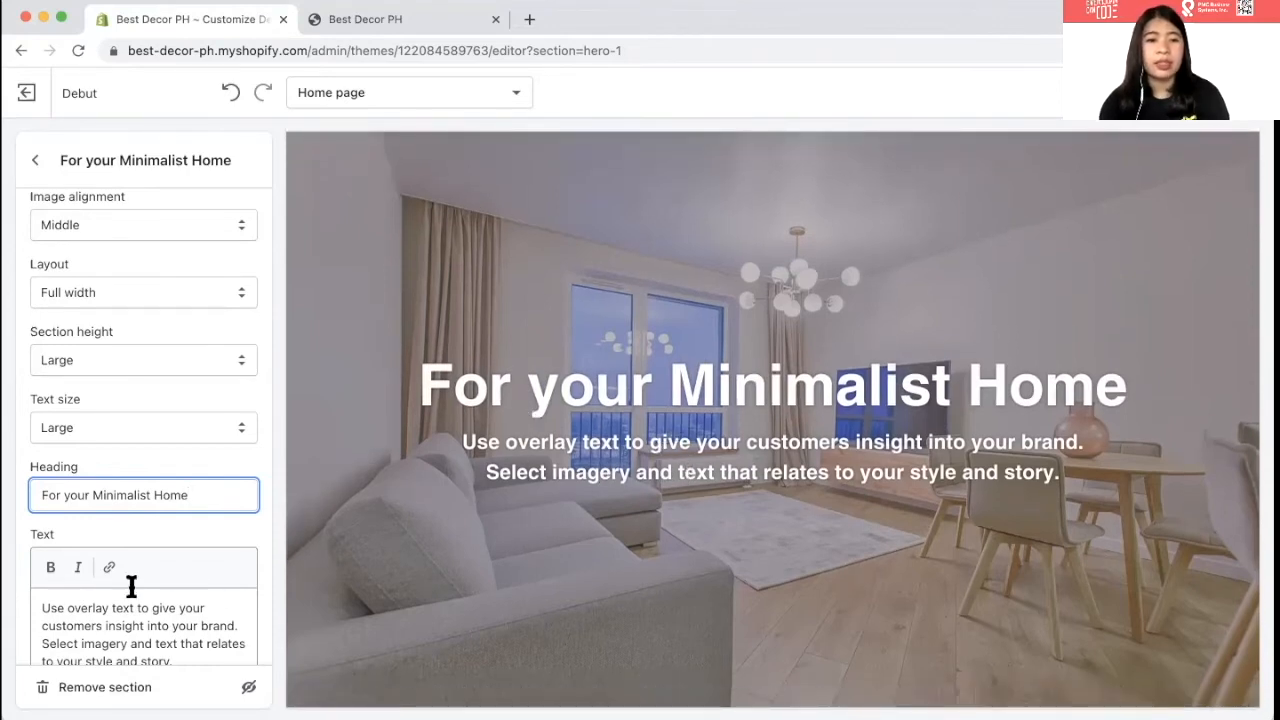
{"action": "scroll", "coordinate": [128, 583], "scroll_direction": "down", "scroll_amount": 2}
{"action": "triple_click", "coordinate": [83, 500]}
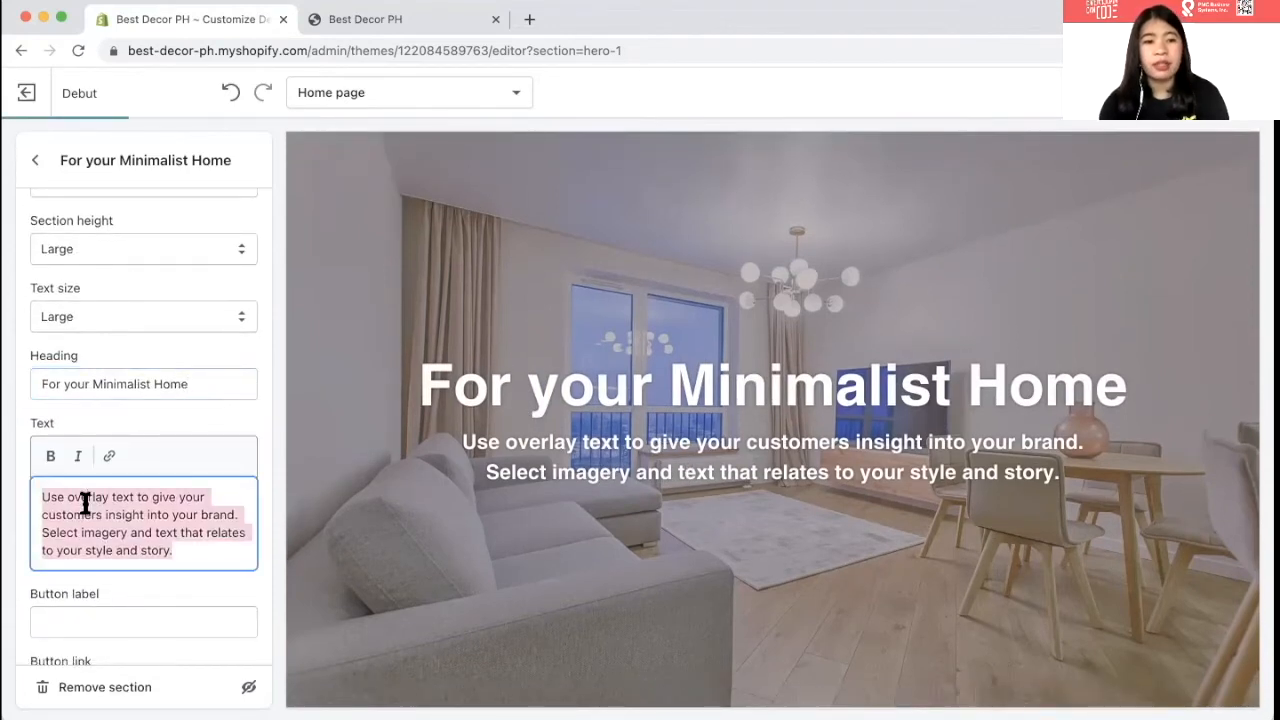
{"action": "key", "text": "BackSpace"}
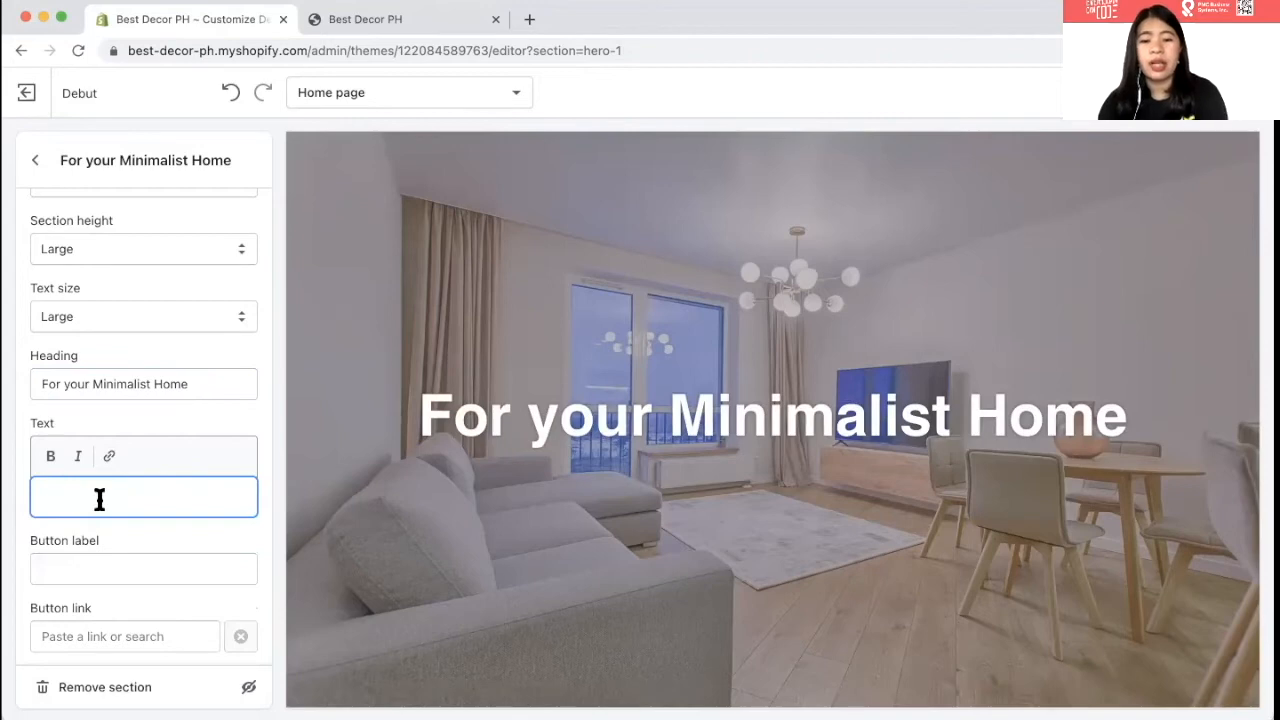
{"action": "type", "text": "View"}
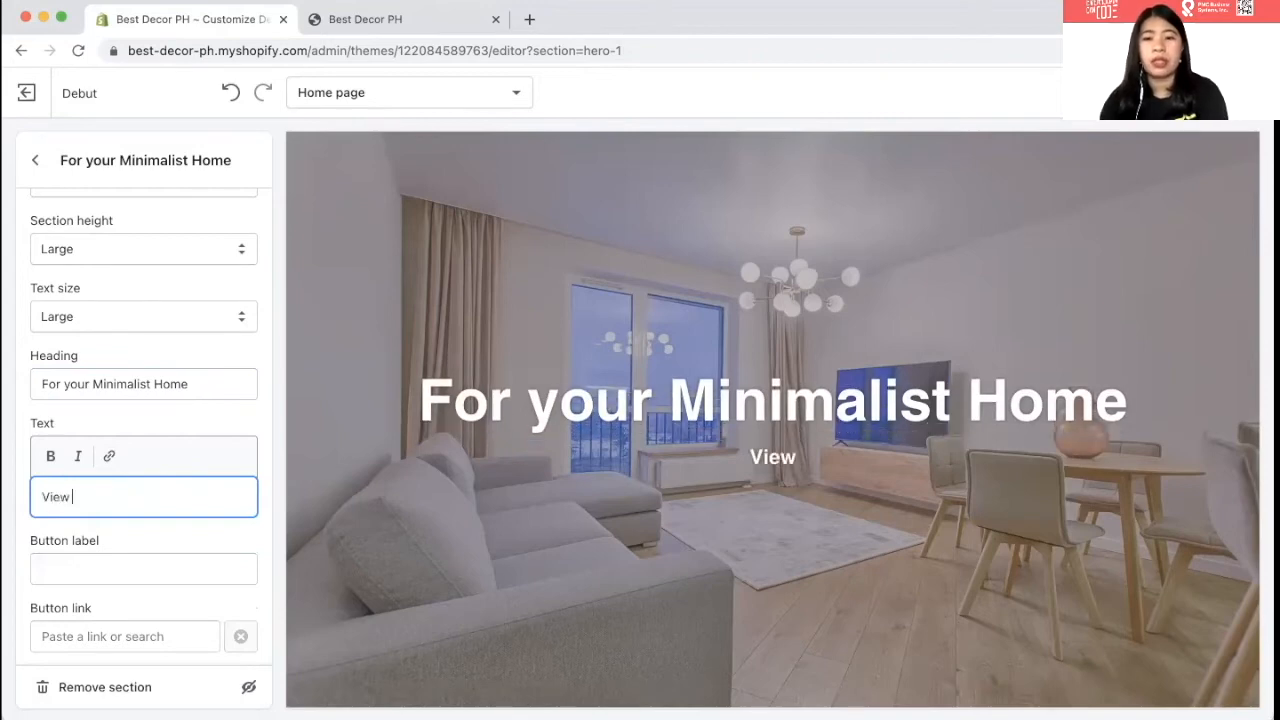
{"action": "type", "text": " Products"}
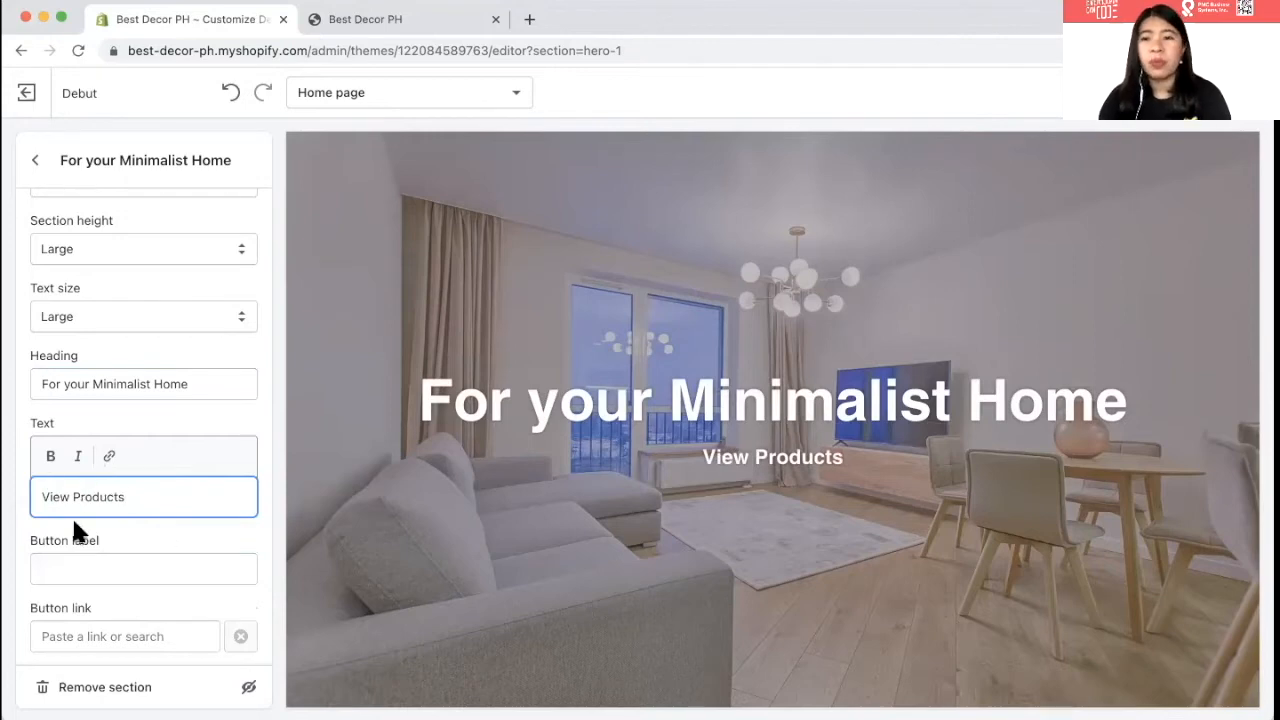
{"action": "key", "text": "alt+shift+Left"}
- Link the word Products to the All Products collection
{"action": "left_click", "coordinate": [109, 458]}
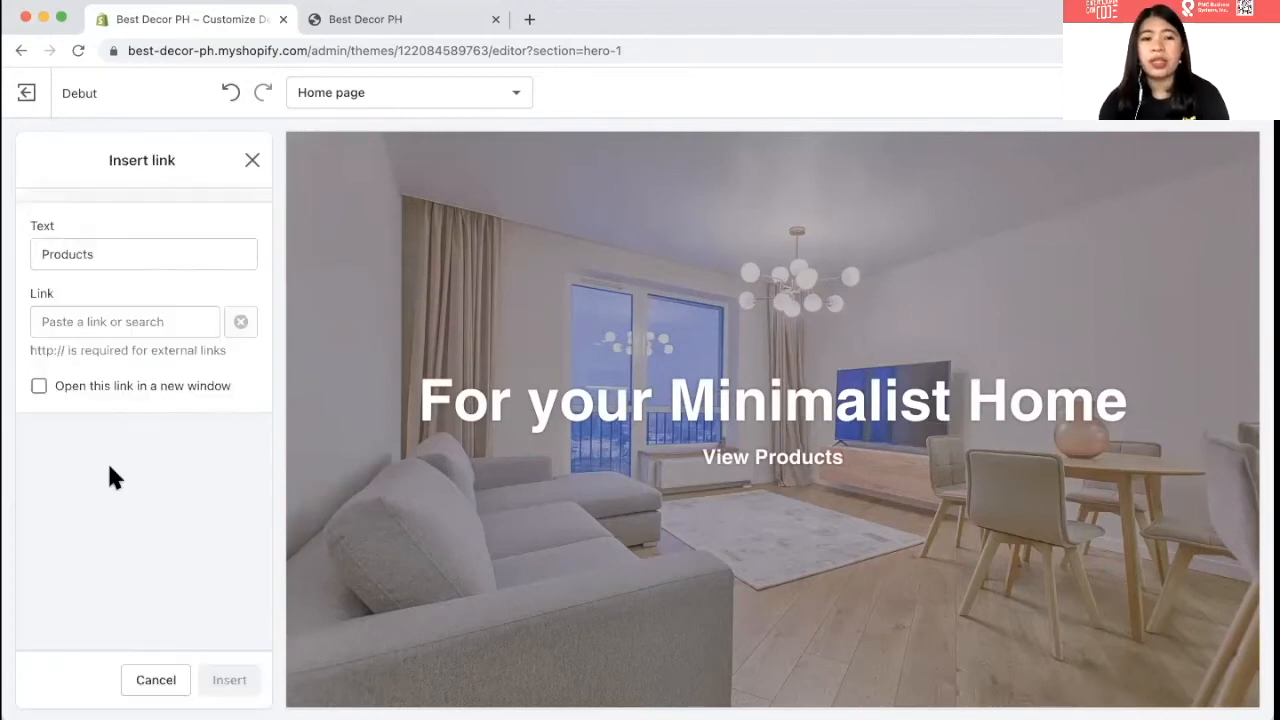
{"action": "left_click", "coordinate": [69, 320]}
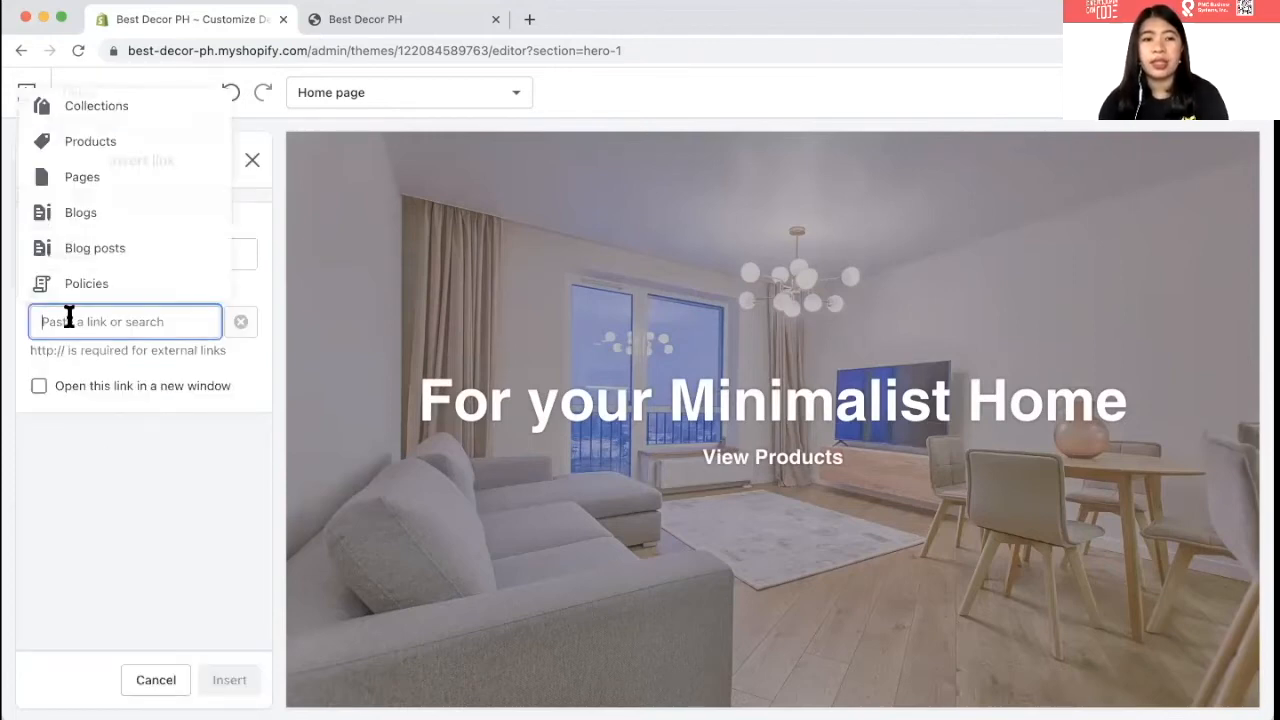
{"action": "left_click", "coordinate": [72, 112]}
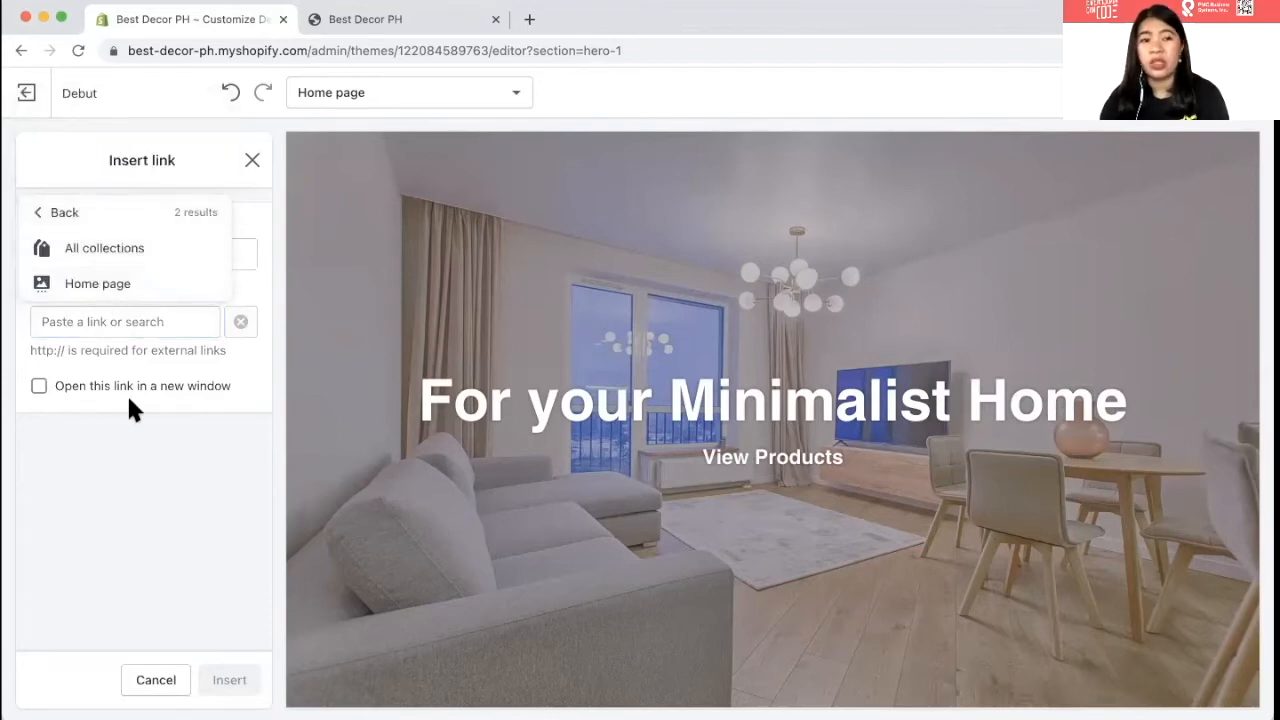
{"action": "left_click", "coordinate": [41, 211]}
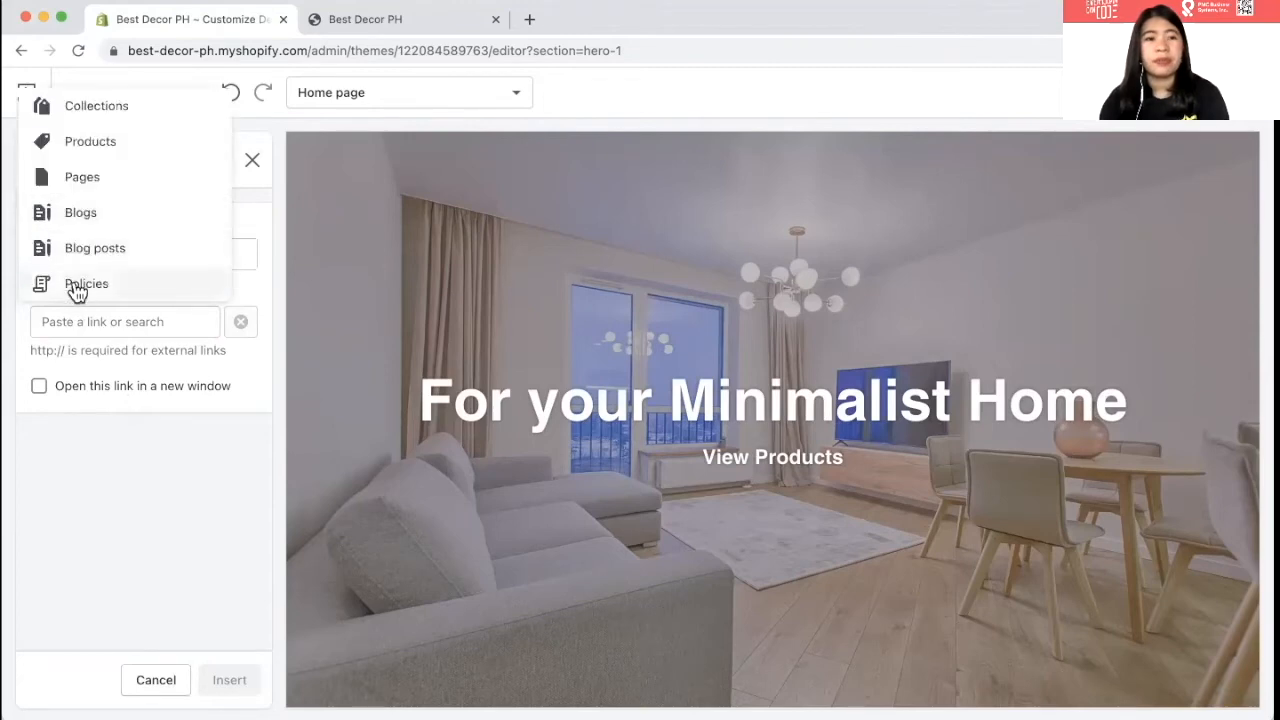
{"action": "left_click", "coordinate": [70, 143]}
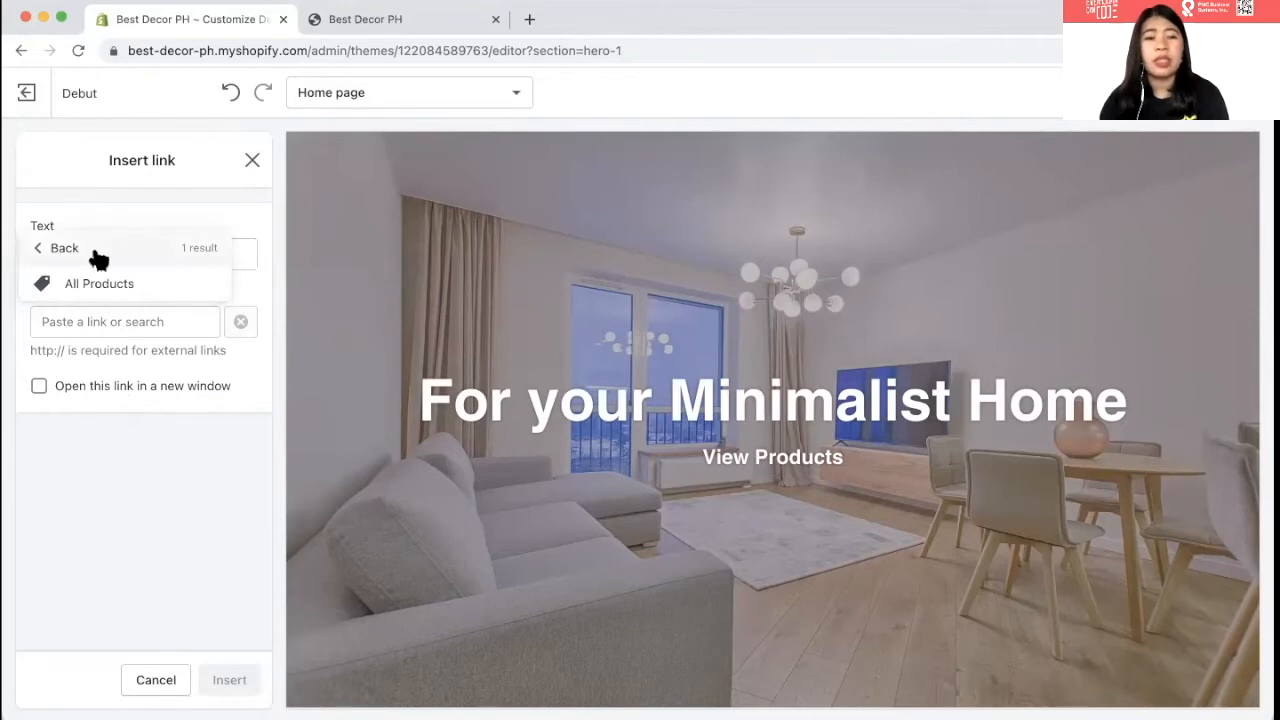
{"action": "left_click", "coordinate": [104, 285]}
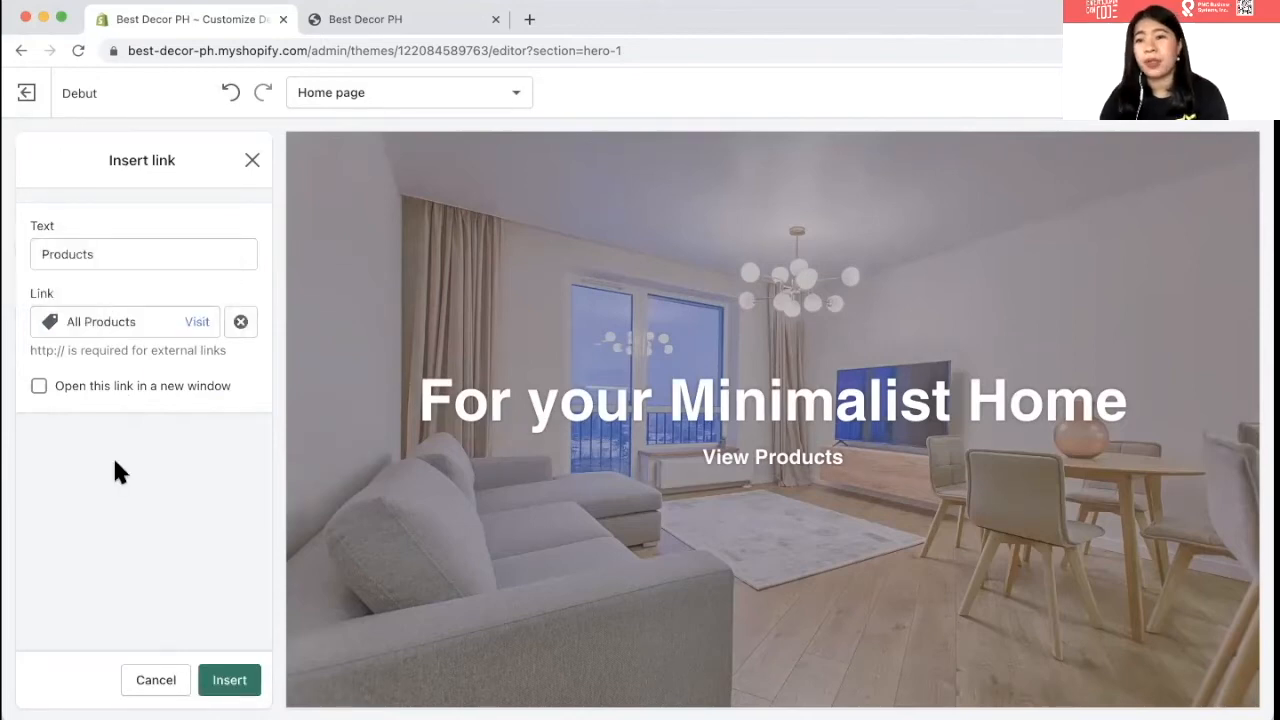
{"action": "left_click", "coordinate": [229, 682]}
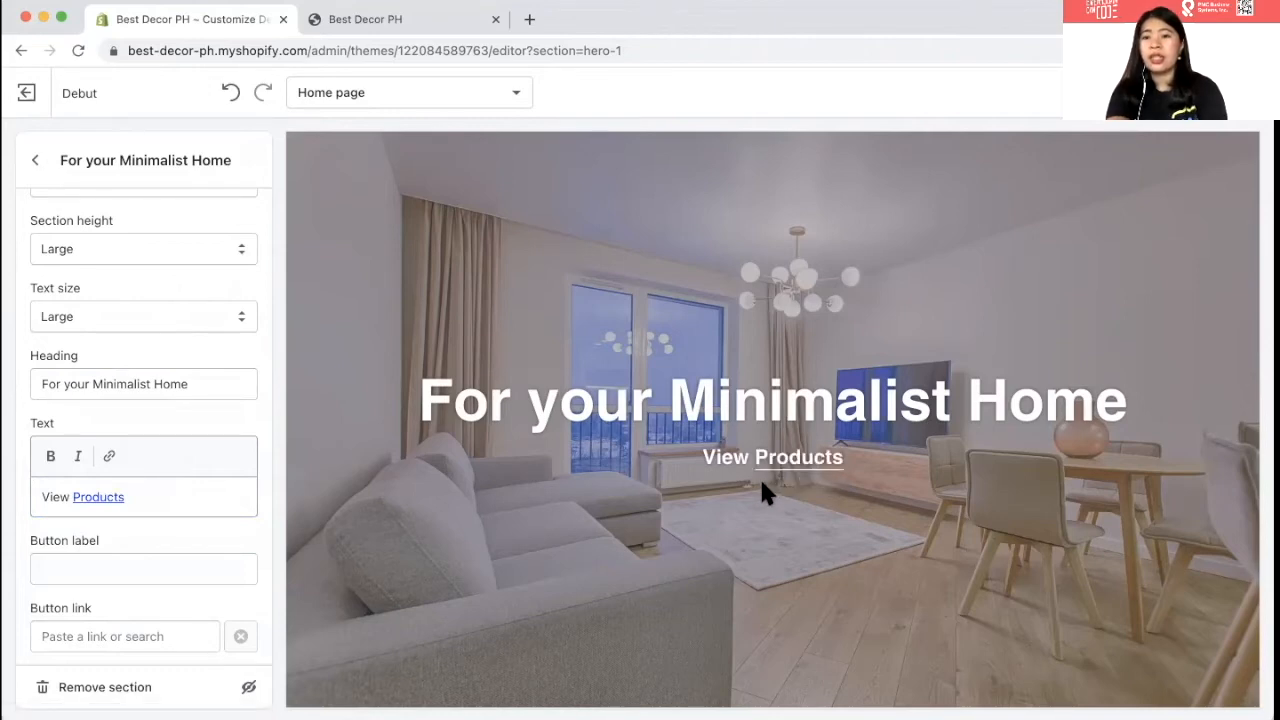
- Remove that link and instead link the whole 'View Products' line to All Products
{"action": "double_click", "coordinate": [52, 497]}
{"action": "triple_click", "coordinate": [48, 499]}
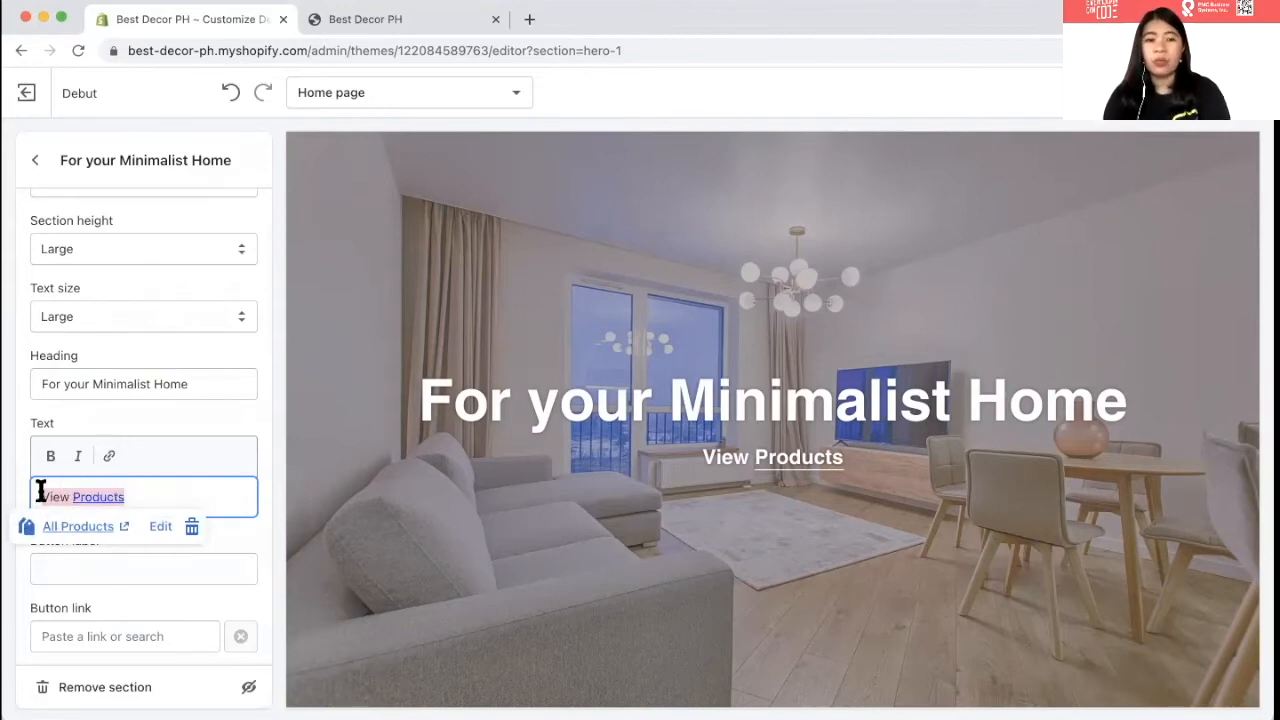
{"action": "left_click", "coordinate": [65, 530]}
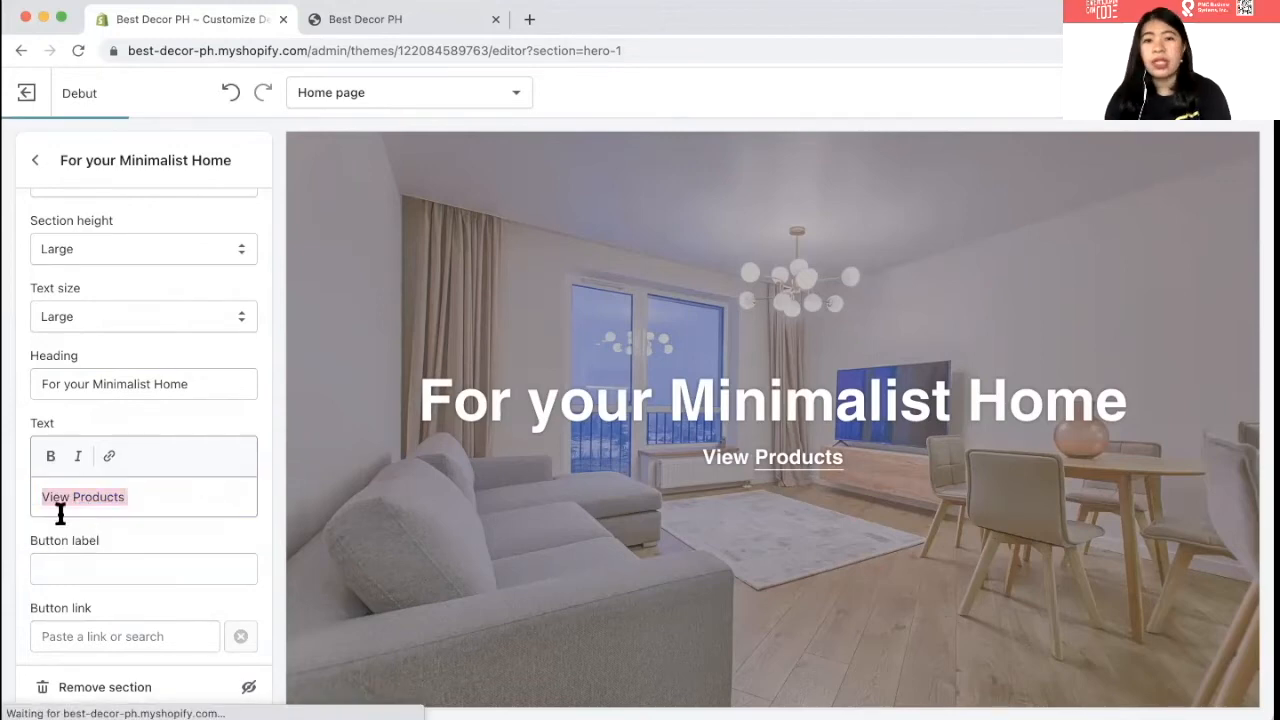
{"action": "left_click", "coordinate": [109, 463]}
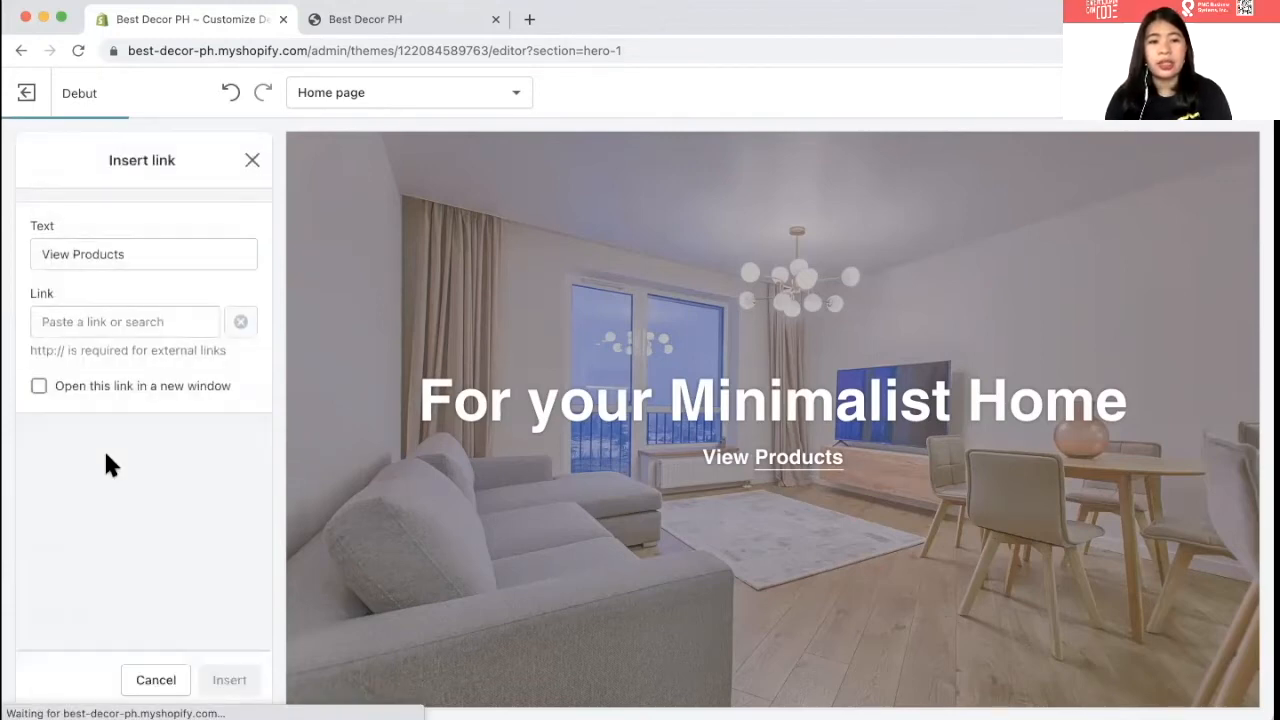
{"action": "left_click", "coordinate": [57, 314]}
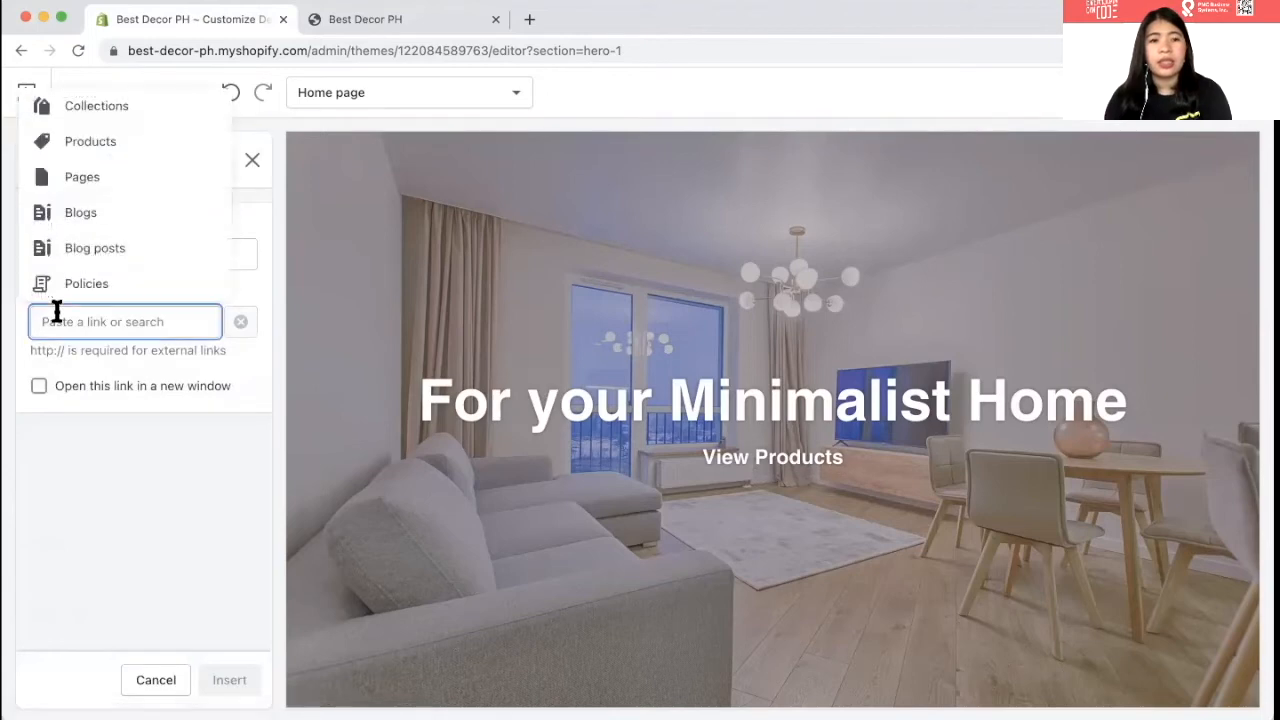
{"action": "left_click", "coordinate": [84, 150]}
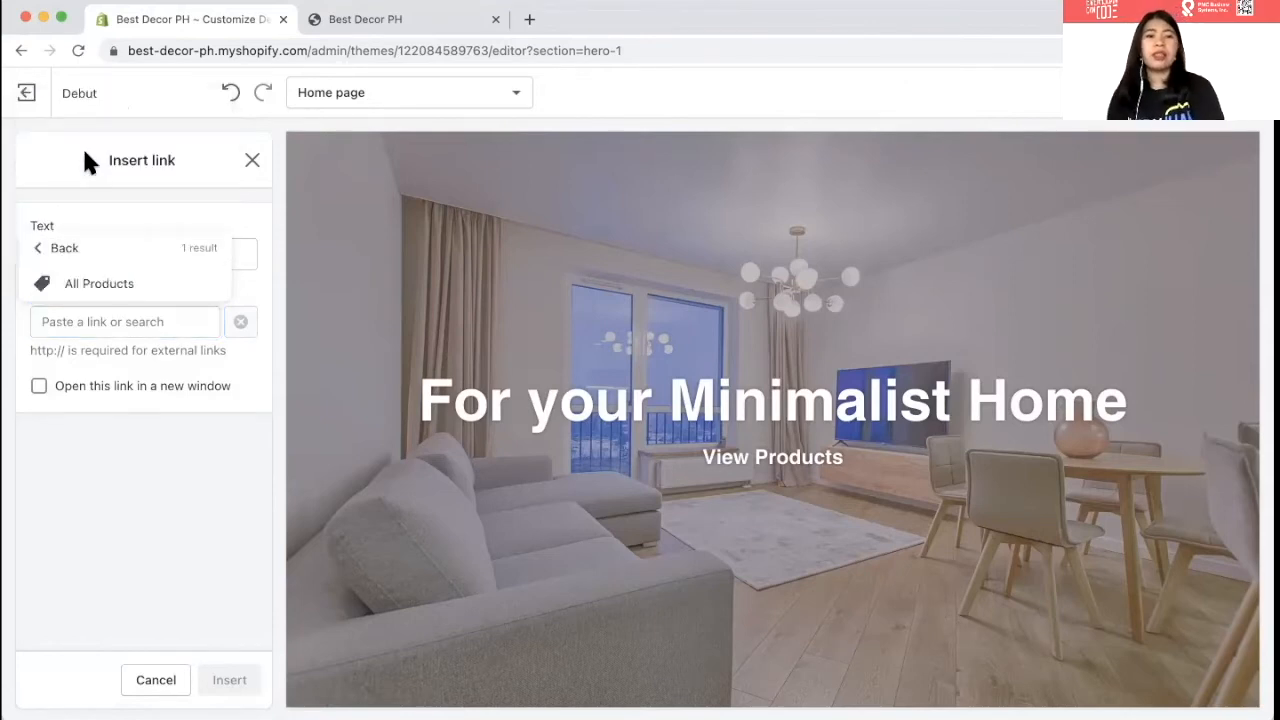
{"action": "left_click", "coordinate": [97, 284]}
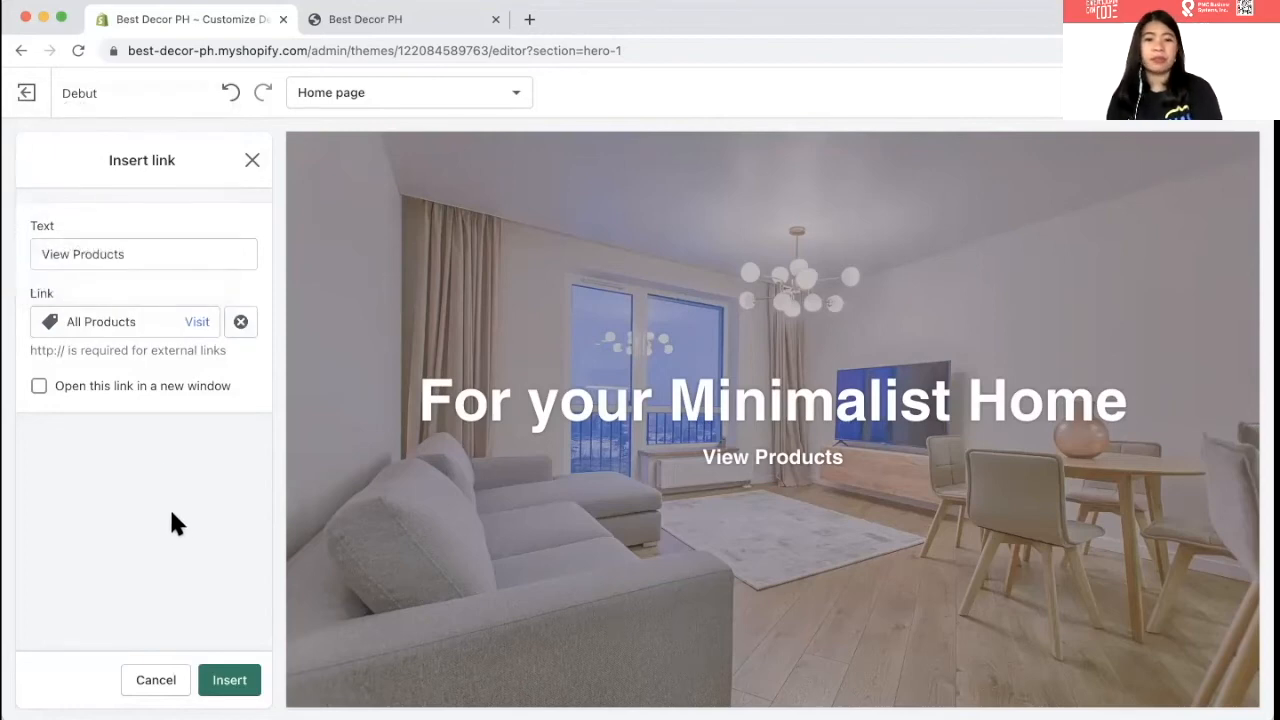
{"action": "left_click", "coordinate": [229, 679]}
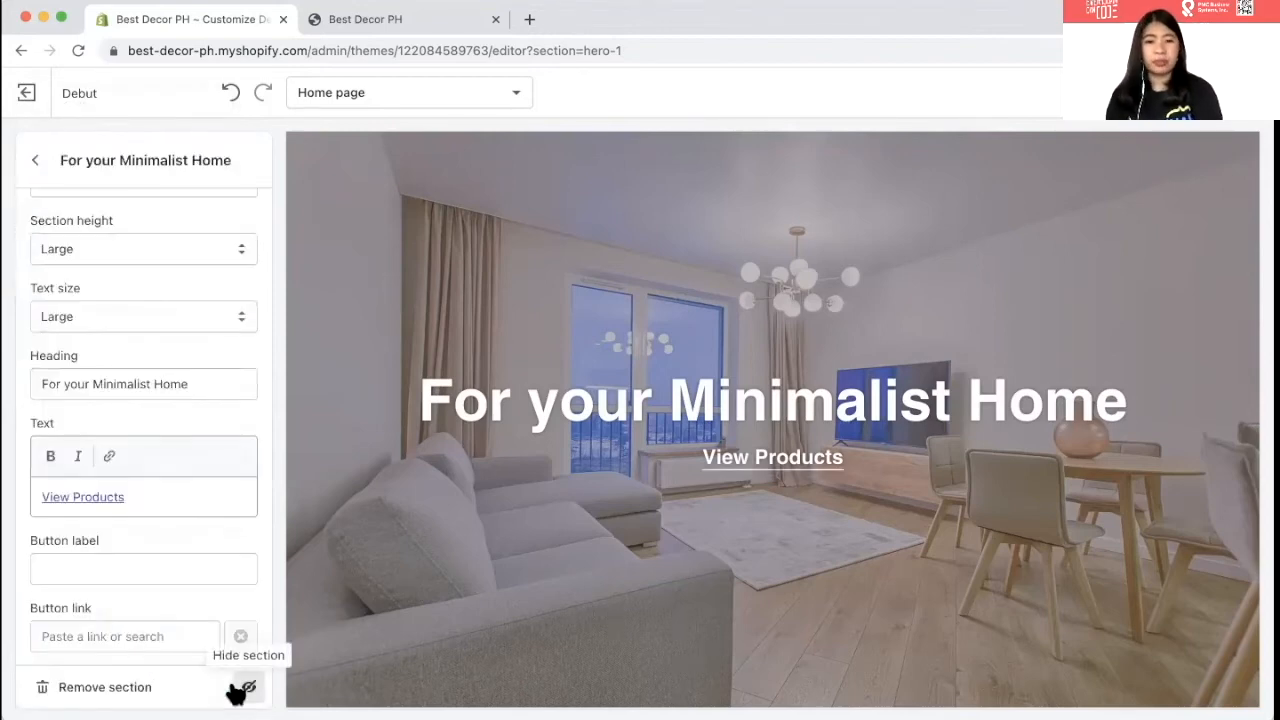
{"action": "left_click", "coordinate": [36, 160]}
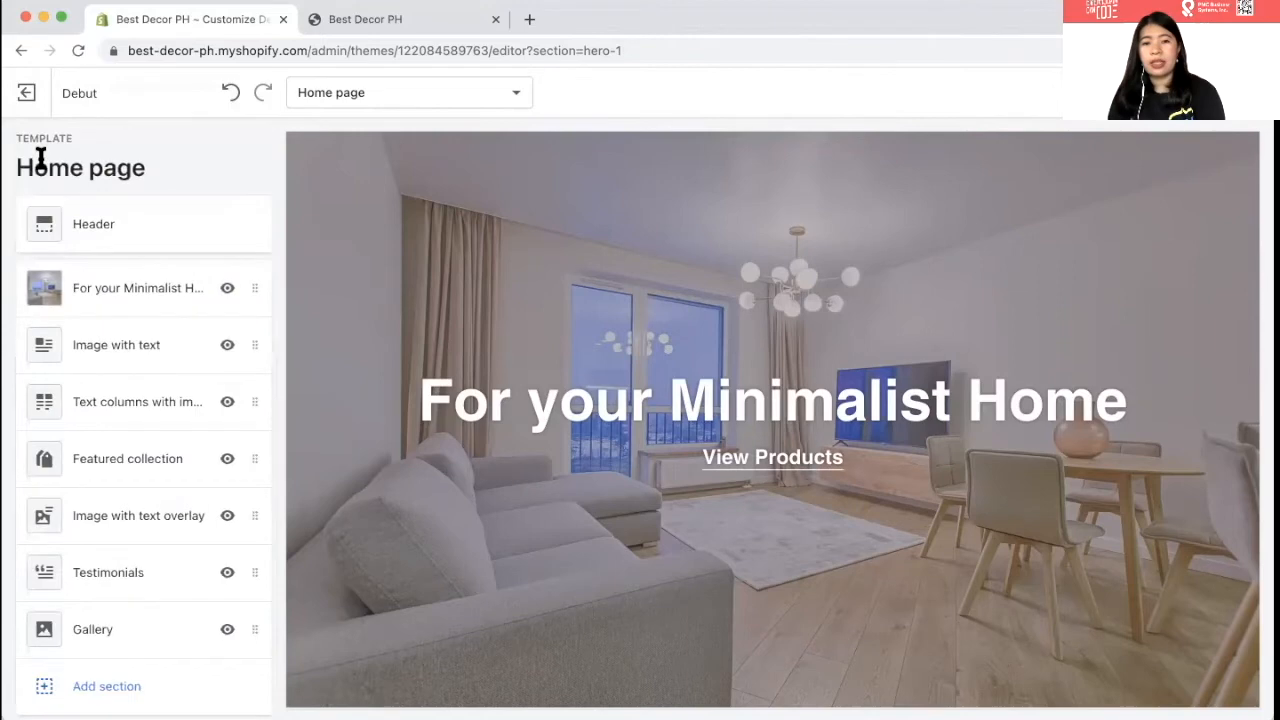
- Set the home page's Image with text section image to the bright bedroom photo from the library
{"action": "scroll", "coordinate": [611, 430], "scroll_direction": "down", "scroll_amount": 3}
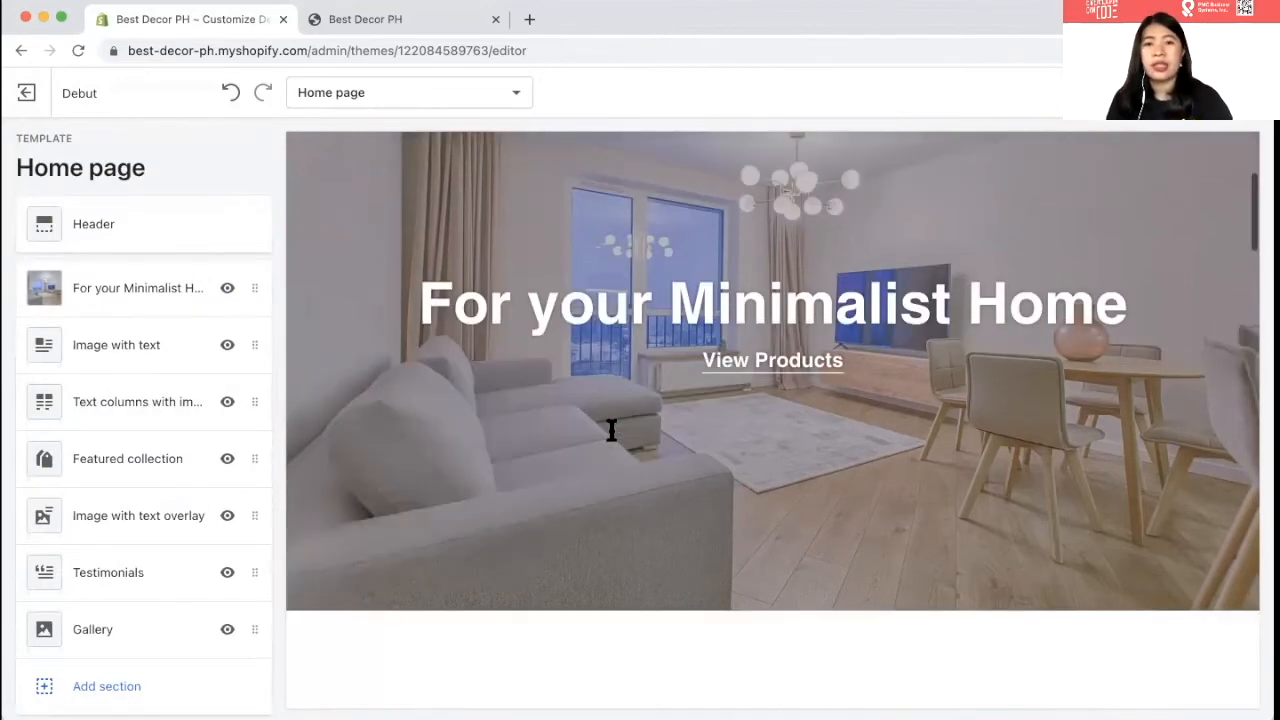
{"action": "scroll", "coordinate": [613, 510], "scroll_direction": "down", "scroll_amount": 3}
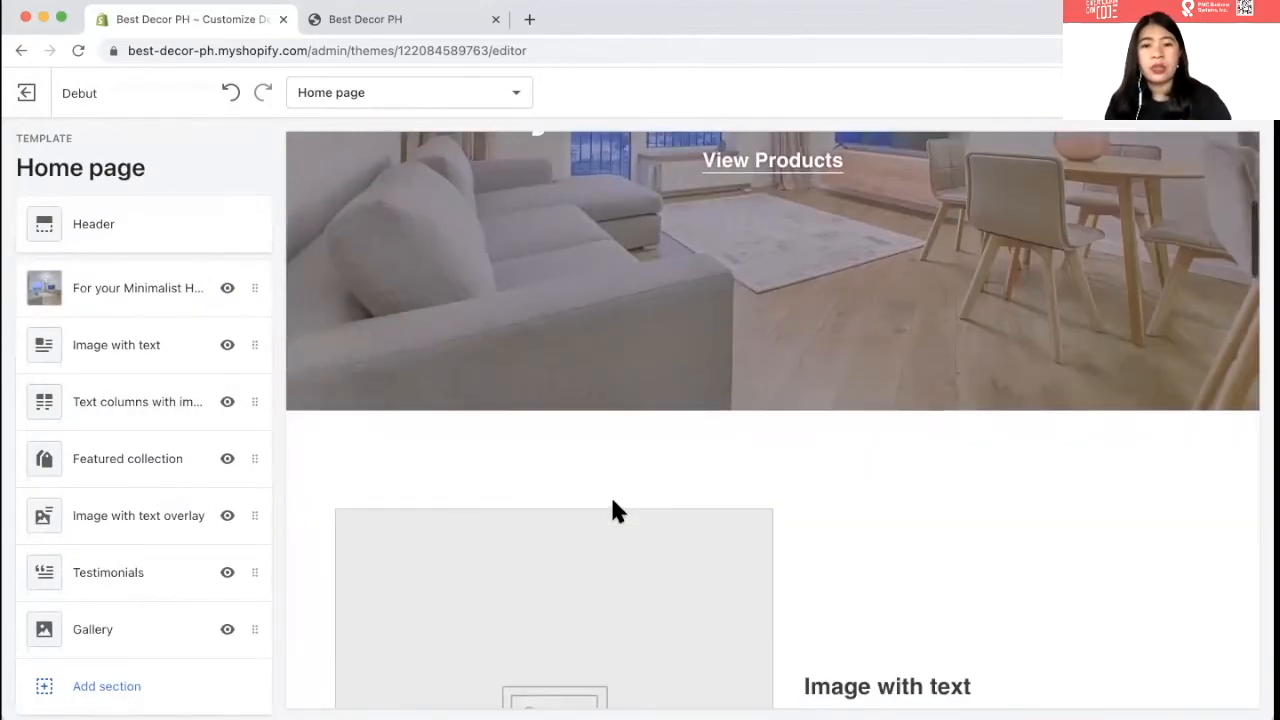
{"action": "scroll", "coordinate": [613, 510], "scroll_direction": "down", "scroll_amount": 5}
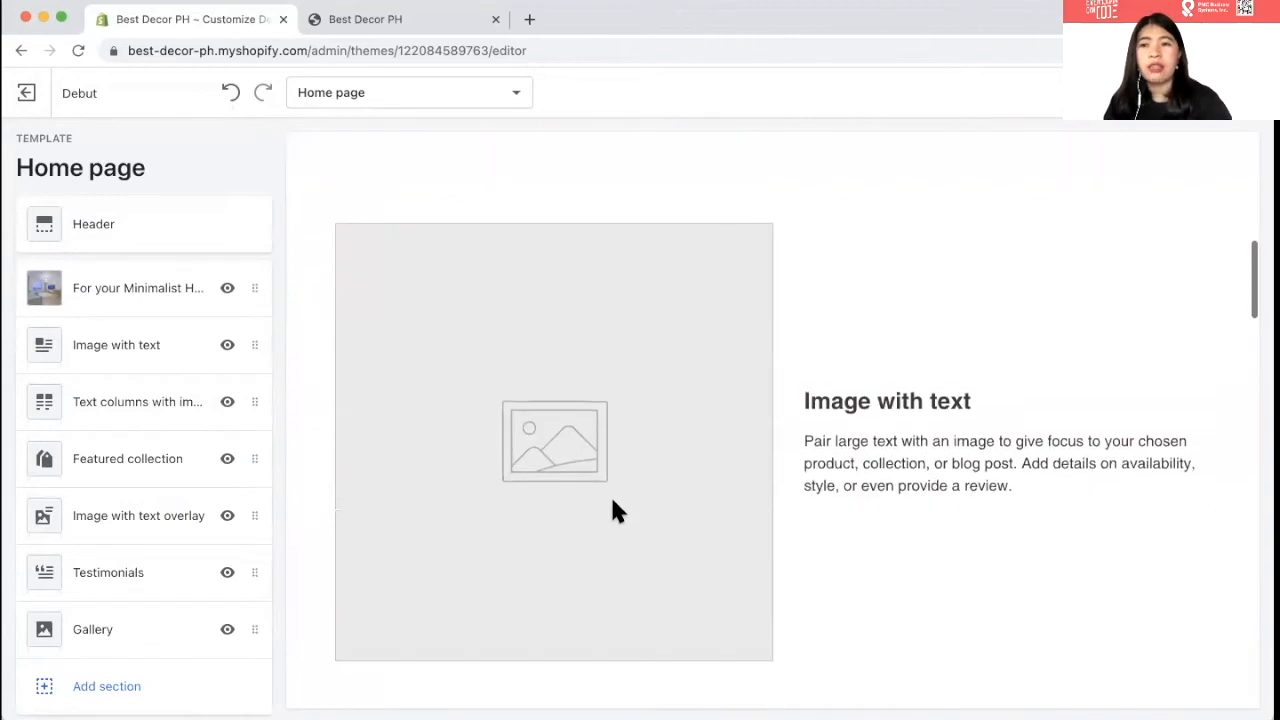
{"action": "left_click", "coordinate": [86, 357]}
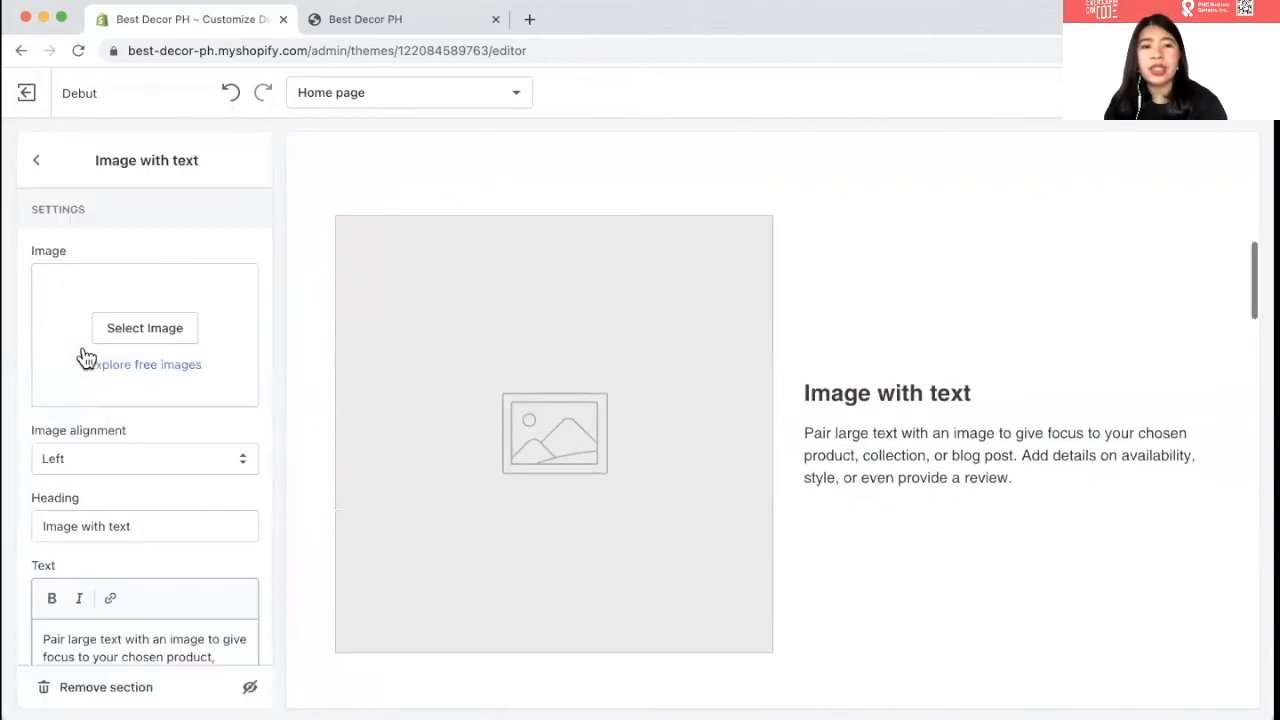
{"action": "left_click", "coordinate": [115, 339]}
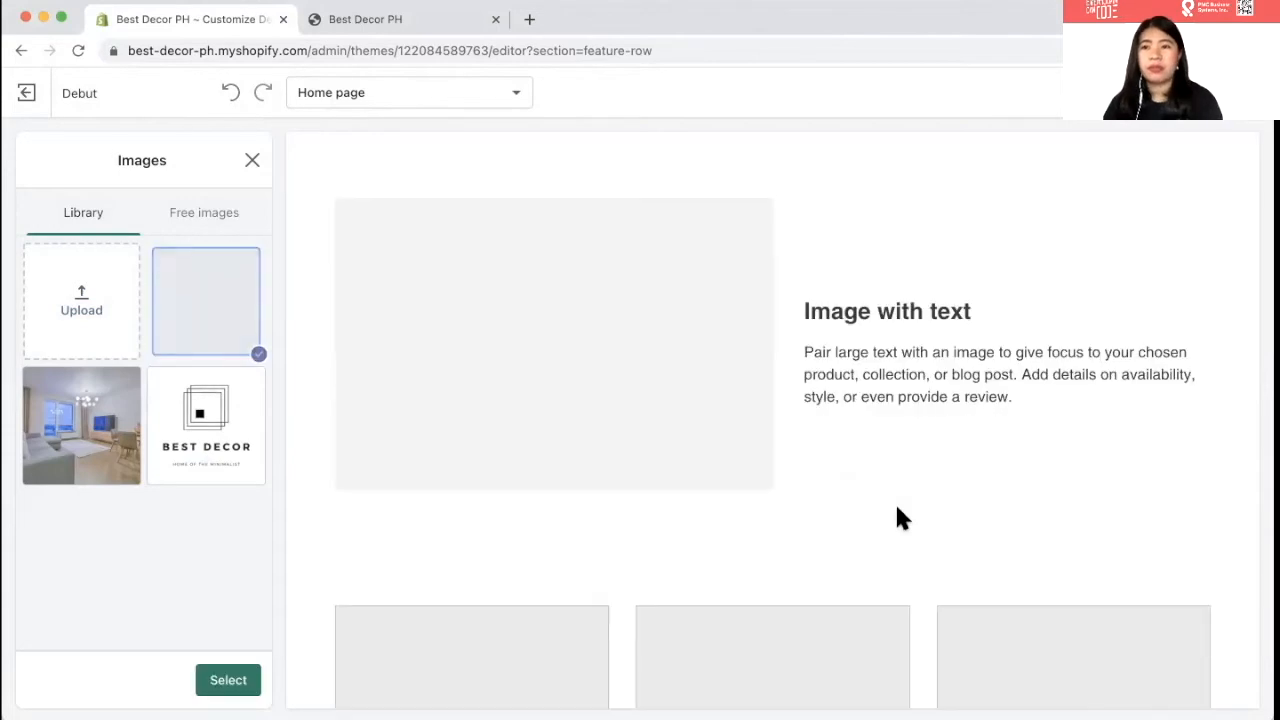
{"action": "left_click", "coordinate": [228, 682]}
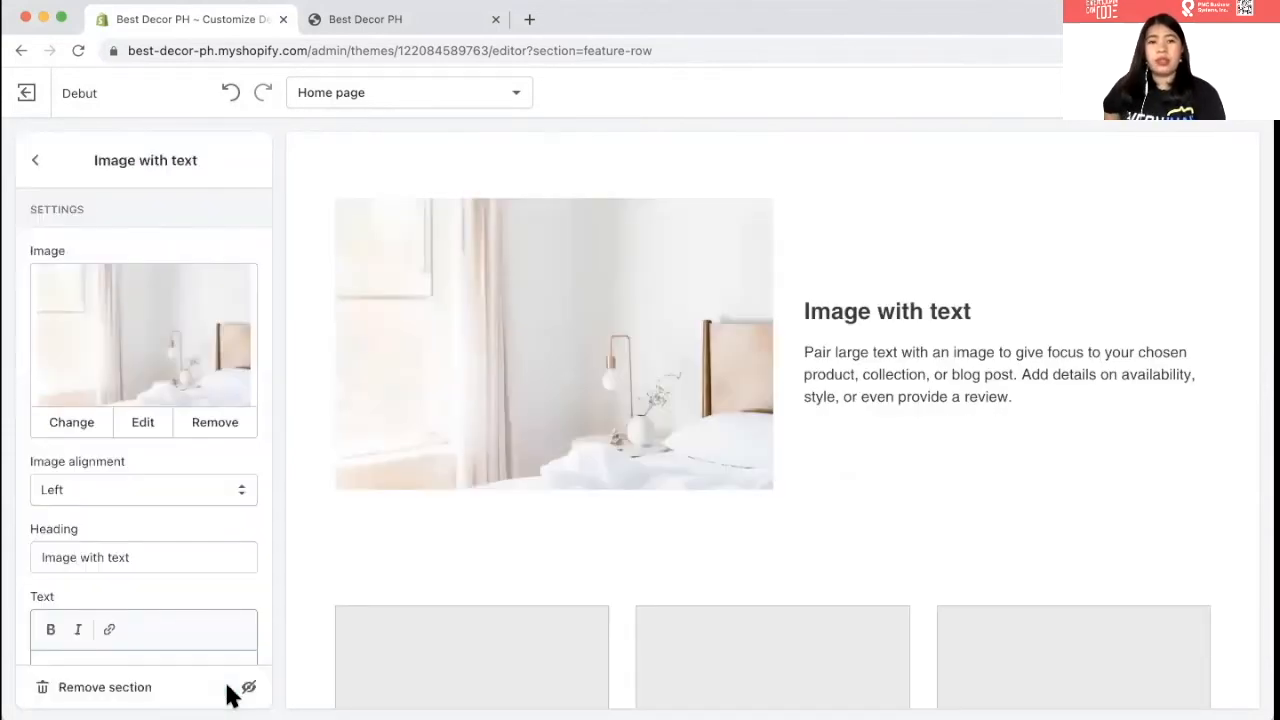
- Change the section heading to 'There is no place like home'
{"action": "scroll", "coordinate": [666, 428], "scroll_direction": "up", "scroll_amount": 5}
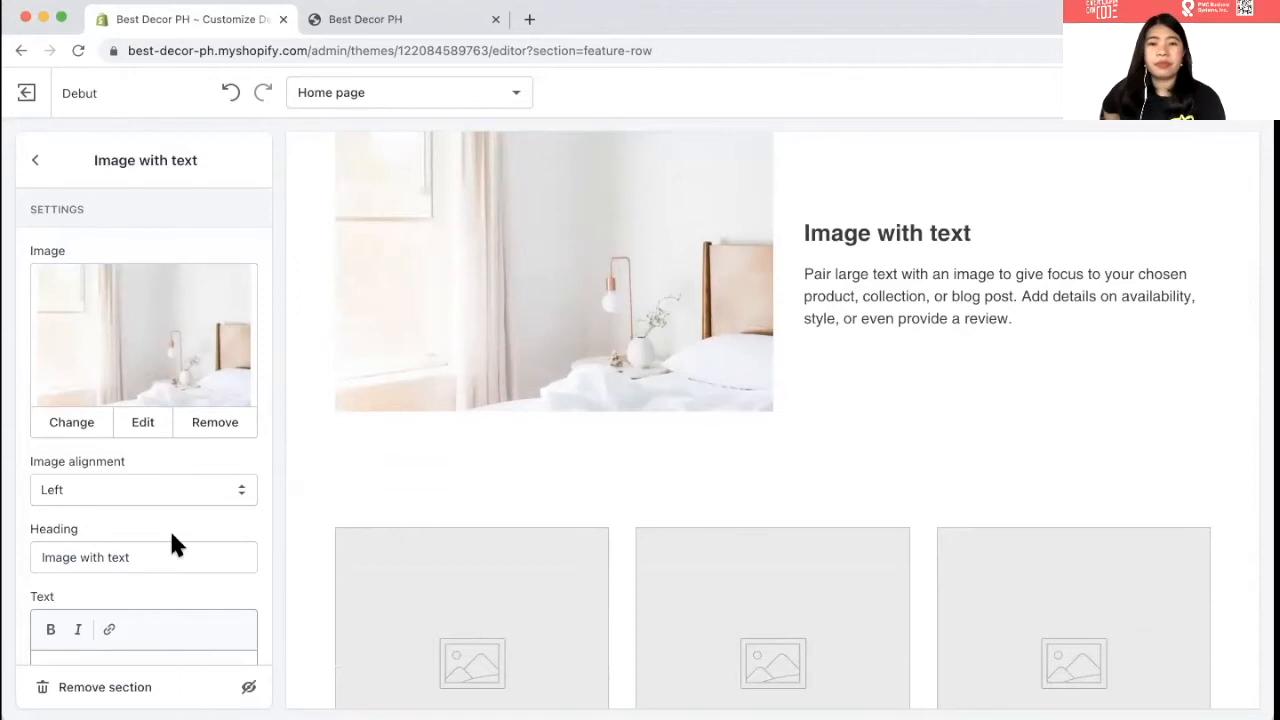
{"action": "triple_click", "coordinate": [171, 557]}
{"action": "type", "text": "There is no place lieke"}
{"action": "key", "text": "BackSpace"}
{"action": "key", "text": "BackSpace"}
{"action": "key", "text": "BackSpace"}
{"action": "type", "text": "e"}
{"action": "key", "text": "BackSpace"}
{"action": "type", "text": "ke ho"}
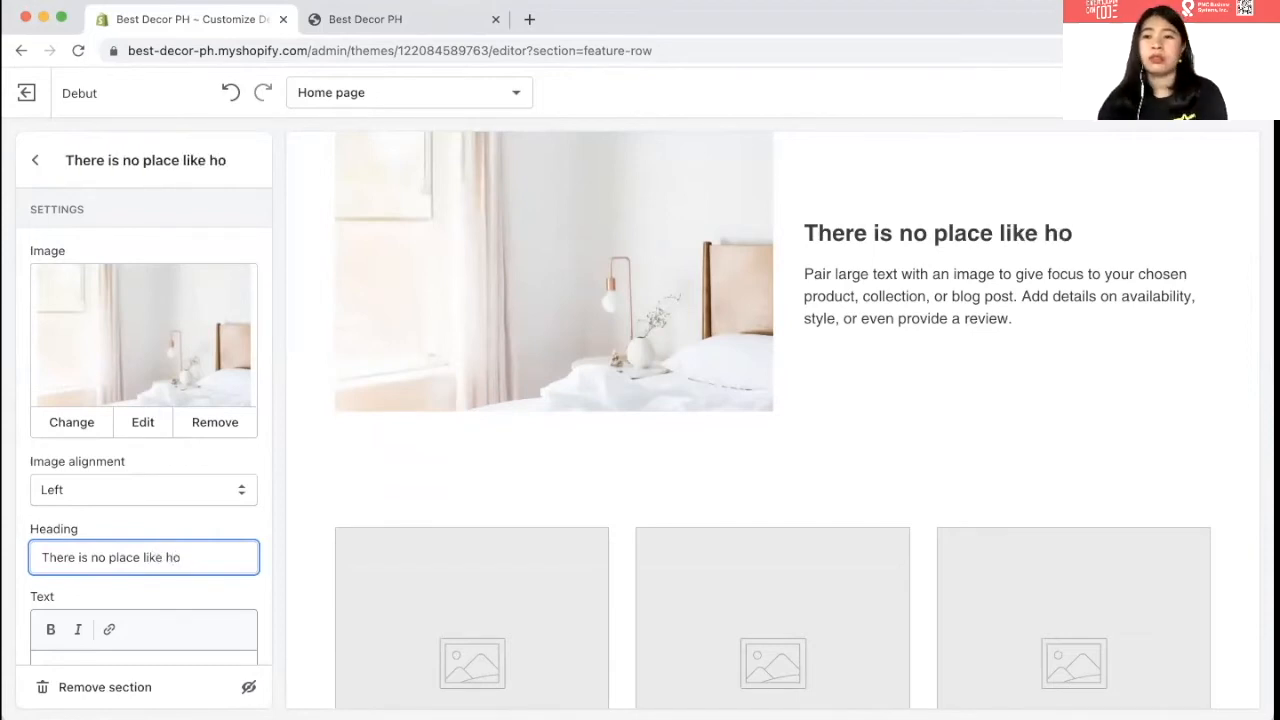
{"action": "type", "text": "mr"}
{"action": "key", "text": "BackSpace"}
{"action": "type", "text": "e"}
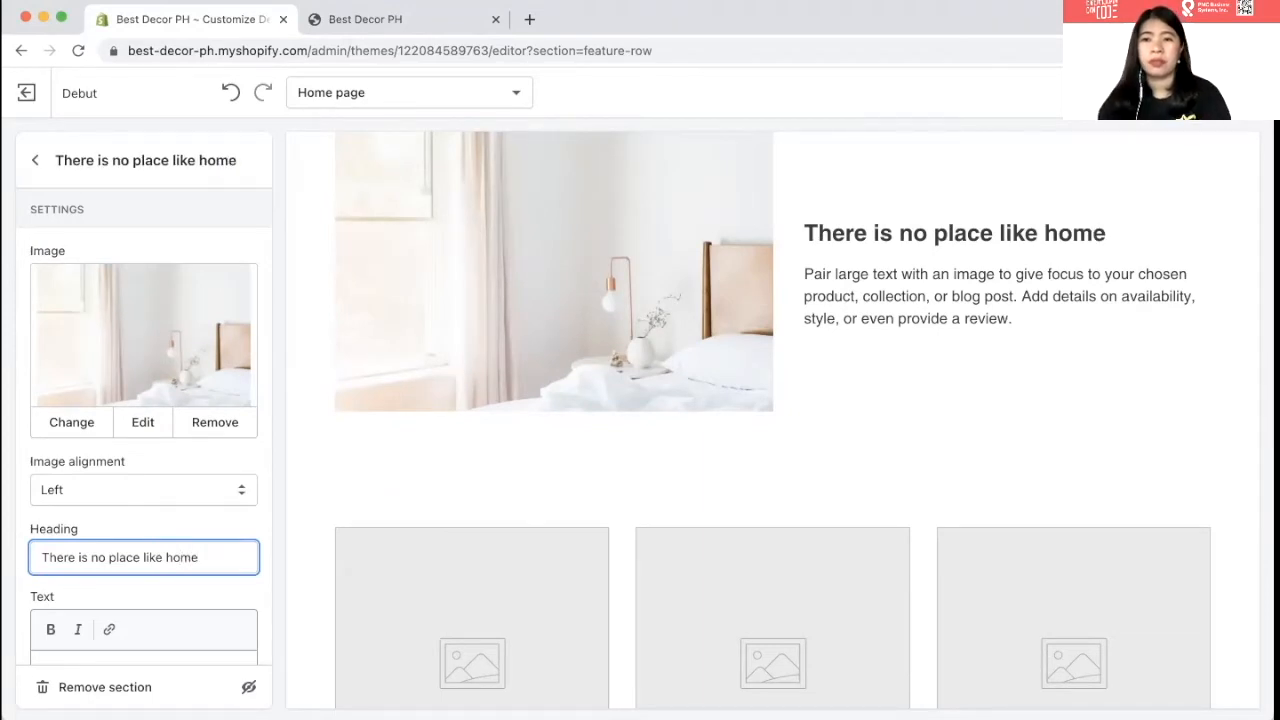
- Replace the placeholder paragraph with 'Shop now'
{"action": "scroll", "coordinate": [48, 567], "scroll_direction": "down", "scroll_amount": 4}
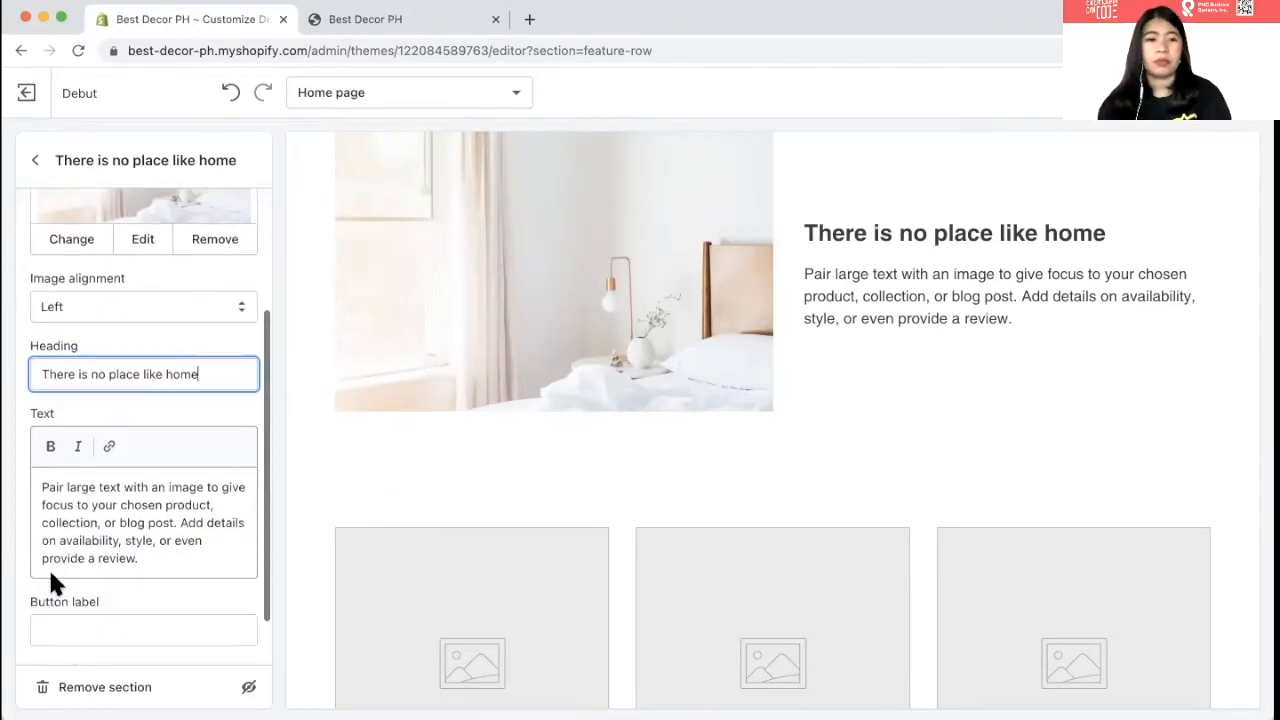
{"action": "triple_click", "coordinate": [78, 470]}
{"action": "key", "text": "BackSpace"}
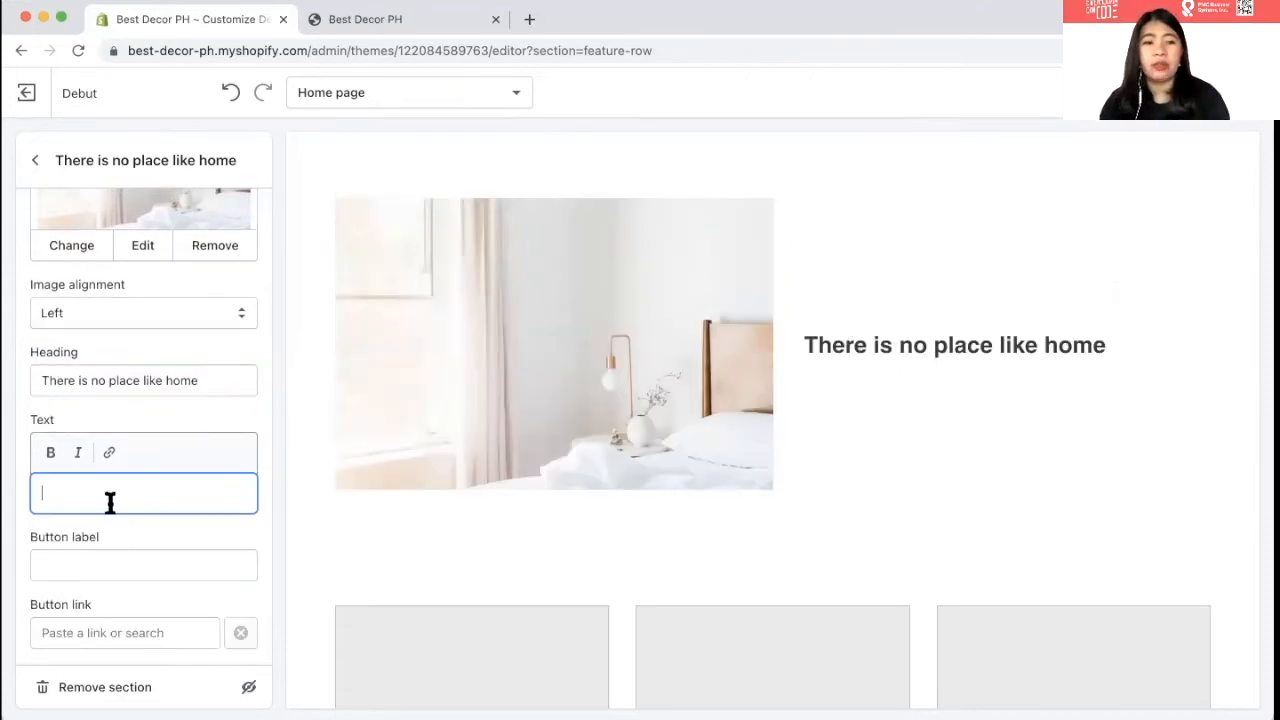
{"action": "type", "text": "Shop now"}
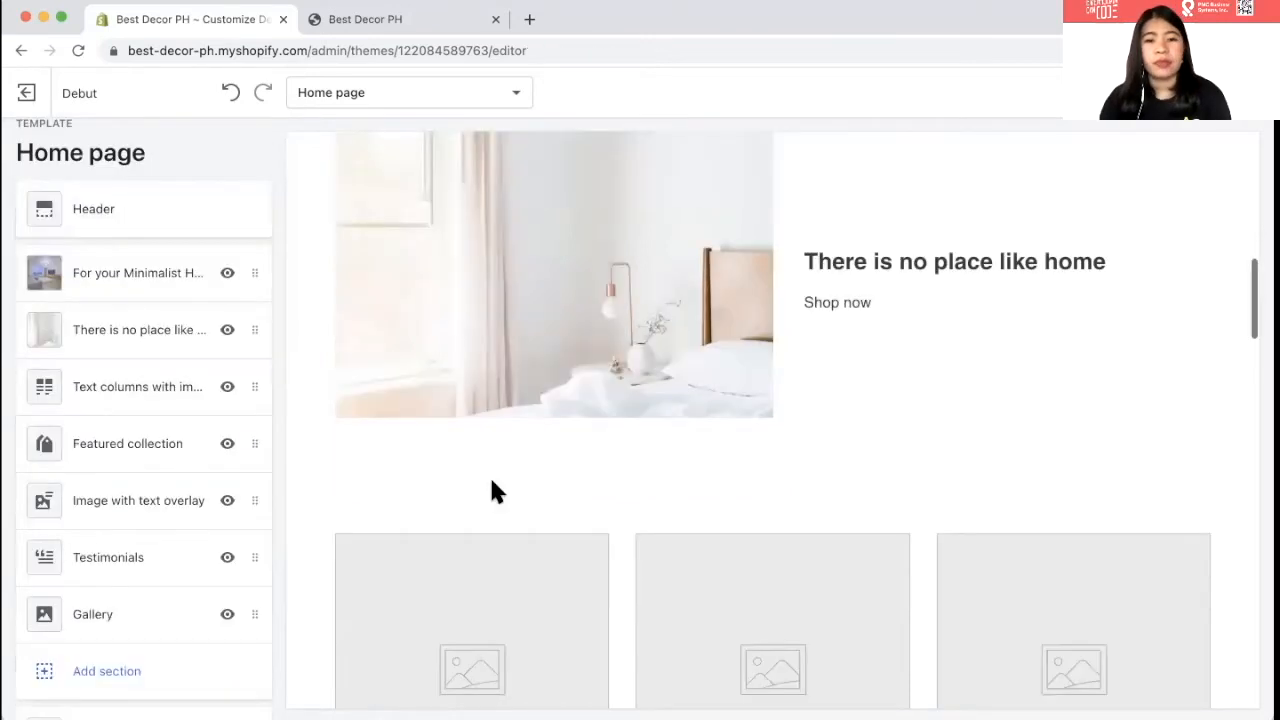
{"action": "scroll", "coordinate": [489, 474], "scroll_direction": "down", "scroll_amount": 2}
- Inspect the Text columns with images section's first column, then delete the whole section
{"action": "left_click", "coordinate": [114, 392]}
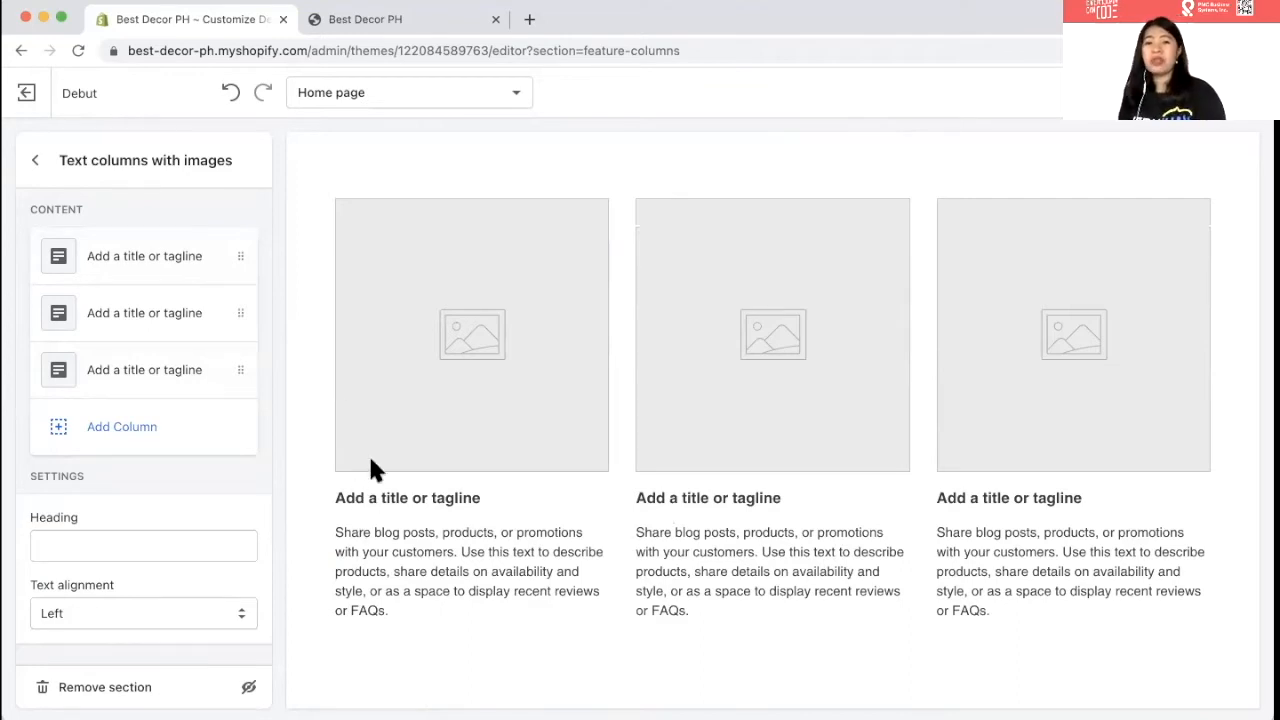
{"action": "left_click", "coordinate": [390, 498]}
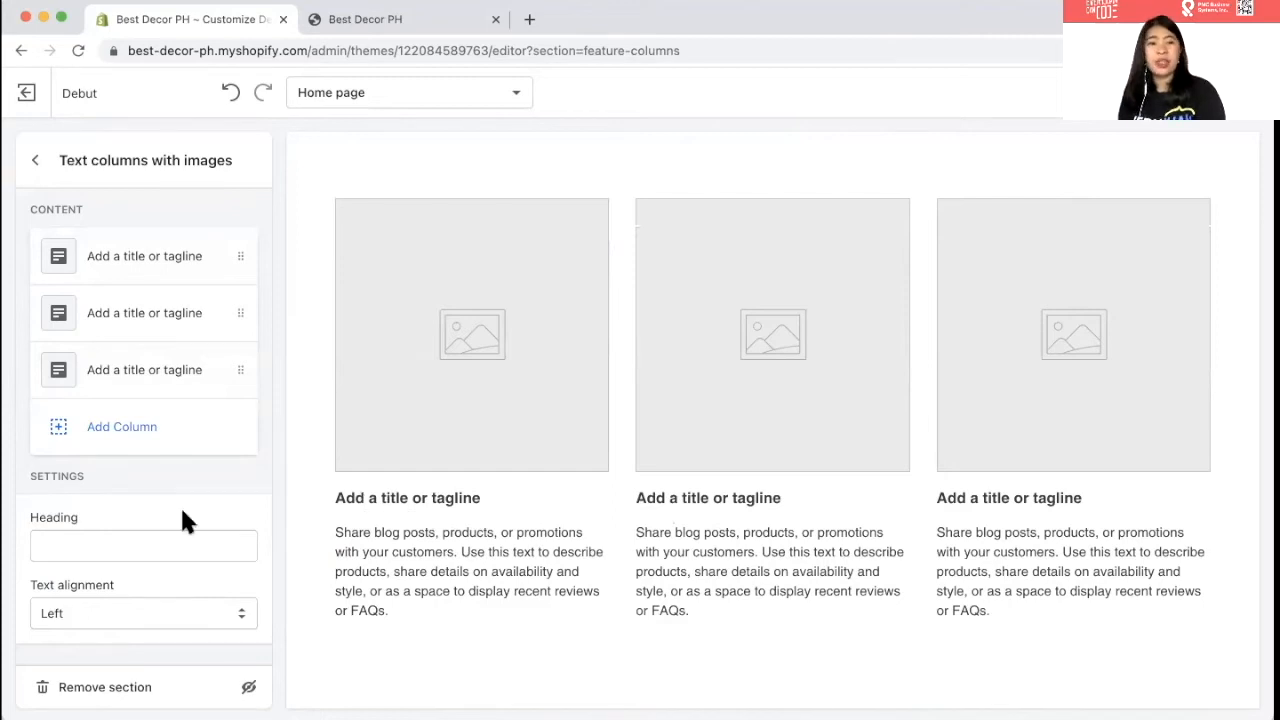
{"action": "scroll", "coordinate": [134, 494], "scroll_direction": "down", "scroll_amount": 3}
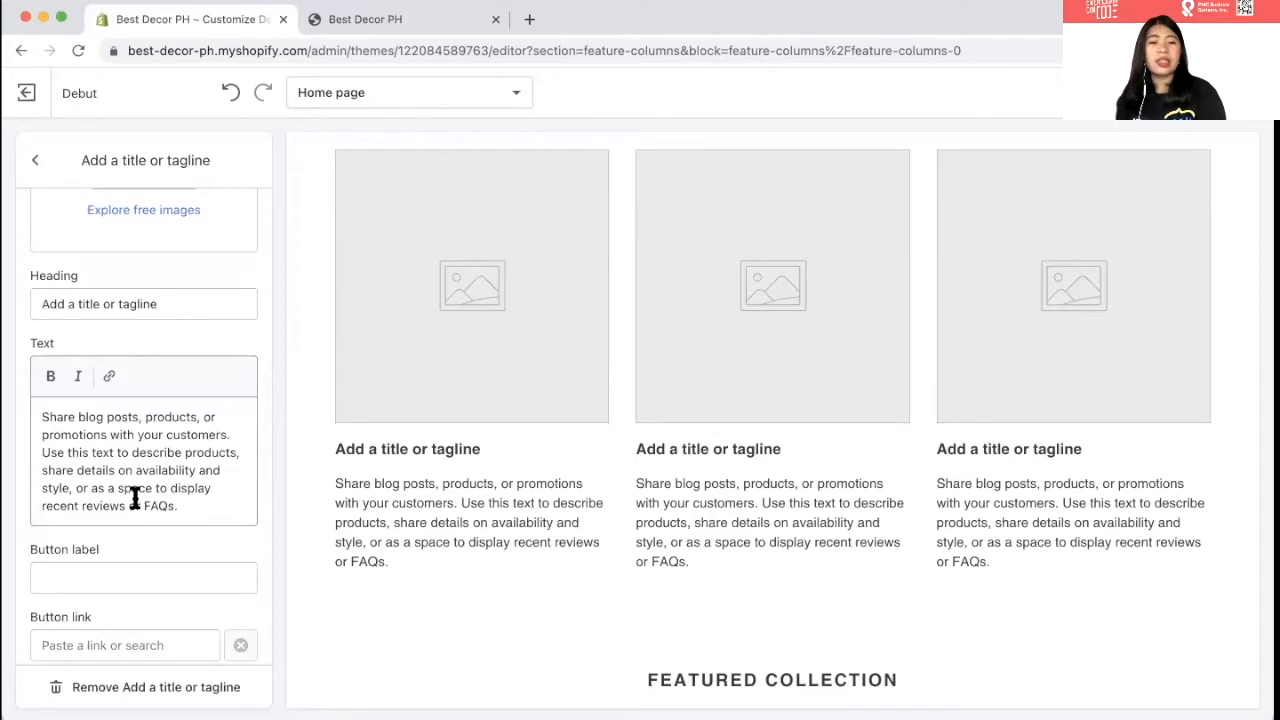
{"action": "scroll", "coordinate": [134, 494], "scroll_direction": "up", "scroll_amount": 3}
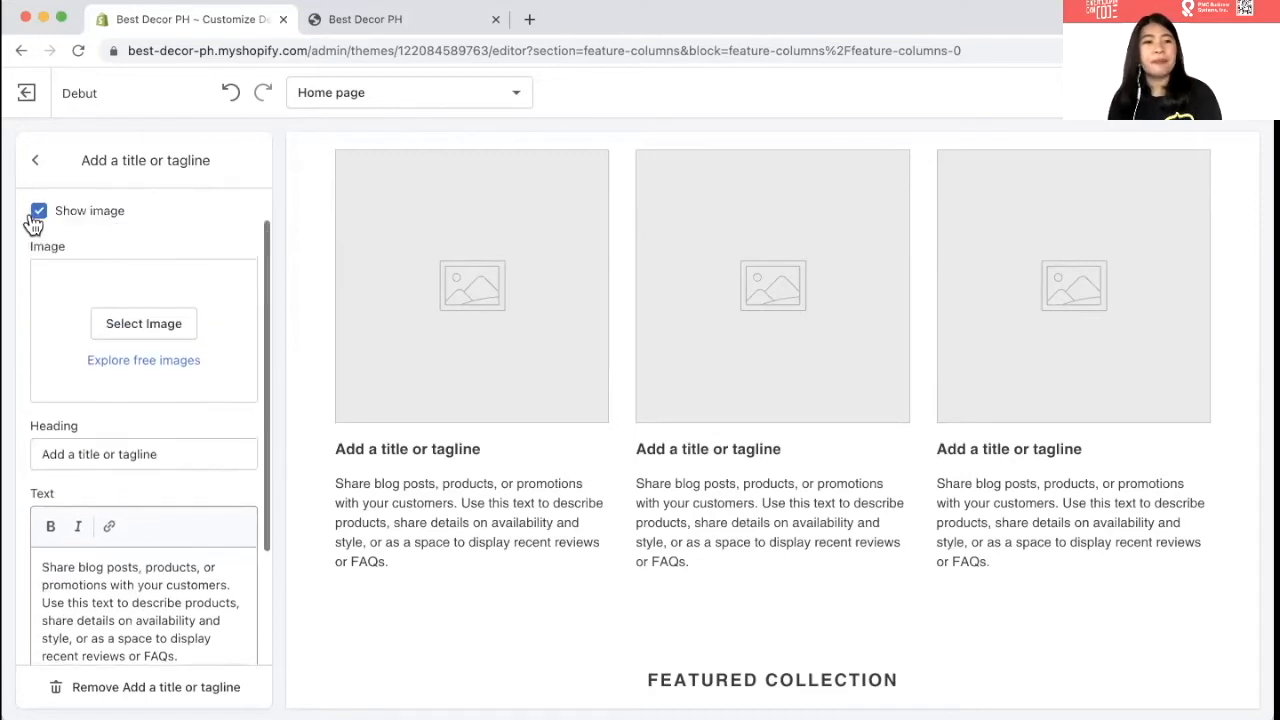
{"action": "left_click", "coordinate": [42, 162]}
{"action": "scroll", "coordinate": [90, 270], "scroll_direction": "down", "scroll_amount": 1}
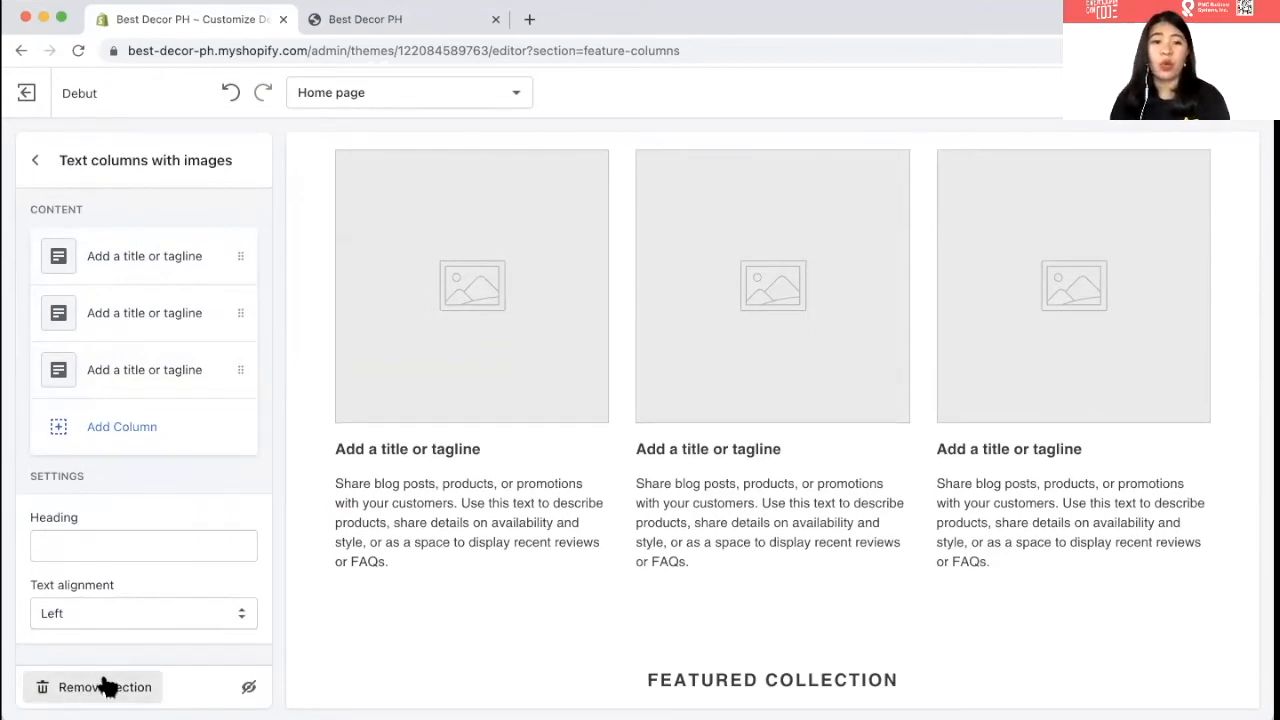
{"action": "left_click", "coordinate": [107, 687]}
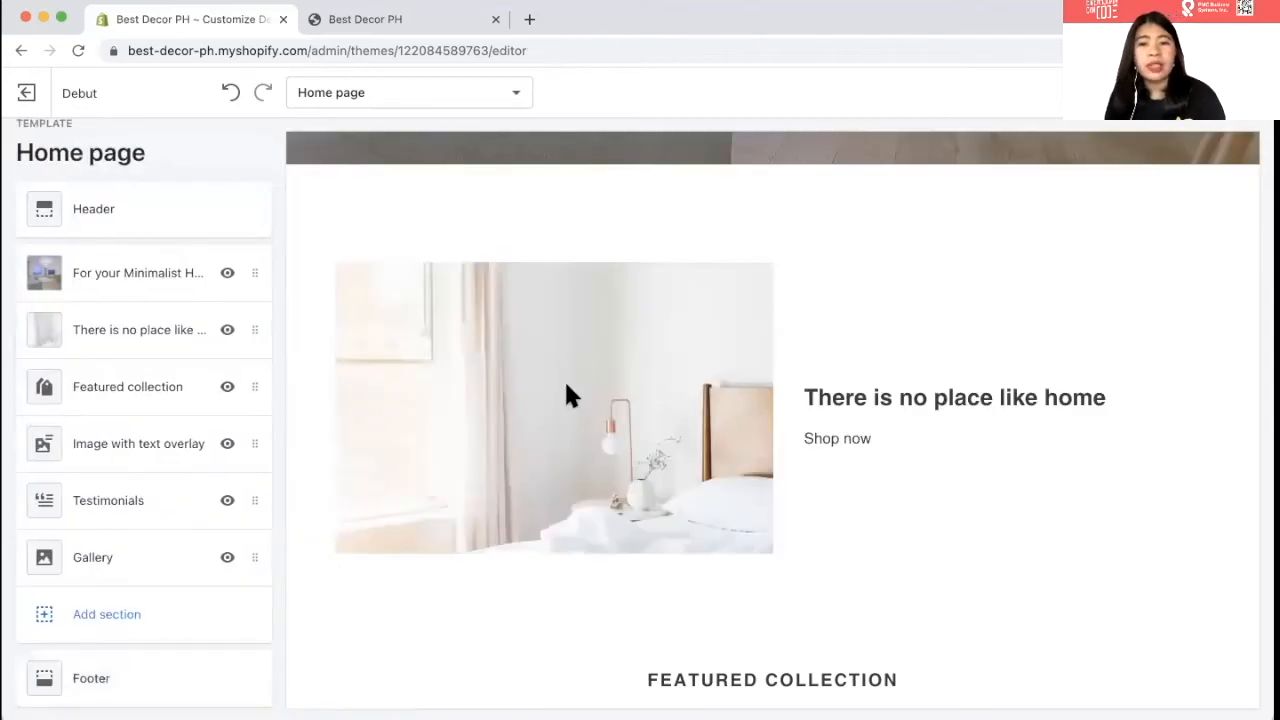
- Check the Featured collection section's settings and return to the Home page section list
{"action": "scroll", "coordinate": [566, 393], "scroll_direction": "down", "scroll_amount": 3}
{"action": "scroll", "coordinate": [580, 477], "scroll_direction": "down", "scroll_amount": 2}
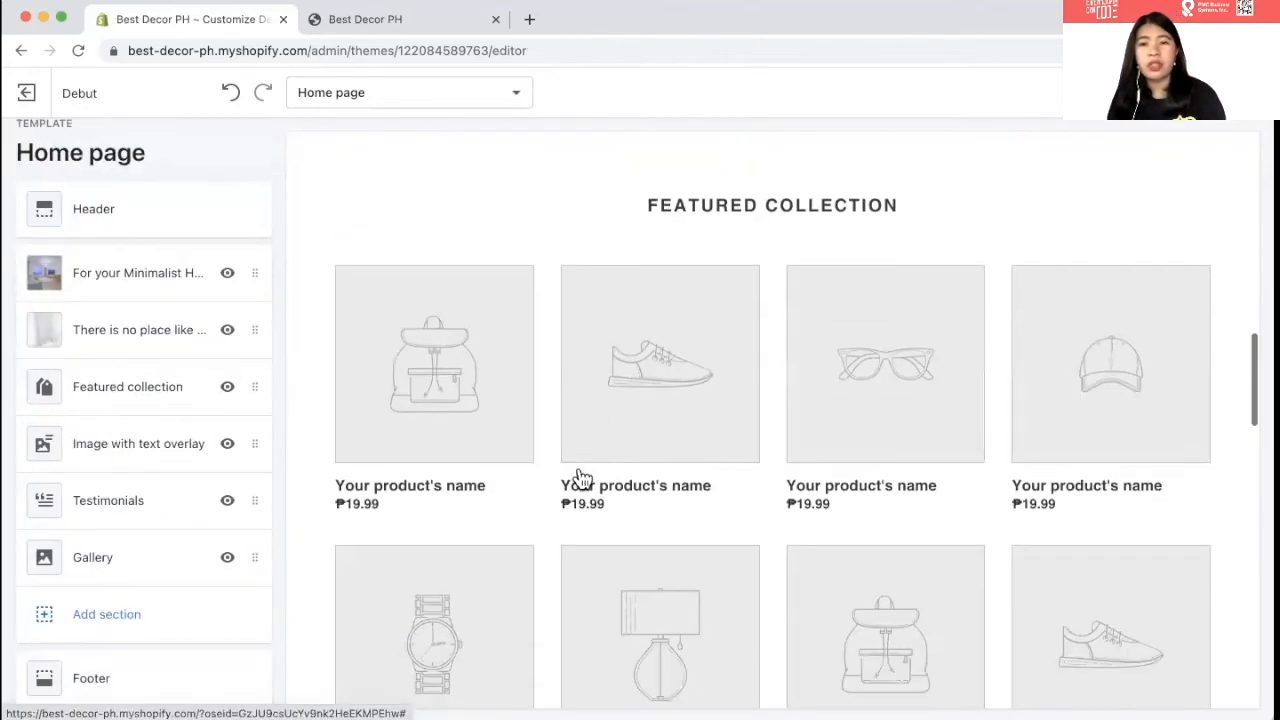
{"action": "left_click", "coordinate": [118, 398]}
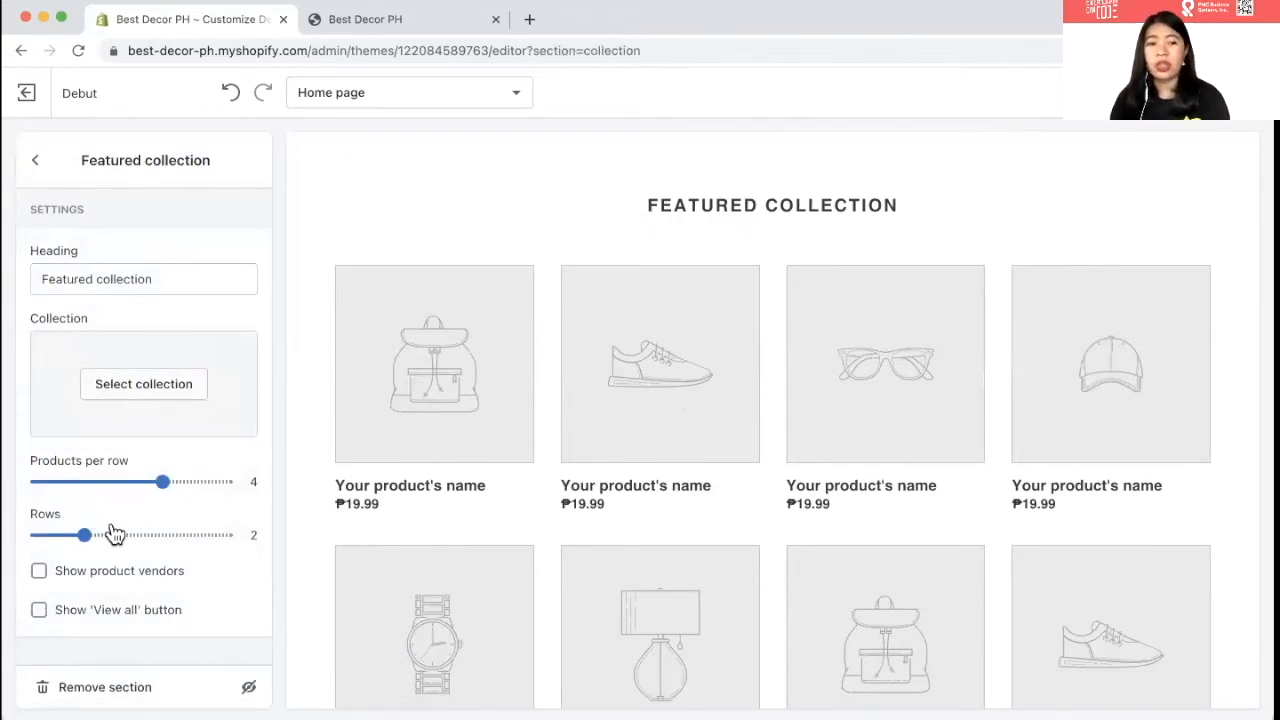
{"action": "left_click", "coordinate": [35, 165]}
{"action": "scroll", "coordinate": [134, 531], "scroll_direction": "down", "scroll_amount": 3}
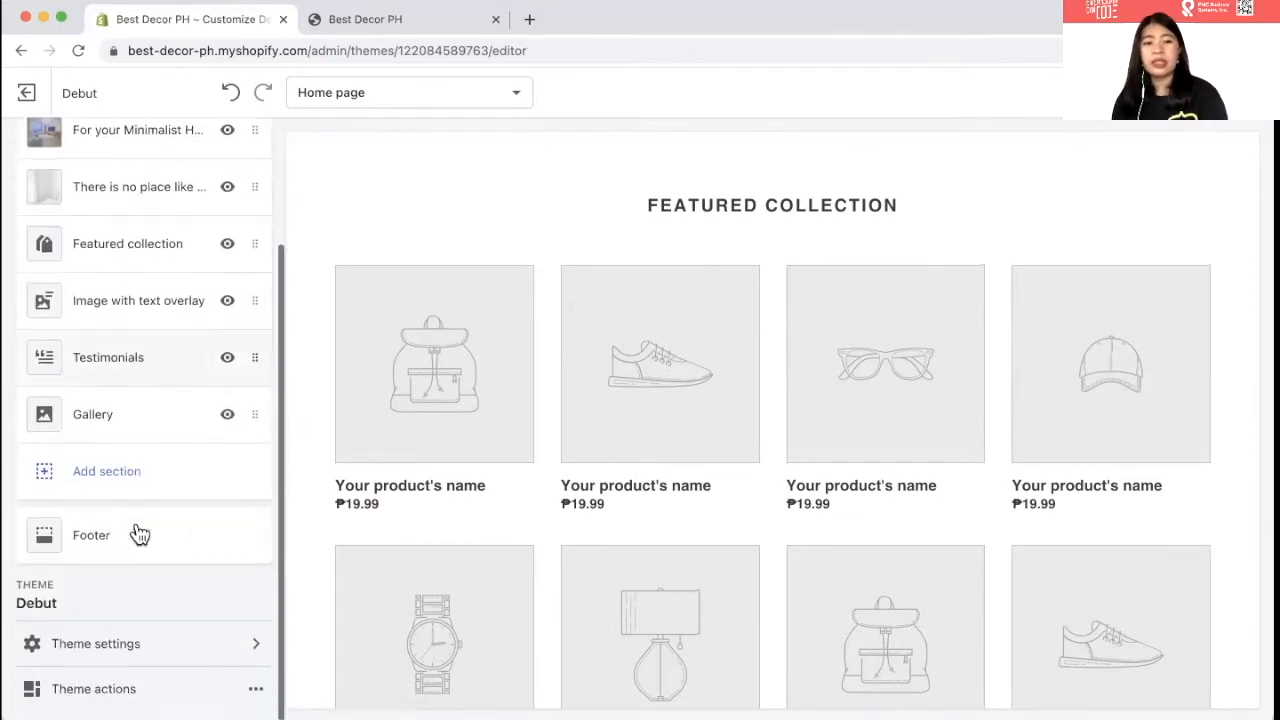
{"action": "scroll", "coordinate": [140, 535], "scroll_direction": "up", "scroll_amount": 3}
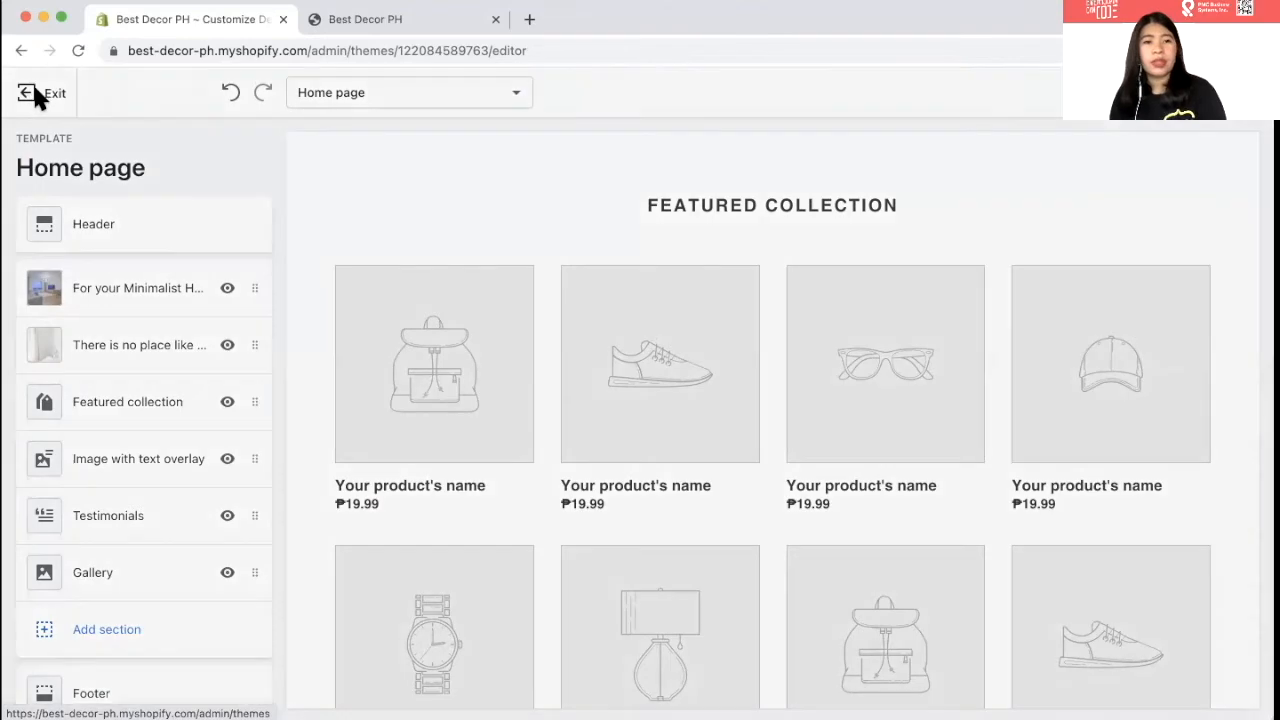
- Stay in the editor past the unsaved-changes warning and switch to the Best Decor PH storefront tab
{"action": "left_click", "coordinate": [32, 93]}
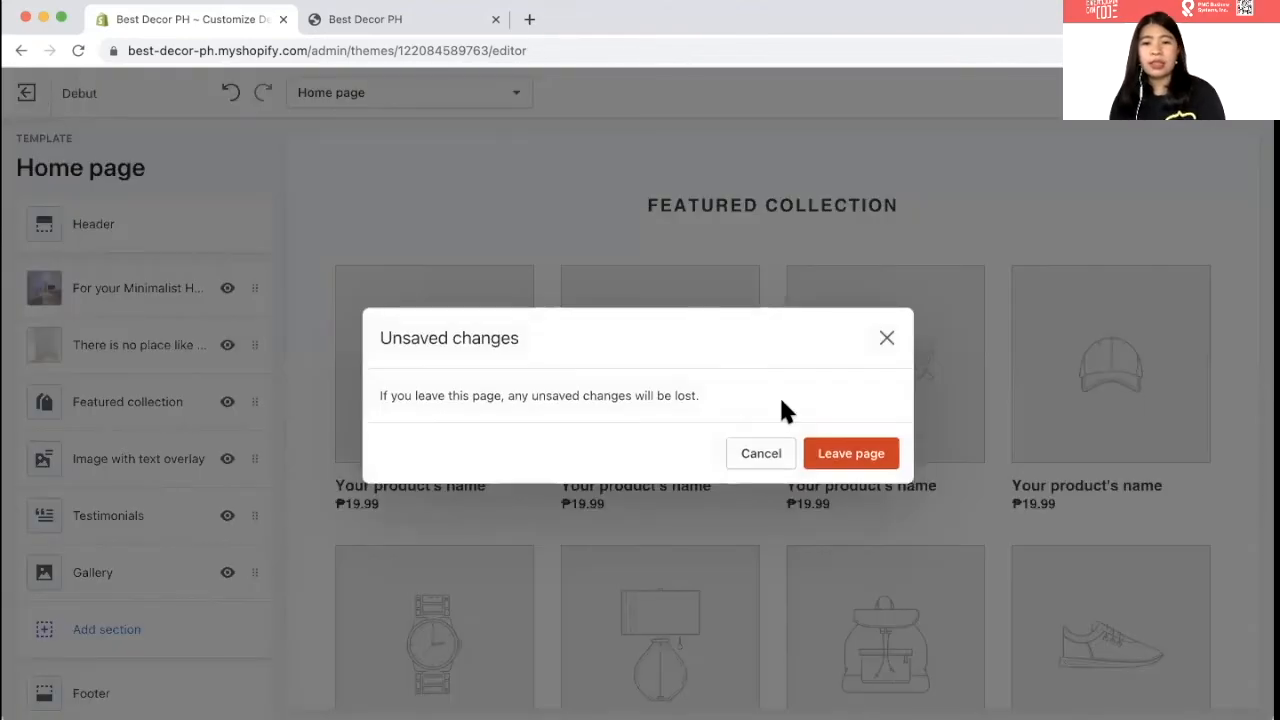
{"action": "left_click", "coordinate": [886, 340]}
{"action": "scroll", "coordinate": [789, 309], "scroll_direction": "up", "scroll_amount": 5}
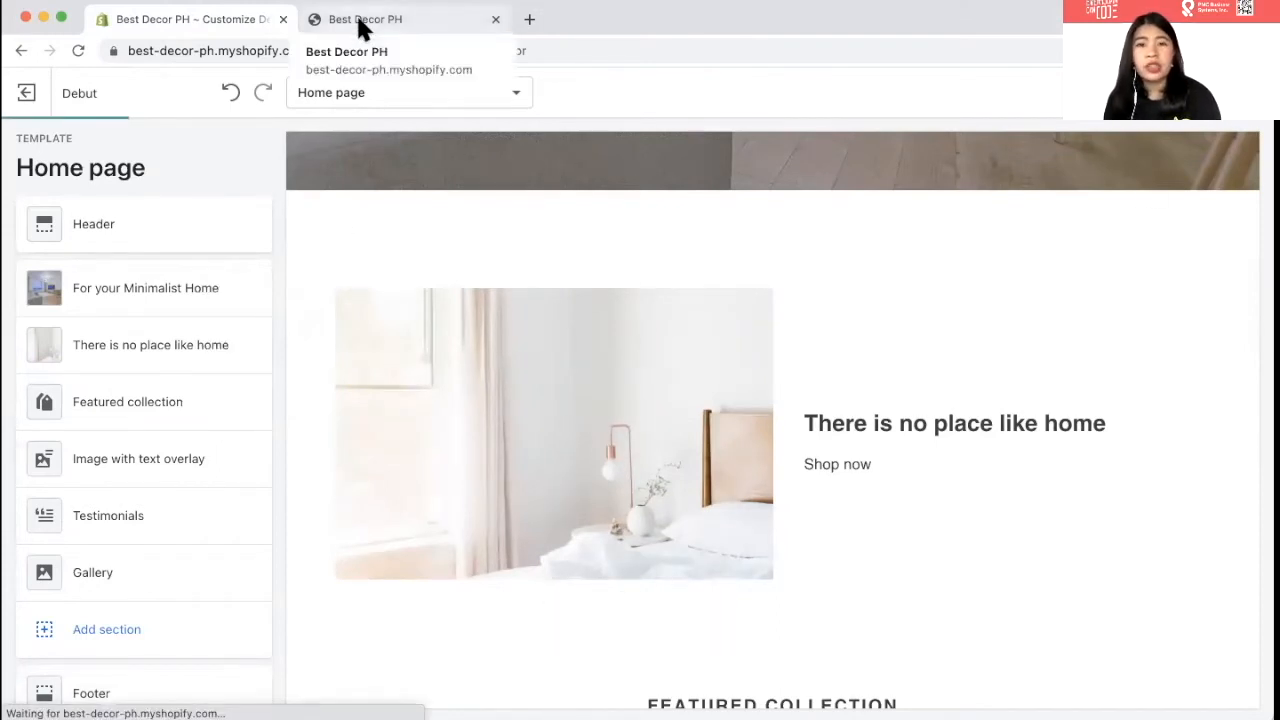
{"action": "left_click", "coordinate": [362, 25]}
- Reload the Best Decor PH storefront, scroll through its home page, then return to the admin Themes tab
{"action": "left_click", "coordinate": [1029, 55]}
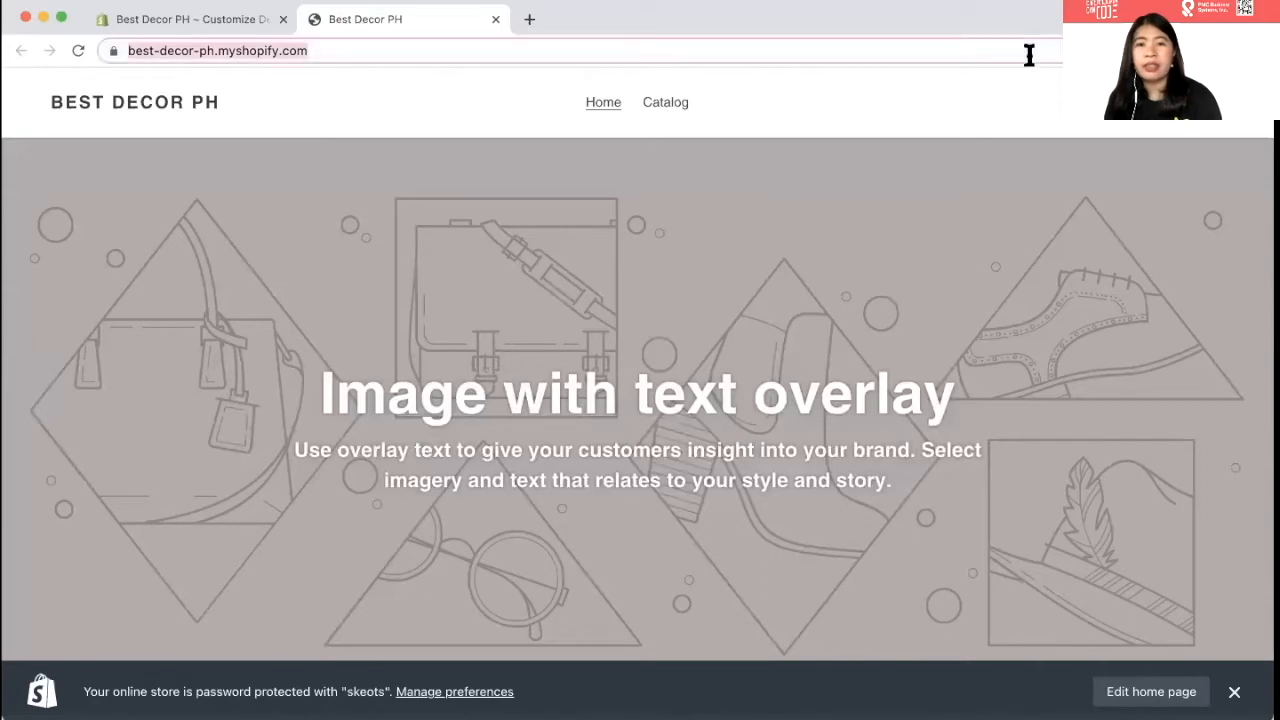
{"action": "key", "text": "Return"}
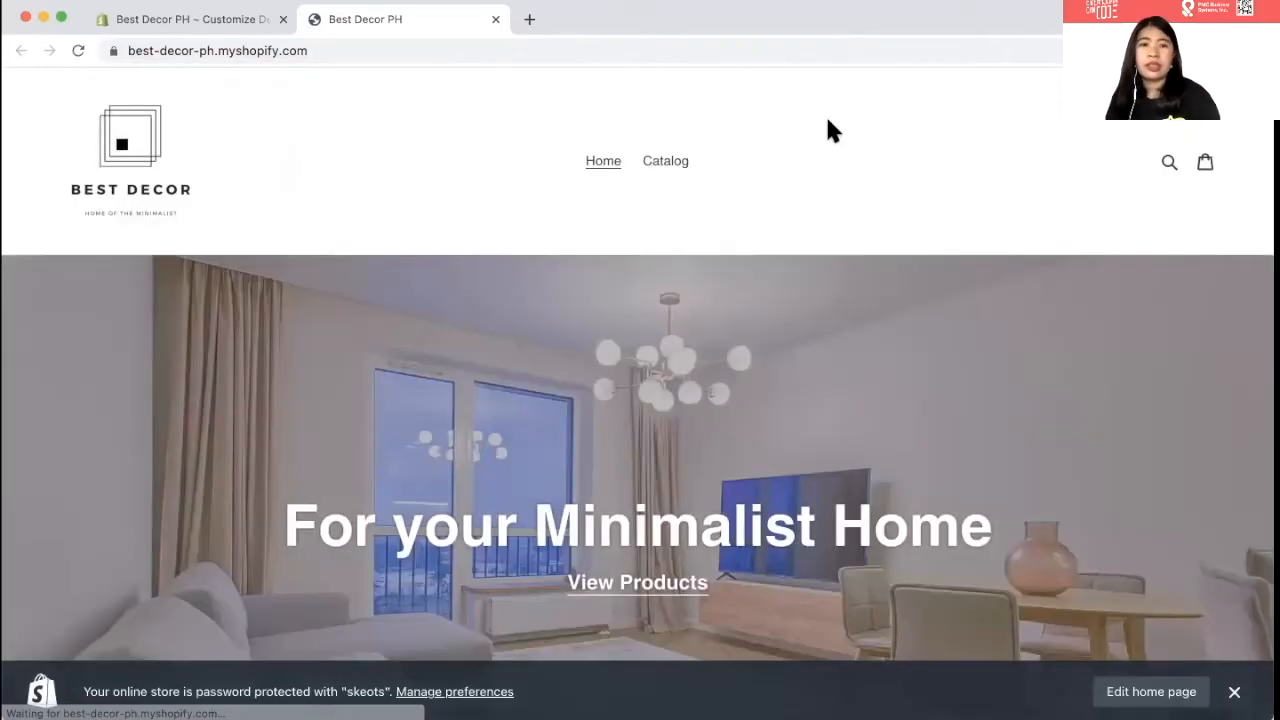
{"action": "scroll", "coordinate": [815, 350], "scroll_direction": "down", "scroll_amount": 5}
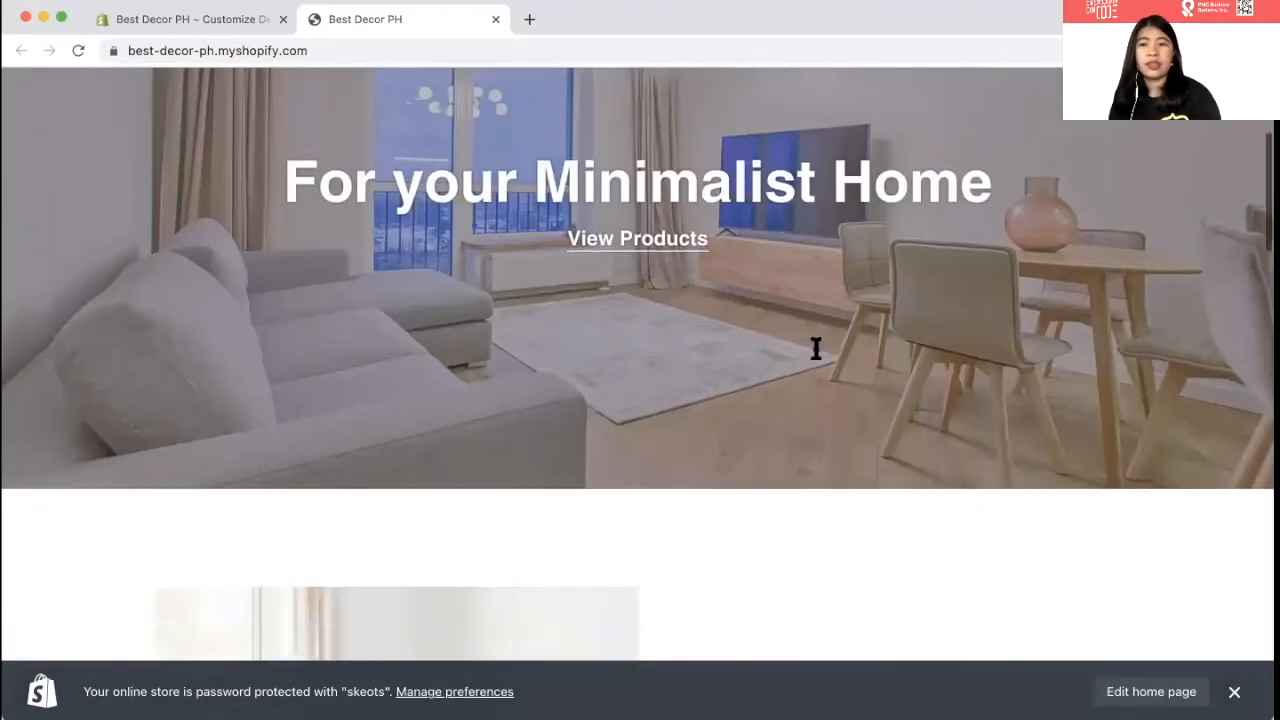
{"action": "scroll", "coordinate": [815, 350], "scroll_direction": "up", "scroll_amount": 2}
{"action": "scroll", "coordinate": [815, 358], "scroll_direction": "down", "scroll_amount": 10}
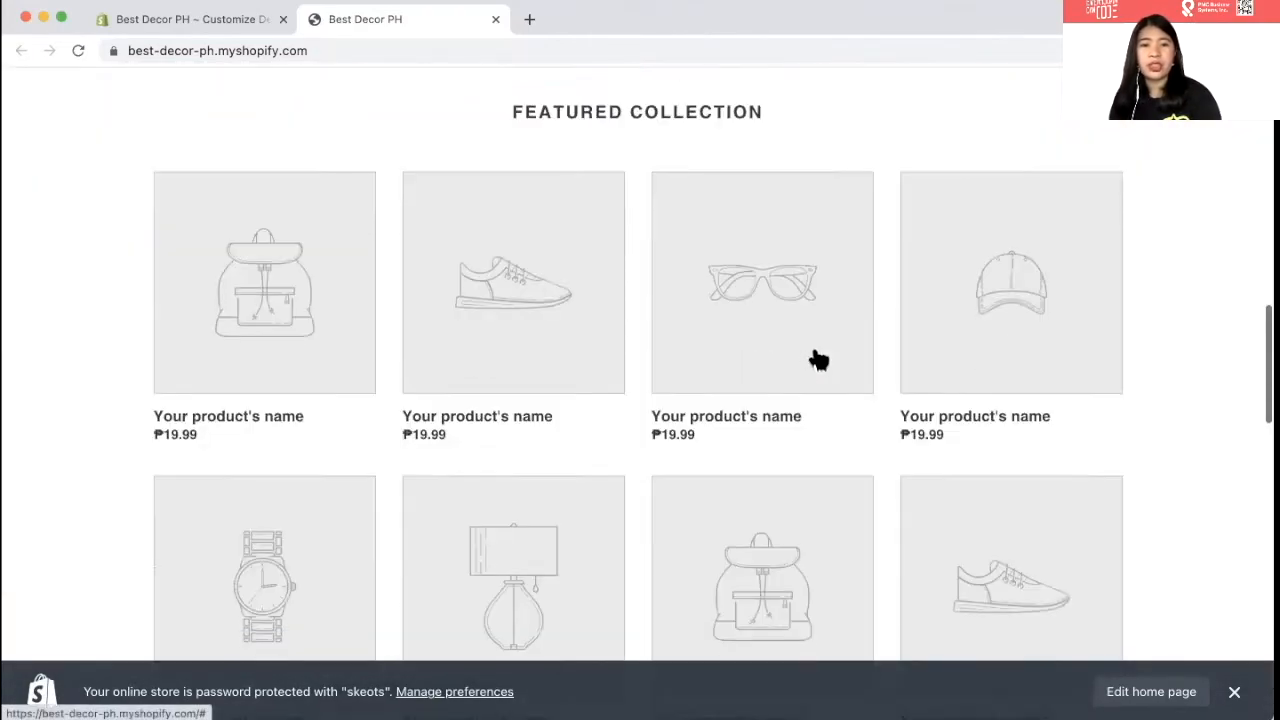
{"action": "scroll", "coordinate": [815, 358], "scroll_direction": "down", "scroll_amount": 10}
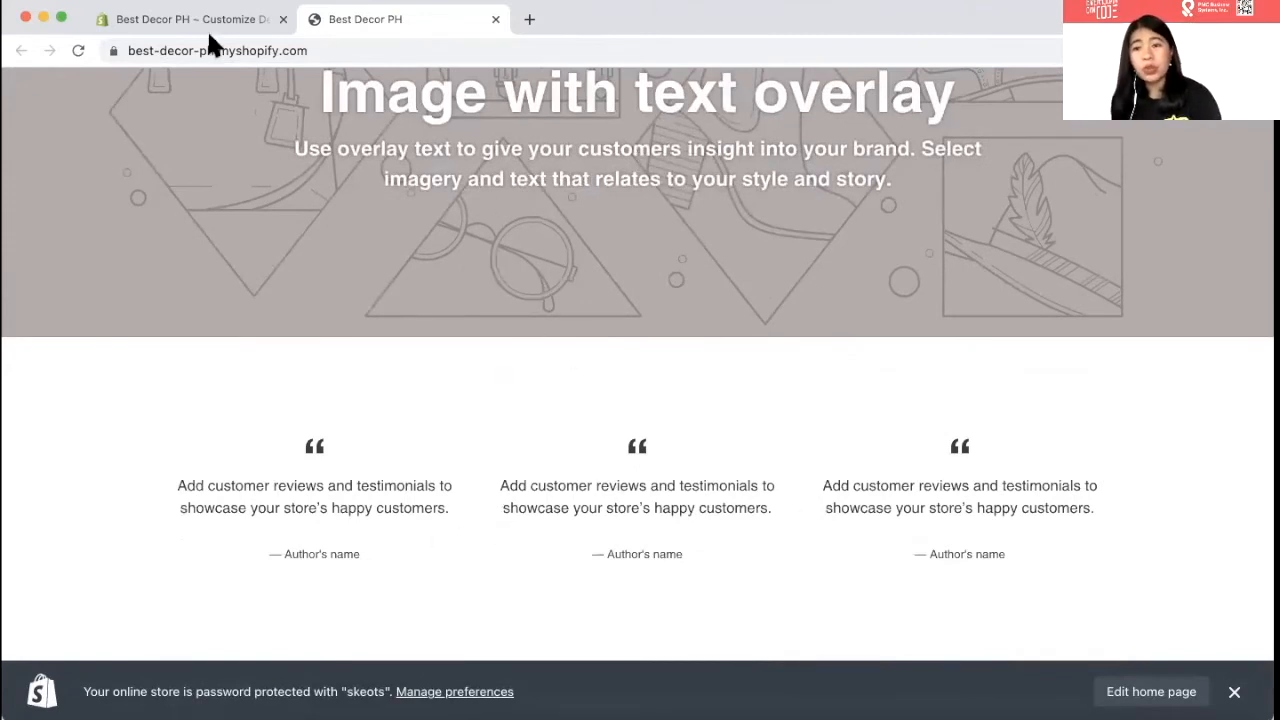
{"action": "scroll", "coordinate": [362, 540], "scroll_direction": "down", "scroll_amount": 3}
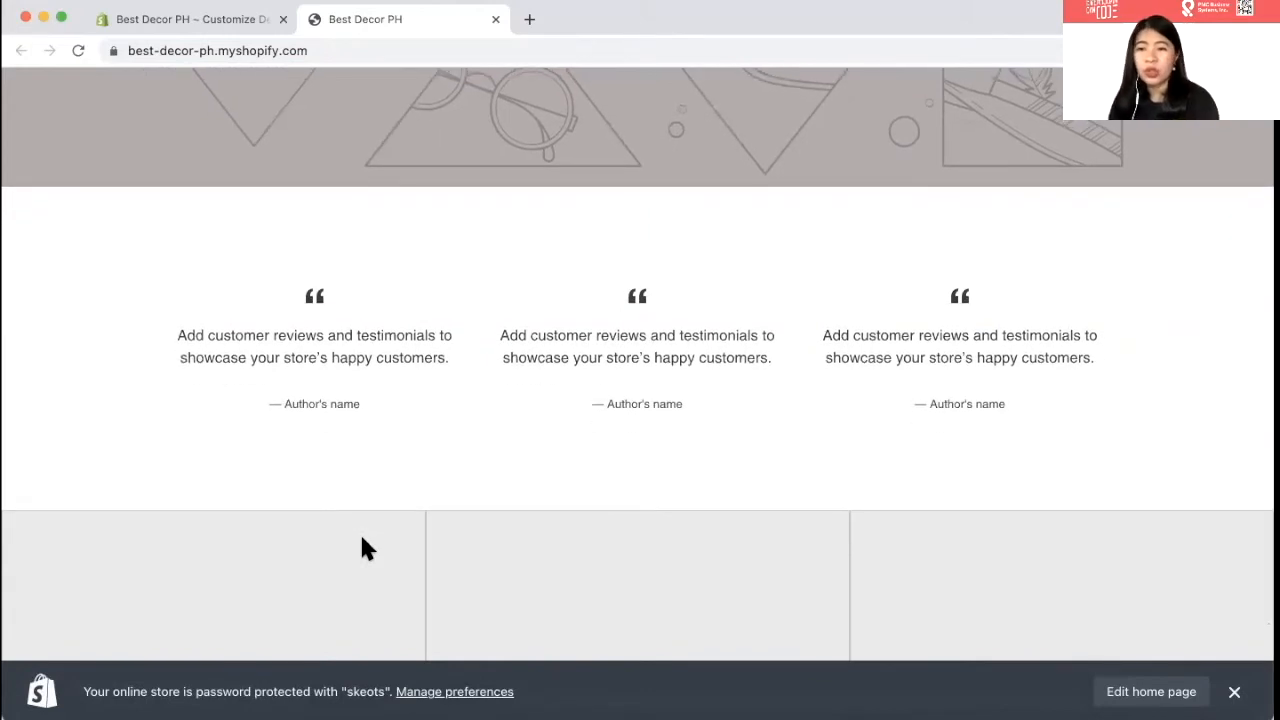
{"action": "scroll", "coordinate": [417, 510], "scroll_direction": "down", "scroll_amount": 5}
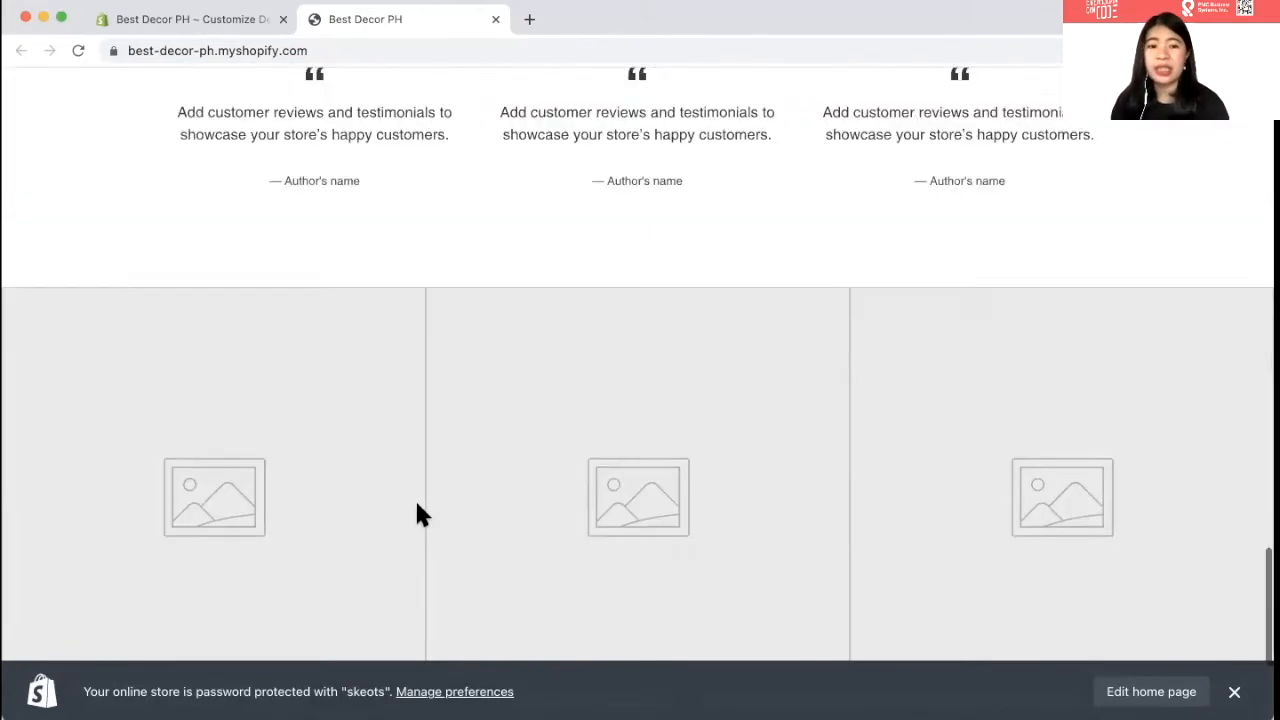
{"action": "scroll", "coordinate": [415, 510], "scroll_direction": "up", "scroll_amount": 15}
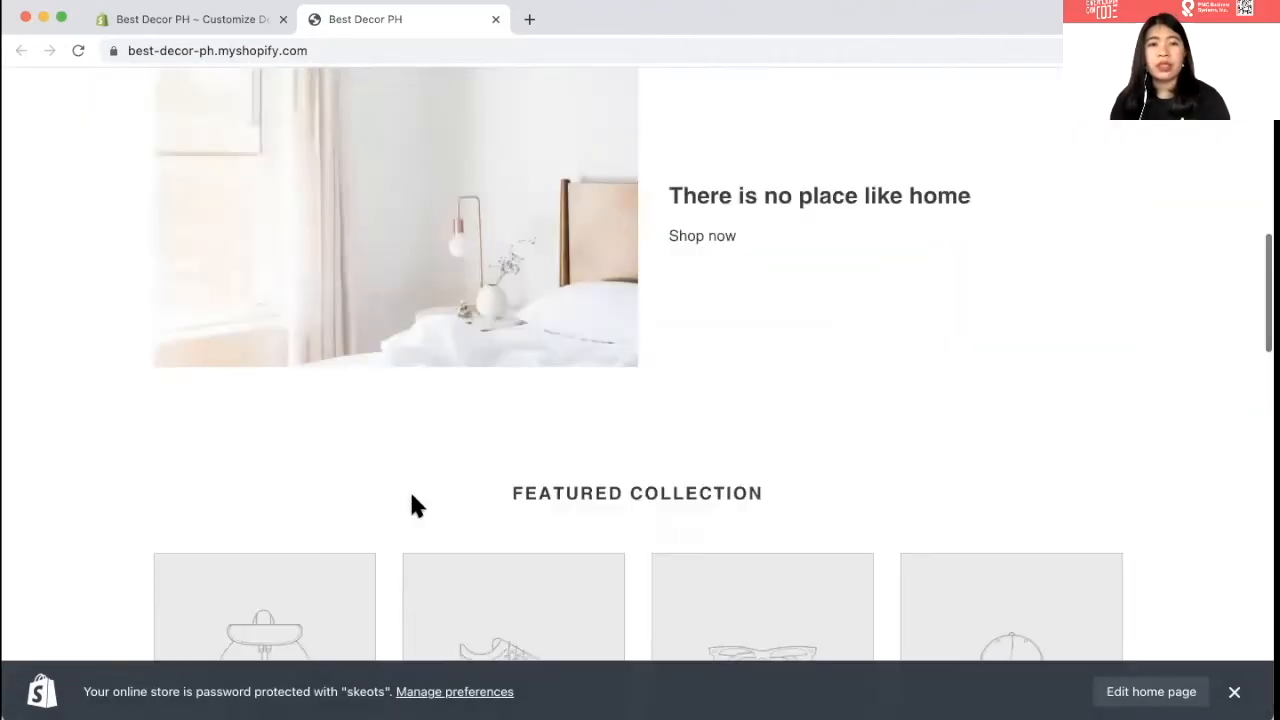
{"action": "left_click", "coordinate": [162, 18]}
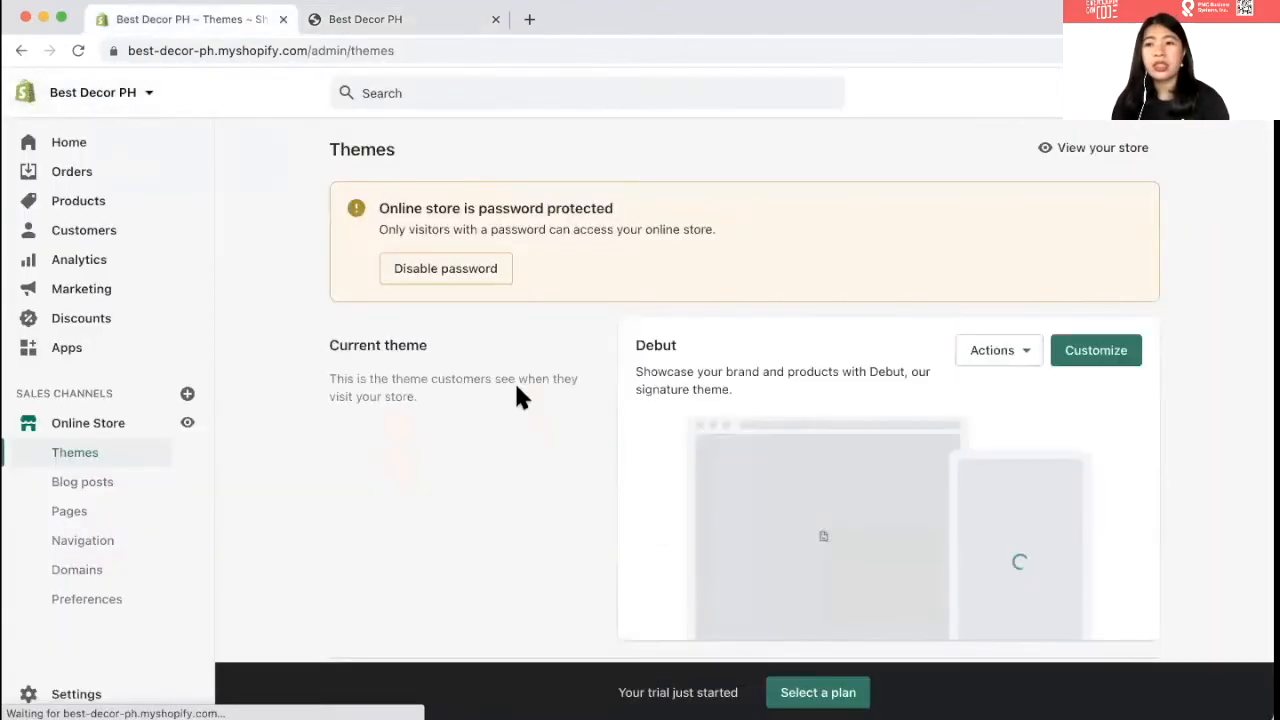
- Go to the Products list and start a new product with Add product
{"action": "scroll", "coordinate": [380, 414], "scroll_direction": "down", "scroll_amount": 1}
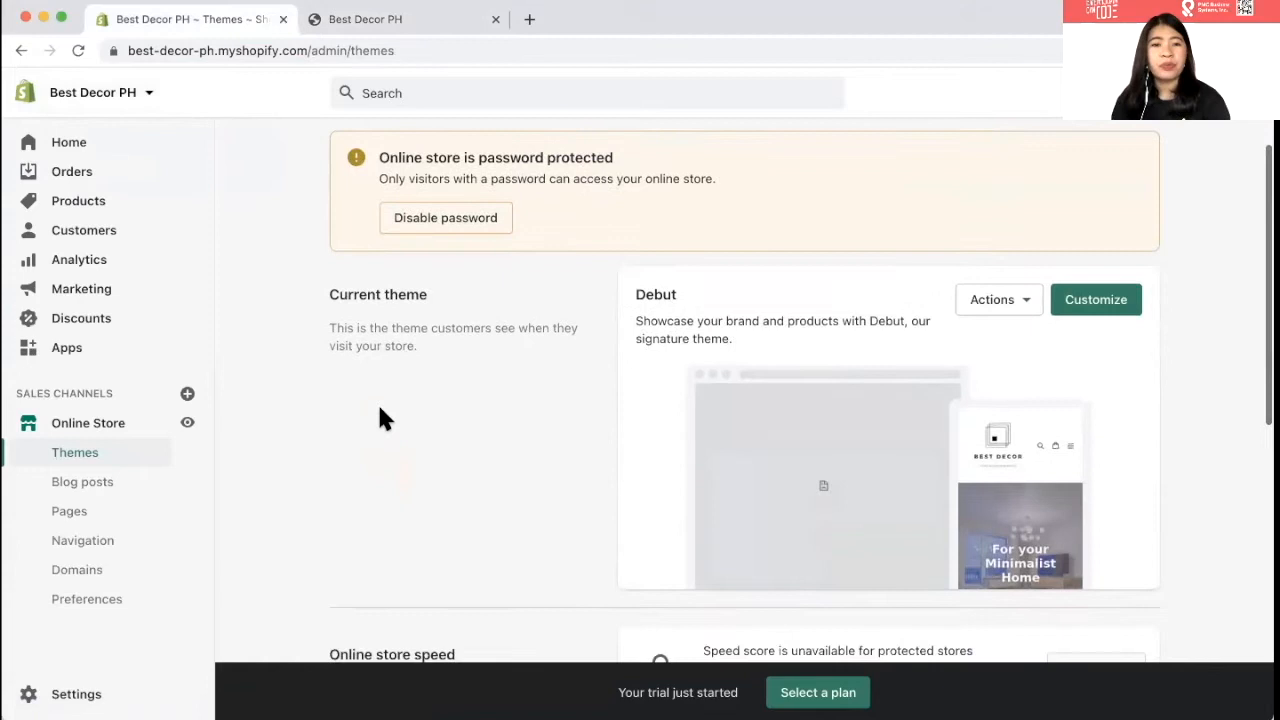
{"action": "left_click", "coordinate": [110, 210]}
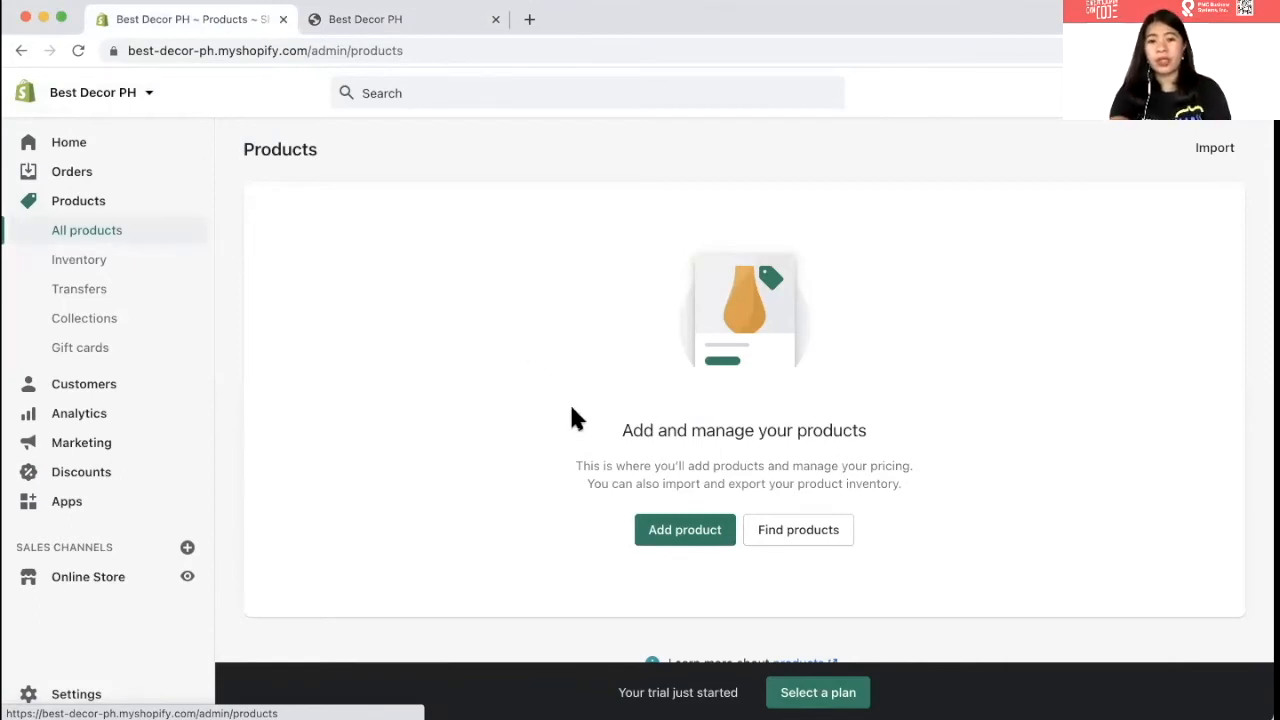
{"action": "left_click", "coordinate": [673, 532]}
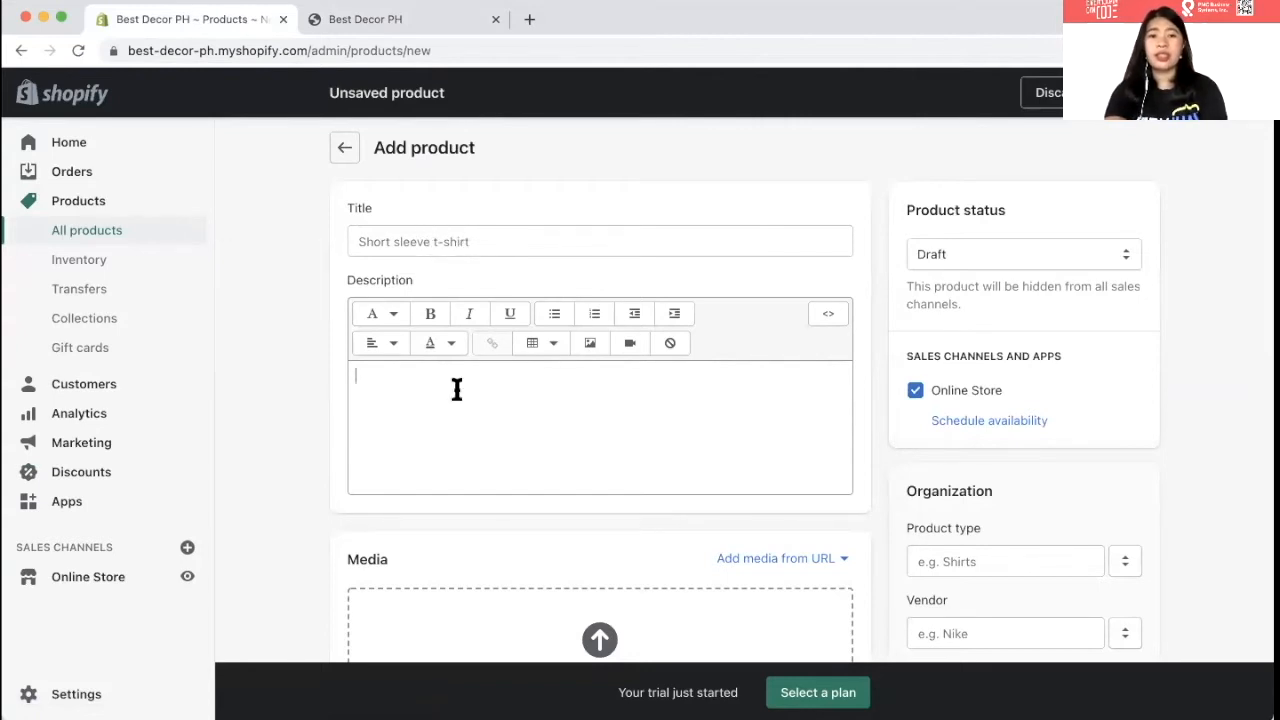
- Put the cursor in the product Title field, then scroll down to Media to add BESTDECOR photos
{"action": "scroll", "coordinate": [456, 389], "scroll_direction": "down", "scroll_amount": 5}
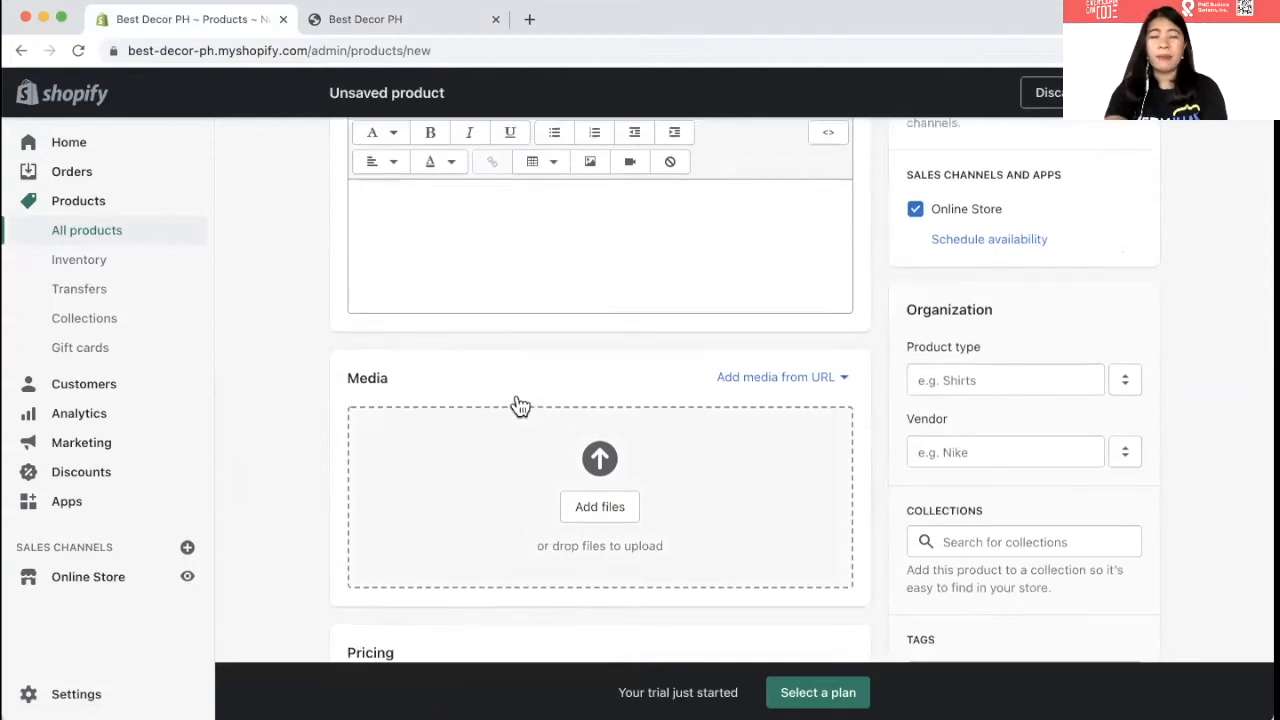
{"action": "scroll", "coordinate": [519, 405], "scroll_direction": "up", "scroll_amount": 5}
{"action": "left_click", "coordinate": [385, 241]}
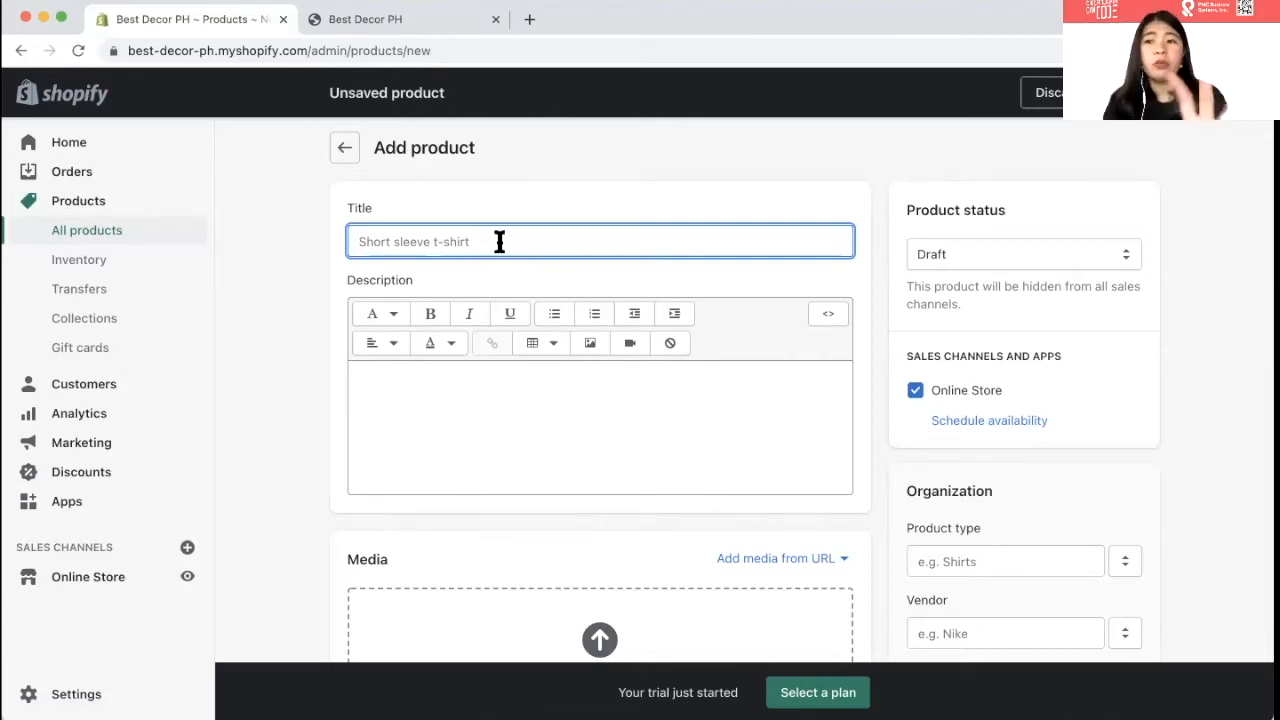
{"action": "scroll", "coordinate": [486, 322], "scroll_direction": "down", "scroll_amount": 2}
{"action": "scroll", "coordinate": [640, 390], "scroll_direction": "down", "scroll_amount": 1}
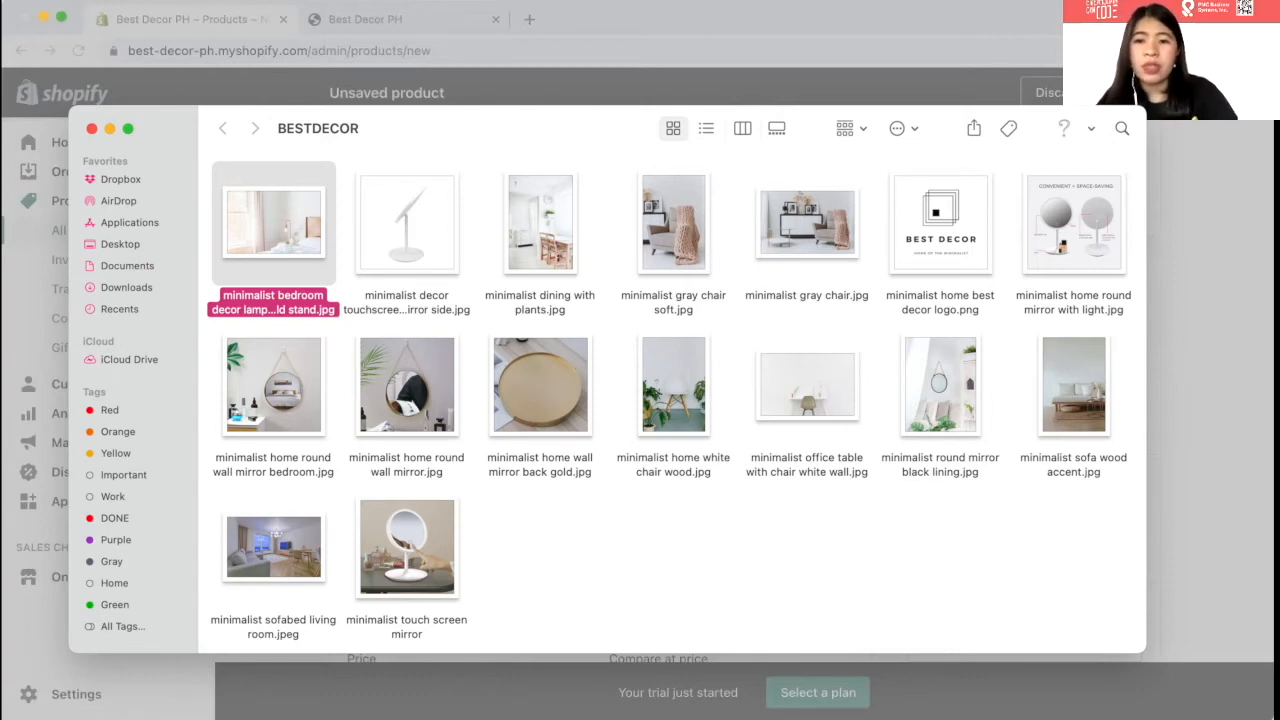
- Upload three mirror images to the new product's media section
{"action": "key", "text": "Return"}
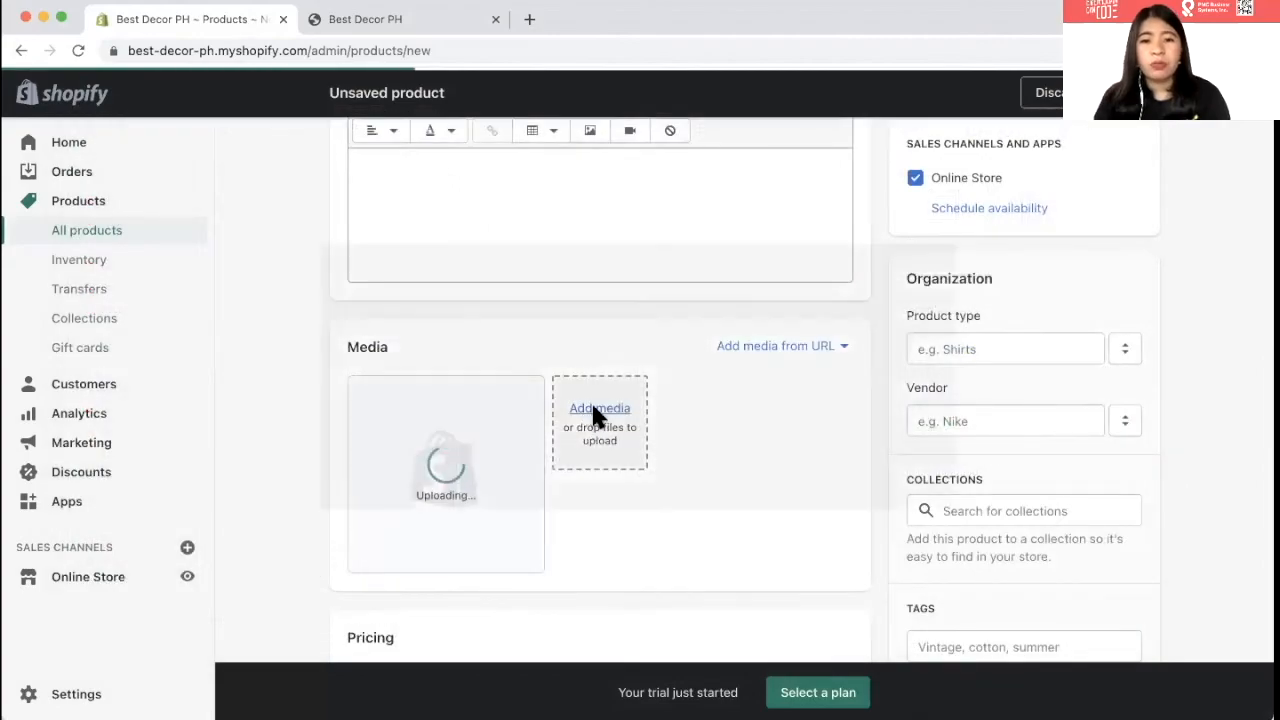
{"action": "left_click", "coordinate": [597, 411]}
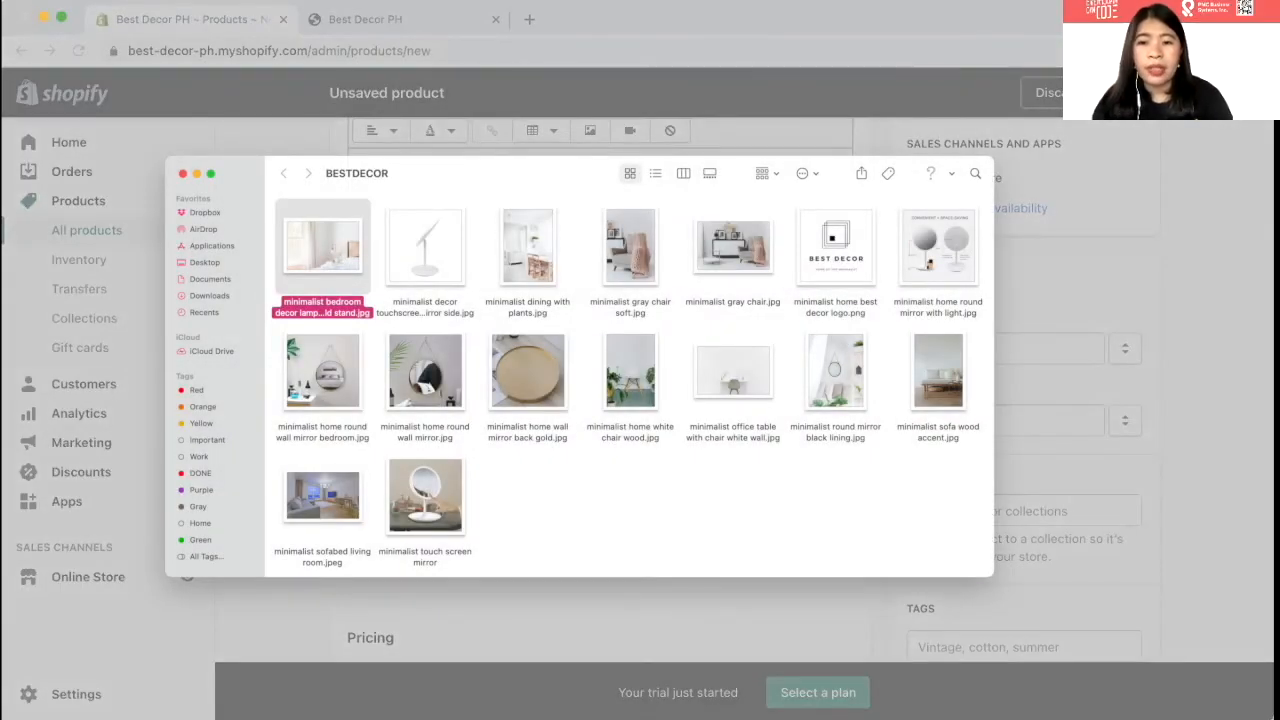
{"action": "key", "text": "Return"}
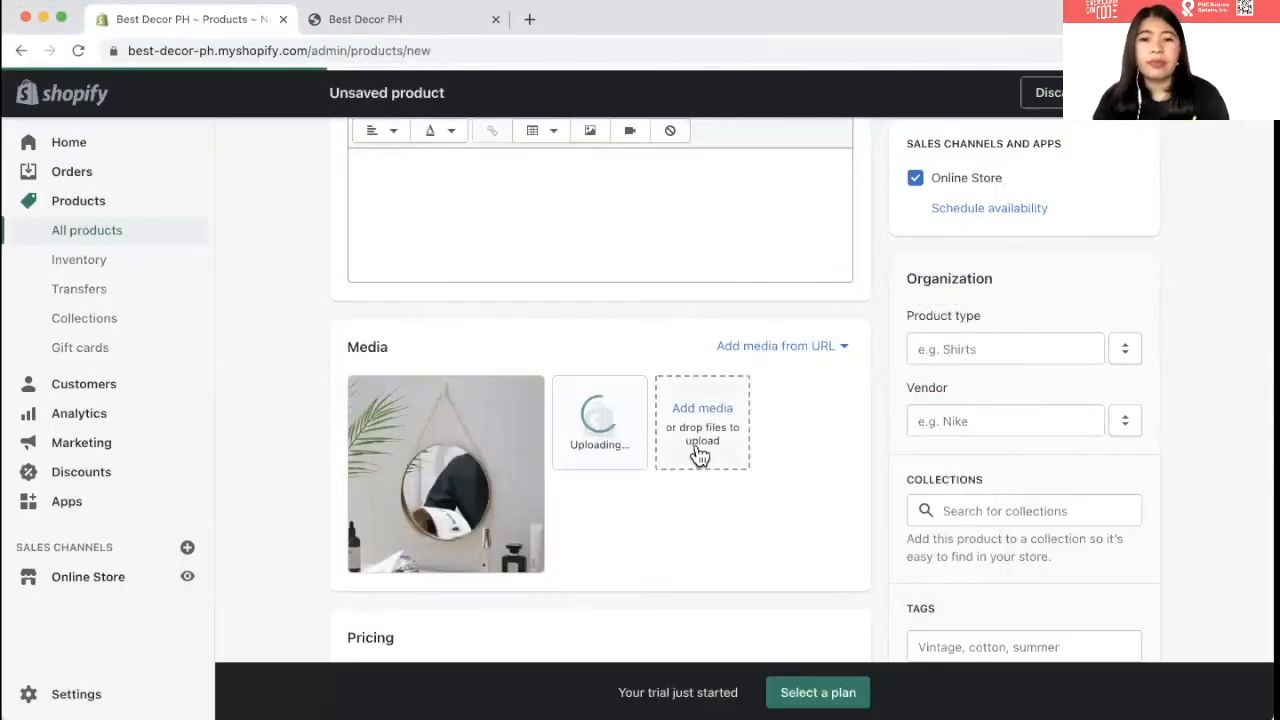
{"action": "left_click", "coordinate": [699, 448]}
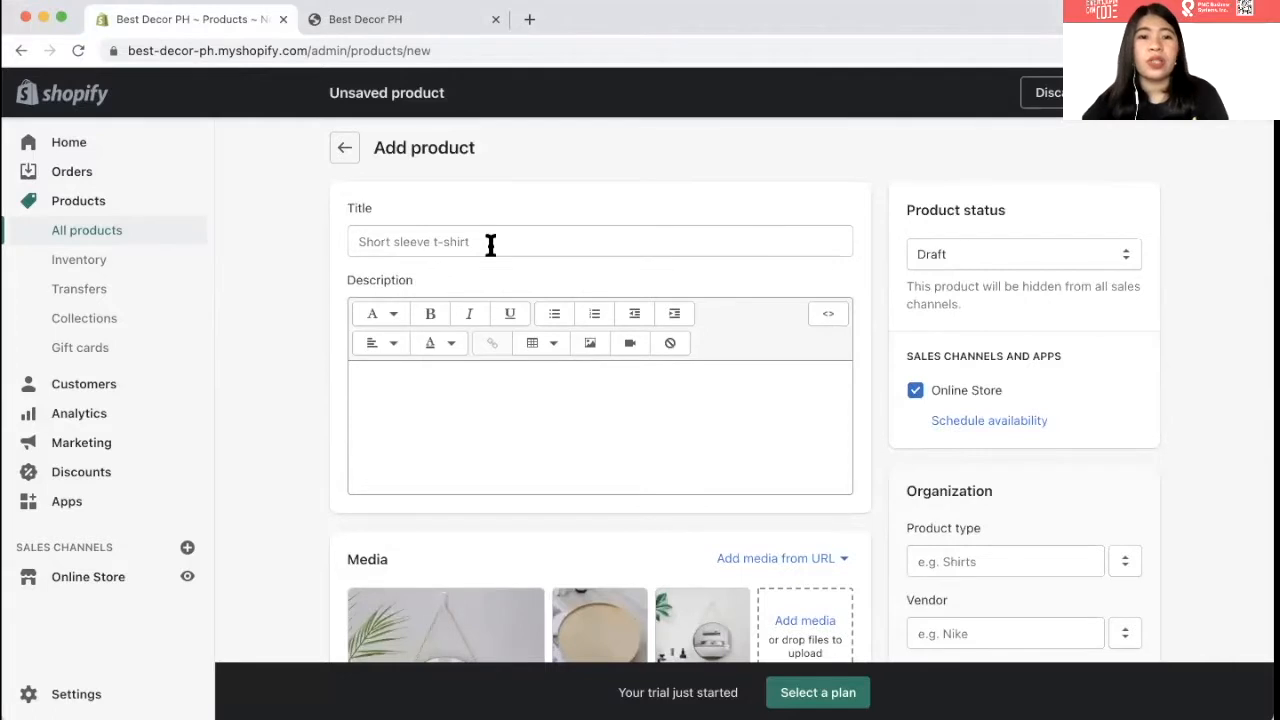
{"action": "left_click", "coordinate": [490, 245]}
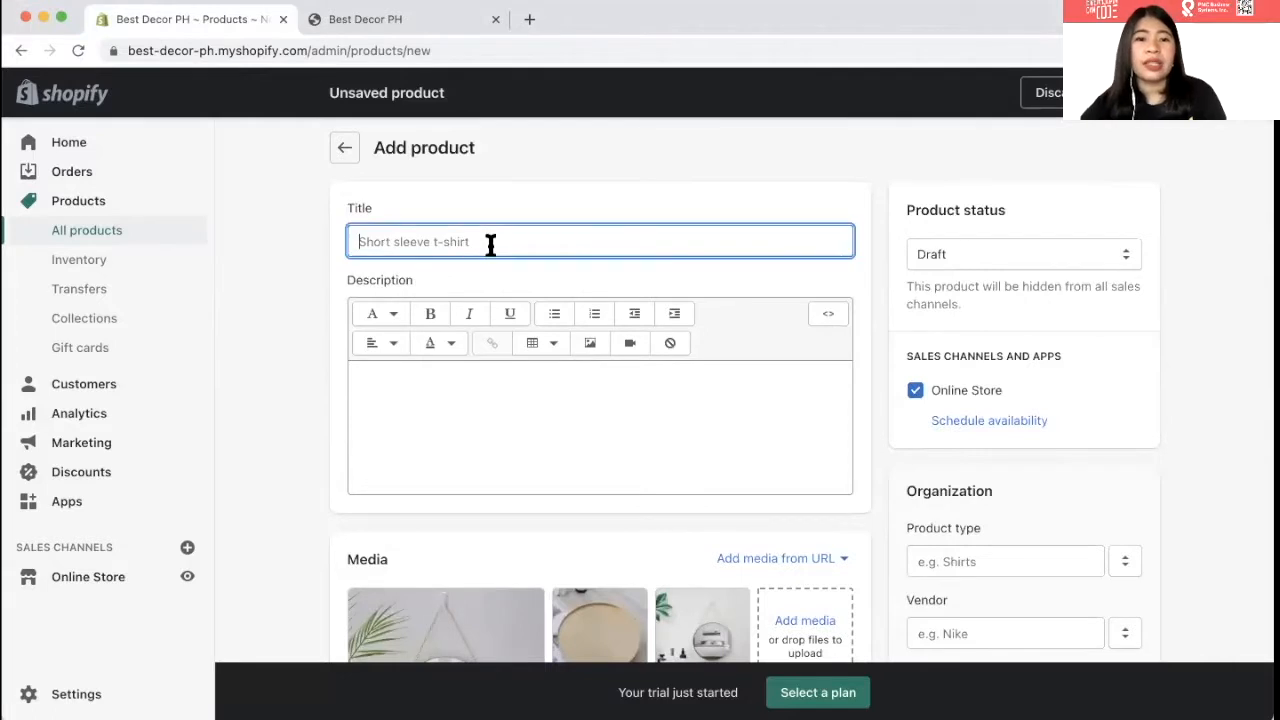
- Title the product 'Minimalist Round Wall Mirror - Gold'
{"action": "type", "text": "Mi"}
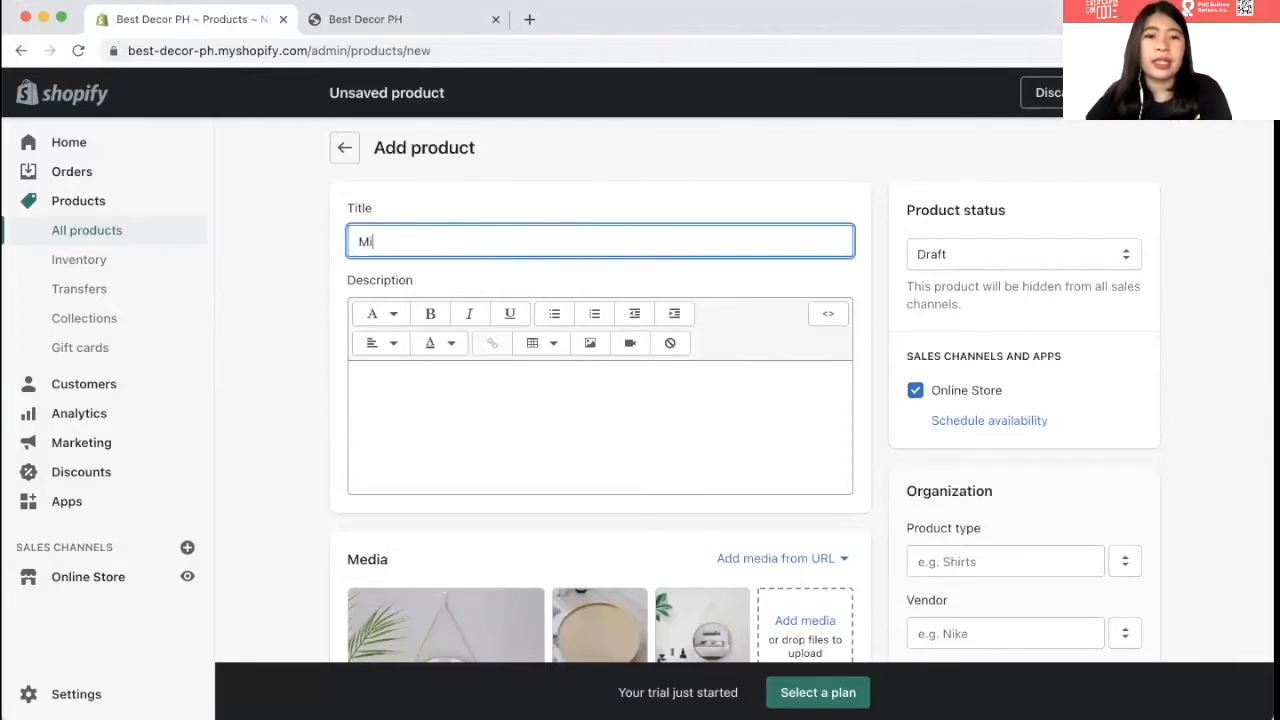
{"action": "type", "text": "n"}
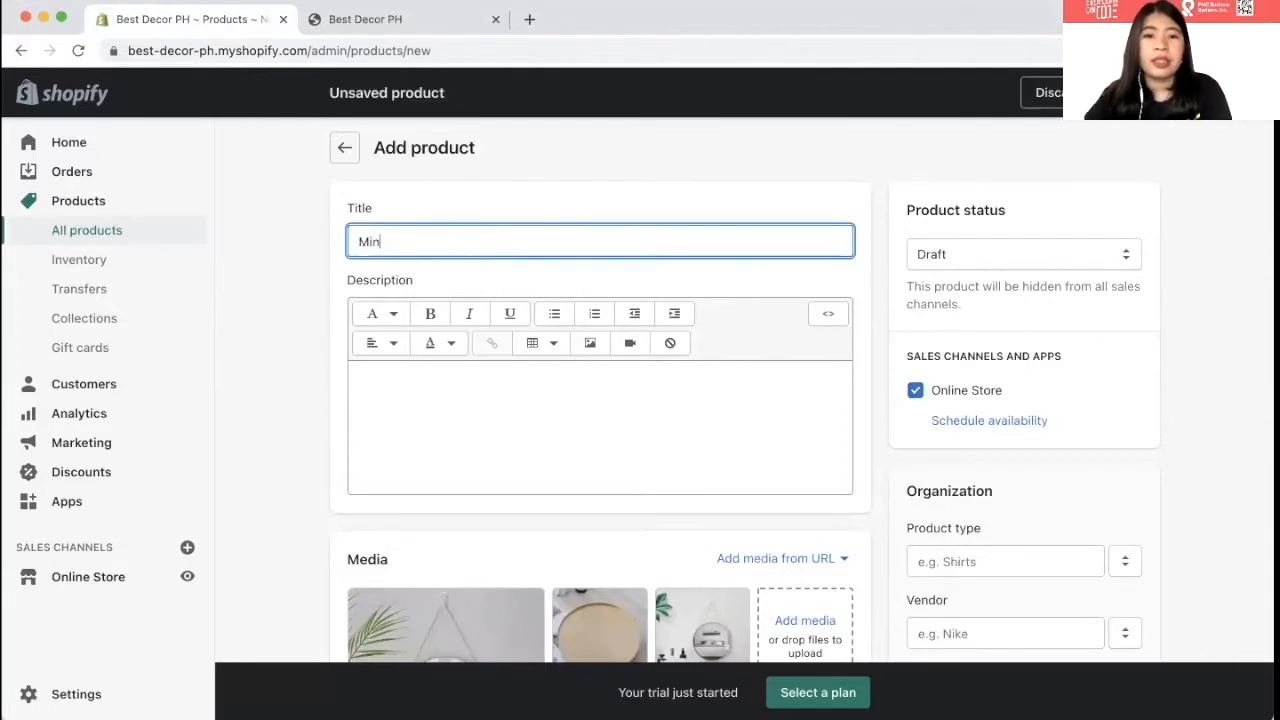
{"action": "type", "text": "imalist "}
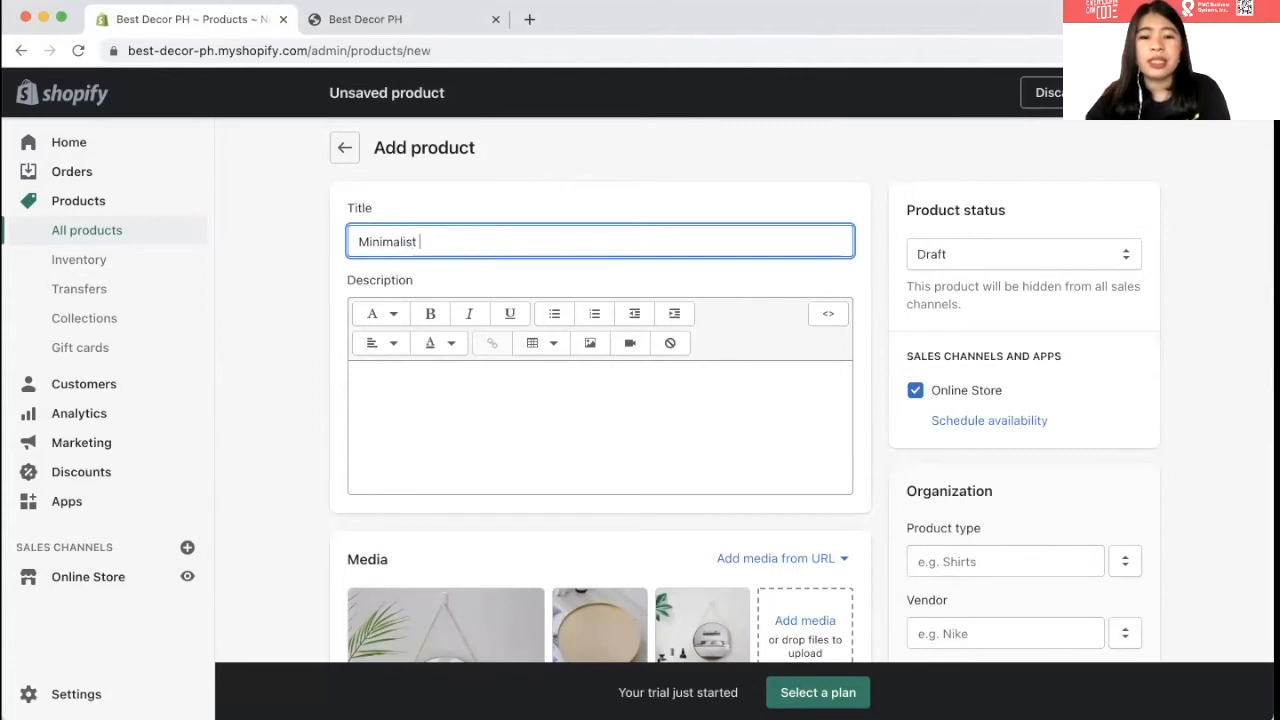
{"action": "type", "text": "Round "}
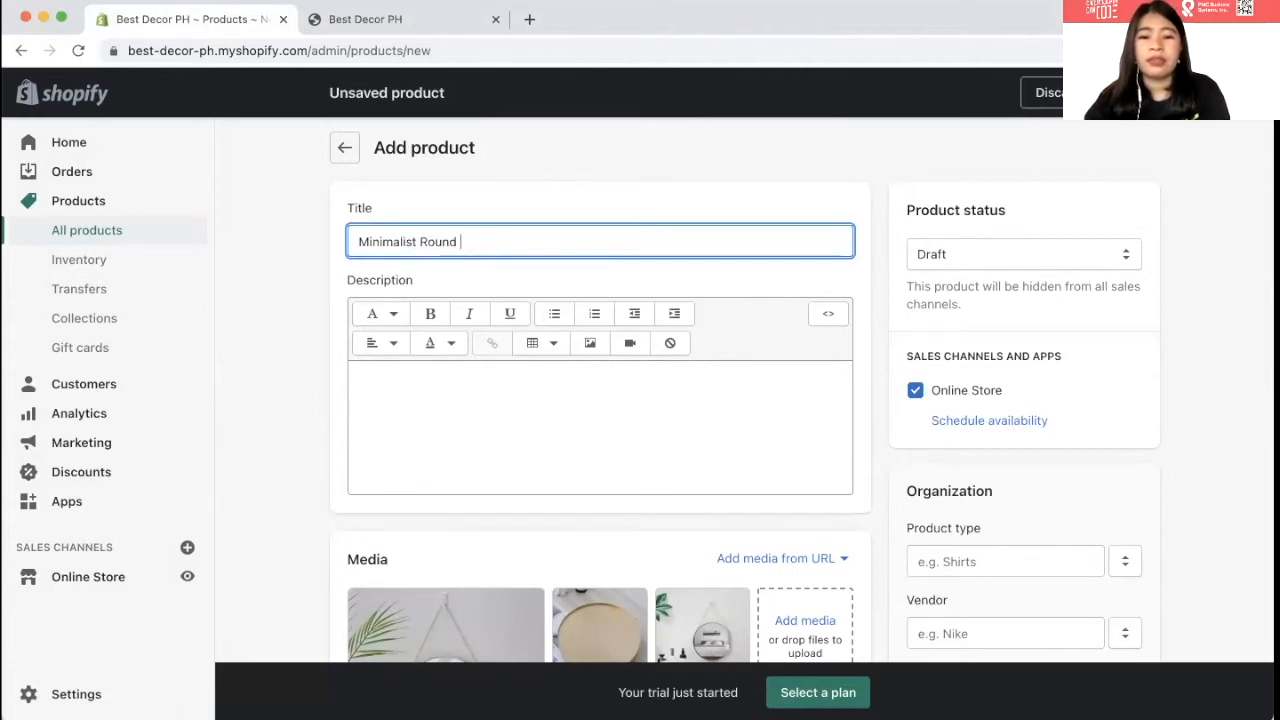
{"action": "type", "text": "Wall "}
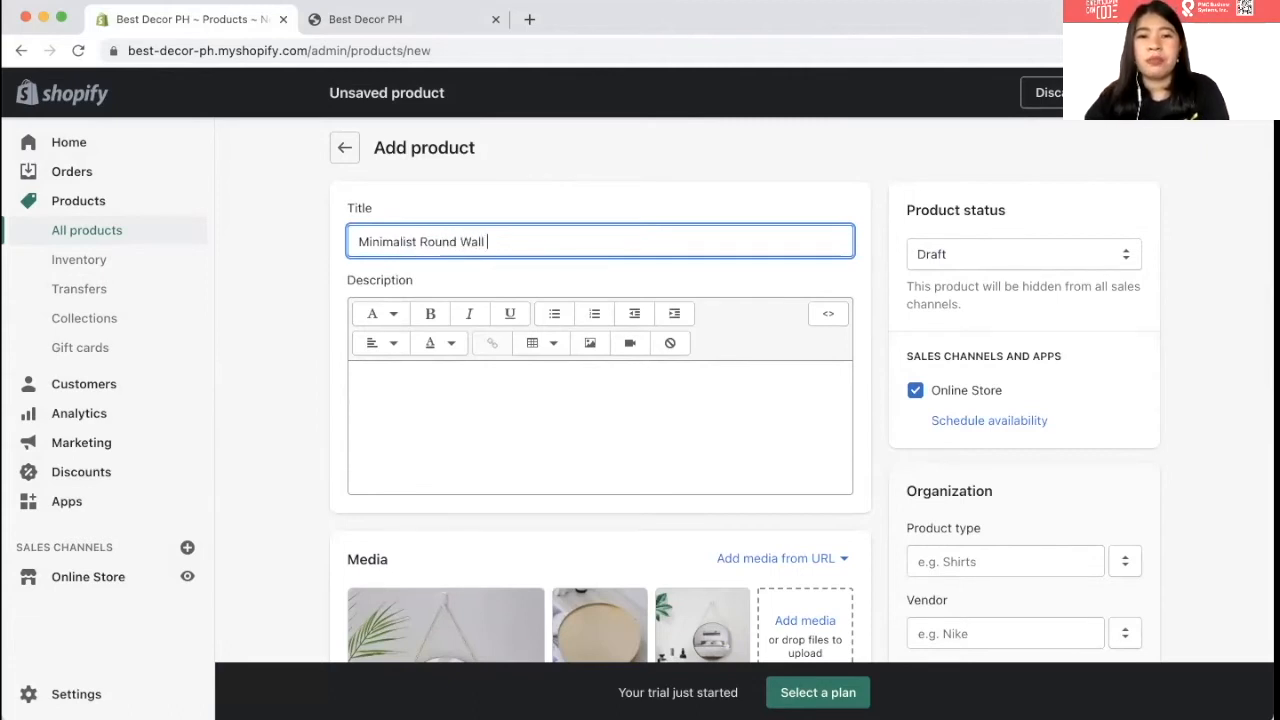
{"action": "type", "text": "Mirror"}
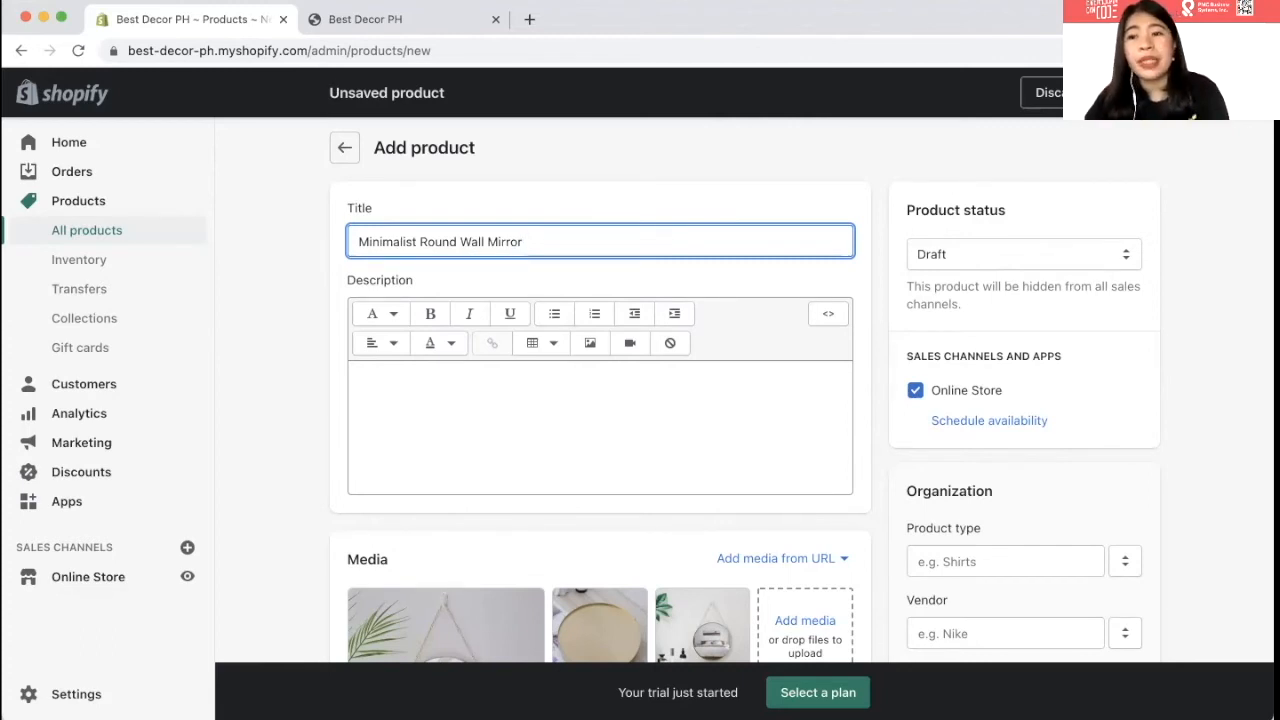
{"action": "left_click", "coordinate": [336, 197]}
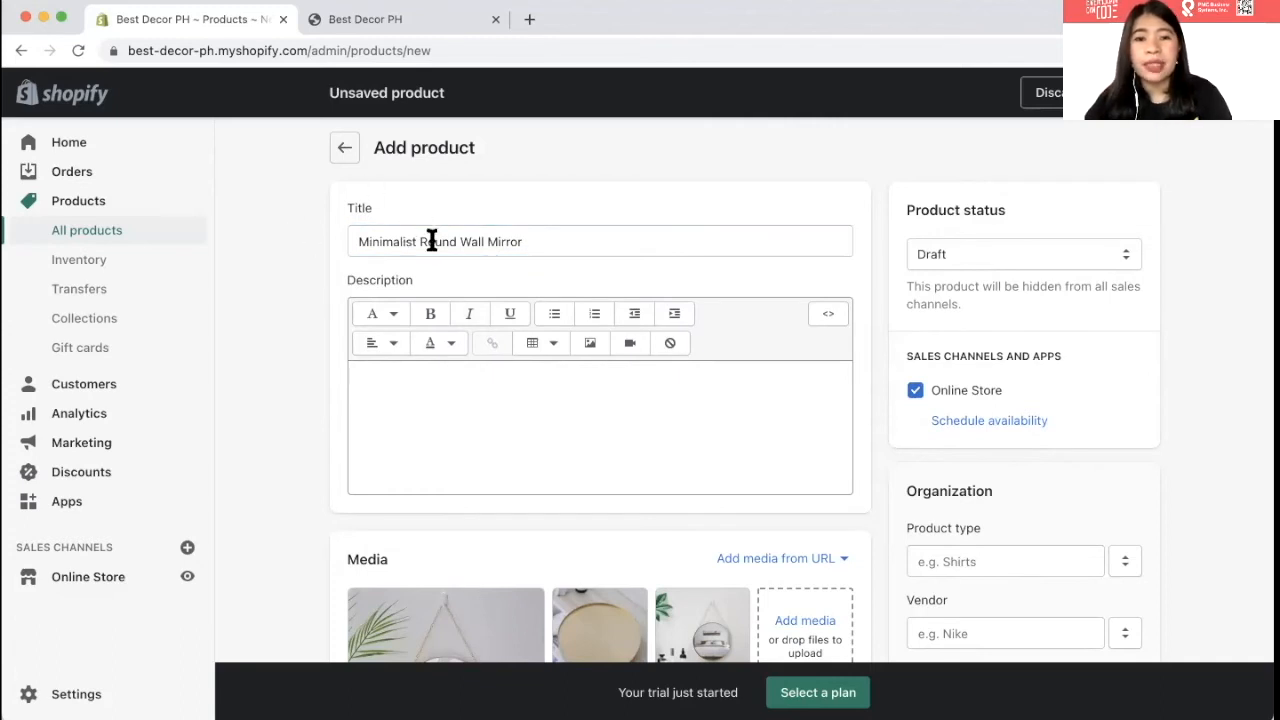
{"action": "left_click", "coordinate": [603, 236]}
{"action": "type", "text": "- "}
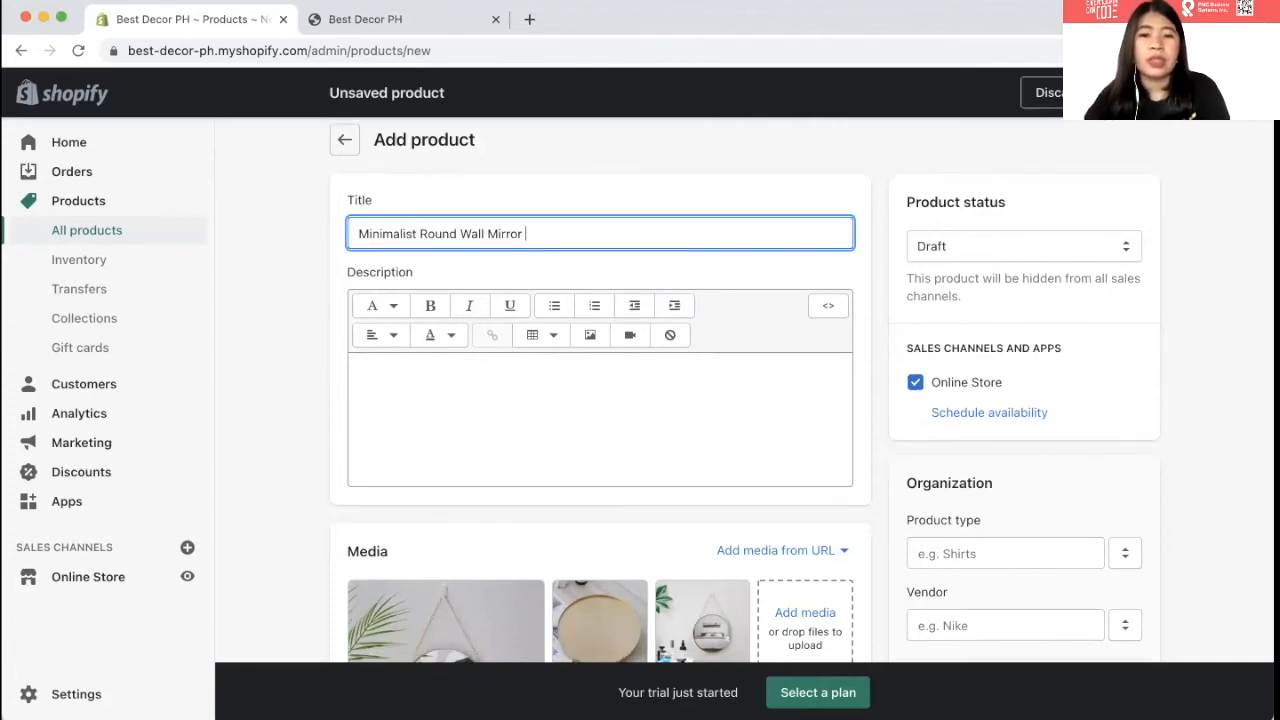
{"action": "type", "text": "Gold"}
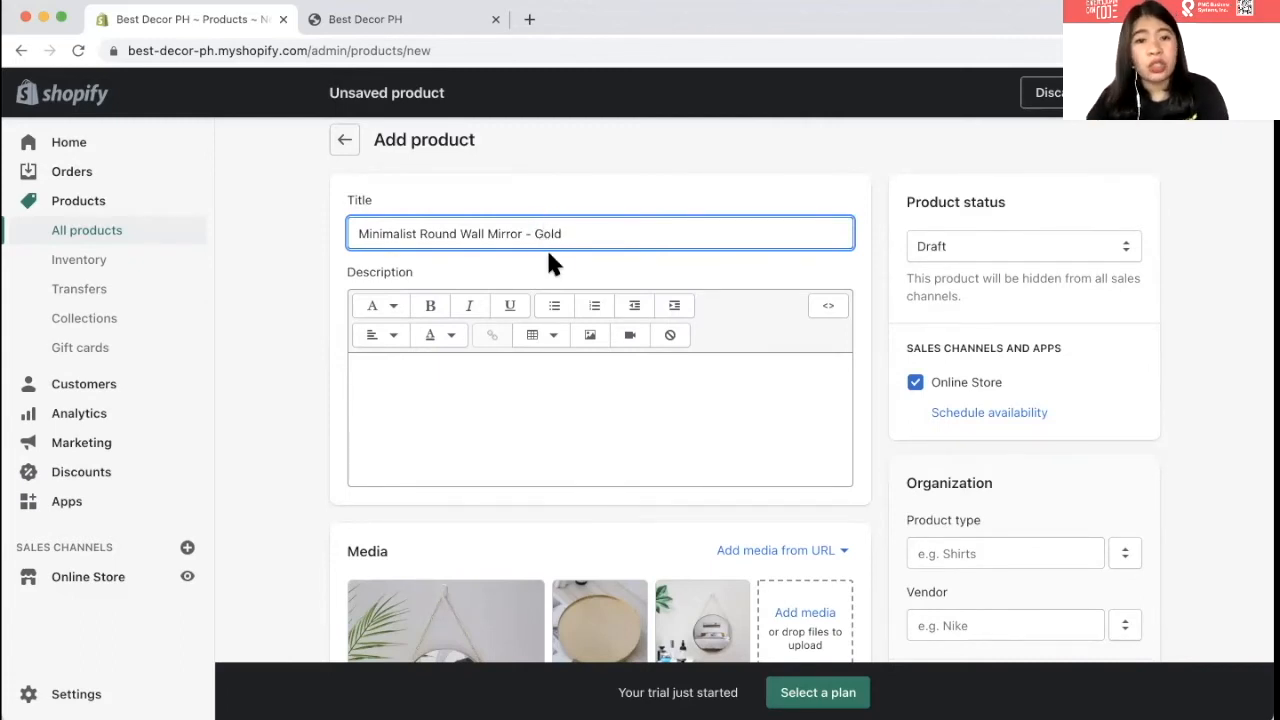
- Type the description lines 'Diameter:', 'Weight:' and 'Special Instructions:'
{"action": "scroll", "coordinate": [559, 274], "scroll_direction": "down", "scroll_amount": 1}
{"action": "left_click", "coordinate": [520, 281]}
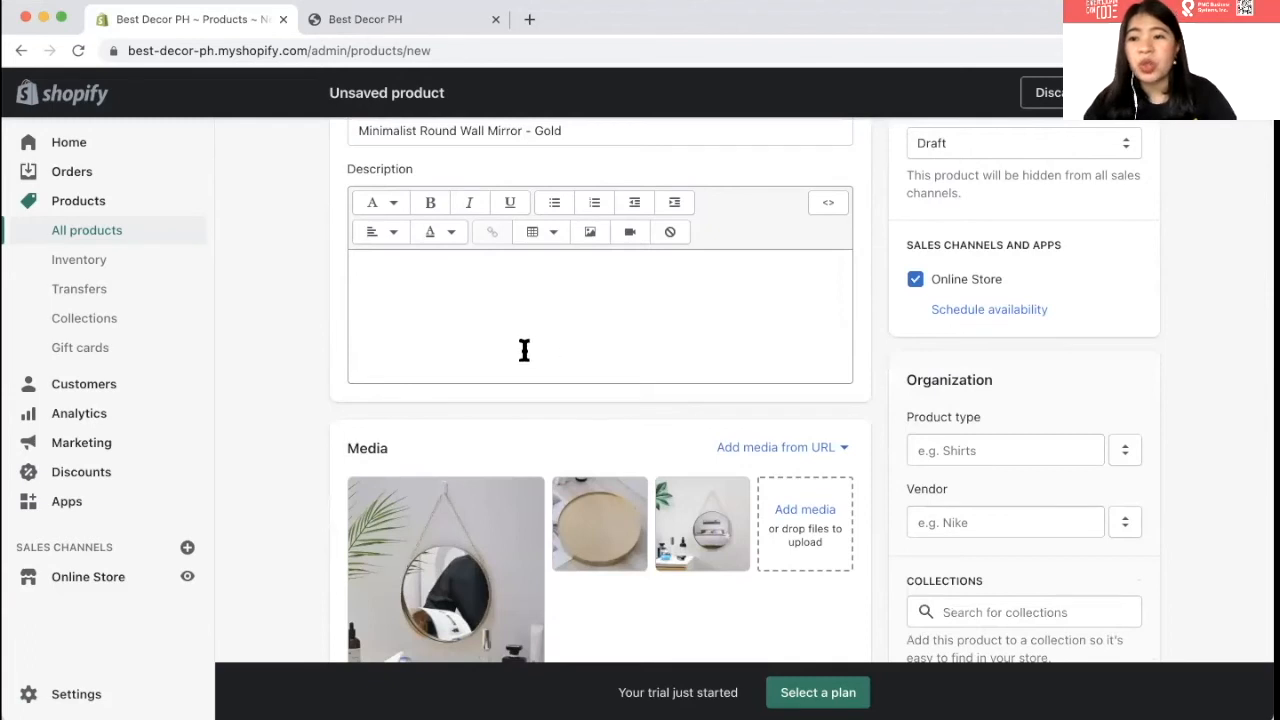
{"action": "key", "text": "Return"}
{"action": "type", "text": "Dia"}
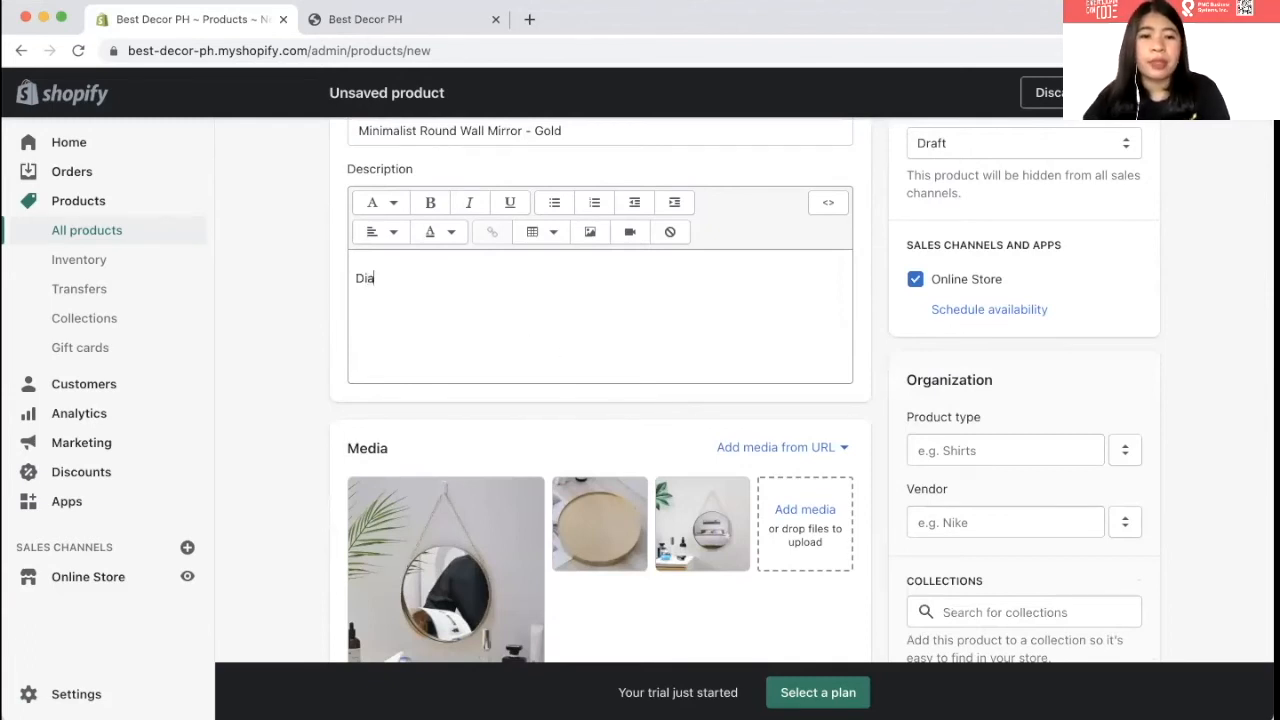
{"action": "type", "text": "meter"}
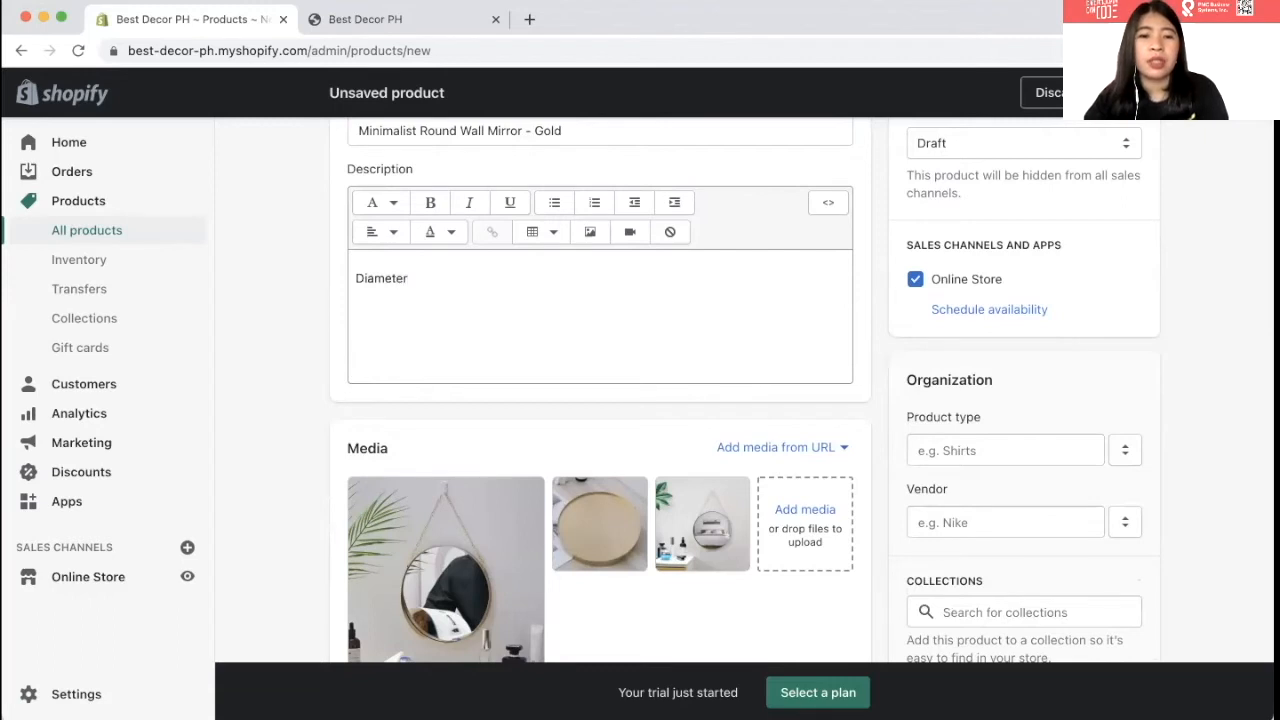
{"action": "type", "text": ":"}
{"action": "key", "text": "Return"}
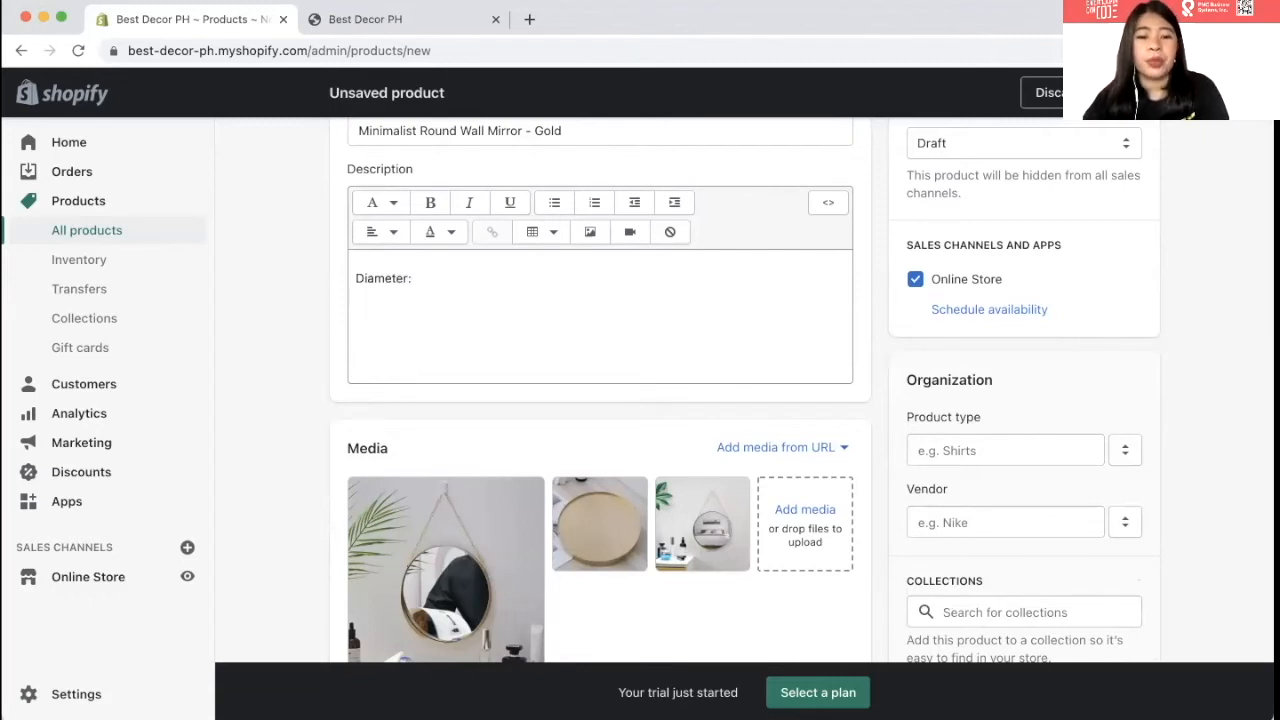
{"action": "type", "text": "Weight:"}
{"action": "key", "text": "Return"}
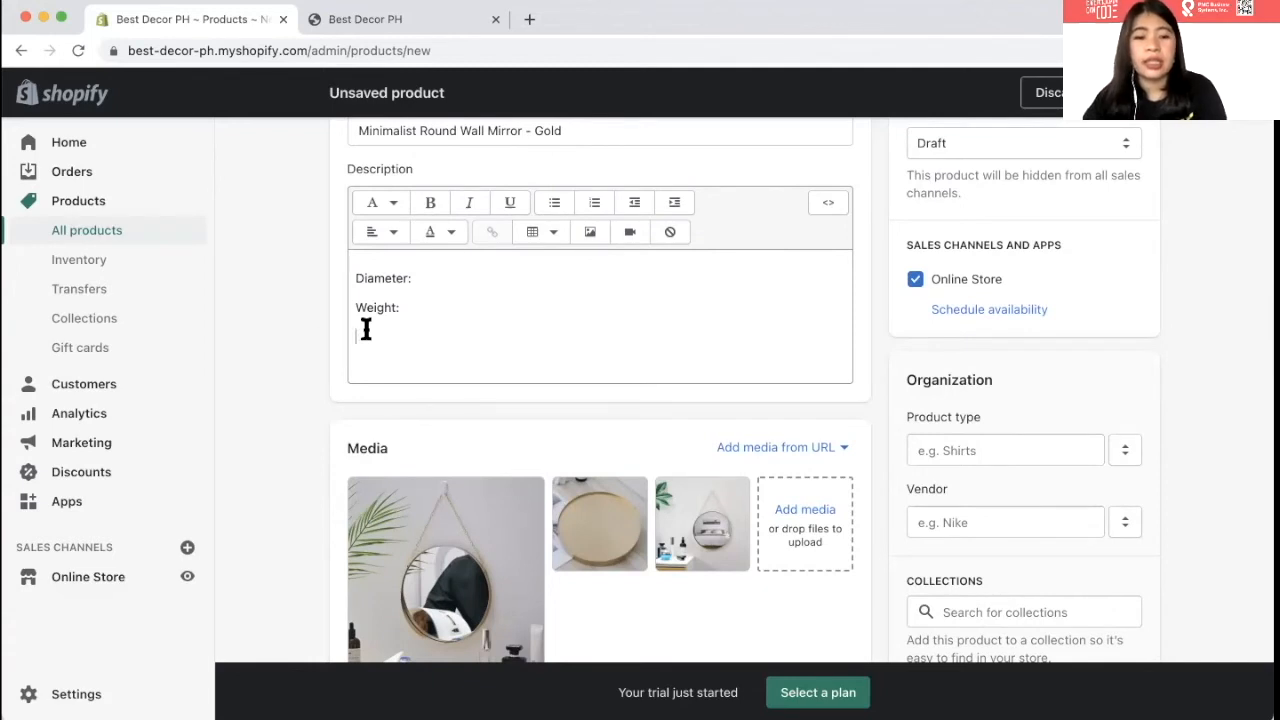
{"action": "type", "text": "sPEC"}
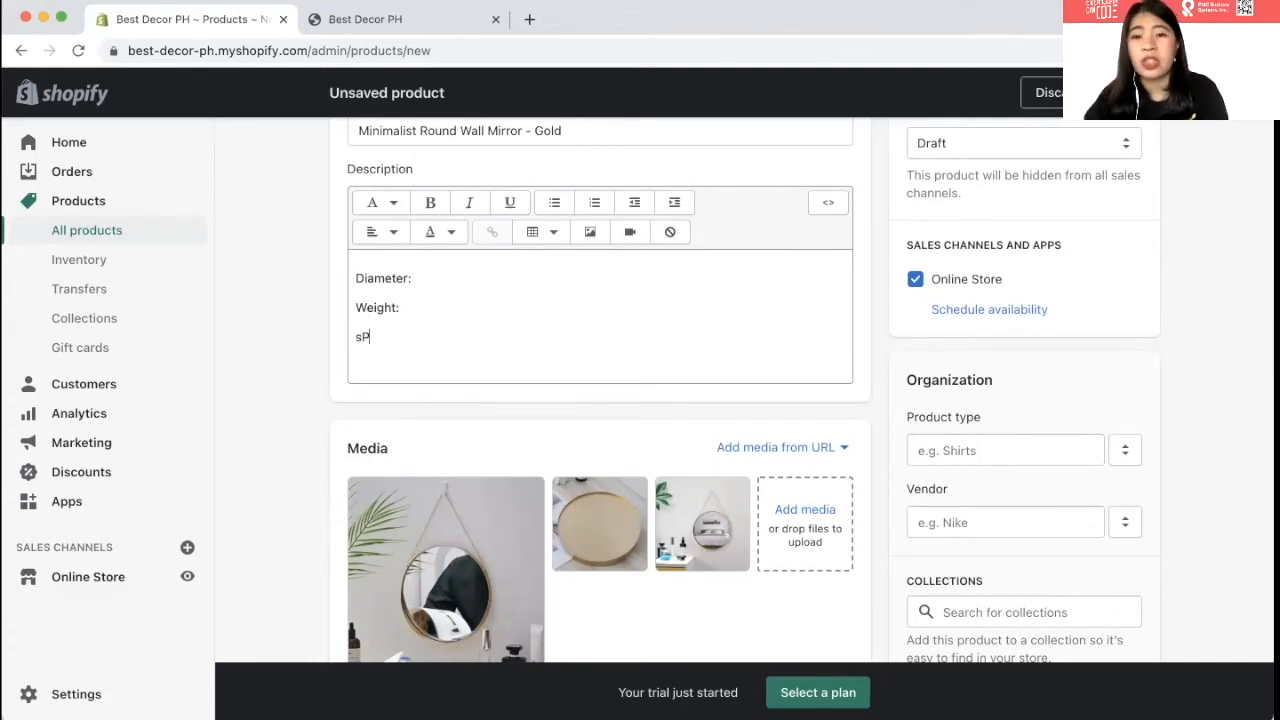
{"action": "key", "text": "BackSpace"}
{"action": "key", "text": "BackSpace"}
{"action": "key", "text": "BackSpace"}
{"action": "key", "text": "BackSpace"}
{"action": "type", "text": "Spe"}
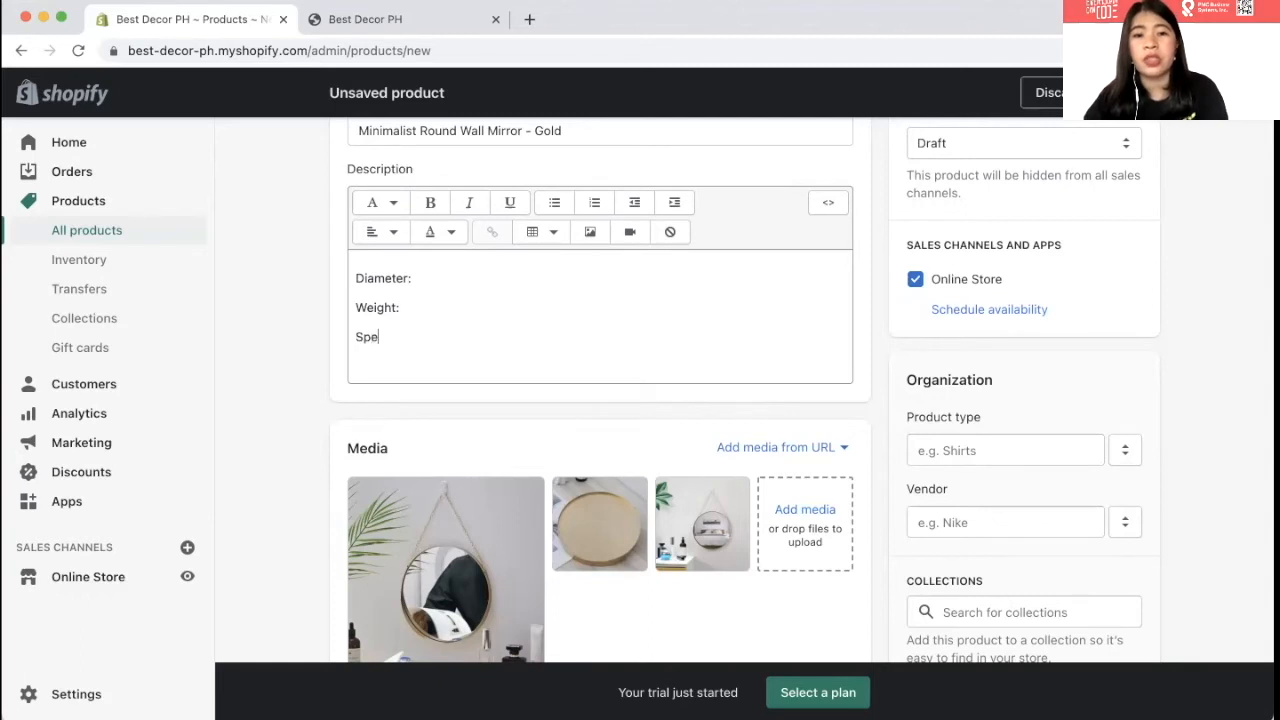
{"action": "type", "text": "cial "}
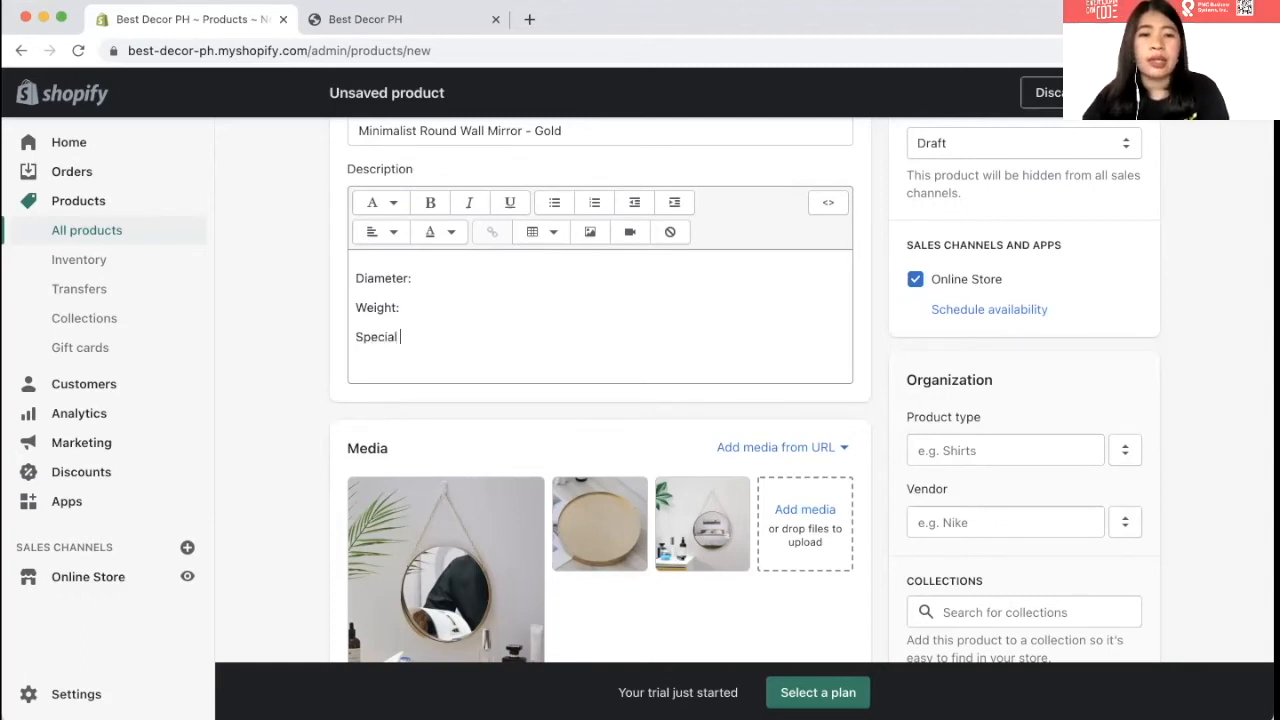
{"action": "type", "text": "Instr"}
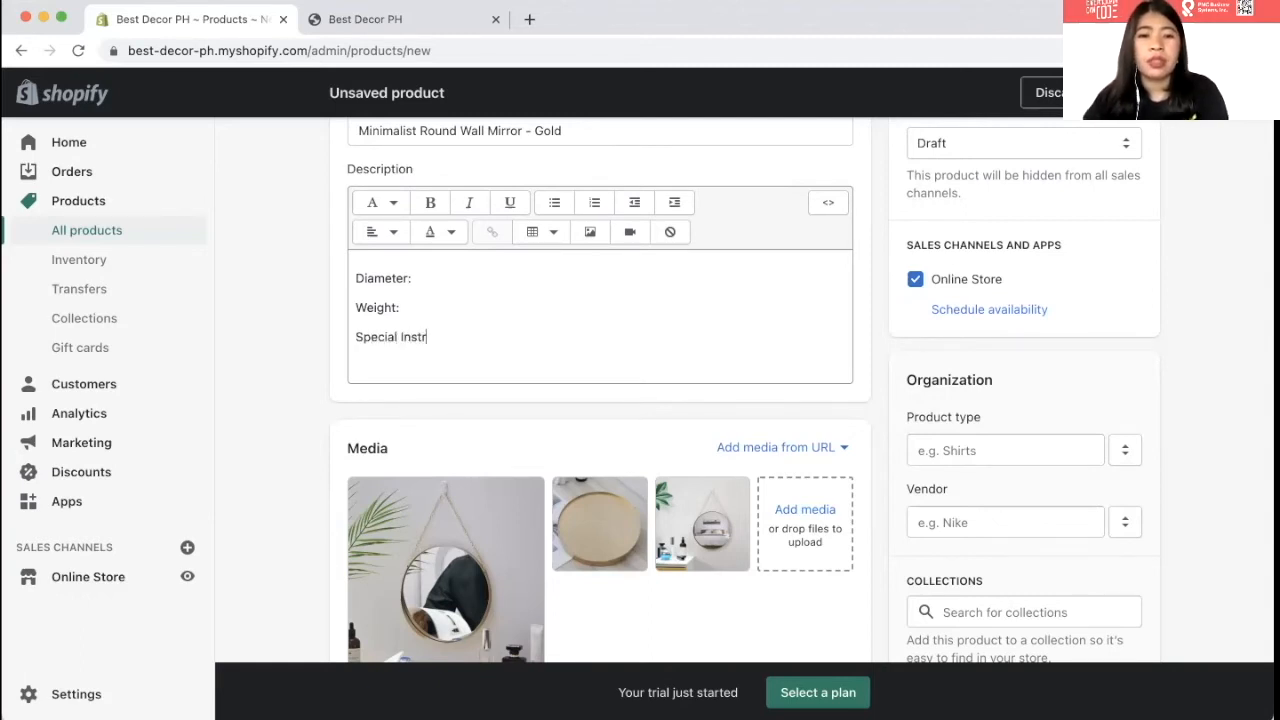
{"action": "type", "text": "uctions:"}
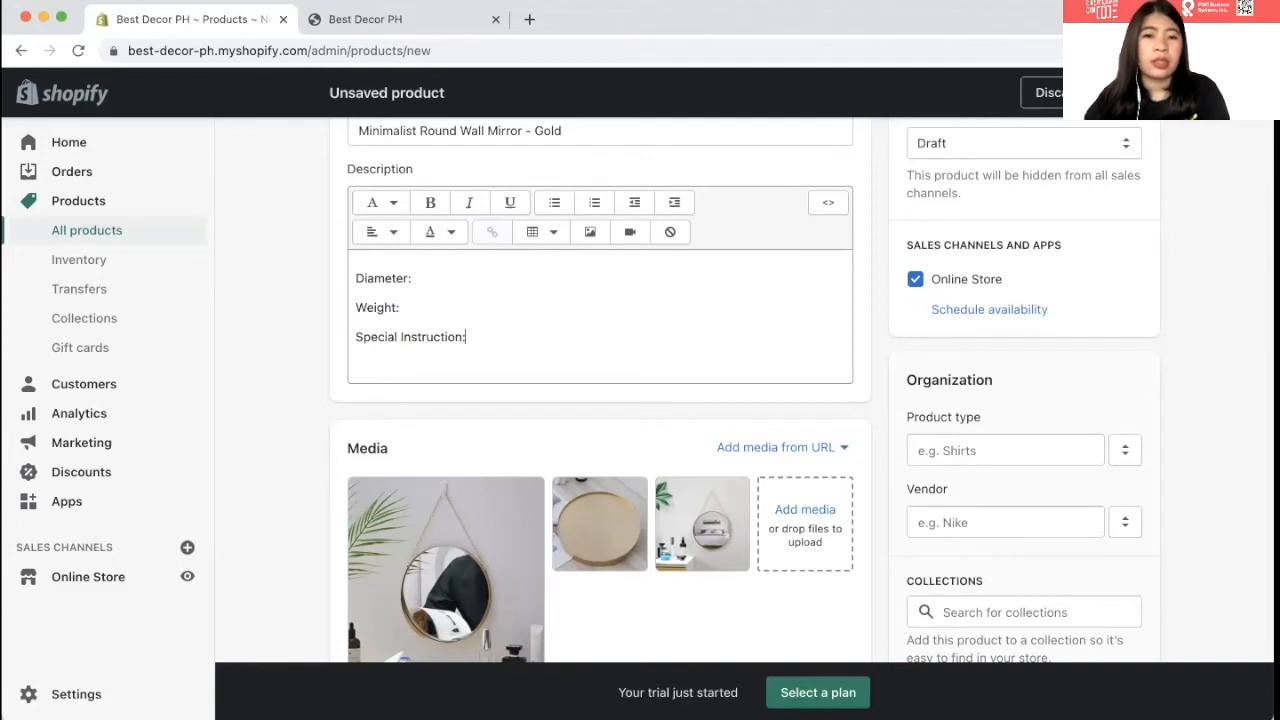
{"action": "key", "text": "Return"}
- Enter price 400 and compare-at price 500.00, then save the product
{"action": "scroll", "coordinate": [340, 380], "scroll_direction": "down", "scroll_amount": 5}
{"action": "scroll", "coordinate": [338, 372], "scroll_direction": "down", "scroll_amount": 1}
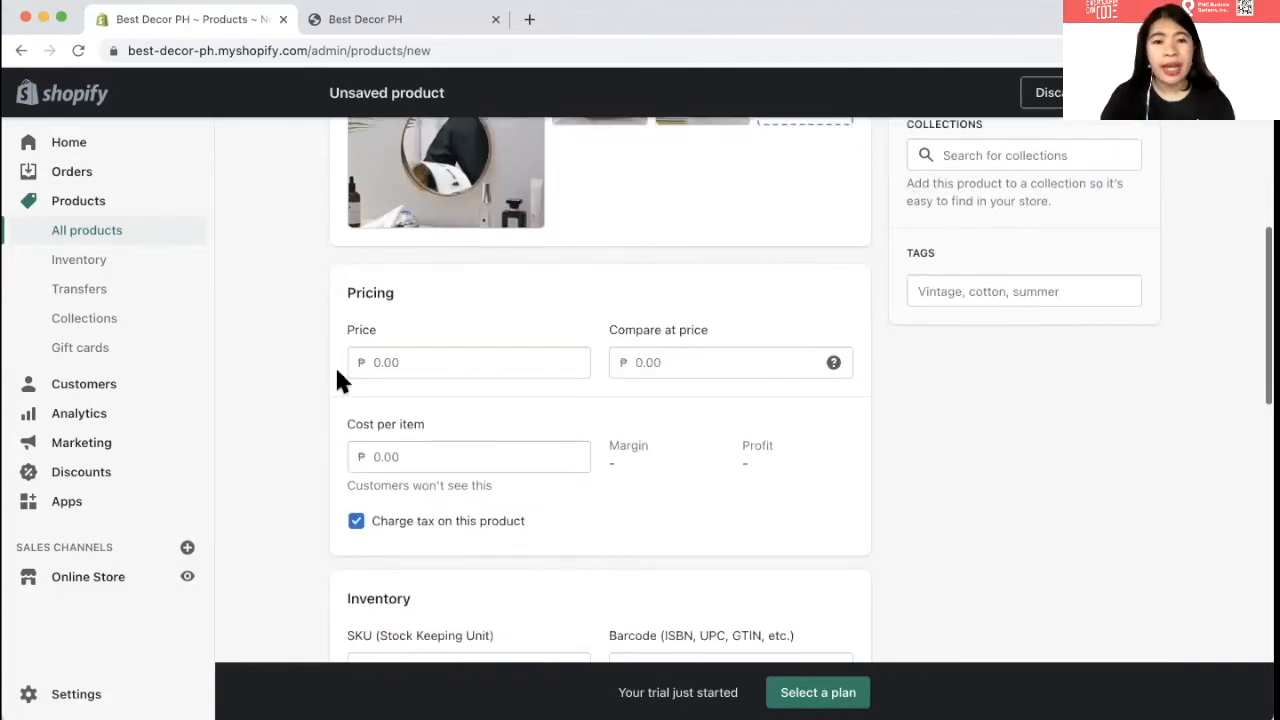
{"action": "left_click", "coordinate": [381, 362]}
{"action": "type", "text": "400"}
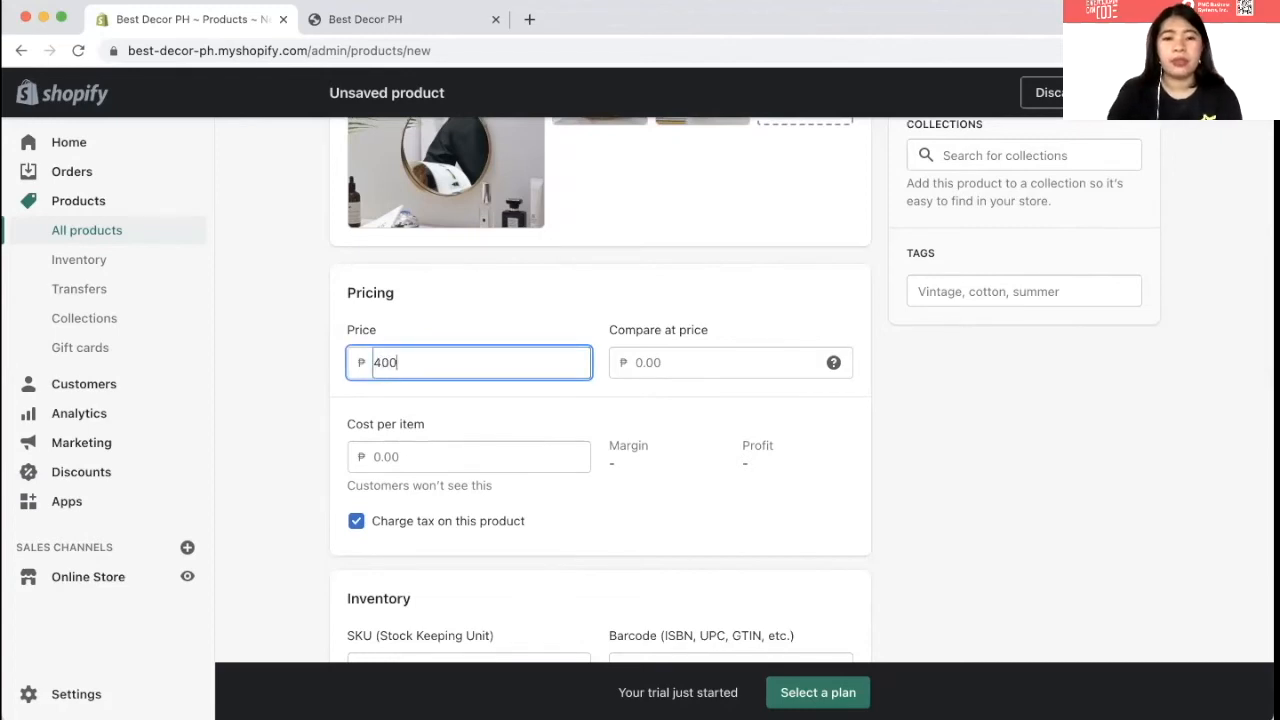
{"action": "key", "text": "Tab"}
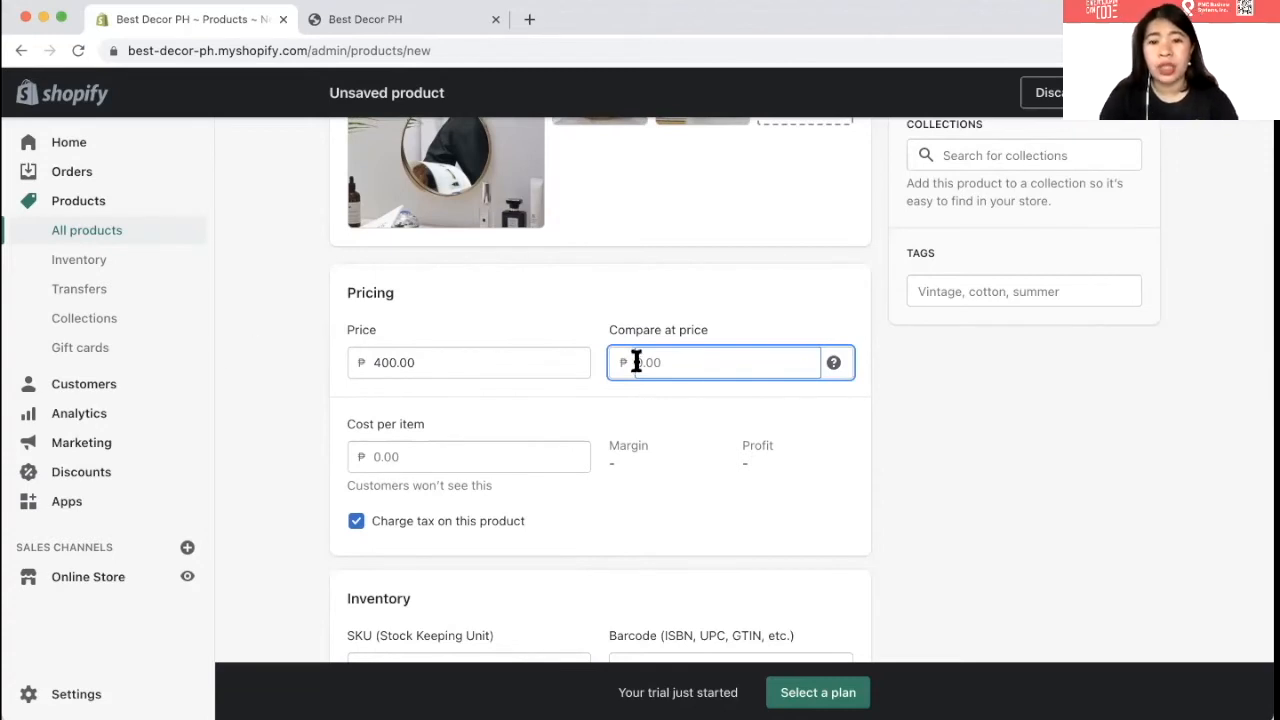
{"action": "type", "text": "500.00"}
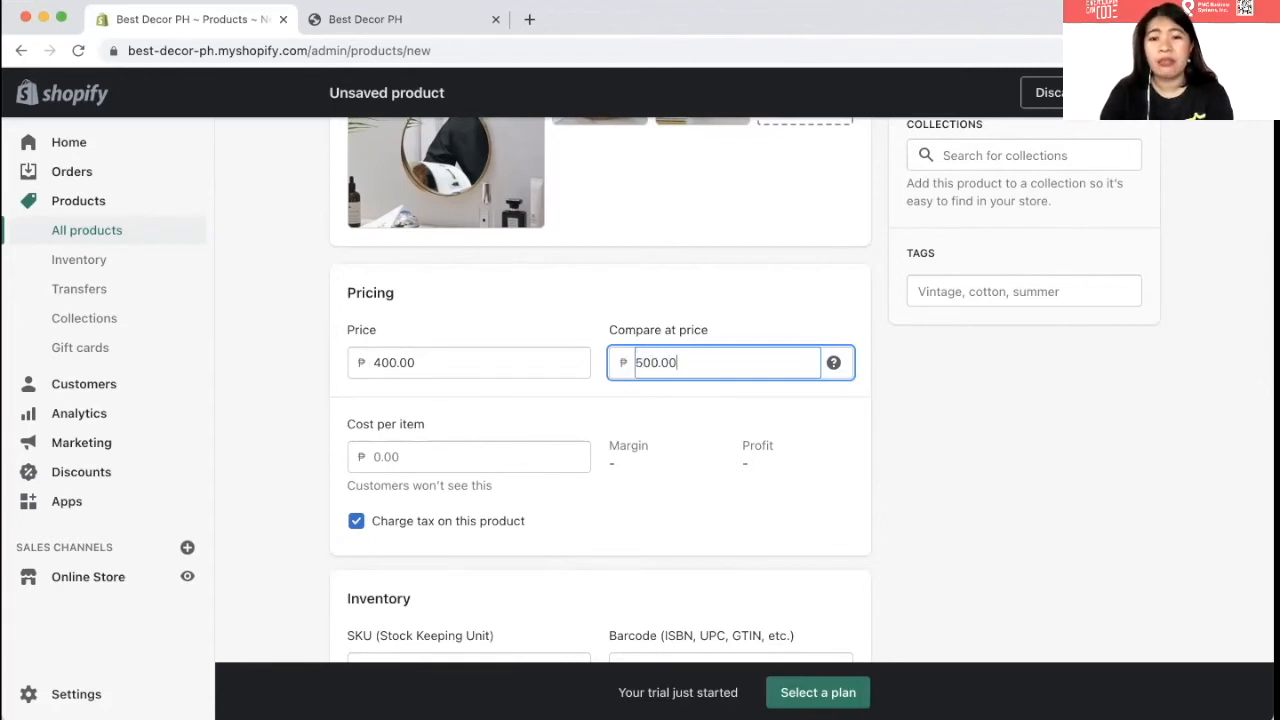
{"action": "key", "text": "Return"}
{"action": "scroll", "coordinate": [698, 345], "scroll_direction": "down", "scroll_amount": 2}
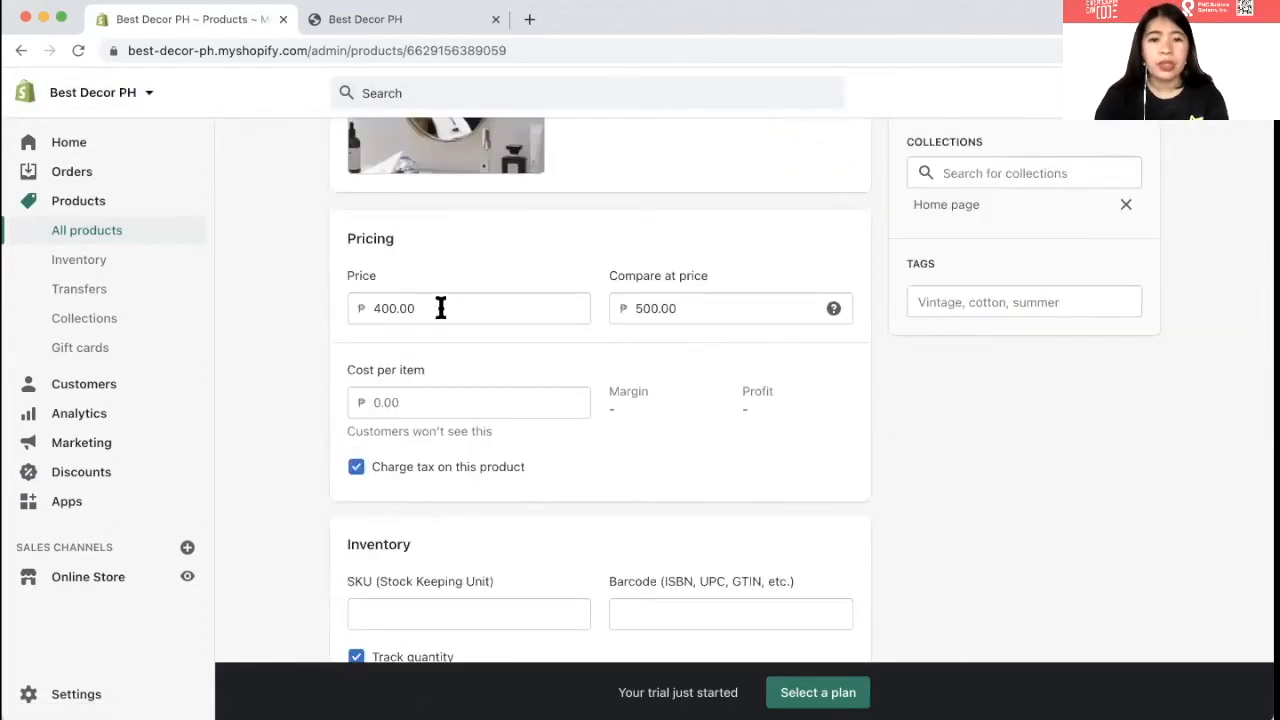
- Set the available stock quantity to 10
{"action": "scroll", "coordinate": [503, 298], "scroll_direction": "down", "scroll_amount": 1}
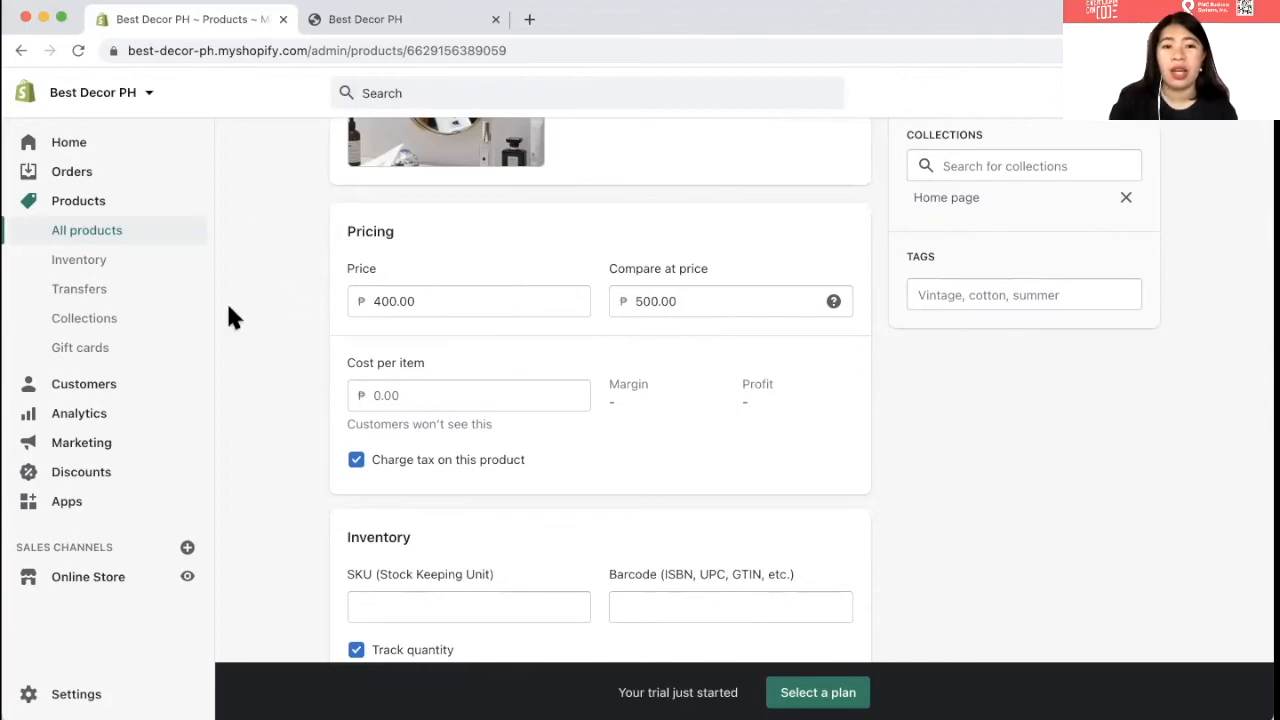
{"action": "scroll", "coordinate": [302, 208], "scroll_direction": "up", "scroll_amount": 1}
{"action": "scroll", "coordinate": [305, 213], "scroll_direction": "up", "scroll_amount": 3}
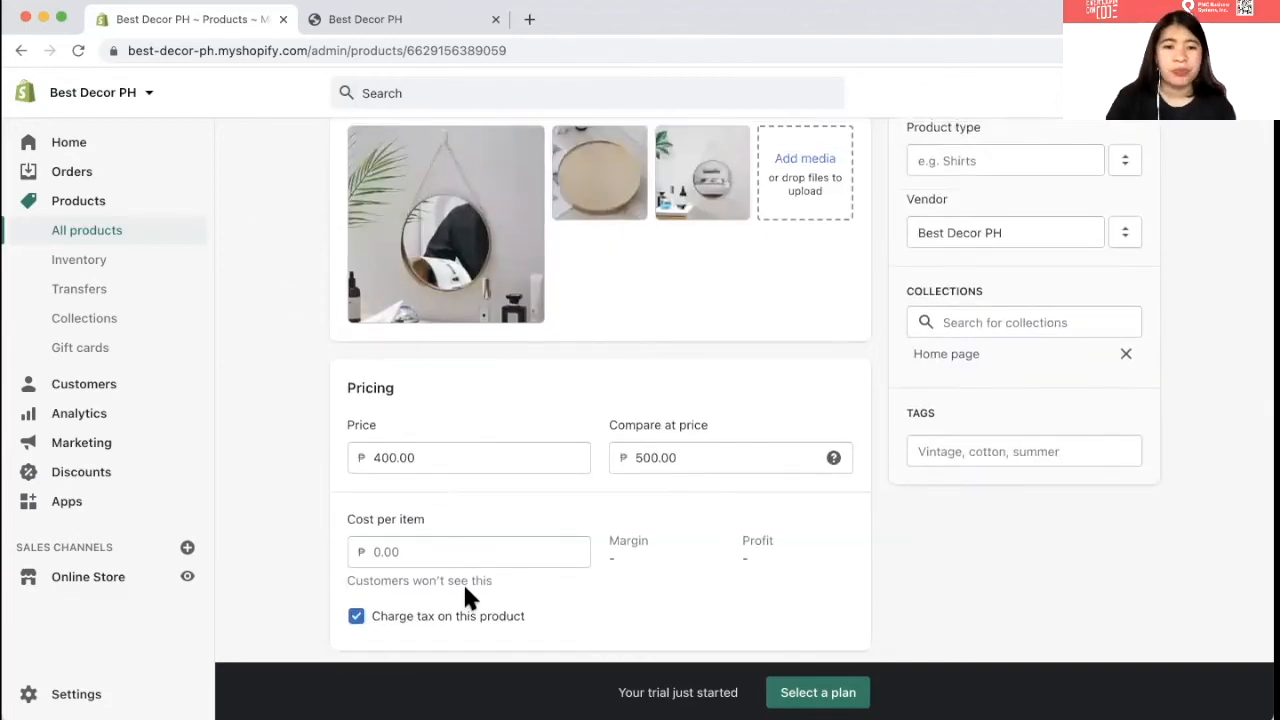
{"action": "scroll", "coordinate": [465, 588], "scroll_direction": "down", "scroll_amount": 8}
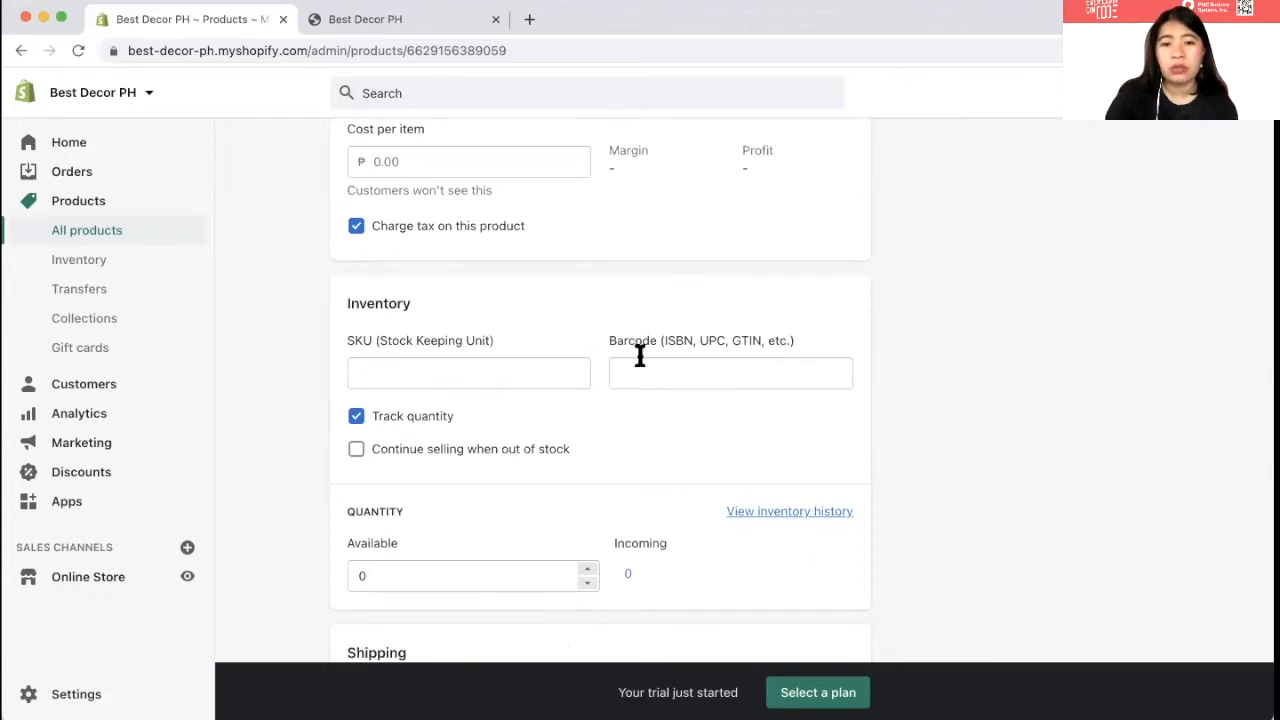
{"action": "scroll", "coordinate": [643, 369], "scroll_direction": "down", "scroll_amount": 1}
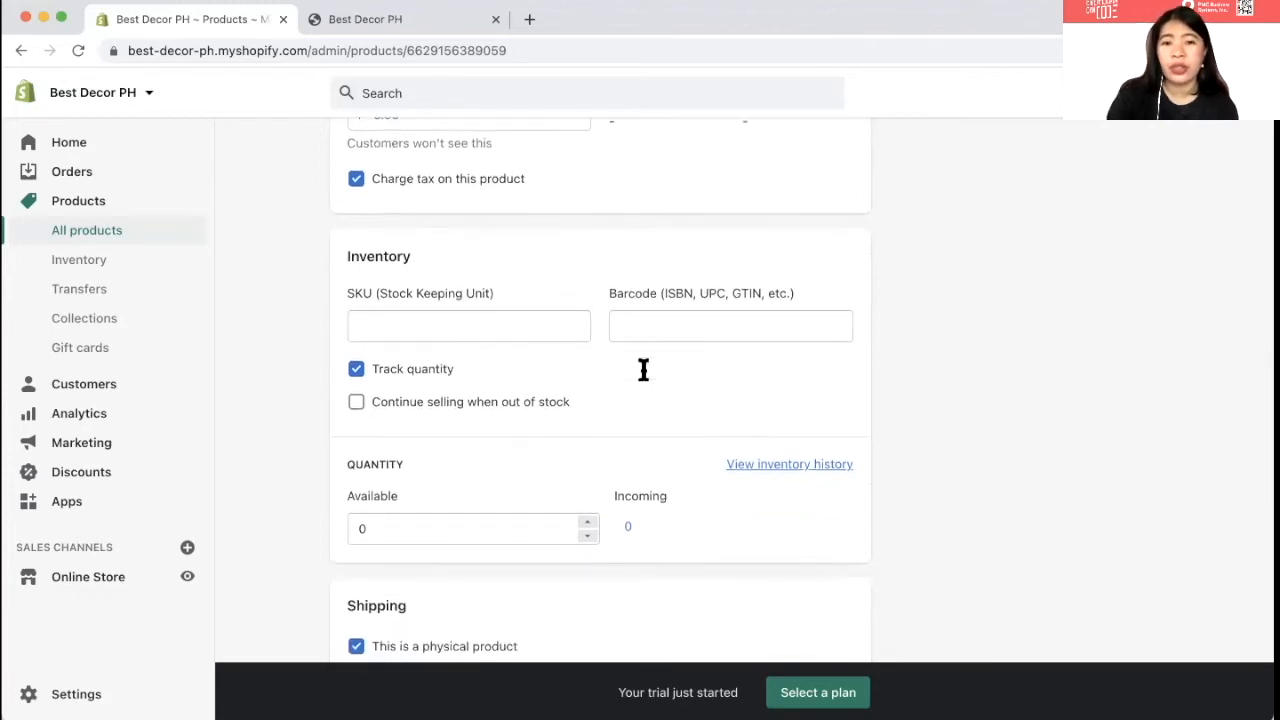
{"action": "scroll", "coordinate": [643, 369], "scroll_direction": "down", "scroll_amount": 2}
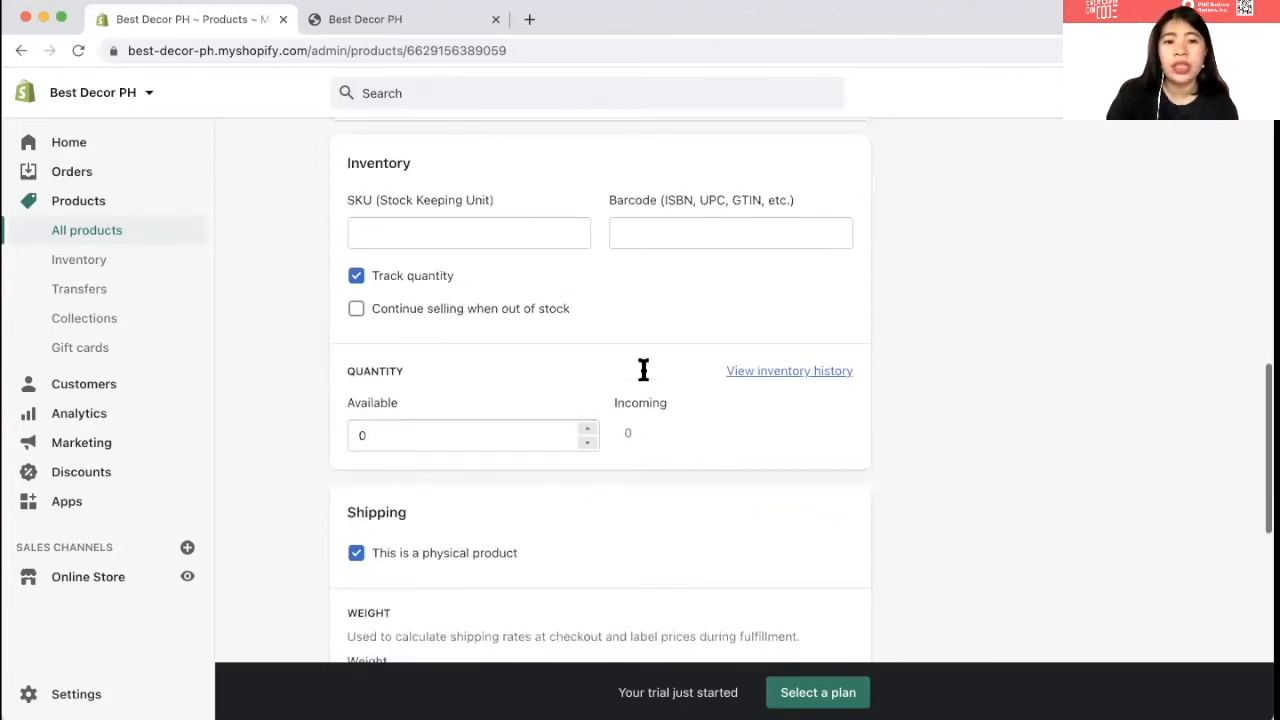
{"action": "left_click", "coordinate": [517, 408]}
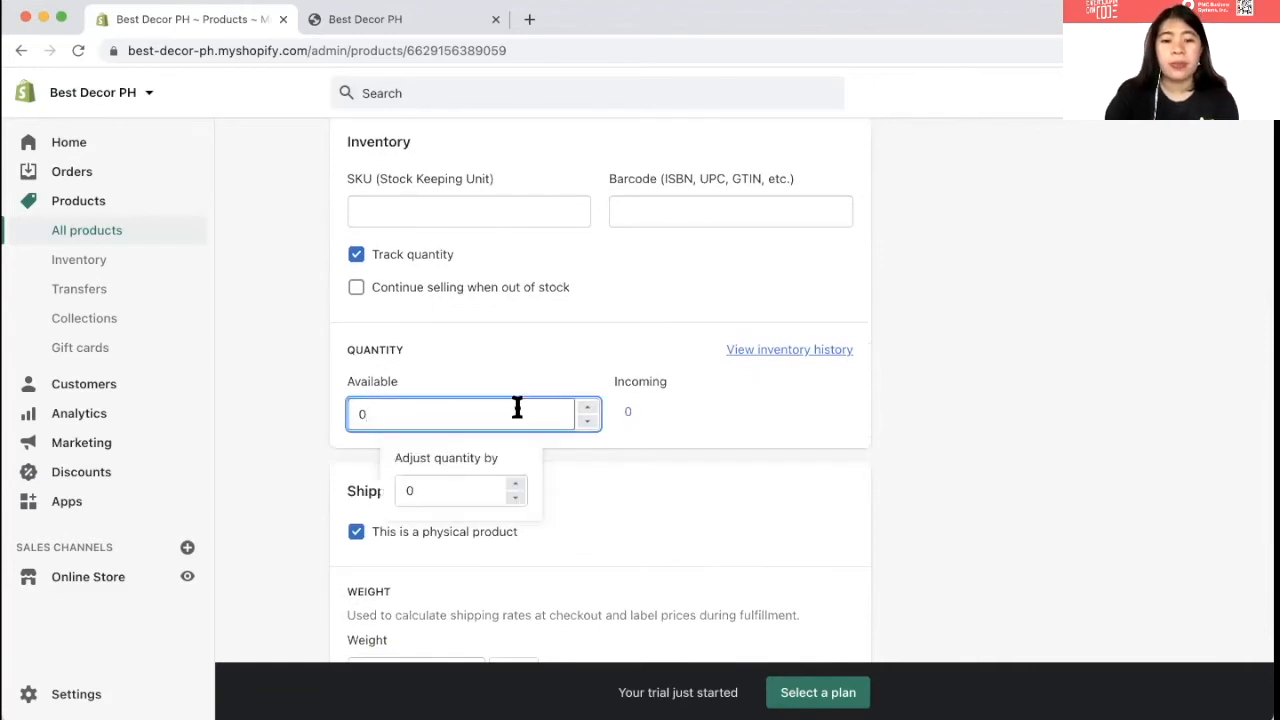
{"action": "type", "text": "10"}
{"action": "key", "text": "ctrl+a"}
{"action": "type", "text": "10"}
- Select the existing shipping weight value so it can be replaced
{"action": "scroll", "coordinate": [573, 480], "scroll_direction": "down", "scroll_amount": 4}
{"action": "left_click", "coordinate": [414, 418]}
{"action": "key", "text": "BackSpace"}
{"action": "type", "text": "5"}
{"action": "key", "text": "ctrl+a"}
- Enter a shipping weight of 1 and choose Philippines as the country of origin
{"action": "type", "text": "1"}
{"action": "scroll", "coordinate": [405, 400], "scroll_direction": "down", "scroll_amount": 2}
{"action": "left_click", "coordinate": [403, 391]}
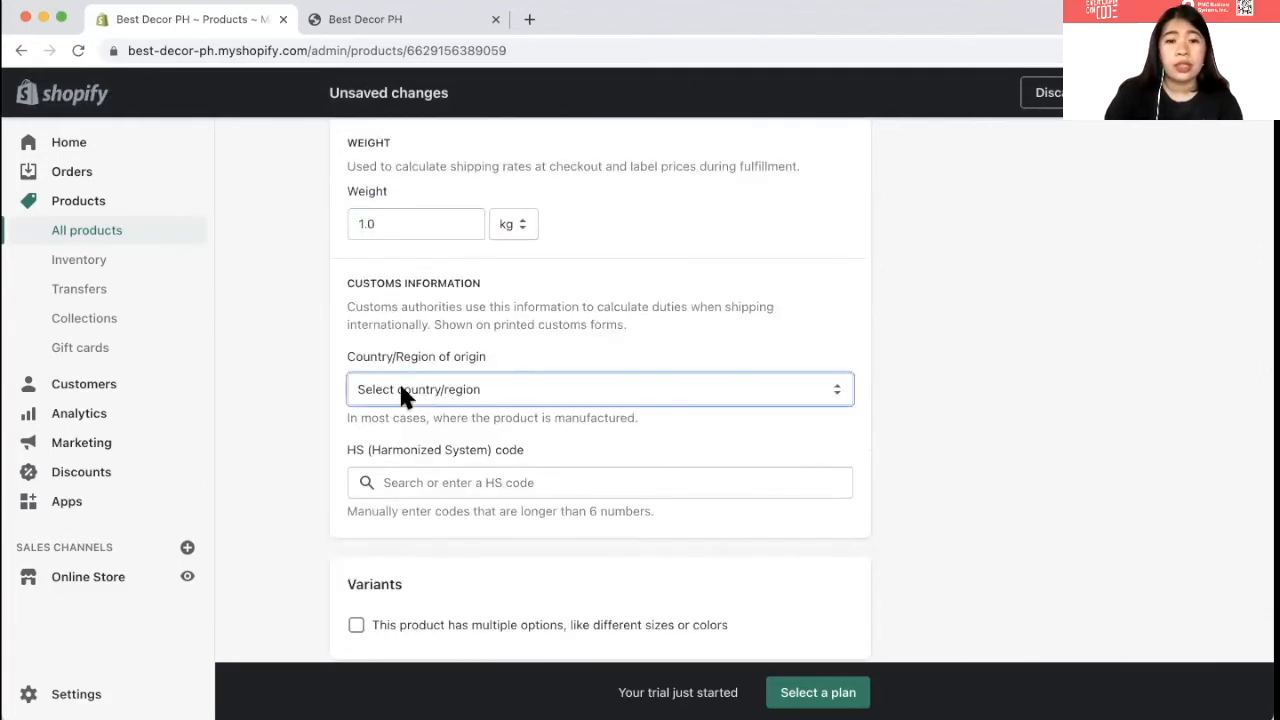
{"action": "key", "text": "m"}
{"action": "key", "text": "e"}
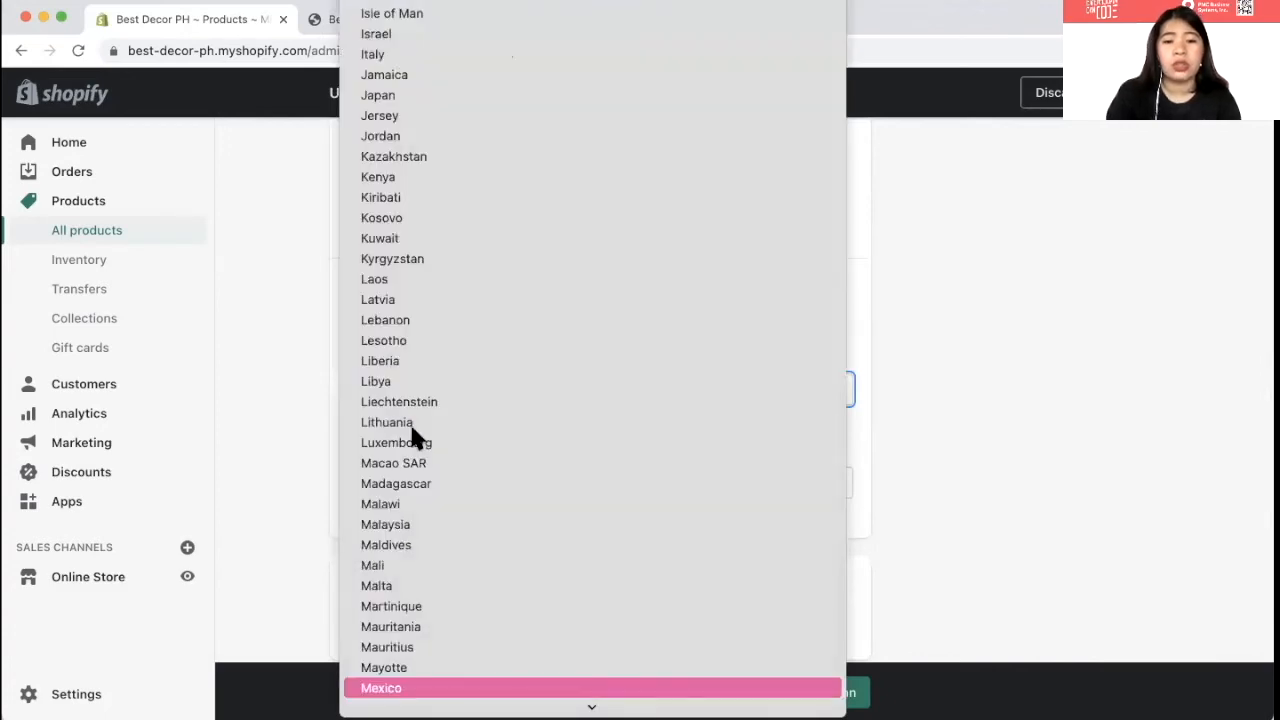
{"action": "key", "text": "p"}
{"action": "key", "text": "h"}
{"action": "key", "text": "Return"}
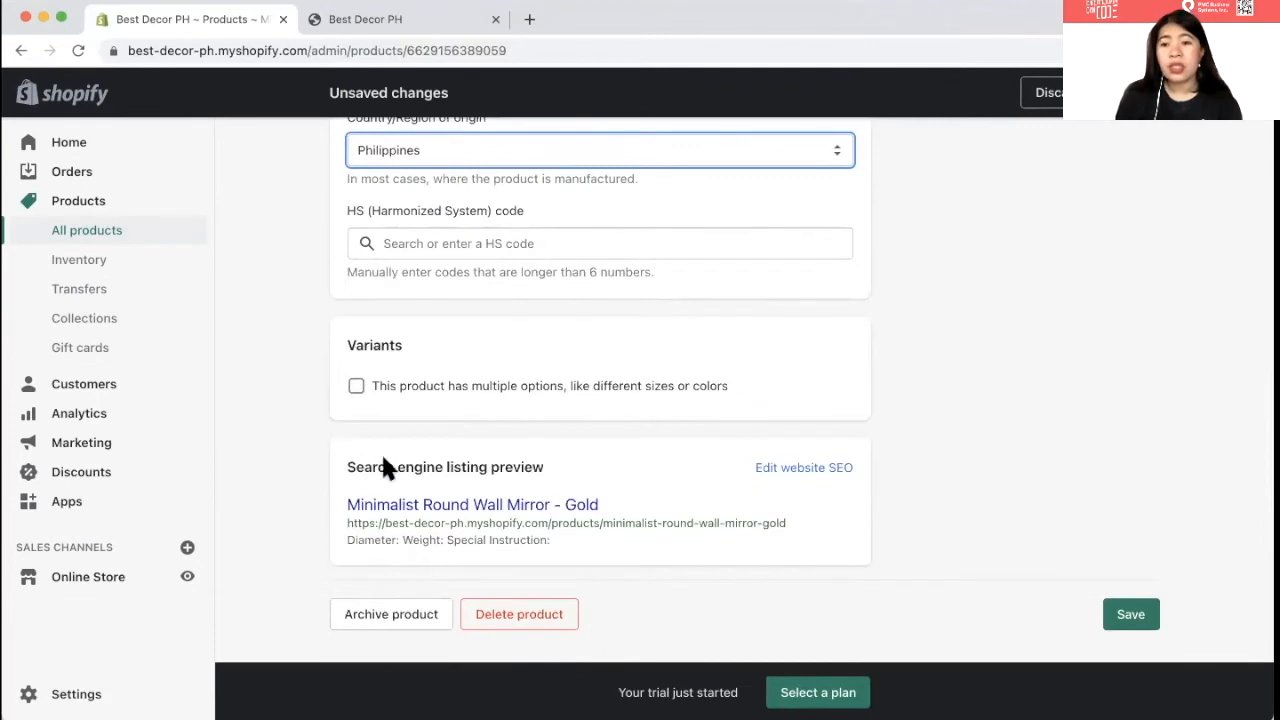
{"action": "left_click", "coordinate": [367, 578]}
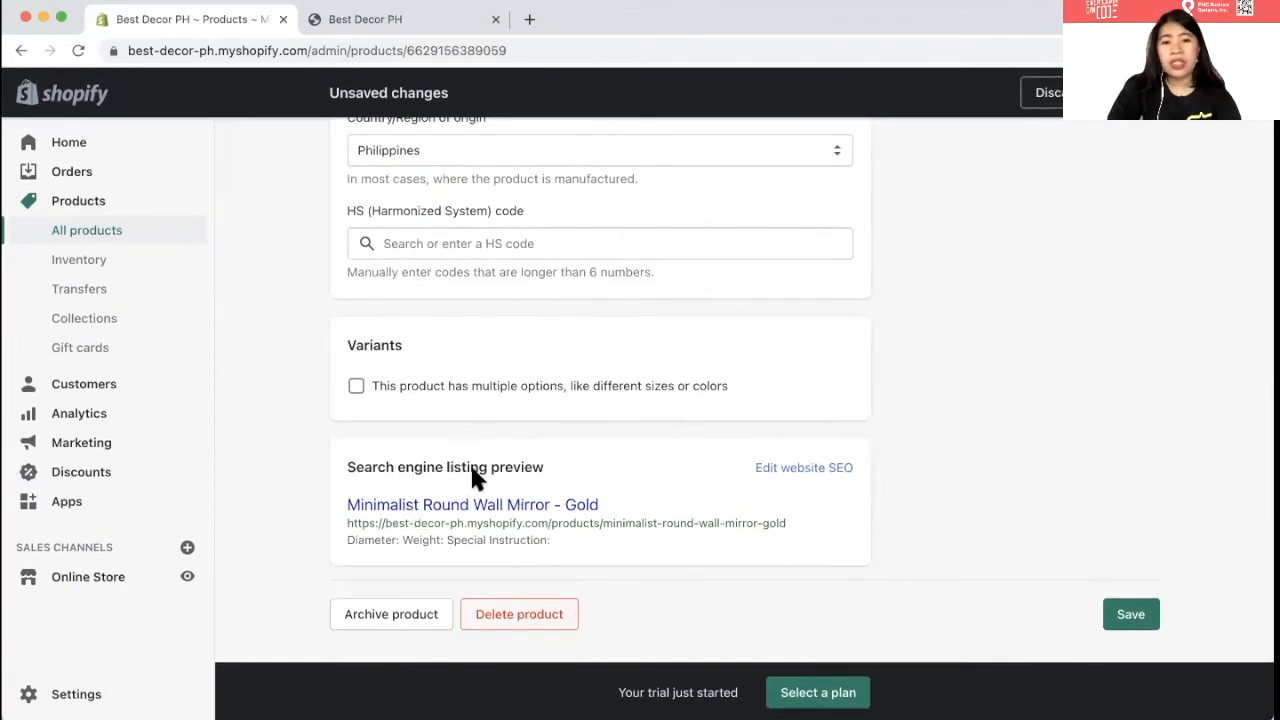
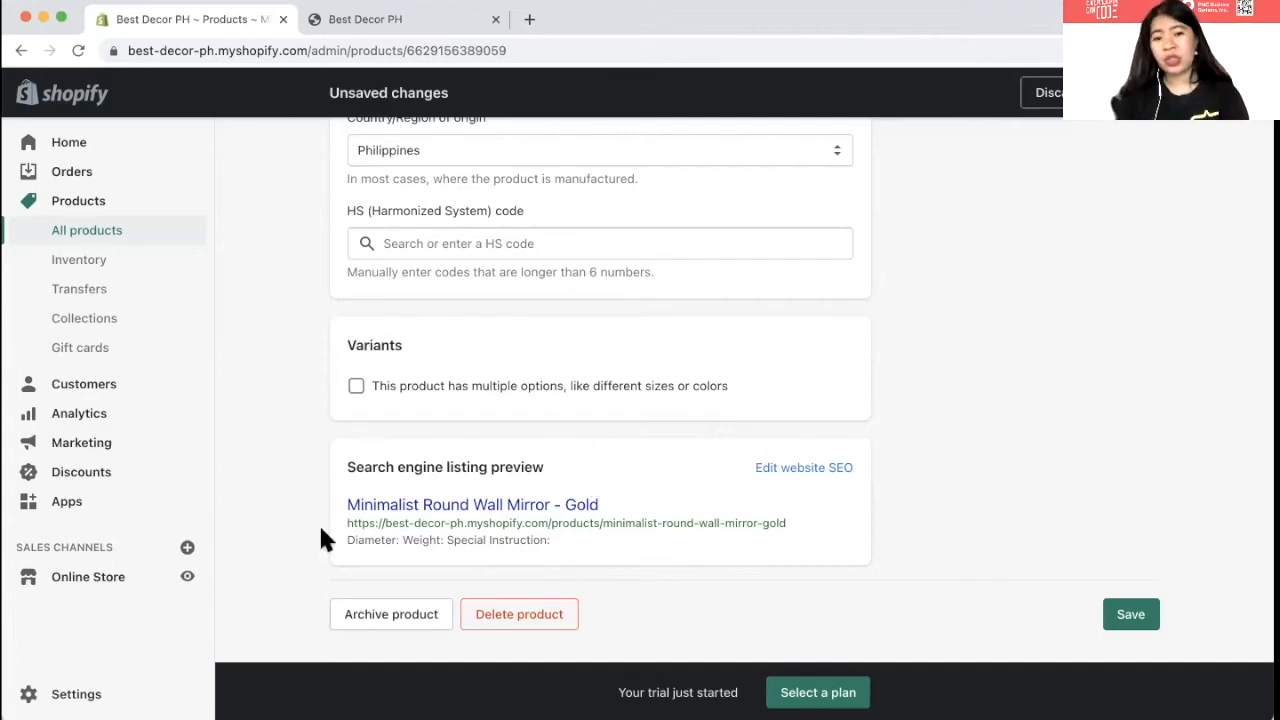
- Review the gold mirror's SEO title, description and 'Minimalist Round Wall Mirror - Gold' URL handle, then save
{"action": "left_click", "coordinate": [780, 472]}
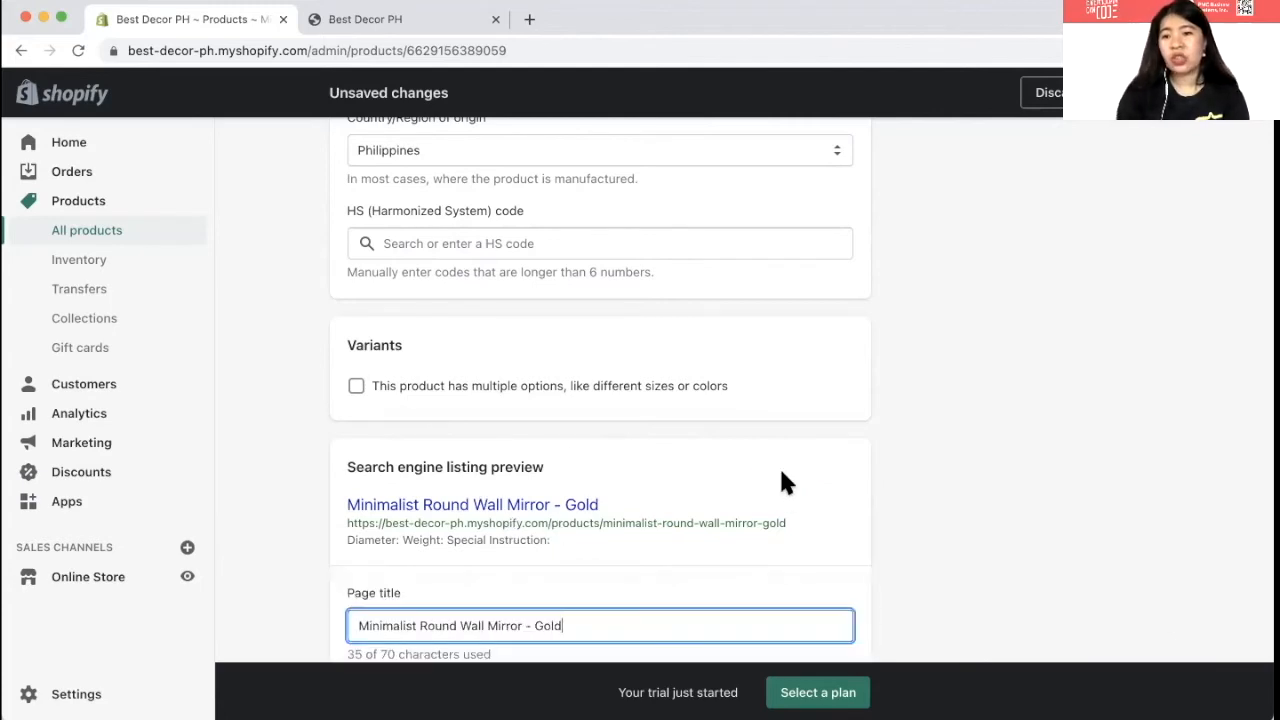
{"action": "scroll", "coordinate": [783, 482], "scroll_direction": "down", "scroll_amount": 4}
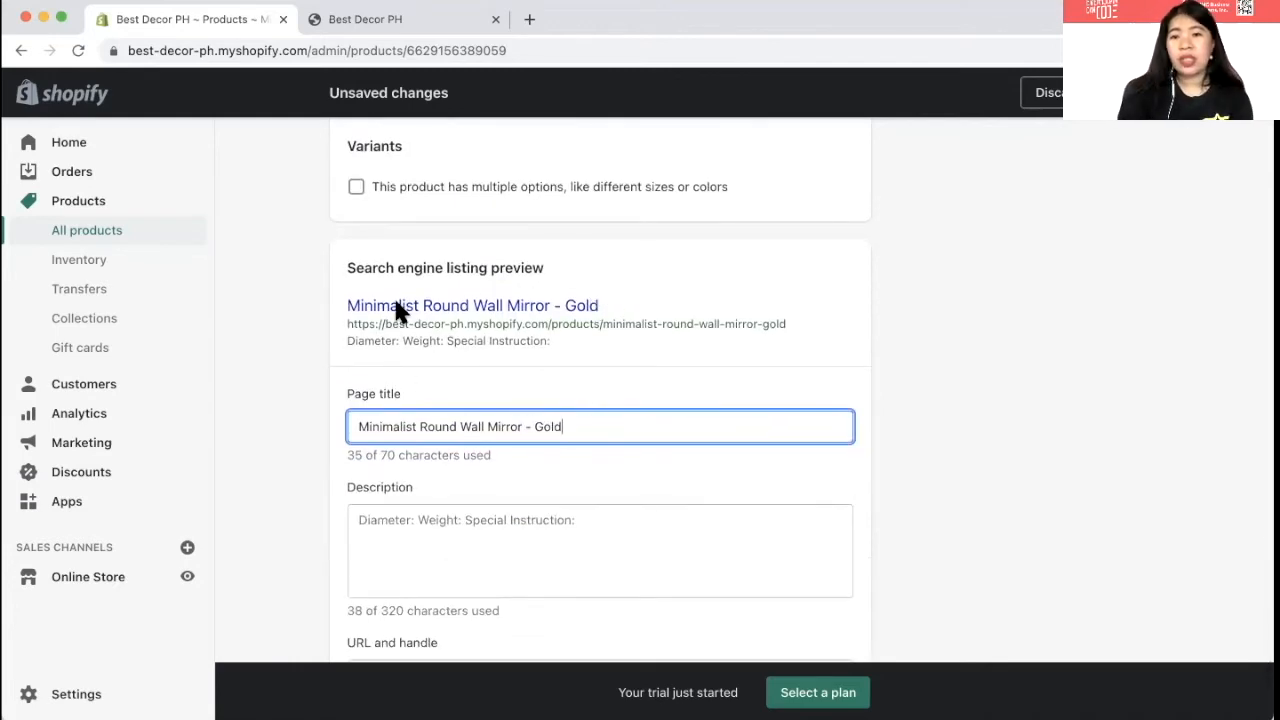
{"action": "scroll", "coordinate": [531, 437], "scroll_direction": "down", "scroll_amount": 3}
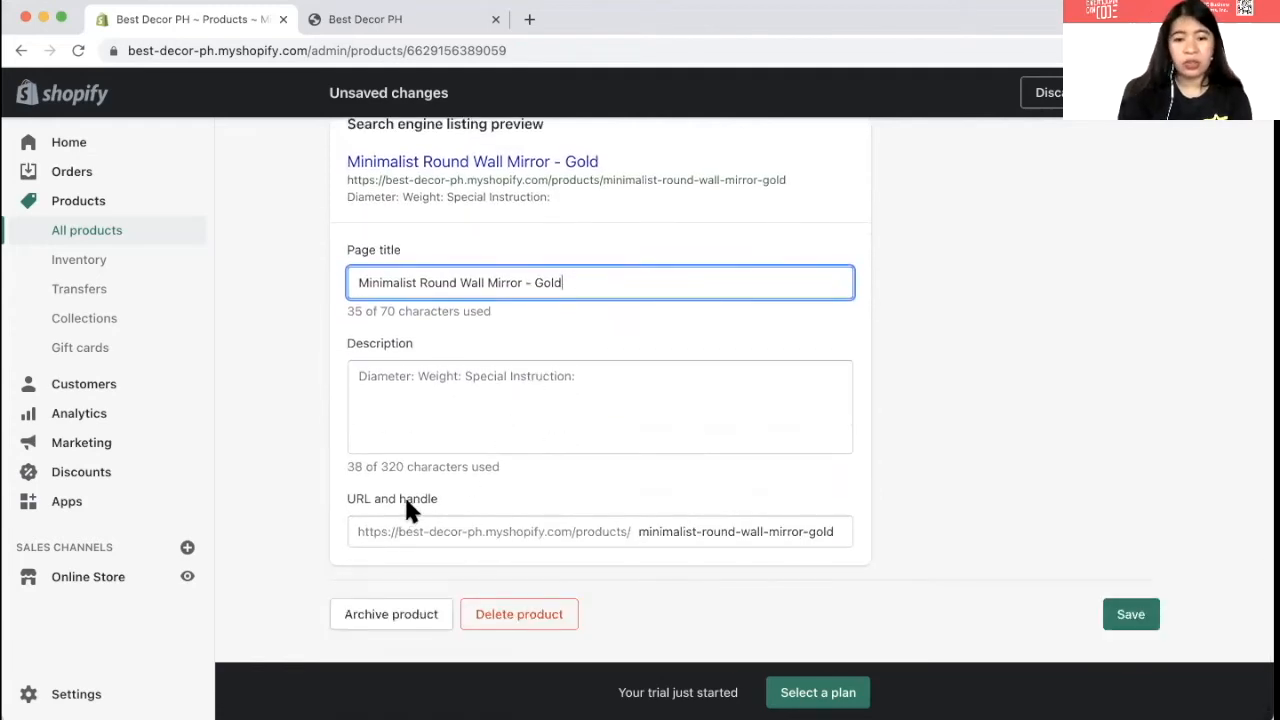
{"action": "left_click", "coordinate": [1131, 614]}
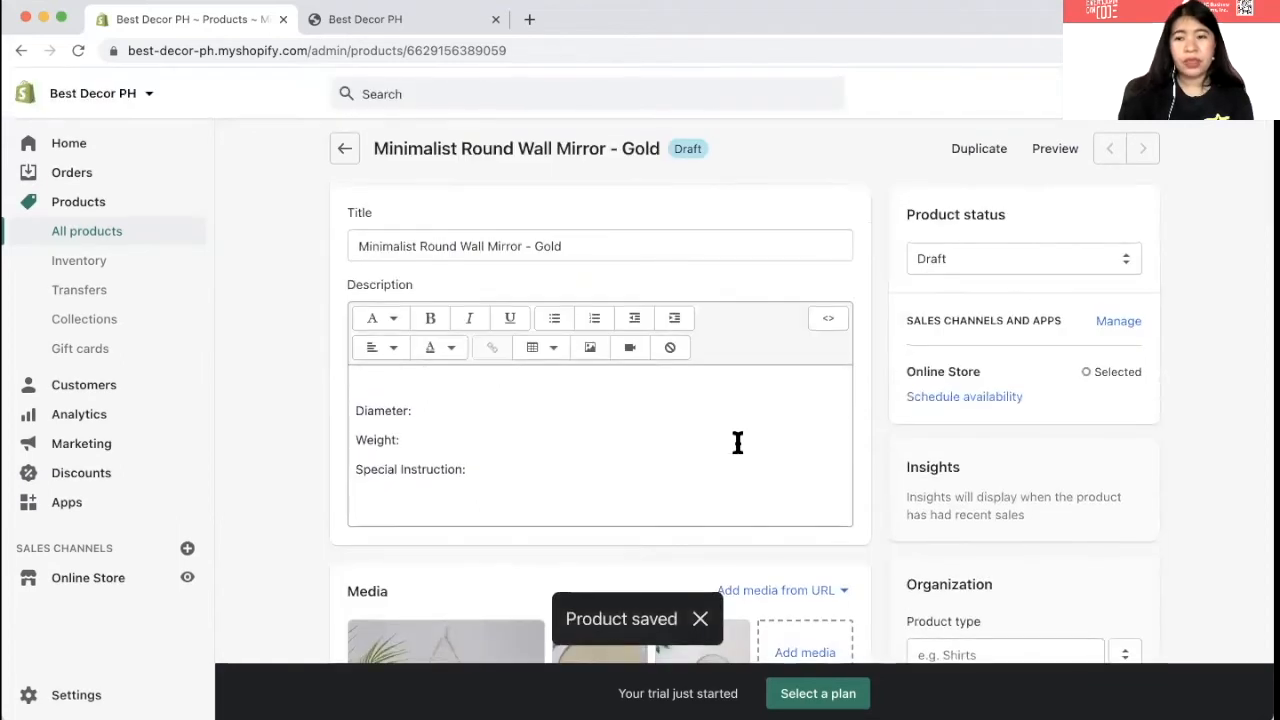
- Change the gold mirror's product status from Draft to Active and save it
{"action": "scroll", "coordinate": [594, 401], "scroll_direction": "down", "scroll_amount": 1}
{"action": "scroll", "coordinate": [594, 401], "scroll_direction": "up", "scroll_amount": 2}
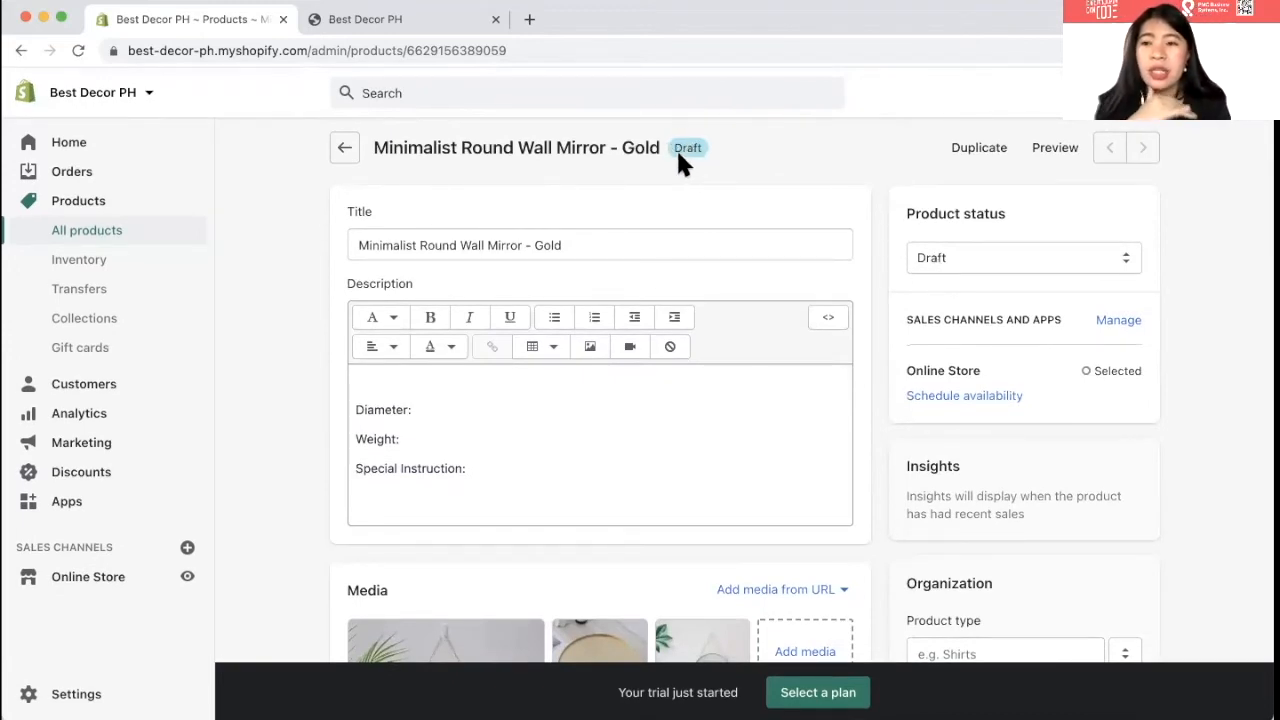
{"action": "left_click", "coordinate": [982, 245]}
{"action": "left_click", "coordinate": [974, 235]}
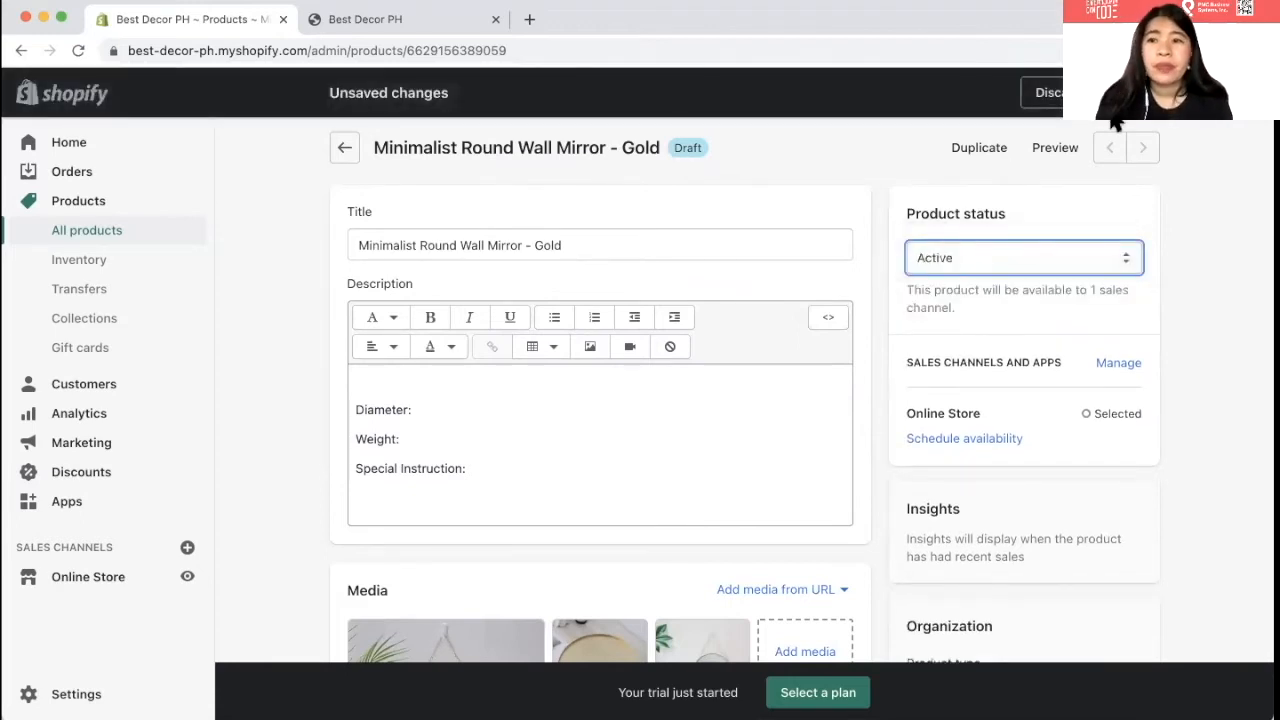
{"action": "left_click", "coordinate": [1105, 92]}
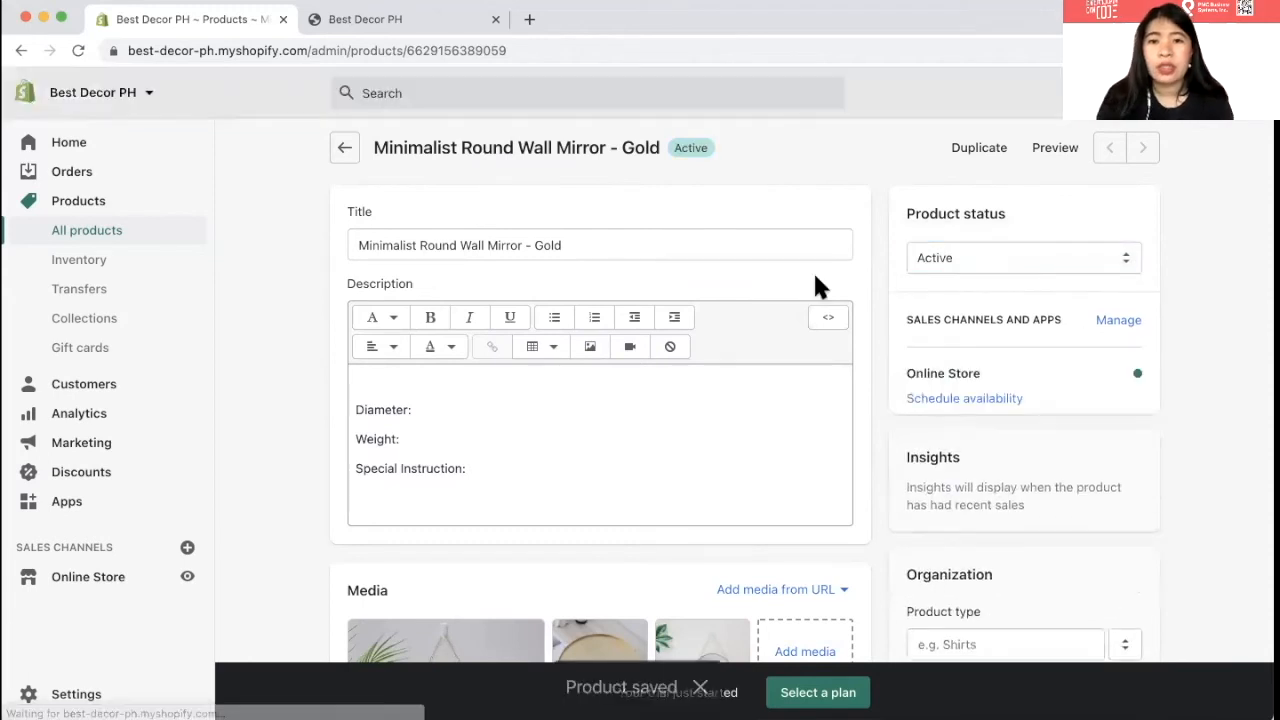
{"action": "left_click", "coordinate": [377, 28]}
- Reload the storefront and confirm the Catalog lists the gold mirror on sale at ₱400.00
{"action": "left_click", "coordinate": [380, 51]}
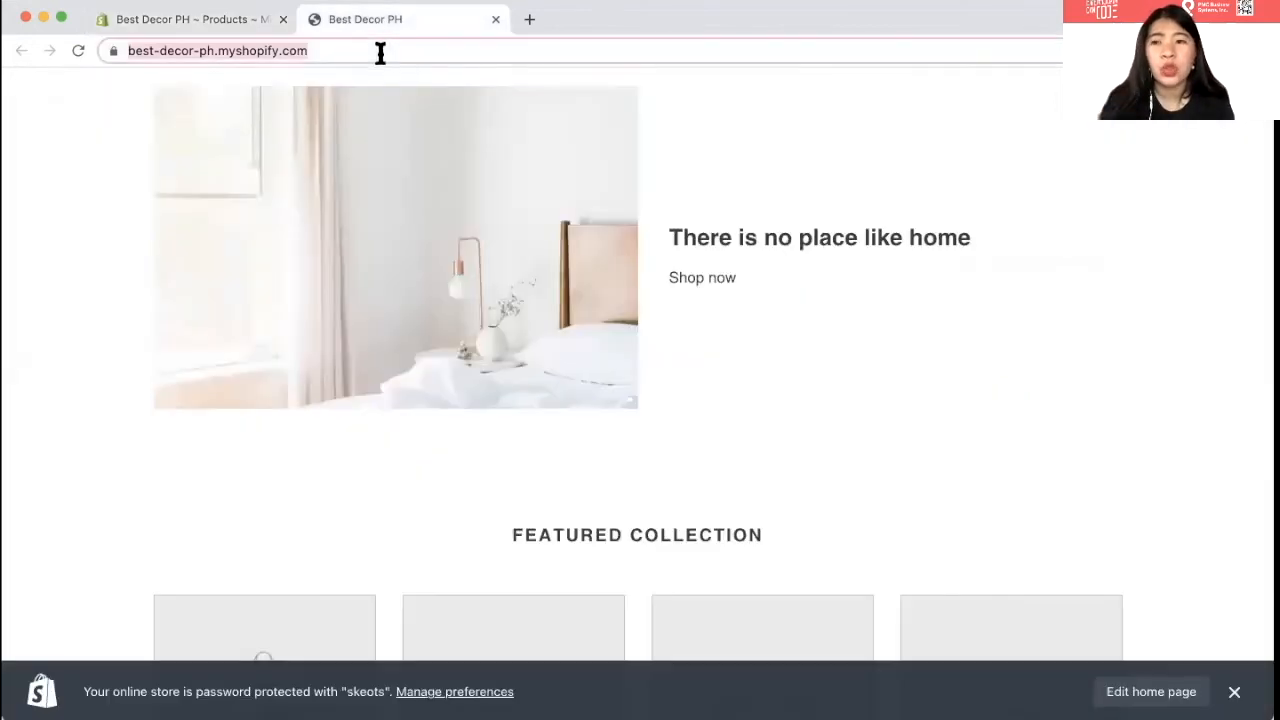
{"action": "left_click", "coordinate": [75, 53]}
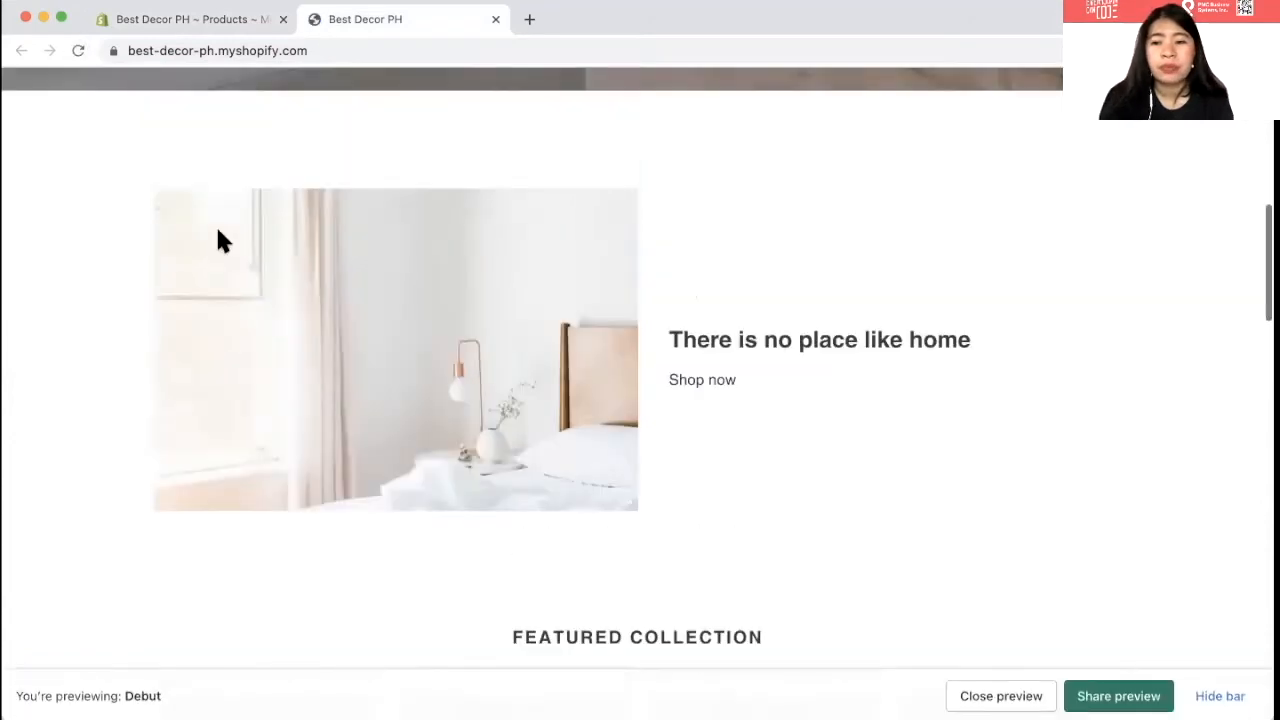
{"action": "scroll", "coordinate": [217, 237], "scroll_direction": "up", "scroll_amount": 7}
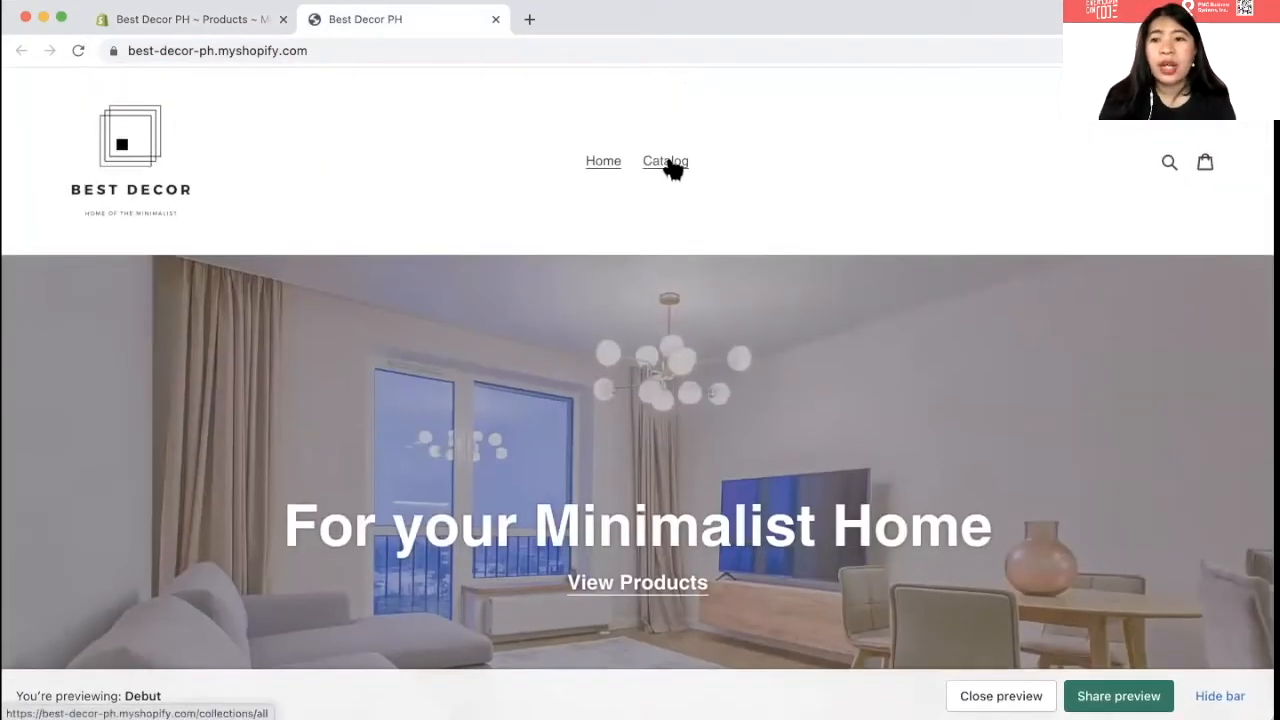
{"action": "left_click", "coordinate": [668, 165]}
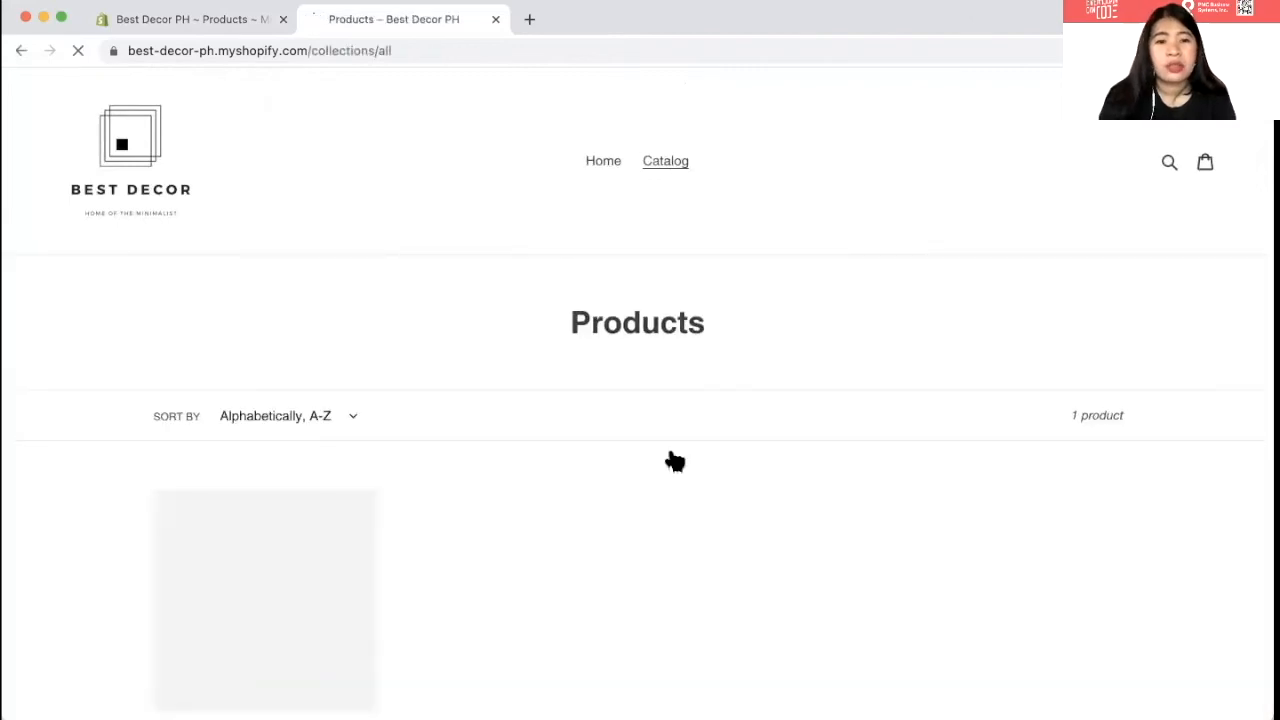
{"action": "scroll", "coordinate": [678, 502], "scroll_direction": "down", "scroll_amount": 2}
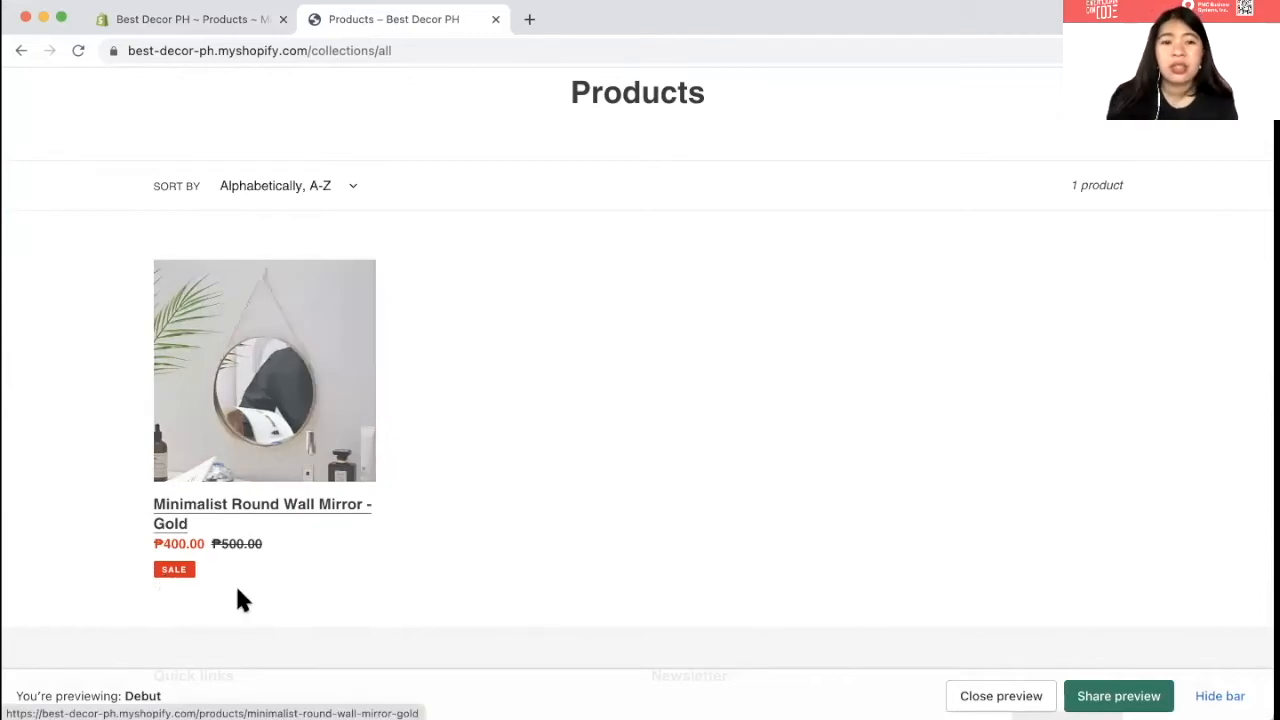
{"action": "scroll", "coordinate": [228, 70], "scroll_direction": "up", "scroll_amount": 3}
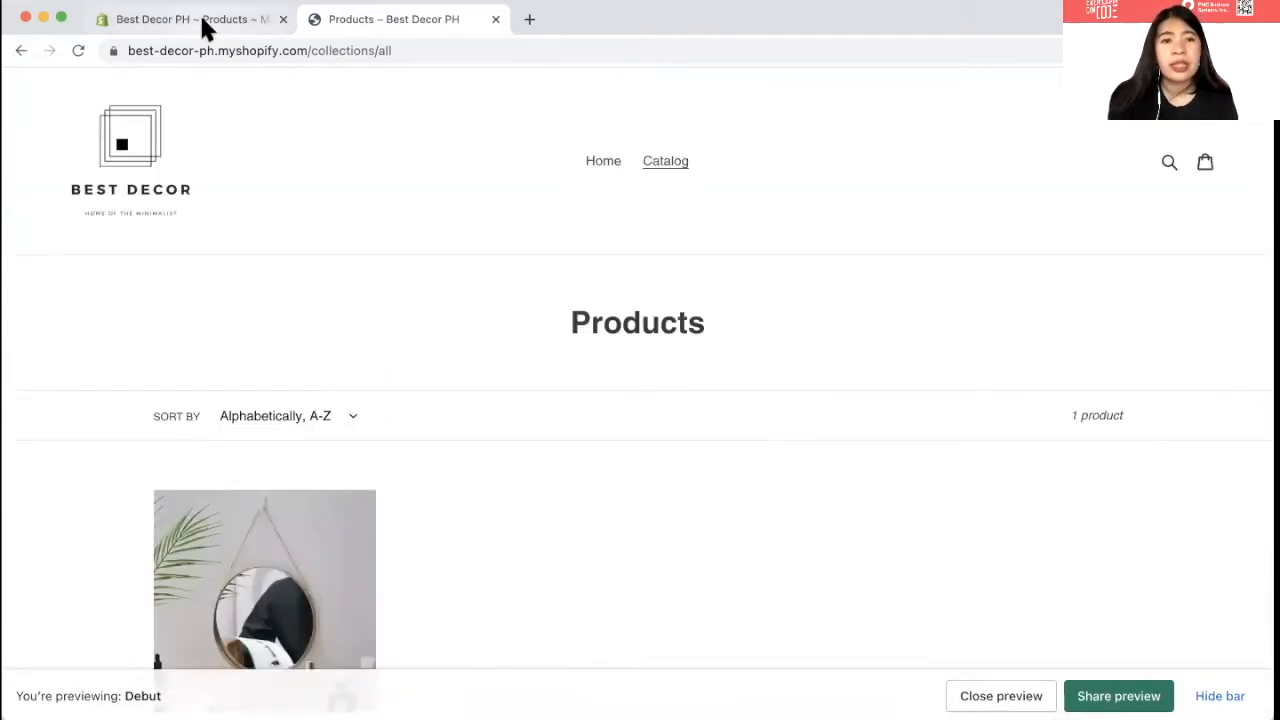
{"action": "left_click", "coordinate": [202, 22]}
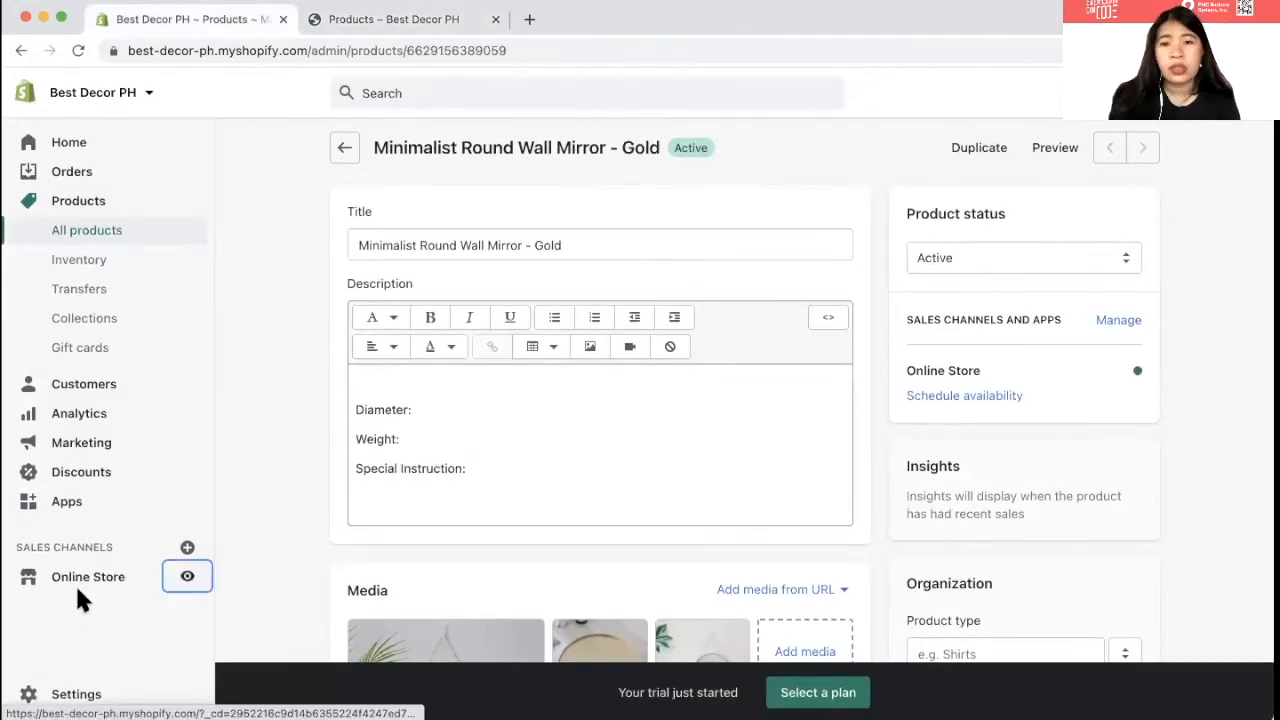
- From Online Store themes, launch the Debut theme's Customize editor
{"action": "left_click", "coordinate": [80, 584]}
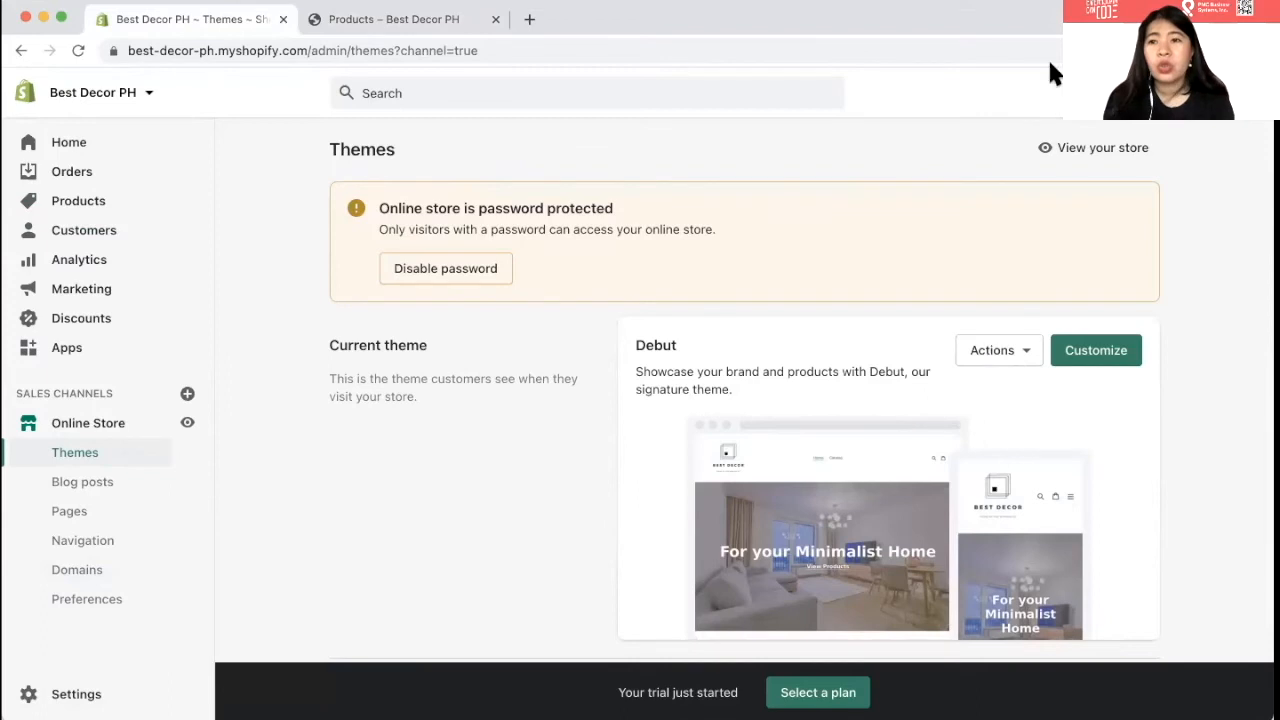
{"action": "scroll", "coordinate": [990, 223], "scroll_direction": "down", "scroll_amount": 3}
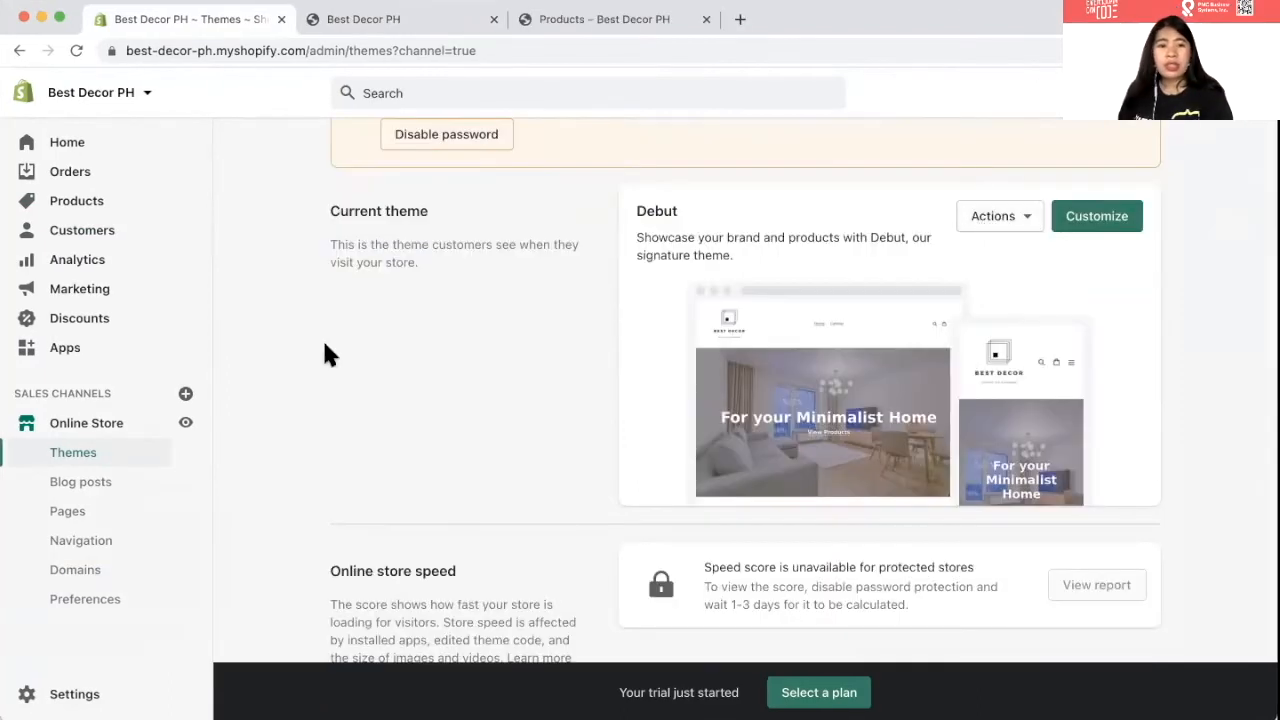
{"action": "left_click", "coordinate": [980, 222]}
{"action": "left_click", "coordinate": [980, 222]}
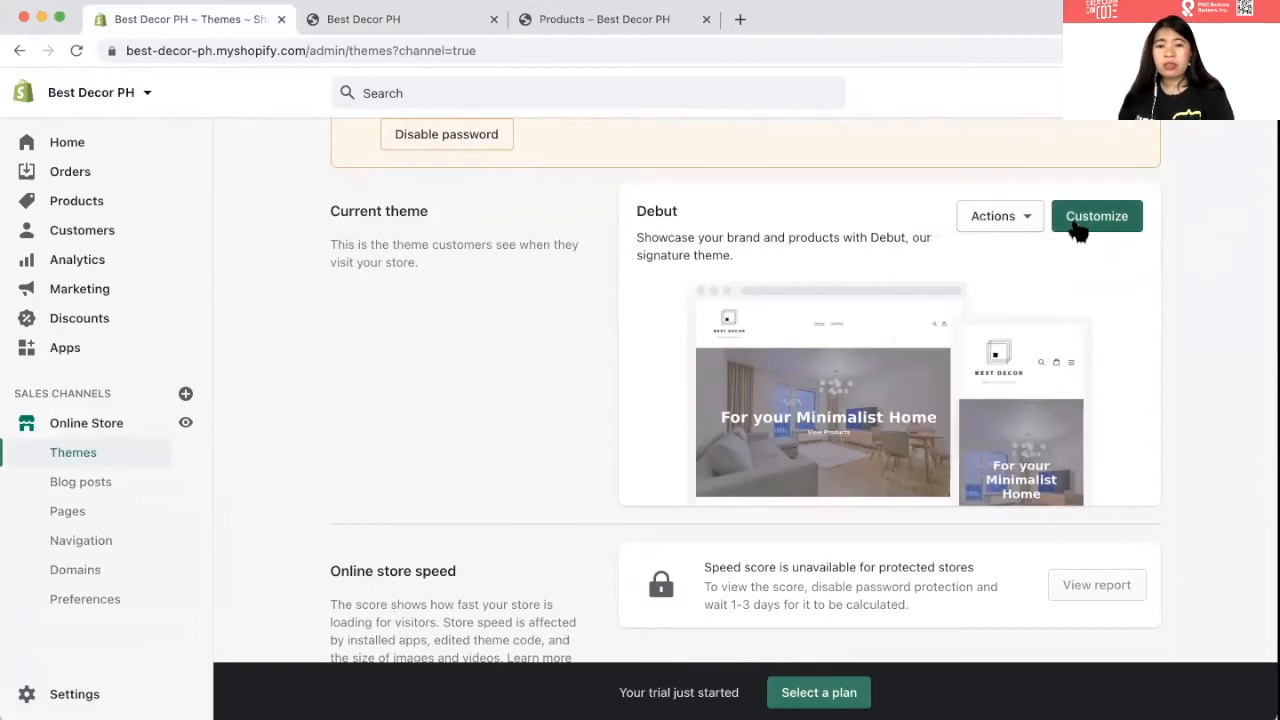
{"action": "left_click", "coordinate": [1083, 236]}
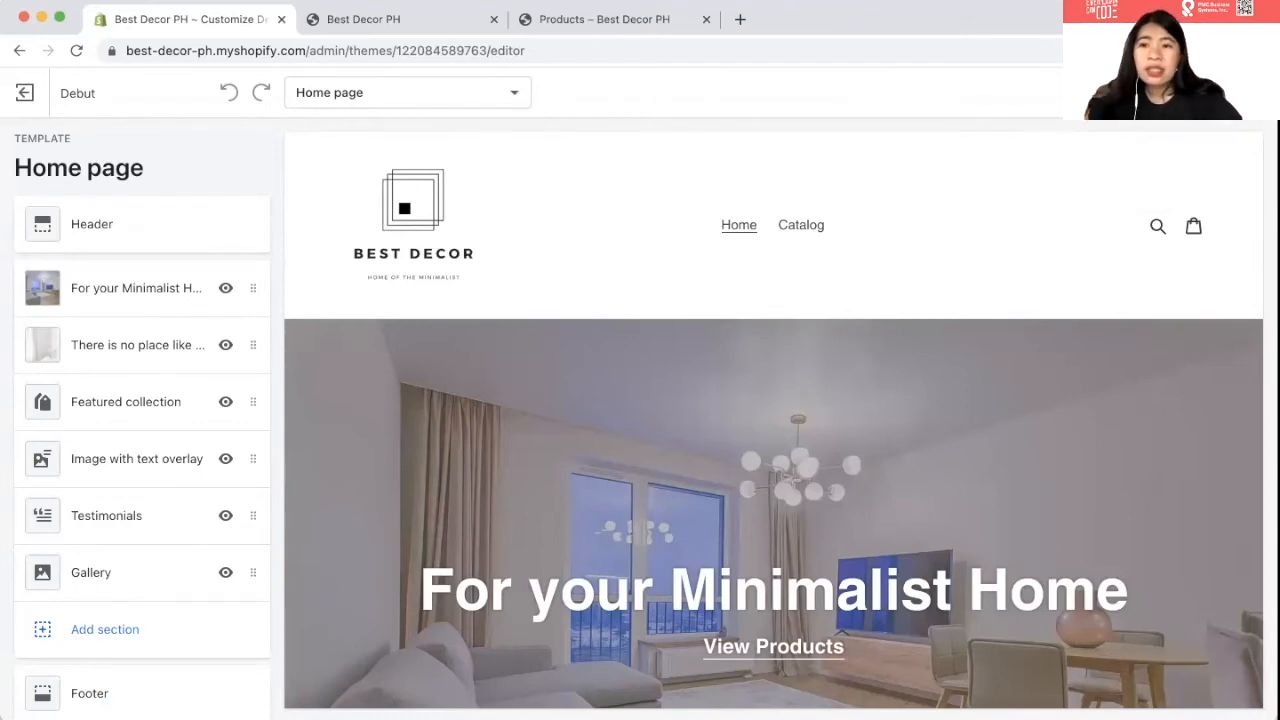
- Preview the Debut home page in mobile layout and scroll through it
{"action": "left_click", "coordinate": [1130, 92]}
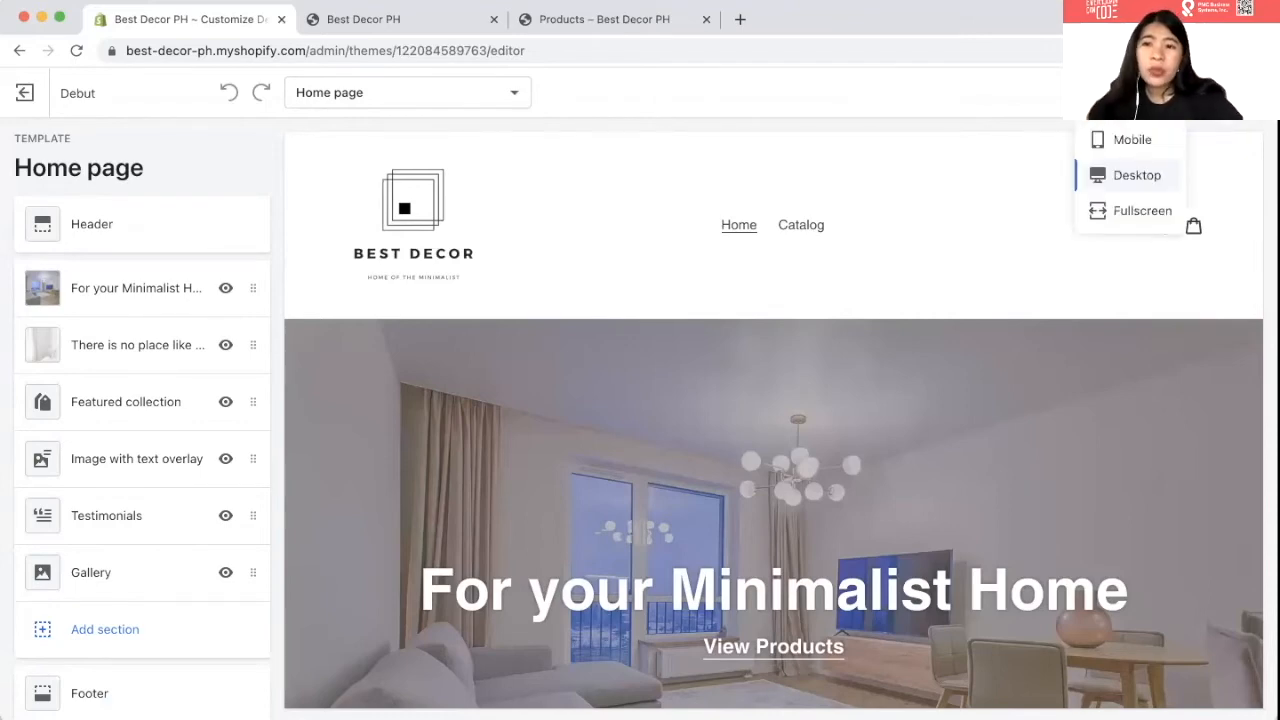
{"action": "left_click", "coordinate": [1112, 145]}
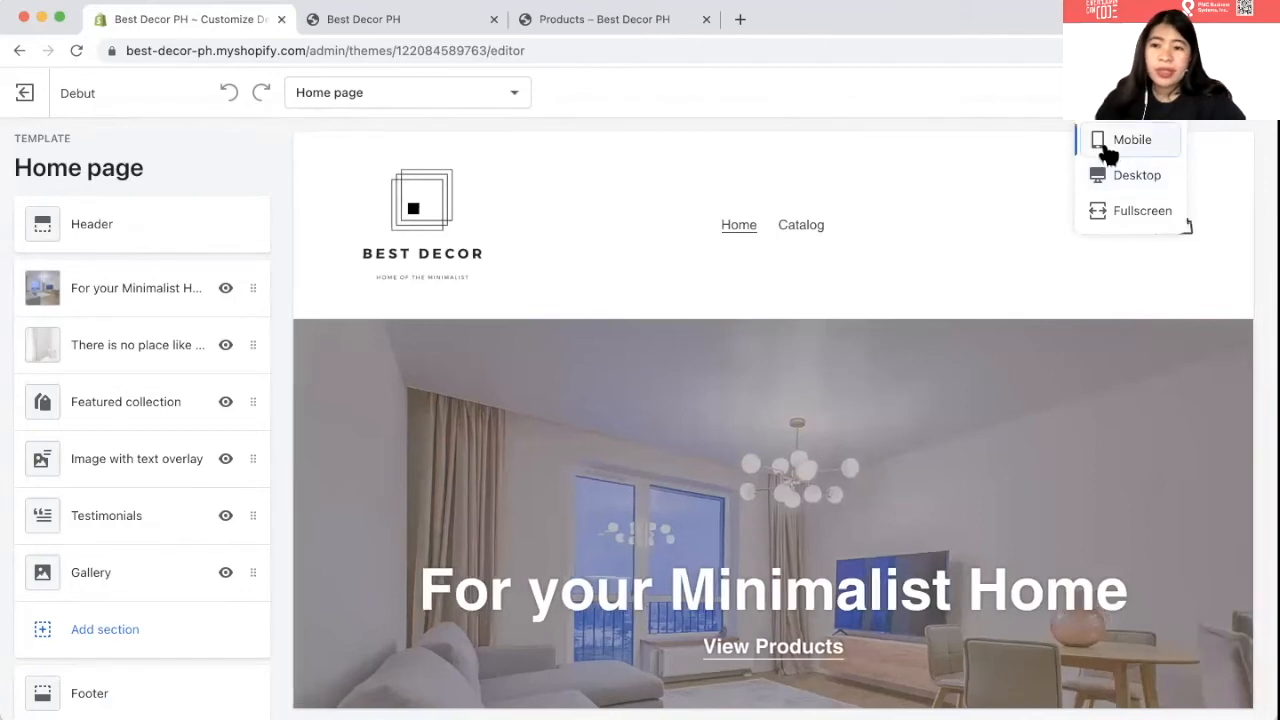
{"action": "scroll", "coordinate": [720, 443], "scroll_direction": "down", "scroll_amount": 5}
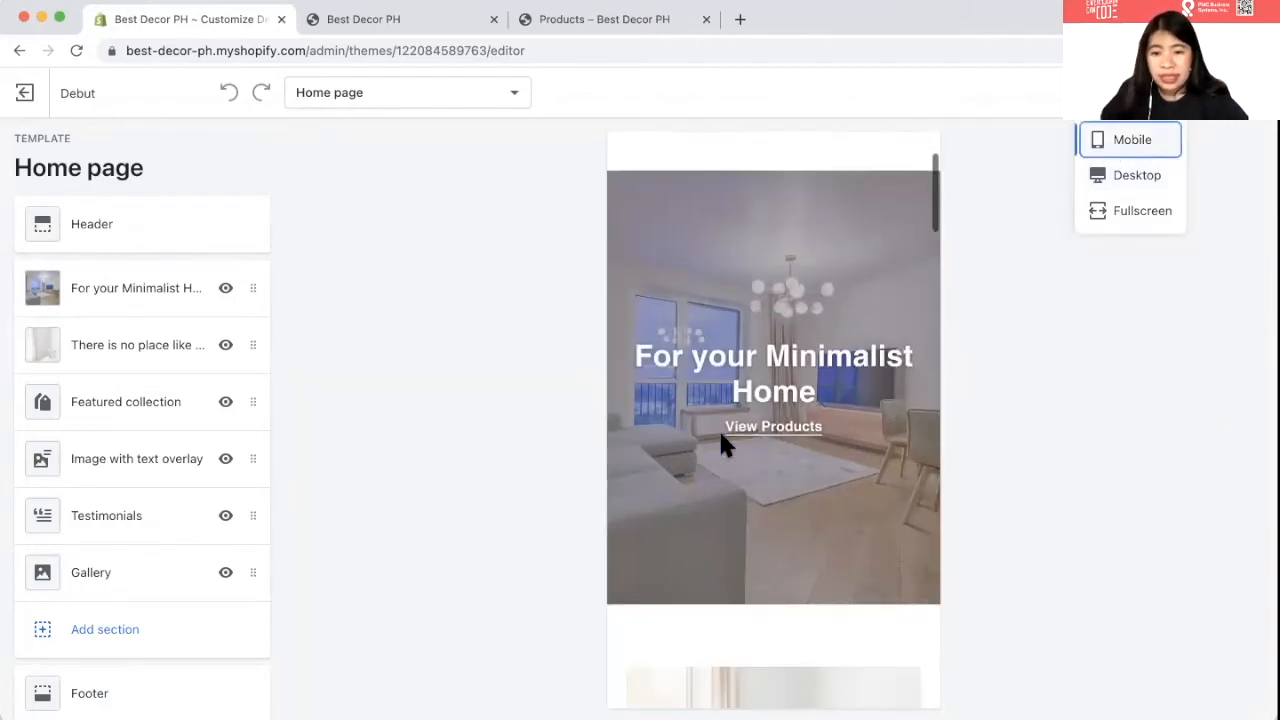
{"action": "scroll", "coordinate": [721, 437], "scroll_direction": "down", "scroll_amount": 3}
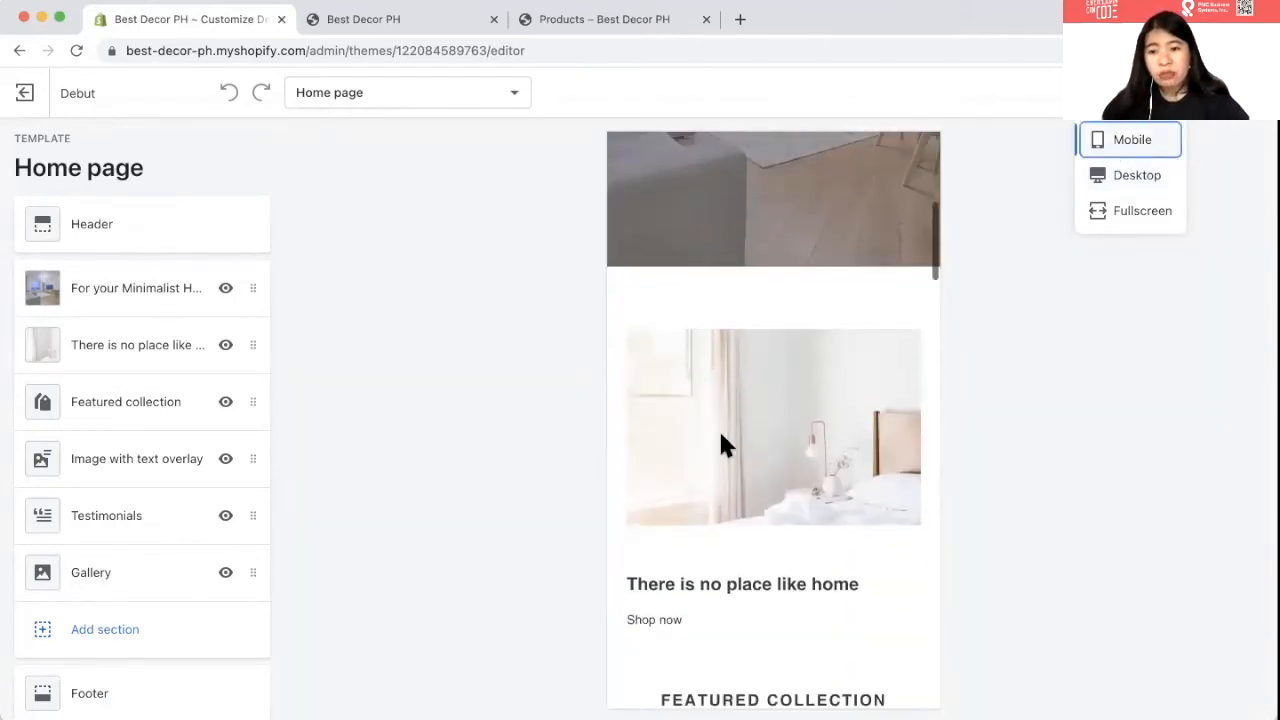
{"action": "scroll", "coordinate": [721, 444], "scroll_direction": "down", "scroll_amount": 2}
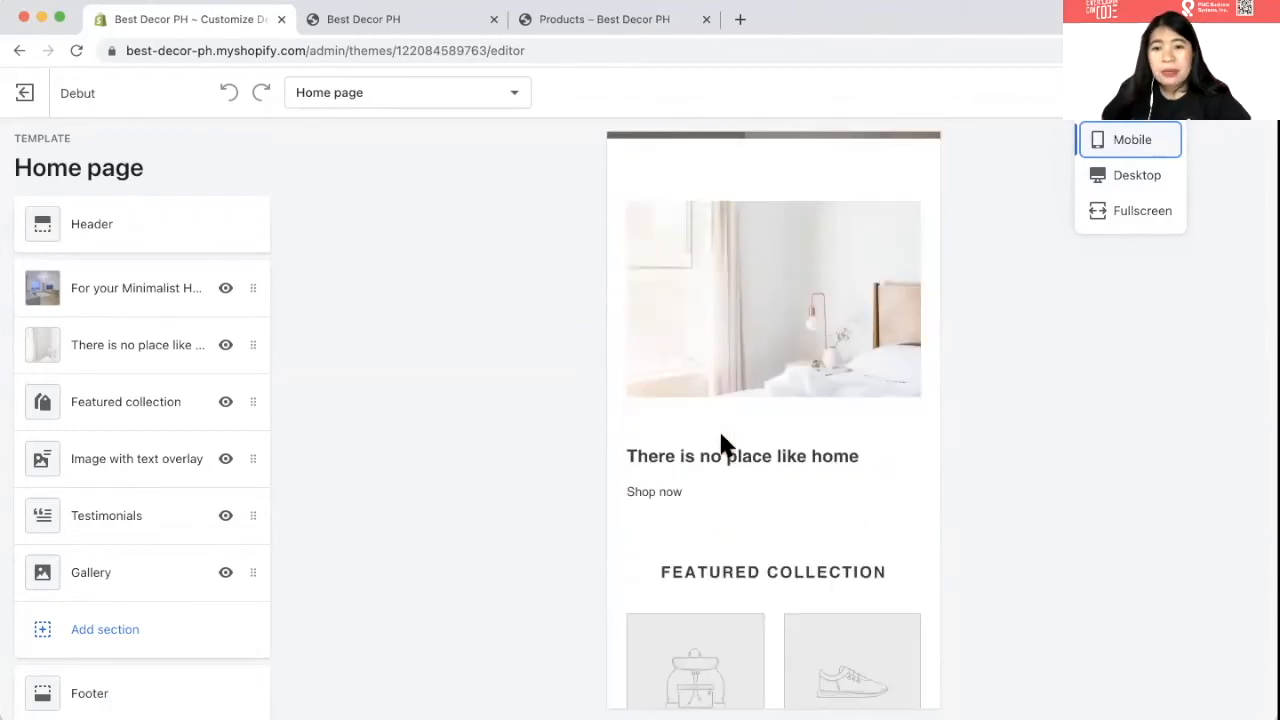
{"action": "scroll", "coordinate": [720, 443], "scroll_direction": "down", "scroll_amount": 2}
{"action": "scroll", "coordinate": [722, 443], "scroll_direction": "up", "scroll_amount": 5}
{"action": "scroll", "coordinate": [721, 437], "scroll_direction": "up", "scroll_amount": 2}
{"action": "scroll", "coordinate": [721, 437], "scroll_direction": "down", "scroll_amount": 10}
{"action": "scroll", "coordinate": [721, 444], "scroll_direction": "down", "scroll_amount": 8}
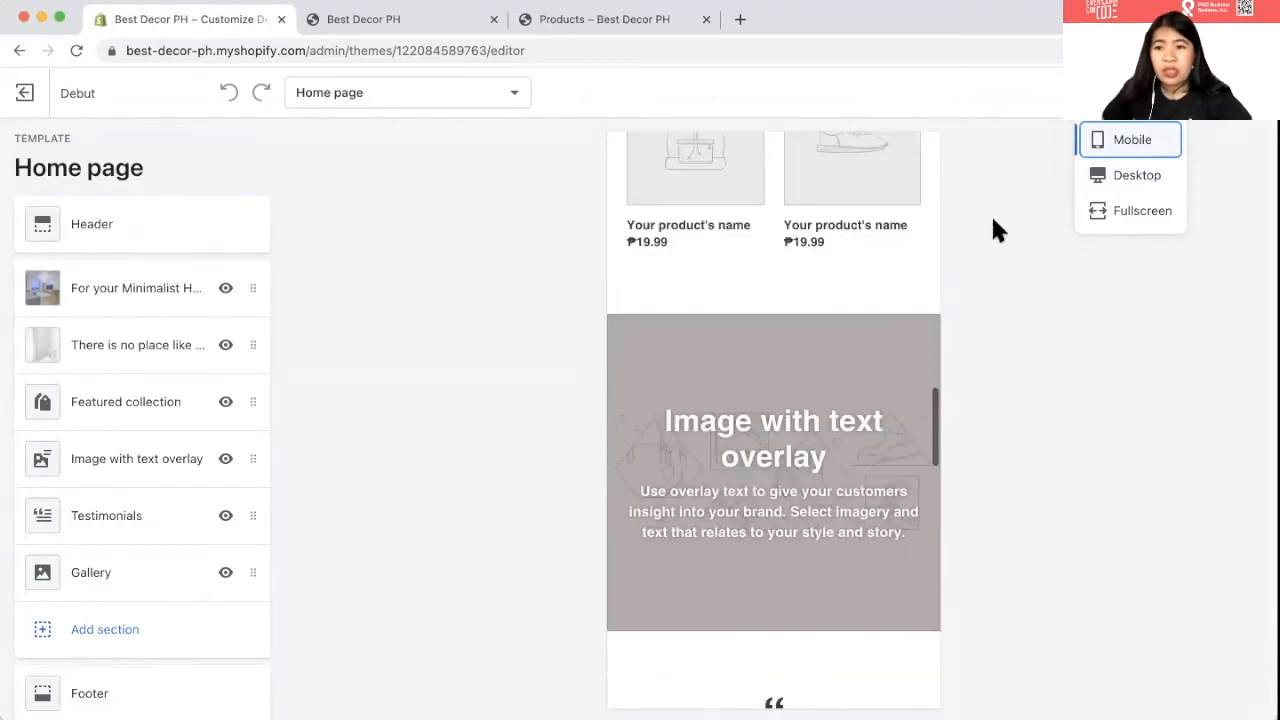
- Switch the preview back to desktop and exit the theme editor
{"action": "left_click", "coordinate": [1110, 180]}
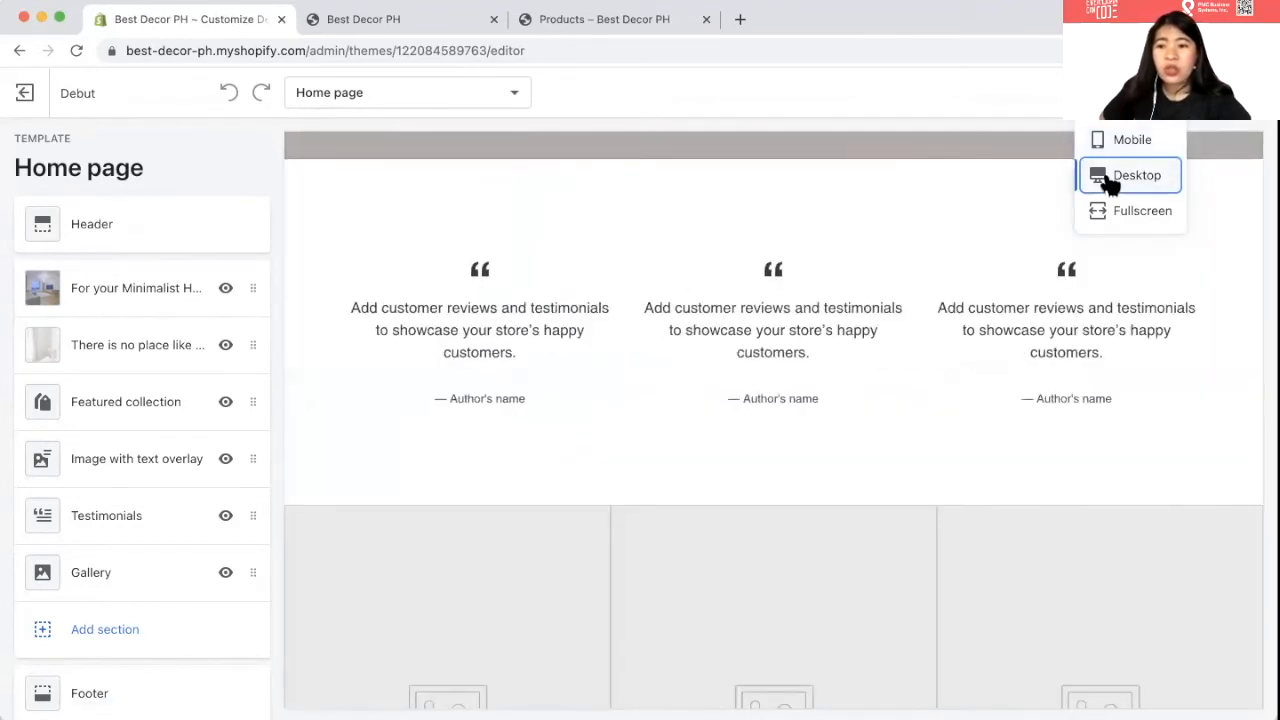
{"action": "left_click", "coordinate": [1041, 178]}
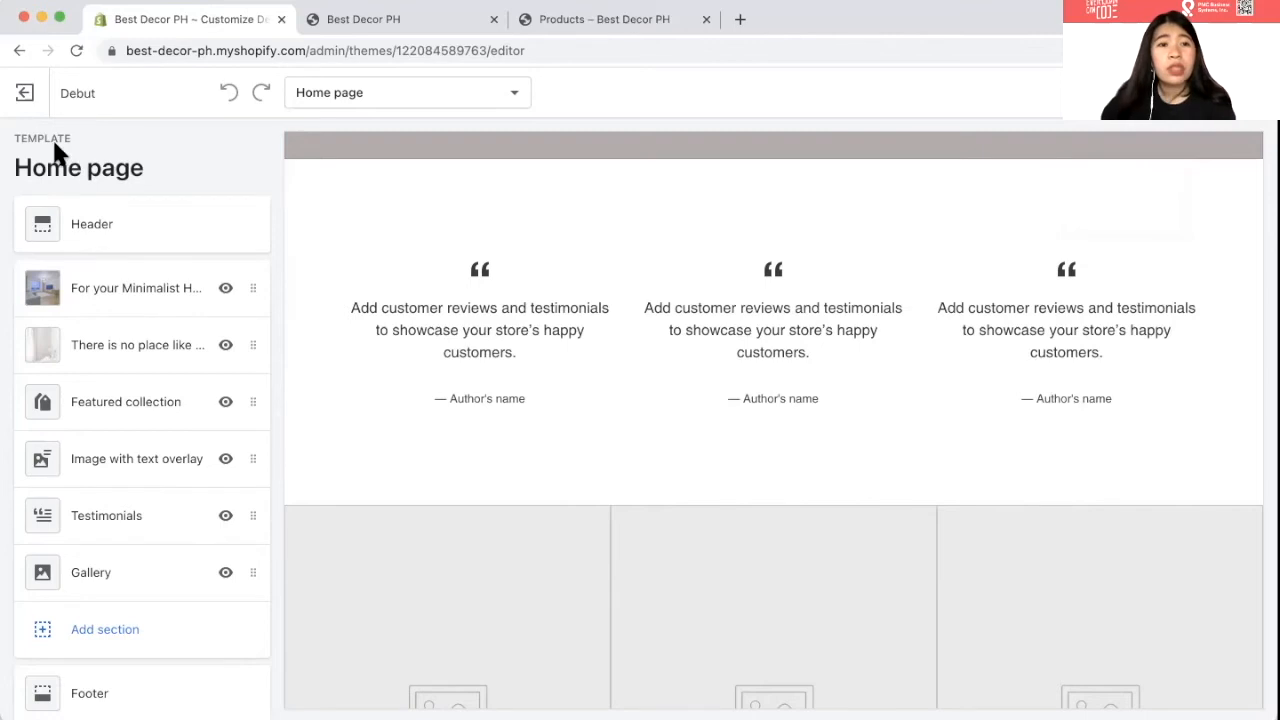
{"action": "left_click", "coordinate": [23, 94]}
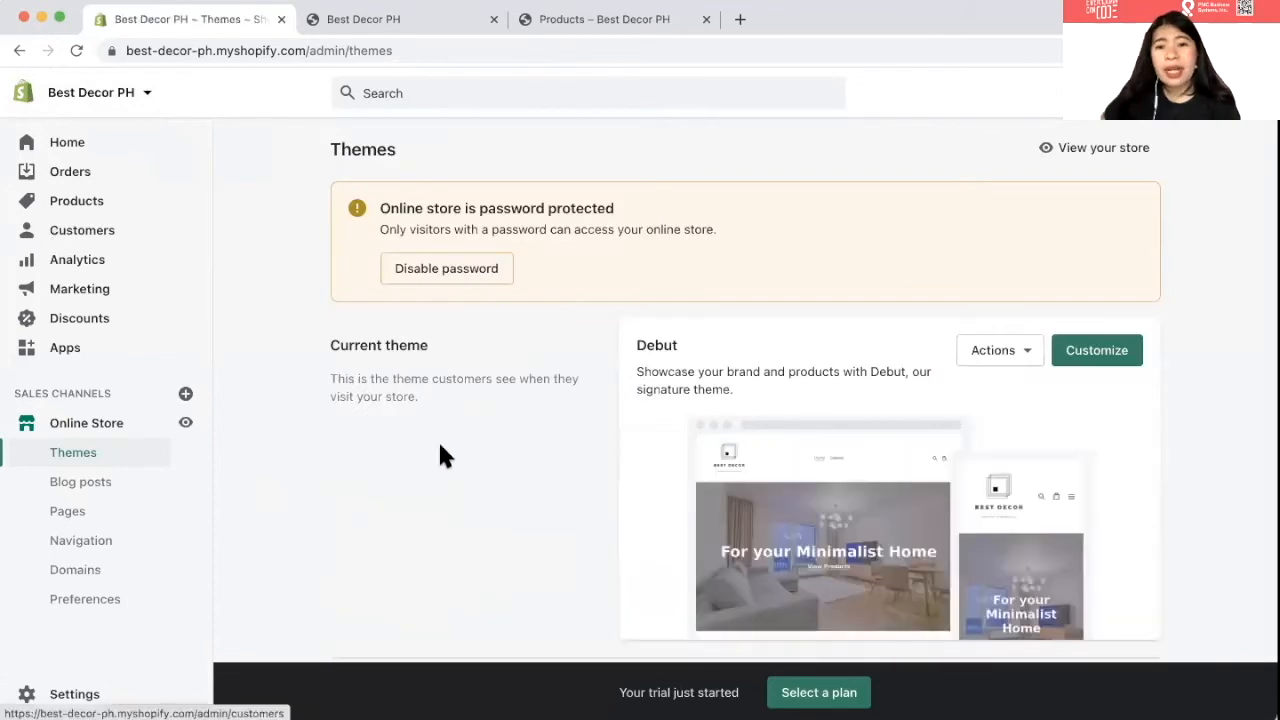
- Go through Products to Collections and start a new collection
{"action": "scroll", "coordinate": [442, 448], "scroll_direction": "down", "scroll_amount": 1}
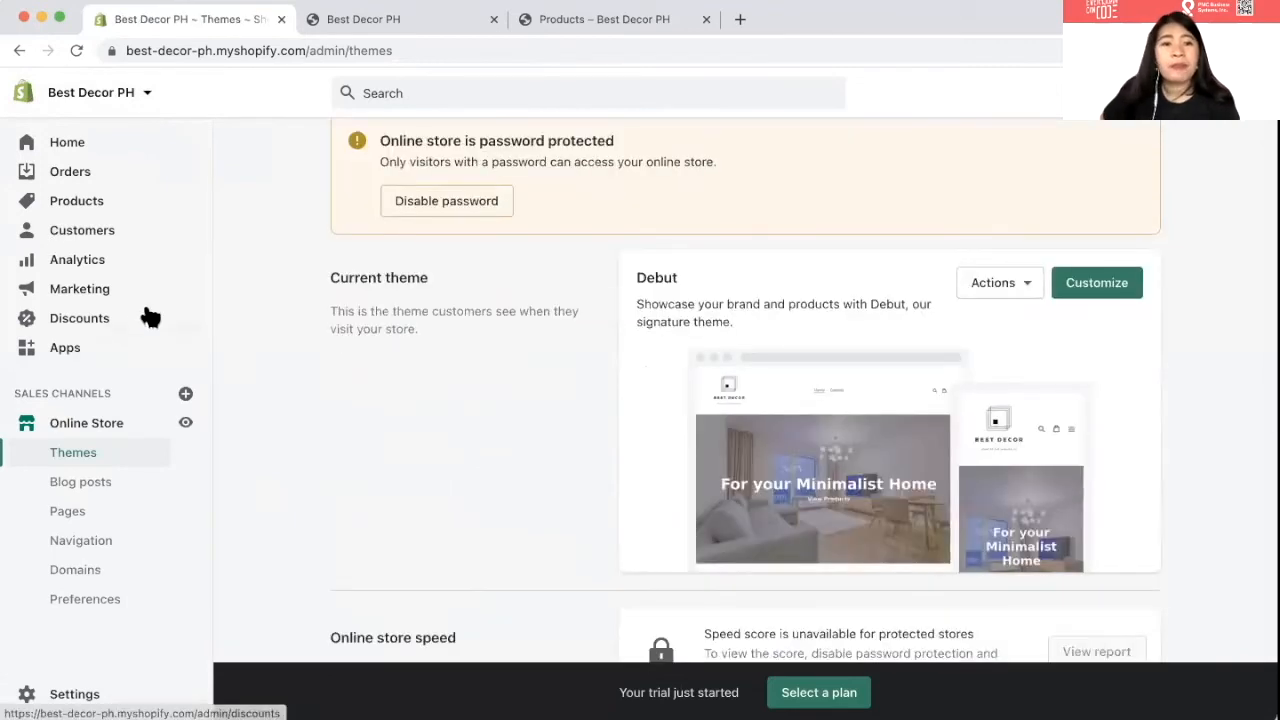
{"action": "left_click", "coordinate": [82, 212]}
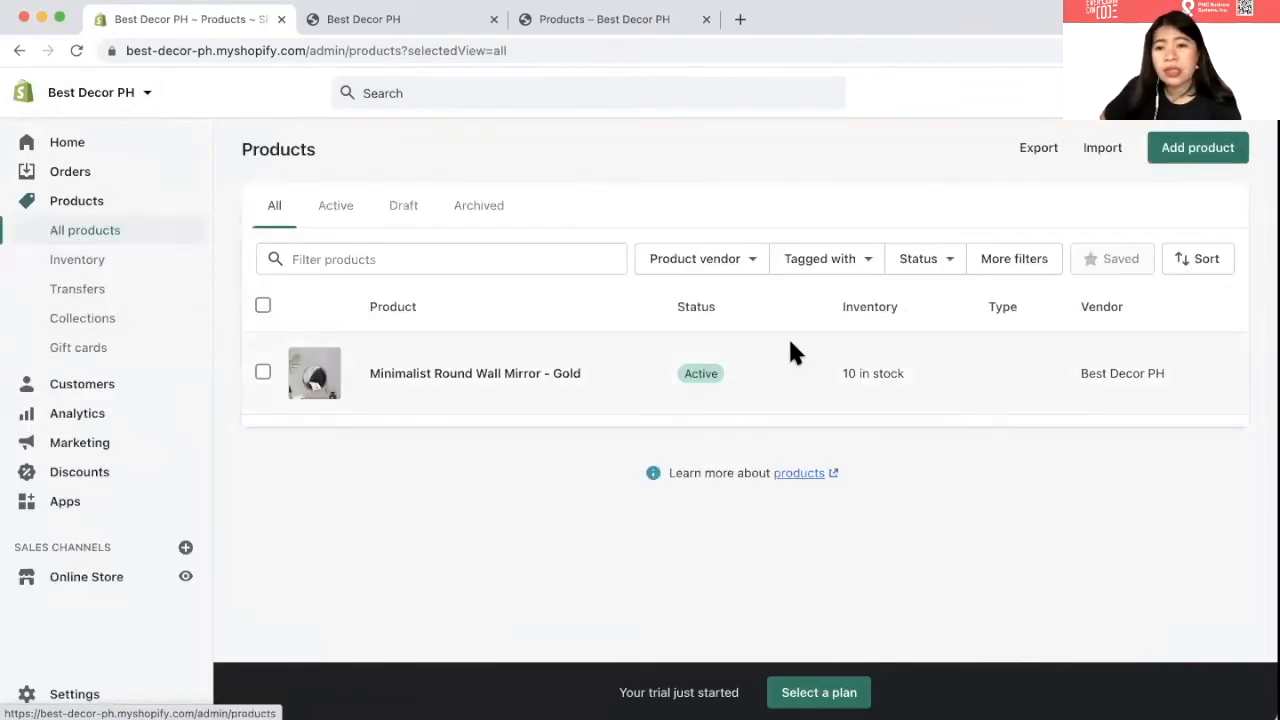
{"action": "left_click", "coordinate": [60, 324]}
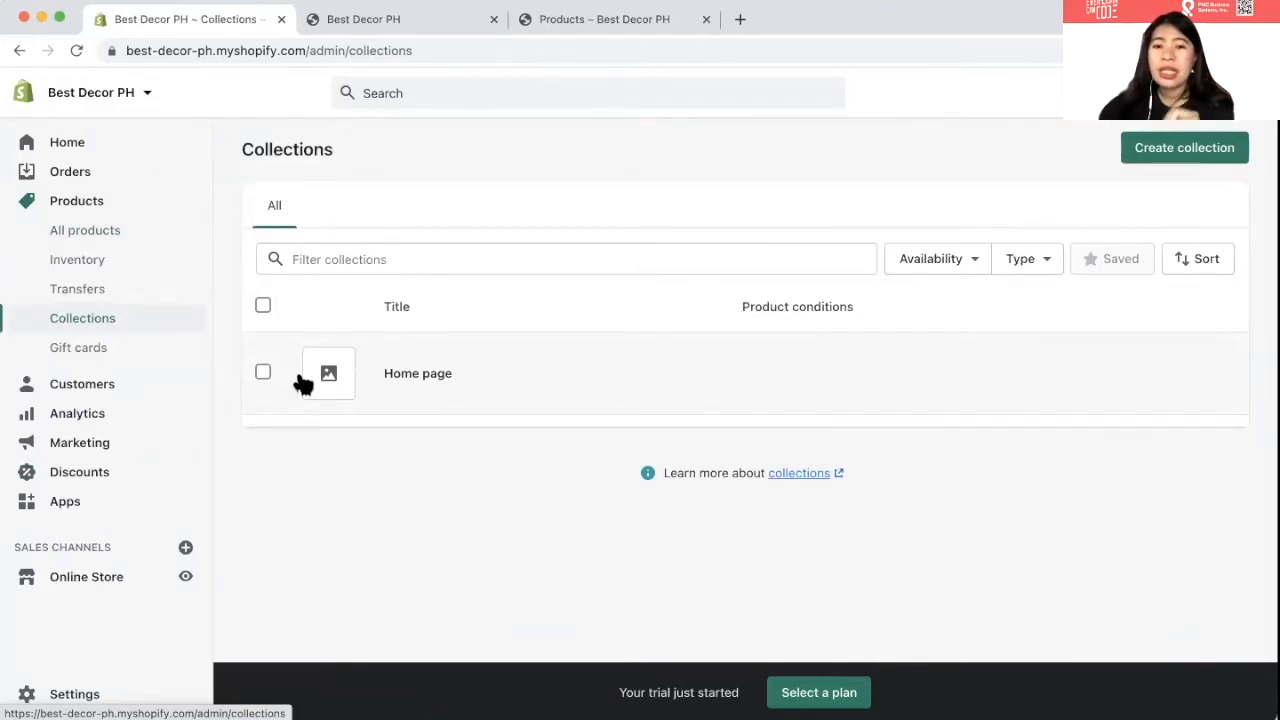
{"action": "left_click", "coordinate": [1181, 148]}
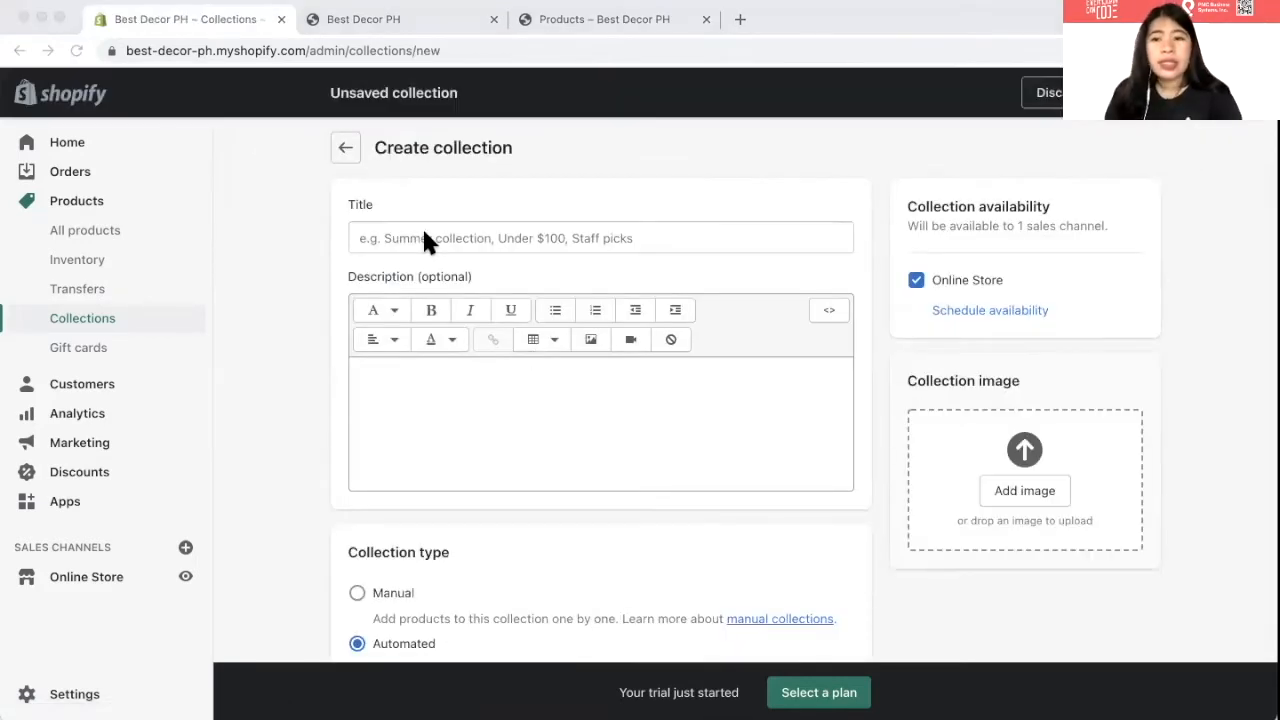
- Enter 'LIVING ROOM' as the collection title
{"action": "left_click", "coordinate": [424, 233]}
{"action": "type", "text": "I"}
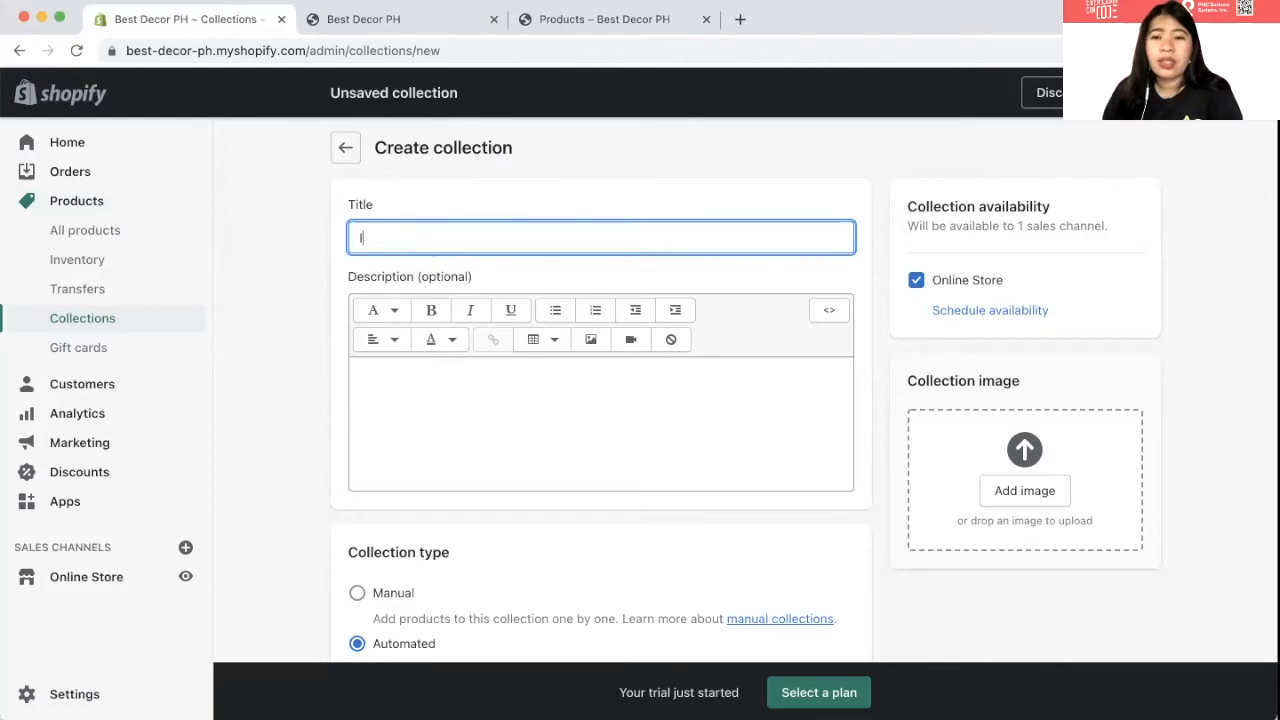
{"action": "key", "text": "BackSpace"}
{"action": "type", "text": "LI"}
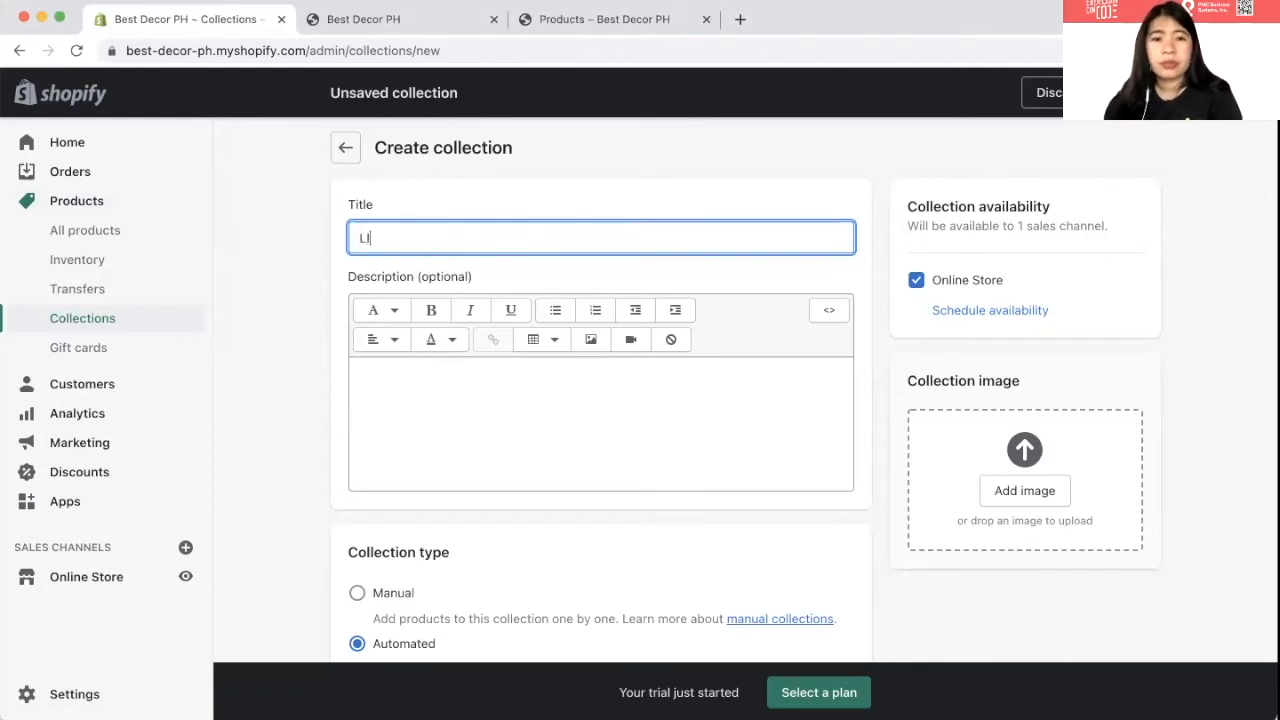
{"action": "type", "text": "VING ROOM"}
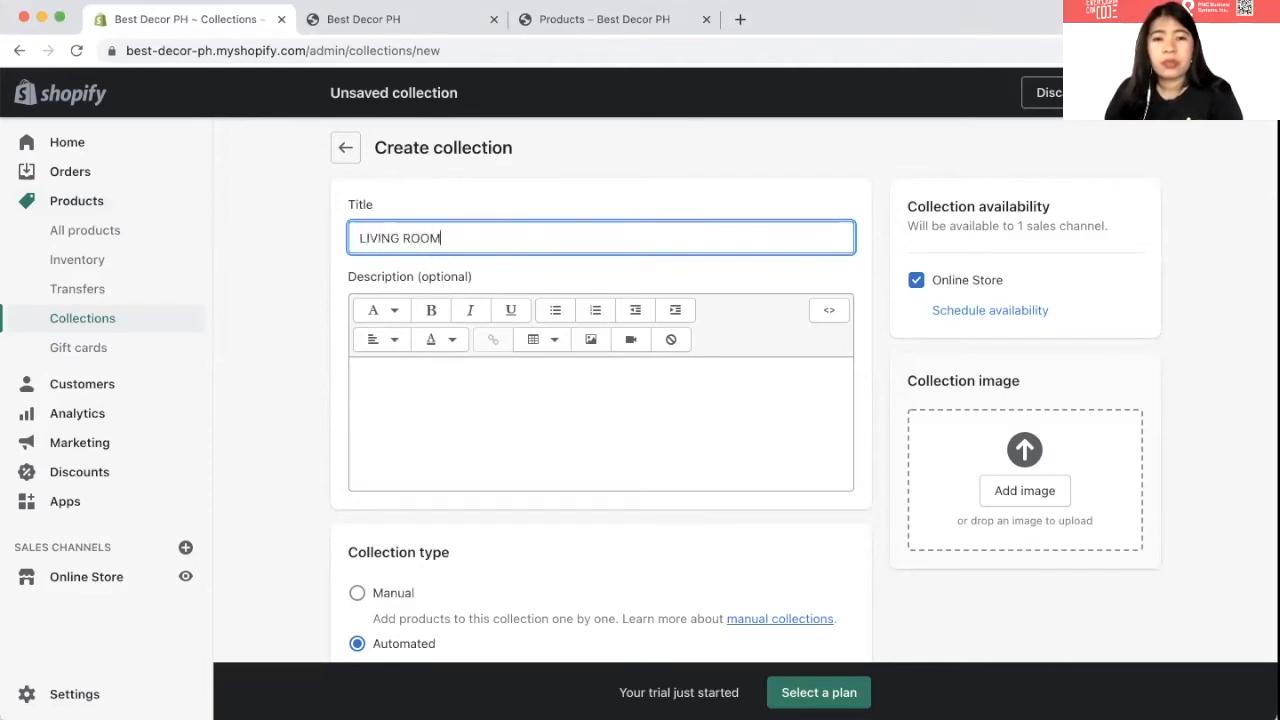
- Write the collection description 'Test details for this collection'
{"action": "left_click", "coordinate": [462, 367]}
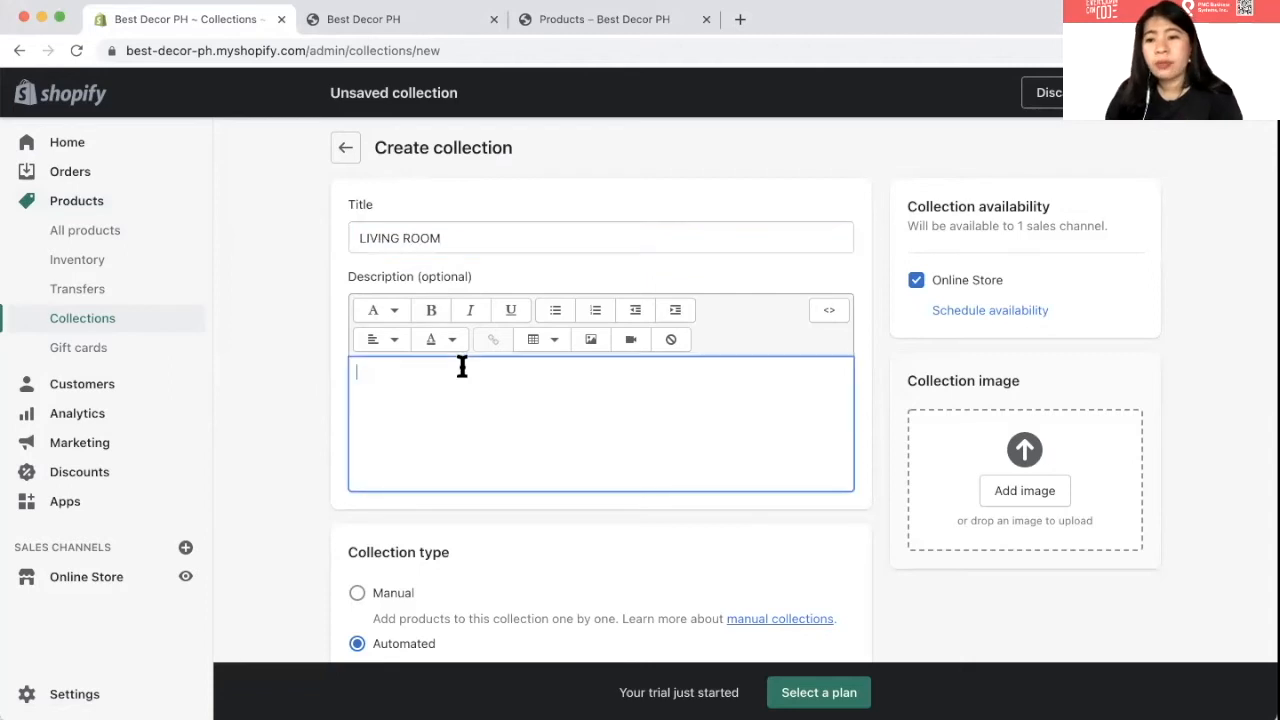
{"action": "scroll", "coordinate": [462, 367], "scroll_direction": "down", "scroll_amount": 1}
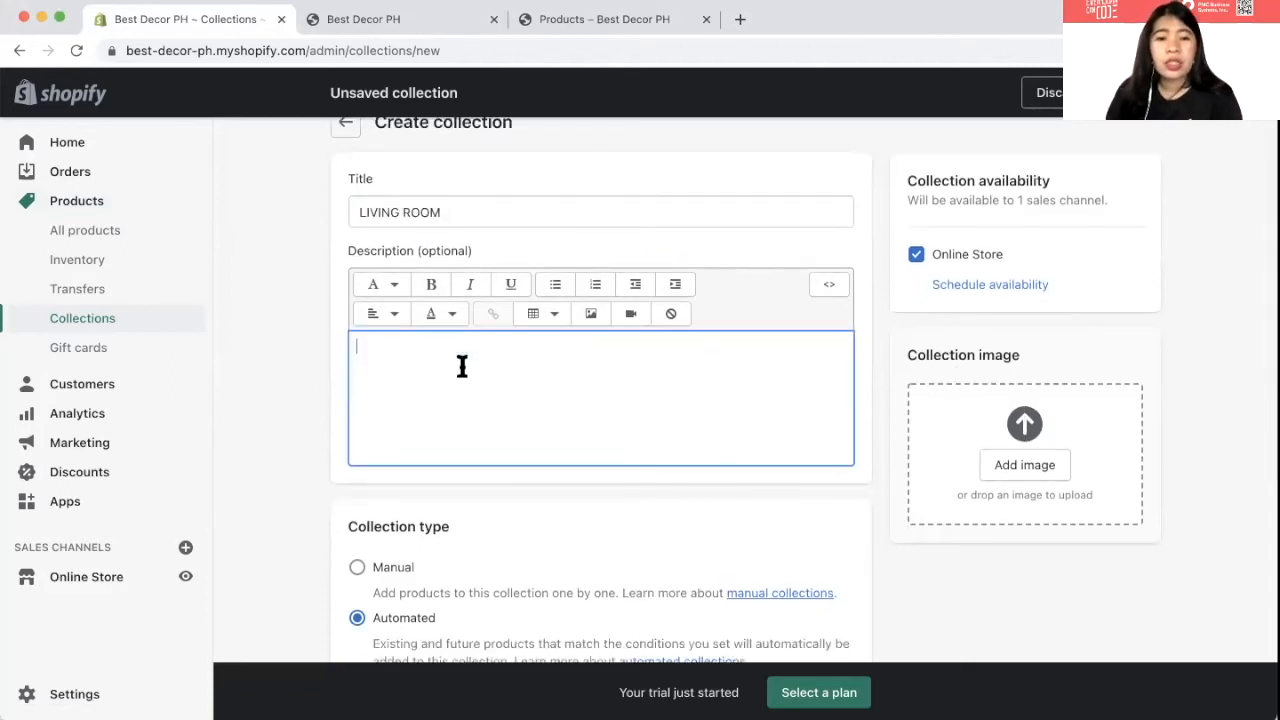
{"action": "type", "text": "Test "}
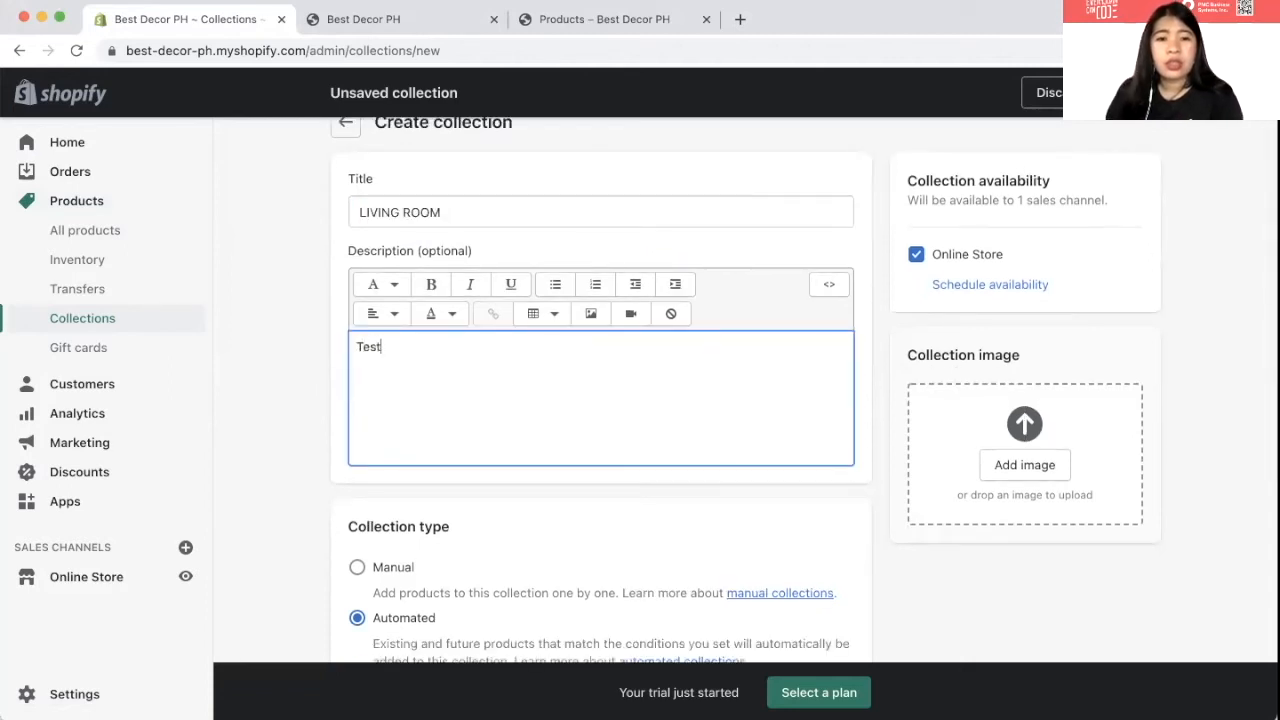
{"action": "type", "text": "de"}
{"action": "type", "text": "ES"}
{"action": "key", "text": "BackSpace"}
{"action": "key", "text": "BackSpace"}
{"action": "type", "text": "tails for "}
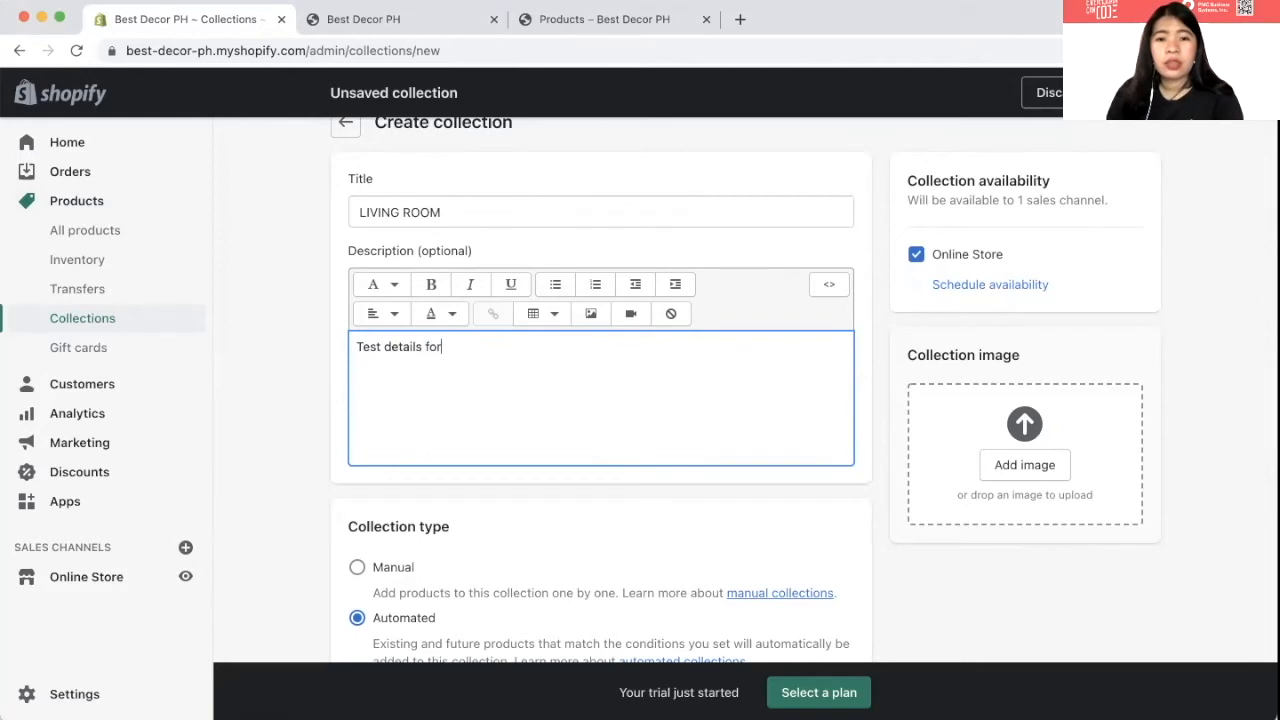
{"action": "type", "text": "this coll"}
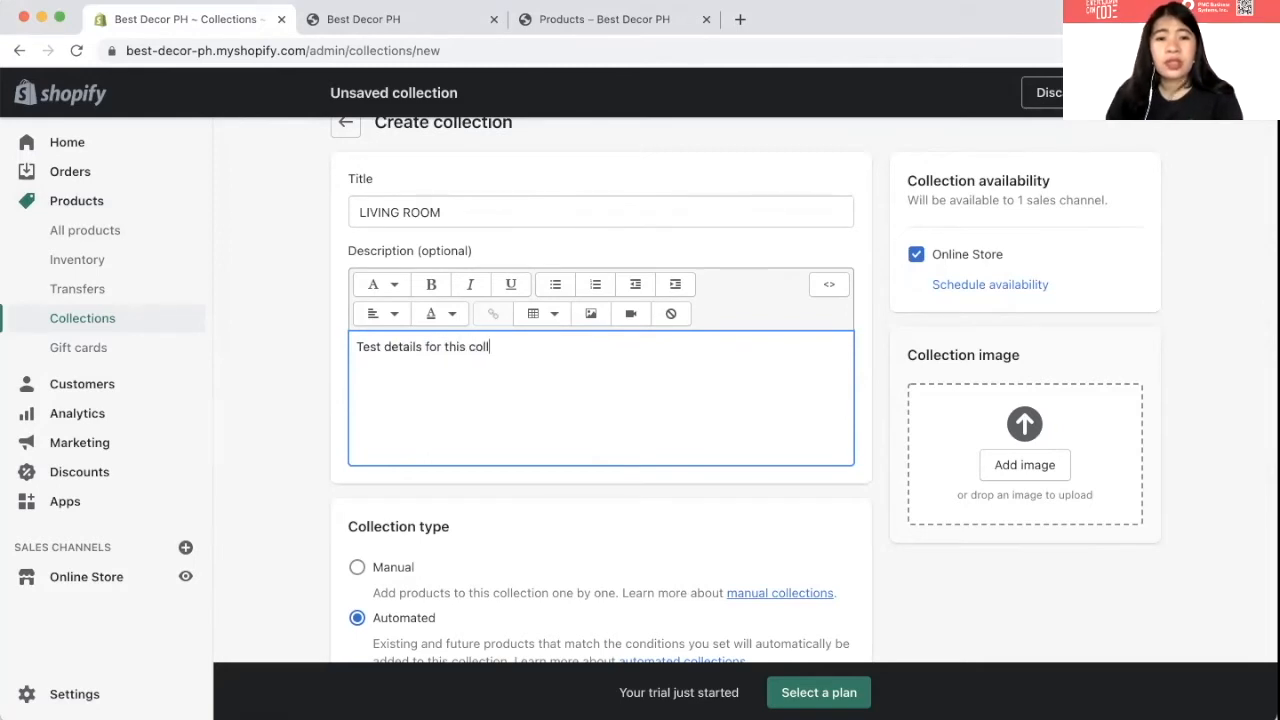
{"action": "type", "text": "ectio"}
{"action": "type", "text": "n"}
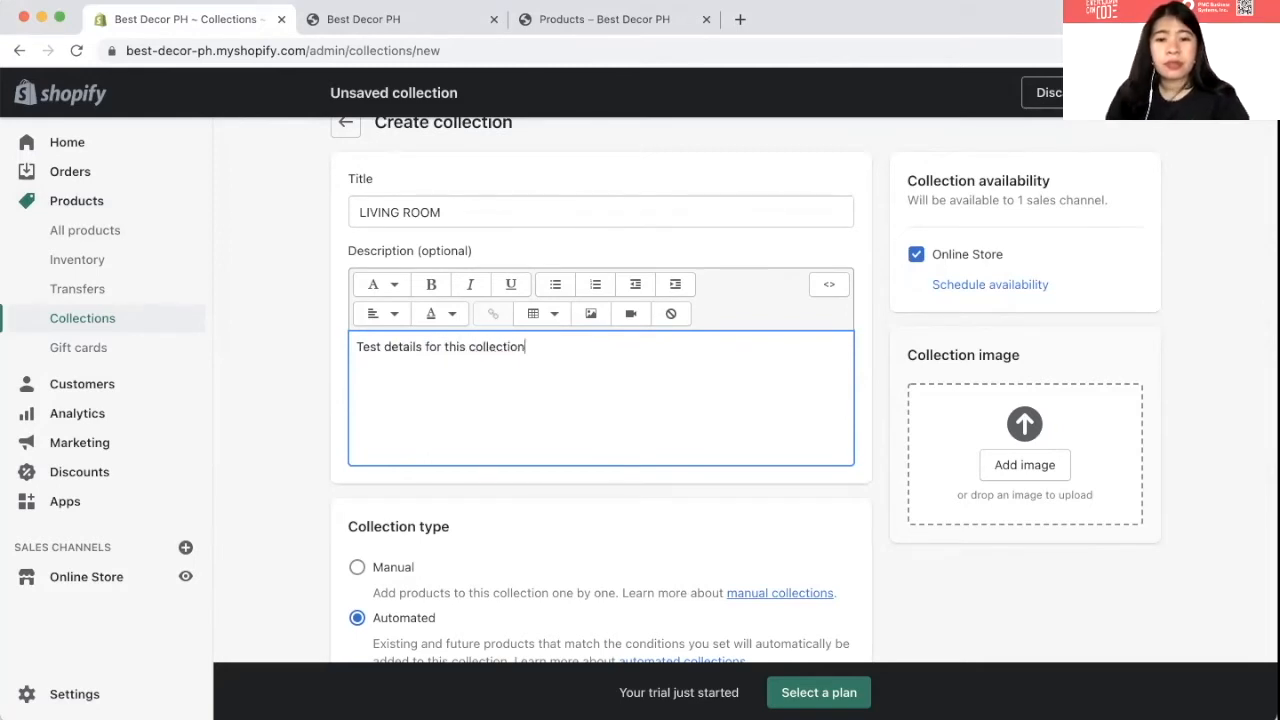
{"action": "scroll", "coordinate": [497, 431], "scroll_direction": "down", "scroll_amount": 7}
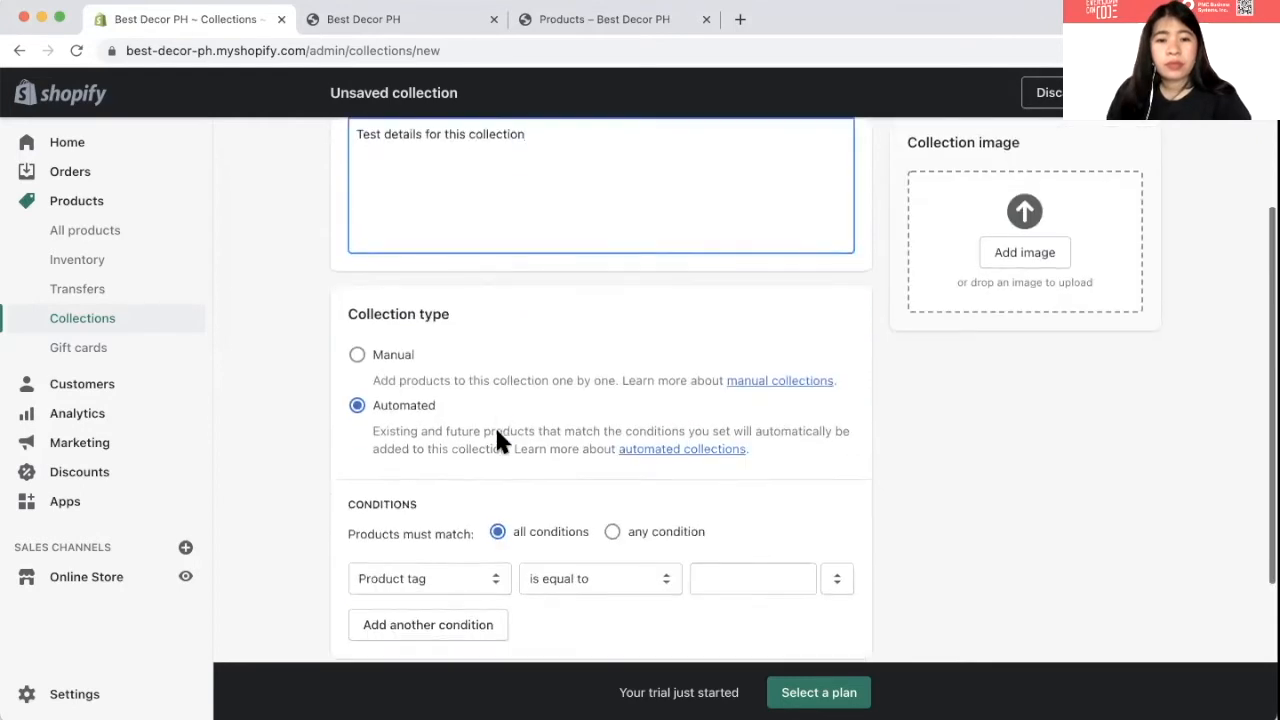
{"action": "scroll", "coordinate": [497, 432], "scroll_direction": "down", "scroll_amount": 1}
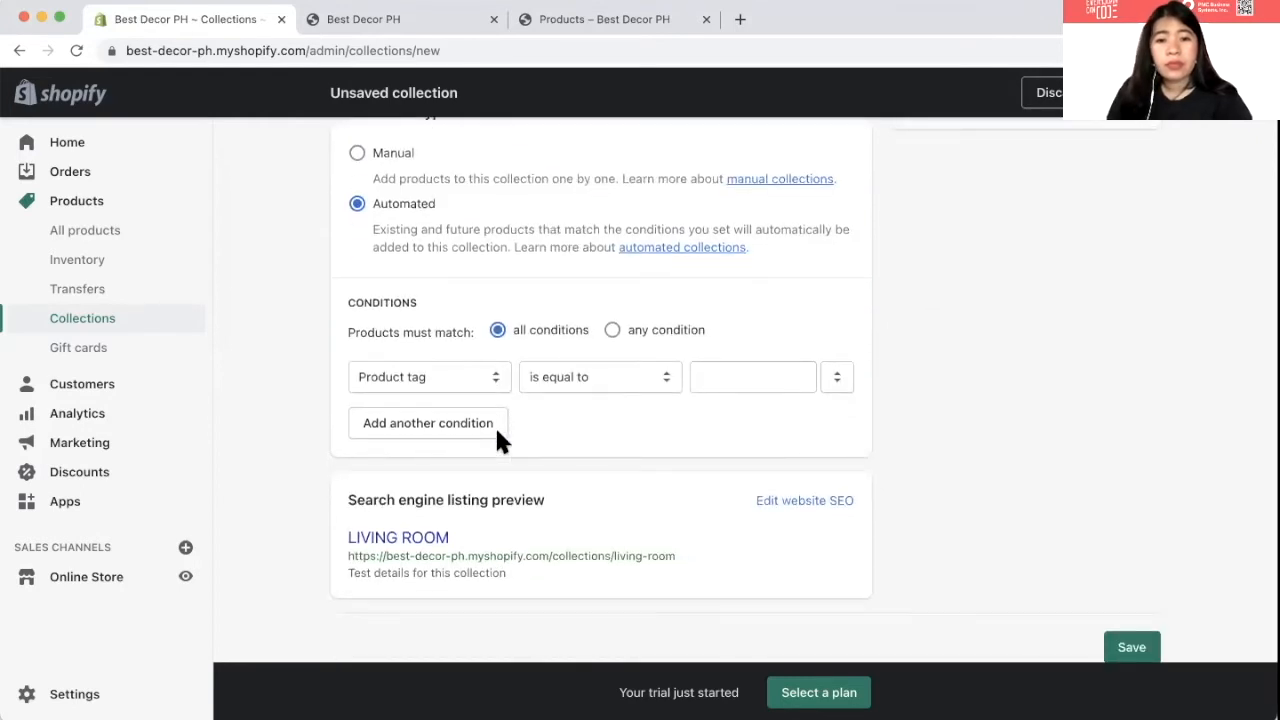
{"action": "scroll", "coordinate": [497, 432], "scroll_direction": "down", "scroll_amount": 1}
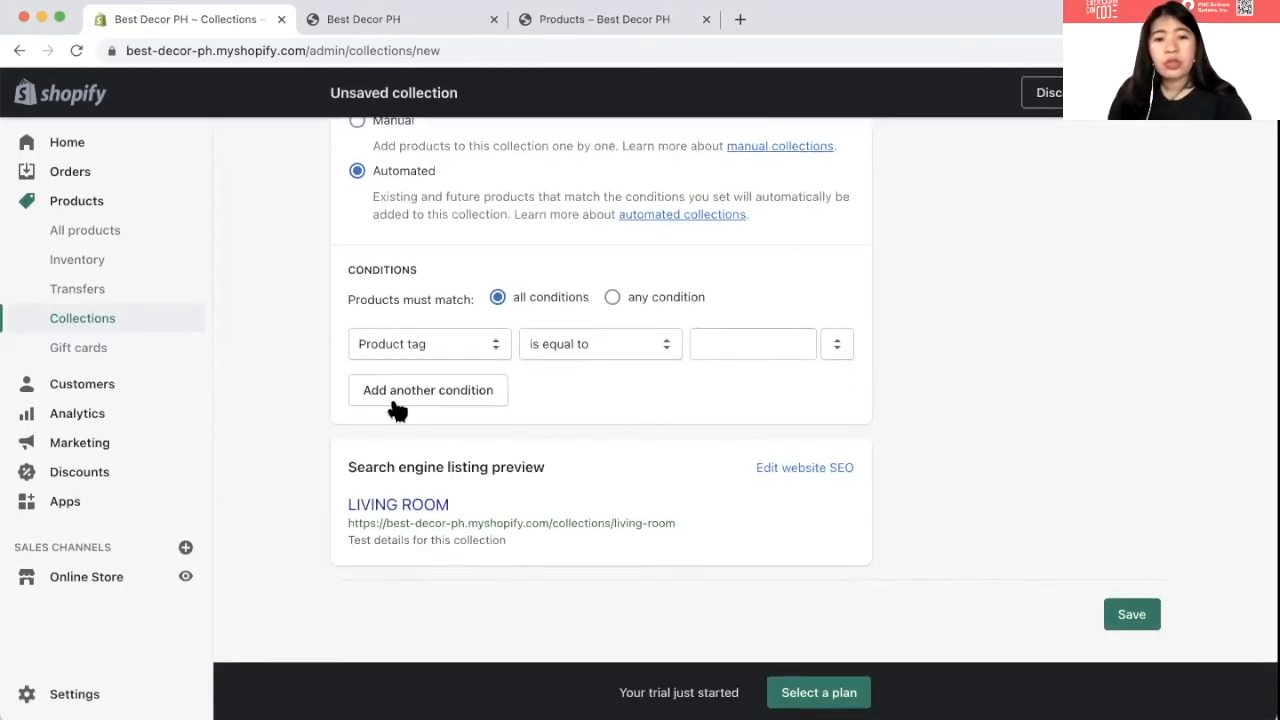
{"action": "scroll", "coordinate": [354, 240], "scroll_direction": "up", "scroll_amount": 9}
- Complete the title as 'MINIMALIST LIVING ROOM'
{"action": "left_click", "coordinate": [359, 238]}
{"action": "type", "text": "MINILIVING ROOM"}
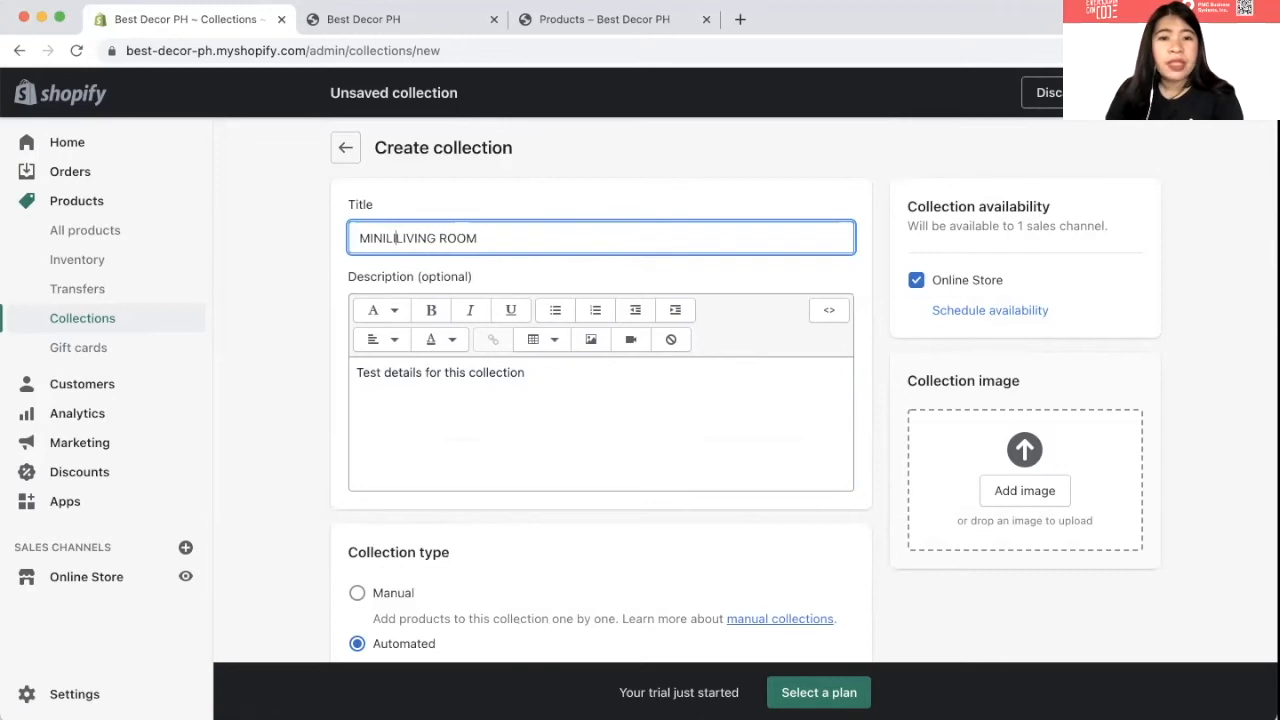
{"action": "key", "text": "BackSpace"}
{"action": "key", "text": "BackSpace"}
{"action": "type", "text": "M"}
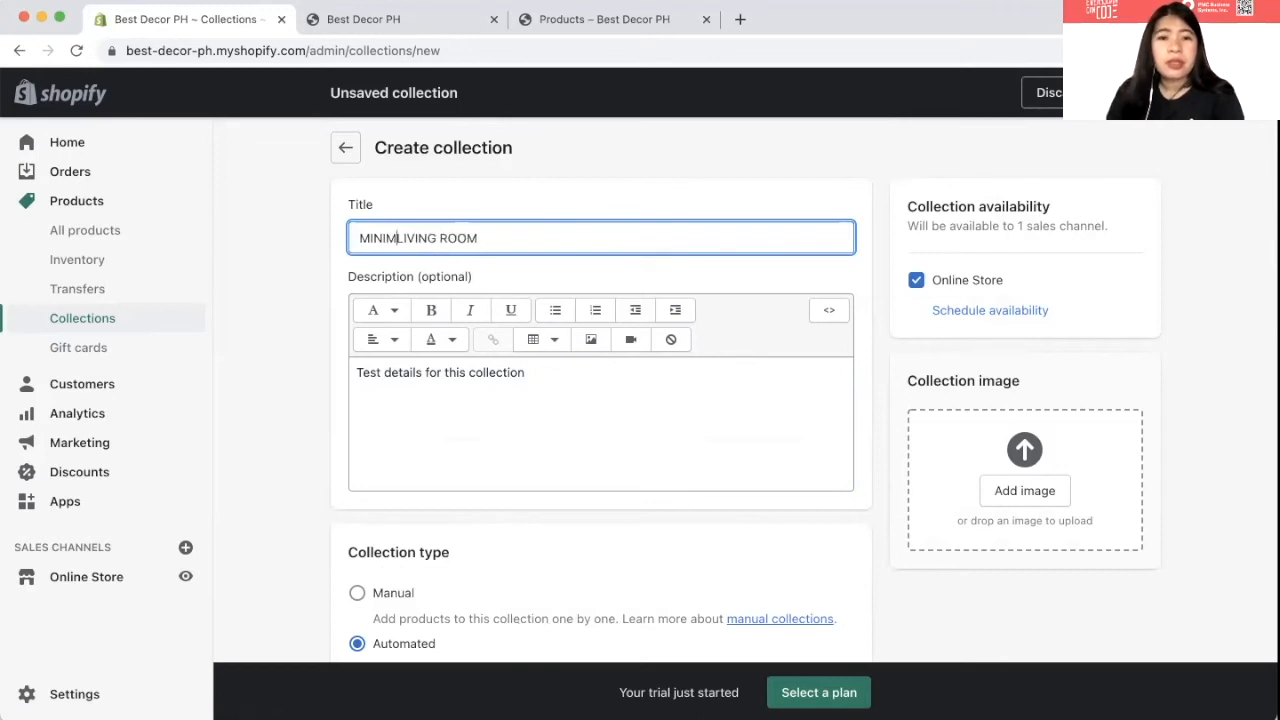
{"action": "type", "text": "ALIST"}
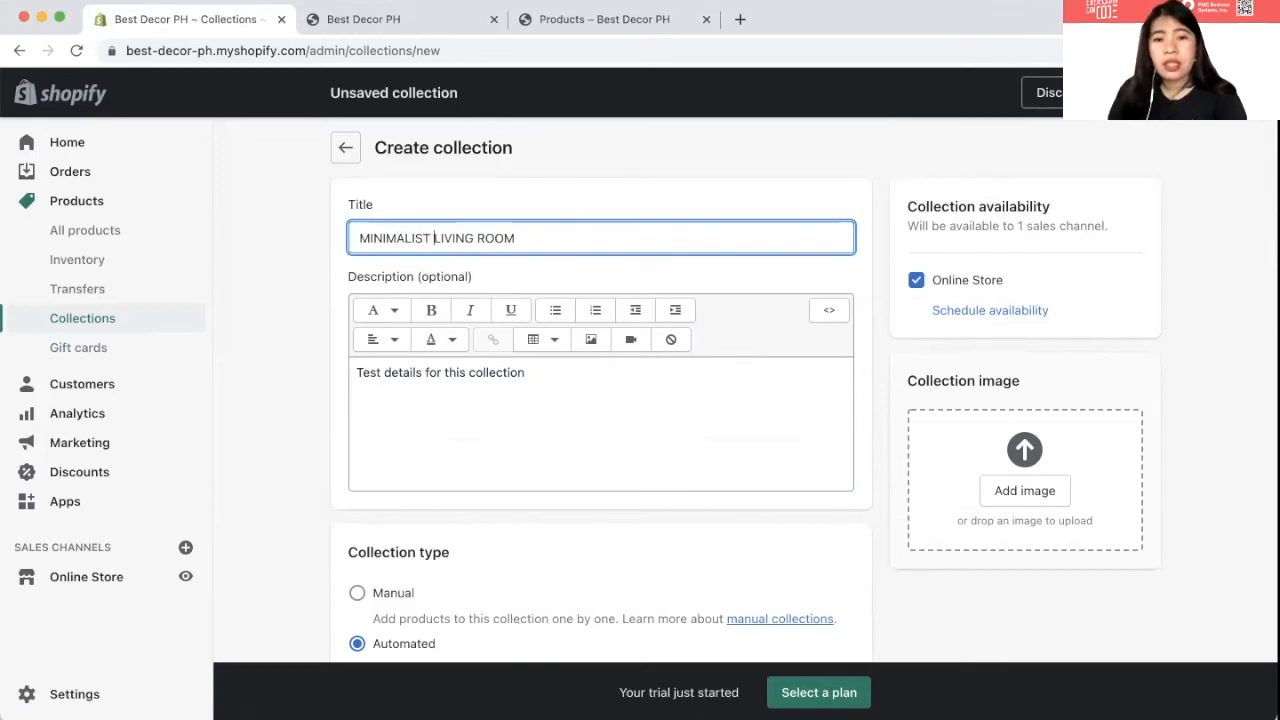
{"action": "scroll", "coordinate": [428, 403], "scroll_direction": "down", "scroll_amount": 1}
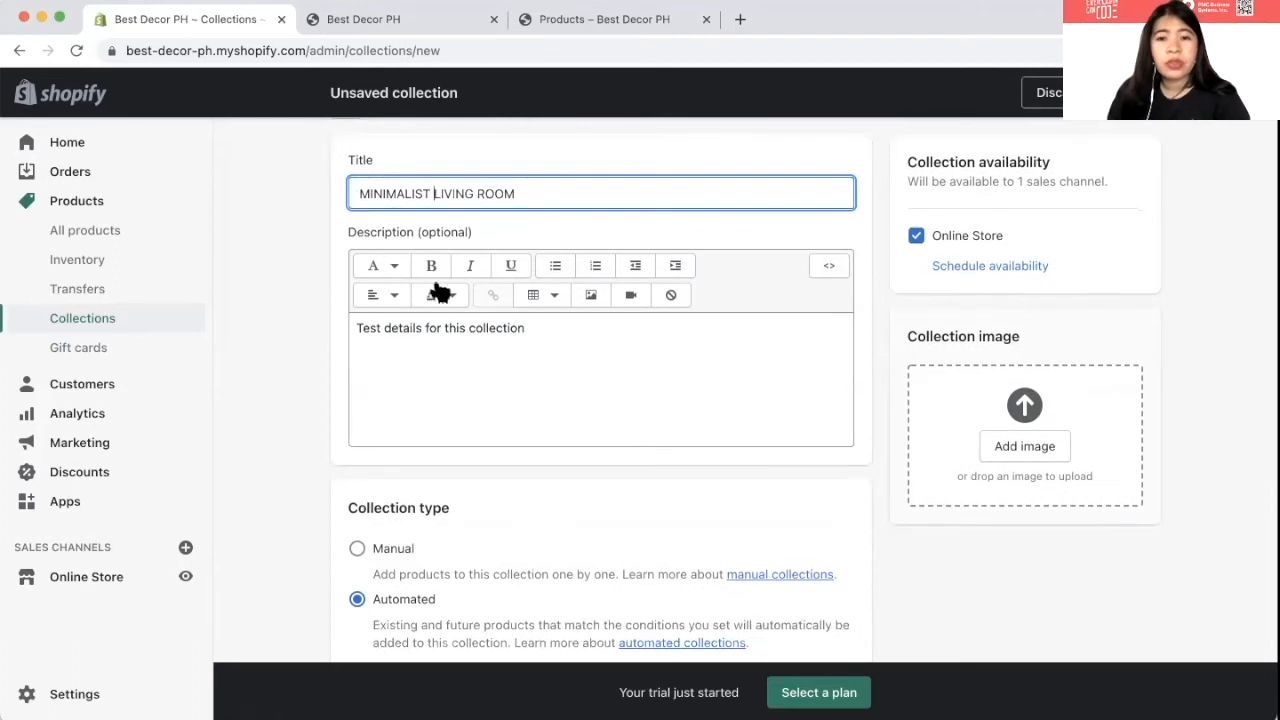
{"action": "left_click", "coordinate": [386, 272]}
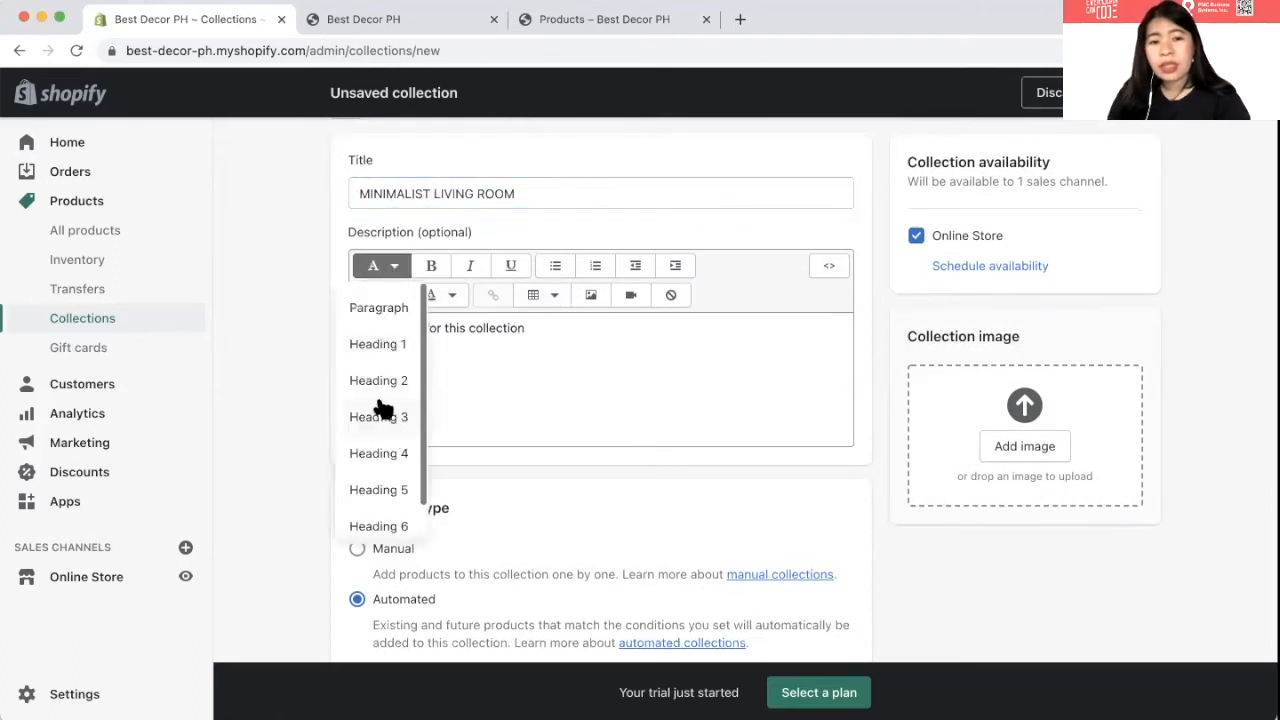
- Format the collection description as Heading 1 in muted rose colour #B38181
{"action": "left_click", "coordinate": [370, 344]}
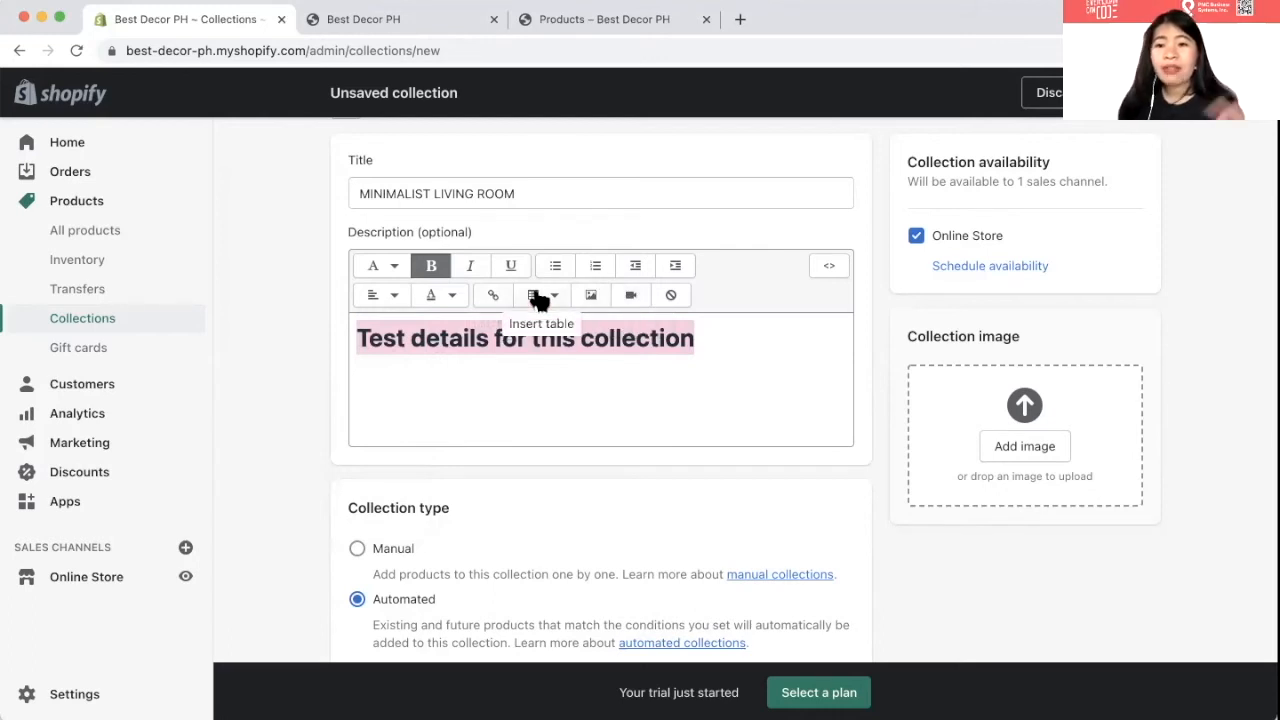
{"action": "left_click", "coordinate": [432, 298]}
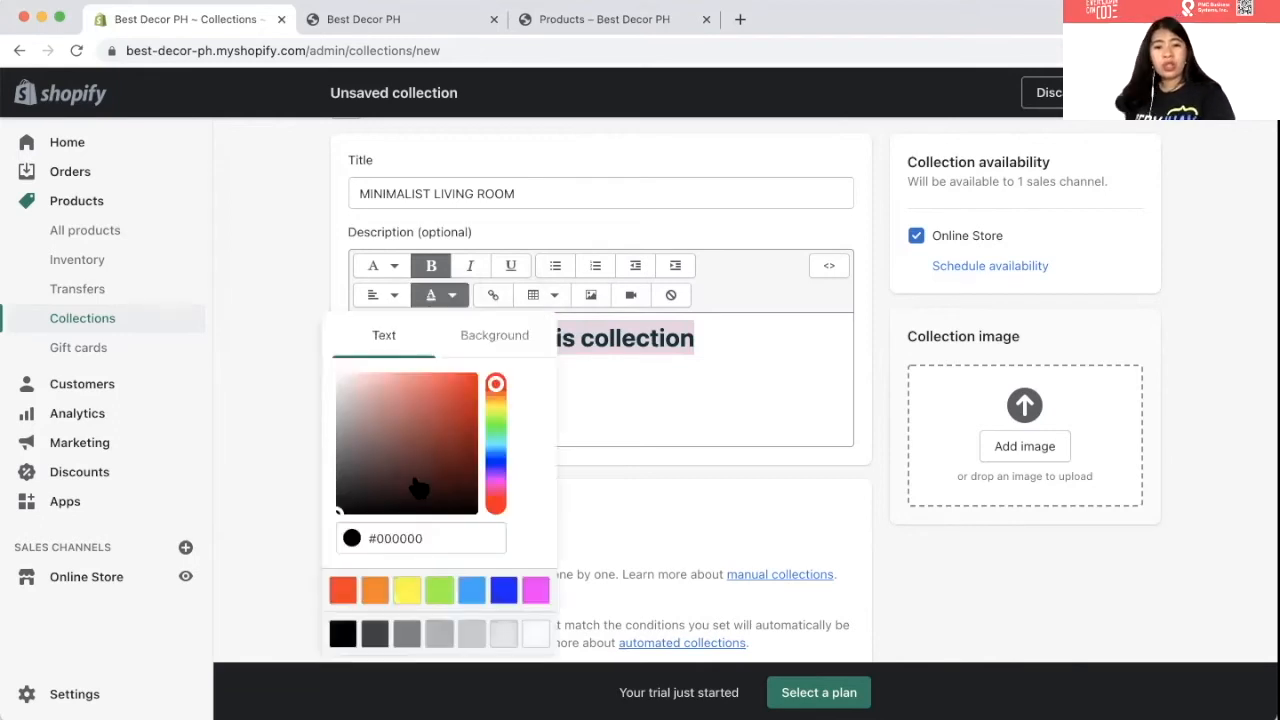
{"action": "left_click", "coordinate": [466, 633]}
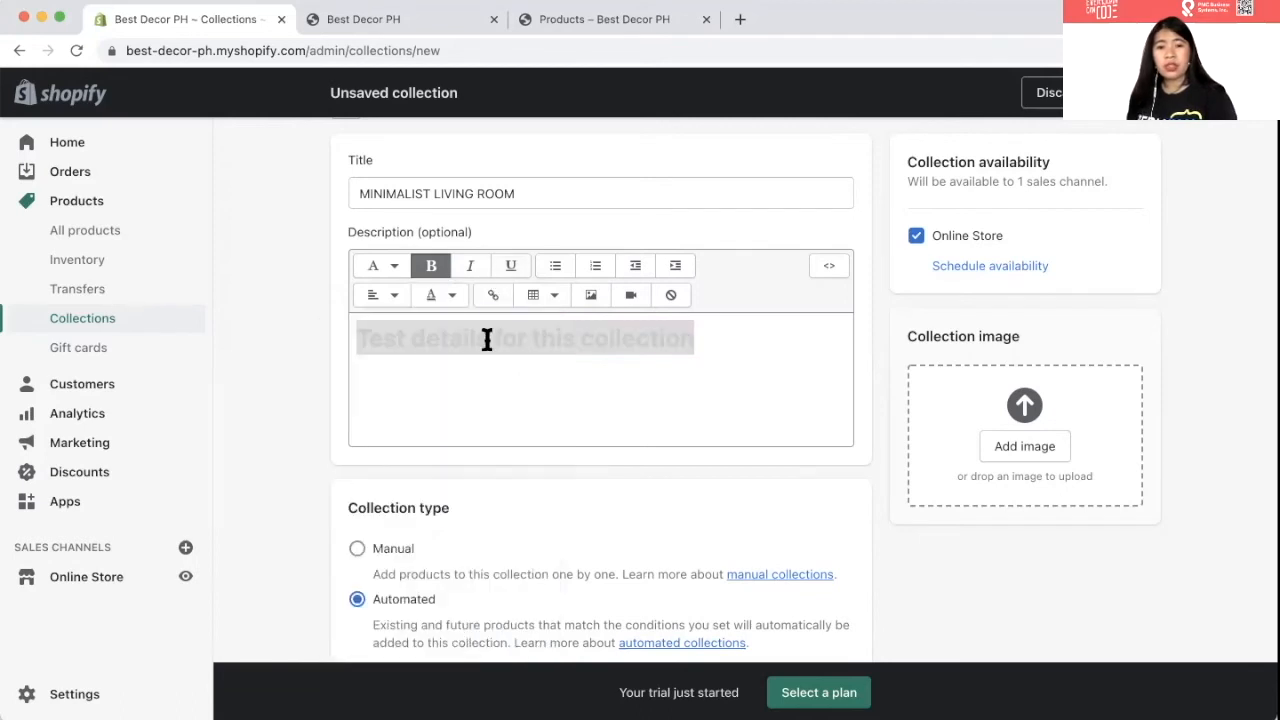
{"action": "left_click", "coordinate": [432, 296]}
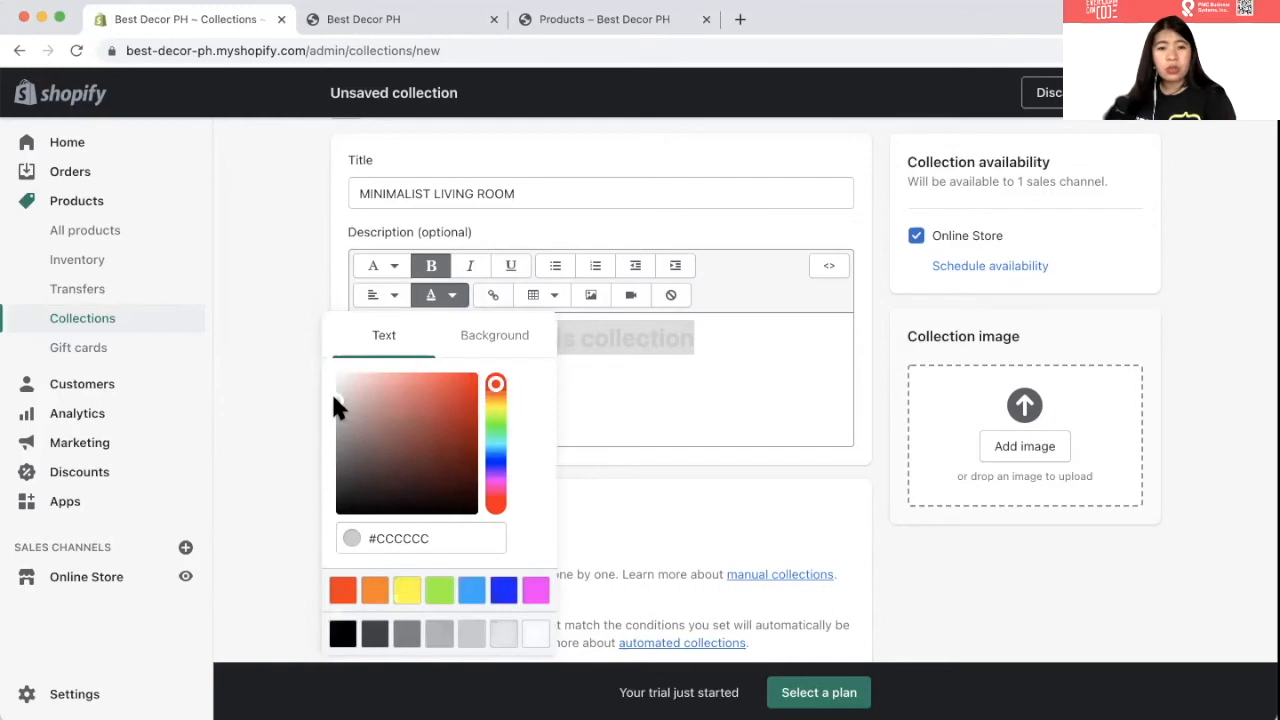
{"action": "left_click_drag", "start_coordinate": [375, 418], "coordinate": [377, 422]}
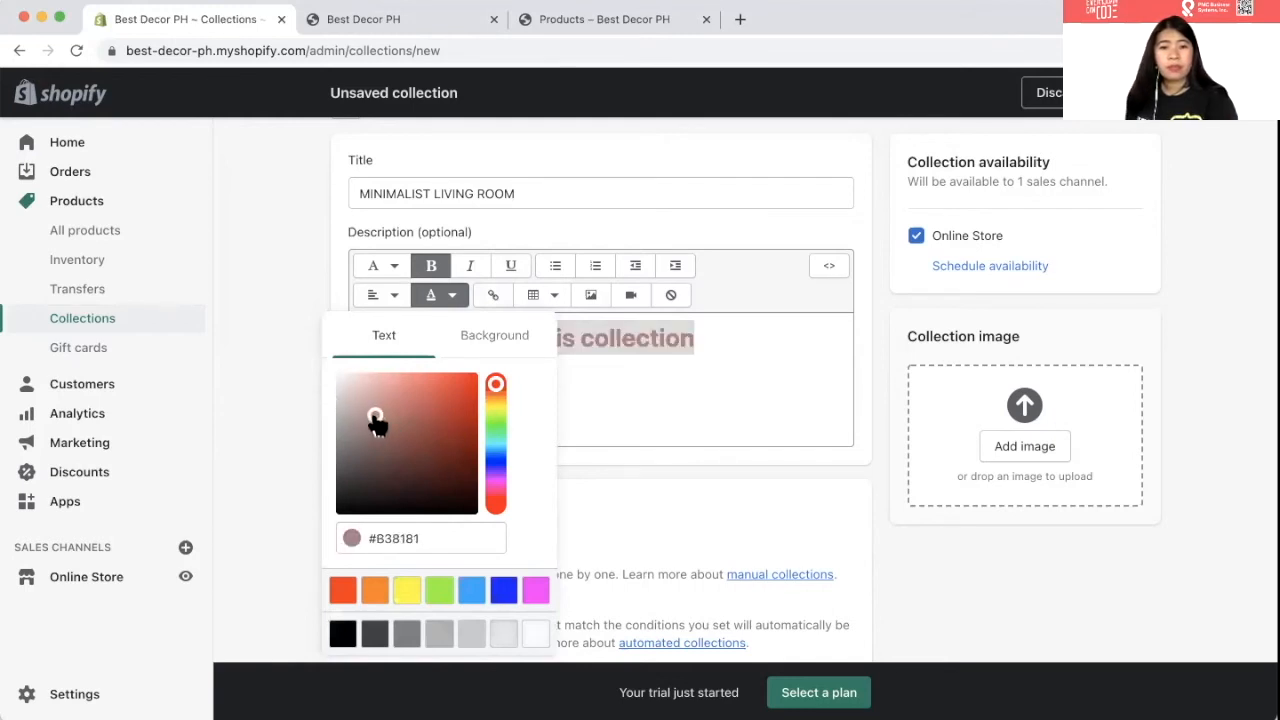
{"action": "left_click", "coordinate": [648, 397]}
{"action": "scroll", "coordinate": [360, 492], "scroll_direction": "down", "scroll_amount": 5}
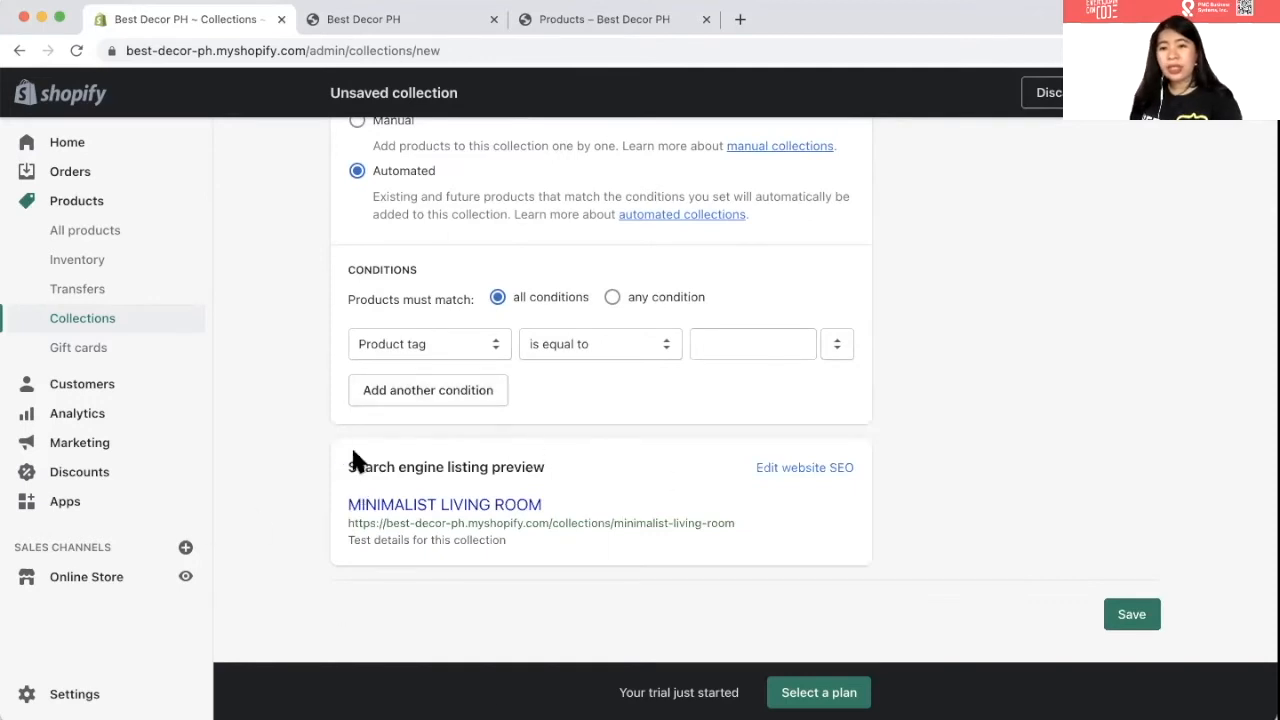
- Set the automated collection condition to Product price is greater than
{"action": "scroll", "coordinate": [738, 505], "scroll_direction": "up", "scroll_amount": 5}
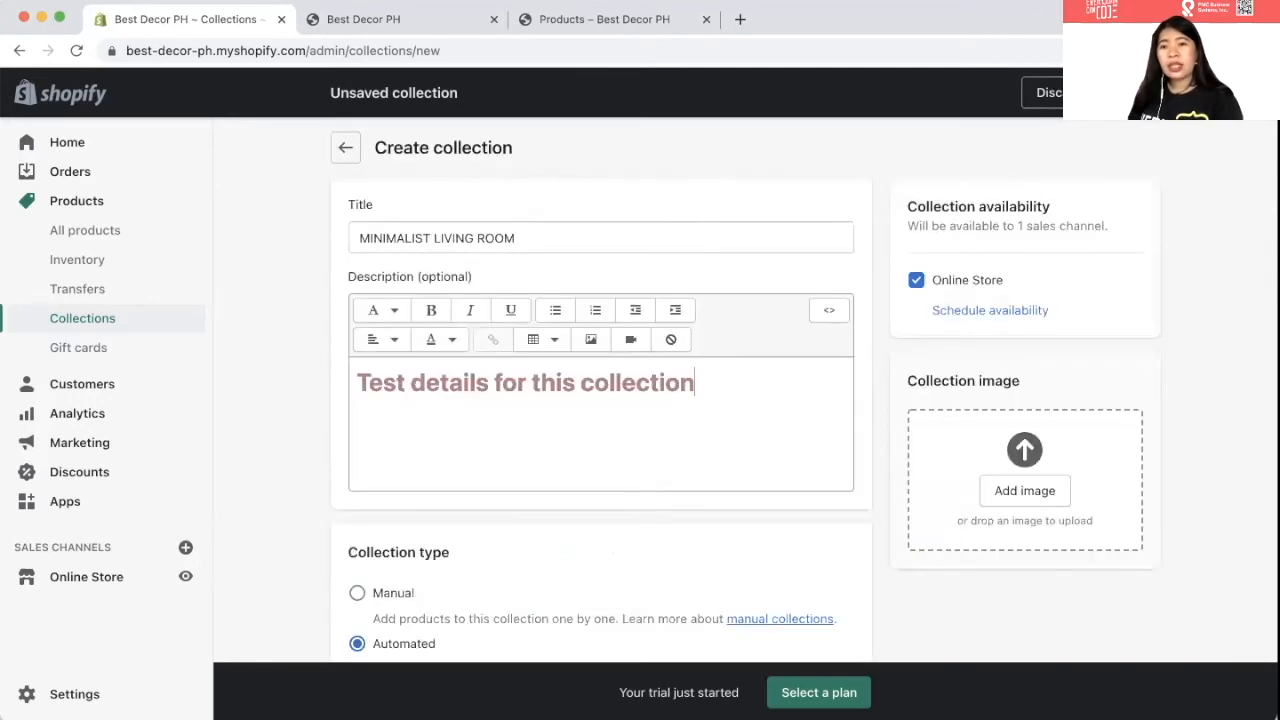
{"action": "left_click", "coordinate": [1133, 93]}
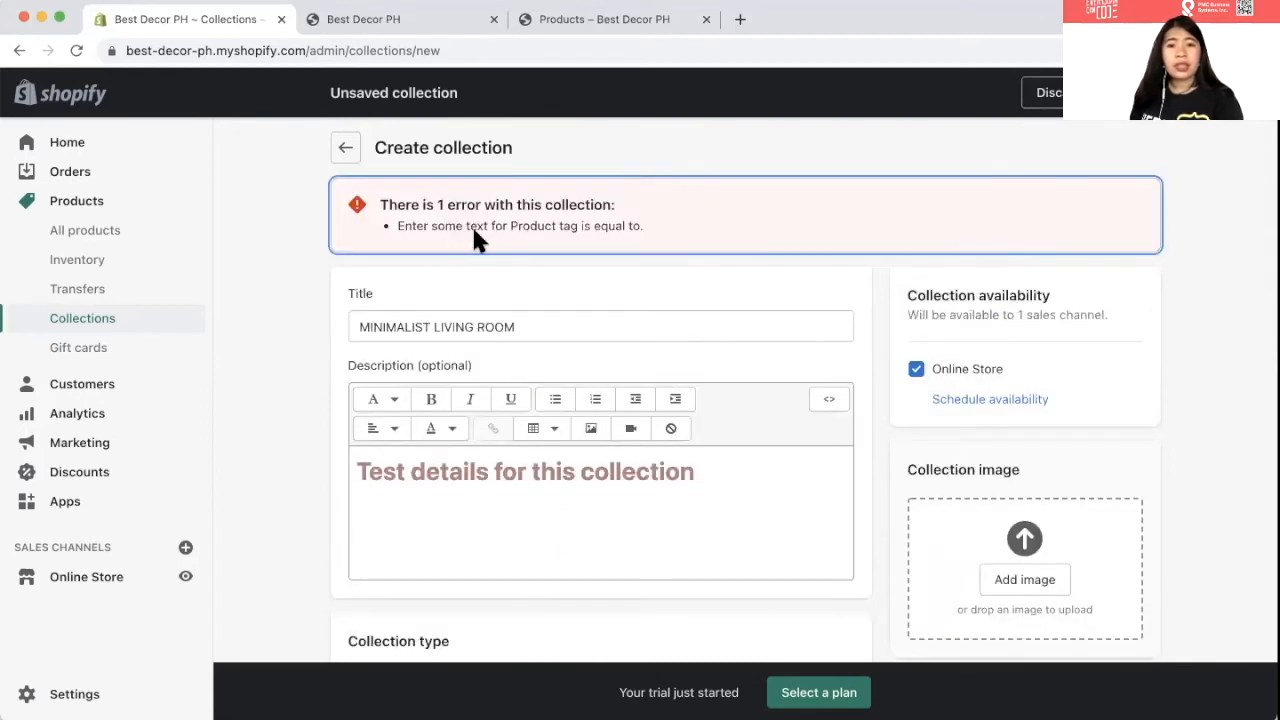
{"action": "scroll", "coordinate": [568, 312], "scroll_direction": "down", "scroll_amount": 8}
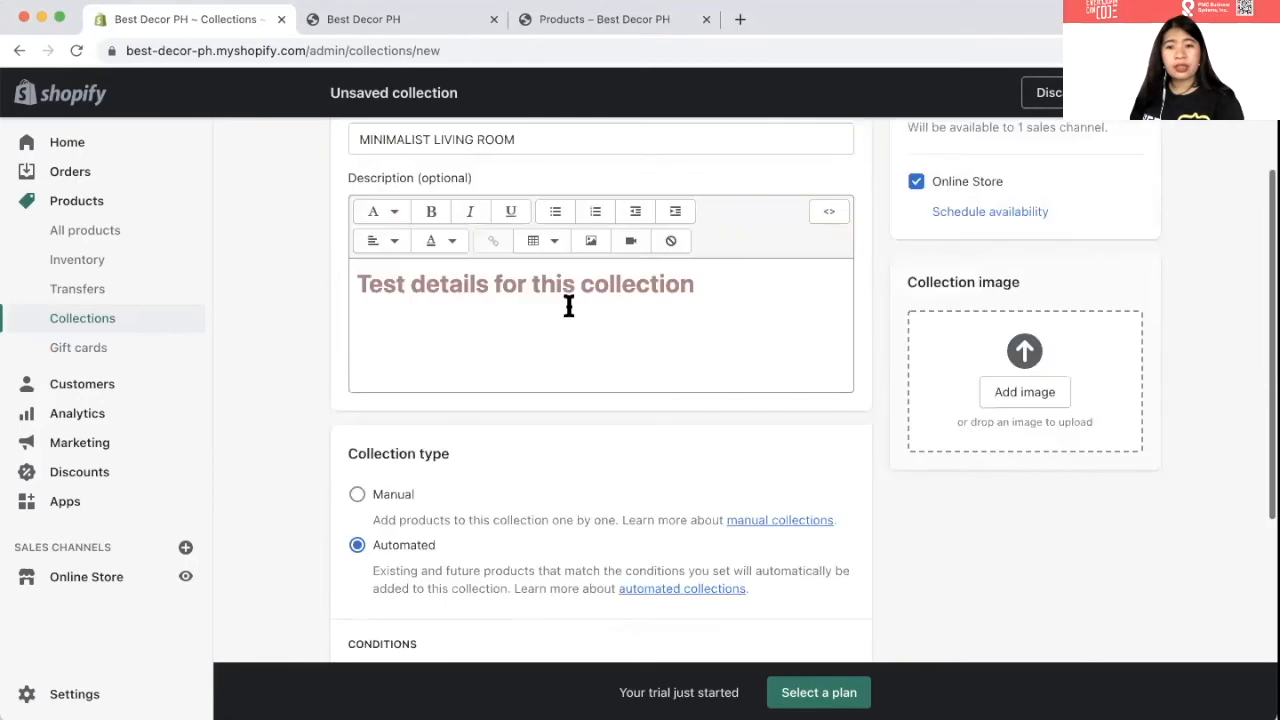
{"action": "scroll", "coordinate": [571, 314], "scroll_direction": "up", "scroll_amount": 1}
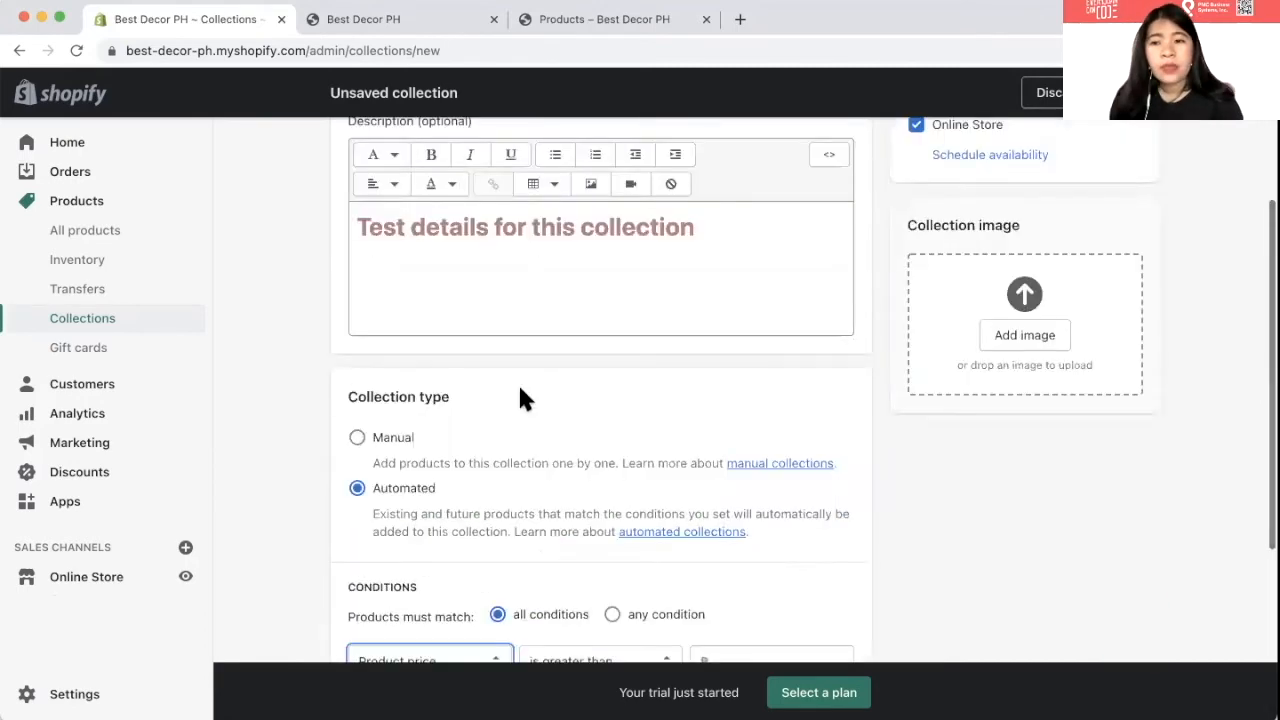
{"action": "scroll", "coordinate": [512, 385], "scroll_direction": "down", "scroll_amount": 2}
{"action": "scroll", "coordinate": [508, 392], "scroll_direction": "down", "scroll_amount": 3}
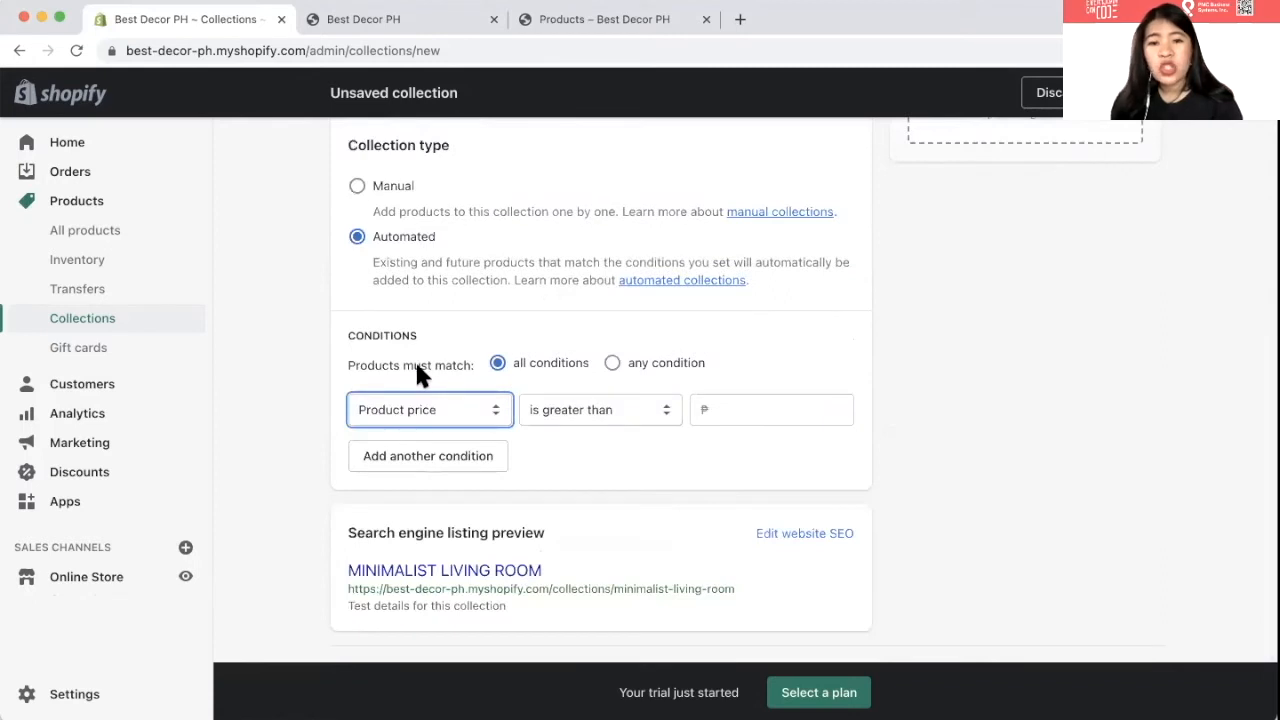
{"action": "left_click", "coordinate": [434, 420]}
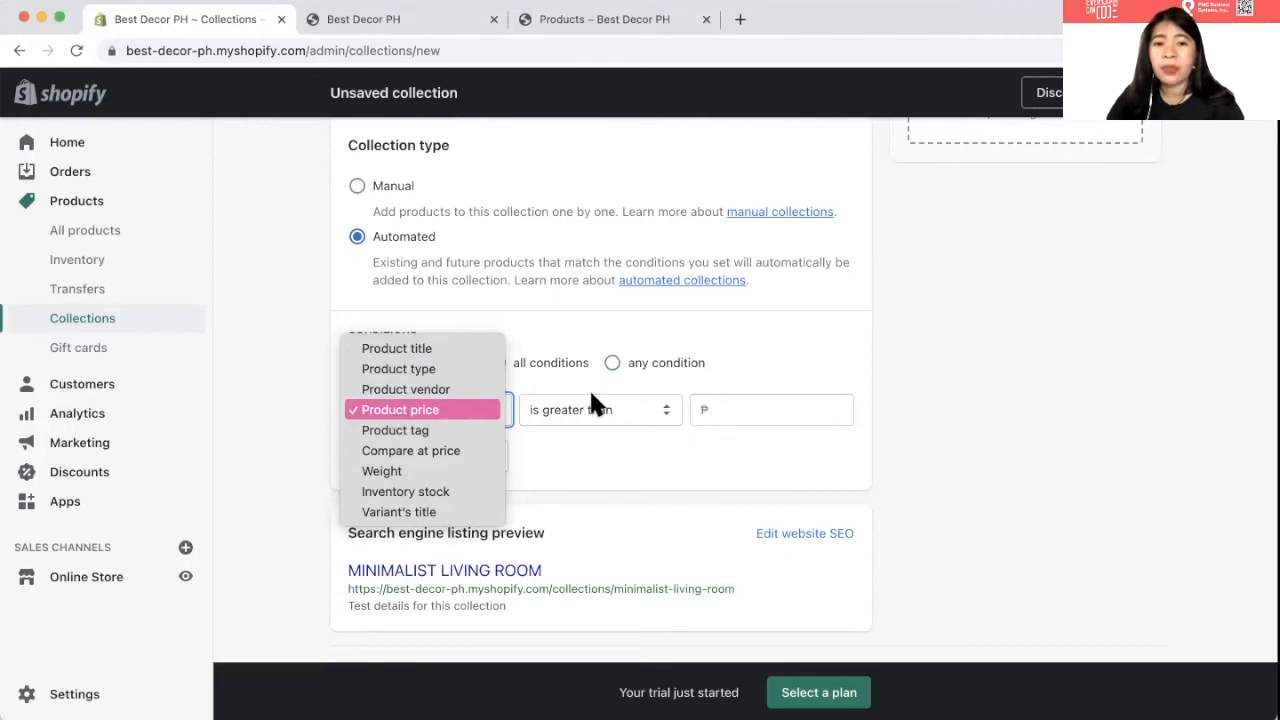
{"action": "left_click", "coordinate": [602, 410]}
{"action": "left_click", "coordinate": [601, 410]}
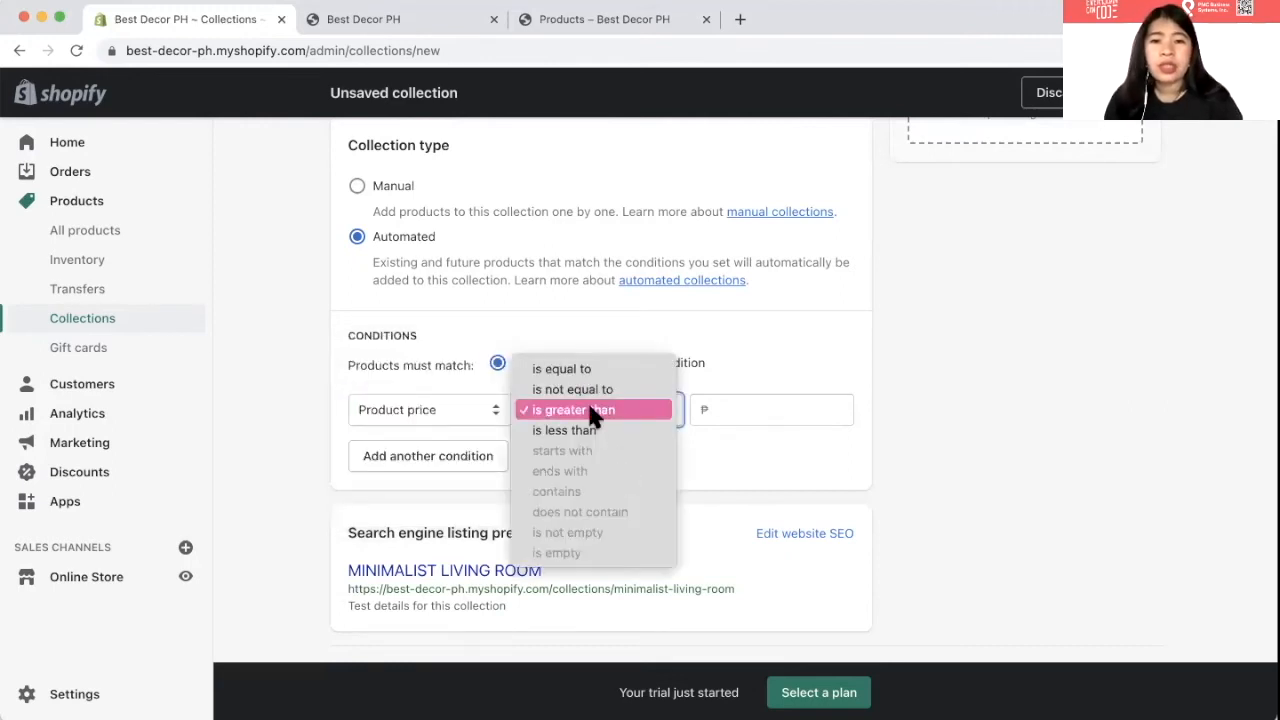
{"action": "left_click", "coordinate": [729, 402]}
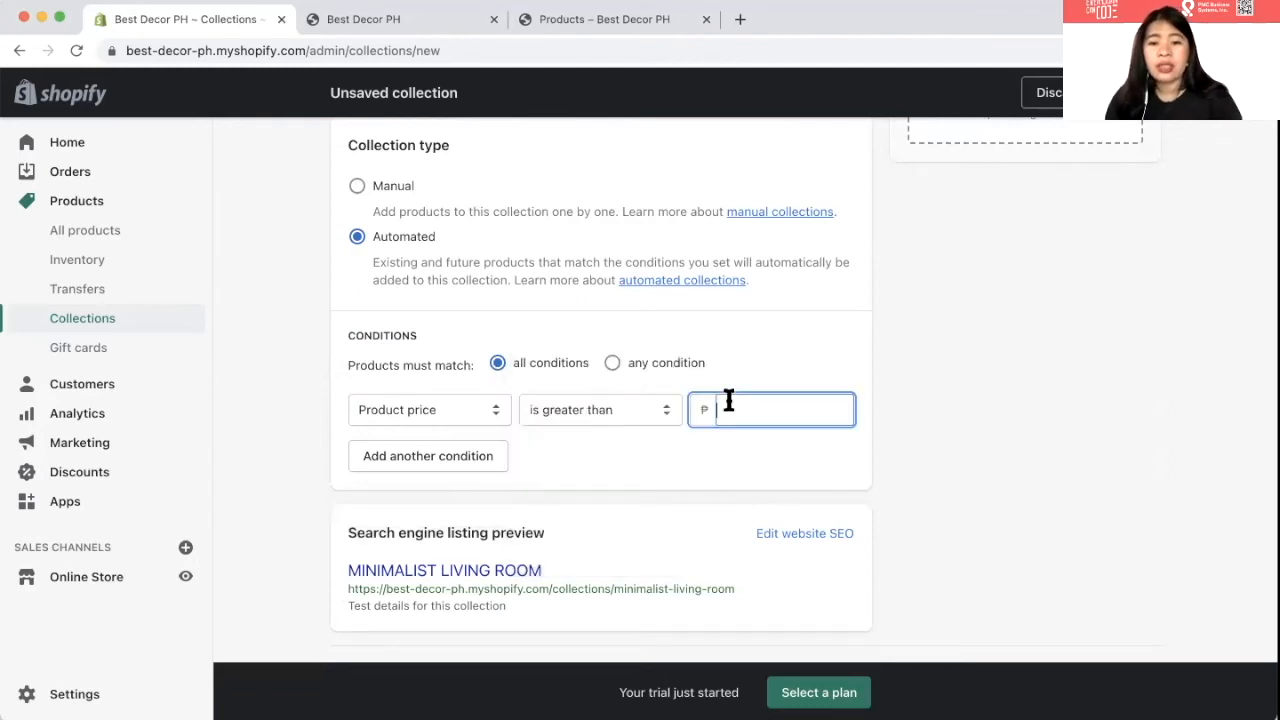
- Enter 300 as the price threshold and save the collection
{"action": "type", "text": "50"}
{"action": "key", "text": "BackSpace"}
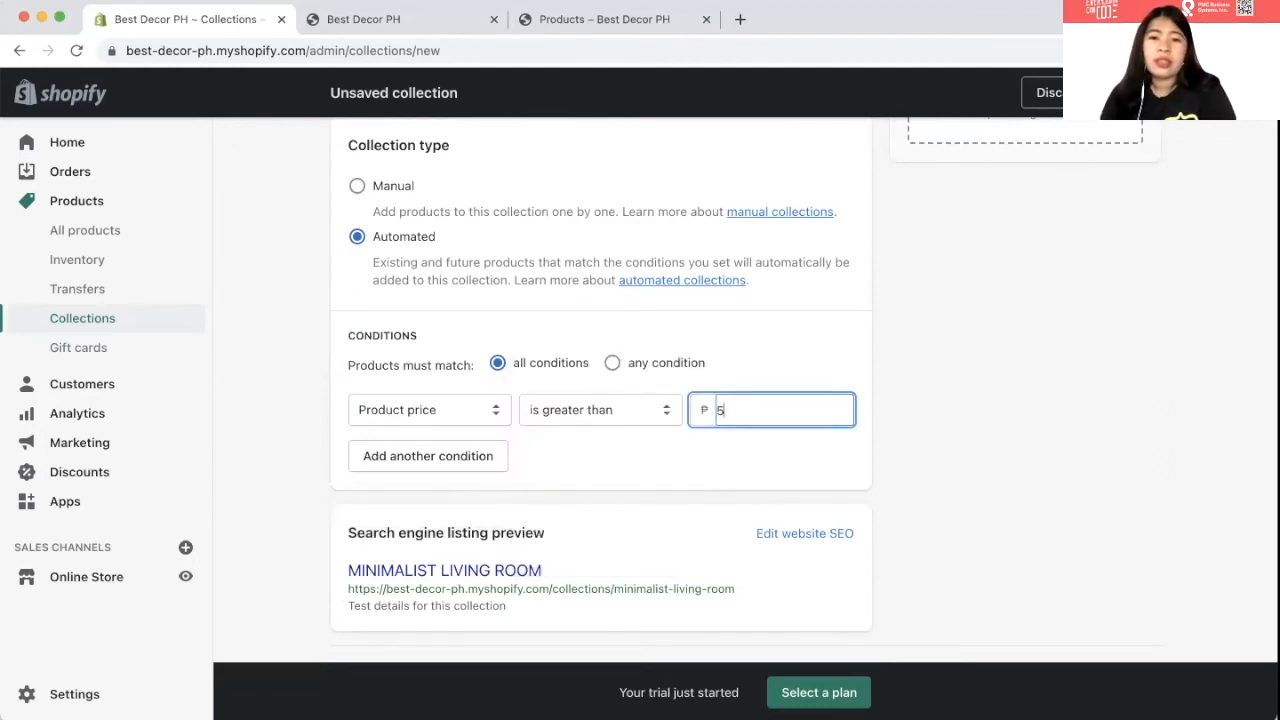
{"action": "key", "text": "BackSpace"}
{"action": "type", "text": "300"}
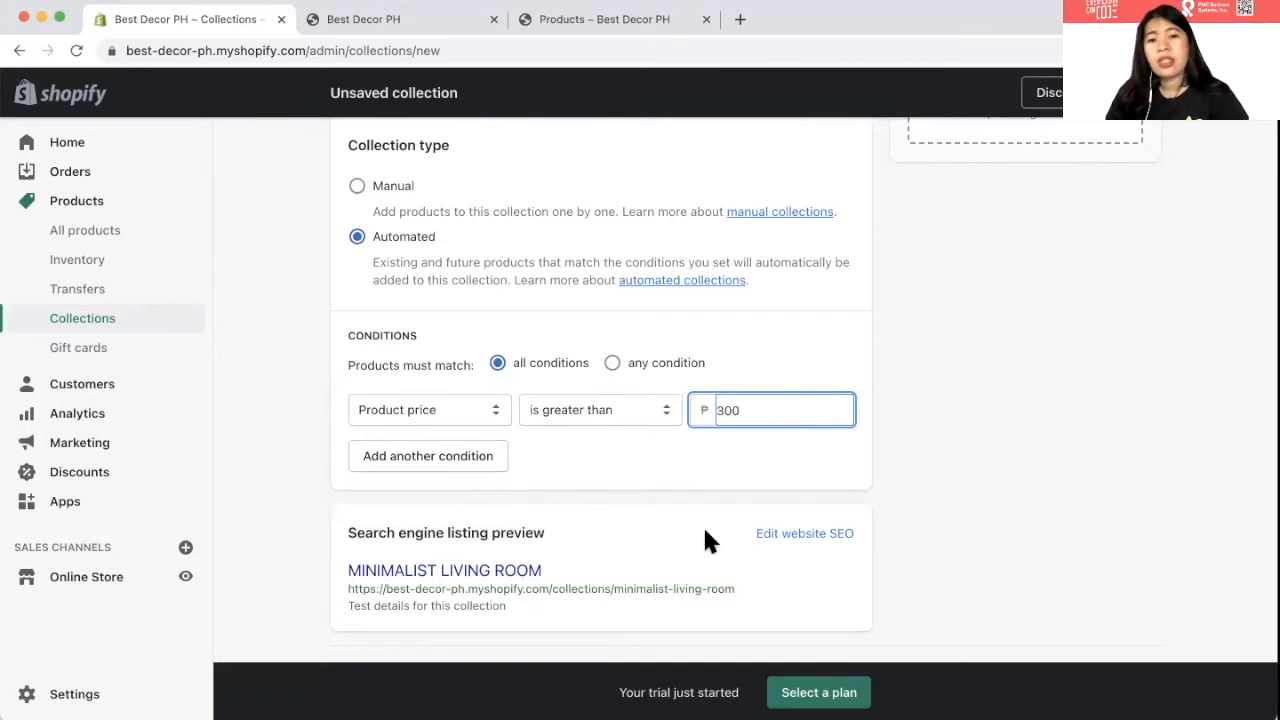
{"action": "scroll", "coordinate": [412, 385], "scroll_direction": "down", "scroll_amount": 2}
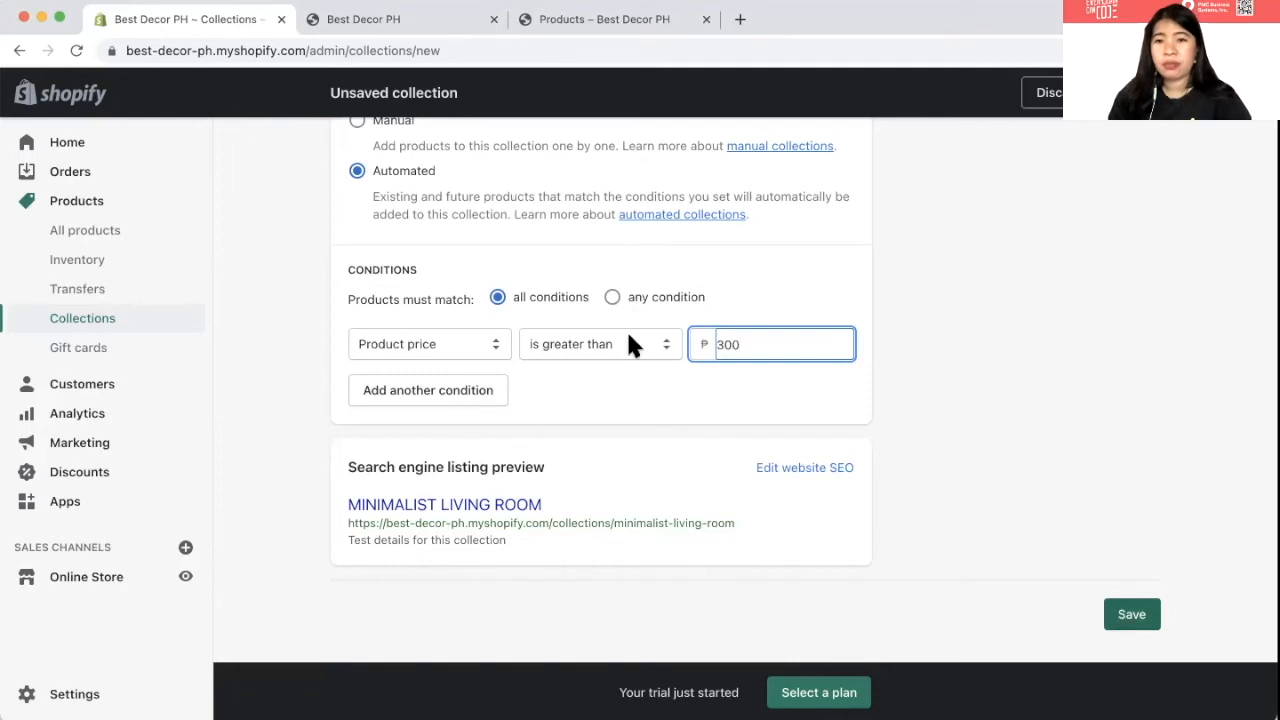
{"action": "left_click", "coordinate": [1128, 615]}
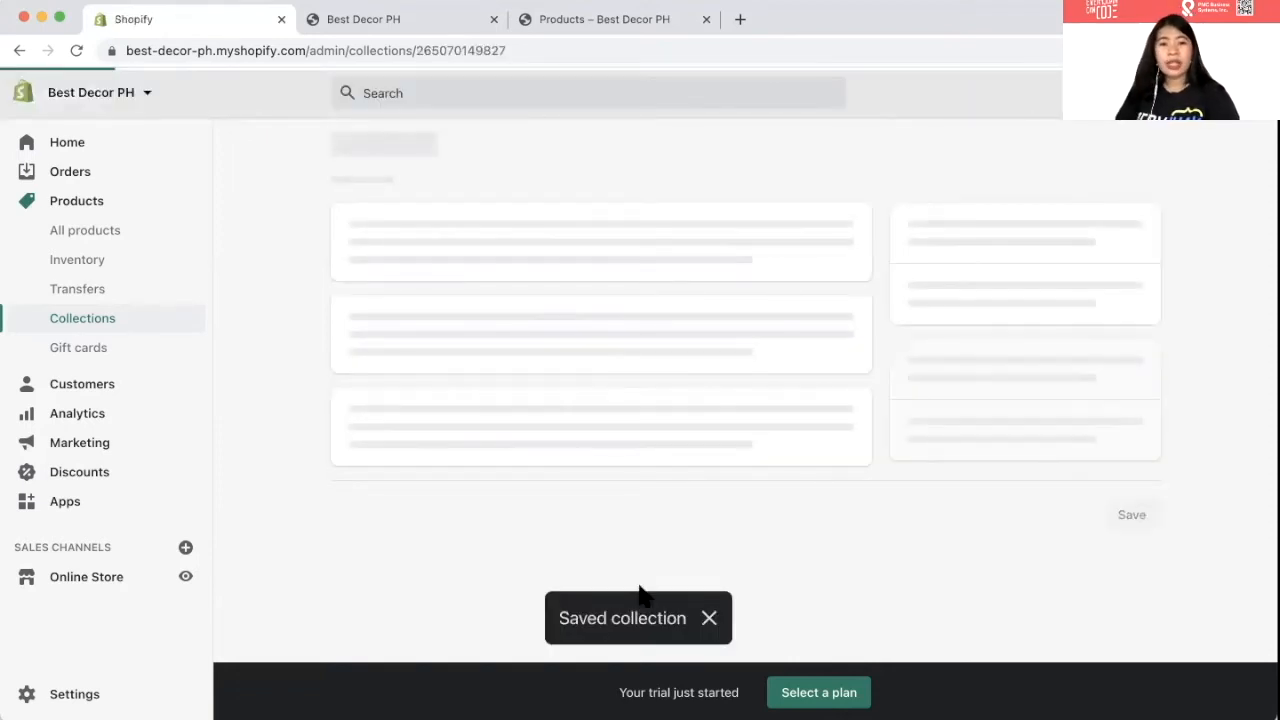
- Return to Collections, then view Online Store themes with Debut as current theme
{"action": "left_click", "coordinate": [90, 322]}
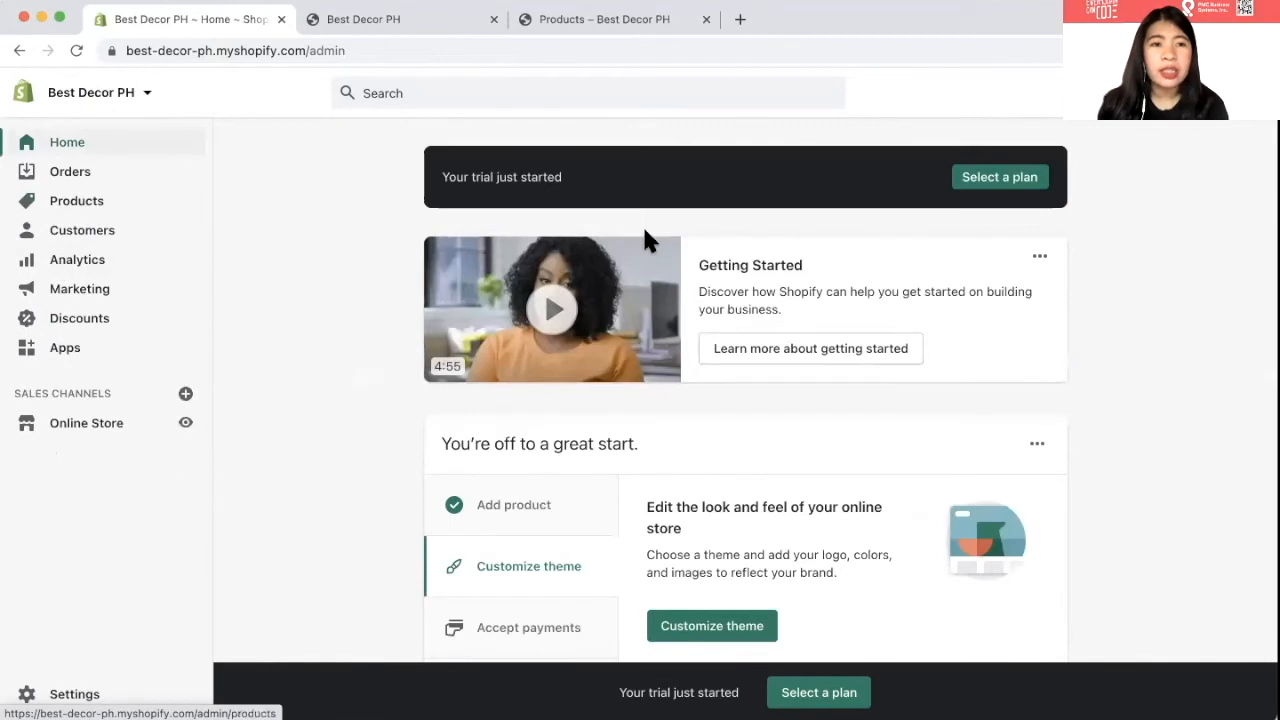
{"action": "left_click", "coordinate": [80, 424]}
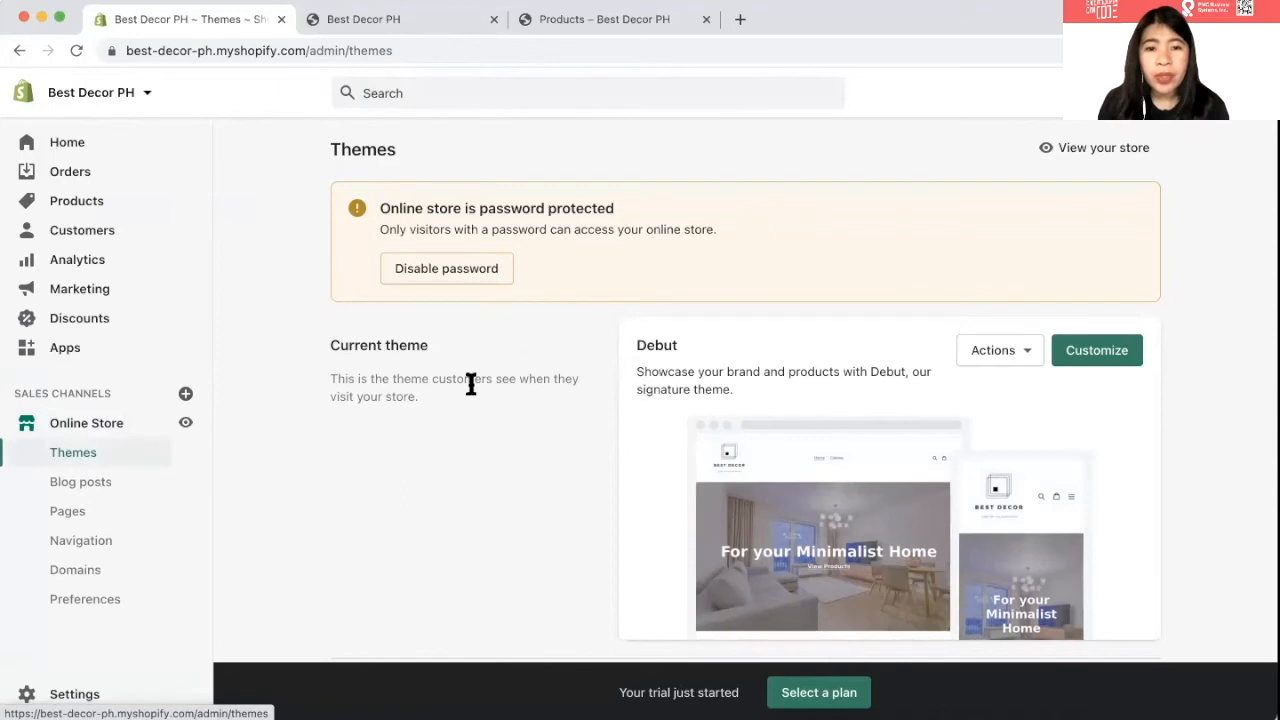
{"action": "scroll", "coordinate": [468, 380], "scroll_direction": "down", "scroll_amount": 2}
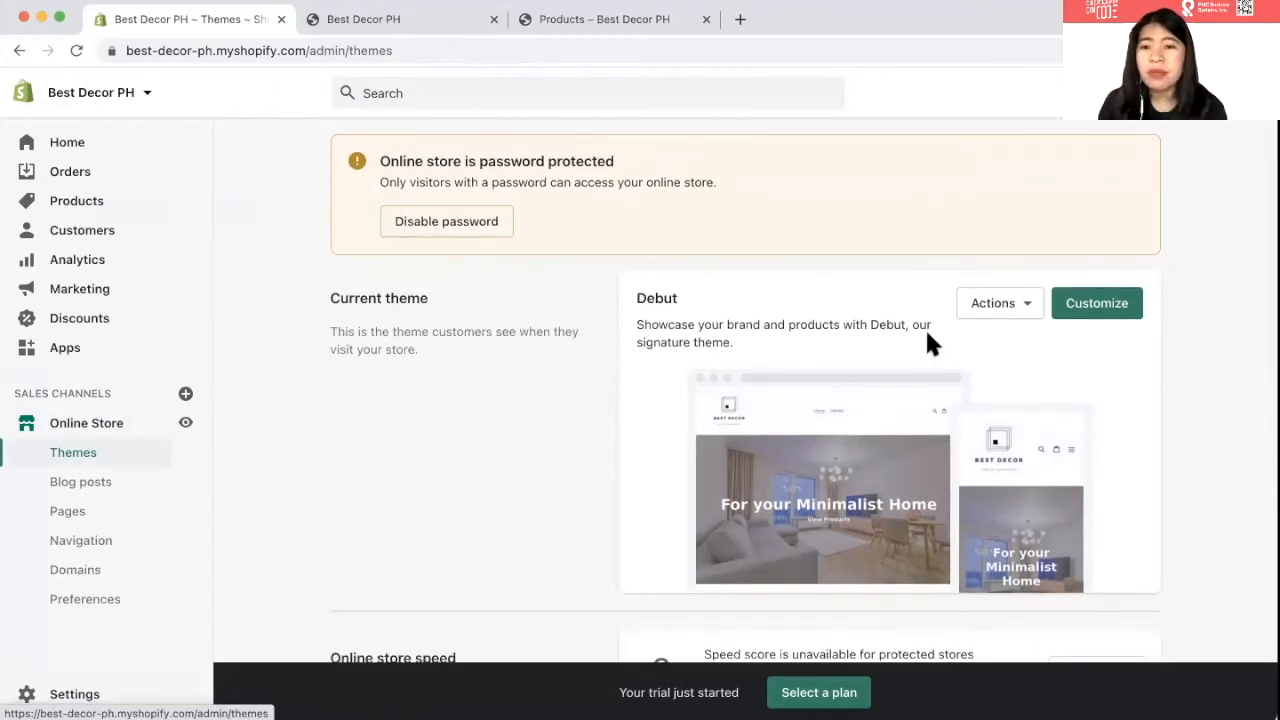
- Set the home page's Featured collection section to show the MINIMALIST LIVING ROOM collection
{"action": "left_click", "coordinate": [1092, 306]}
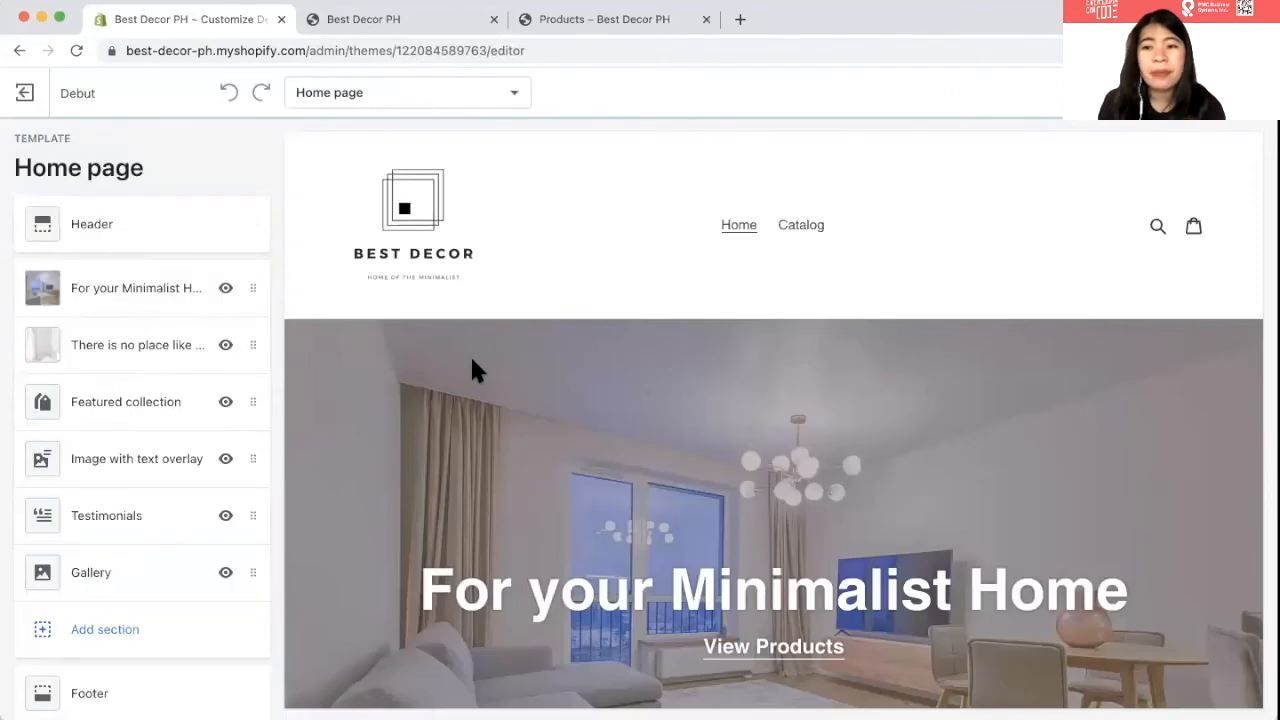
{"action": "scroll", "coordinate": [100, 486], "scroll_direction": "down", "scroll_amount": 1}
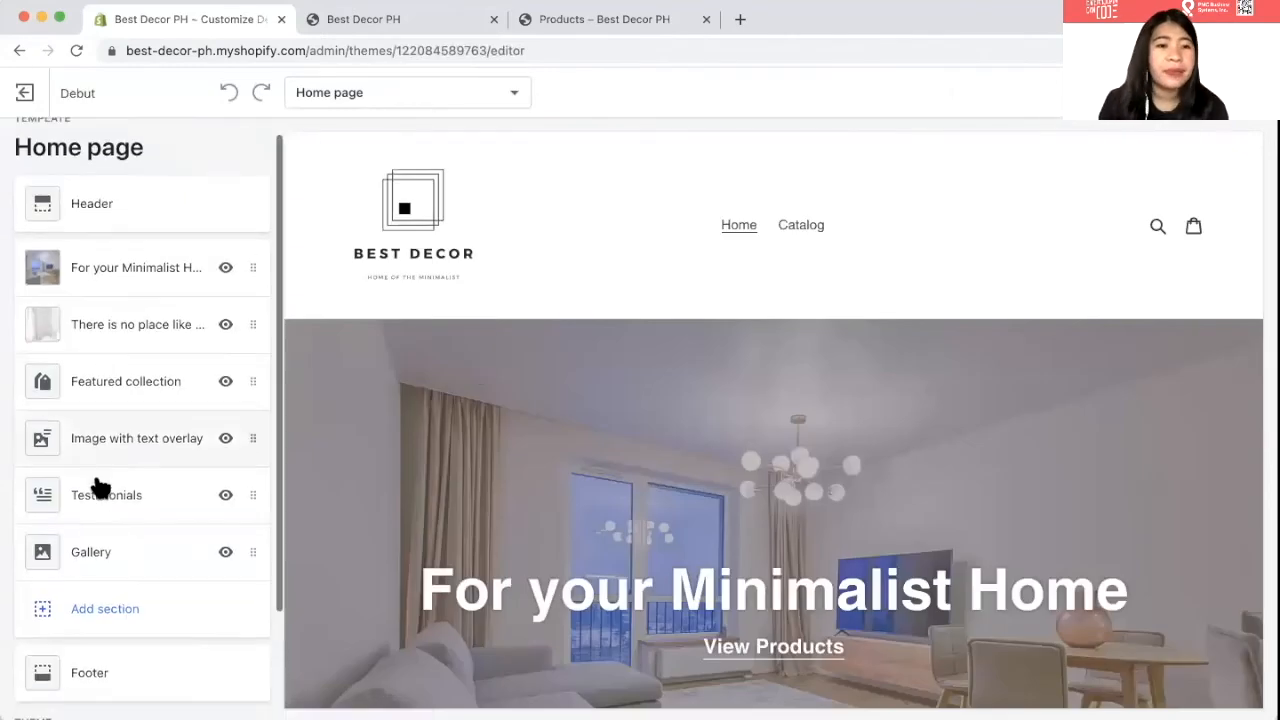
{"action": "left_click", "coordinate": [97, 390]}
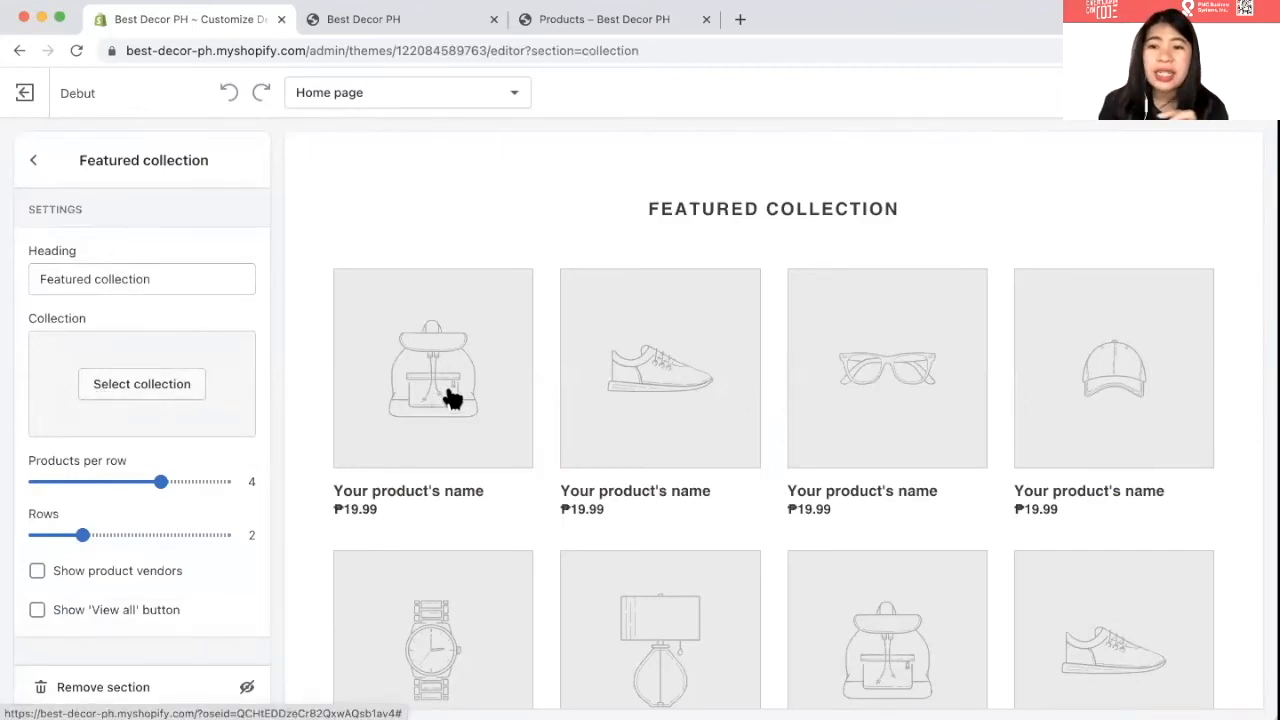
{"action": "left_click", "coordinate": [134, 392]}
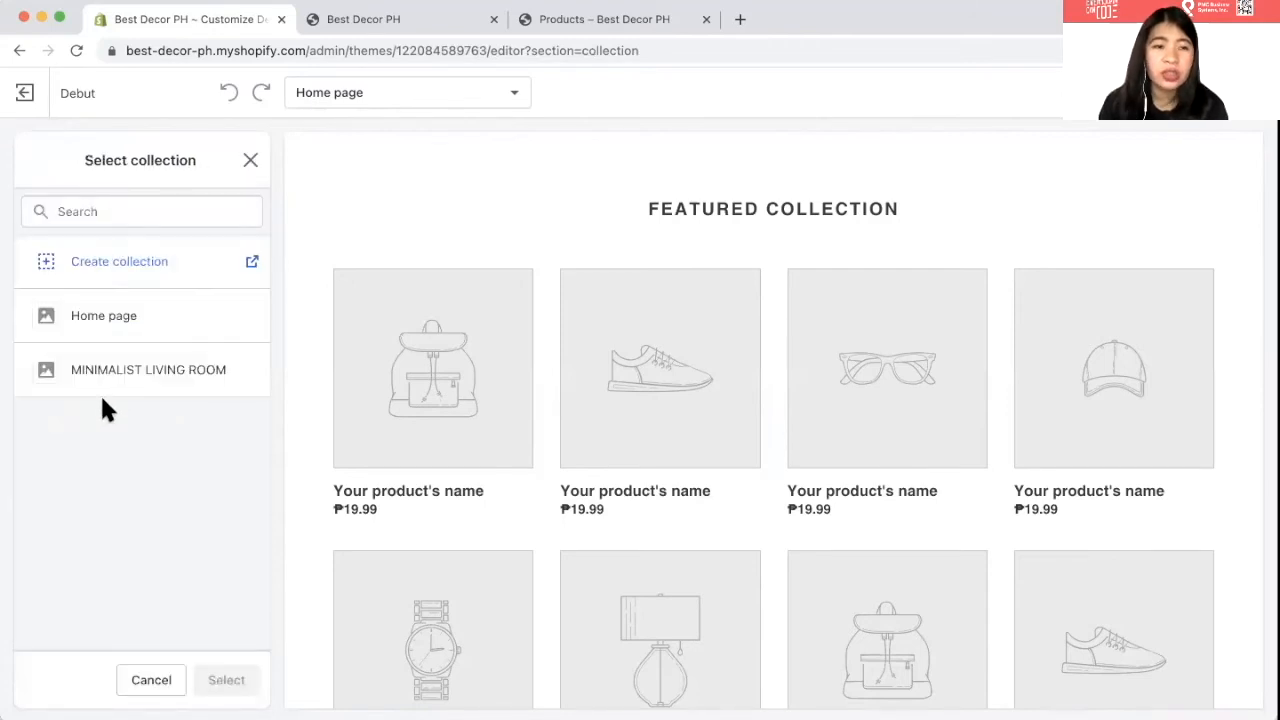
{"action": "left_click", "coordinate": [107, 362]}
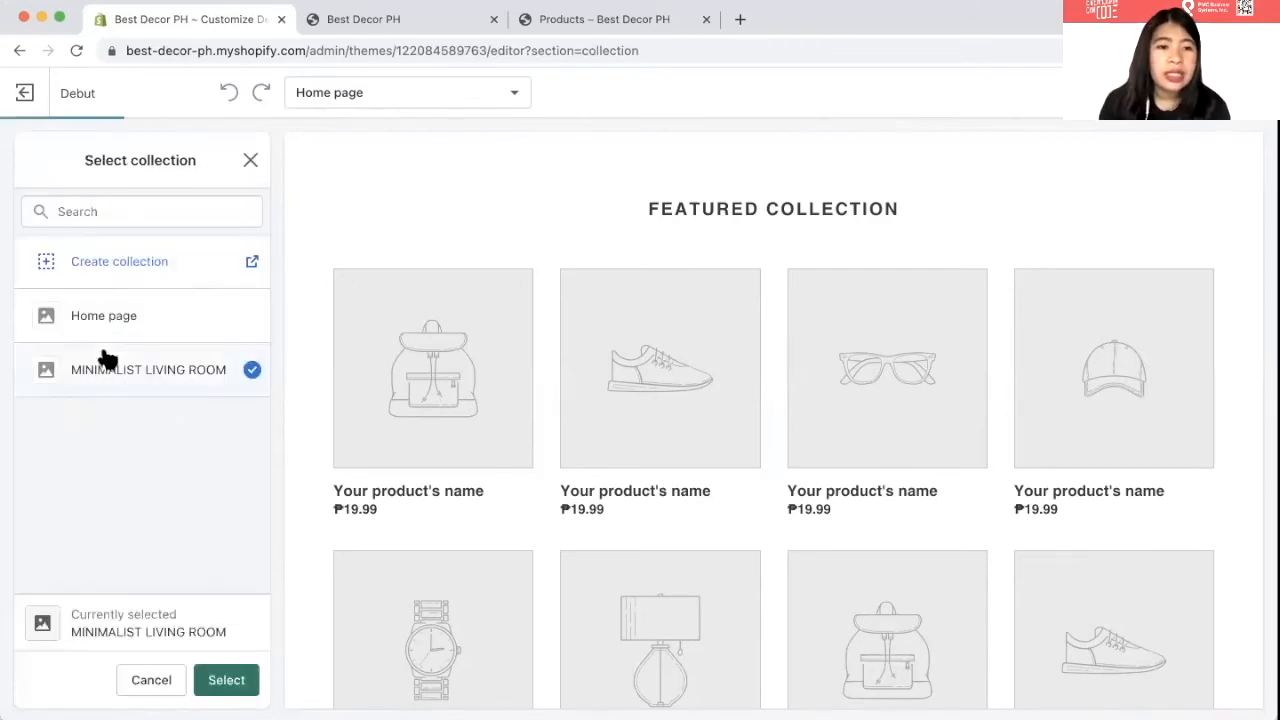
{"action": "left_click", "coordinate": [340, 20]}
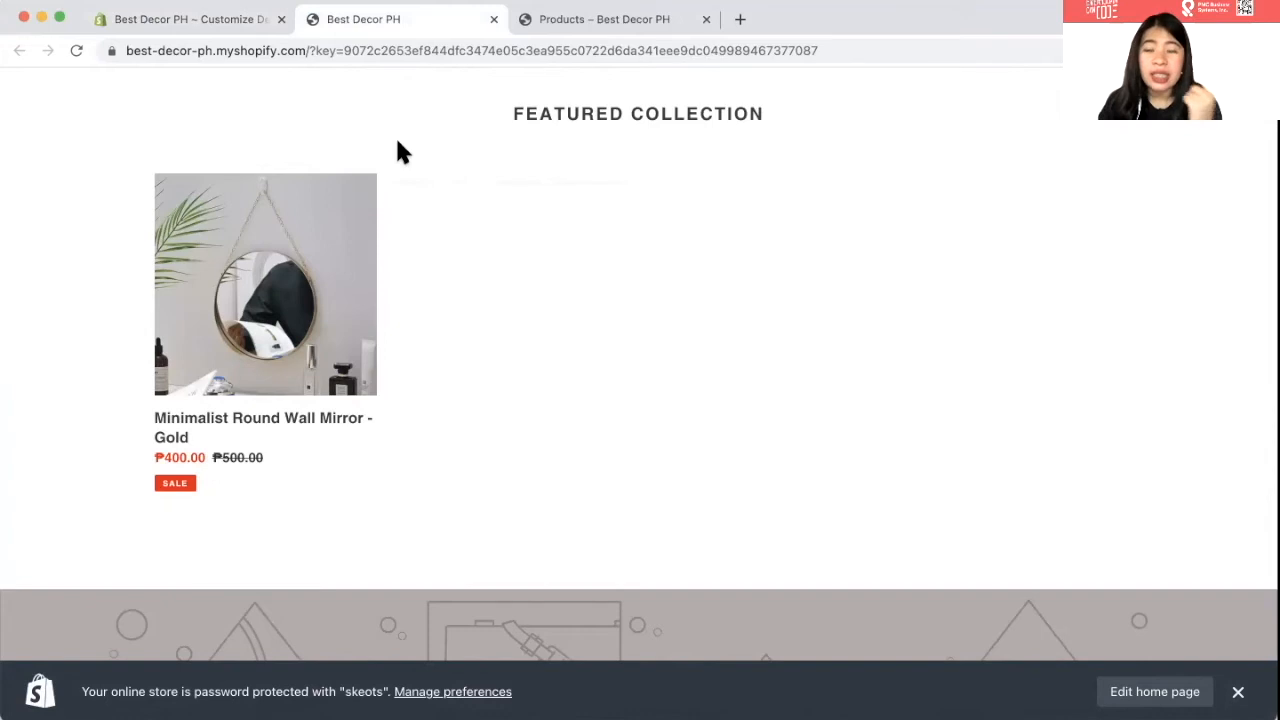
{"action": "key", "text": "ctrl+shift+Tab"}
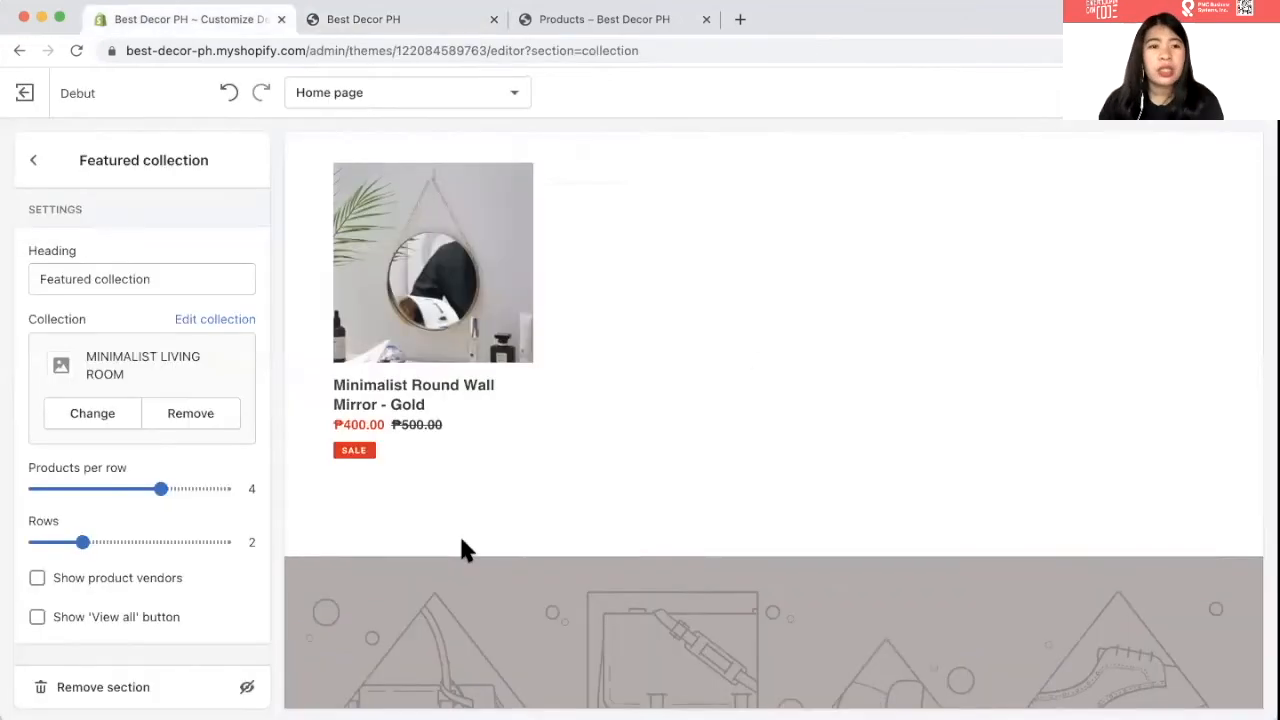
- Remove the Image with text overlay section from the home page
{"action": "left_click", "coordinate": [33, 160]}
{"action": "scroll", "coordinate": [360, 415], "scroll_direction": "down", "scroll_amount": 4}
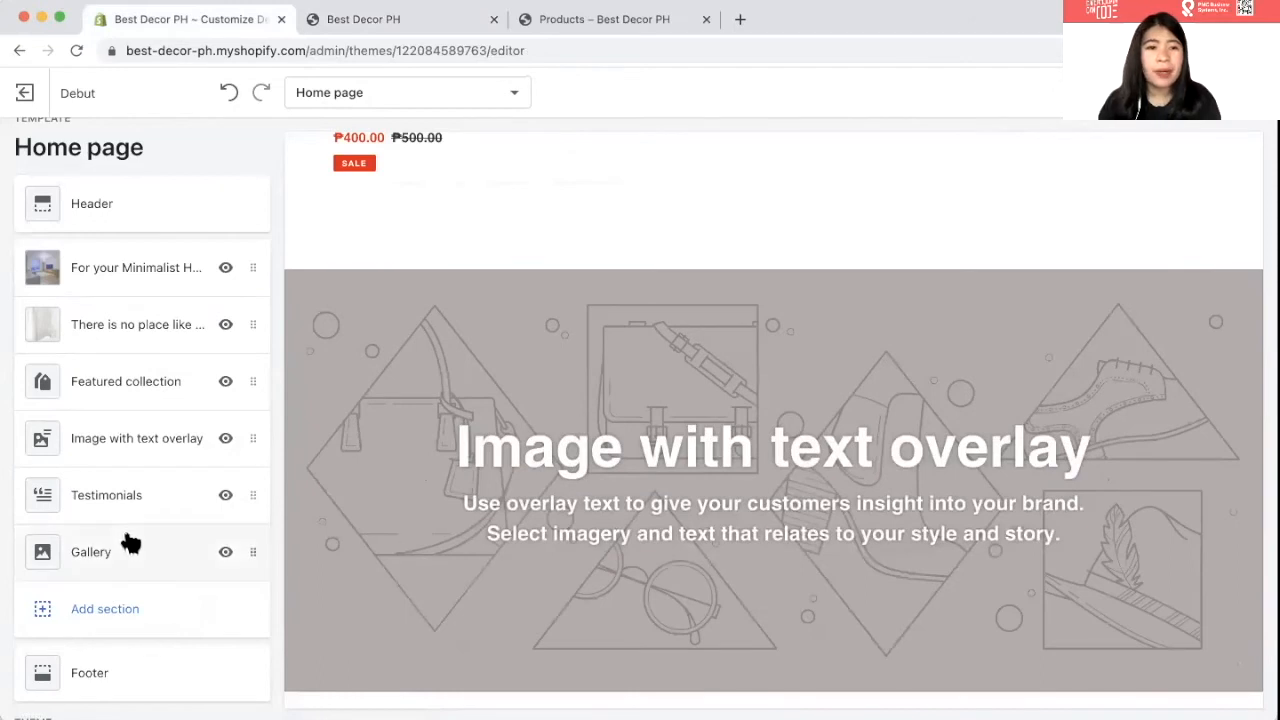
{"action": "scroll", "coordinate": [131, 543], "scroll_direction": "down", "scroll_amount": 1}
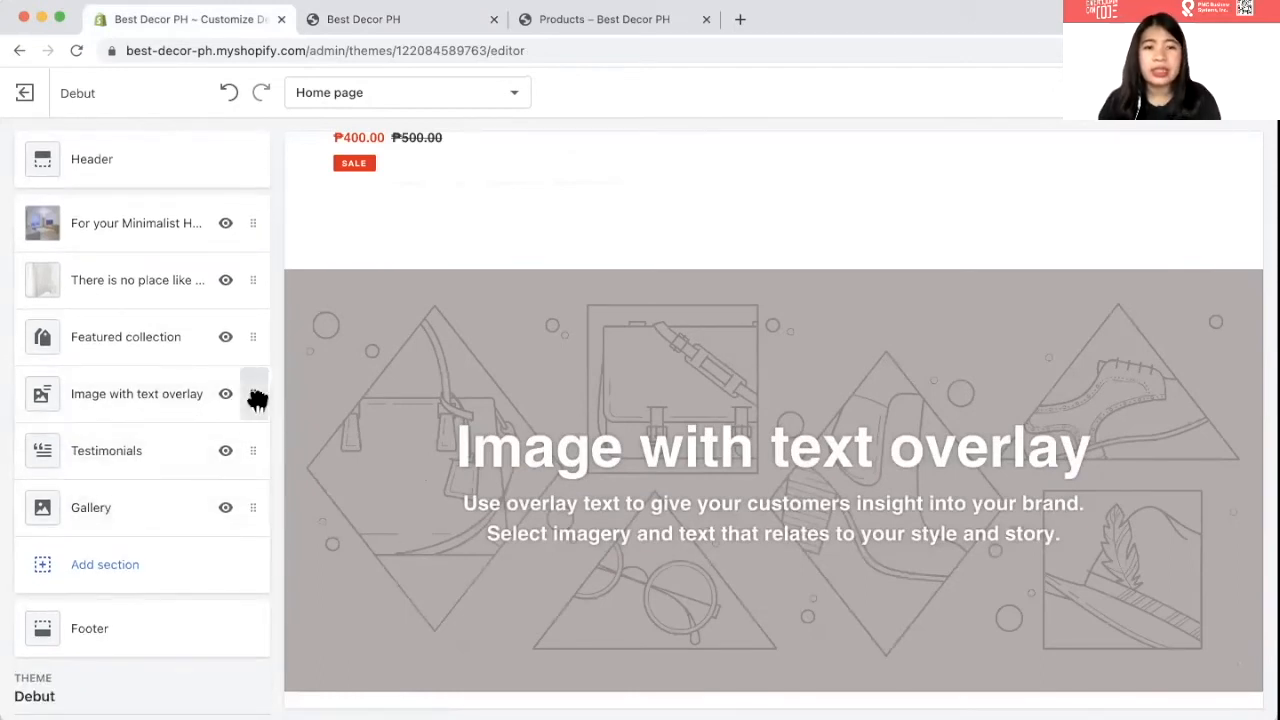
{"action": "scroll", "coordinate": [141, 430], "scroll_direction": "down", "scroll_amount": 1}
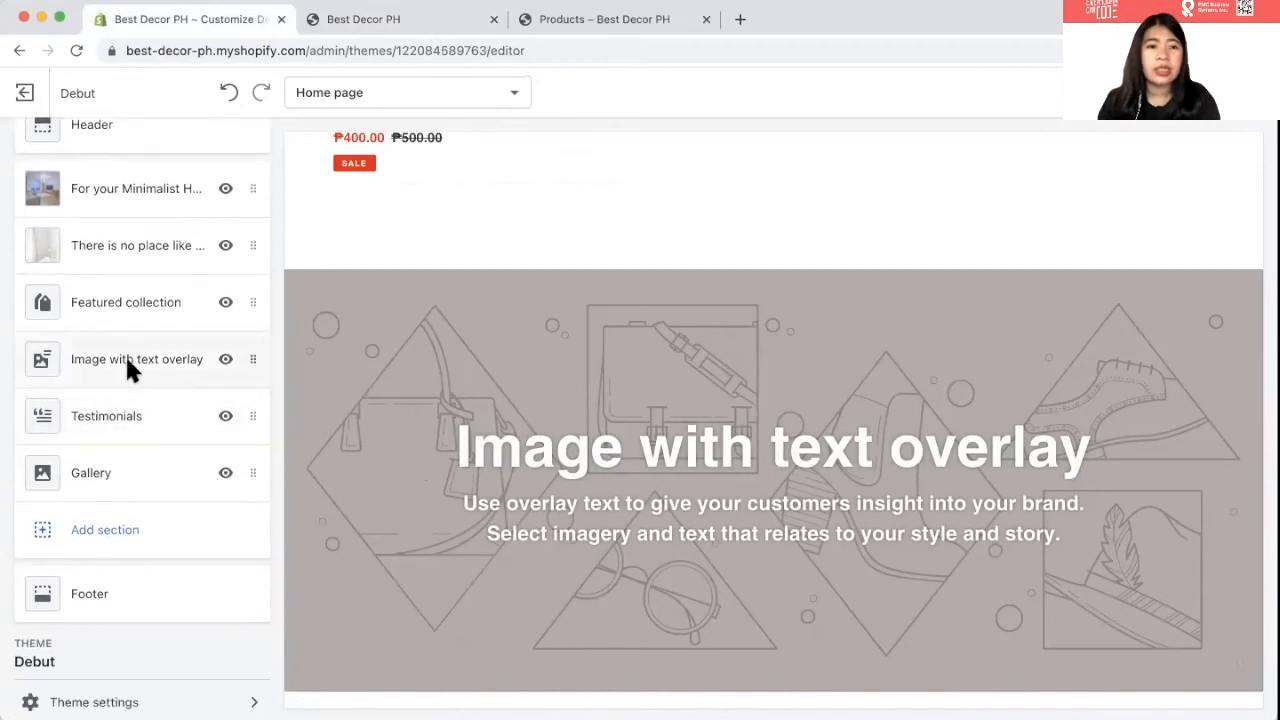
{"action": "left_click", "coordinate": [128, 368]}
{"action": "scroll", "coordinate": [94, 485], "scroll_direction": "down", "scroll_amount": 5}
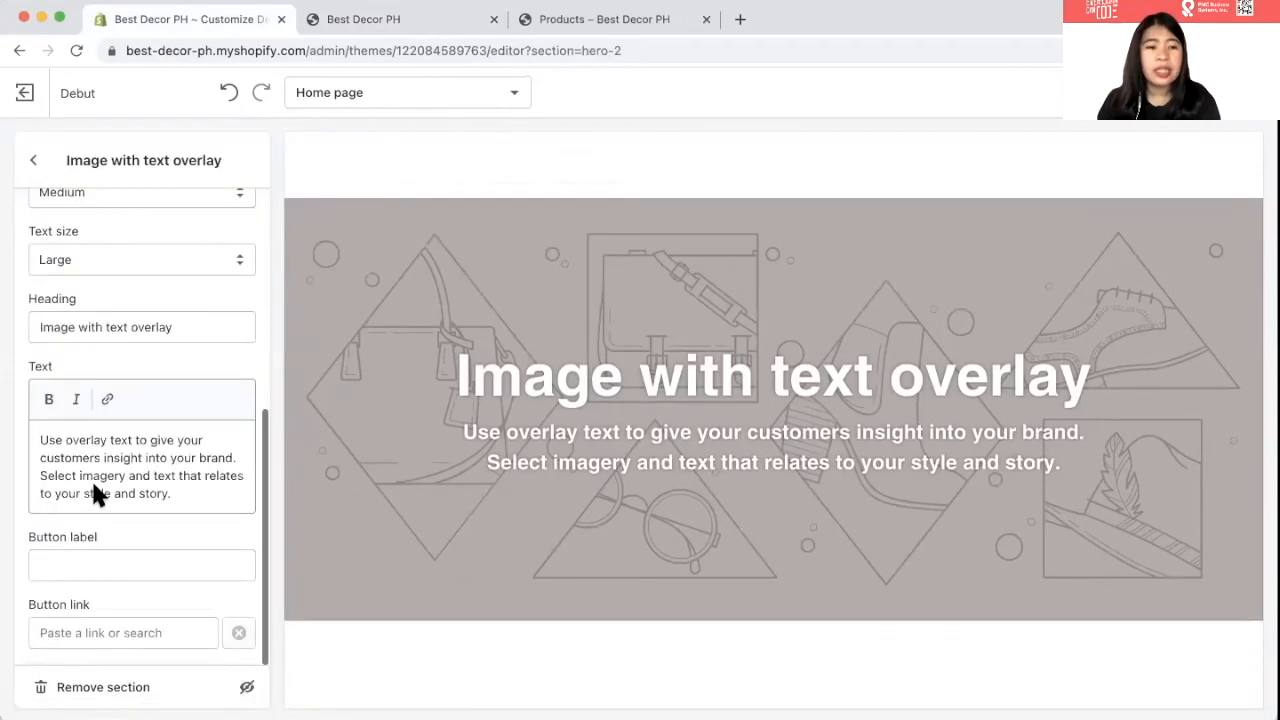
{"action": "left_click", "coordinate": [103, 687]}
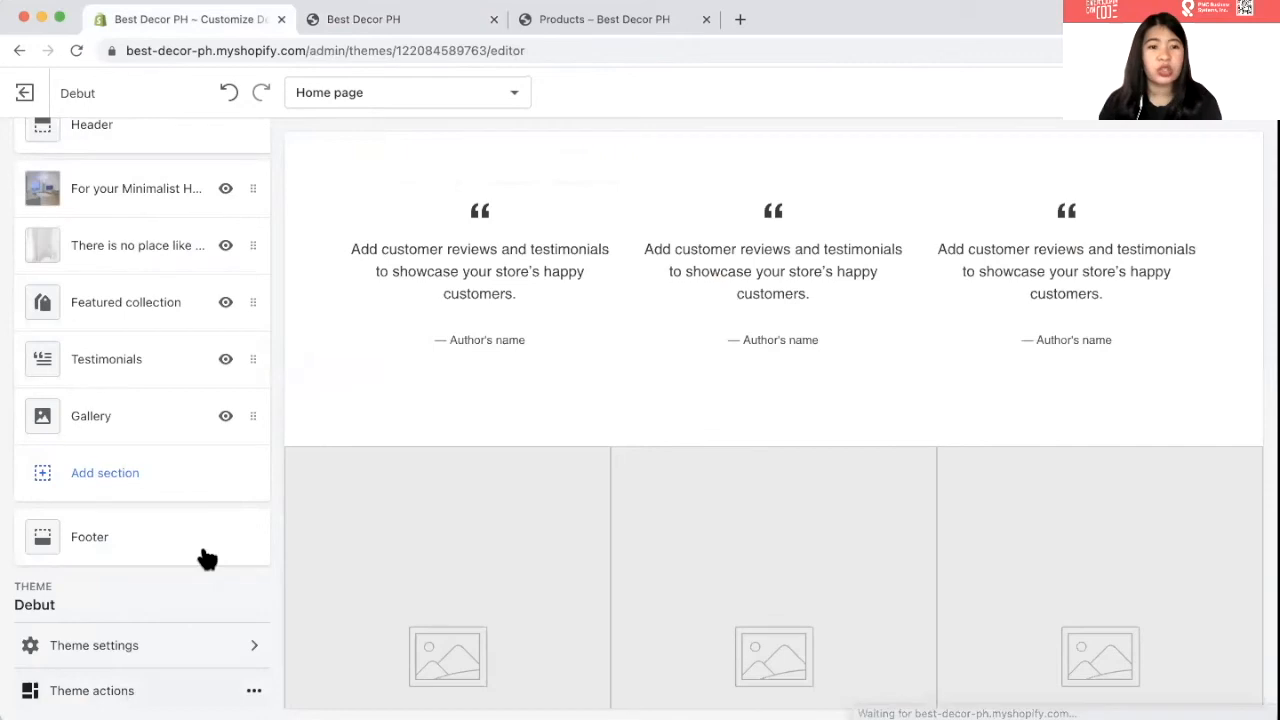
- Change the first testimonial's text to 'So happy with my purchase!'
{"action": "scroll", "coordinate": [204, 557], "scroll_direction": "down", "scroll_amount": 1}
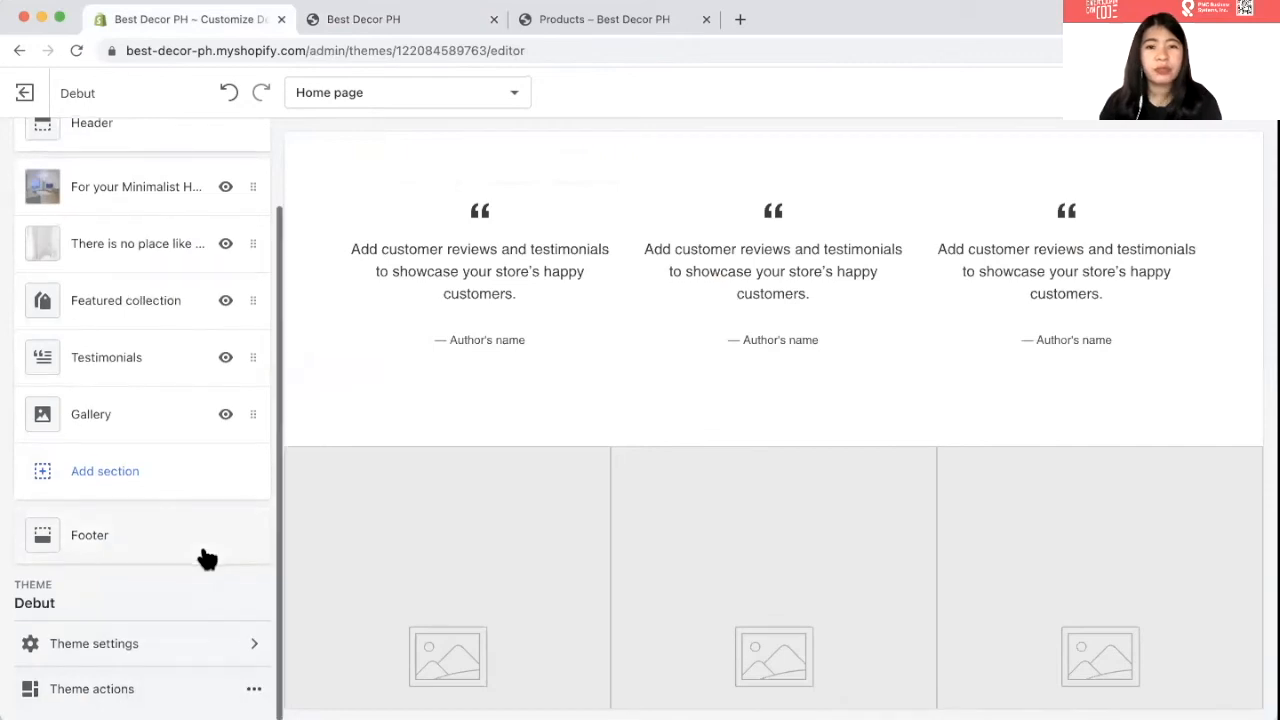
{"action": "left_click", "coordinate": [115, 357]}
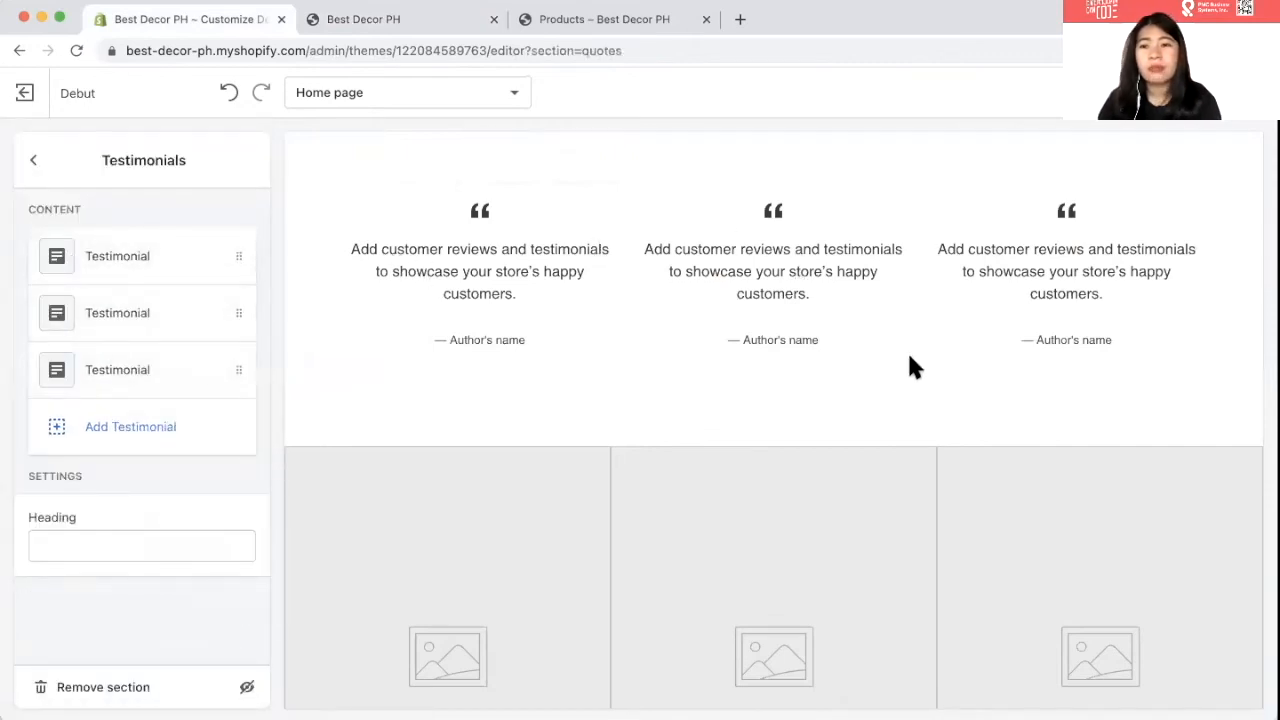
{"action": "left_click", "coordinate": [142, 279]}
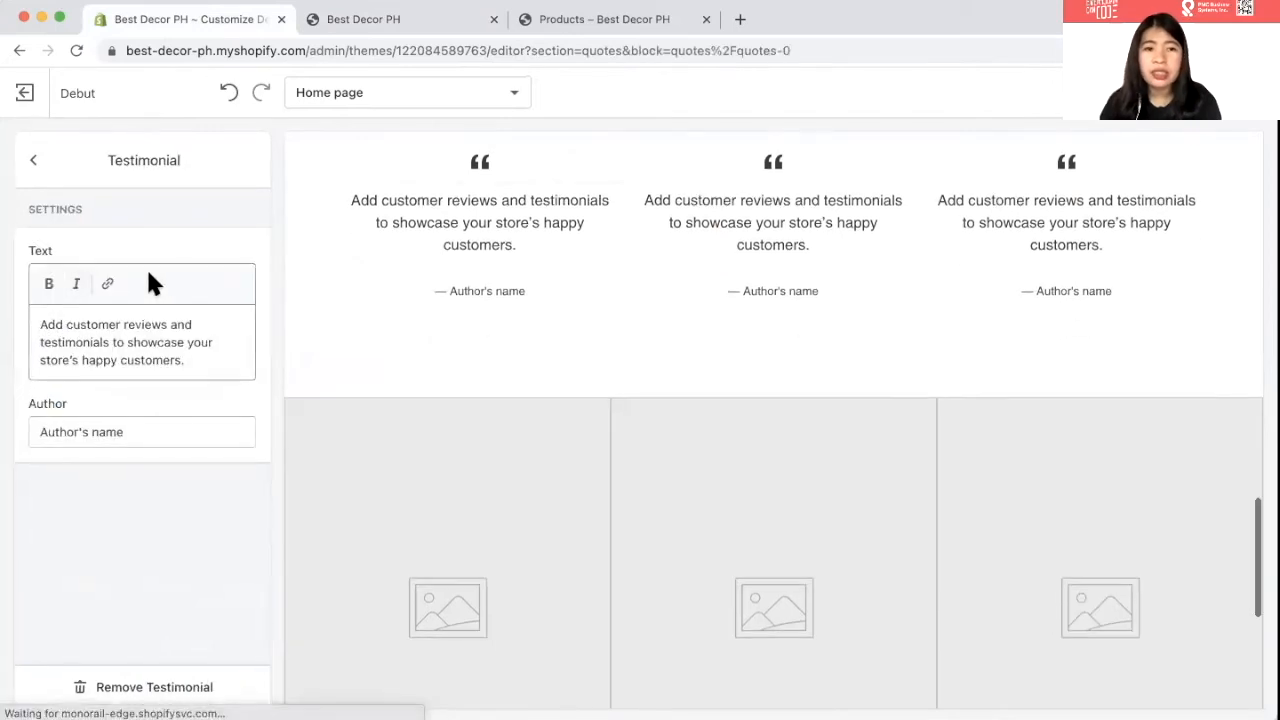
{"action": "left_click", "coordinate": [51, 344]}
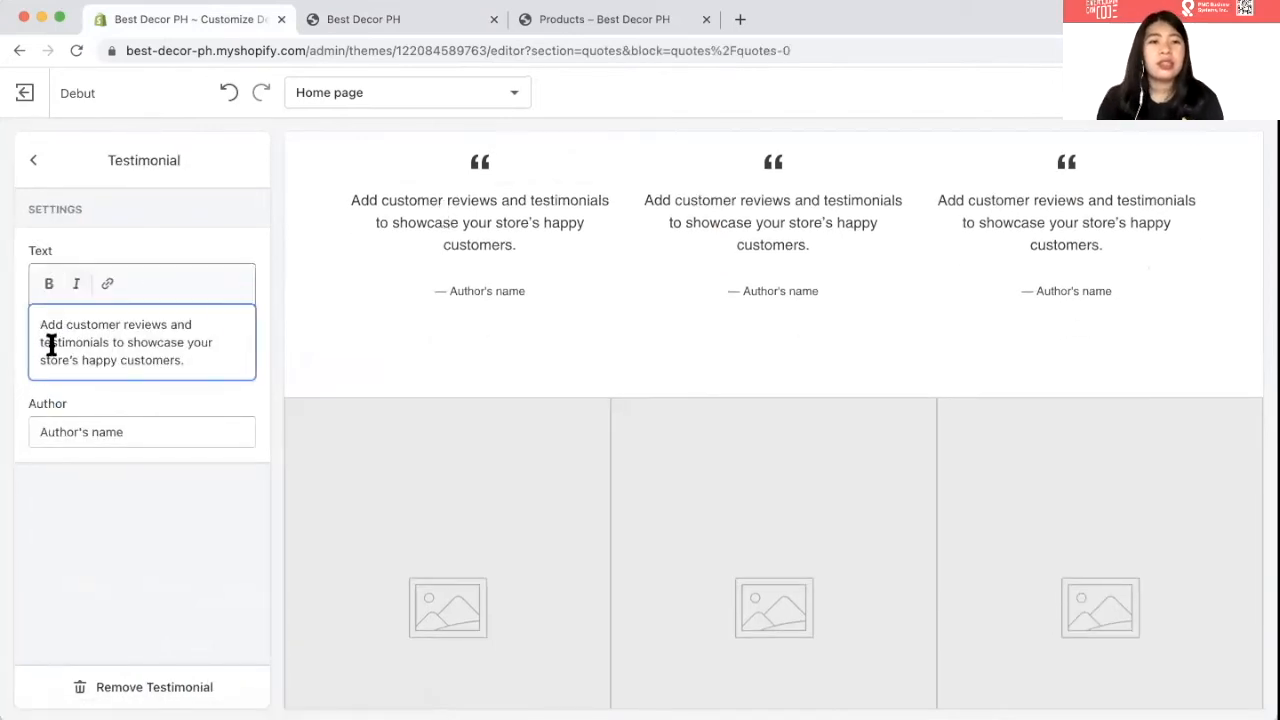
{"action": "key", "text": "super+a"}
{"action": "key", "text": "BackSpace"}
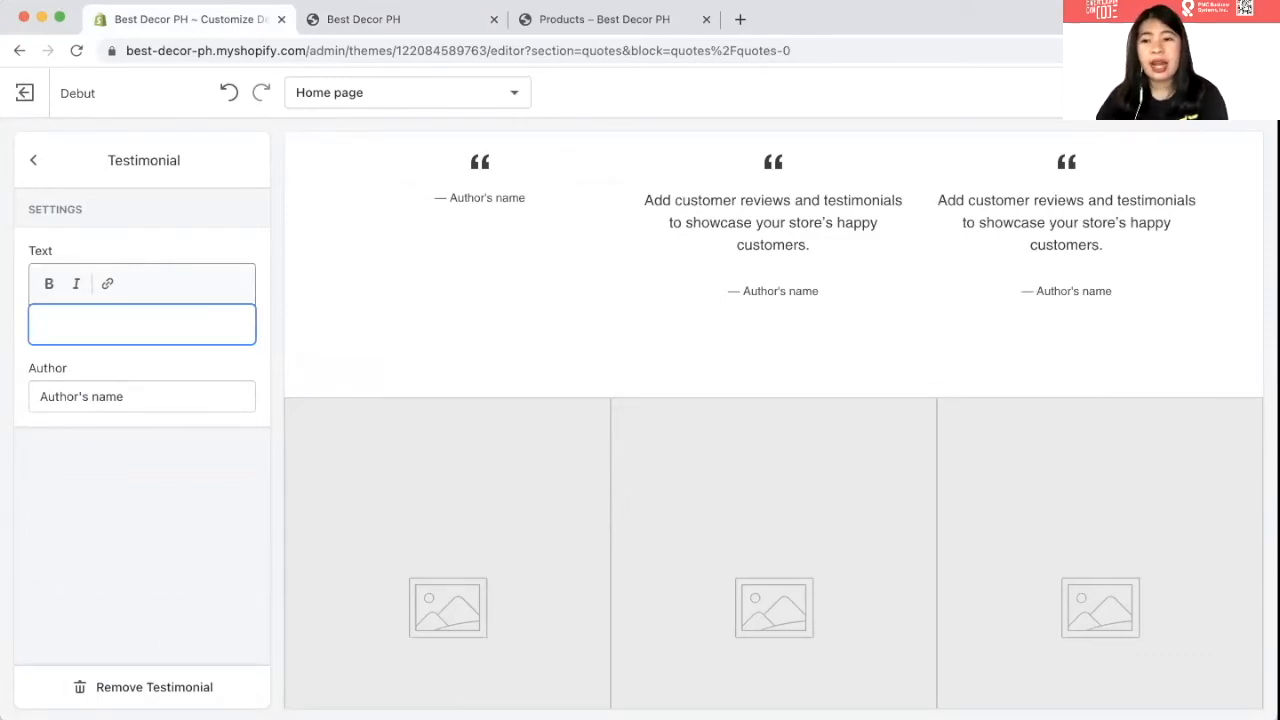
{"action": "type", "text": "So happy"}
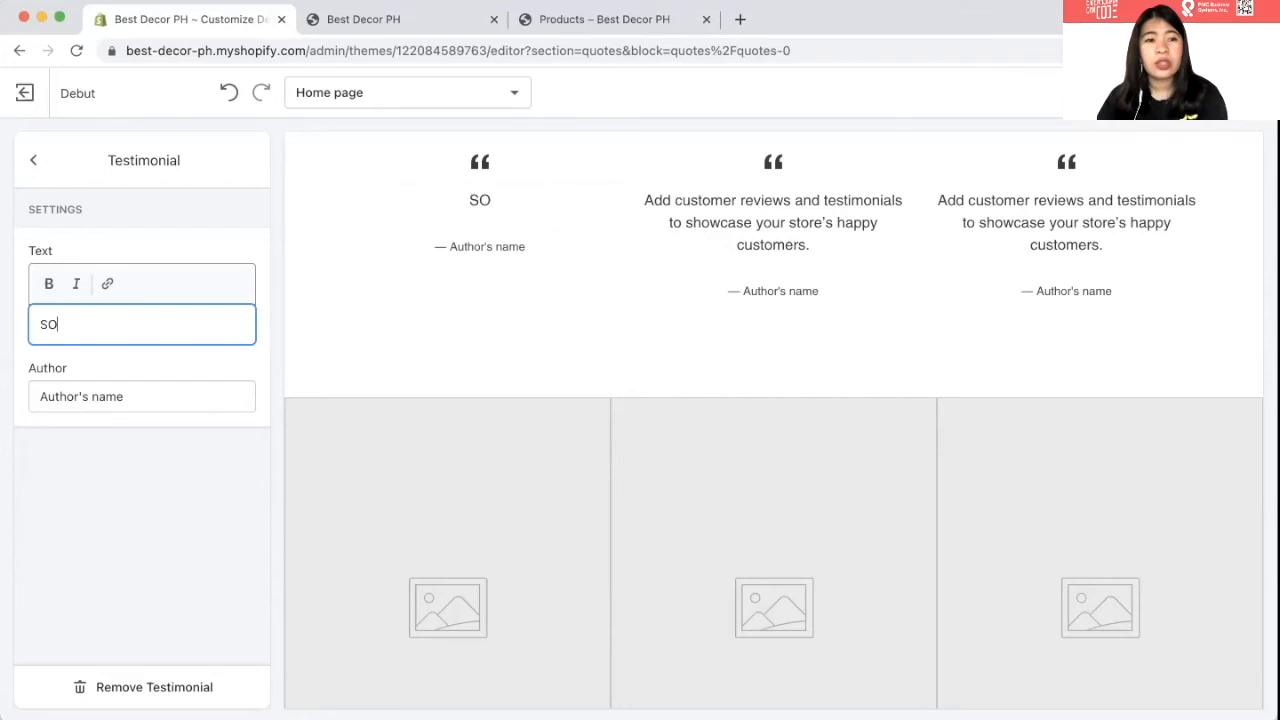
{"action": "type", "text": " with my "}
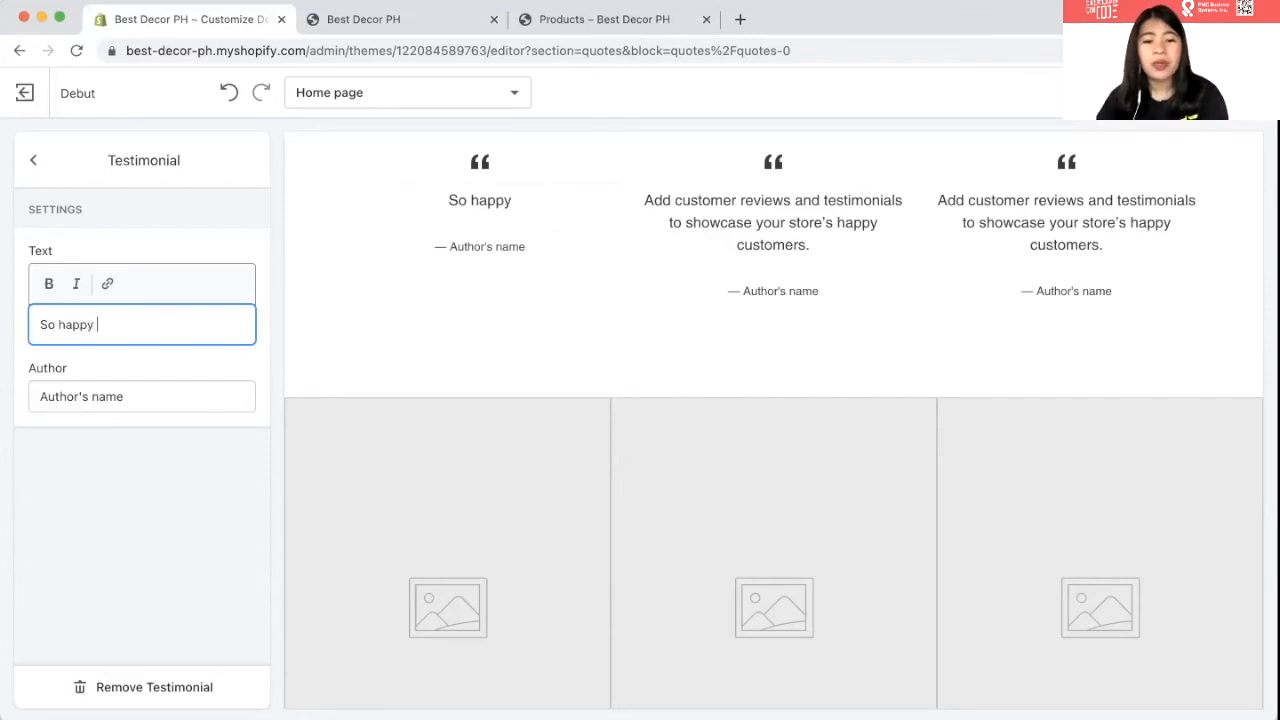
{"action": "type", "text": "purchase!"}
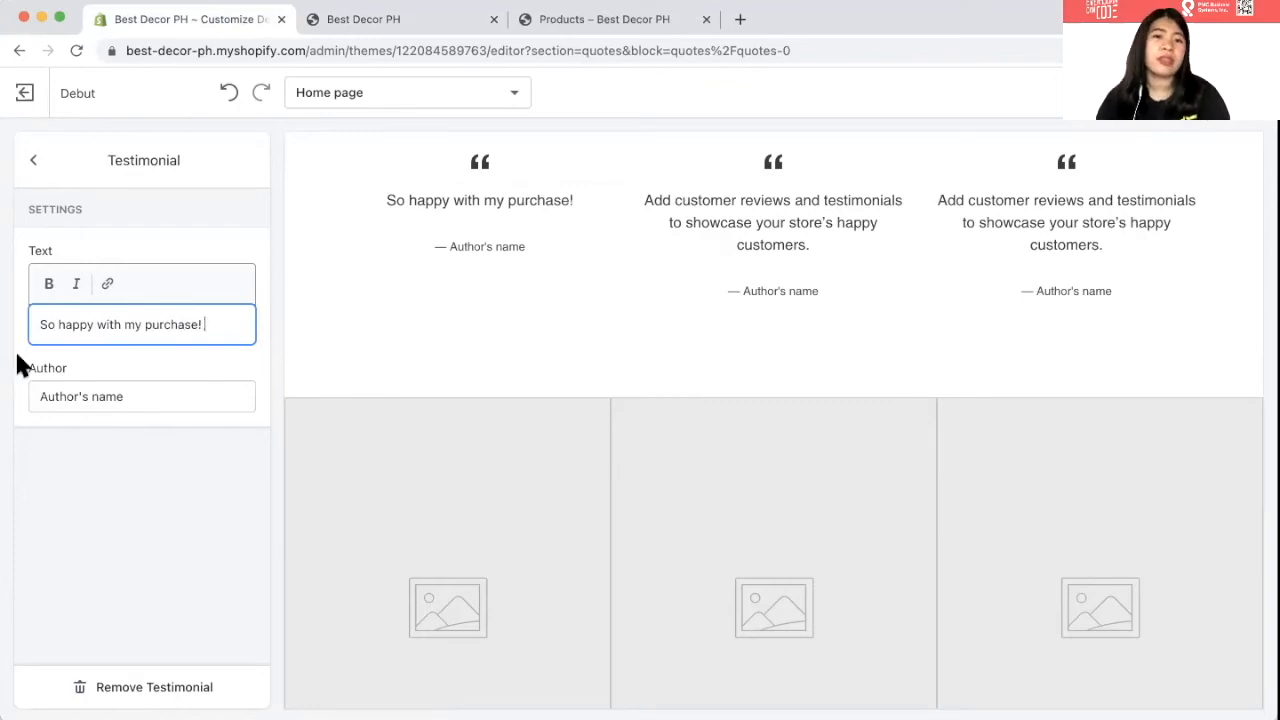
- Replace the first testimonial's placeholder author with the reviewer's name and save
{"action": "triple_click", "coordinate": [71, 391]}
{"action": "key", "text": "BackSpace"}
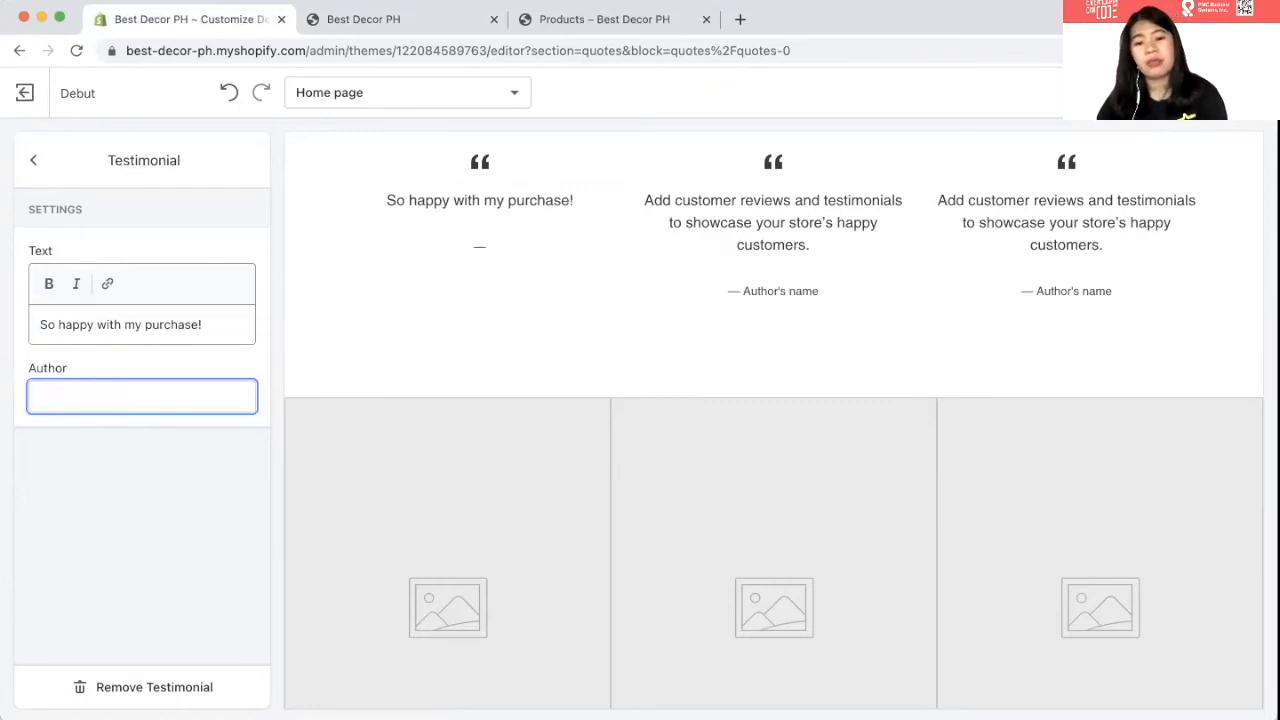
{"action": "type", "text": "K"}
{"action": "key", "text": "BackSpace"}
{"action": "type", "text": "K"}
{"action": "key", "text": "BackSpace"}
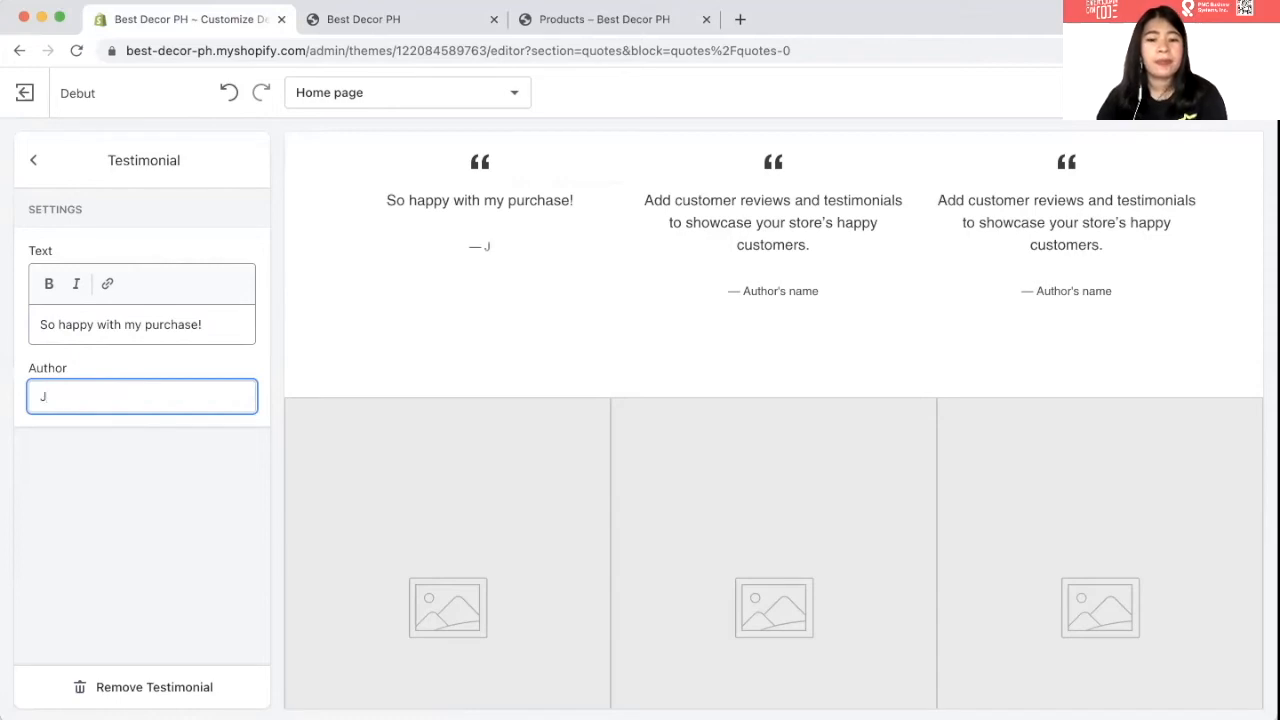
{"action": "type", "text": "uan DE"}
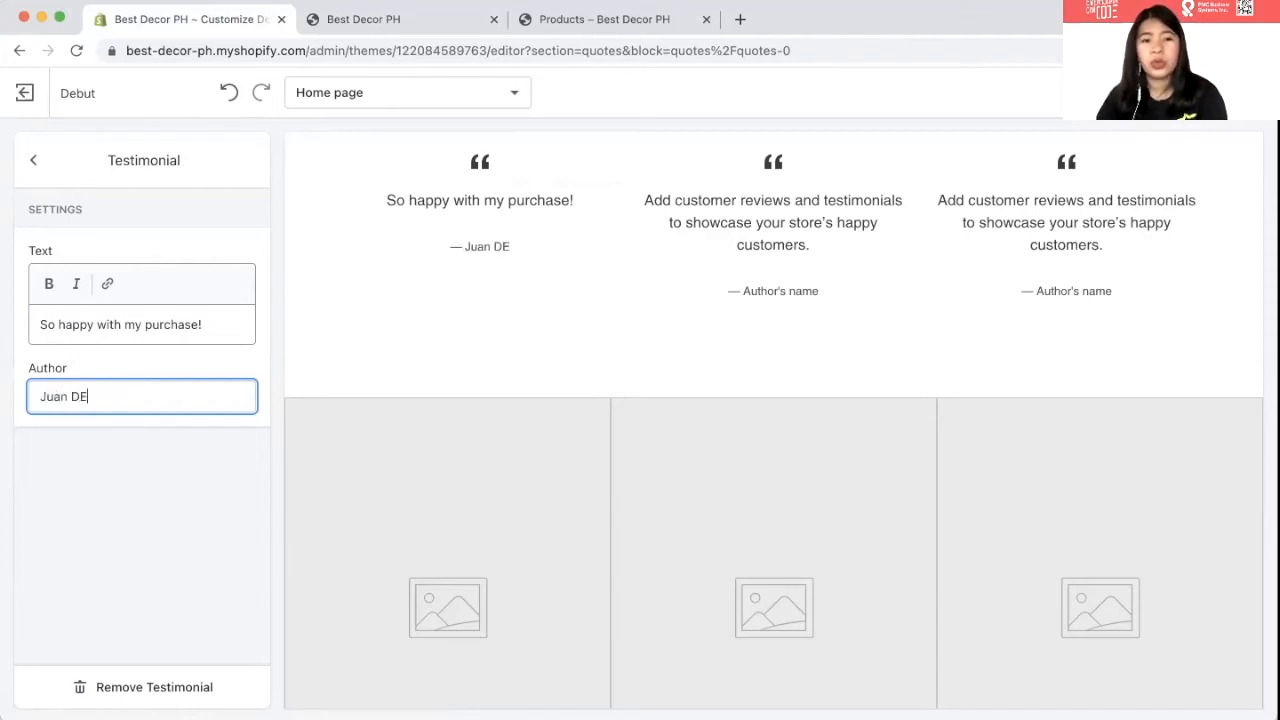
{"action": "key", "text": "BackSpace"}
{"action": "key", "text": "BackSpace"}
{"action": "type", "text": "de;a"}
{"action": "key", "text": "BackSpace"}
{"action": "key", "text": "BackSpace"}
{"action": "type", "text": "la cR"}
{"action": "key", "text": "BackSpace"}
{"action": "key", "text": "BackSpace"}
{"action": "type", "text": "Cruz"}
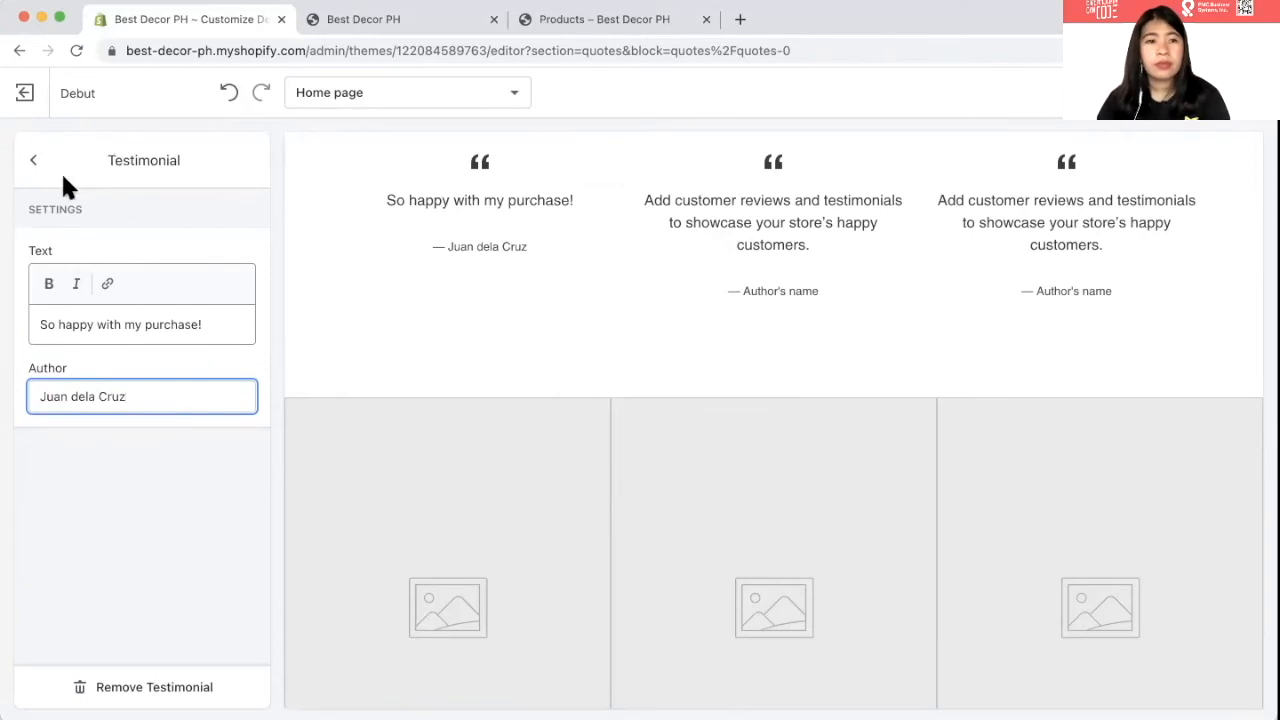
{"action": "left_click", "coordinate": [1228, 93]}
{"action": "scroll", "coordinate": [530, 412], "scroll_direction": "up", "scroll_amount": 1}
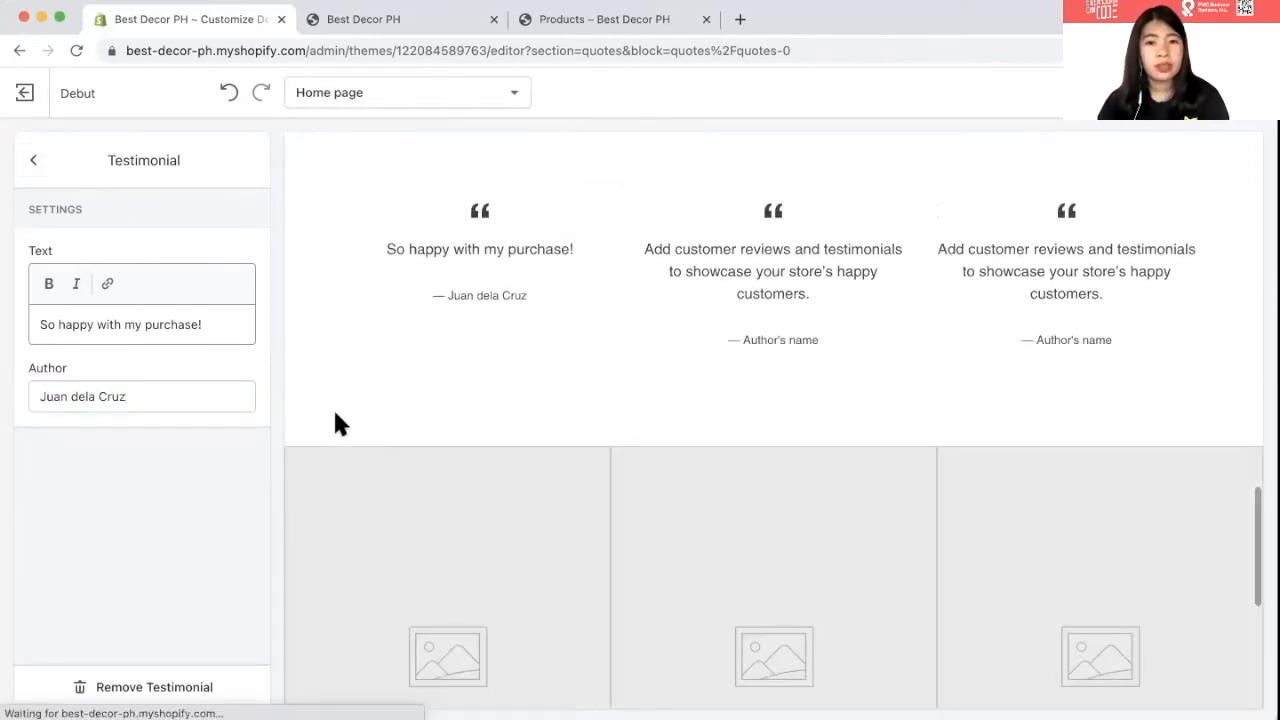
{"action": "left_click", "coordinate": [33, 160]}
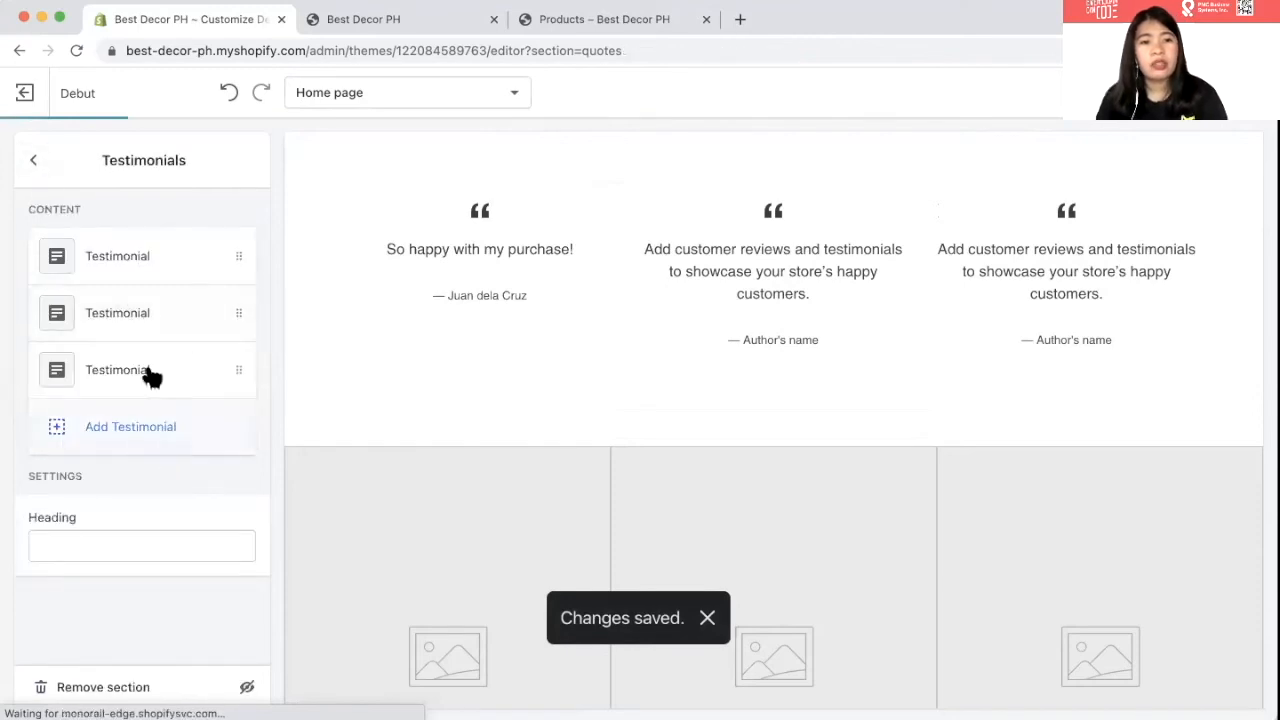
- Replace the second testimonial's text with 'The item was shipped earlier than expected! Kudos to this site!'
{"action": "left_click", "coordinate": [145, 318]}
{"action": "left_click", "coordinate": [120, 688]}
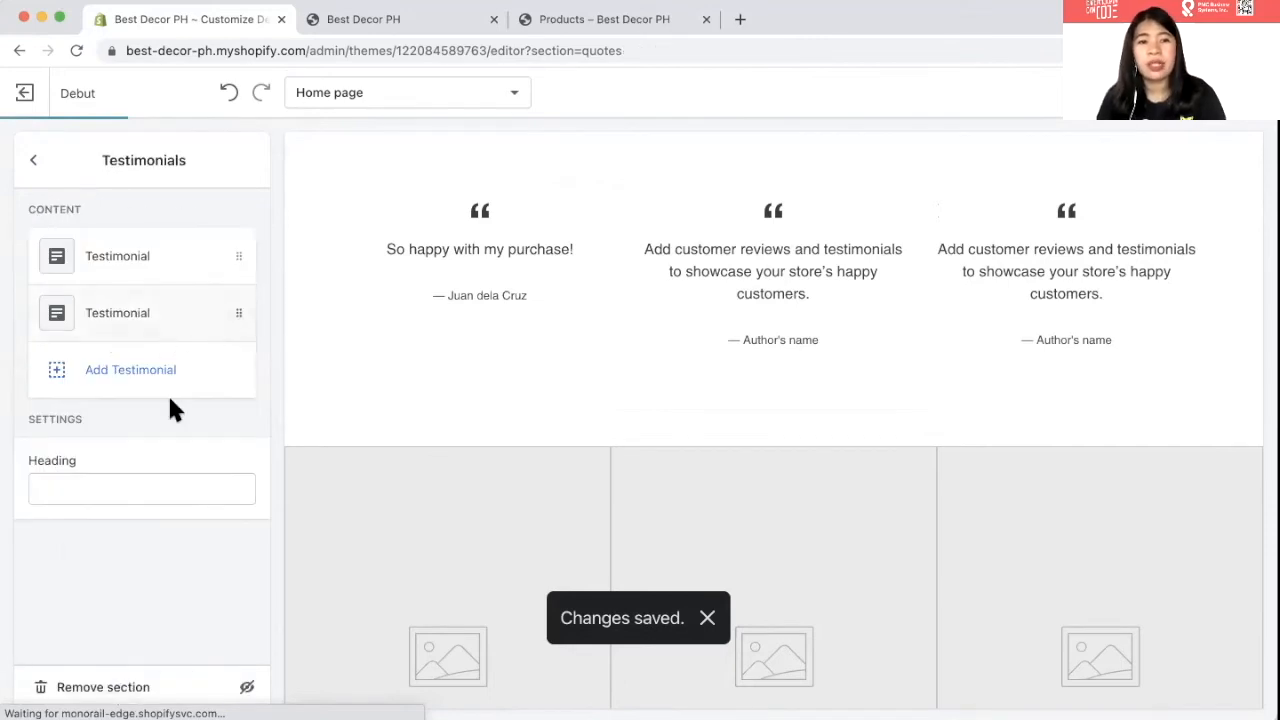
{"action": "left_click", "coordinate": [132, 318]}
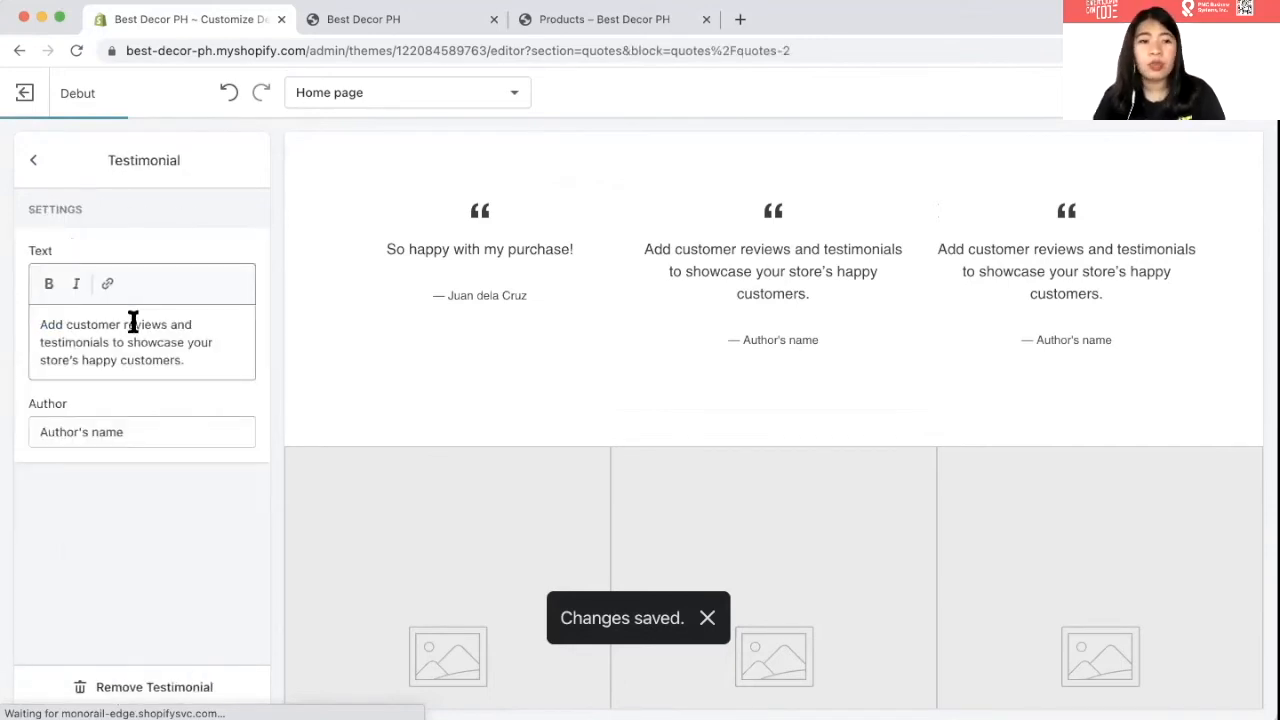
{"action": "triple_click", "coordinate": [124, 343]}
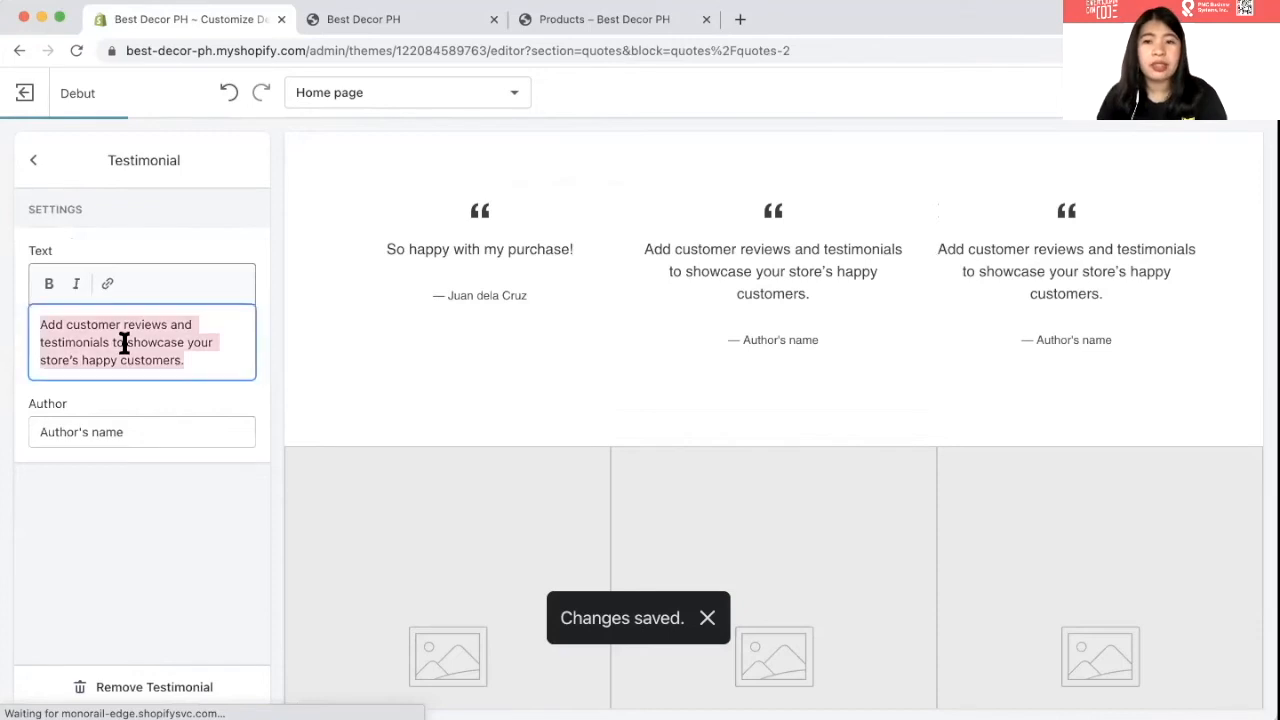
{"action": "type", "text": "The item was "}
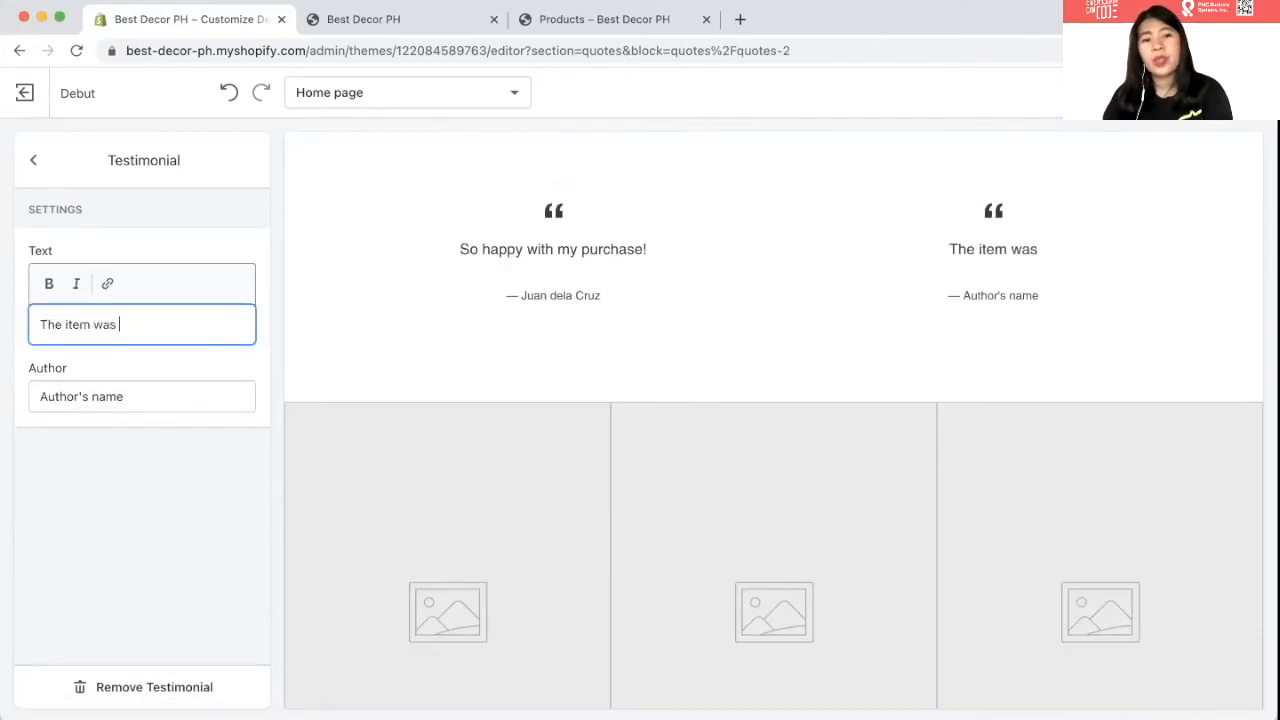
{"action": "type", "text": "shipped "}
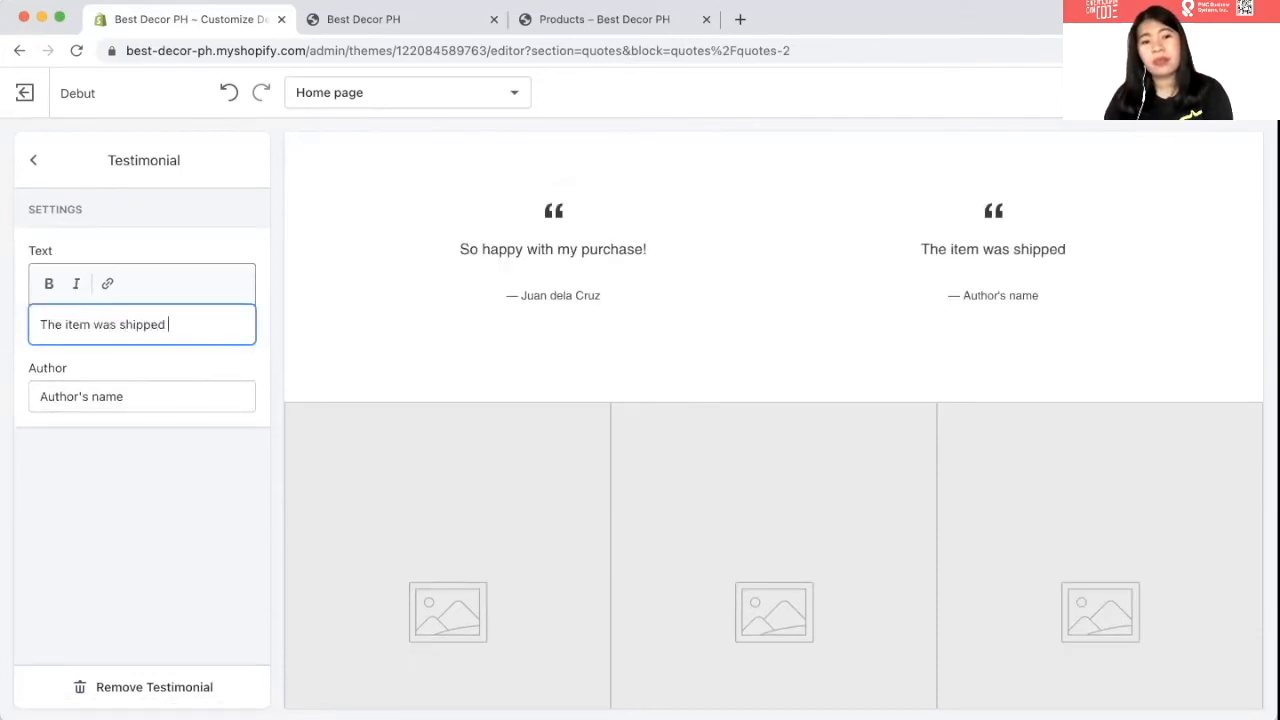
{"action": "type", "text": "earlier thann"}
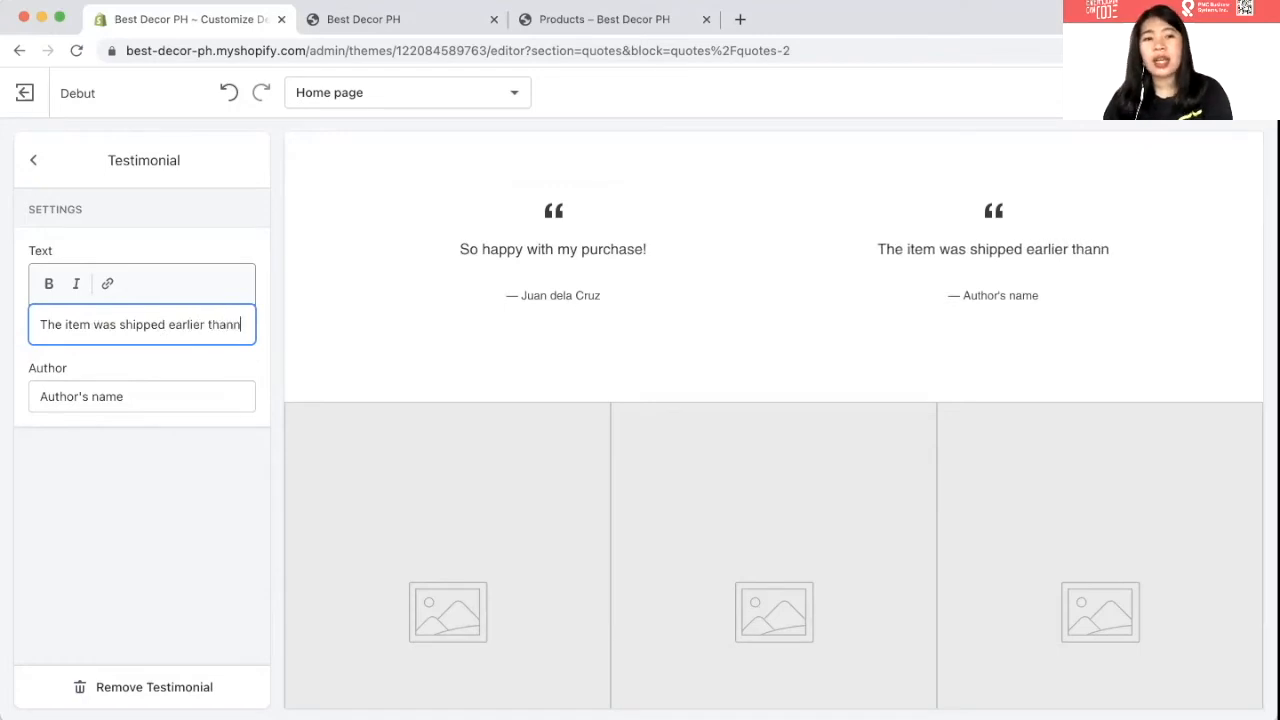
{"action": "key", "text": "BackSpace"}
{"action": "type", "text": "expec"}
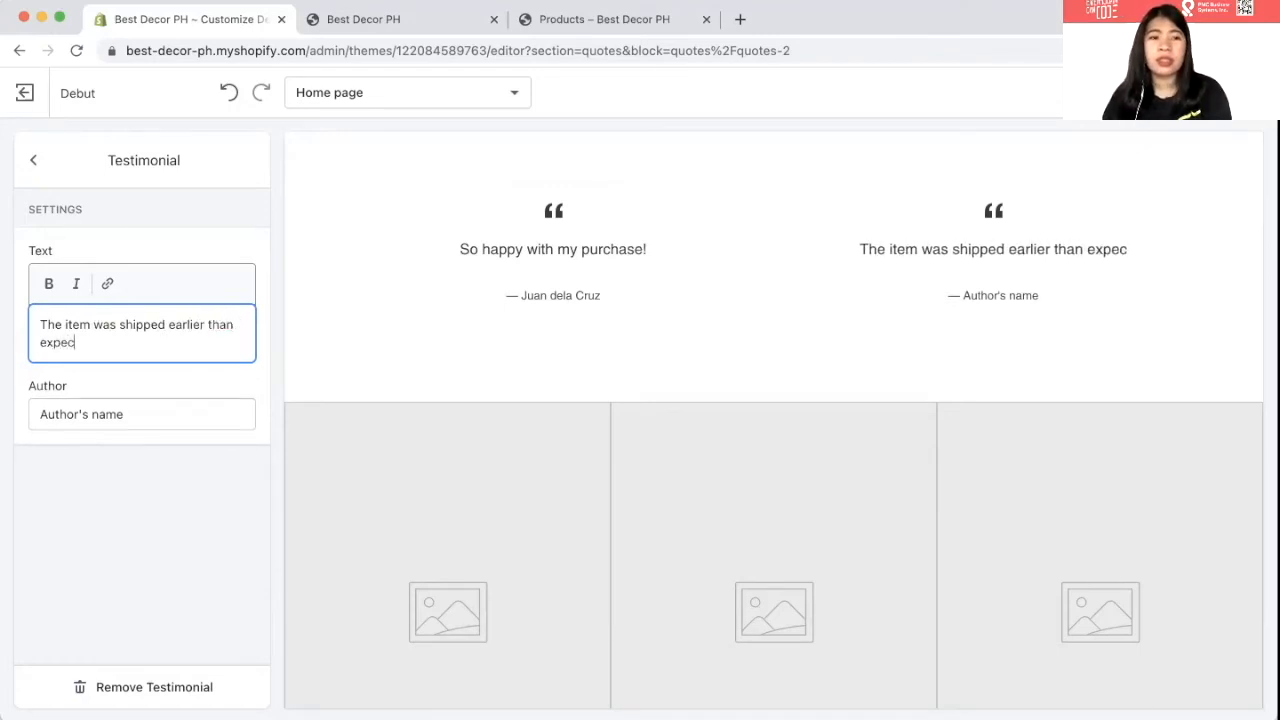
{"action": "type", "text": "ted! Kud"}
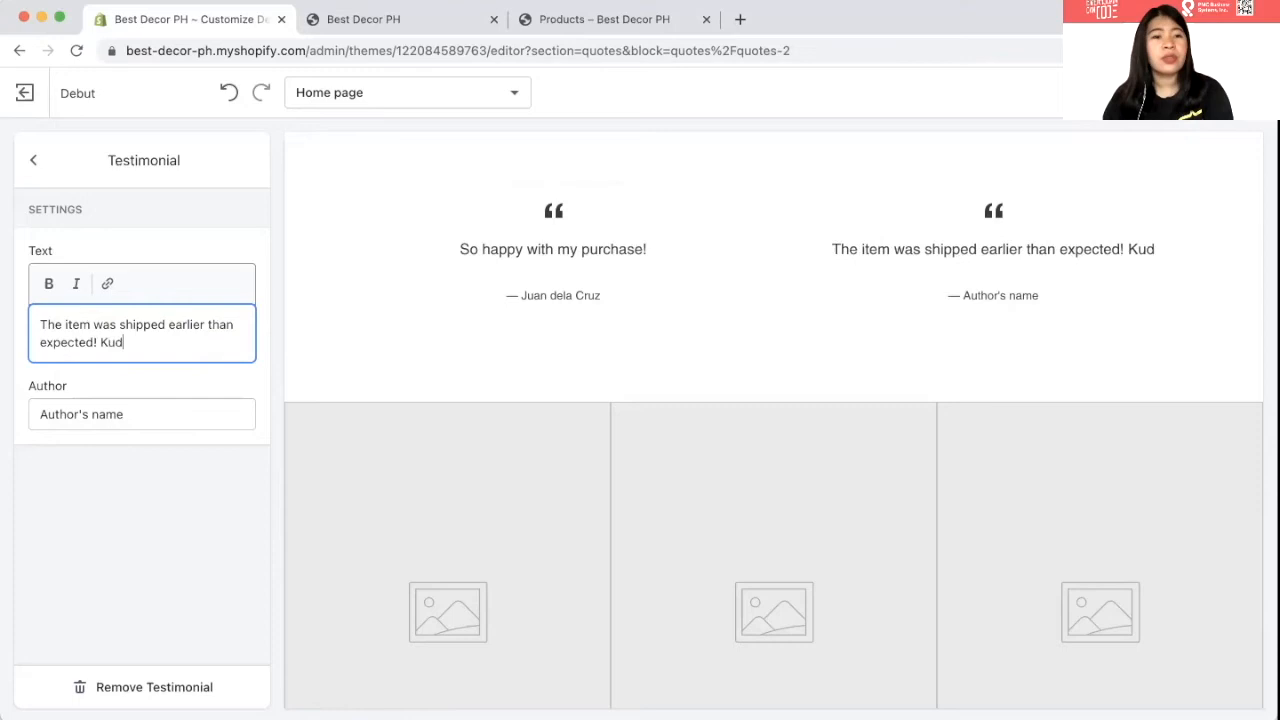
{"action": "type", "text": "os to this "}
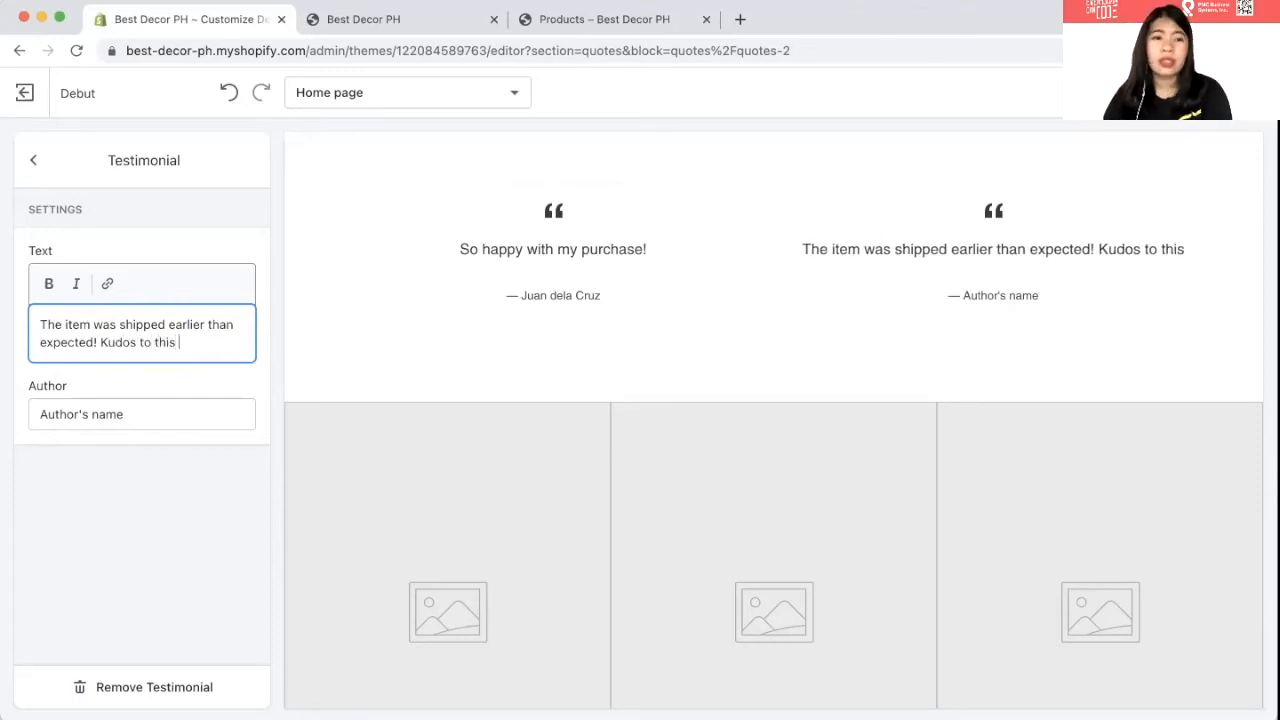
{"action": "type", "text": "site!"}
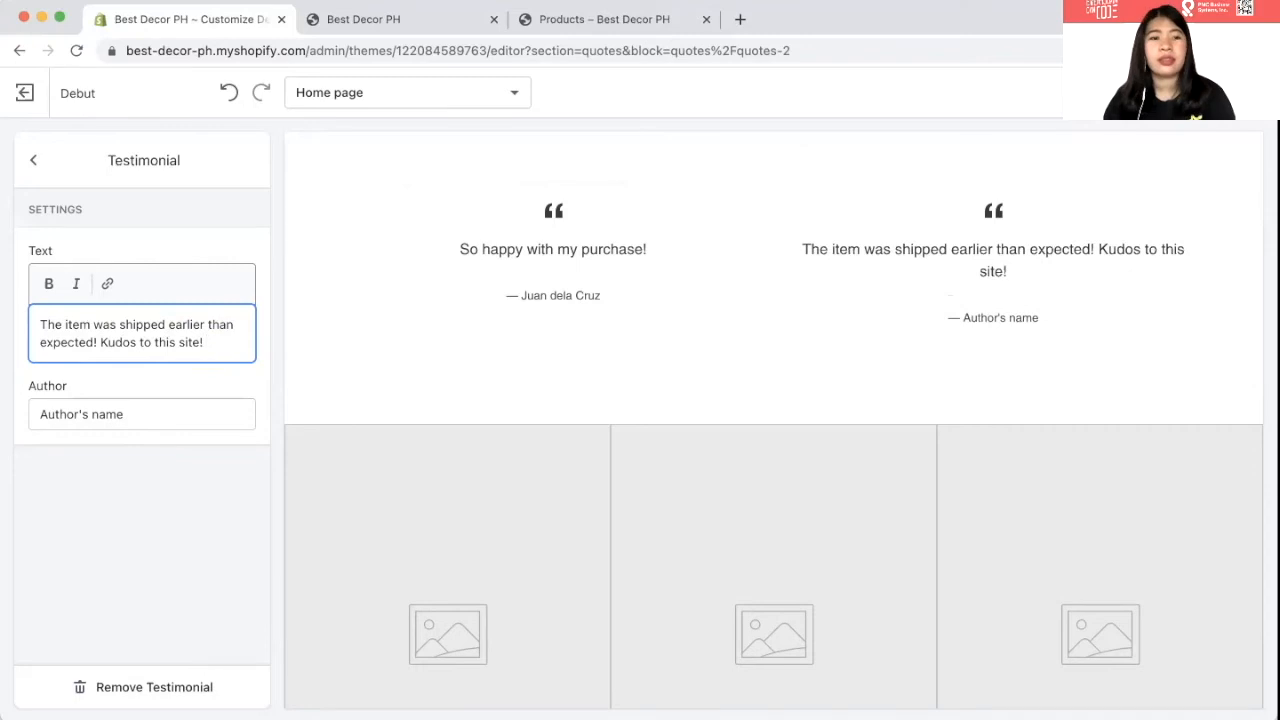
- Enter the reviewer's name as its author, save, and leave the theme editor
{"action": "left_click", "coordinate": [63, 414]}
{"action": "key", "text": "super+a"}
{"action": "key", "text": "BackSpace"}
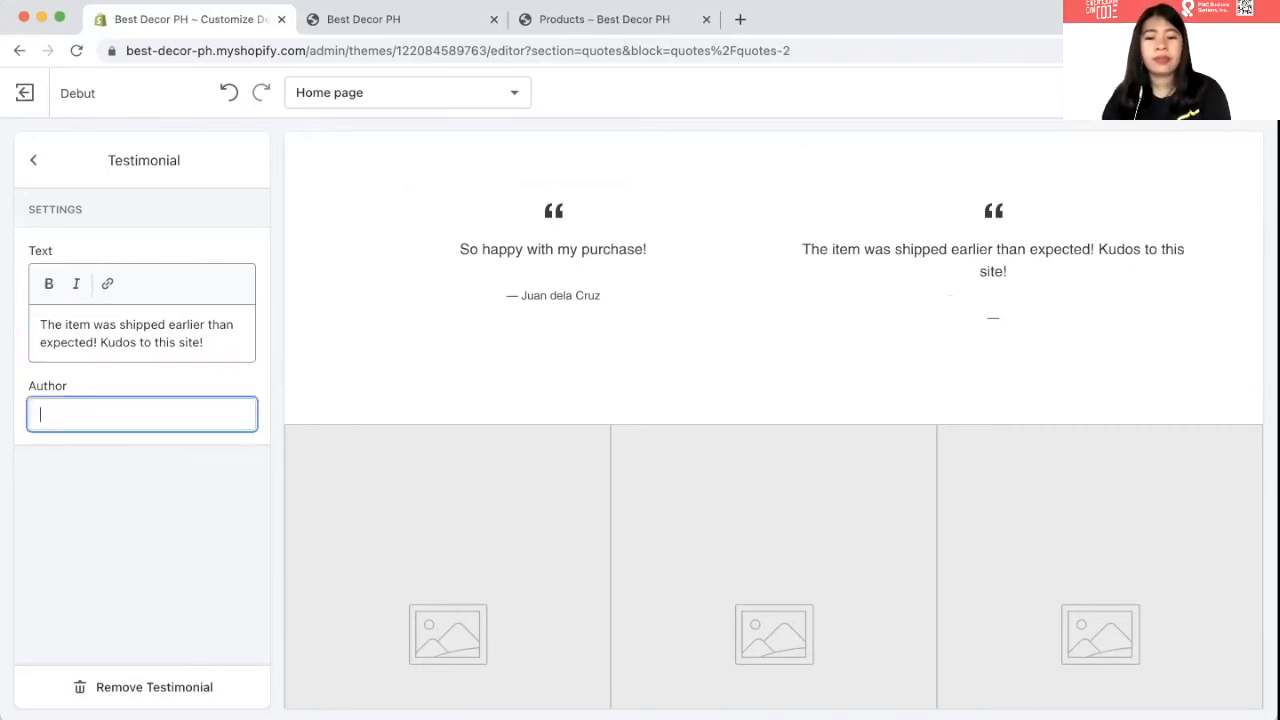
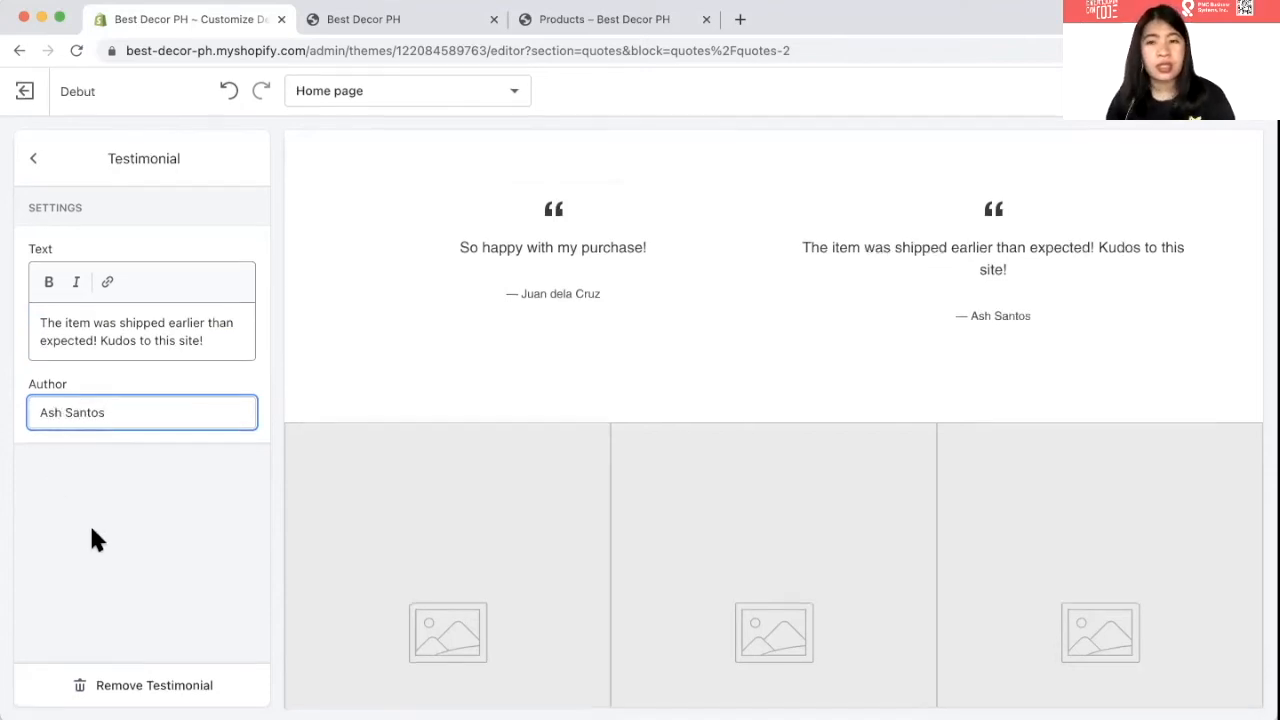
{"action": "left_click", "coordinate": [1232, 93]}
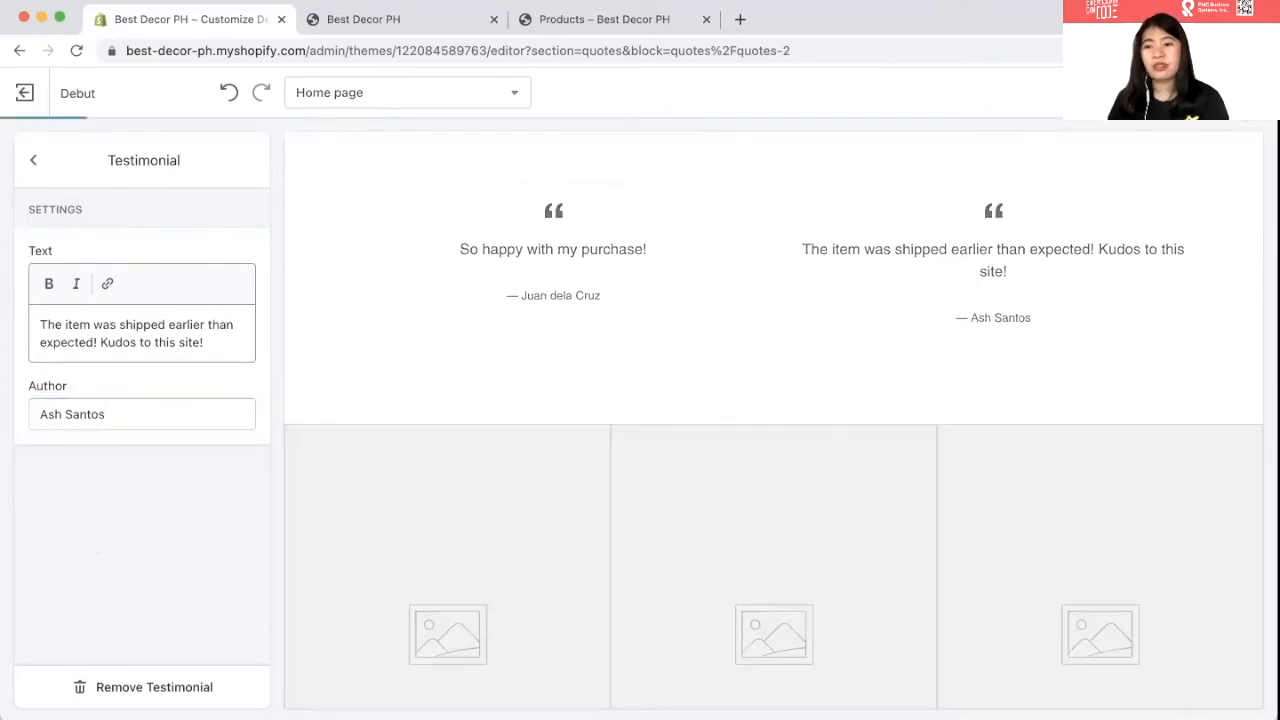
{"action": "scroll", "coordinate": [1000, 208], "scroll_direction": "up", "scroll_amount": 1}
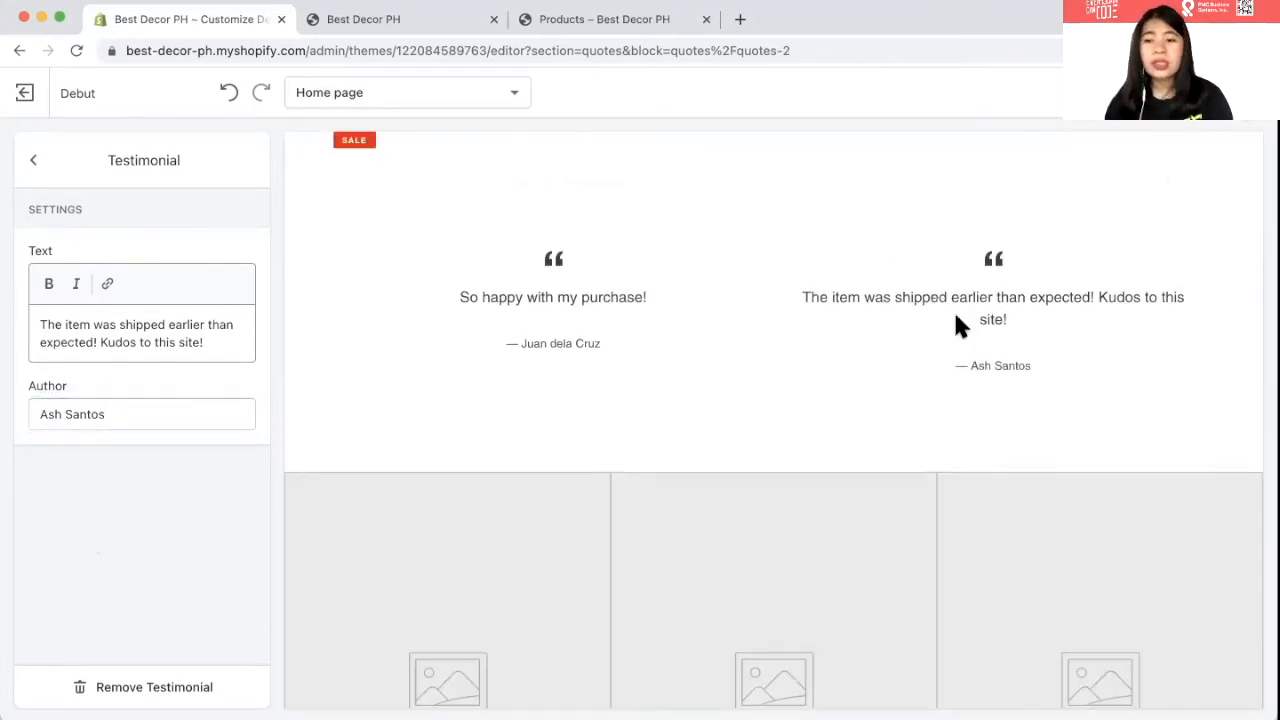
{"action": "left_click", "coordinate": [24, 95]}
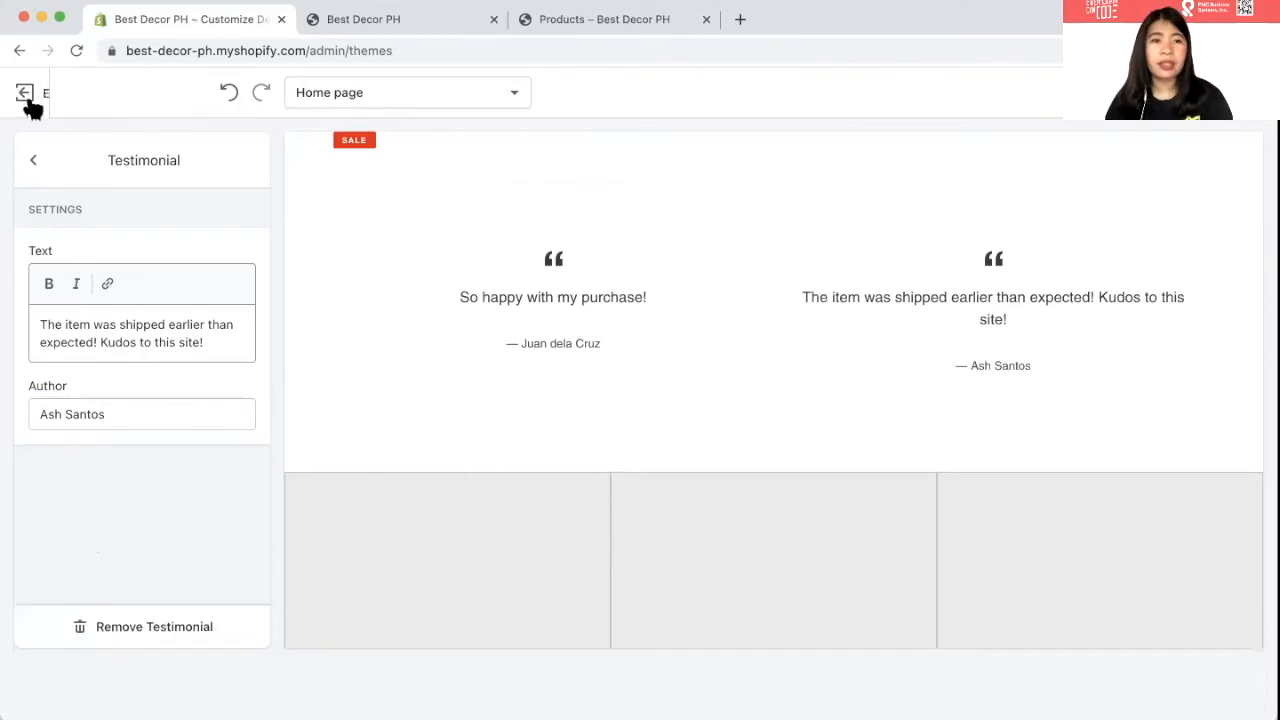
- Reload the live storefront and scroll its home page to the footer, then return to Themes
{"action": "left_click", "coordinate": [333, 27]}
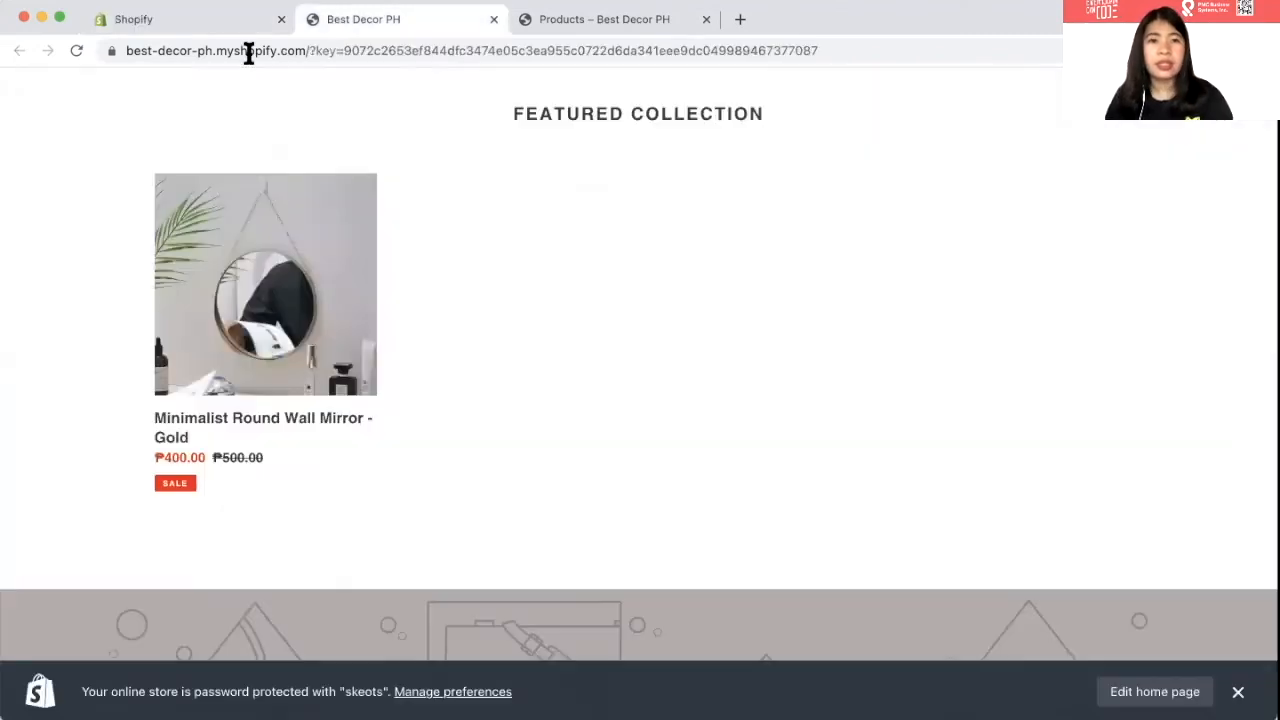
{"action": "left_click", "coordinate": [74, 52]}
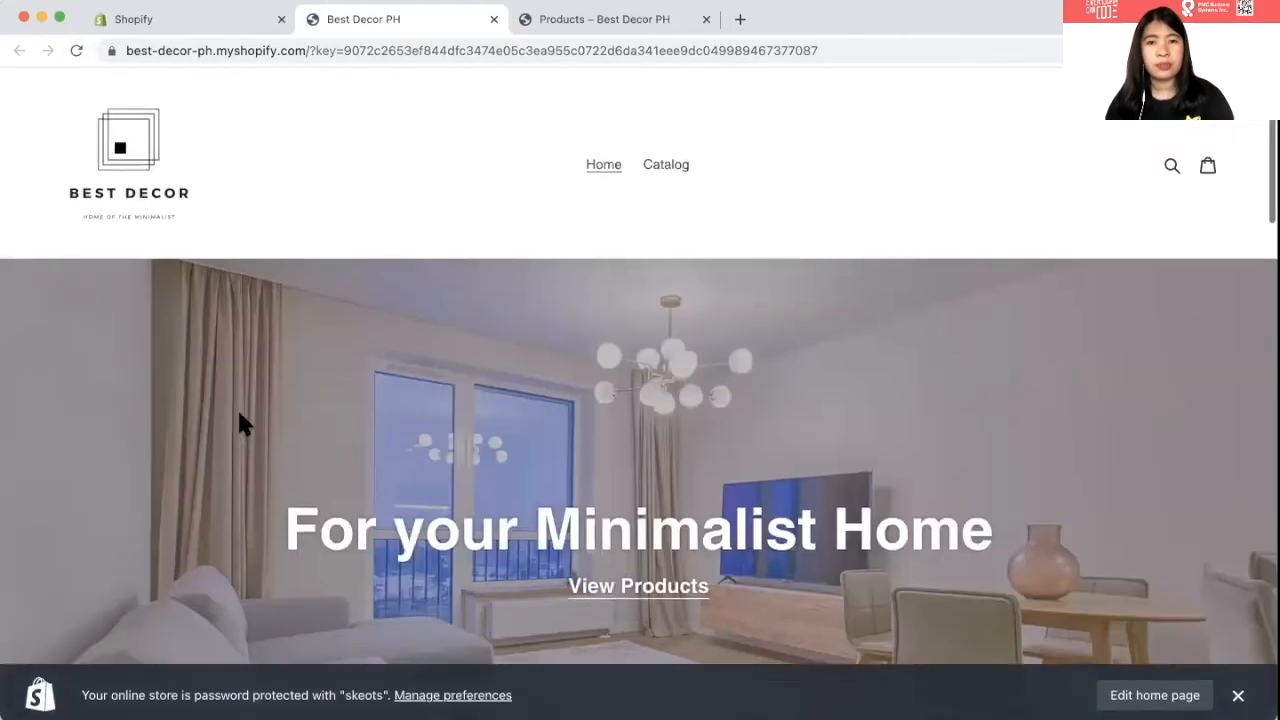
{"action": "scroll", "coordinate": [240, 423], "scroll_direction": "down", "scroll_amount": 3}
{"action": "scroll", "coordinate": [240, 423], "scroll_direction": "down", "scroll_amount": 5}
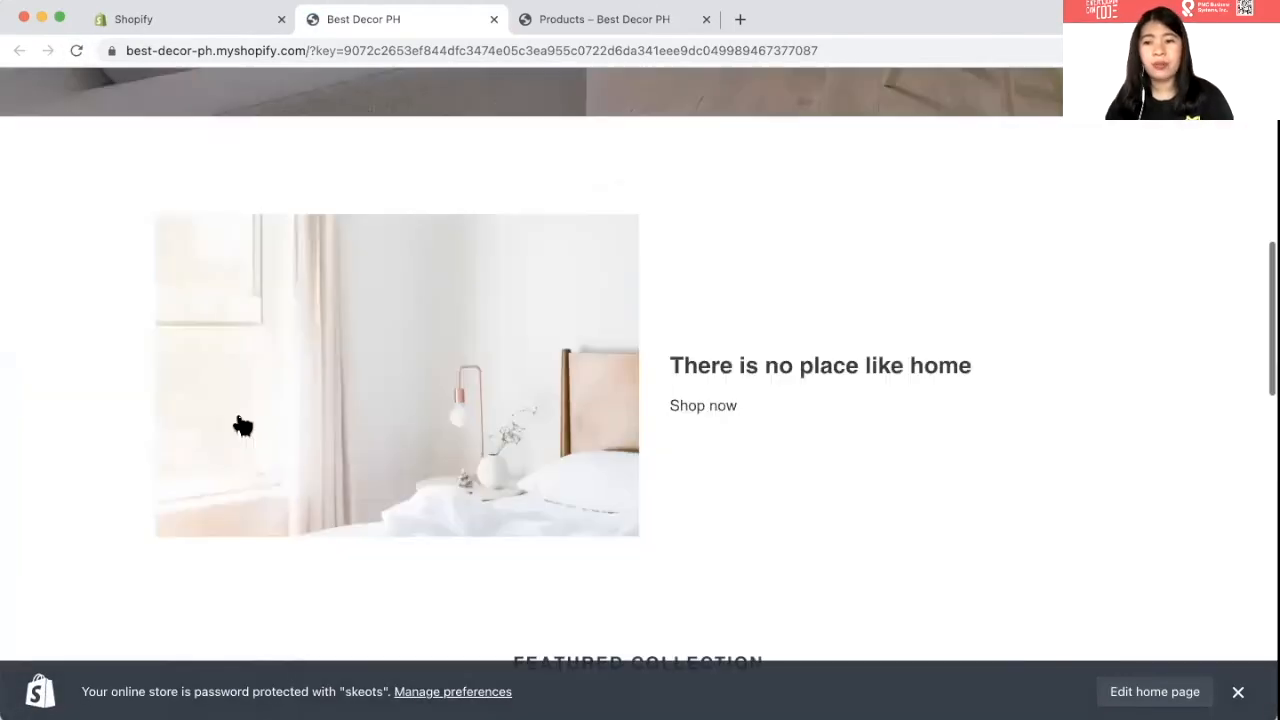
{"action": "scroll", "coordinate": [240, 423], "scroll_direction": "down", "scroll_amount": 5}
{"action": "scroll", "coordinate": [240, 423], "scroll_direction": "down", "scroll_amount": 10}
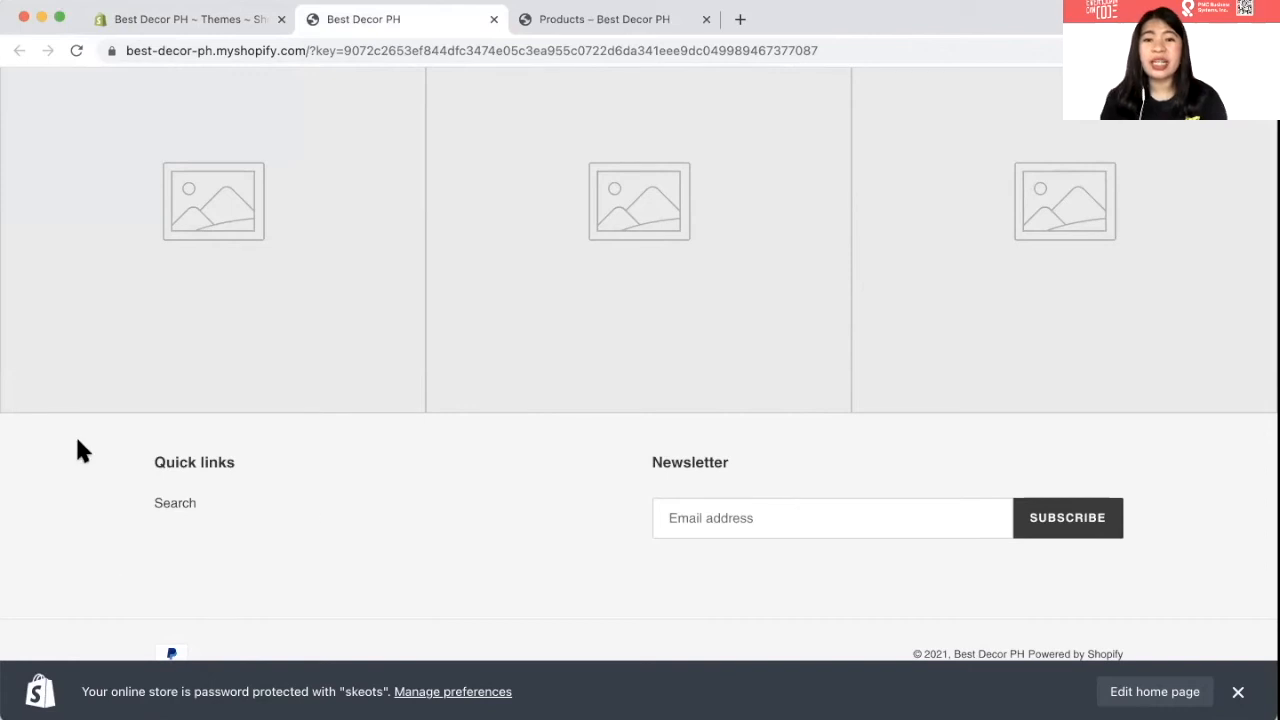
{"action": "left_click", "coordinate": [190, 19]}
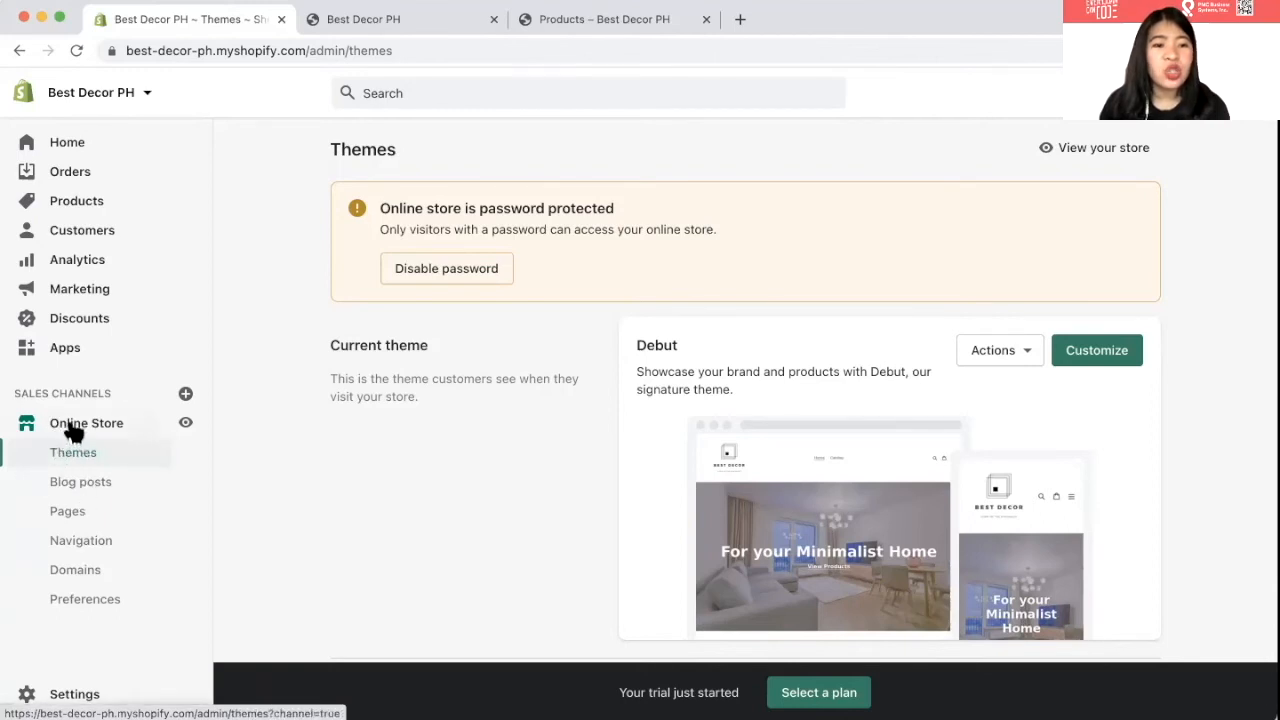
- Check that the Footer menu holds only Search, then return to the Navigation menus list
{"action": "left_click", "coordinate": [93, 543]}
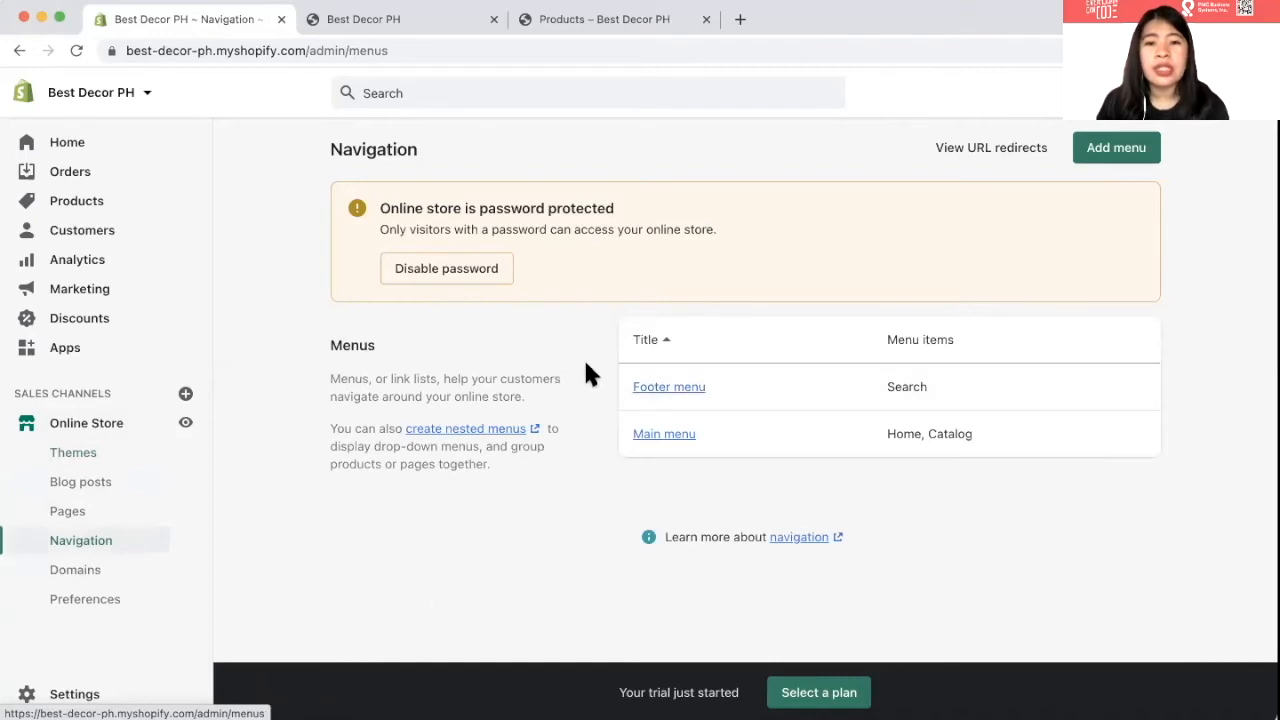
{"action": "left_click", "coordinate": [662, 389]}
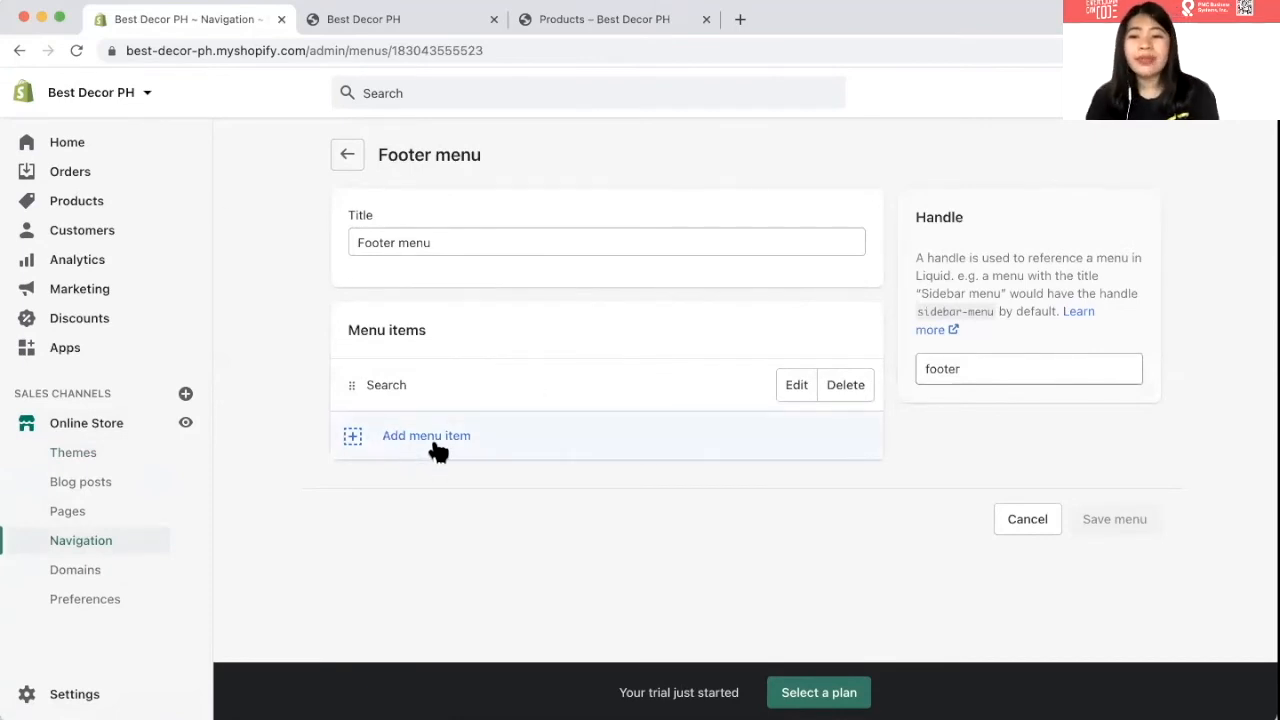
{"action": "left_click", "coordinate": [352, 155]}
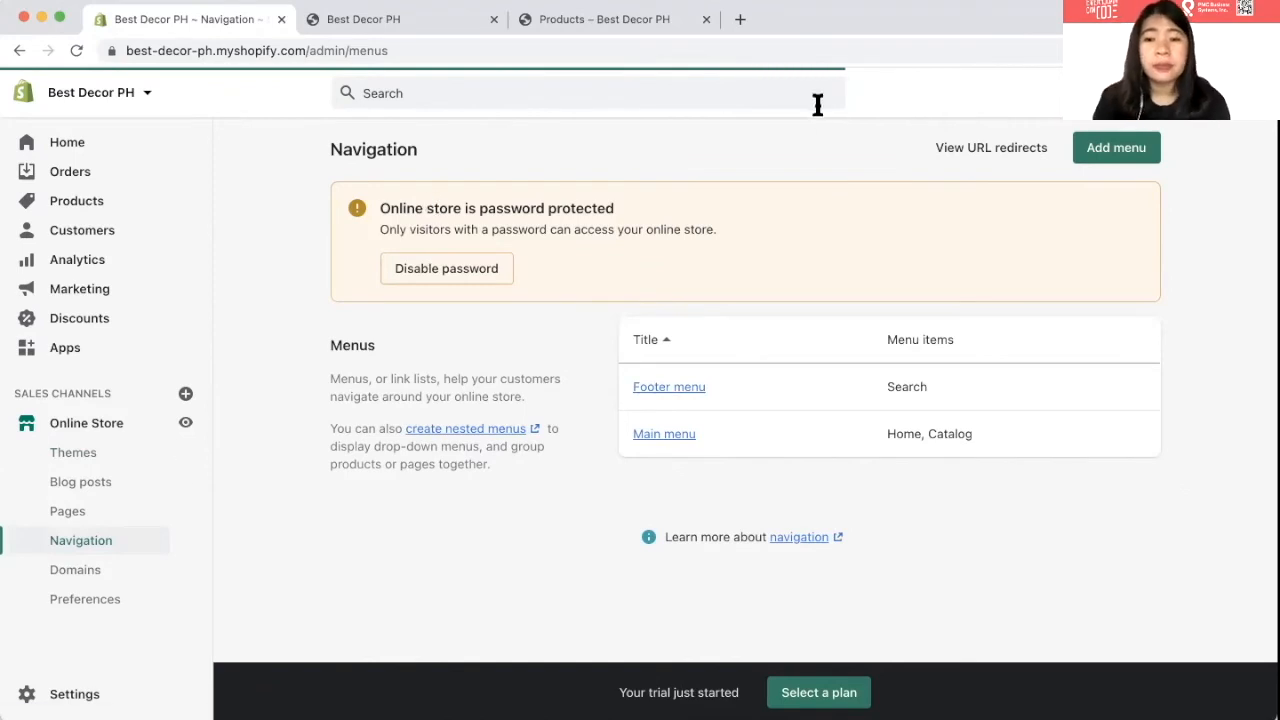
- Start a new store page and enter the About Us title
{"action": "left_click", "coordinate": [72, 516]}
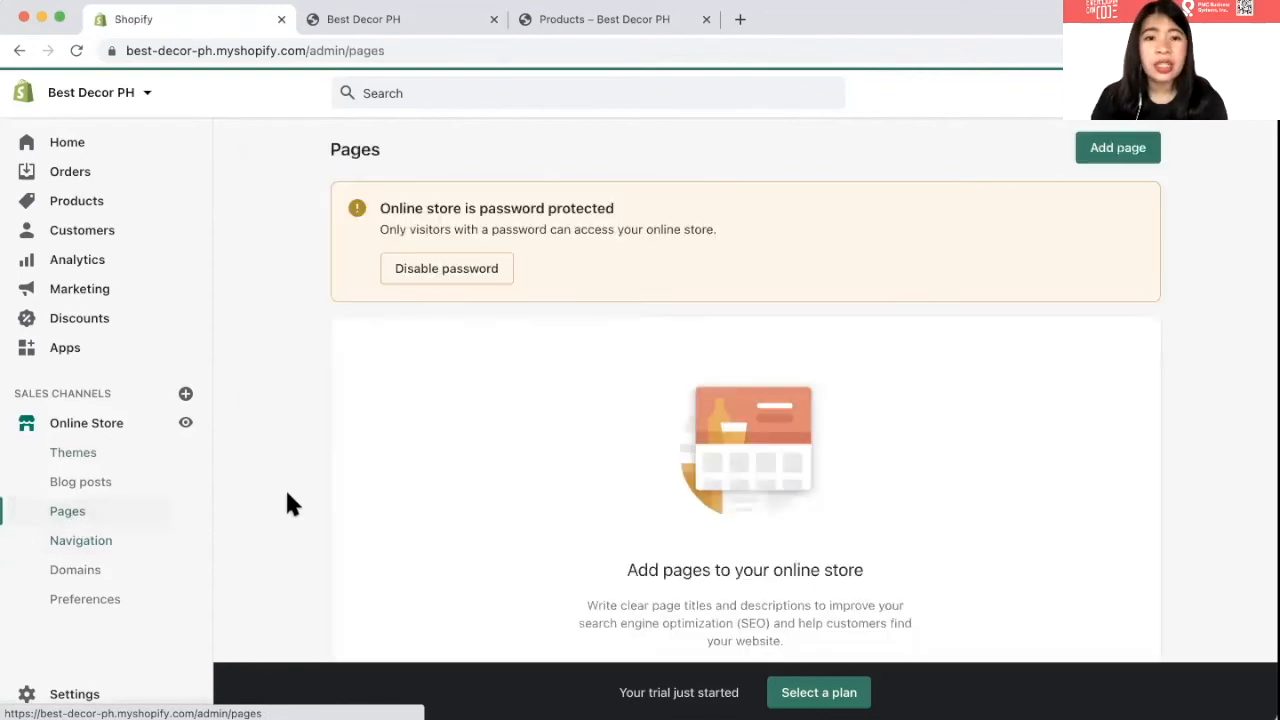
{"action": "scroll", "coordinate": [425, 334], "scroll_direction": "down", "scroll_amount": 3}
{"action": "scroll", "coordinate": [905, 405], "scroll_direction": "up", "scroll_amount": 3}
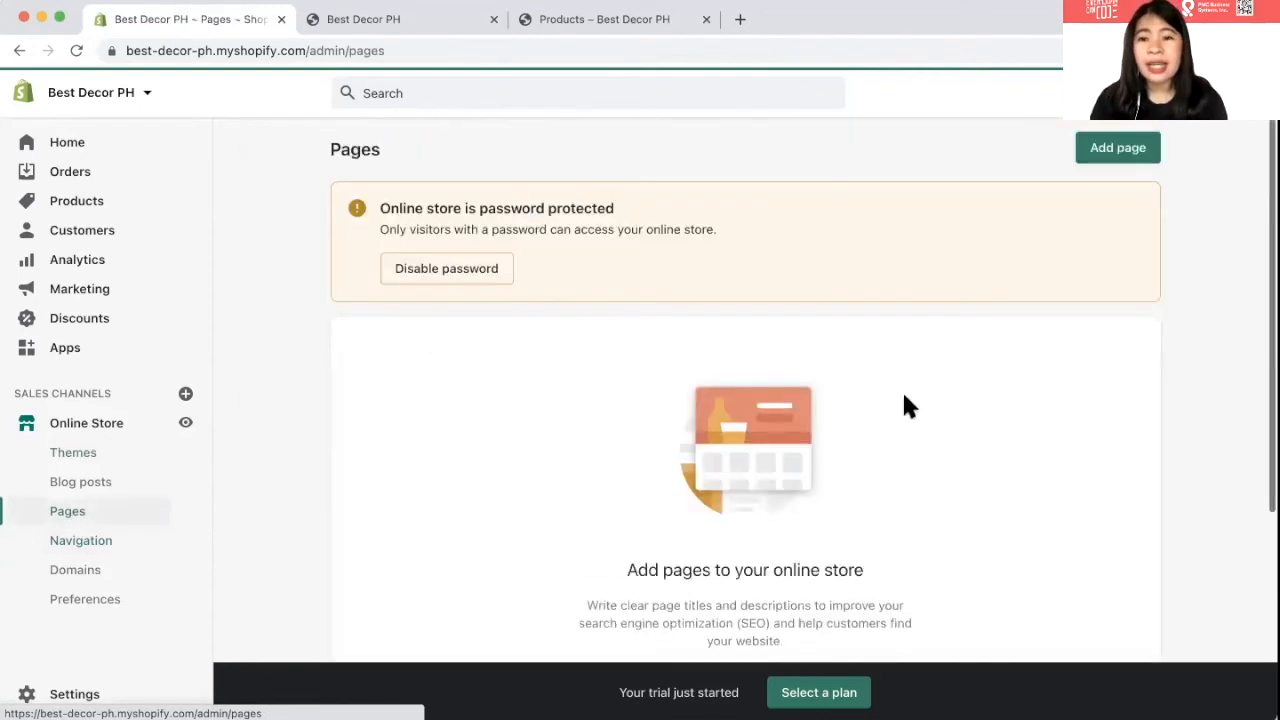
{"action": "scroll", "coordinate": [904, 400], "scroll_direction": "down", "scroll_amount": 3}
{"action": "left_click", "coordinate": [724, 500]}
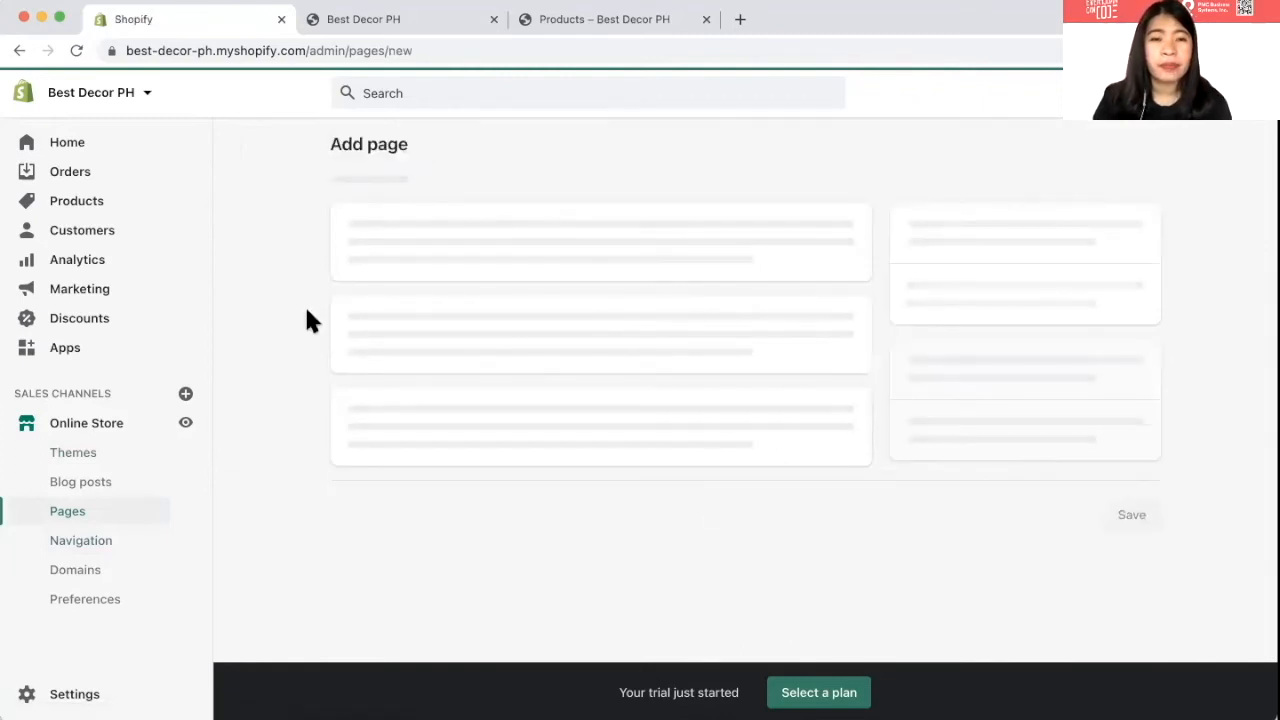
{"action": "left_click", "coordinate": [437, 228]}
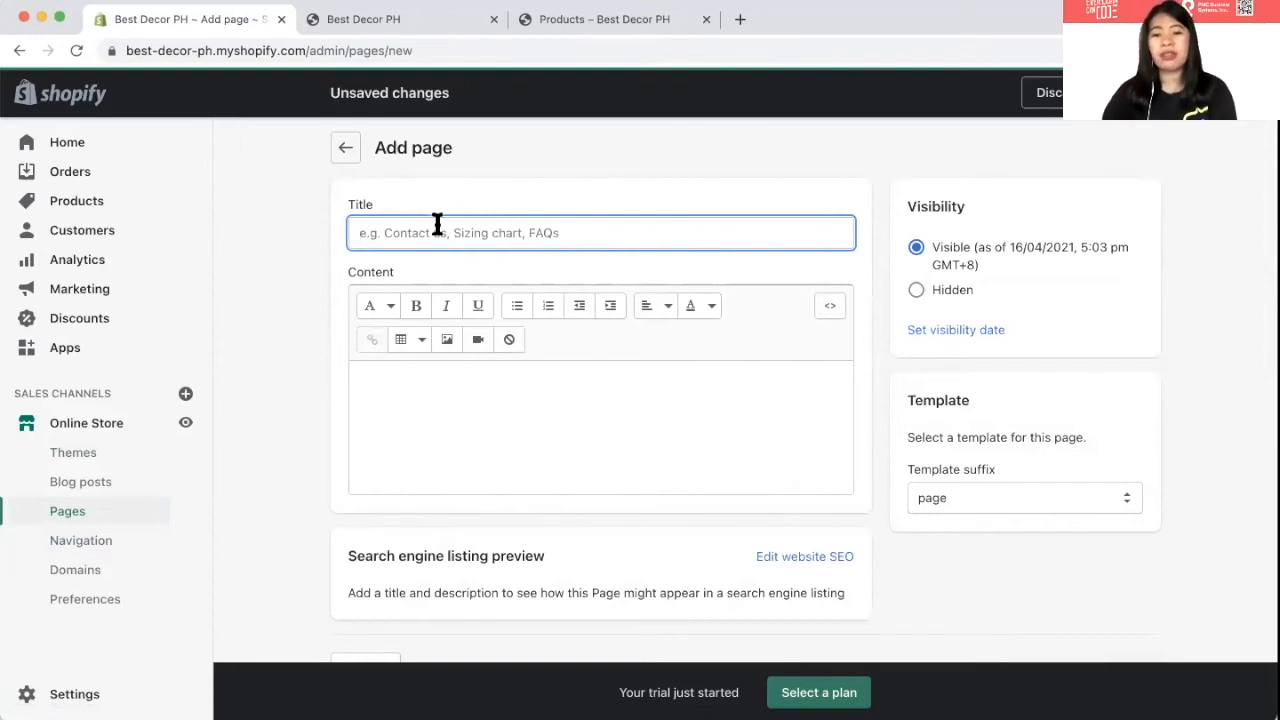
{"action": "type", "text": "About Us"}
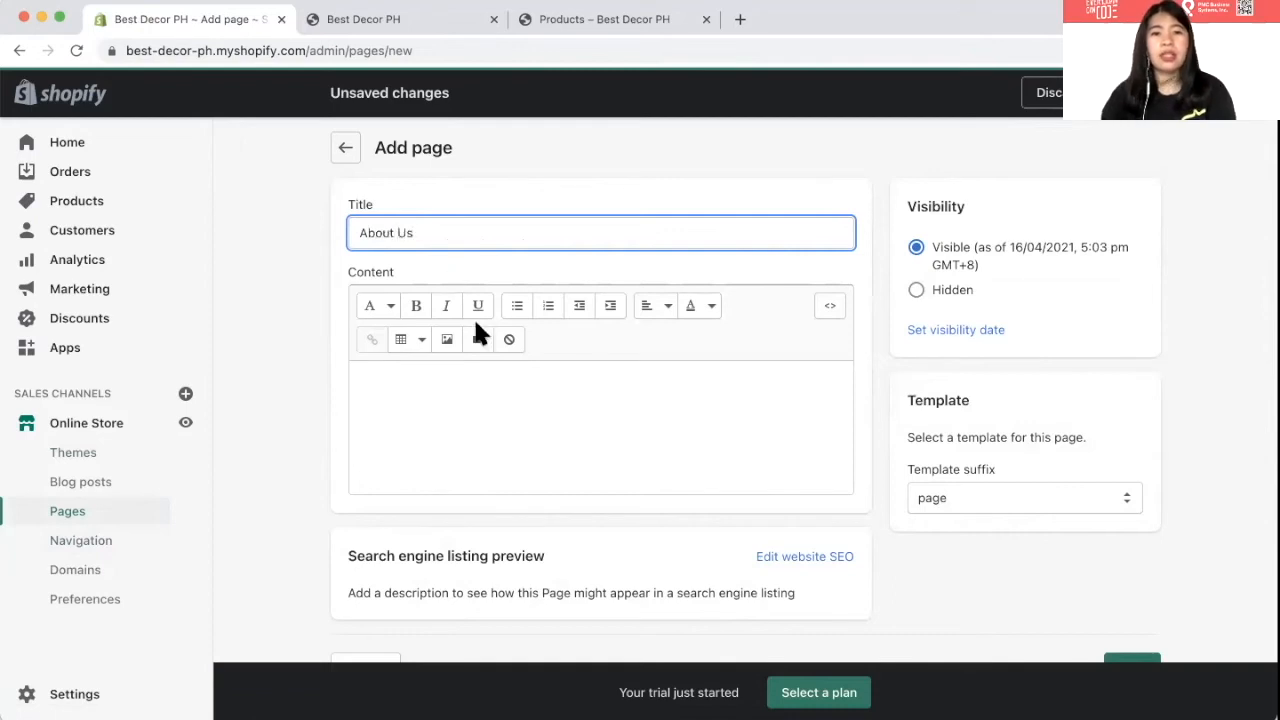
- Paste the prepared founding-story description as content and save the About Us page
{"action": "left_click", "coordinate": [497, 399]}
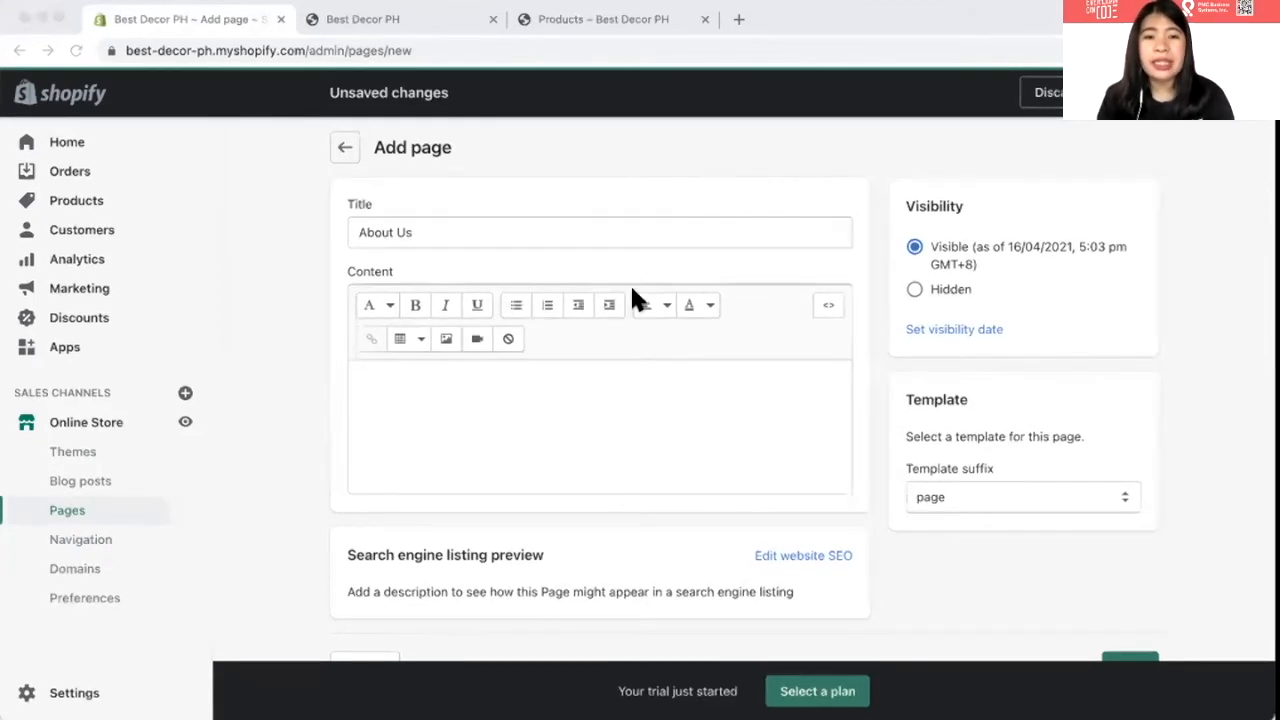
{"action": "left_click", "coordinate": [464, 412]}
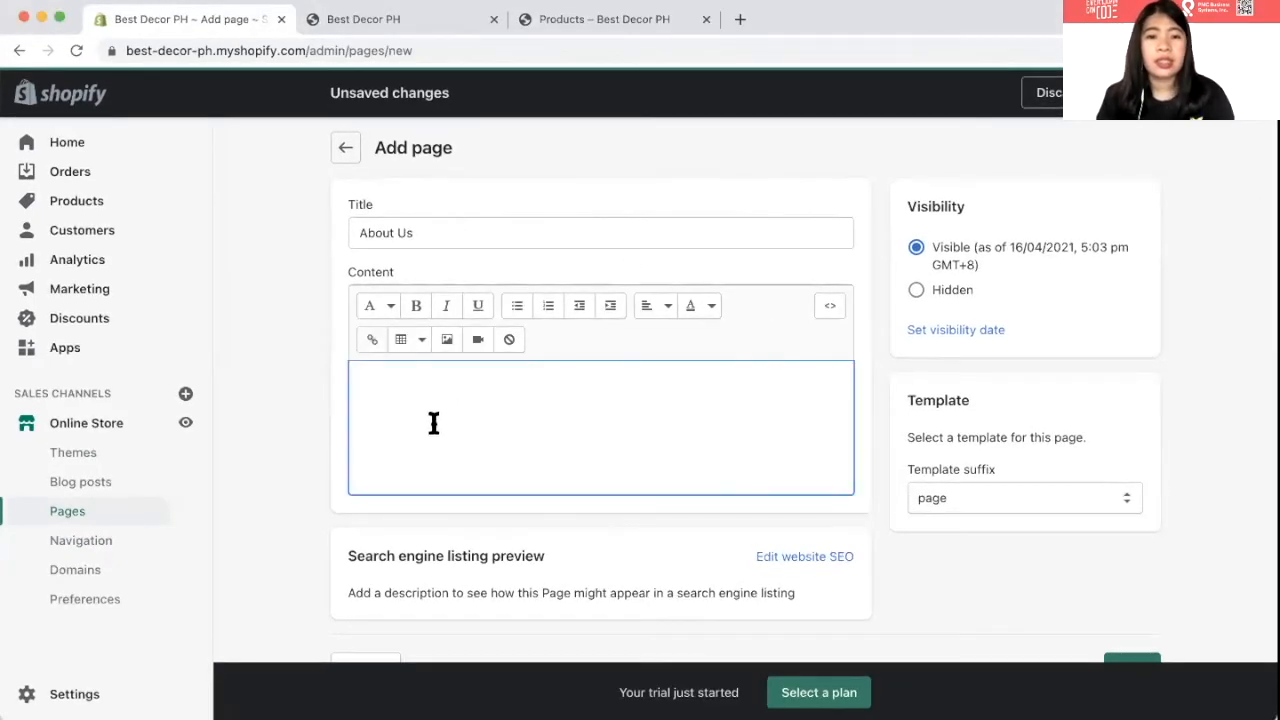
{"action": "type", "text": "Best Decor was founded in 2020 in the middle of the pandemic. Because a lot of people were stuck at home, it gives the opportunity to provide furnitures and home accessories that will enhance the renovation of their home."}
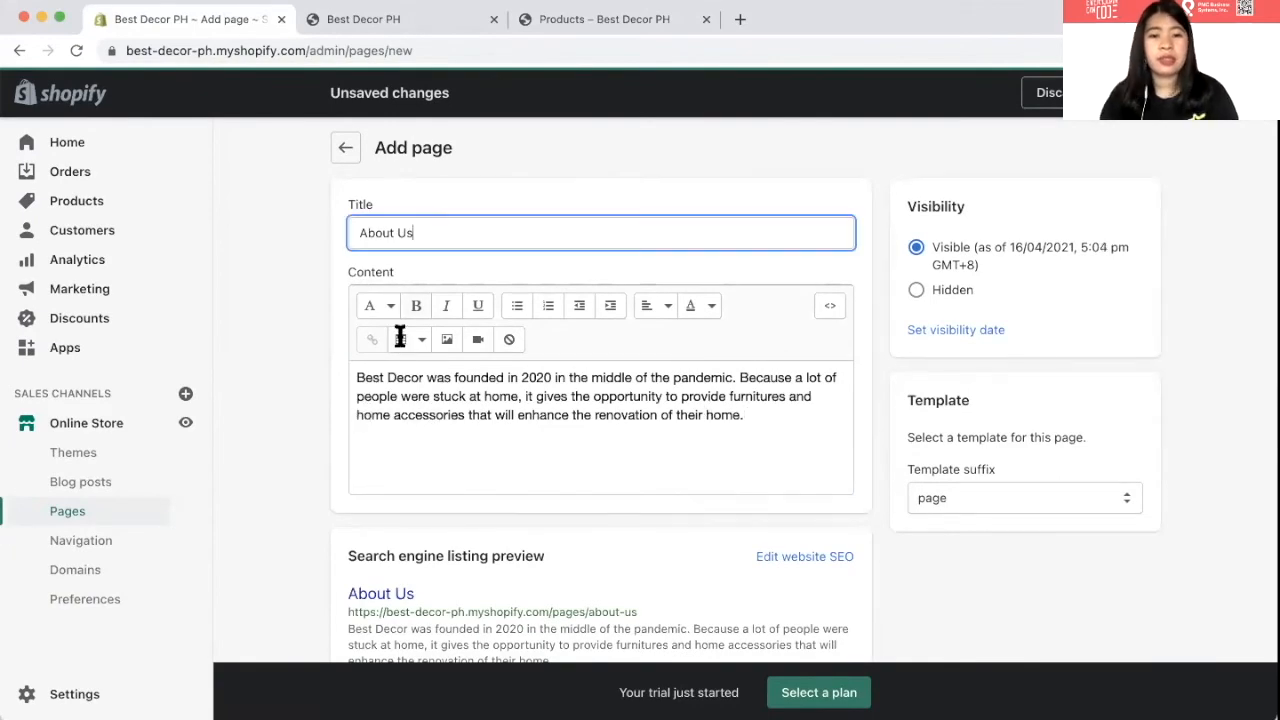
{"action": "scroll", "coordinate": [400, 334], "scroll_direction": "down", "scroll_amount": 2}
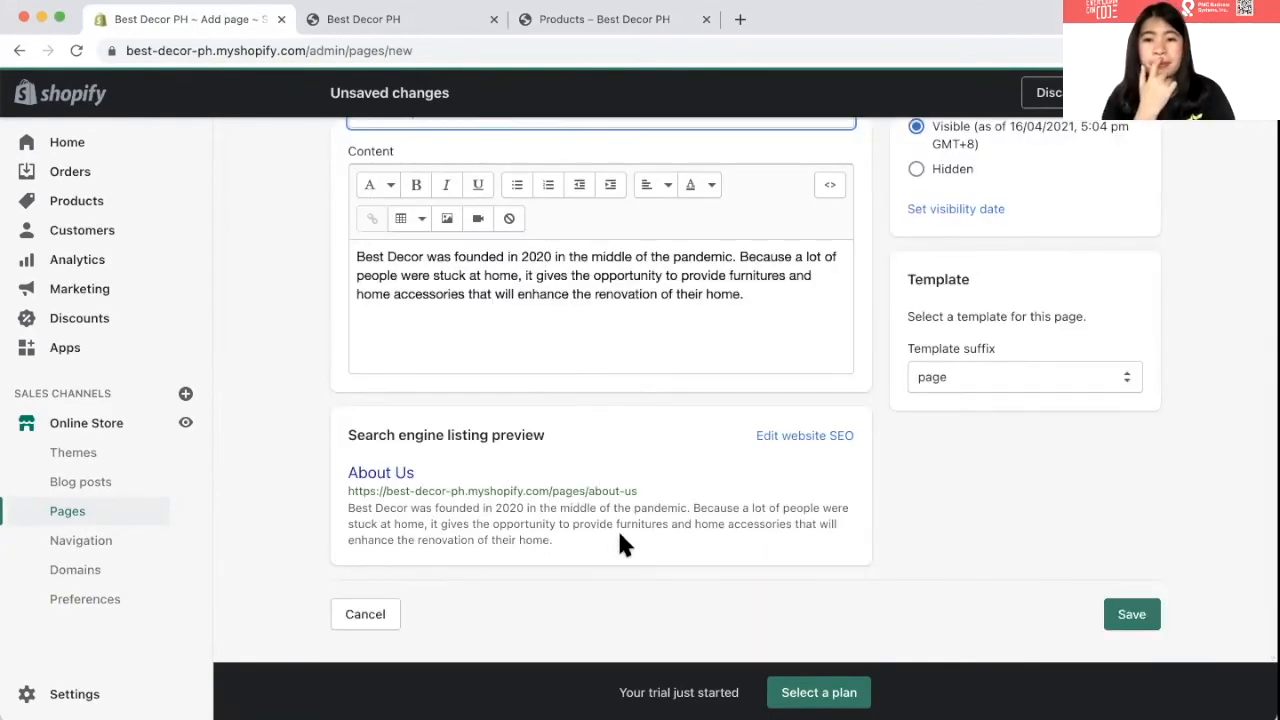
{"action": "left_click", "coordinate": [1132, 93]}
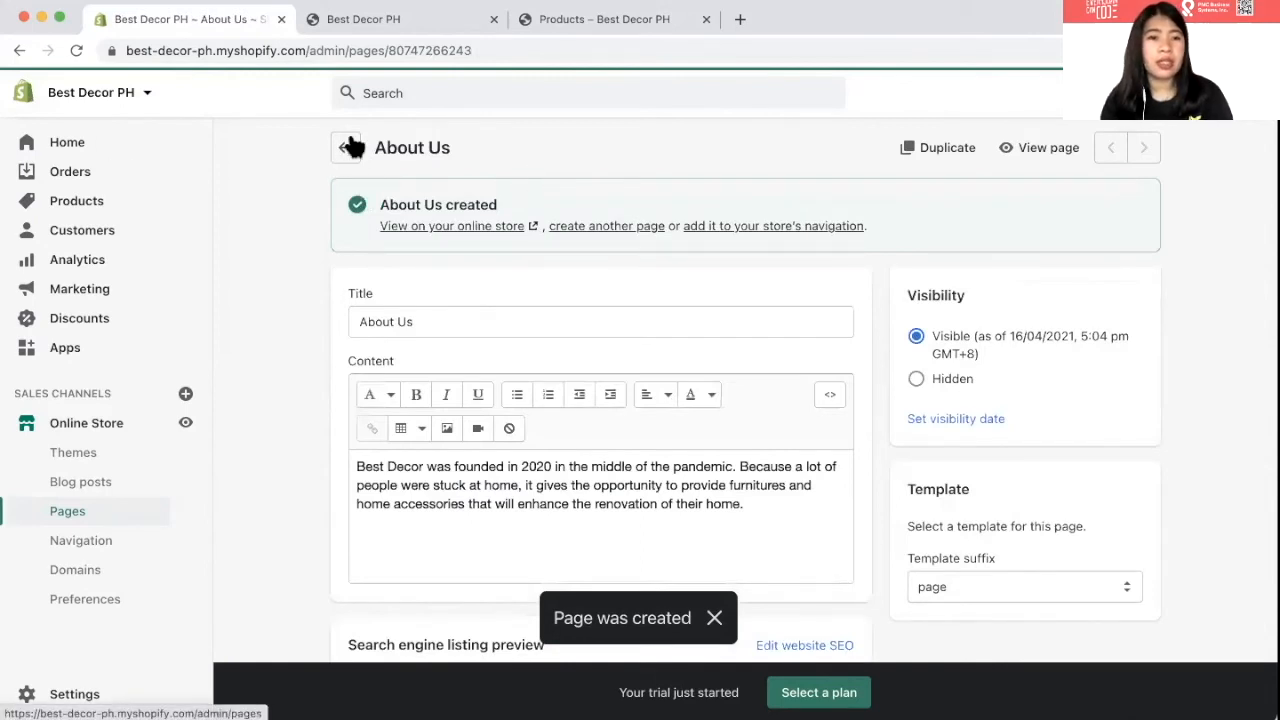
{"action": "left_click", "coordinate": [349, 147]}
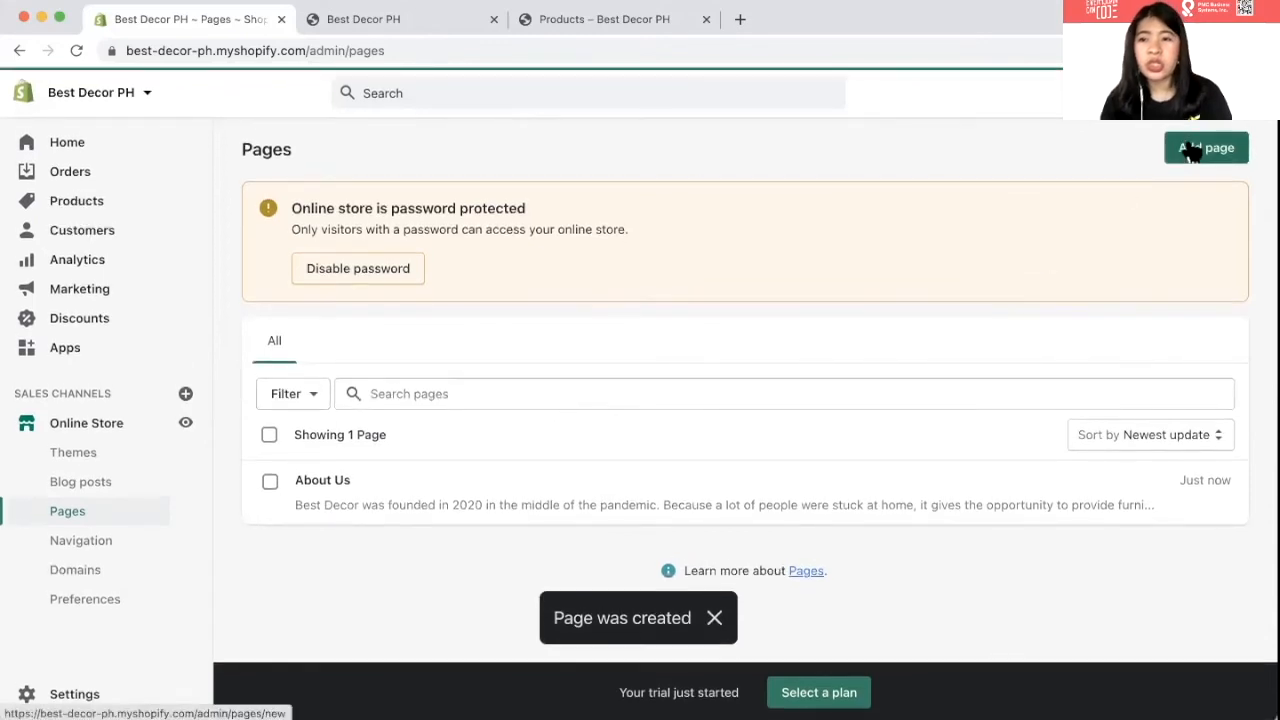
- Add a 'Contact Us' page with an inquiry line linking the store's e-mail, and save it
{"action": "left_click", "coordinate": [1193, 146]}
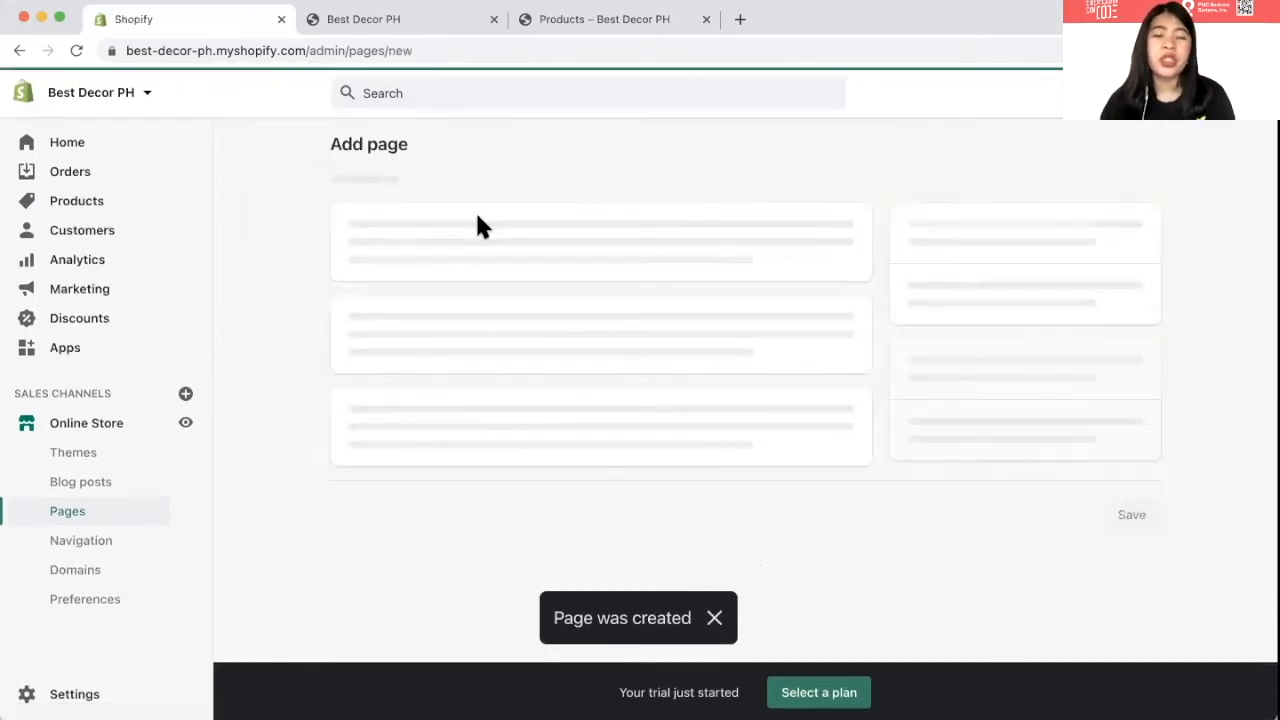
{"action": "left_click", "coordinate": [467, 244]}
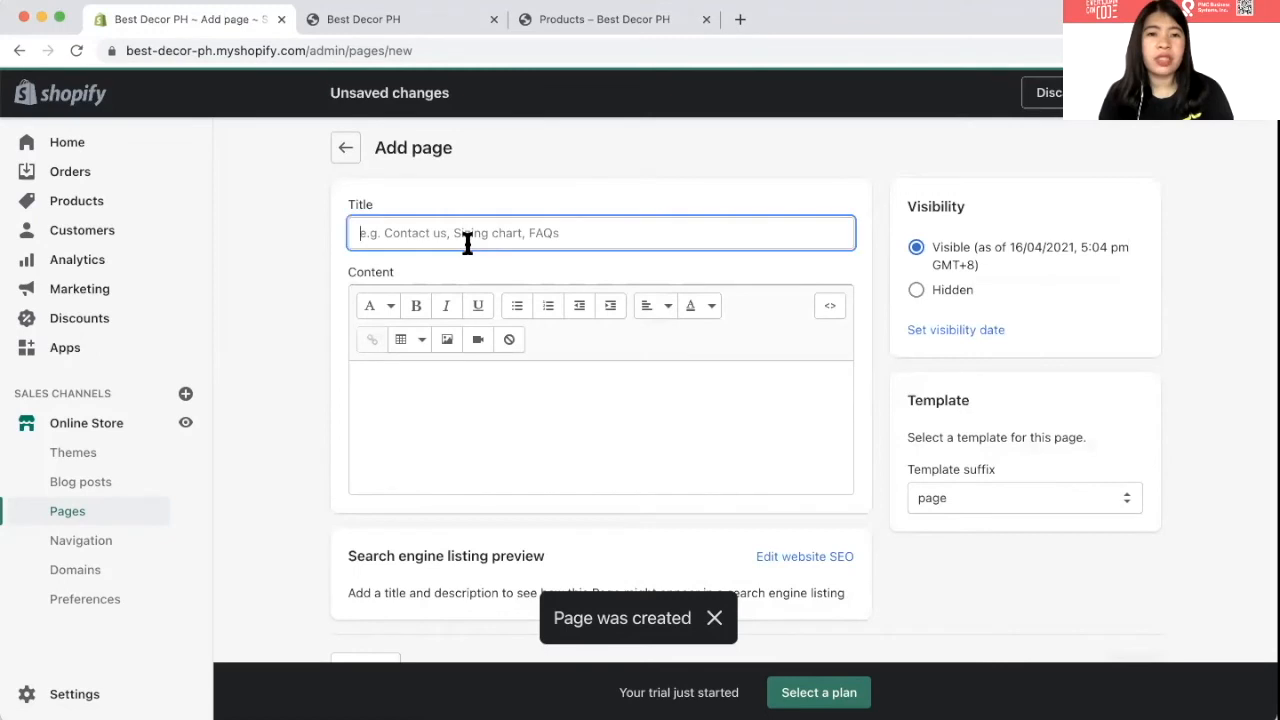
{"action": "type", "text": "c"}
{"action": "key", "text": "BackSpace"}
{"action": "type", "text": "Conta"}
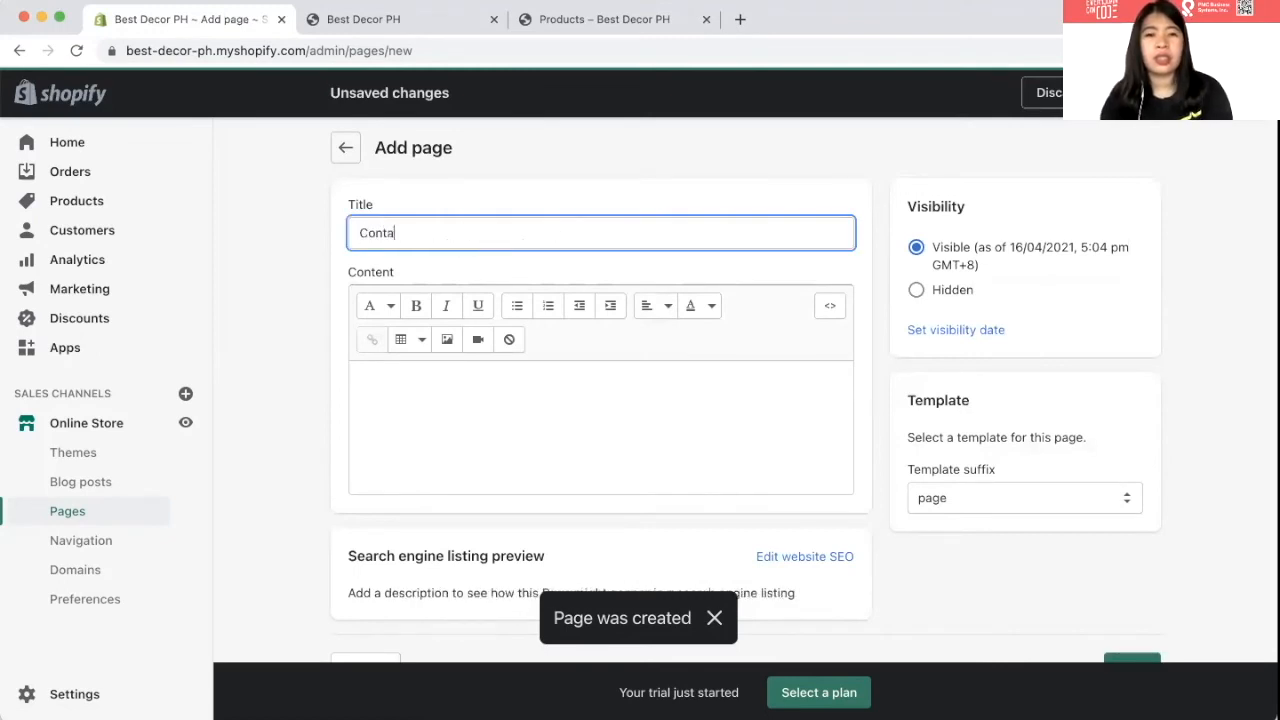
{"action": "type", "text": "ct Us"}
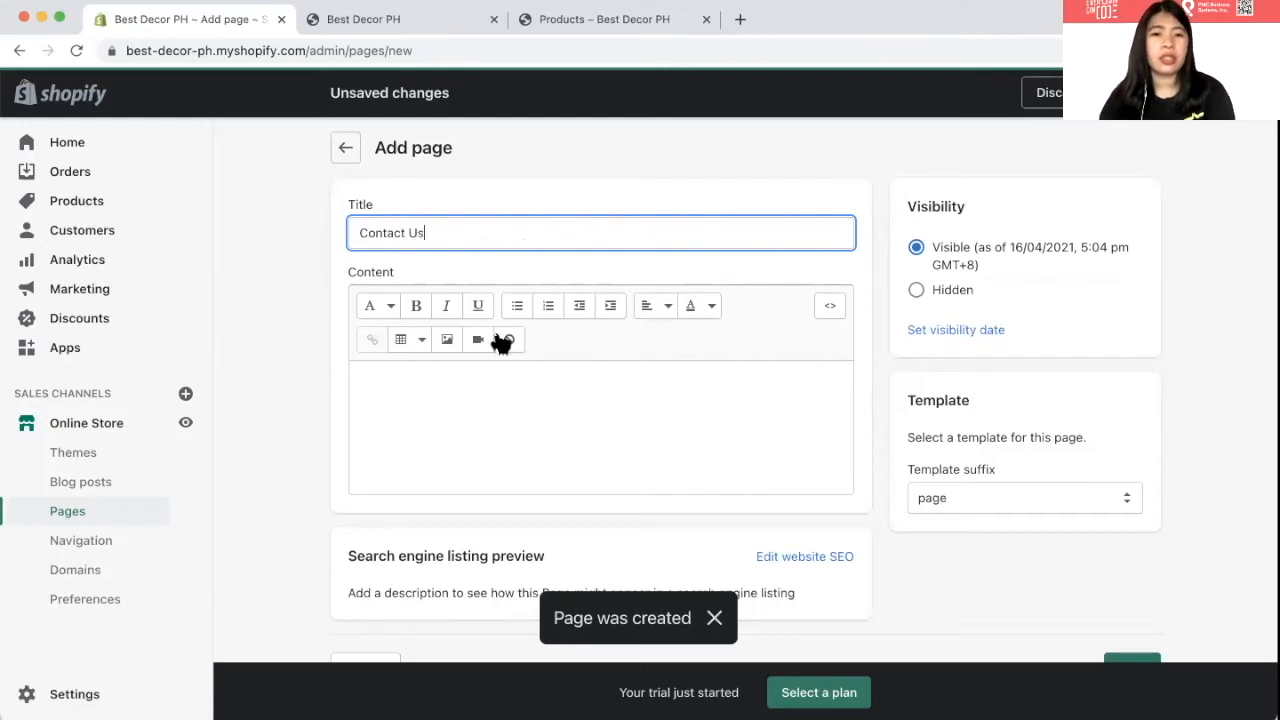
{"action": "left_click", "coordinate": [537, 448]}
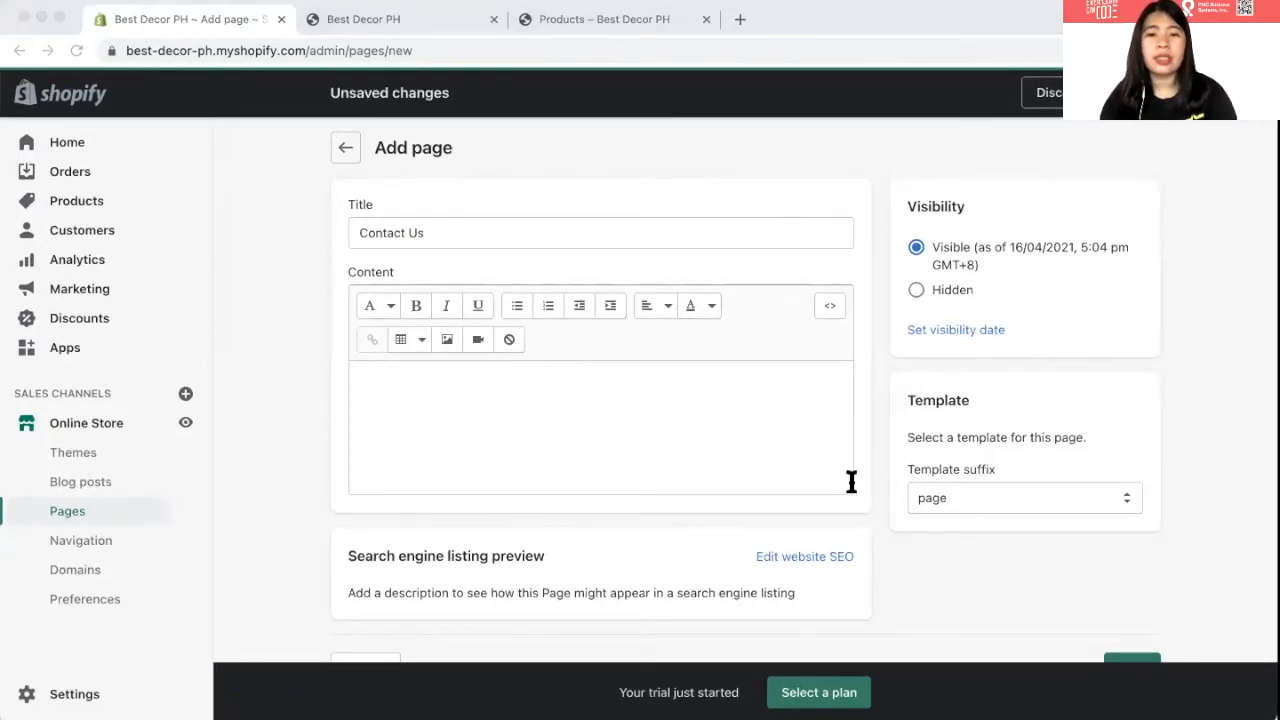
{"action": "left_click", "coordinate": [352, 393]}
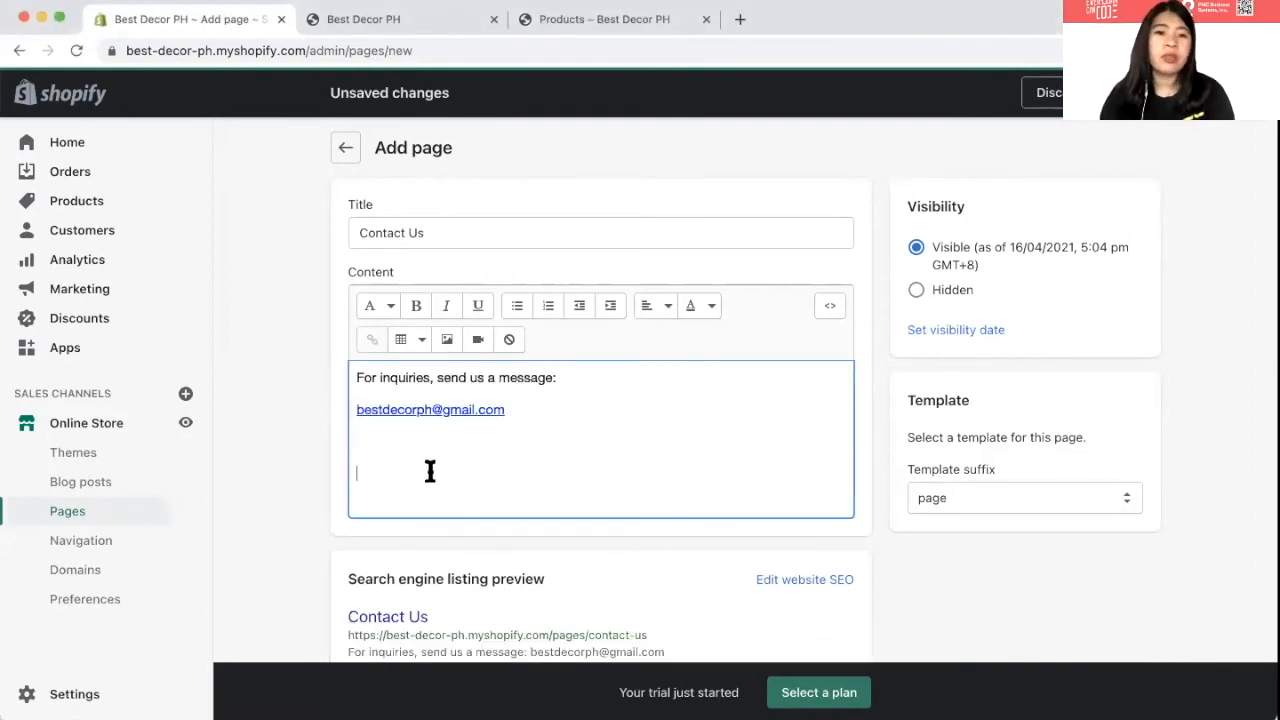
{"action": "scroll", "coordinate": [443, 442], "scroll_direction": "down", "scroll_amount": 2}
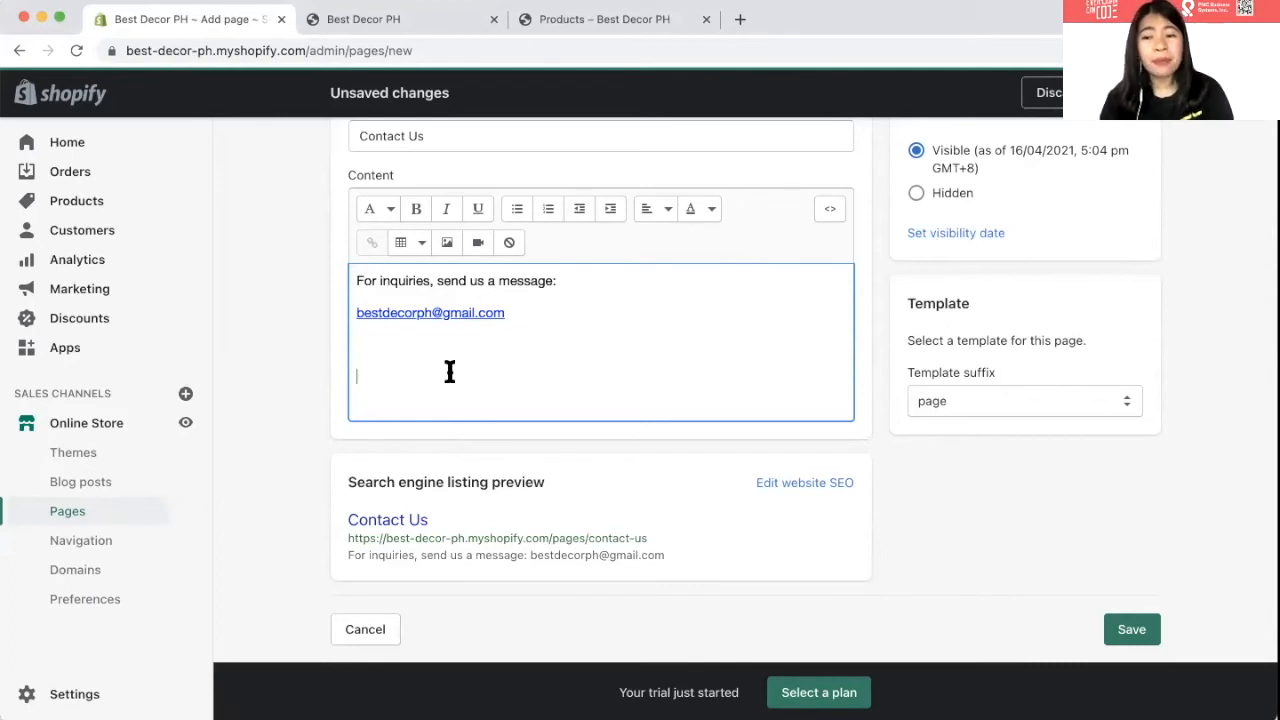
{"action": "scroll", "coordinate": [450, 371], "scroll_direction": "down", "scroll_amount": 1}
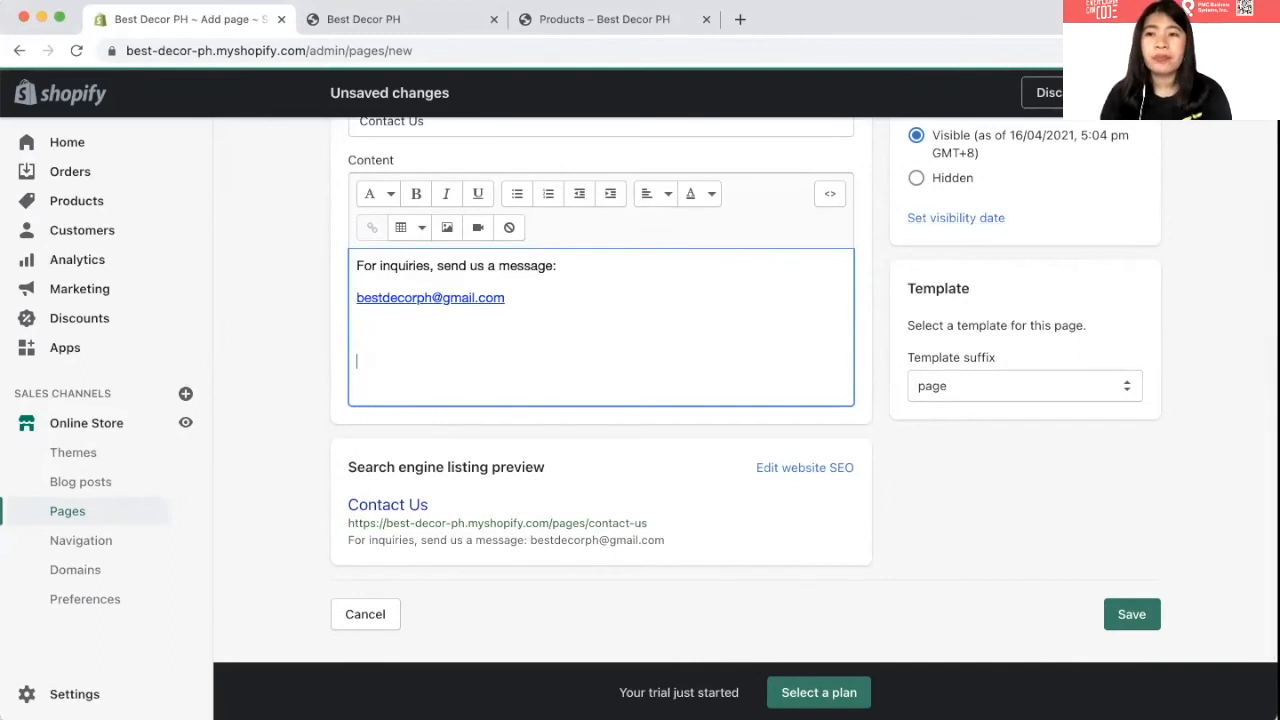
{"action": "left_click", "coordinate": [1132, 93]}
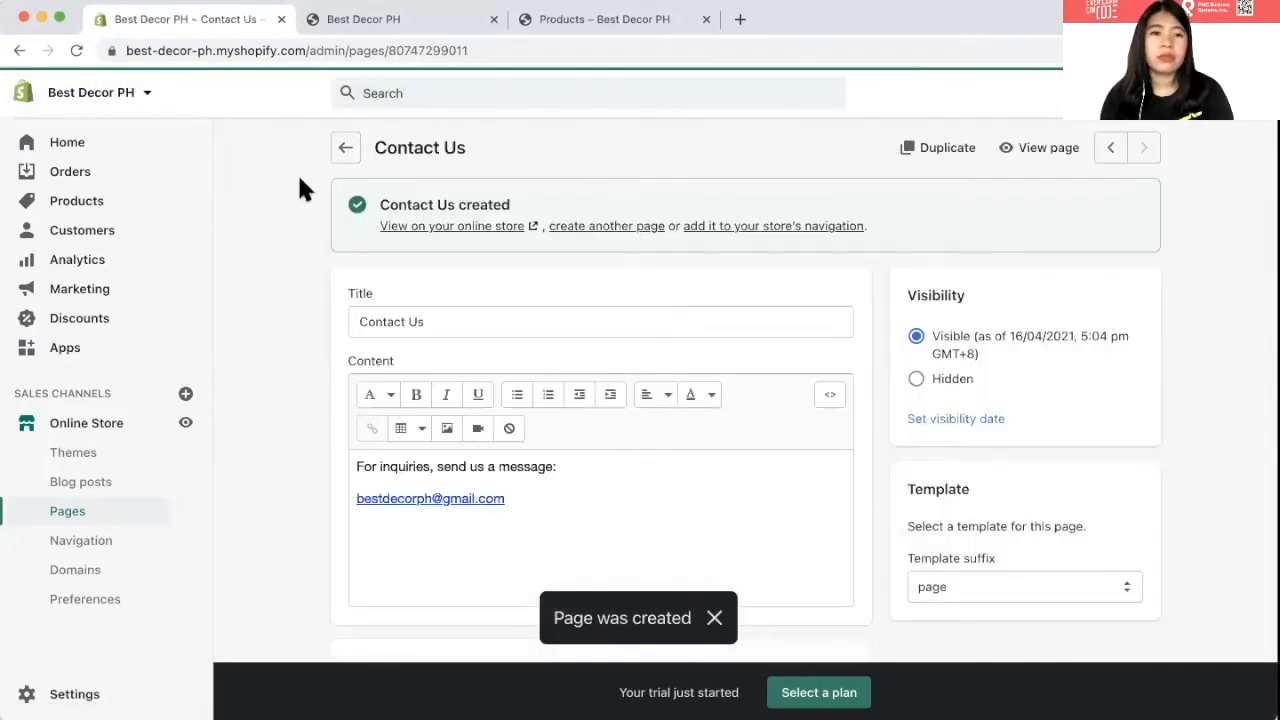
{"action": "left_click", "coordinate": [104, 520]}
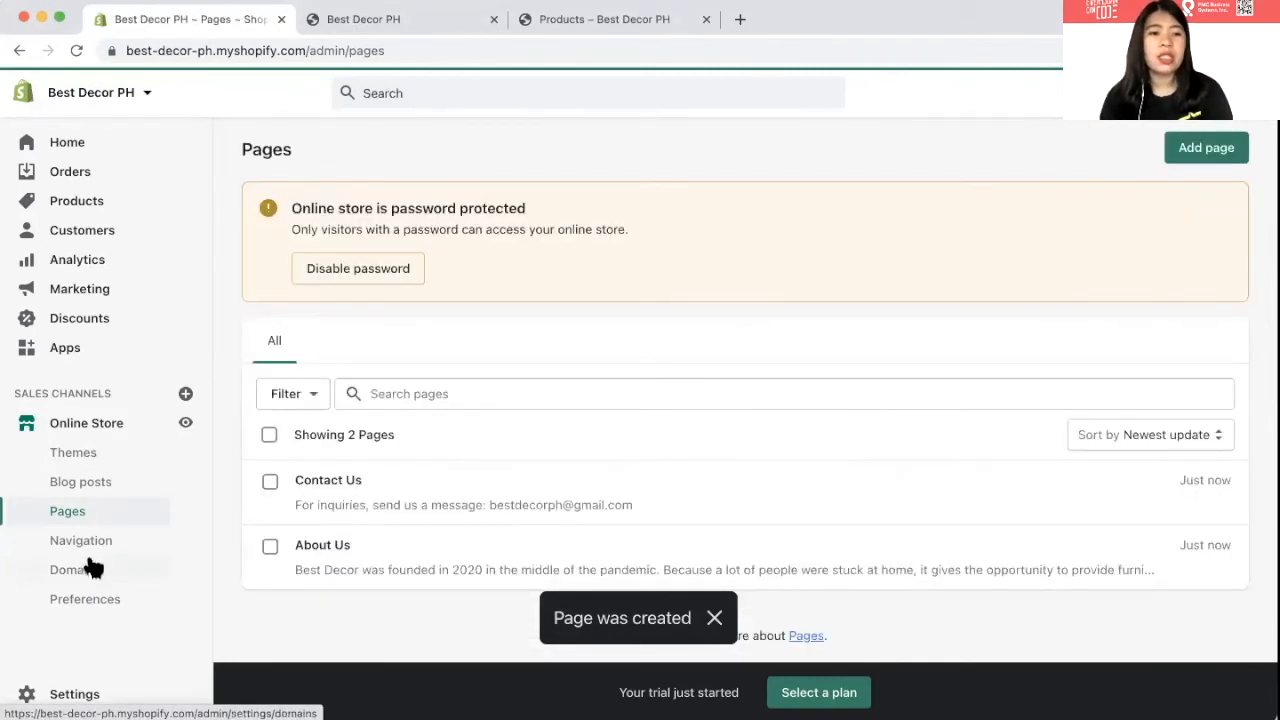
- Add an 'About Us' item to the Footer menu linked to the About Us page
{"action": "left_click", "coordinate": [90, 556]}
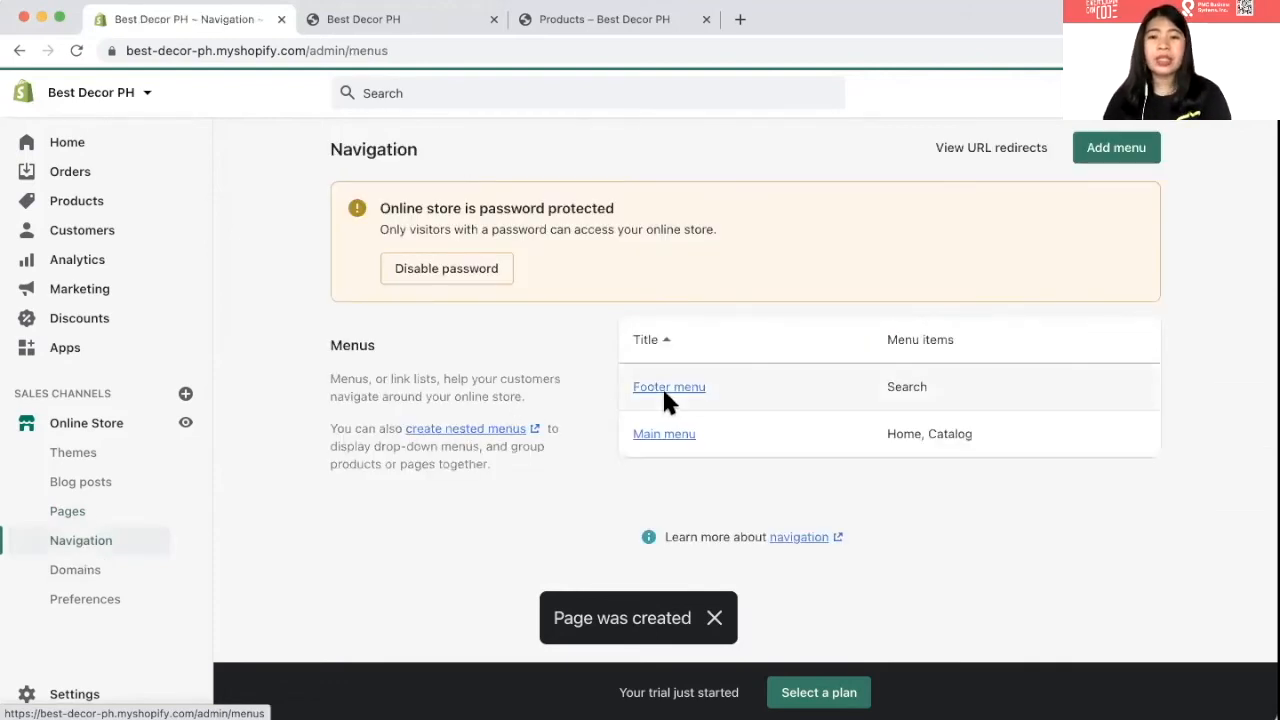
{"action": "left_click", "coordinate": [664, 387]}
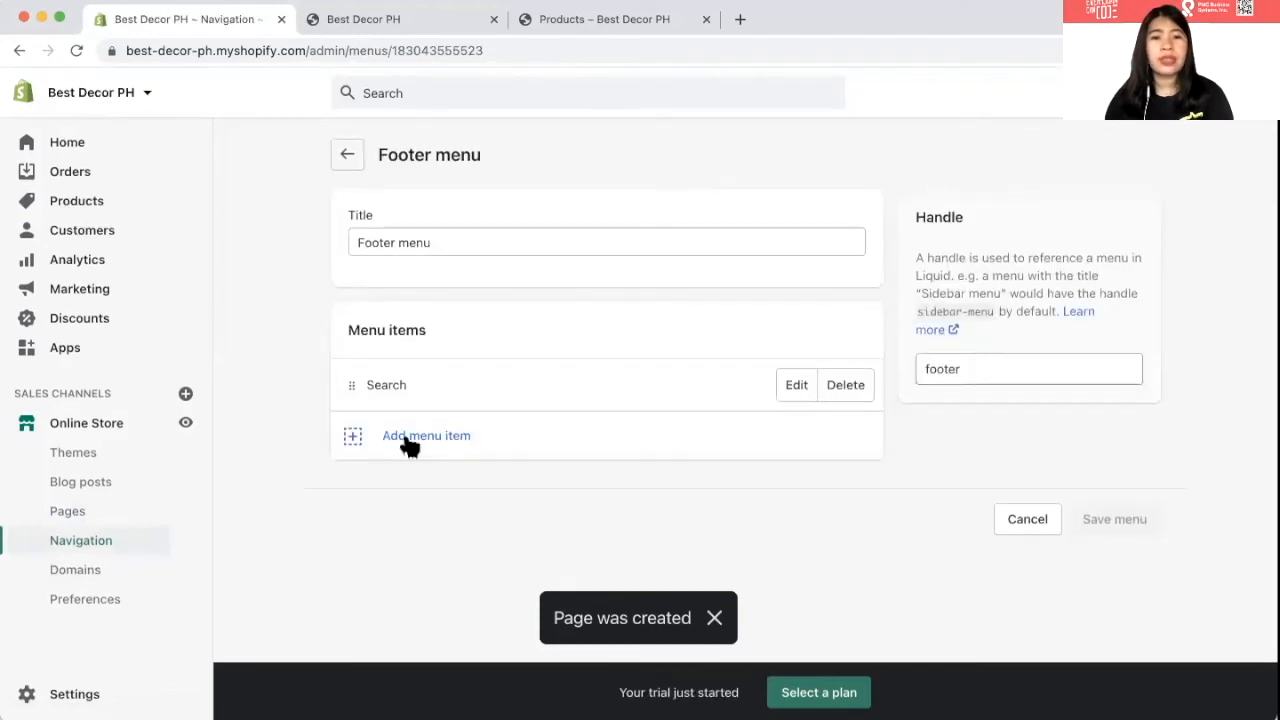
{"action": "left_click", "coordinate": [411, 445]}
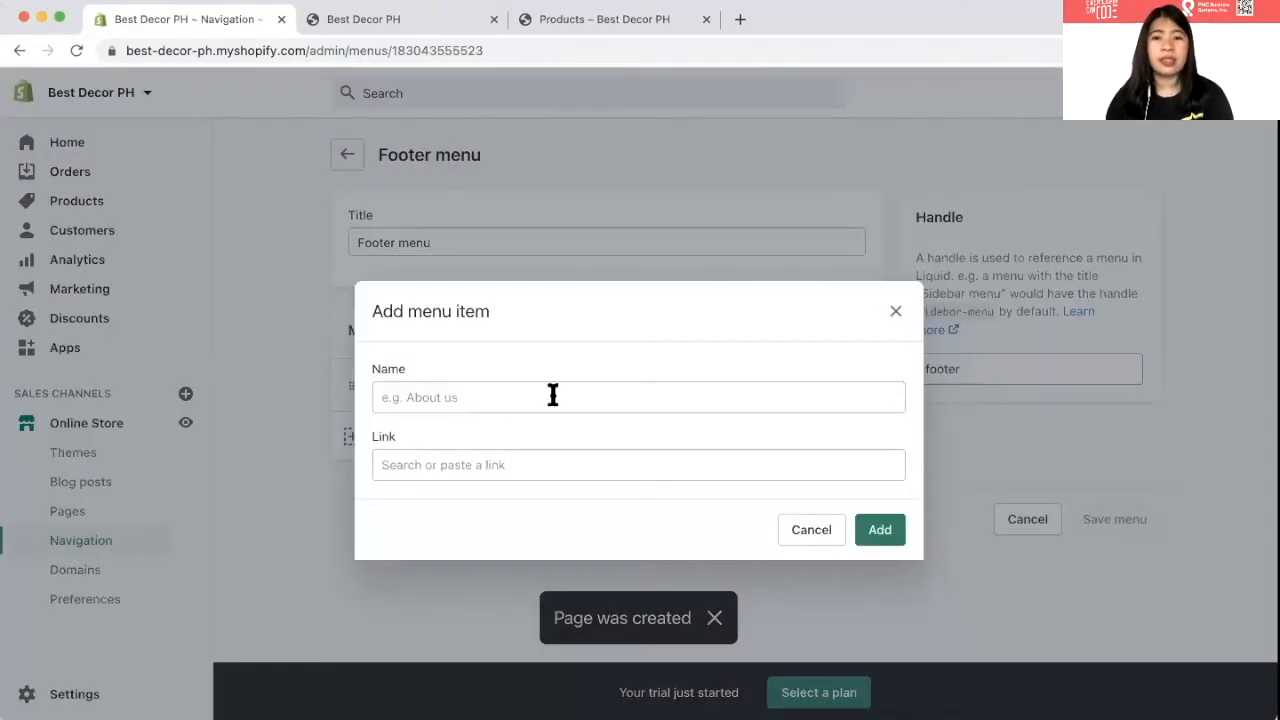
{"action": "left_click", "coordinate": [892, 312]}
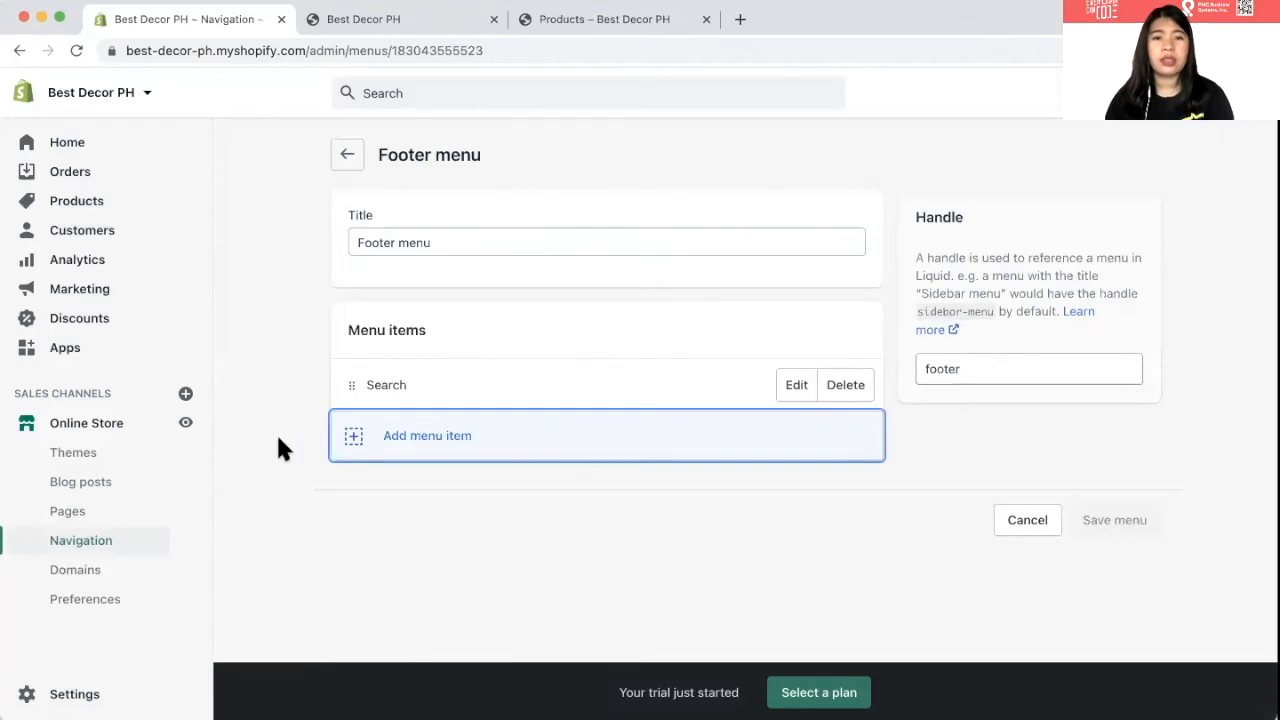
{"action": "left_click", "coordinate": [354, 440]}
{"action": "left_click", "coordinate": [410, 398]}
{"action": "type", "text": "a"}
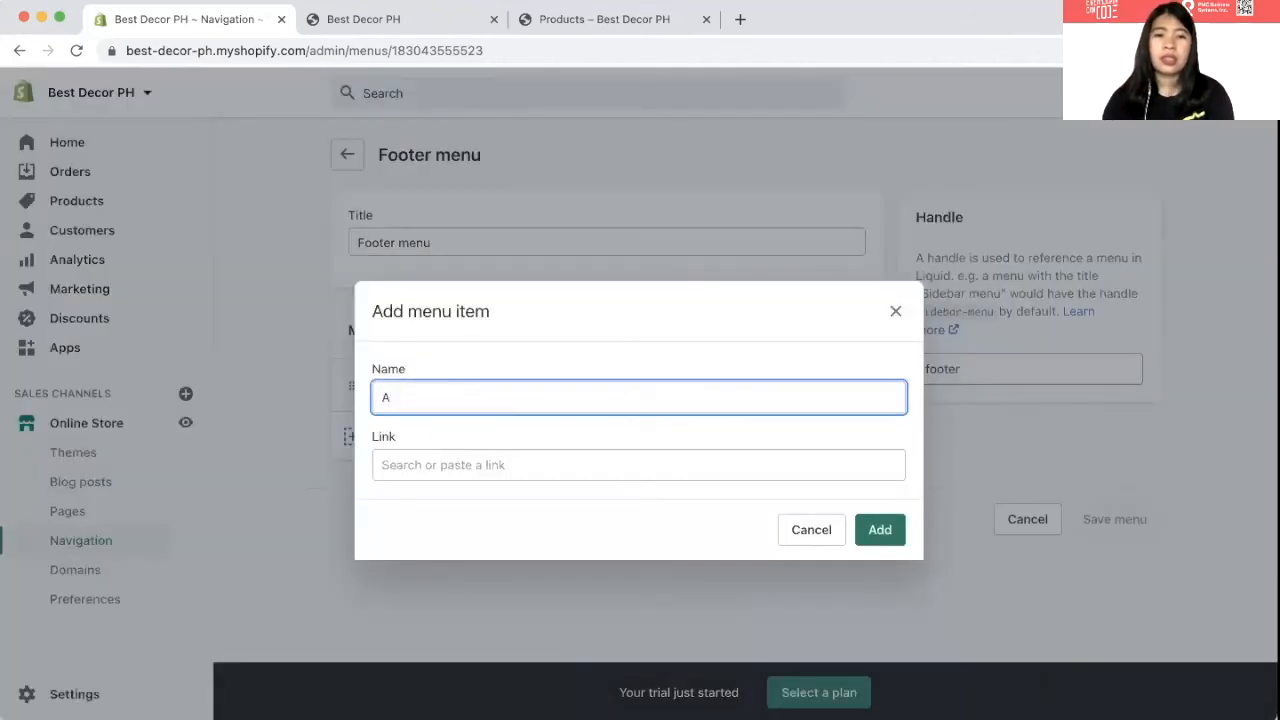
{"action": "type", "text": "bout US"}
{"action": "key", "text": "BackSpace"}
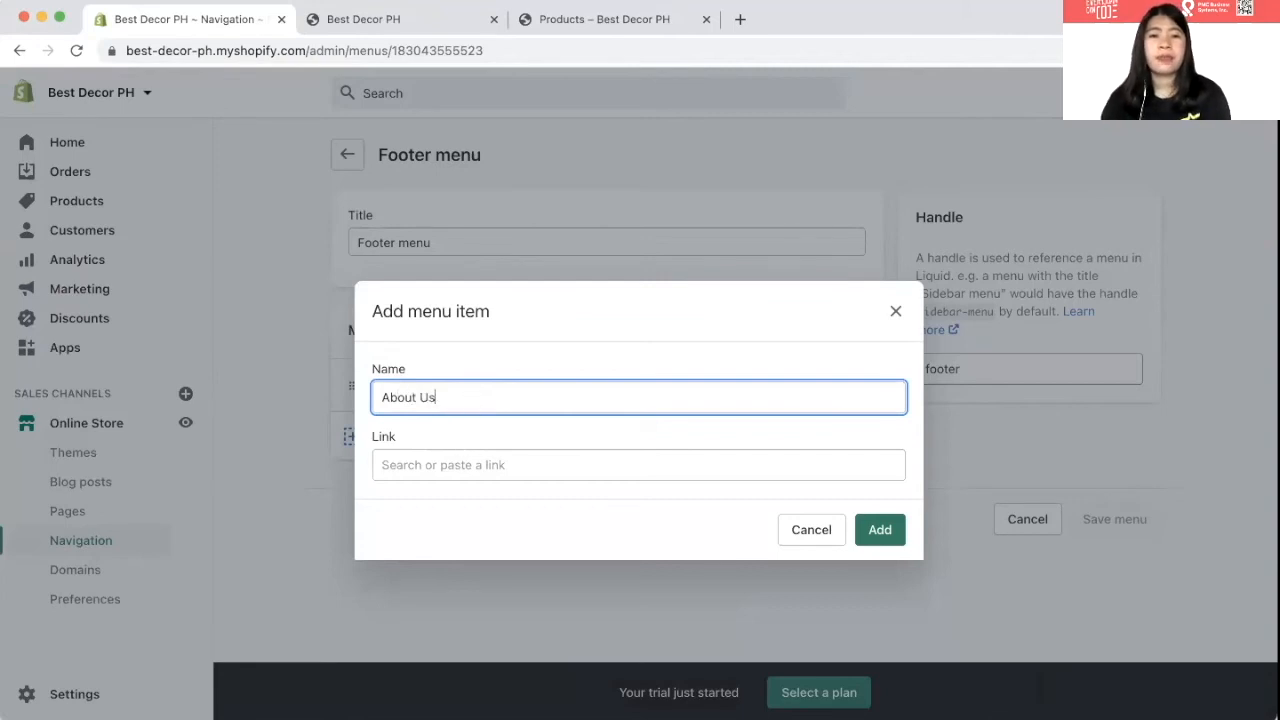
{"action": "left_click", "coordinate": [463, 464]}
{"action": "scroll", "coordinate": [555, 288], "scroll_direction": "down", "scroll_amount": 1}
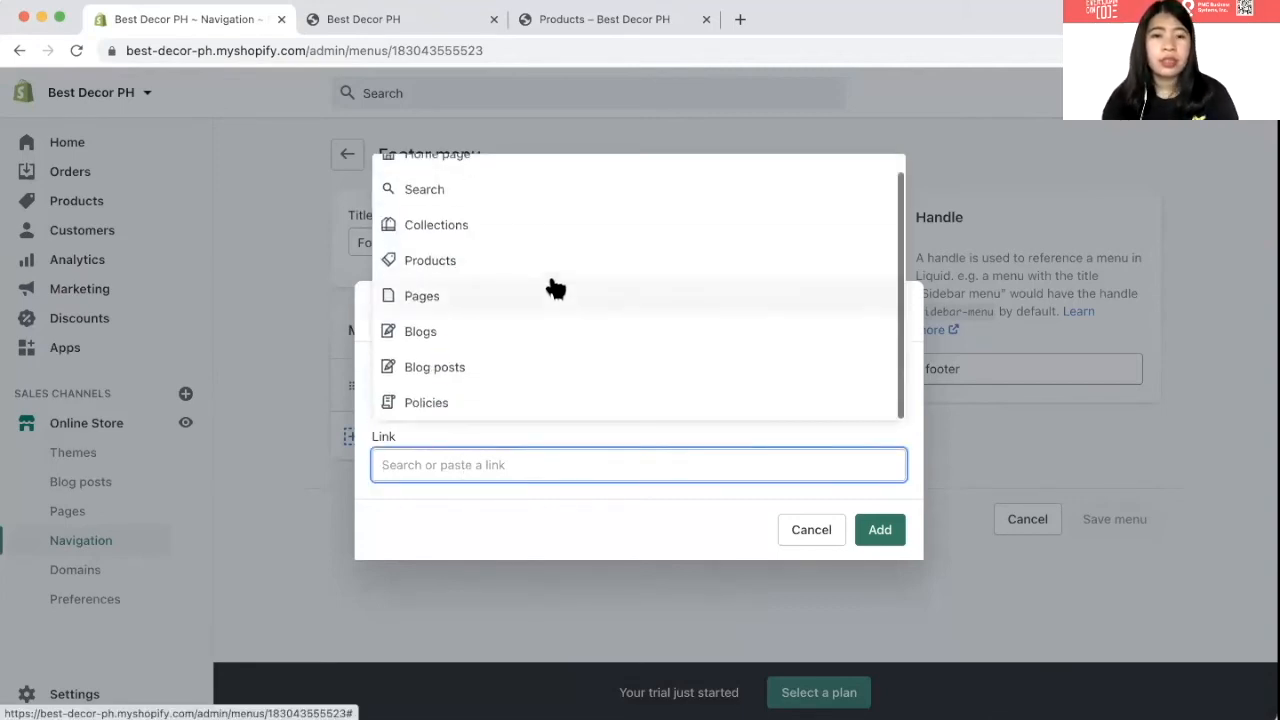
{"action": "left_click", "coordinate": [555, 288]}
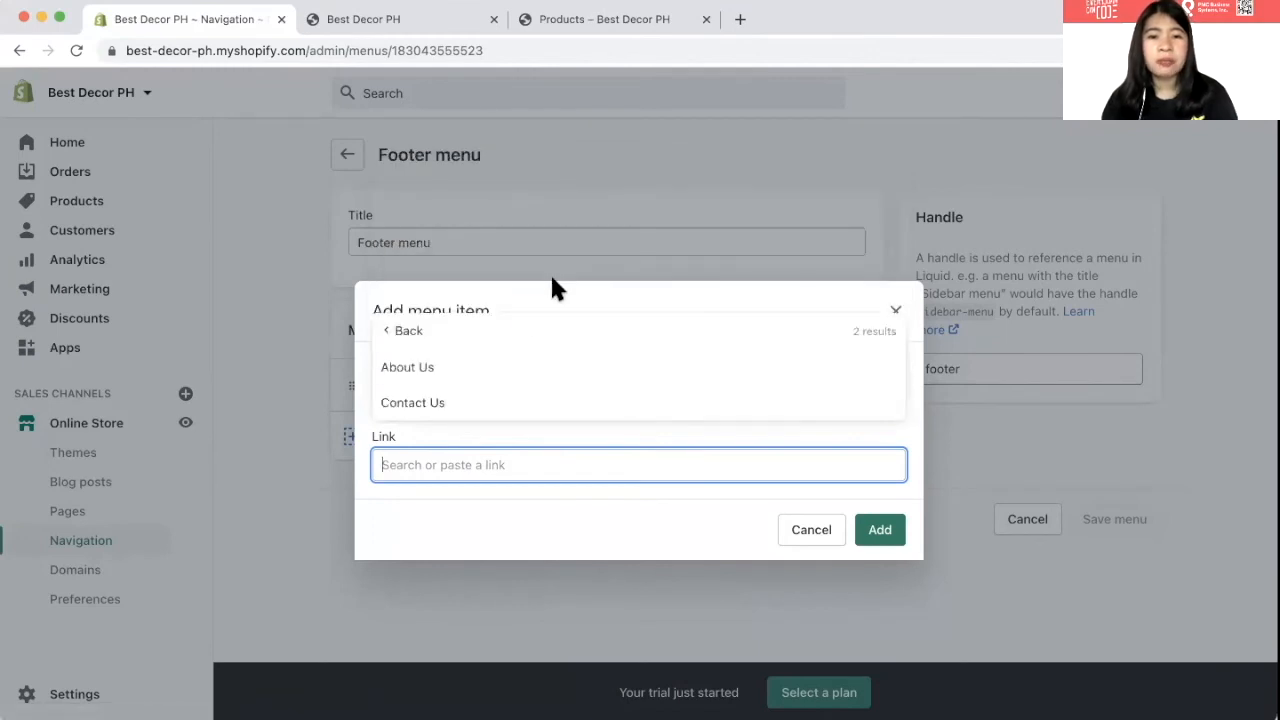
{"action": "left_click", "coordinate": [498, 371]}
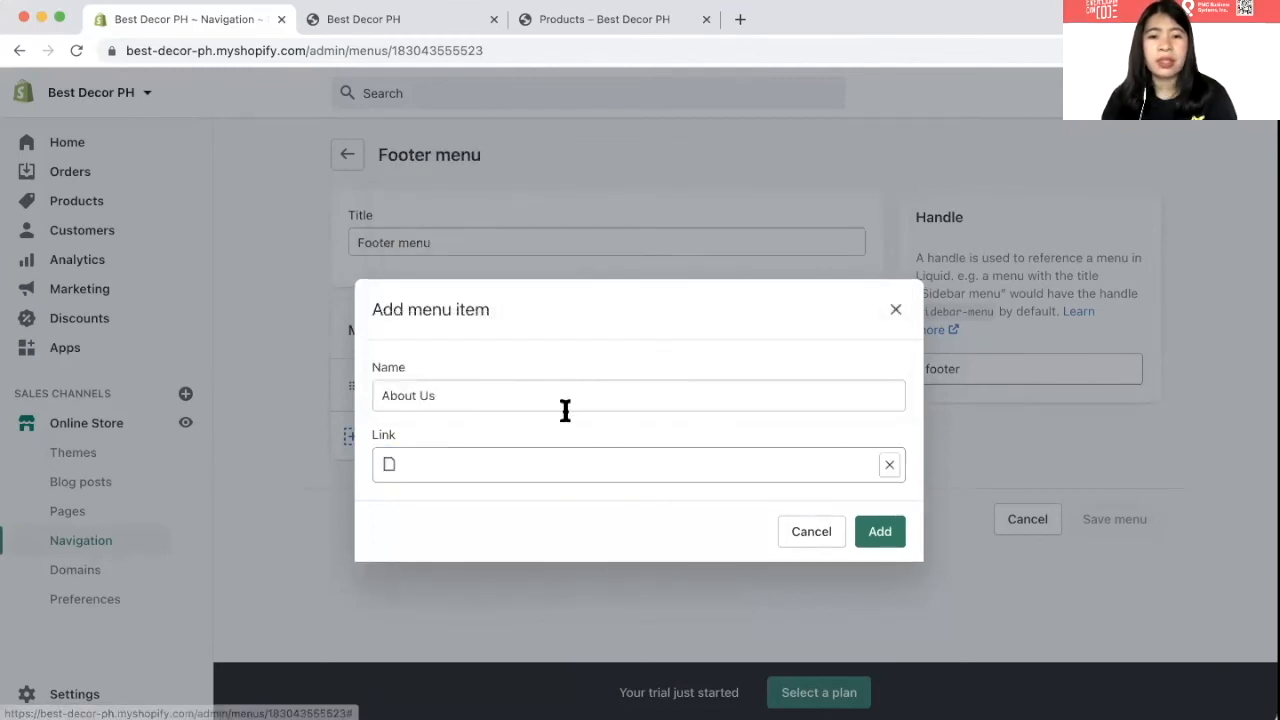
{"action": "left_click", "coordinate": [880, 538]}
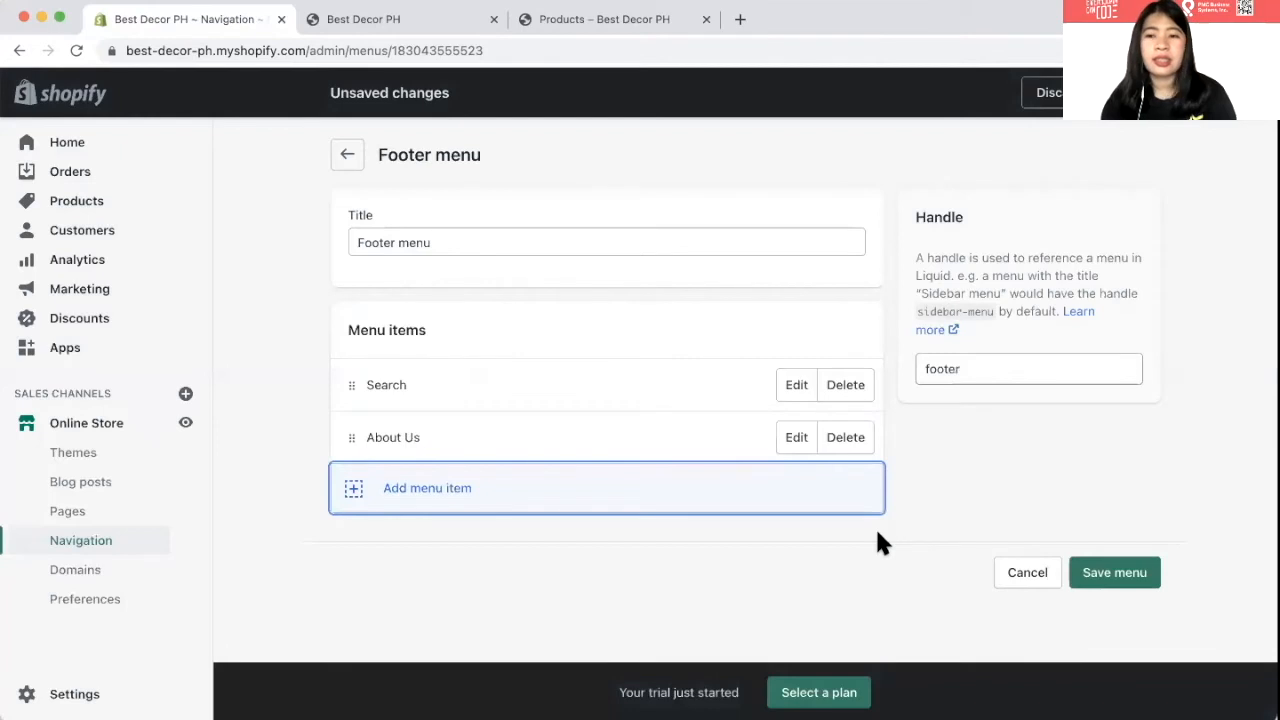
- Add a 'Contact Us' item linked to the Contact Us page and save the Footer menu
{"action": "left_click", "coordinate": [355, 490]}
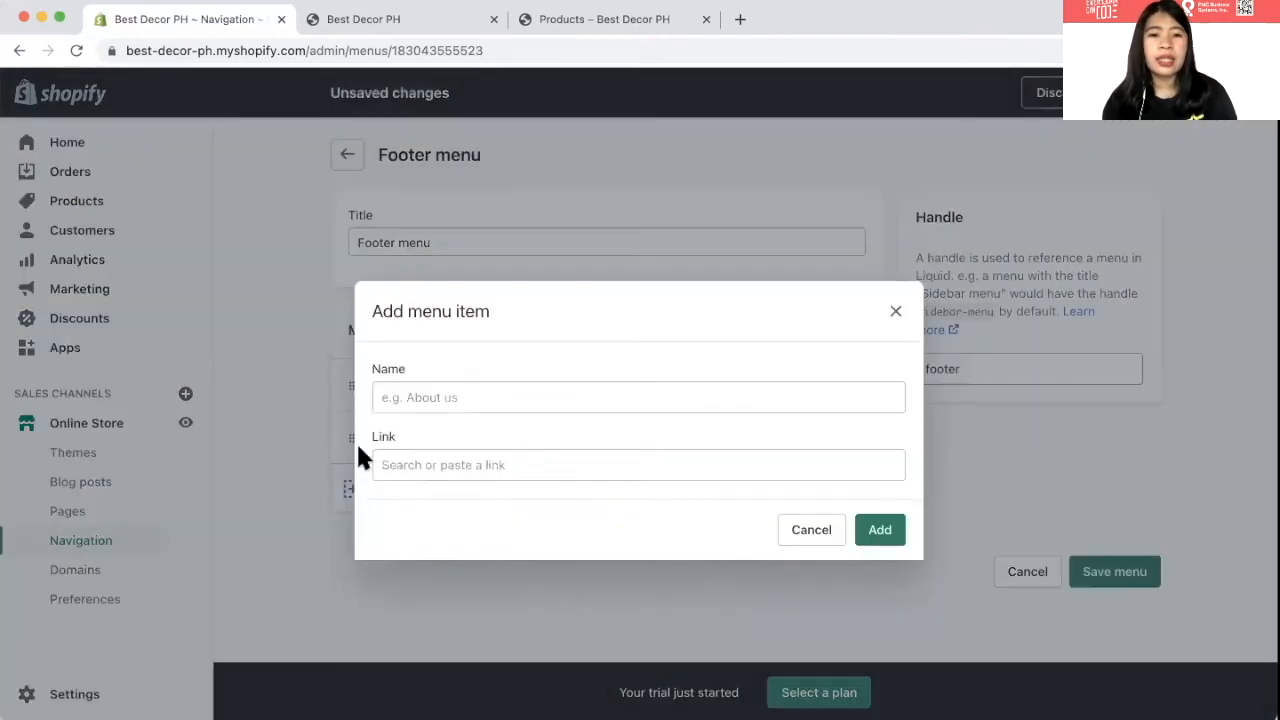
{"action": "left_click", "coordinate": [412, 397]}
{"action": "type", "text": "Cont"}
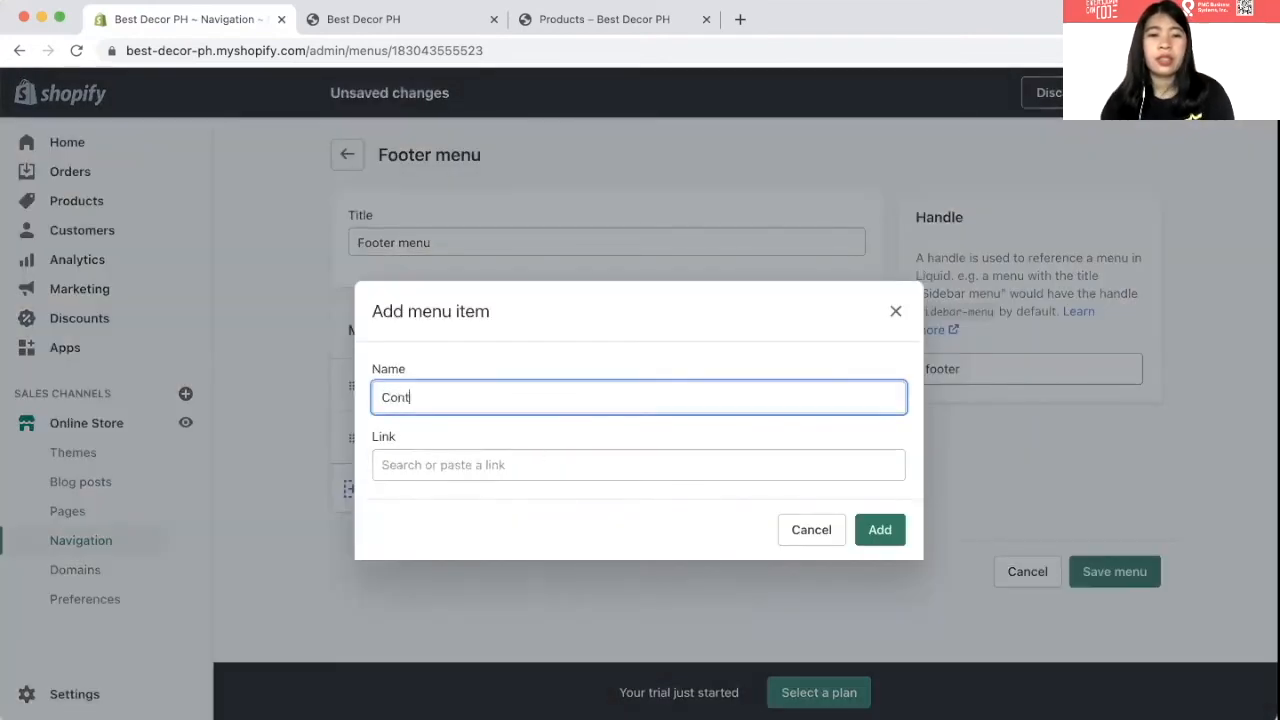
{"action": "type", "text": "act Us"}
{"action": "left_click", "coordinate": [409, 463]}
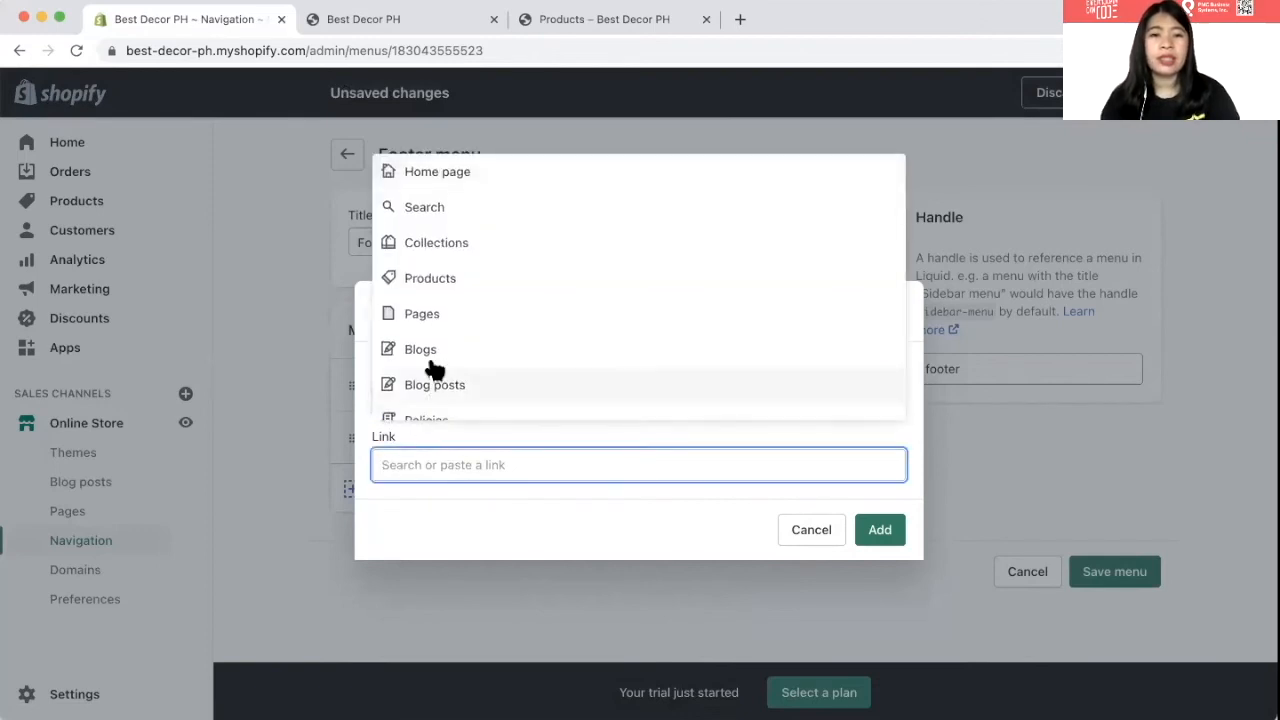
{"action": "left_click", "coordinate": [436, 318]}
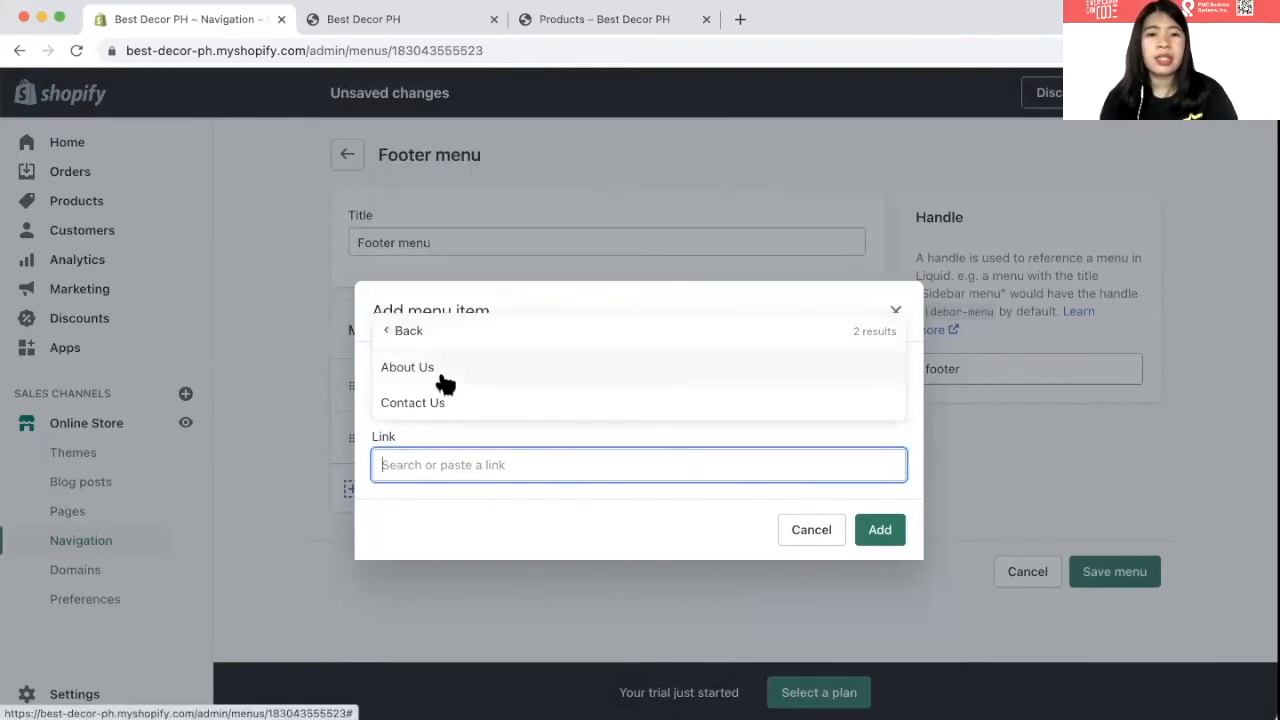
{"action": "left_click", "coordinate": [447, 403]}
{"action": "left_click", "coordinate": [877, 535]}
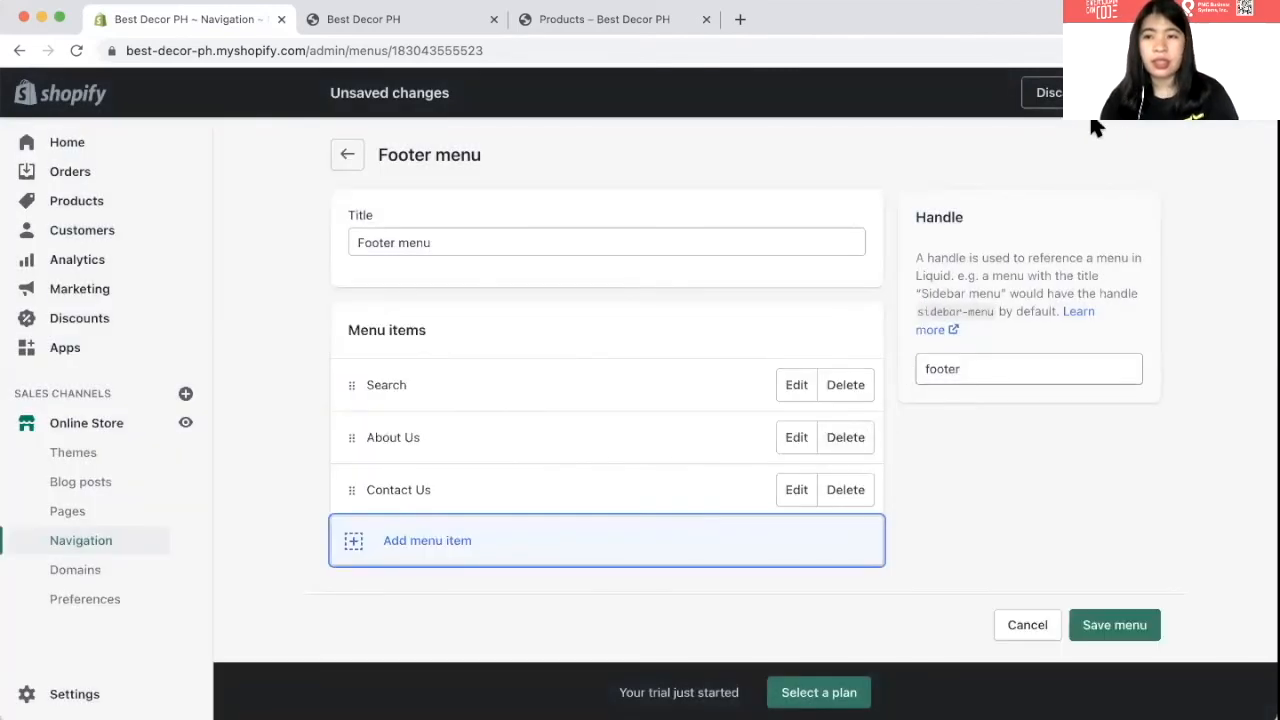
{"action": "left_click", "coordinate": [1114, 625]}
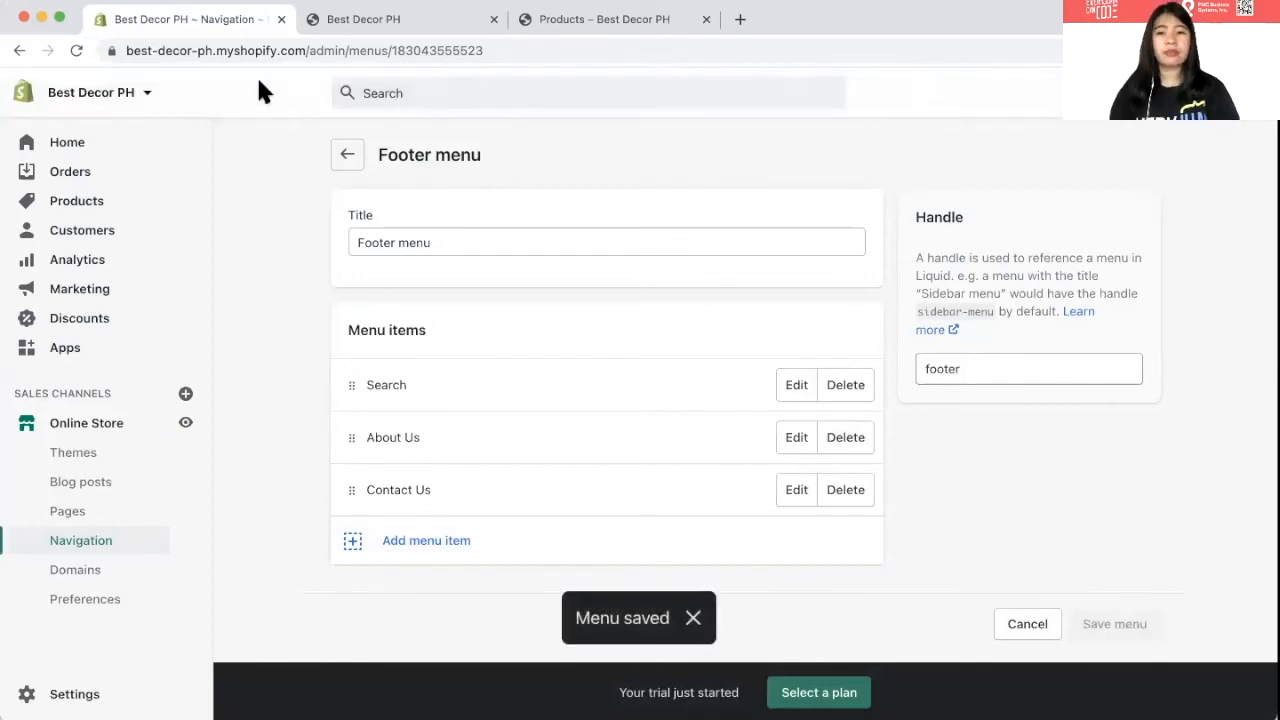
{"action": "left_click", "coordinate": [376, 20]}
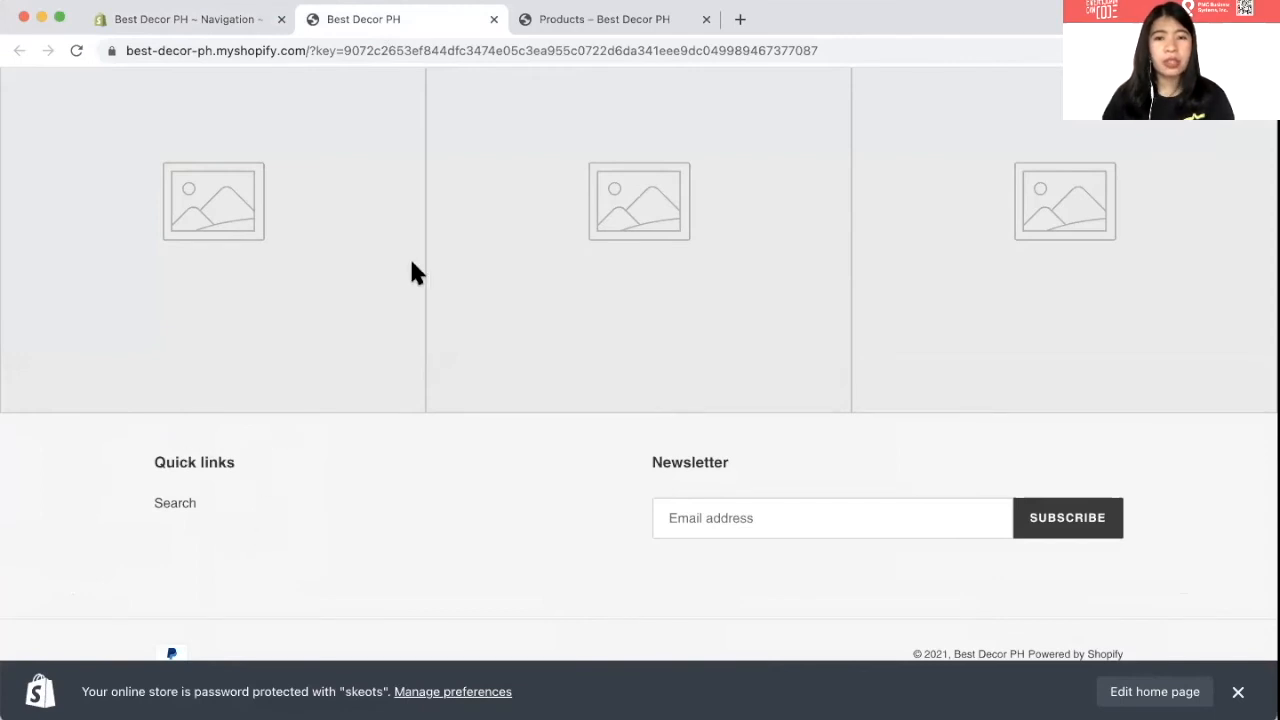
- Reload the storefront to confirm the footer Quick links show About Us and Contact Us
{"action": "left_click", "coordinate": [80, 50]}
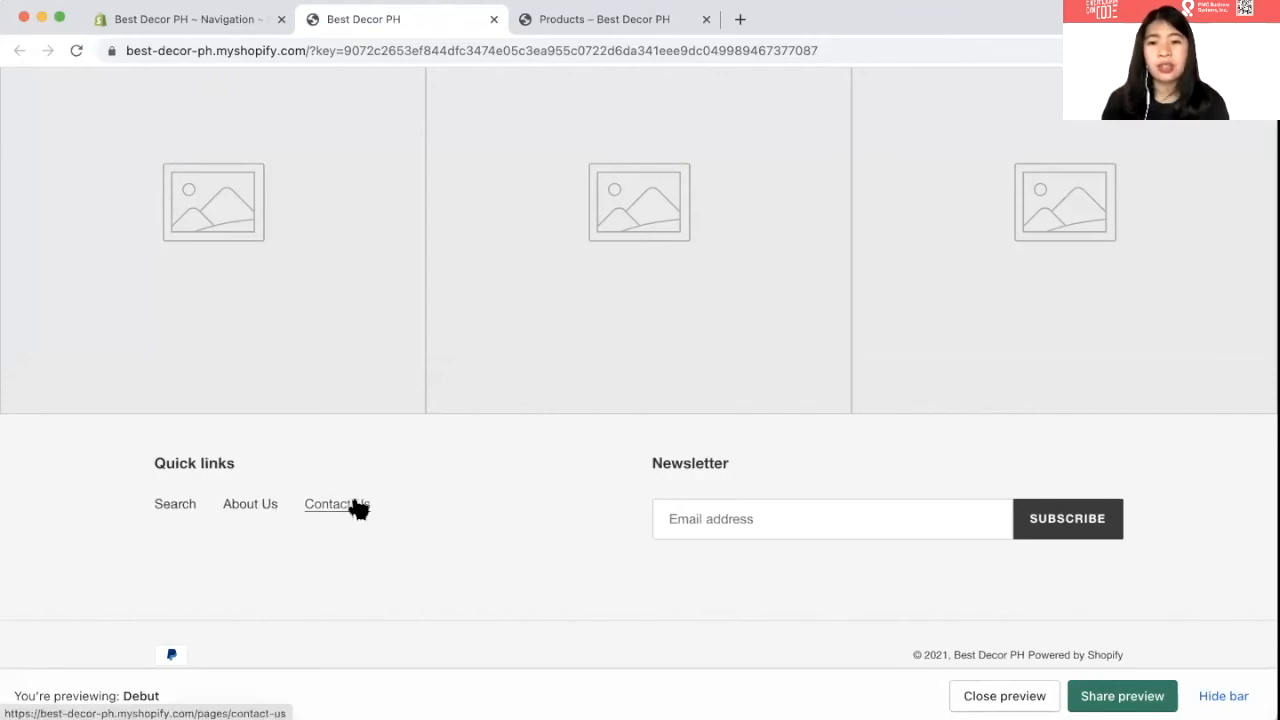
{"action": "scroll", "coordinate": [620, 513], "scroll_direction": "up", "scroll_amount": 15}
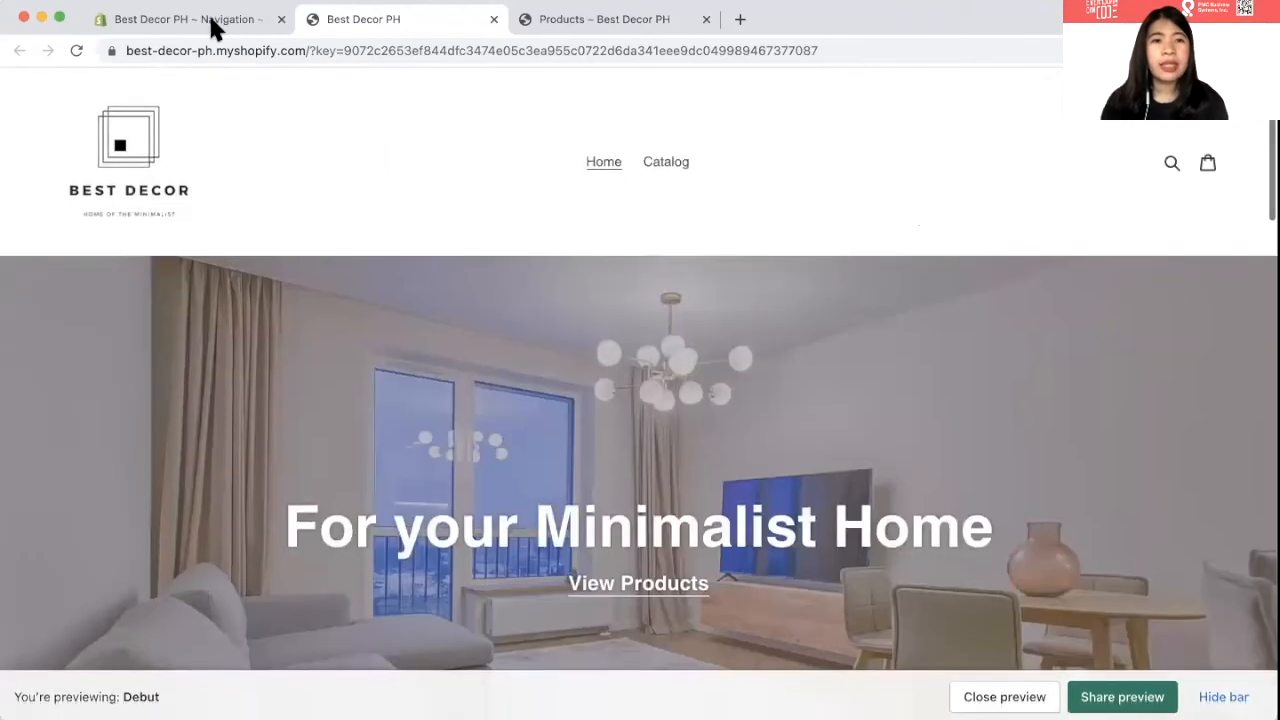
{"action": "left_click", "coordinate": [211, 22]}
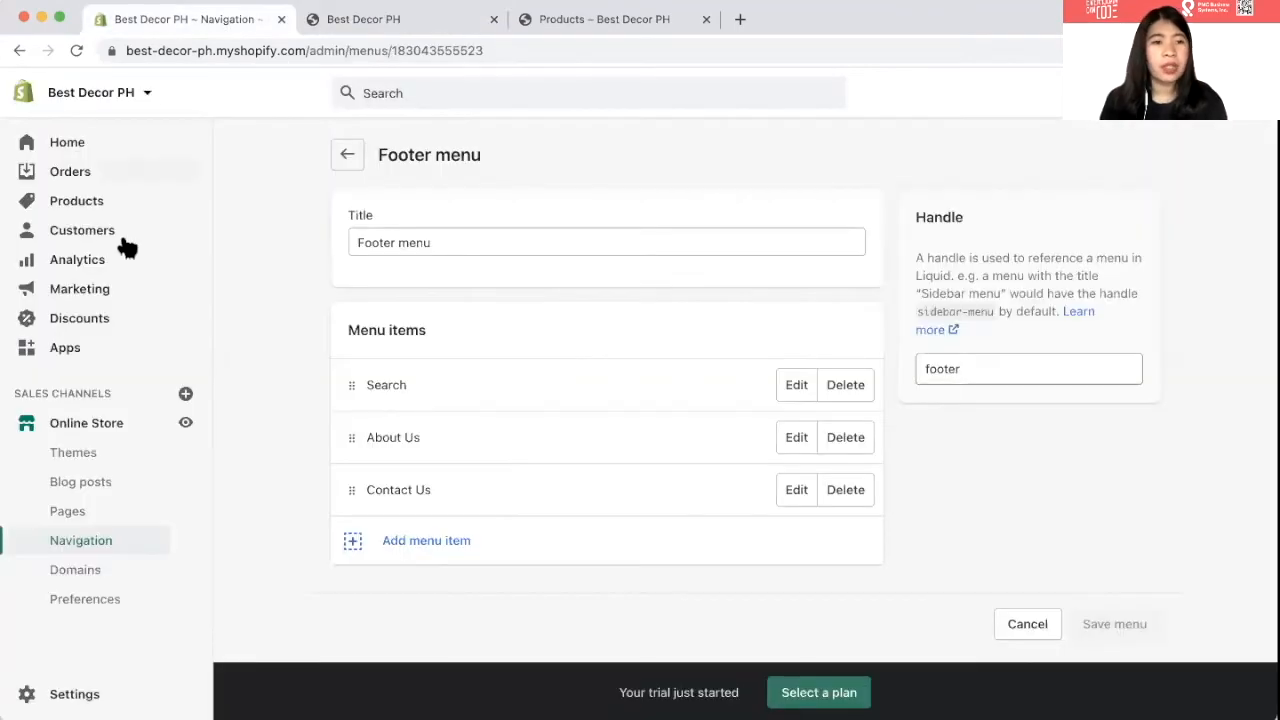
- Create a new product titled 'MINIMALIST DINING SET - WHITE AND WOOD COMBINATION' with description '1 square wood table' / '6 white chairs'
{"action": "left_click", "coordinate": [74, 205]}
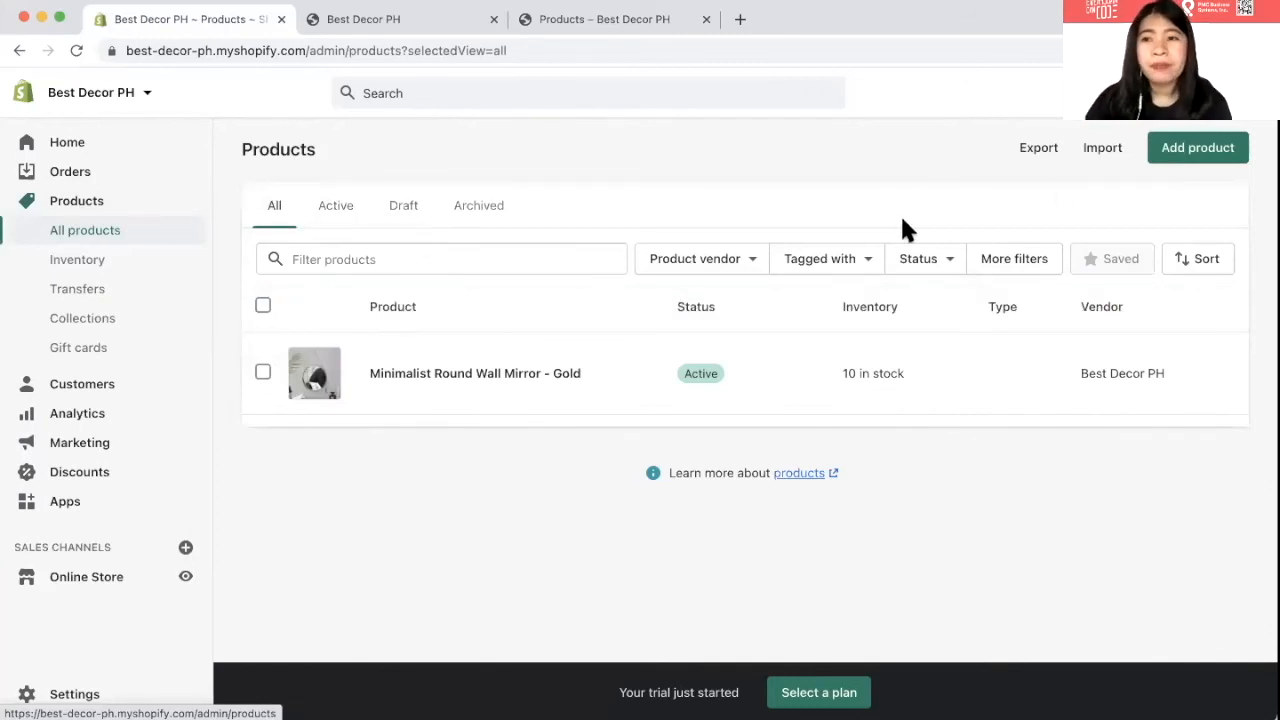
{"action": "left_click", "coordinate": [1175, 158]}
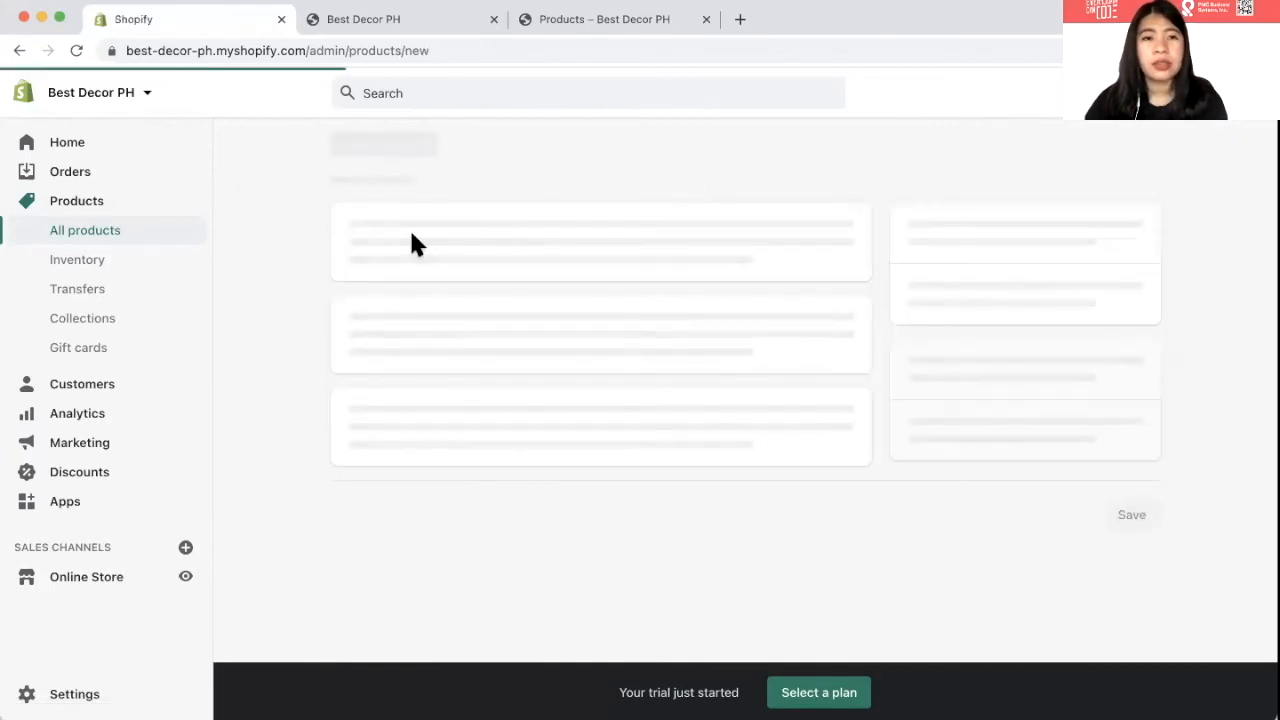
{"action": "type", "text": "MIM"}
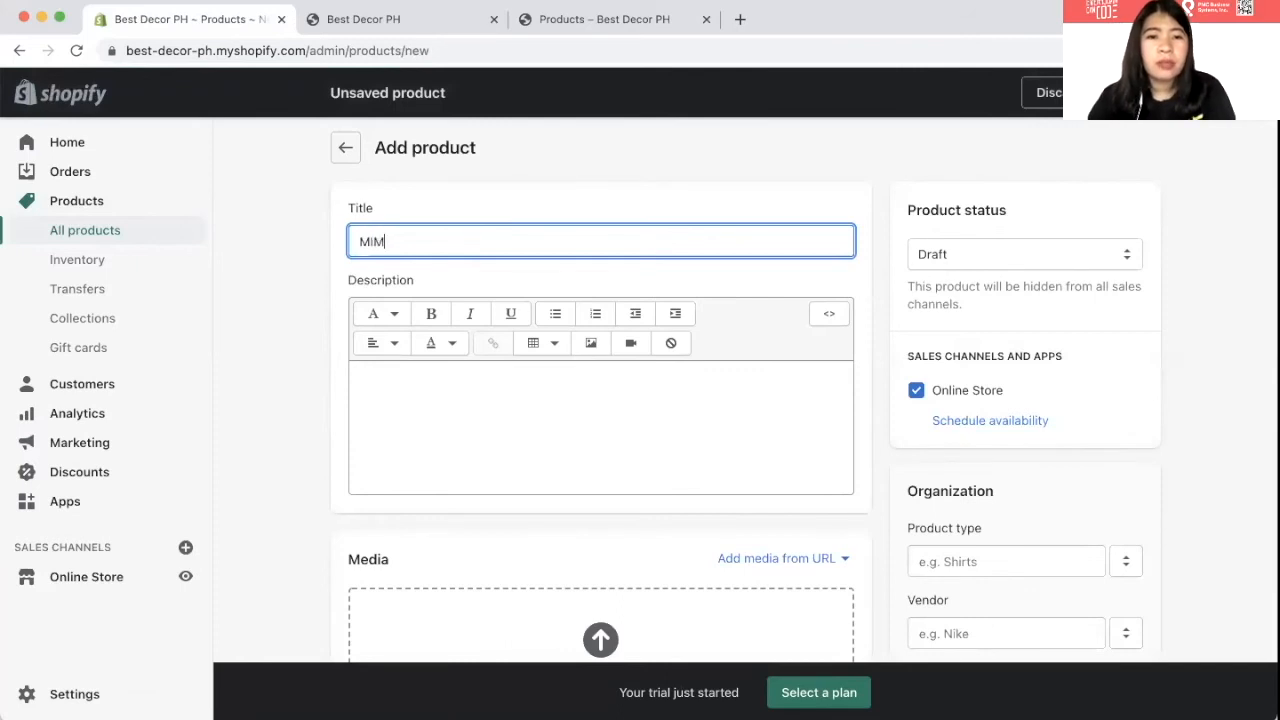
{"action": "type", "text": "NIMALIST"}
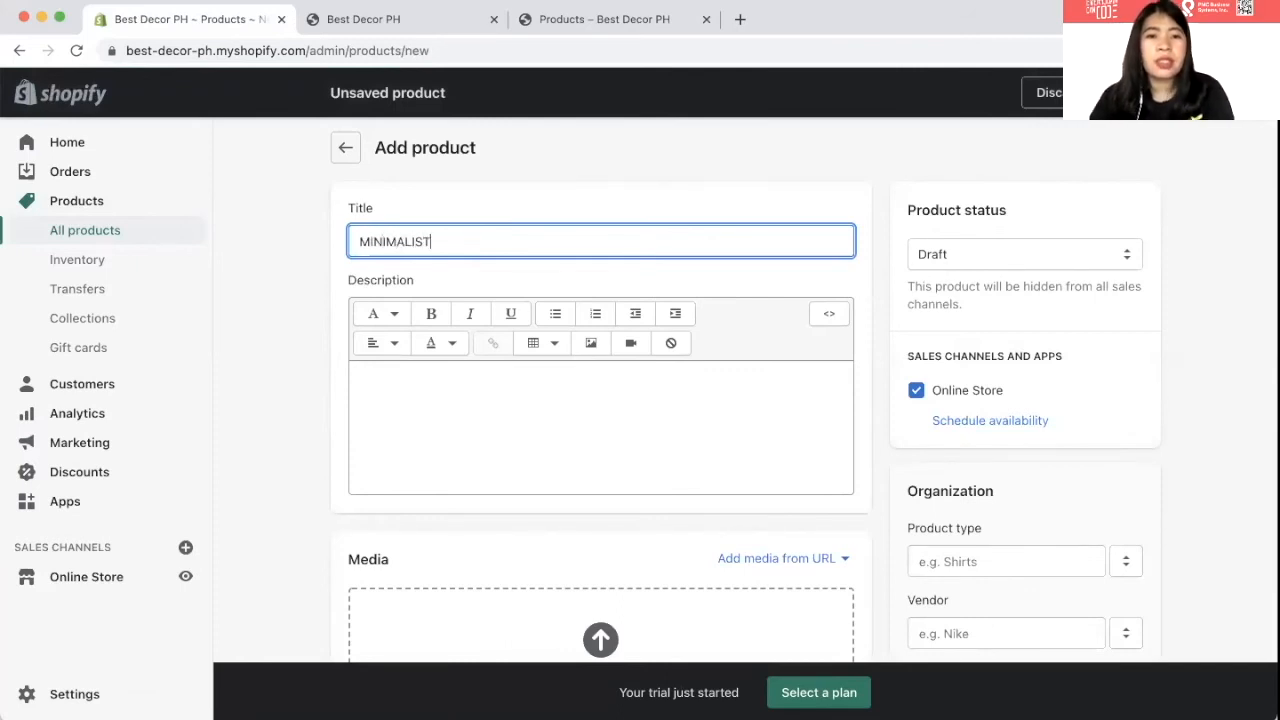
{"action": "type", "text": " DINING"}
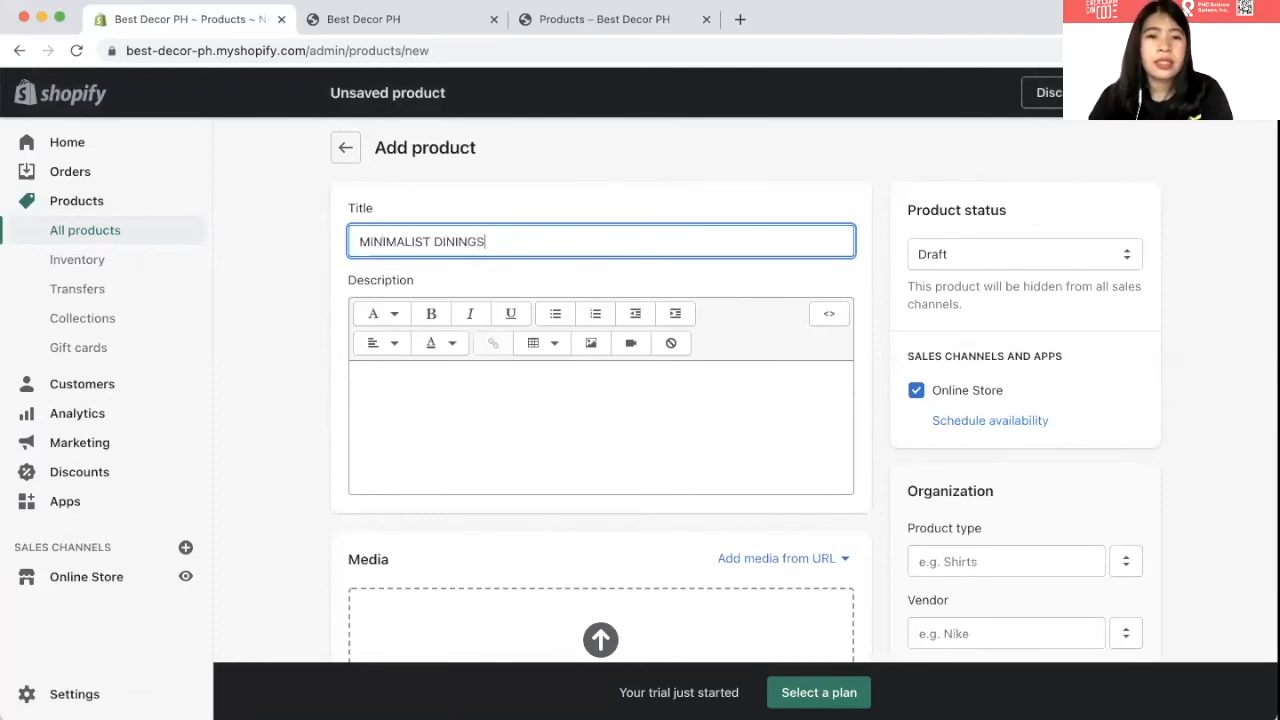
{"action": "type", "text": " SET "}
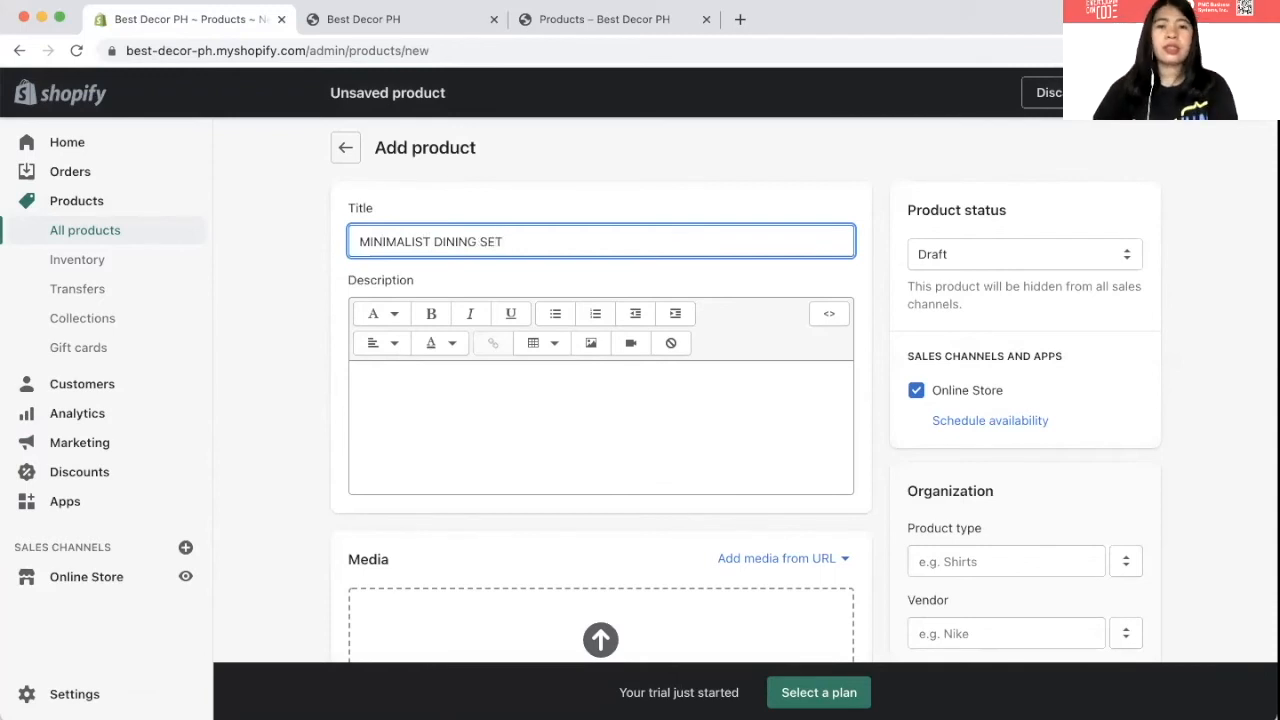
{"action": "type", "text": "- WHITE AN"}
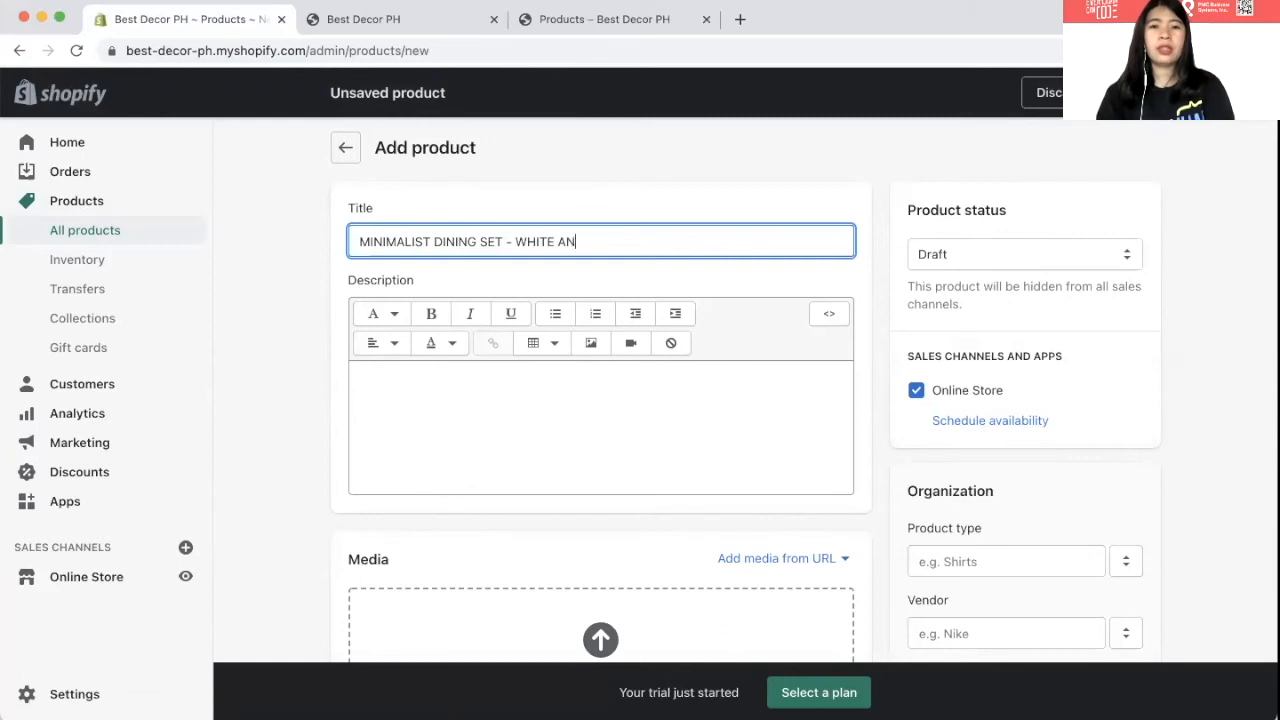
{"action": "type", "text": "D WOOD COMBI"}
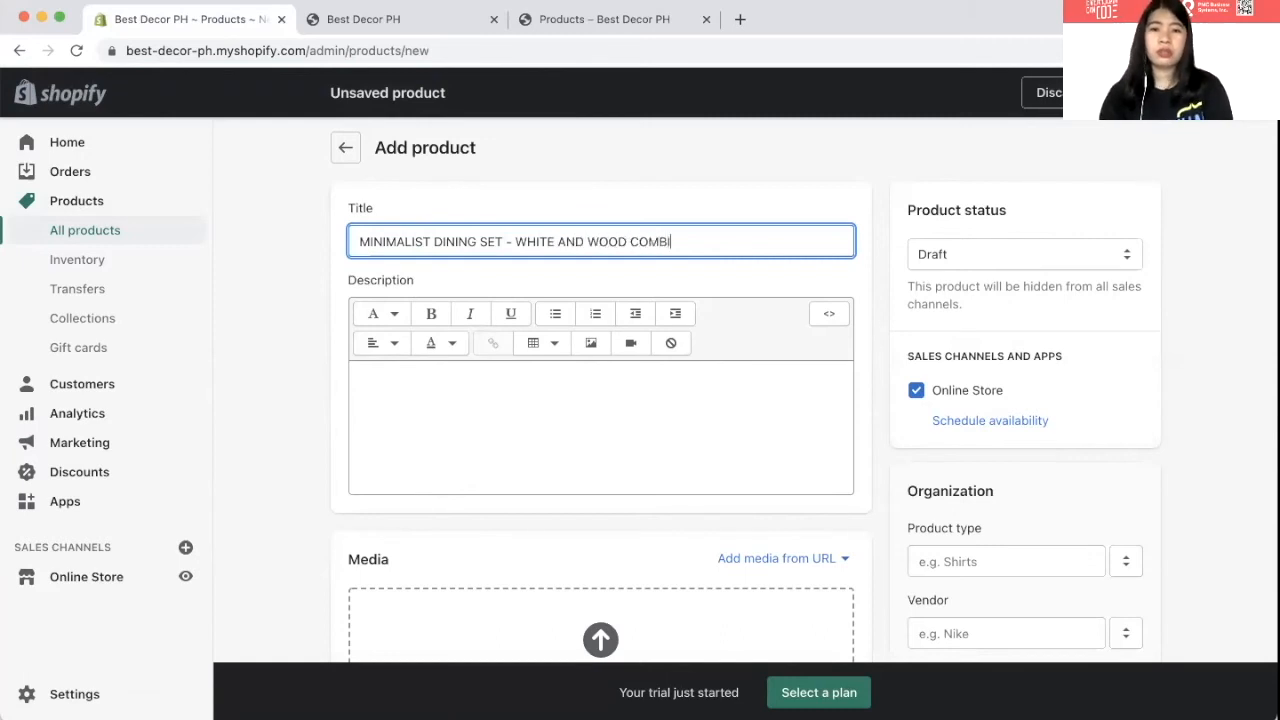
{"action": "type", "text": "NATION"}
{"action": "left_click", "coordinate": [470, 415]}
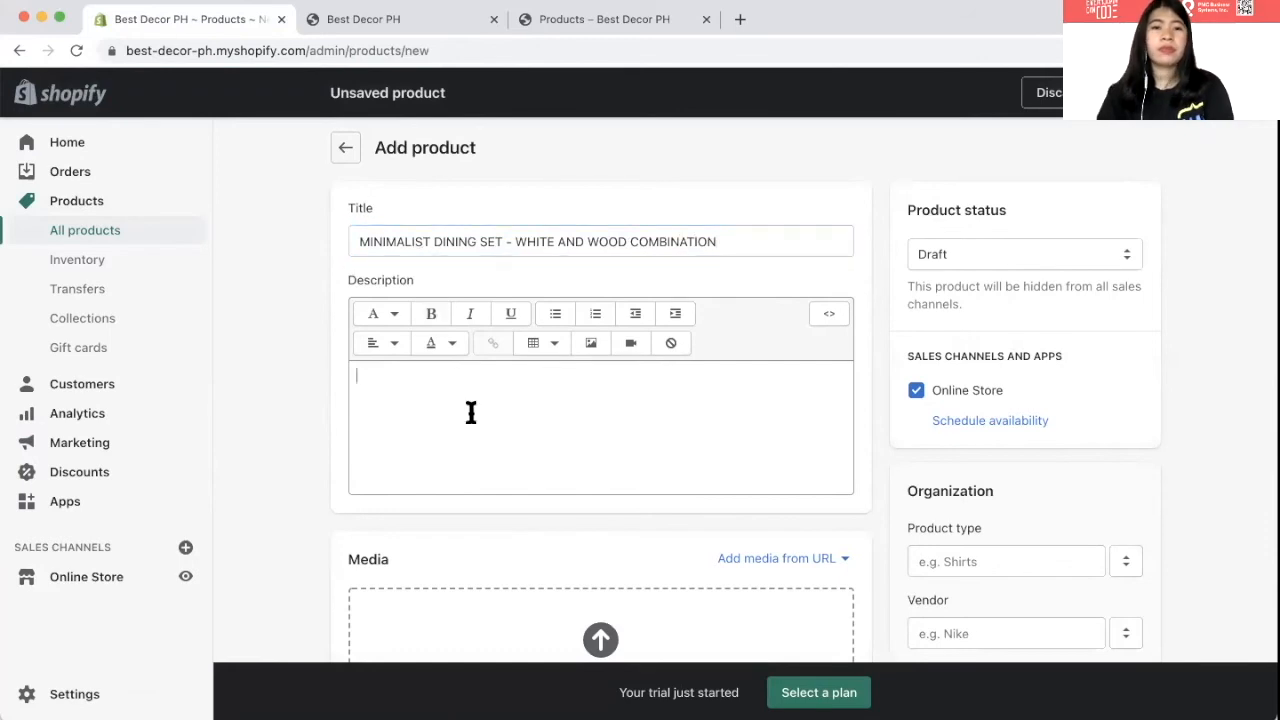
{"action": "type", "text": "1 square wood table"}
{"action": "key", "text": "Return"}
{"action": "type", "text": "6 white chairs"}
{"action": "scroll", "coordinate": [540, 480], "scroll_direction": "down", "scroll_amount": 2}
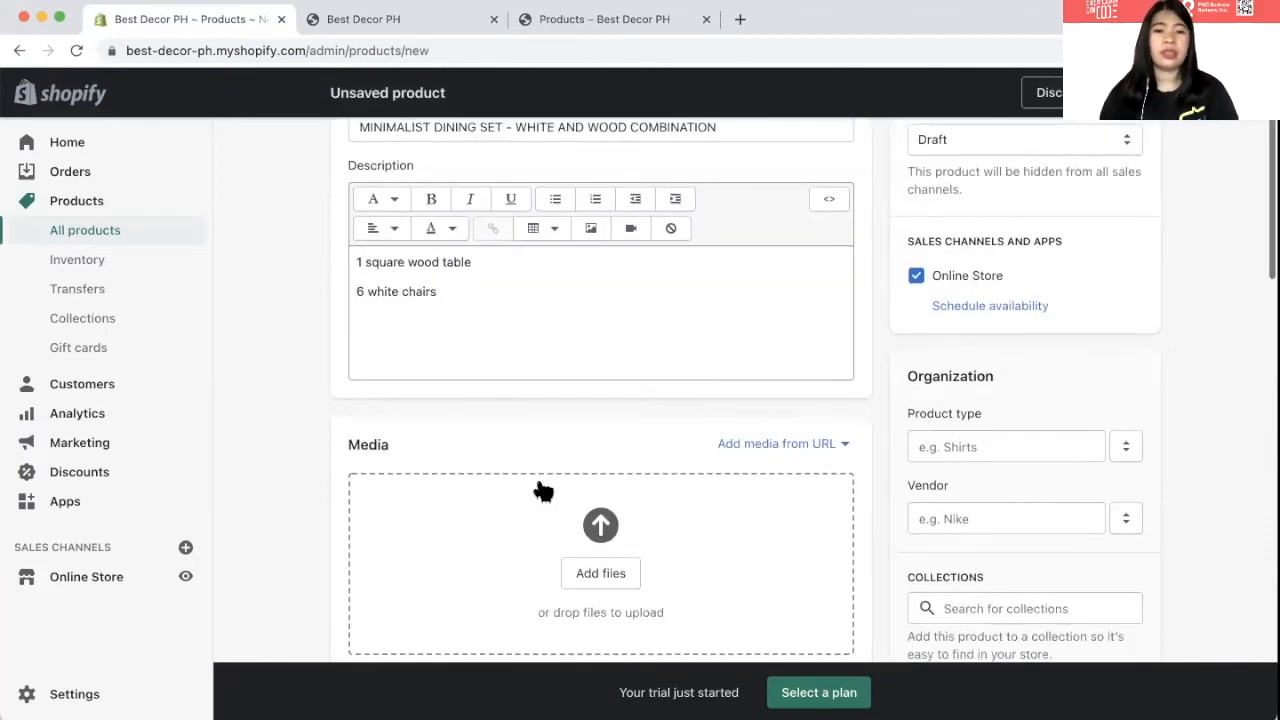
- Upload the product photos and delete the extra second photo, keeping one image
{"action": "left_click", "coordinate": [581, 556]}
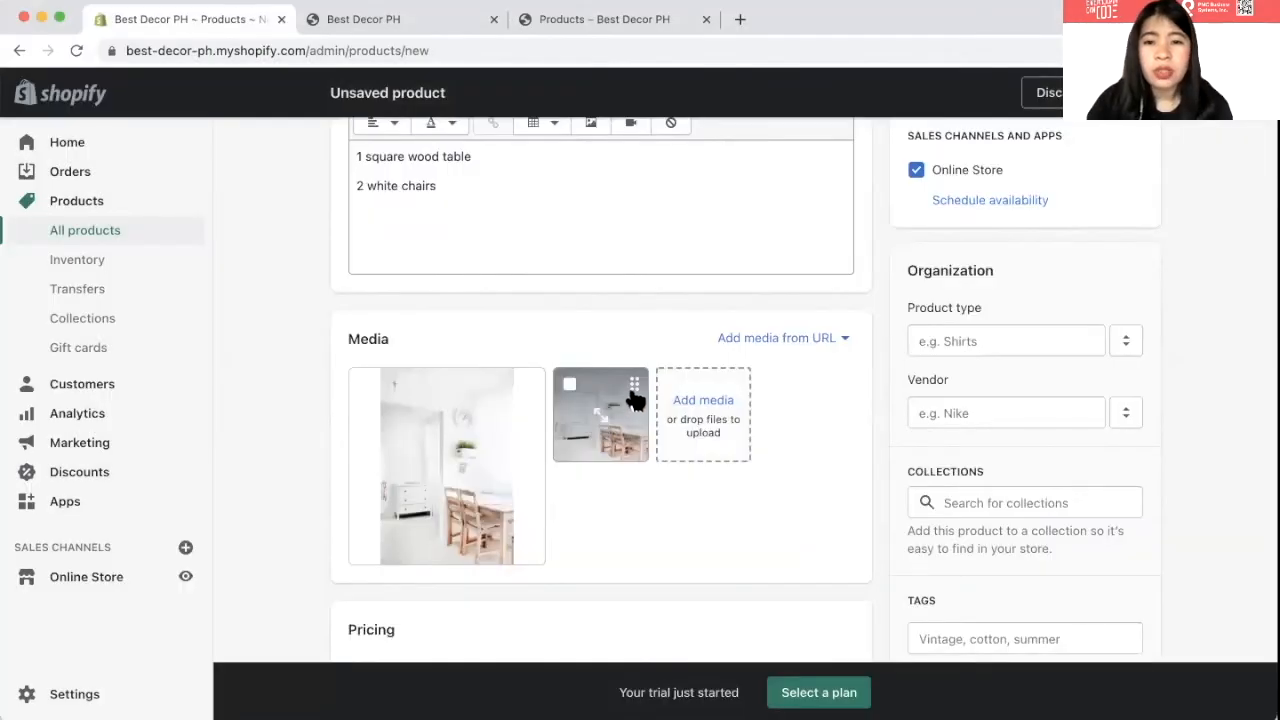
{"action": "left_click", "coordinate": [610, 420]}
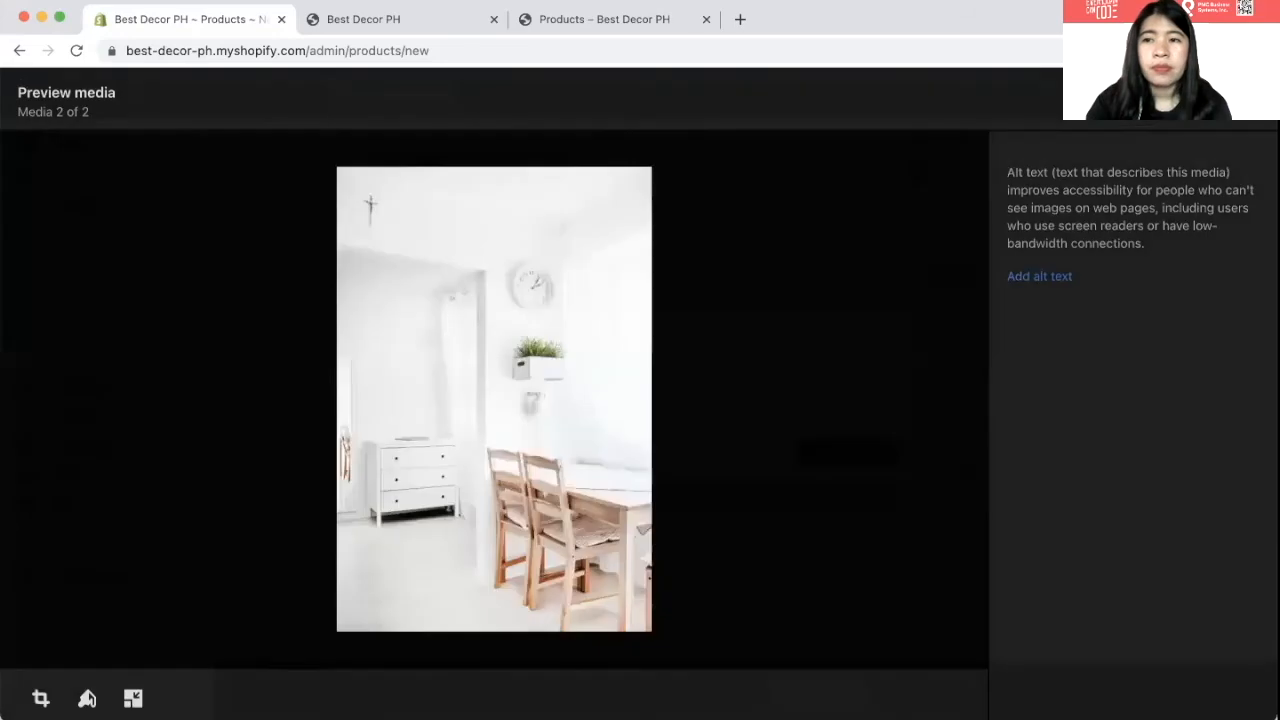
{"action": "left_click", "coordinate": [1182, 108]}
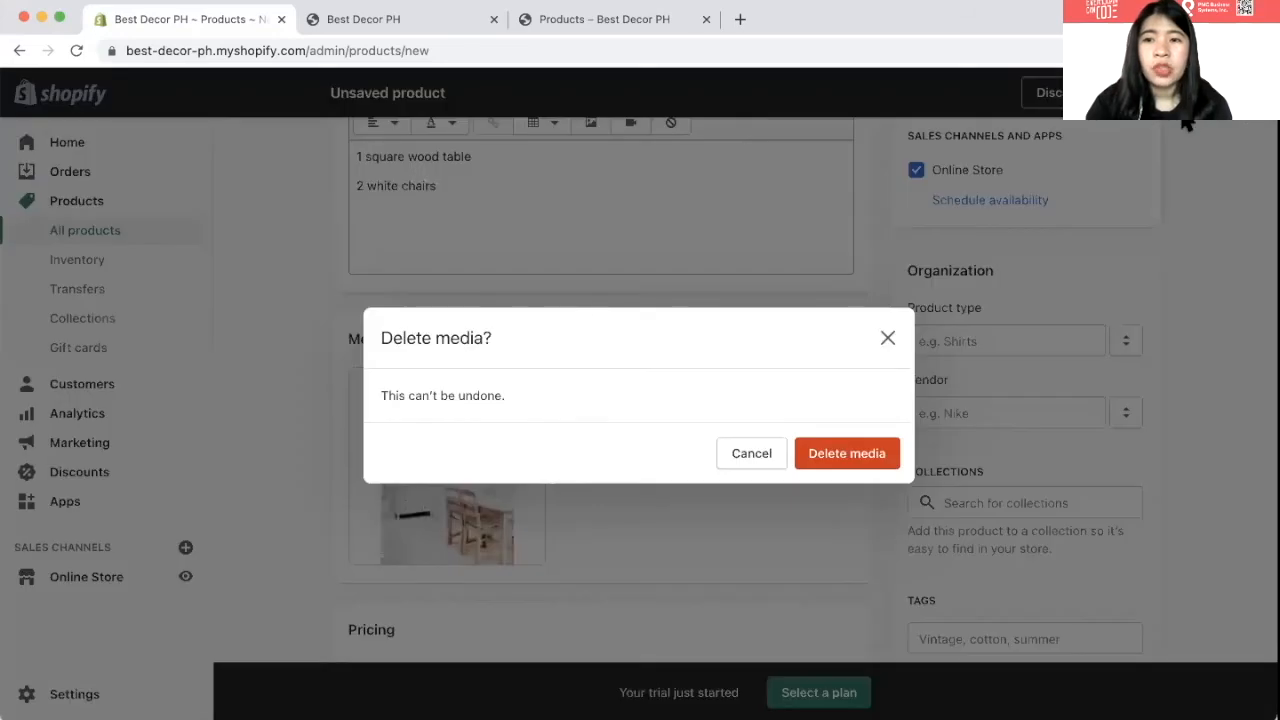
{"action": "left_click", "coordinate": [888, 337]}
{"action": "key", "text": "Escape"}
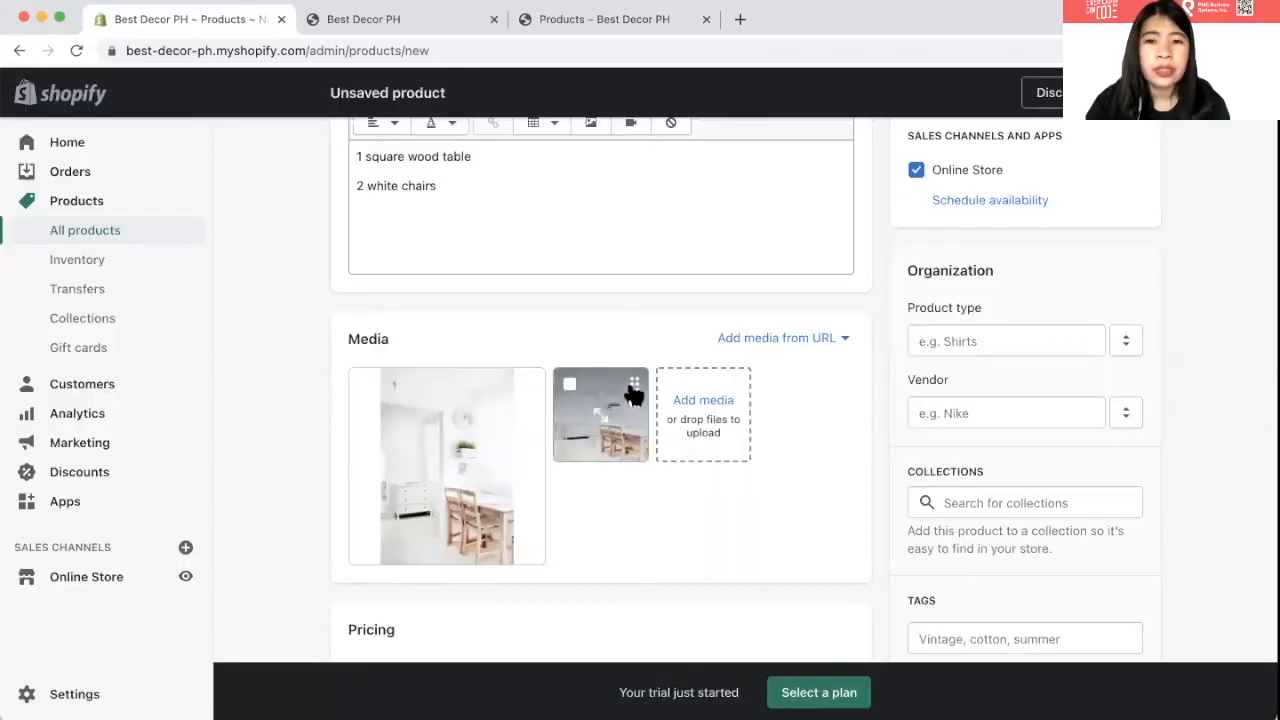
{"action": "left_click", "coordinate": [568, 386]}
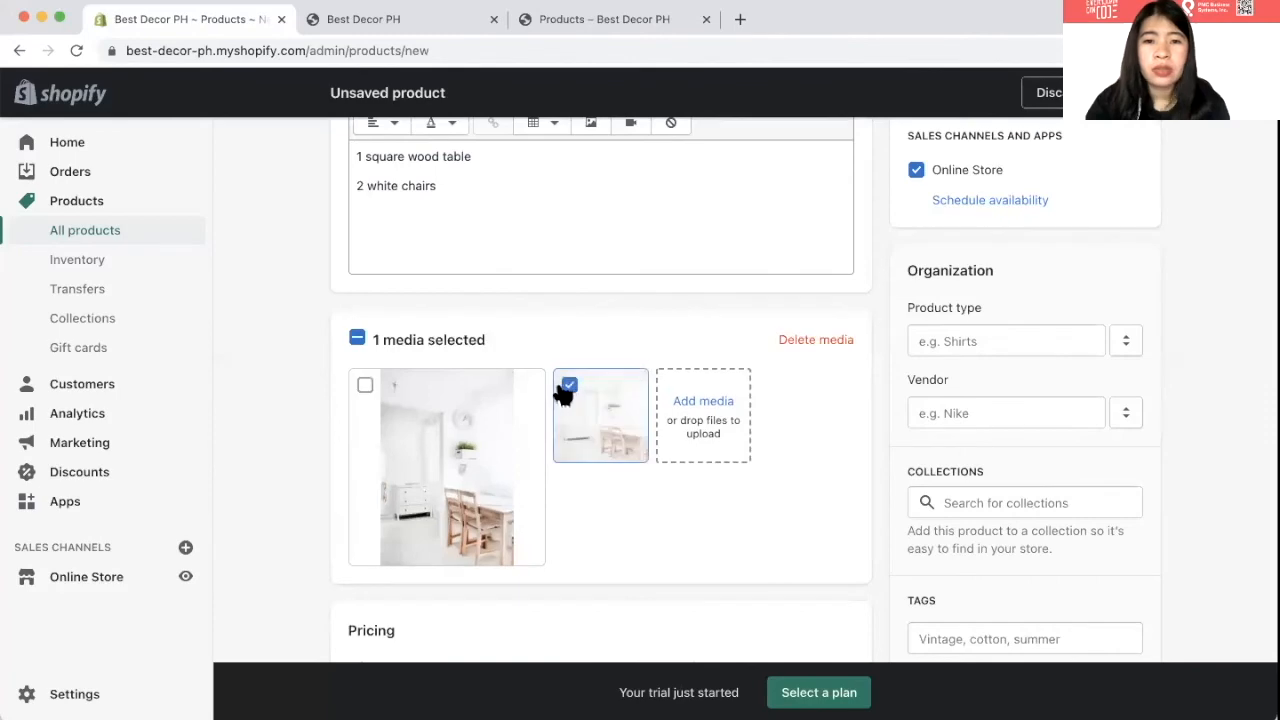
{"action": "left_click", "coordinate": [814, 341]}
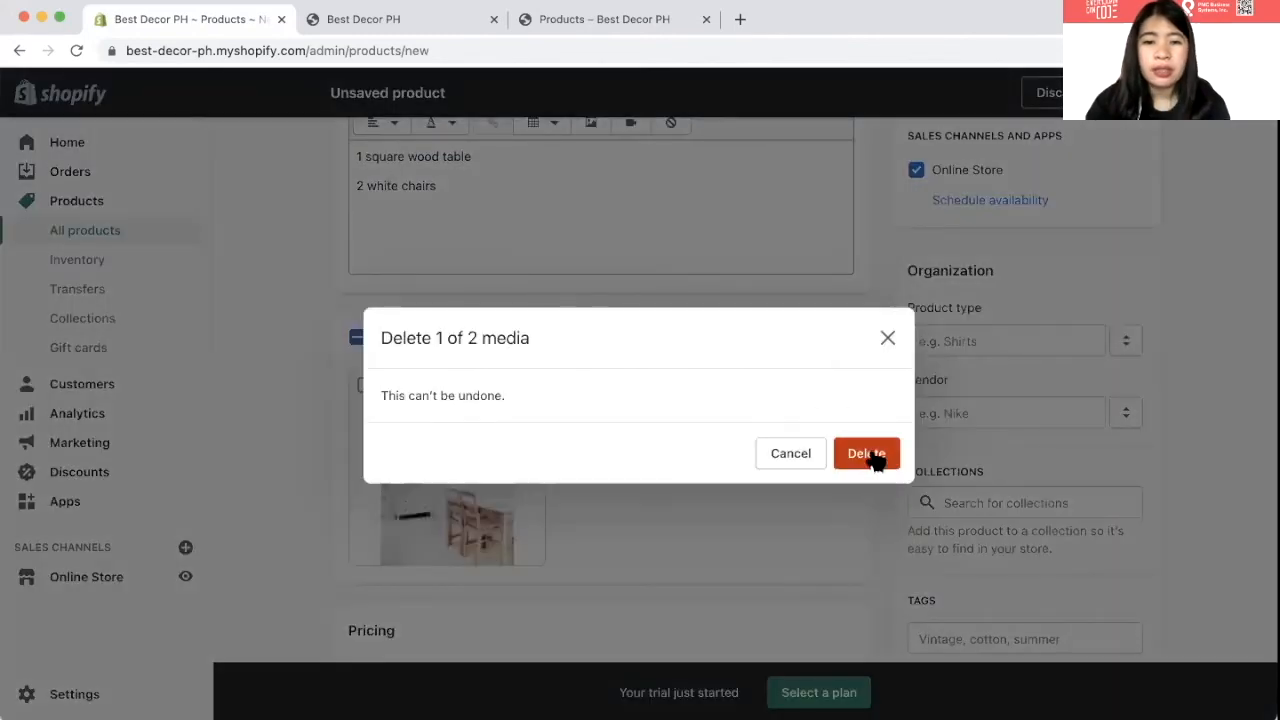
{"action": "left_click", "coordinate": [868, 453]}
- Set the product price to 3000
{"action": "scroll", "coordinate": [728, 500], "scroll_direction": "down", "scroll_amount": 3}
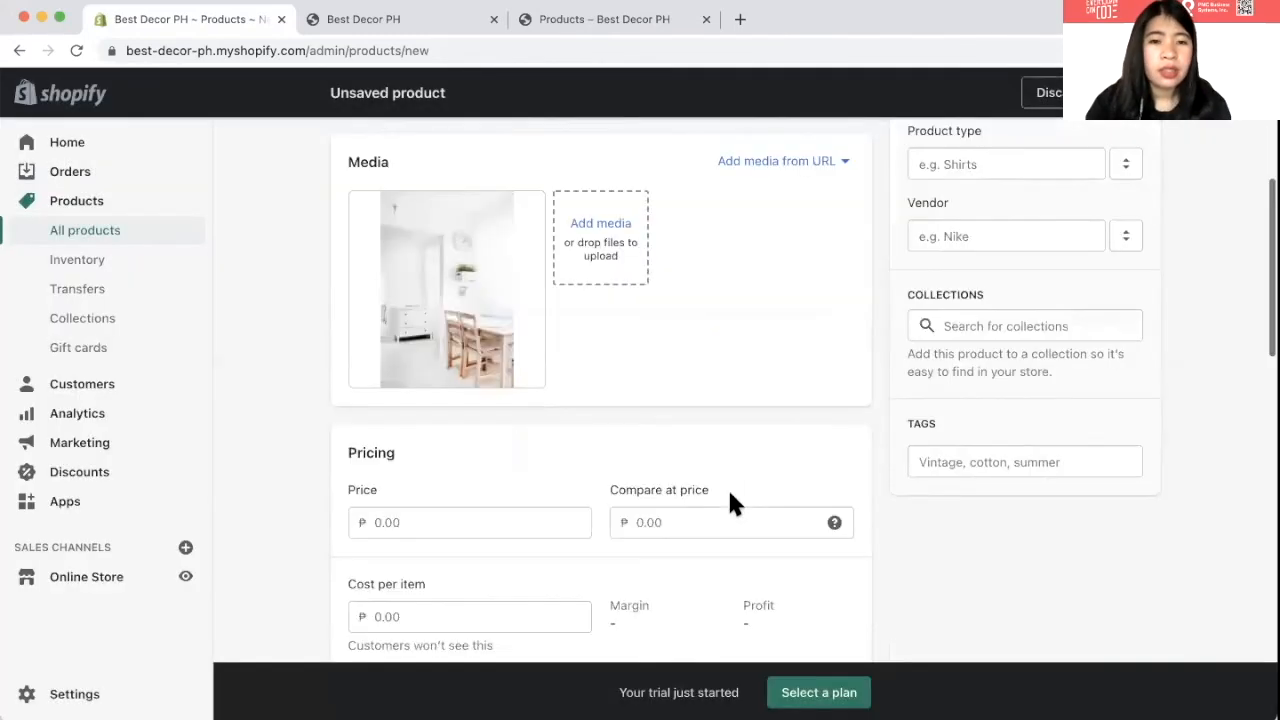
{"action": "left_click", "coordinate": [423, 514]}
{"action": "type", "text": "1"}
{"action": "key", "text": "BackSpace"}
{"action": "type", "text": "3000"}
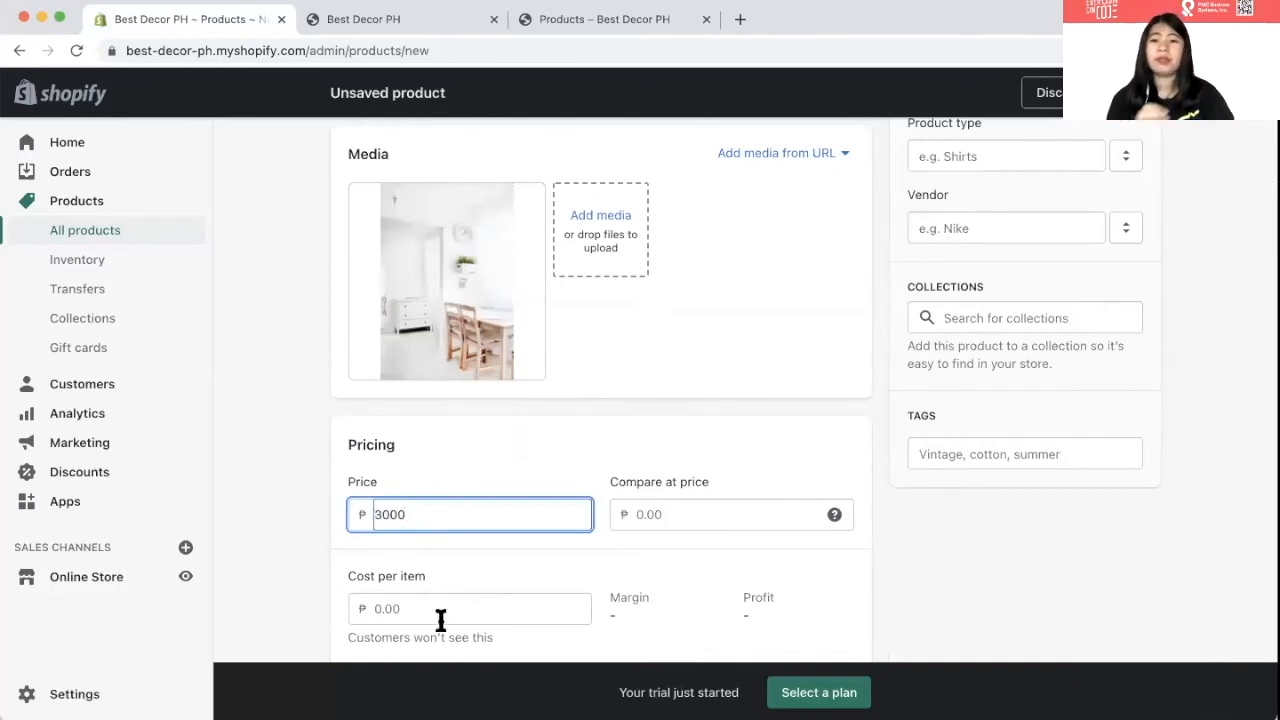
- Set the shipping weight to 10 kg and stock quantity to 10, then save the product
{"action": "scroll", "coordinate": [410, 600], "scroll_direction": "down", "scroll_amount": 10}
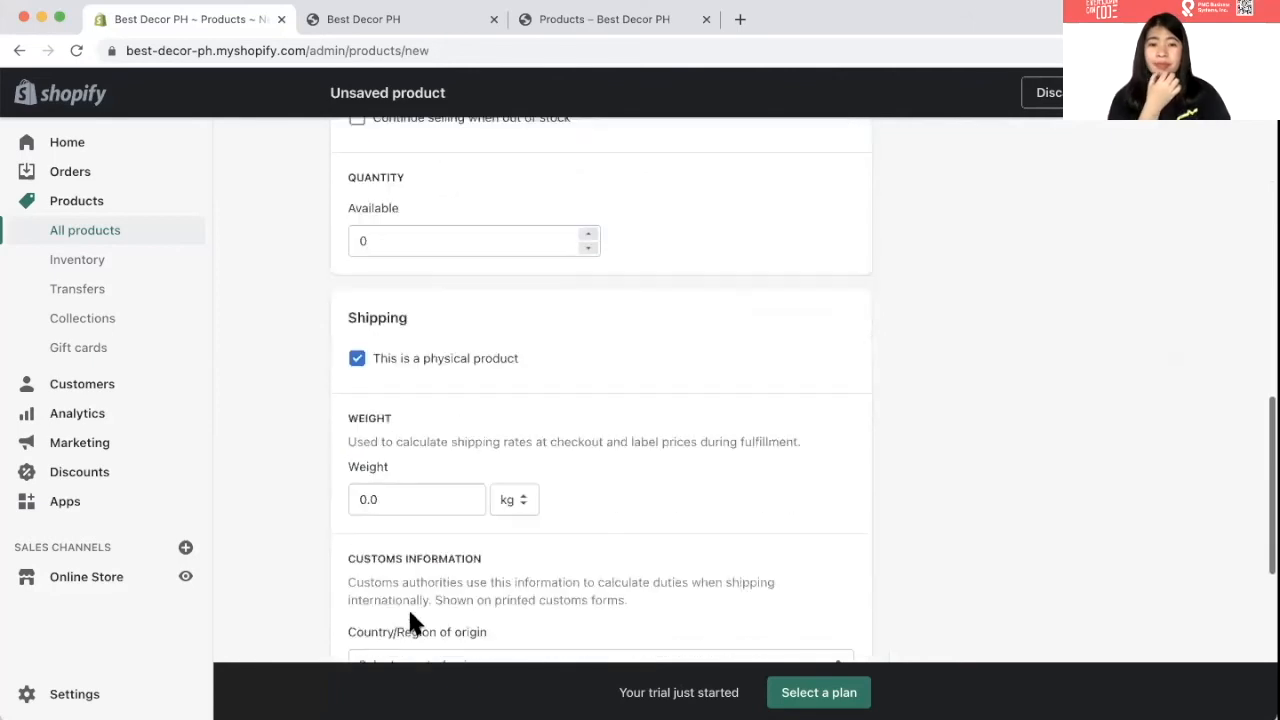
{"action": "left_click", "coordinate": [385, 508]}
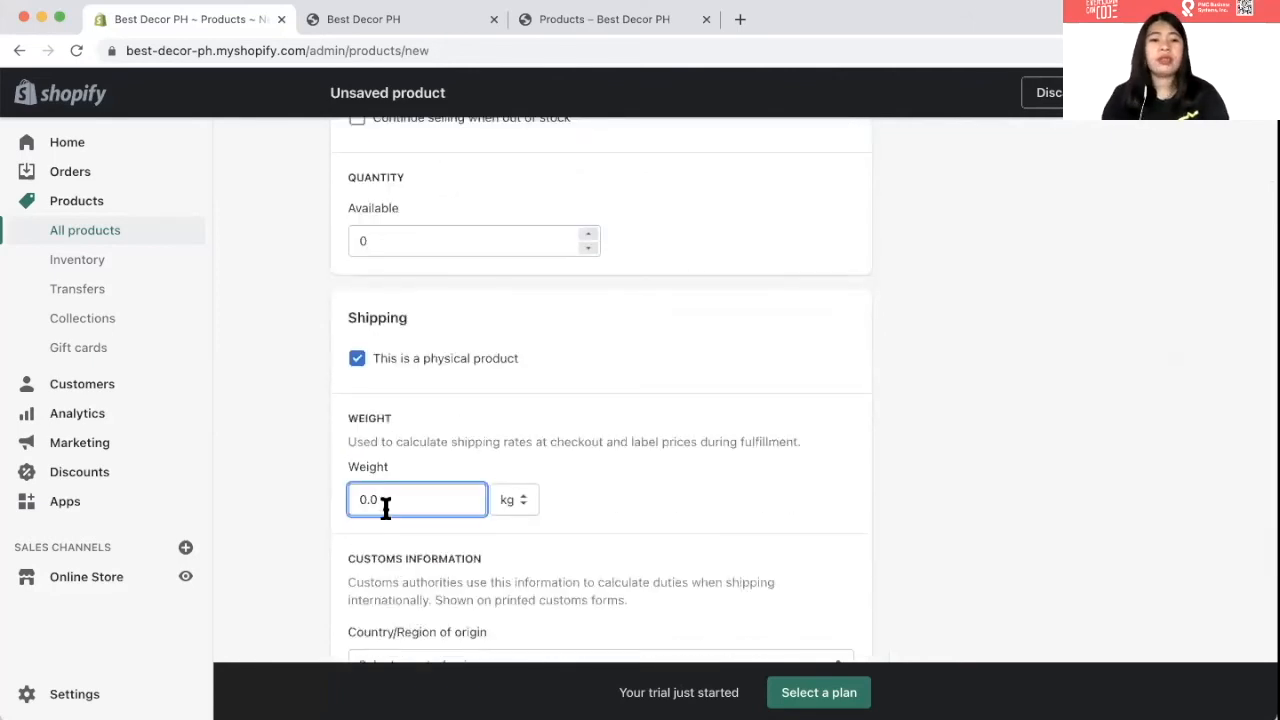
{"action": "type", "text": "10"}
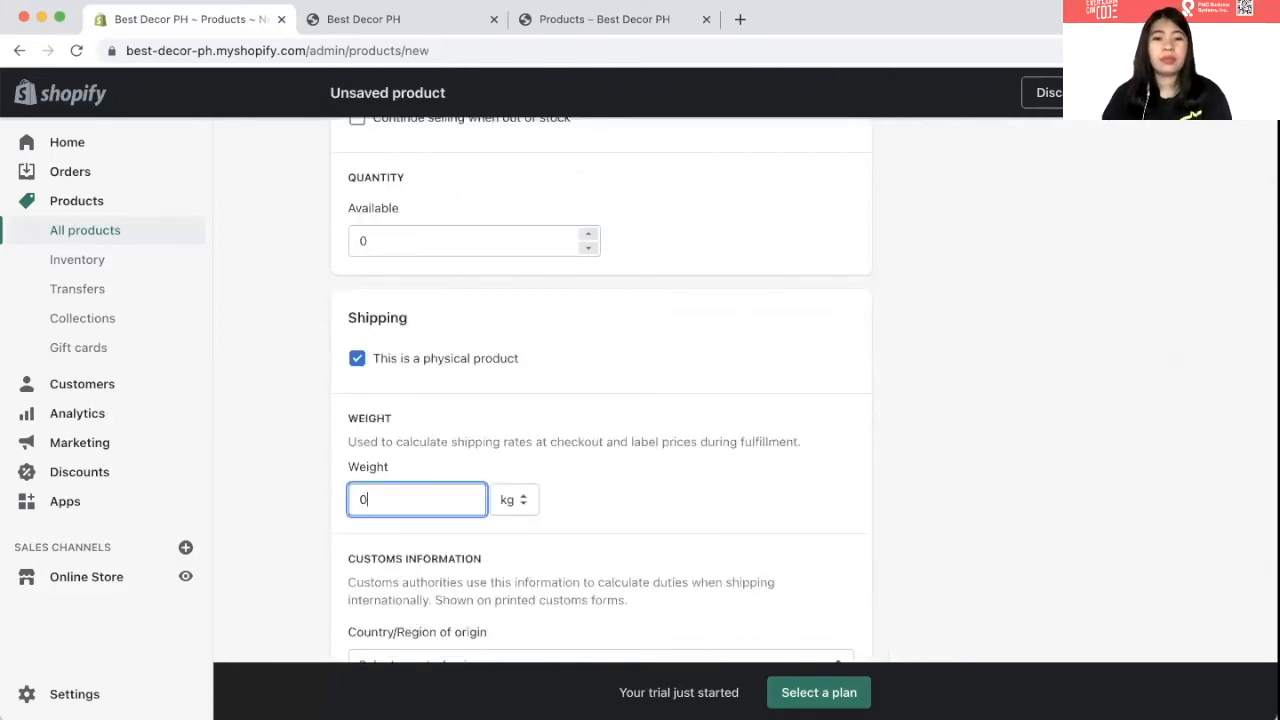
{"action": "type", "text": "0"}
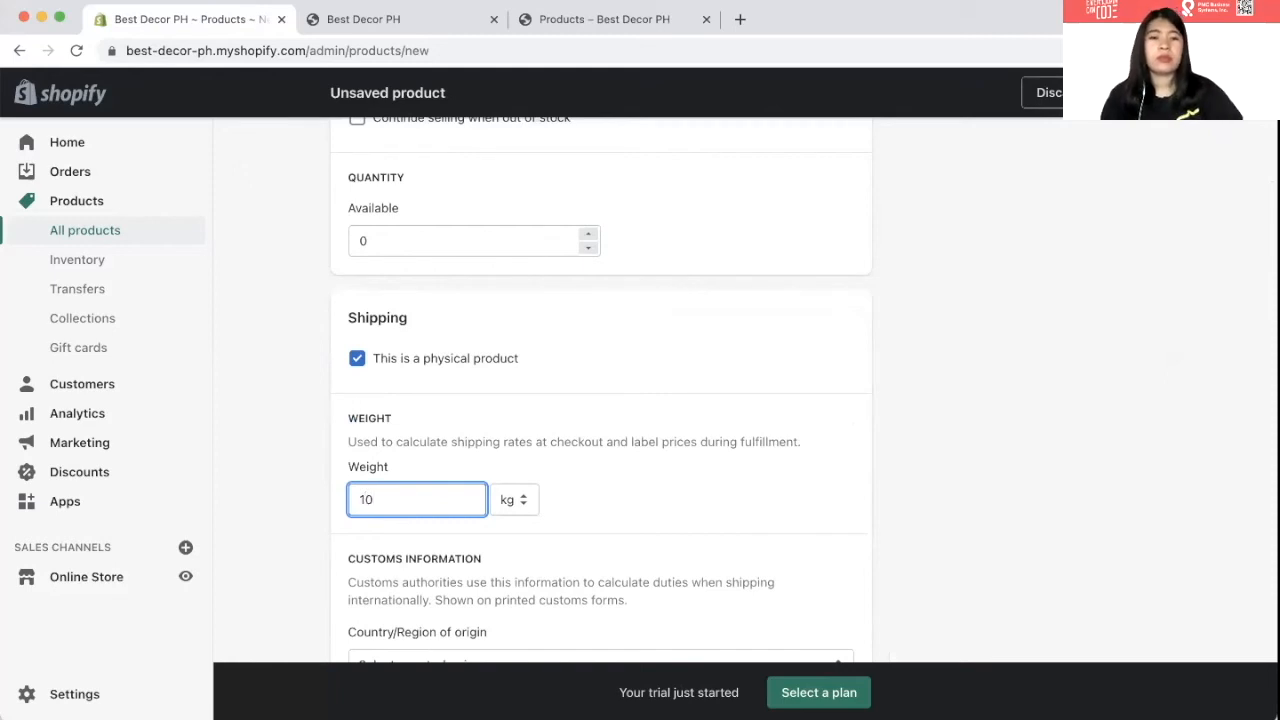
{"action": "scroll", "coordinate": [414, 340], "scroll_direction": "up", "scroll_amount": 2}
{"action": "left_click", "coordinate": [416, 336]}
{"action": "left_click", "coordinate": [411, 318]}
{"action": "type", "text": "10"}
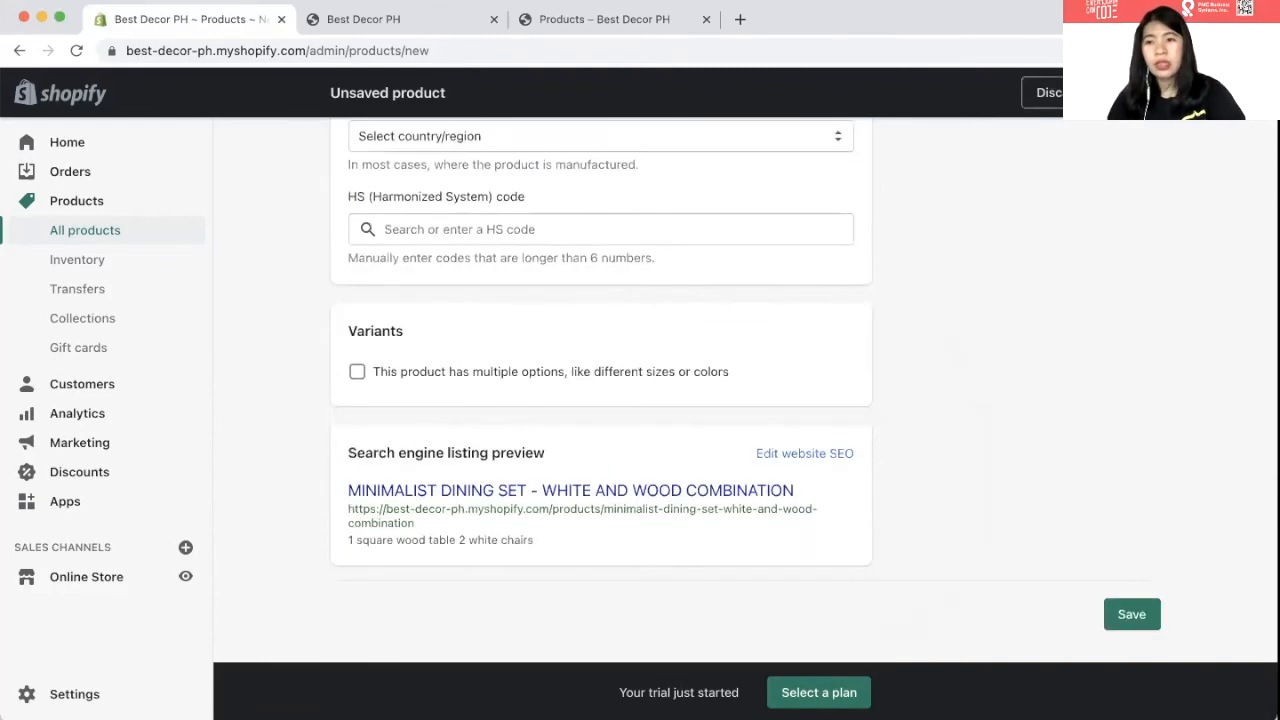
{"action": "left_click", "coordinate": [1132, 614]}
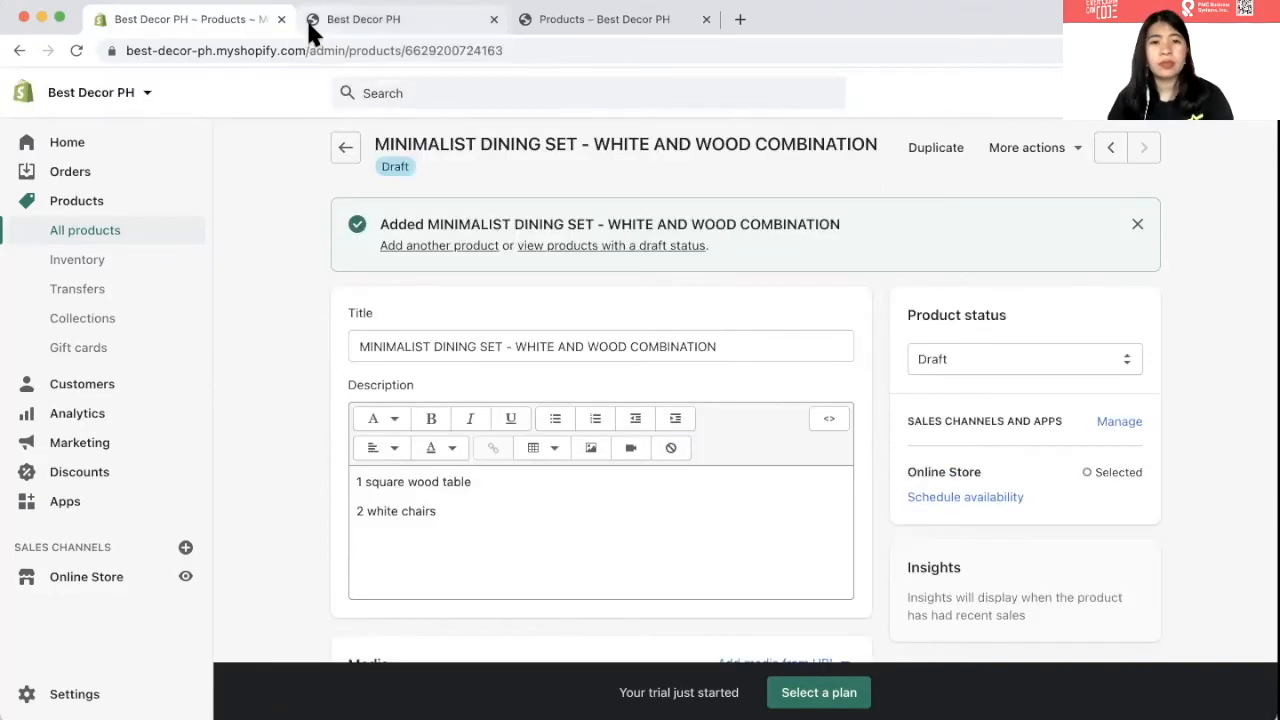
- Check the storefront catalog, then set the dining set product's status to Active and save
{"action": "left_click", "coordinate": [306, 17]}
{"action": "left_click", "coordinate": [655, 165]}
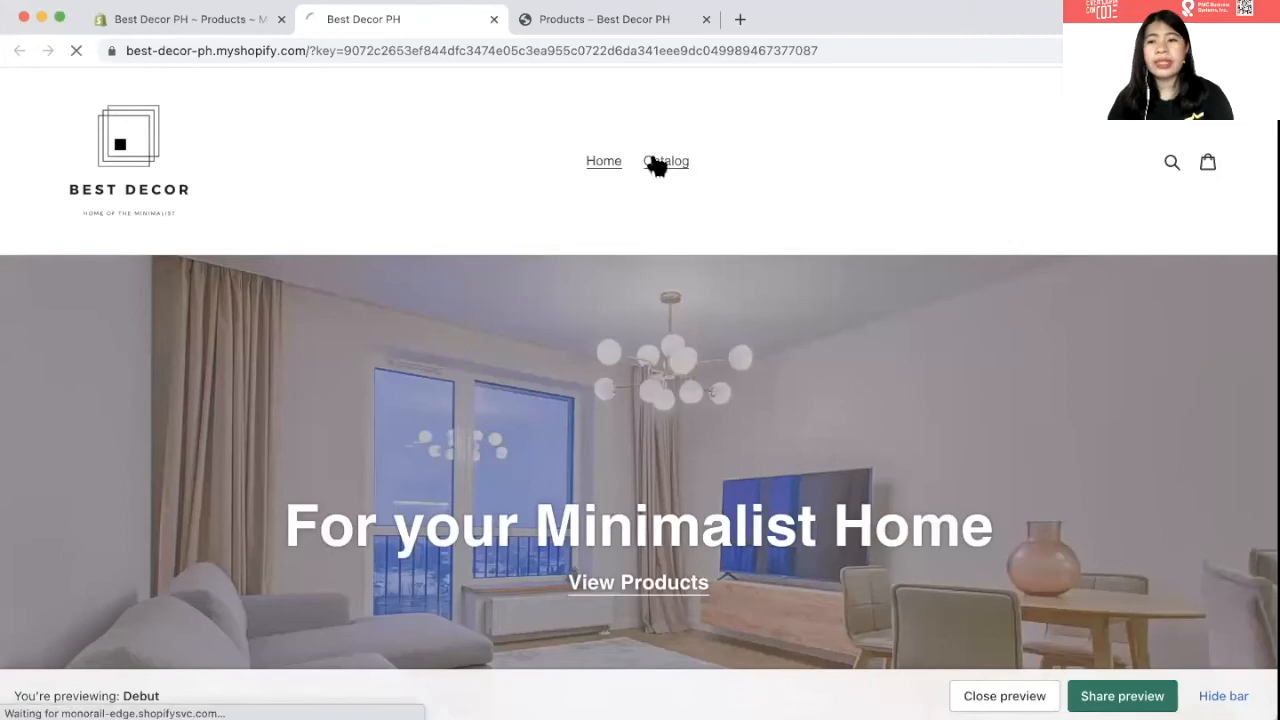
{"action": "scroll", "coordinate": [397, 332], "scroll_direction": "down", "scroll_amount": 3}
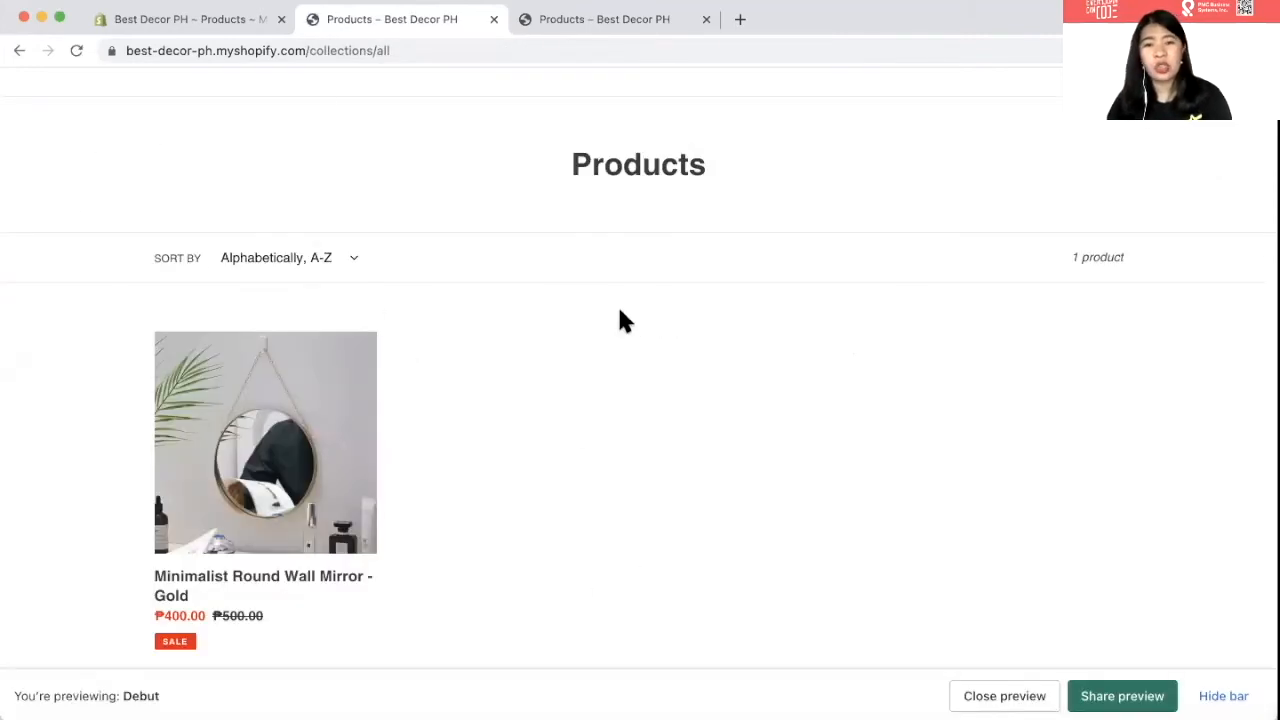
{"action": "left_click", "coordinate": [185, 22]}
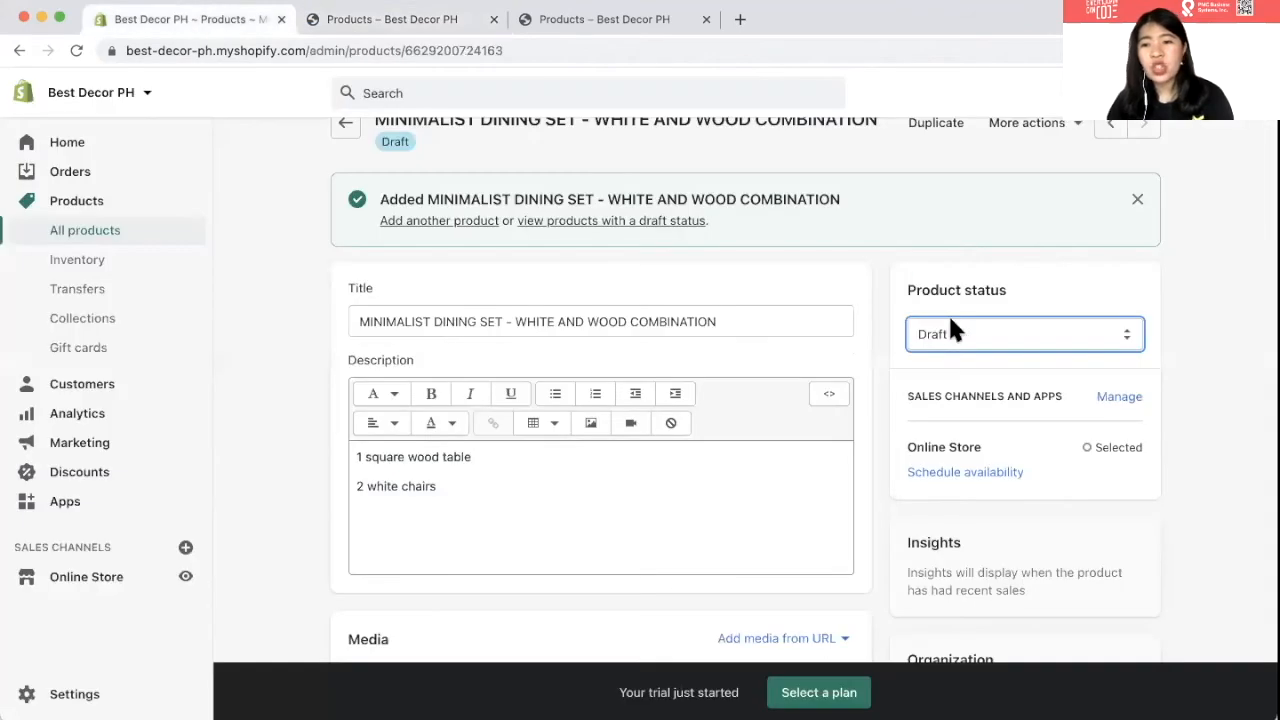
{"action": "left_click", "coordinate": [997, 340]}
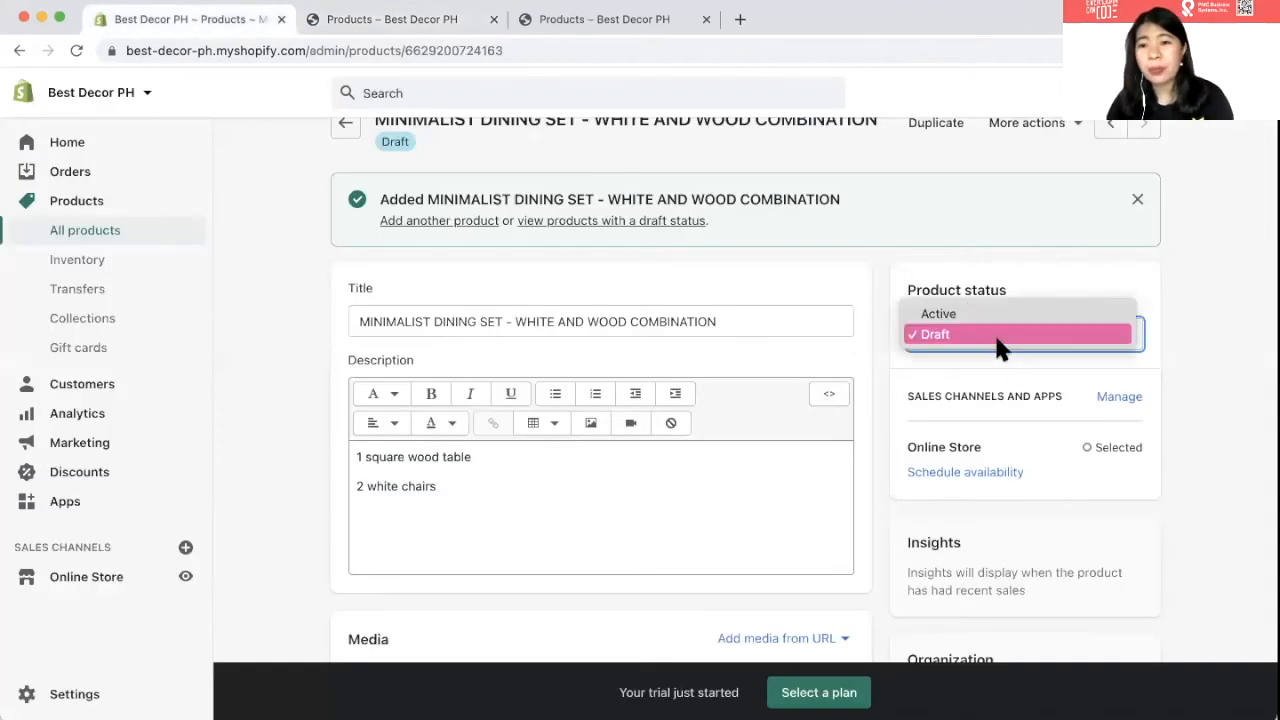
{"action": "left_click", "coordinate": [983, 316]}
{"action": "left_click", "coordinate": [1130, 93]}
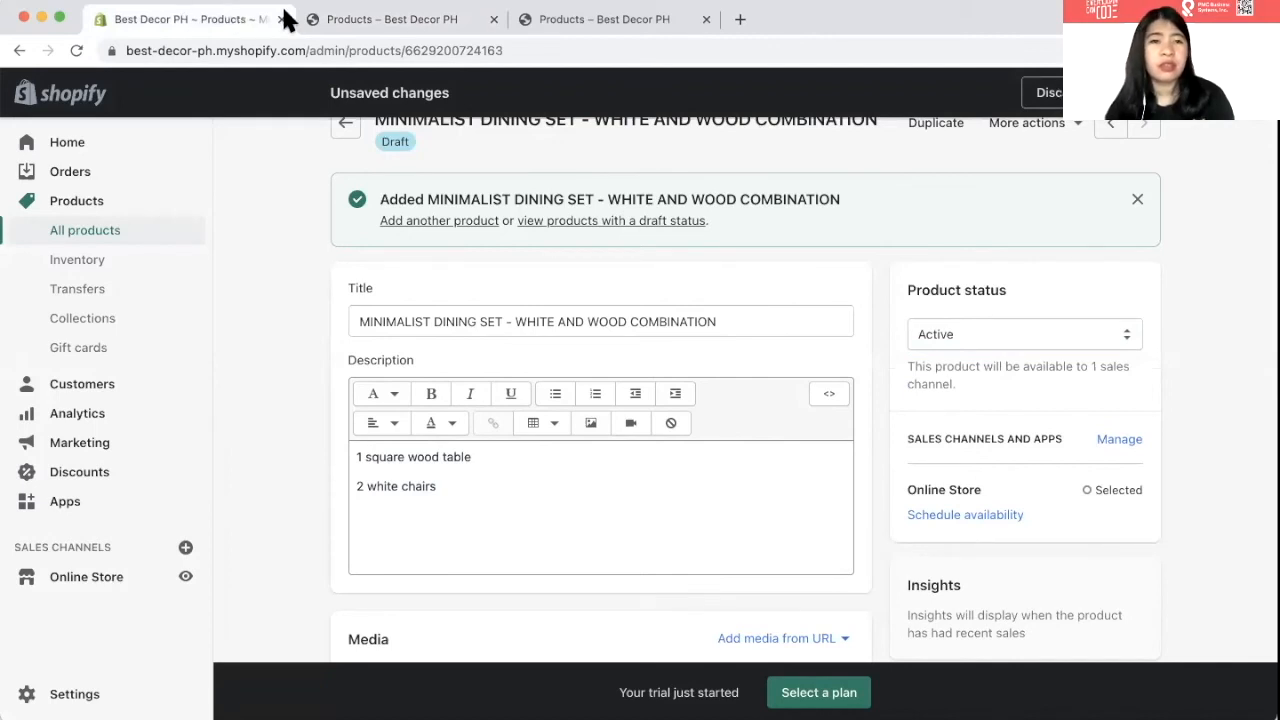
- Reload the storefront and open the Minimalist Dining Set product page listed at ₱3,000.00
{"action": "left_click", "coordinate": [351, 10]}
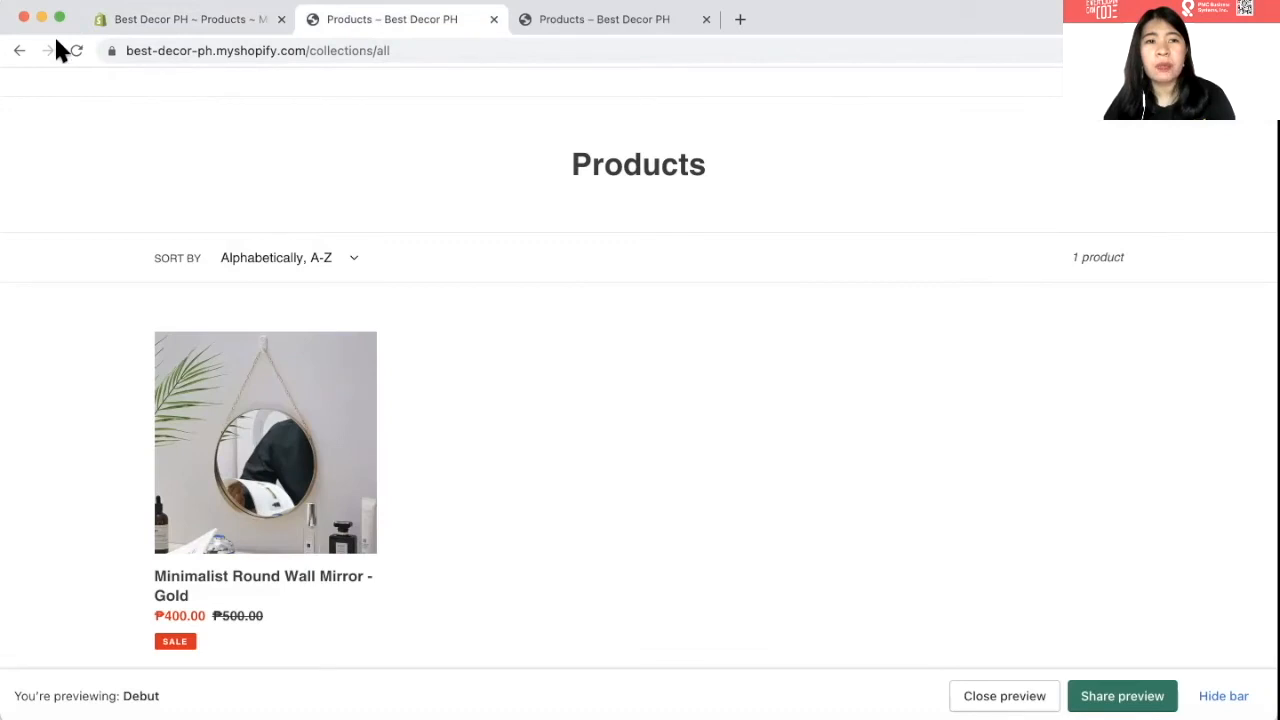
{"action": "left_click", "coordinate": [72, 52]}
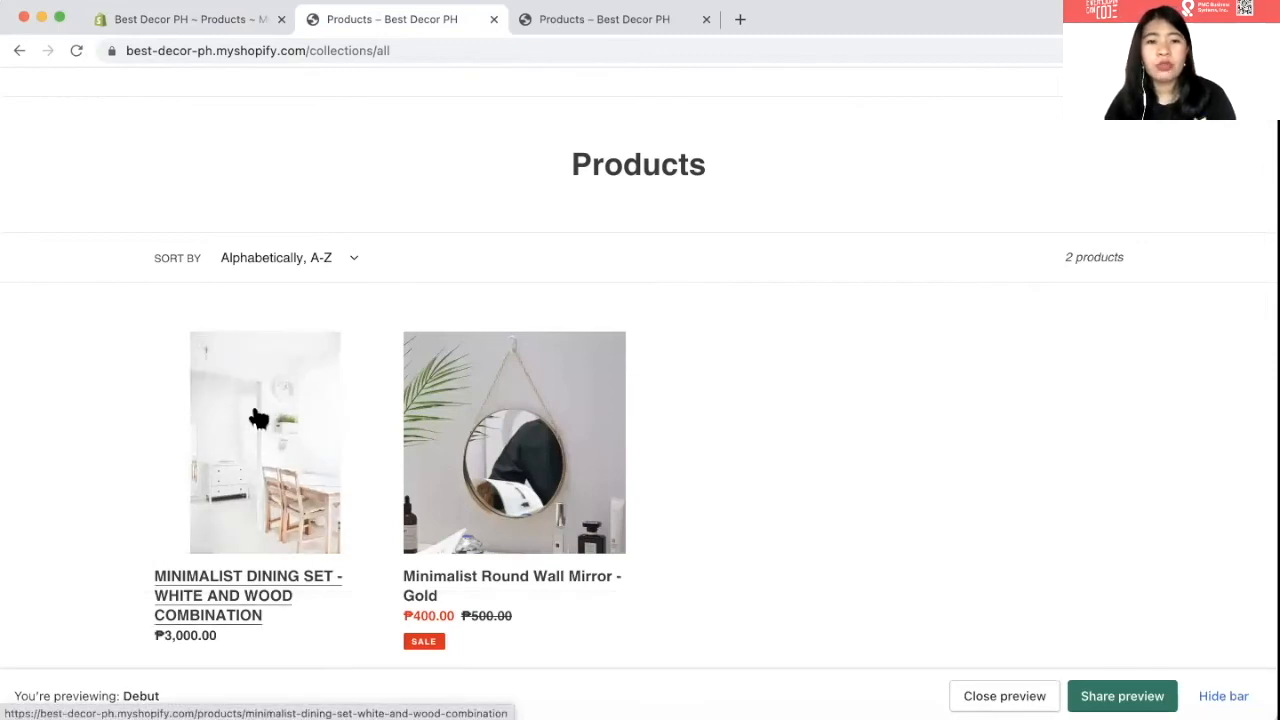
{"action": "left_click", "coordinate": [258, 418]}
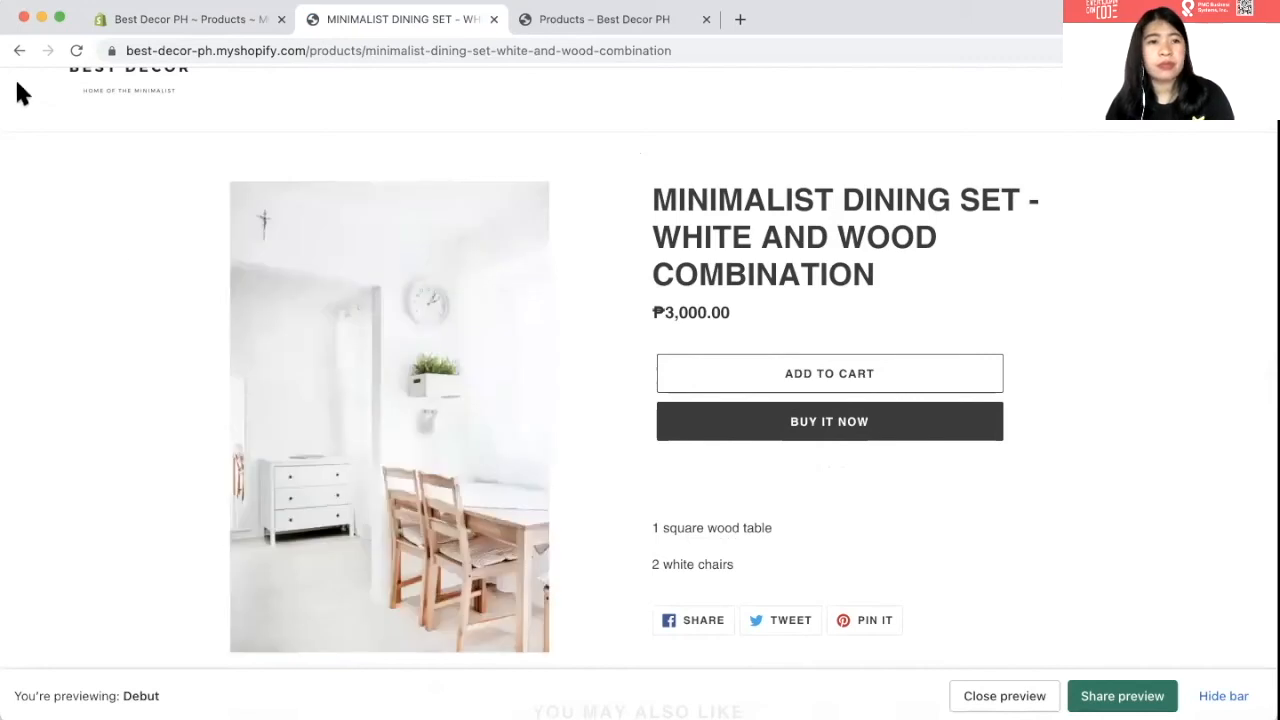
{"action": "scroll", "coordinate": [22, 93], "scroll_direction": "up", "scroll_amount": 1}
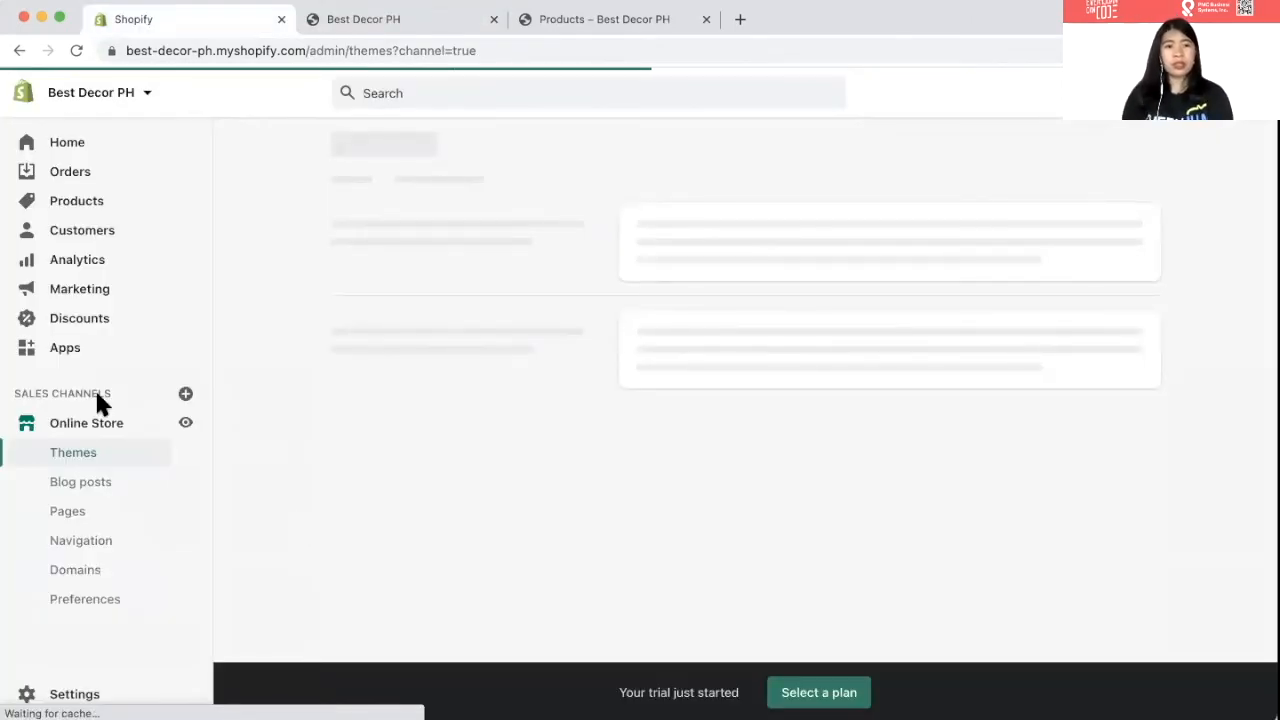
- From the Home dashboard's setup guide, run the Customize theme task so it is checked off
{"action": "left_click", "coordinate": [28, 146]}
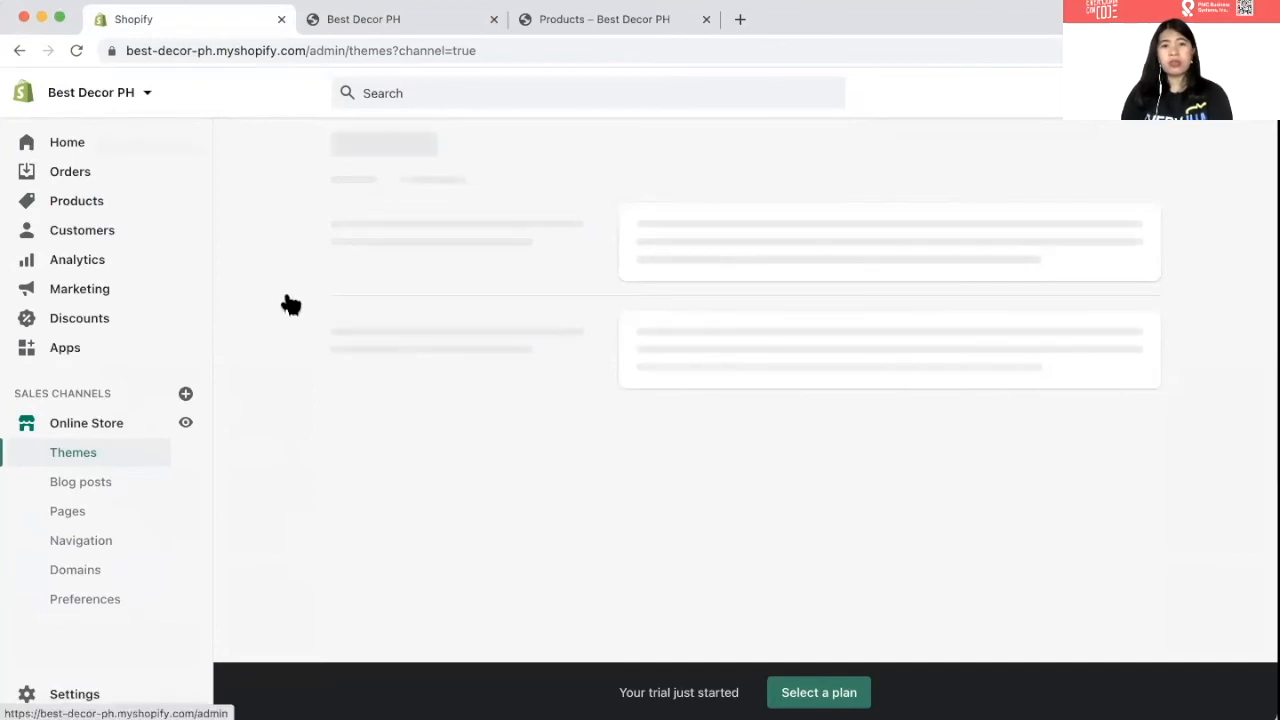
{"action": "scroll", "coordinate": [466, 372], "scroll_direction": "down", "scroll_amount": 1}
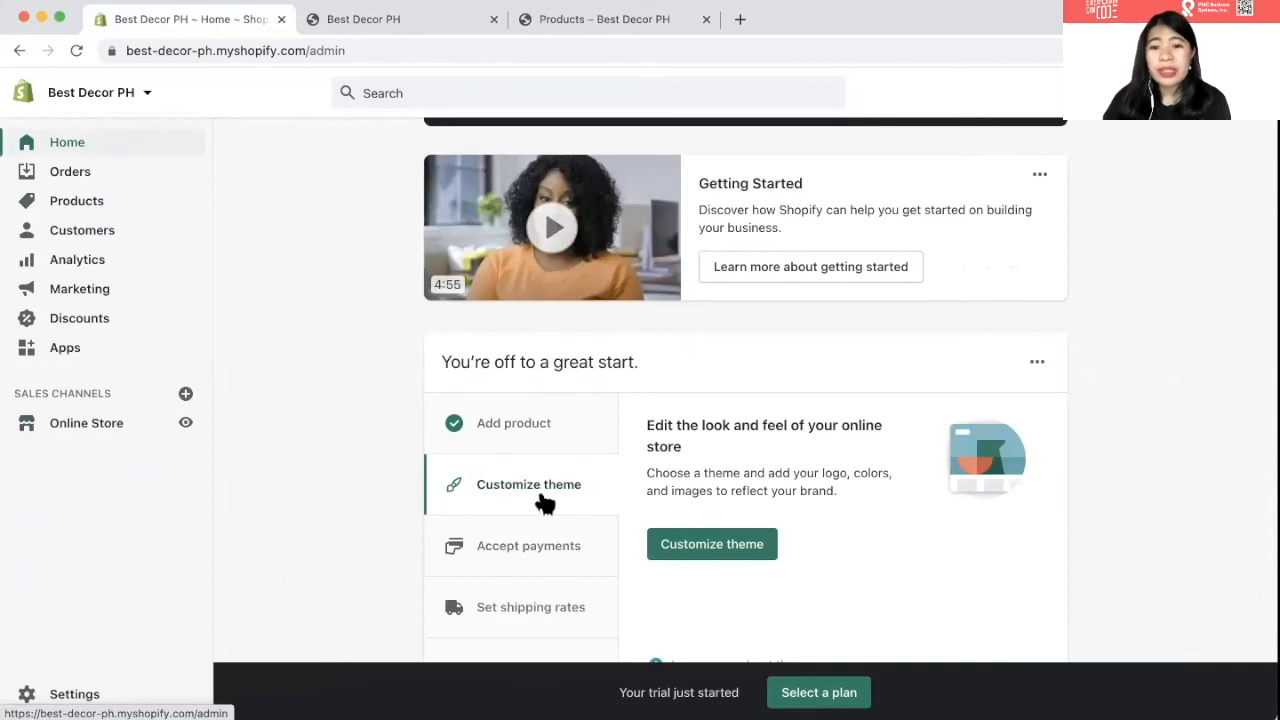
{"action": "scroll", "coordinate": [544, 503], "scroll_direction": "down", "scroll_amount": 1}
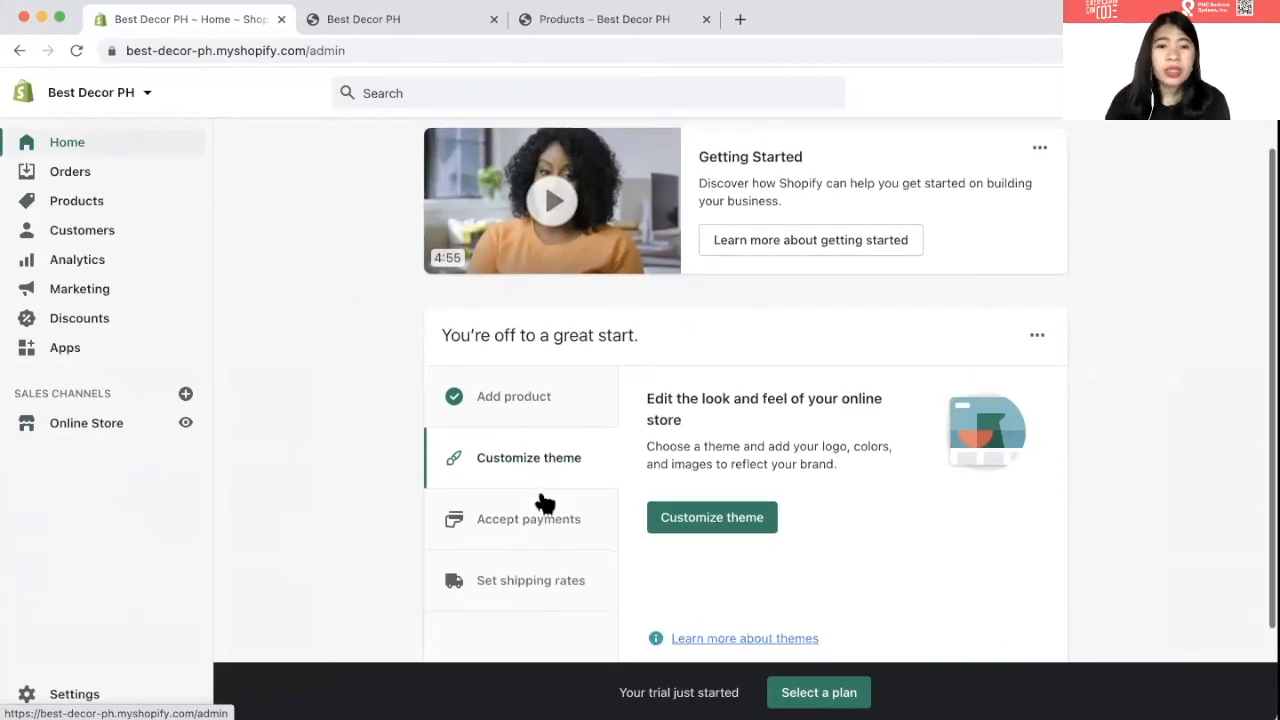
{"action": "left_click", "coordinate": [689, 520]}
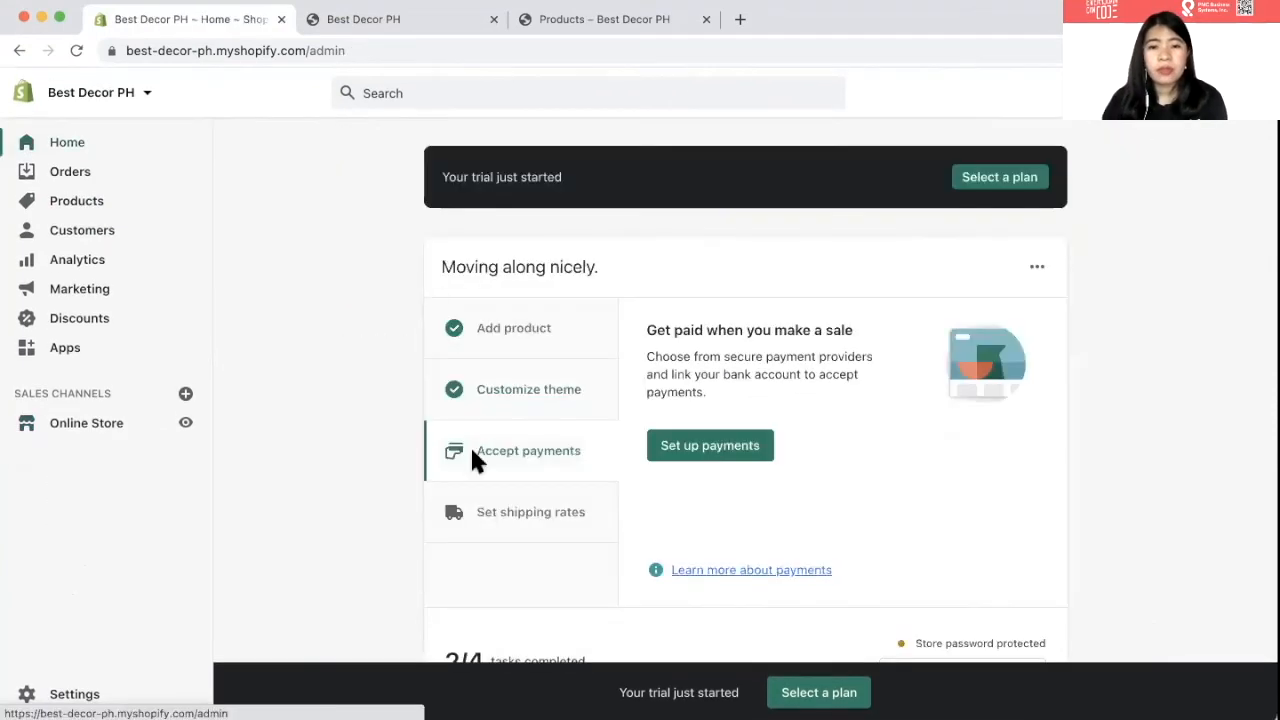
{"action": "scroll", "coordinate": [471, 450], "scroll_direction": "down", "scroll_amount": 1}
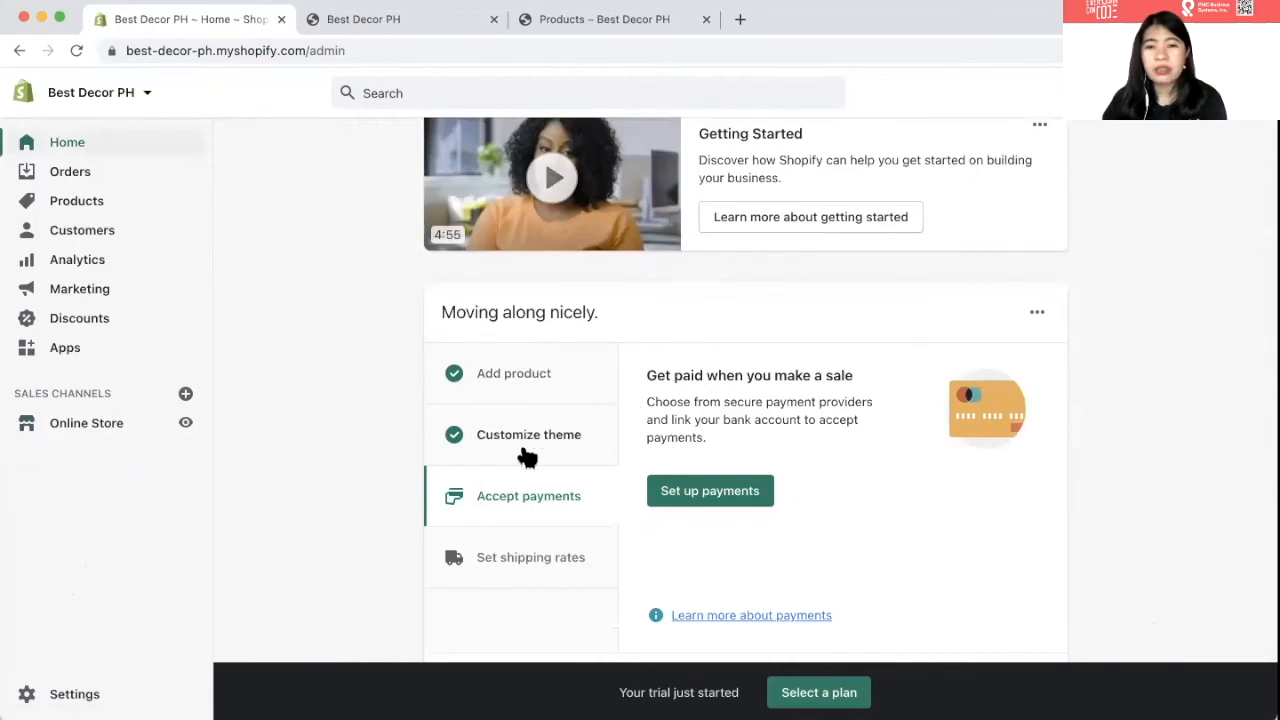
{"action": "scroll", "coordinate": [698, 498], "scroll_direction": "up", "scroll_amount": 1}
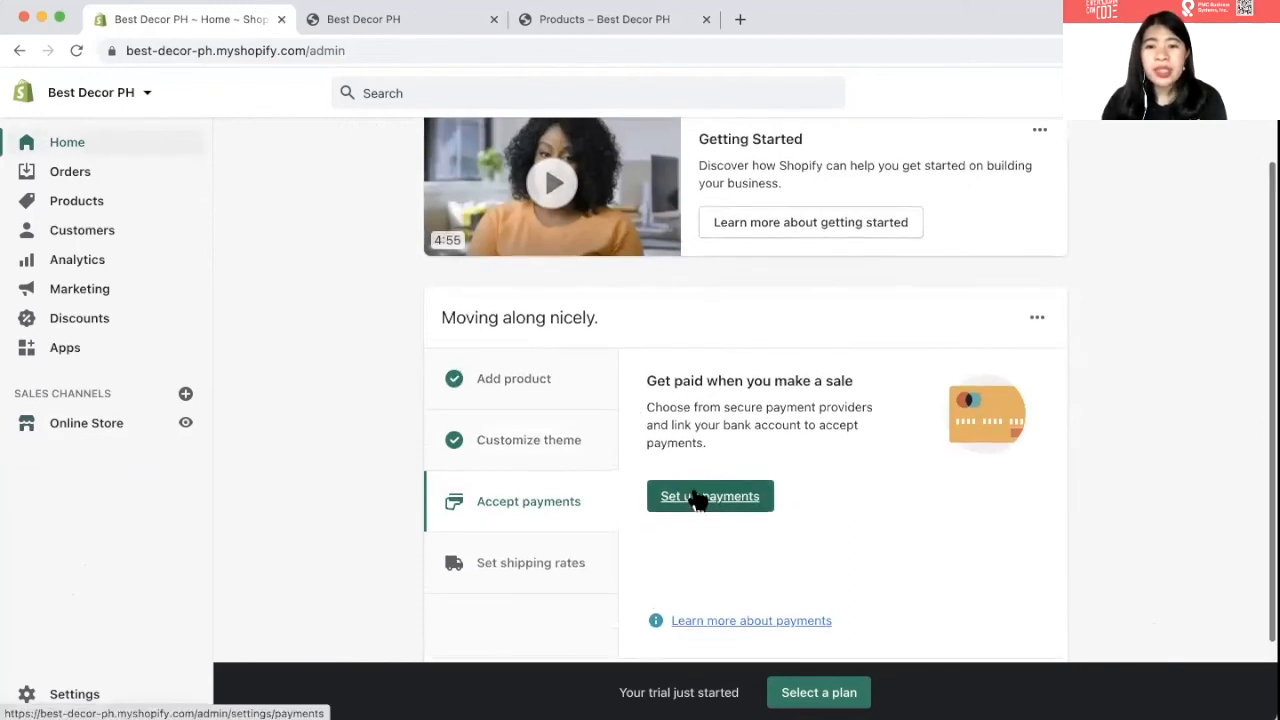
- Review the Payments settings page, including the manual payment methods list
{"action": "left_click", "coordinate": [716, 496]}
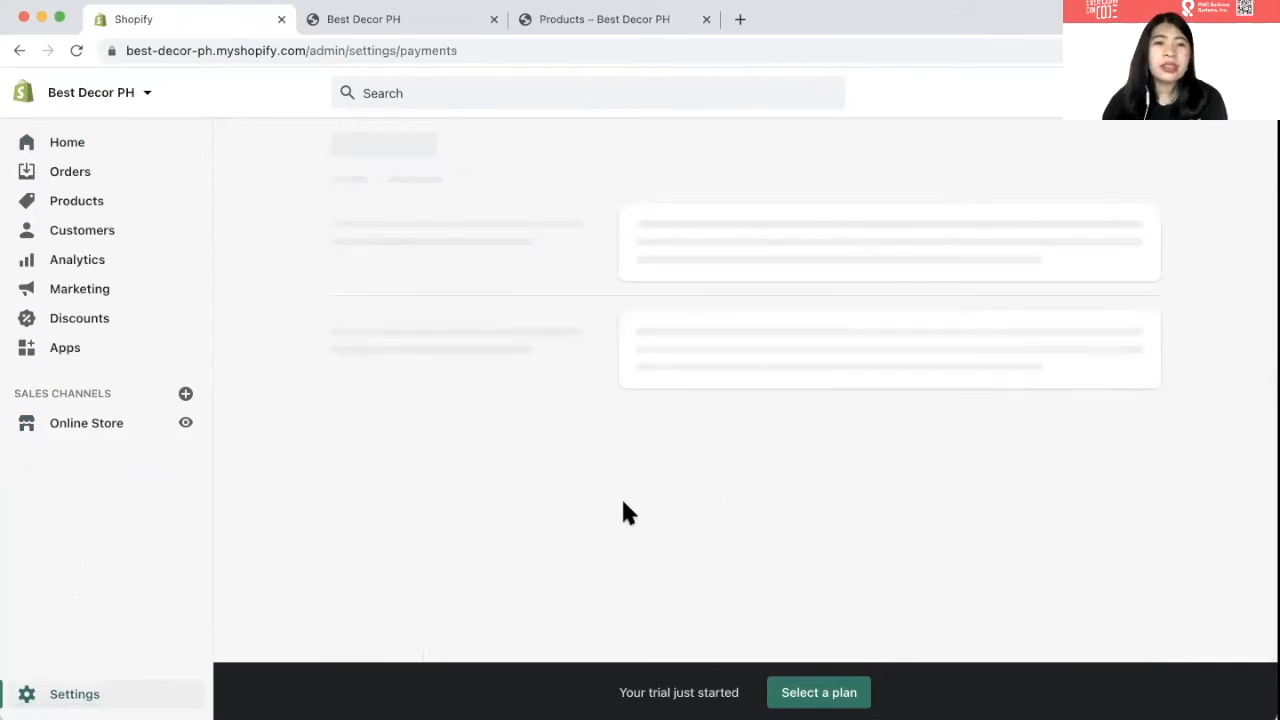
{"action": "scroll", "coordinate": [621, 494], "scroll_direction": "down", "scroll_amount": 1}
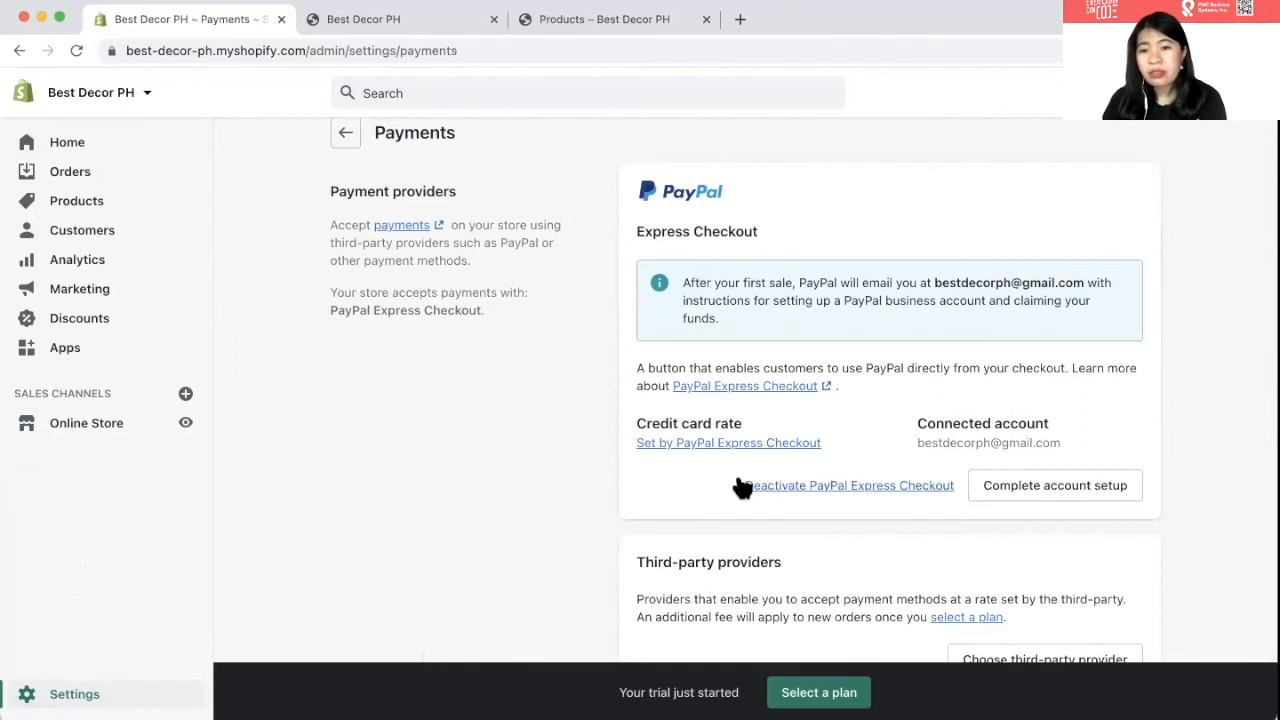
{"action": "scroll", "coordinate": [740, 487], "scroll_direction": "down", "scroll_amount": 3}
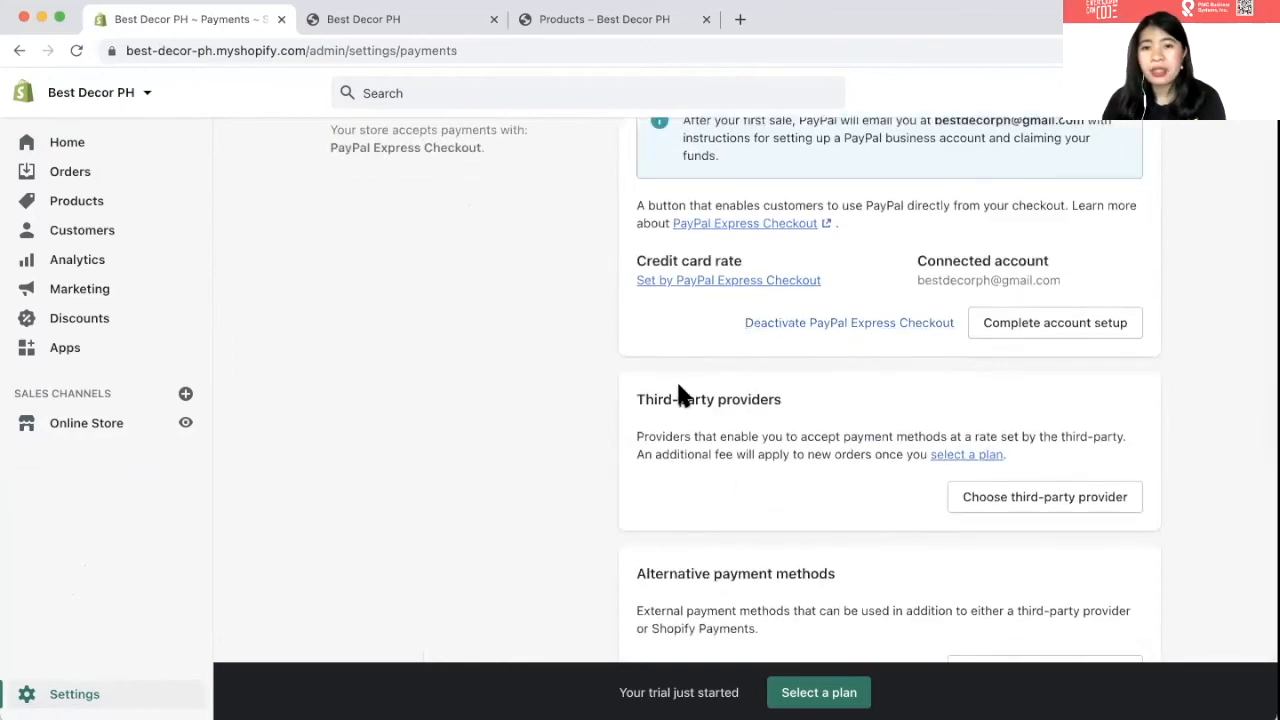
{"action": "scroll", "coordinate": [787, 330], "scroll_direction": "up", "scroll_amount": 1}
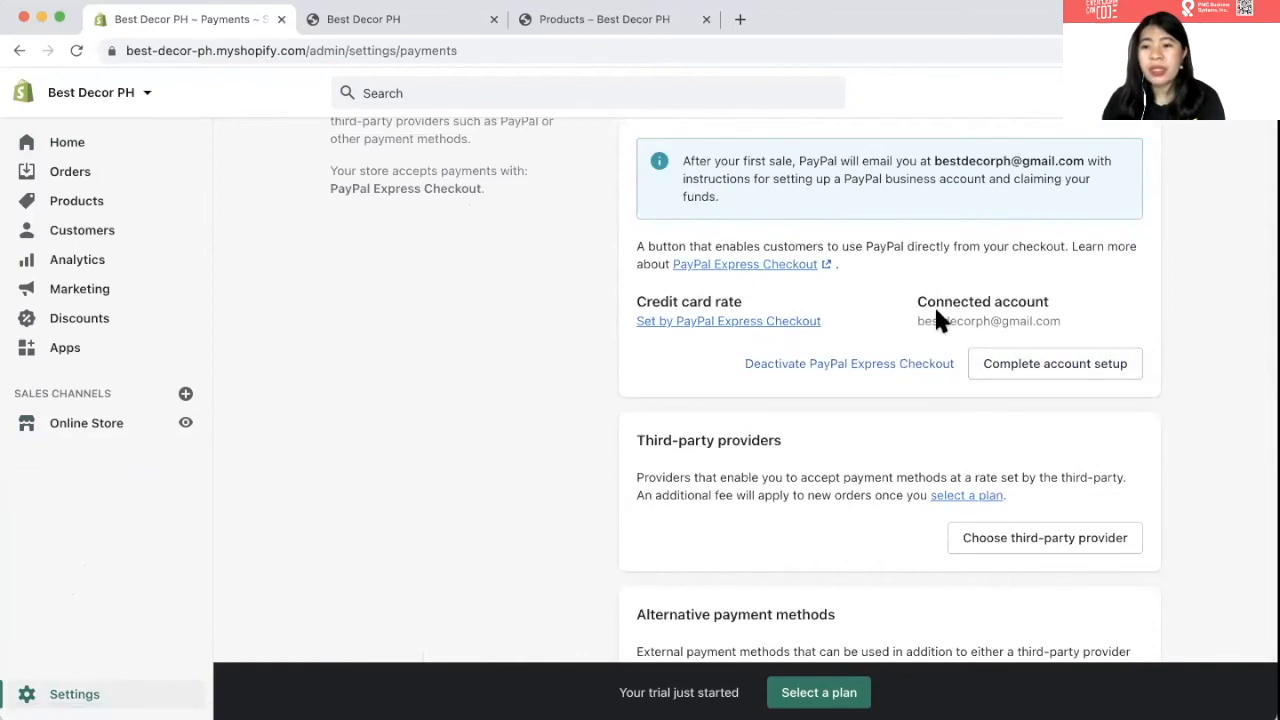
{"action": "scroll", "coordinate": [938, 316], "scroll_direction": "down", "scroll_amount": 5}
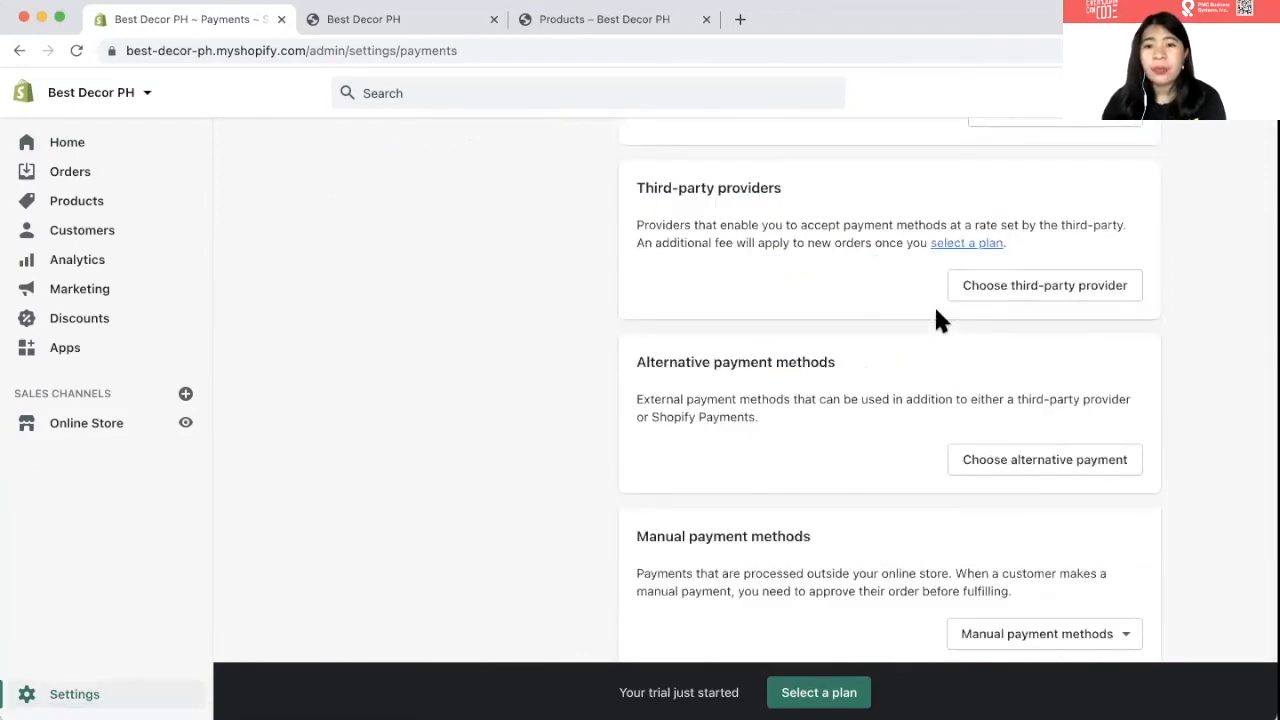
{"action": "scroll", "coordinate": [938, 316], "scroll_direction": "down", "scroll_amount": 3}
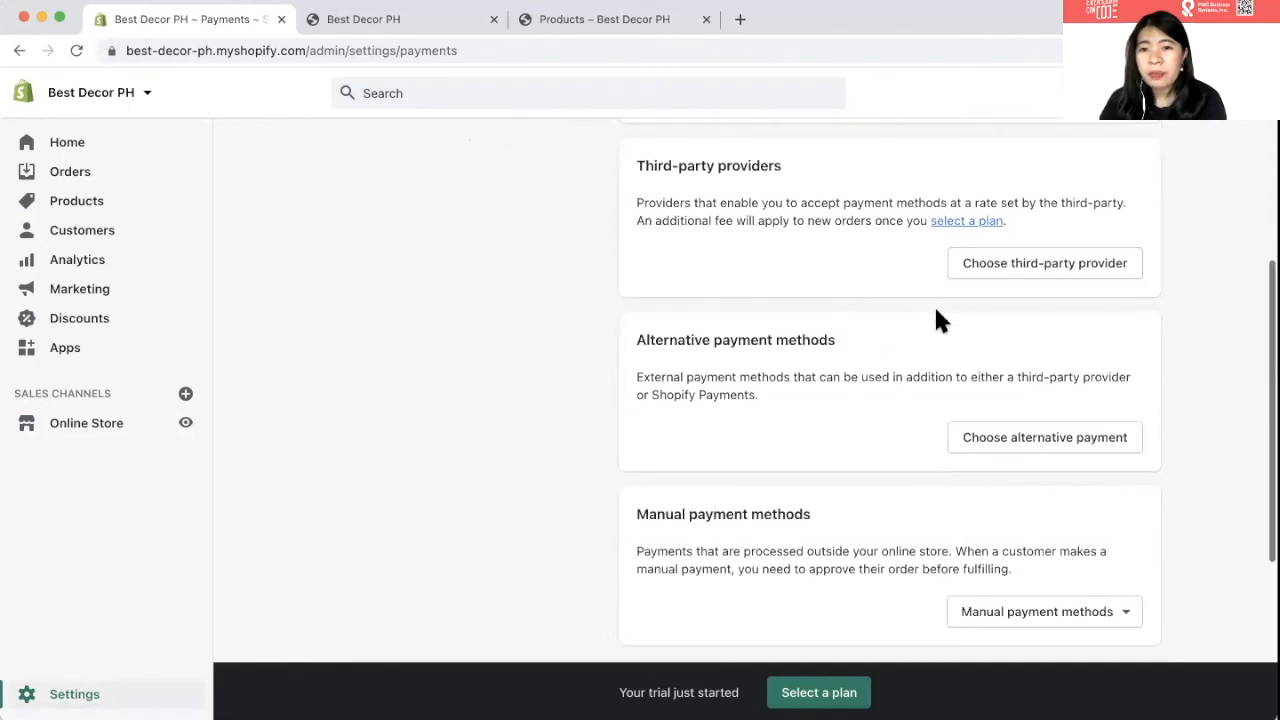
{"action": "scroll", "coordinate": [936, 311], "scroll_direction": "down", "scroll_amount": 1}
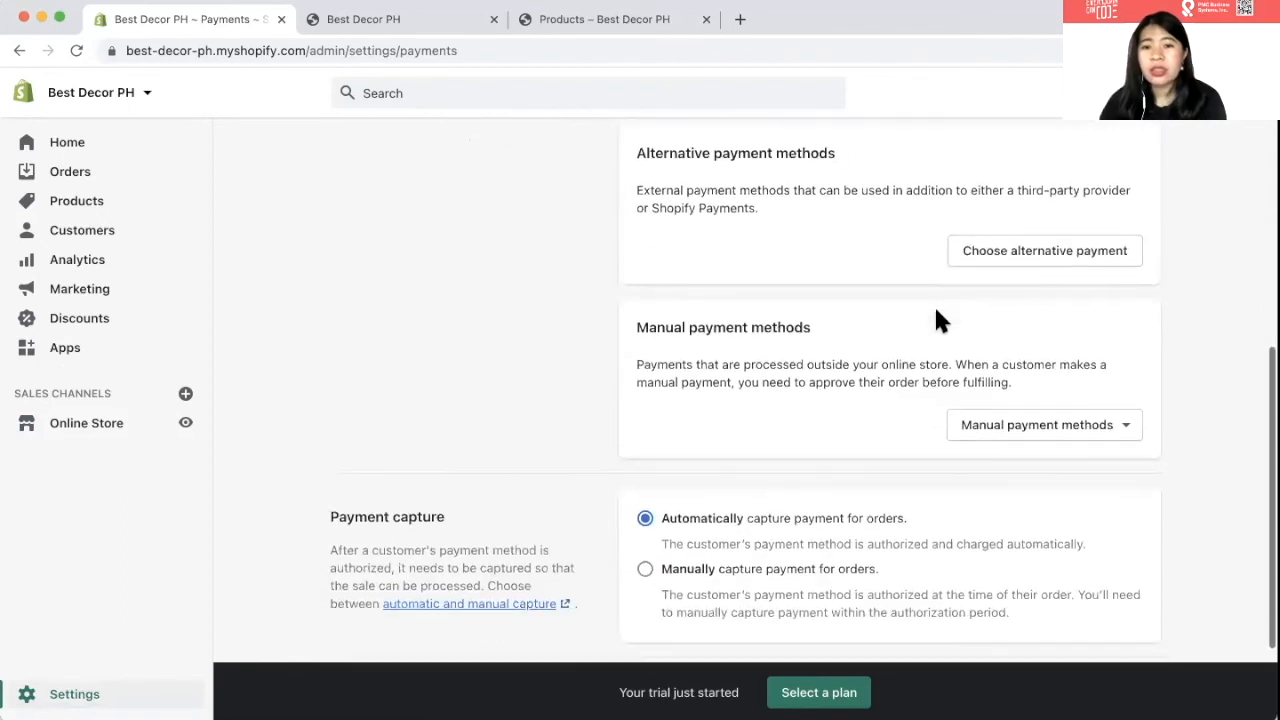
{"action": "scroll", "coordinate": [936, 311], "scroll_direction": "up", "scroll_amount": 1}
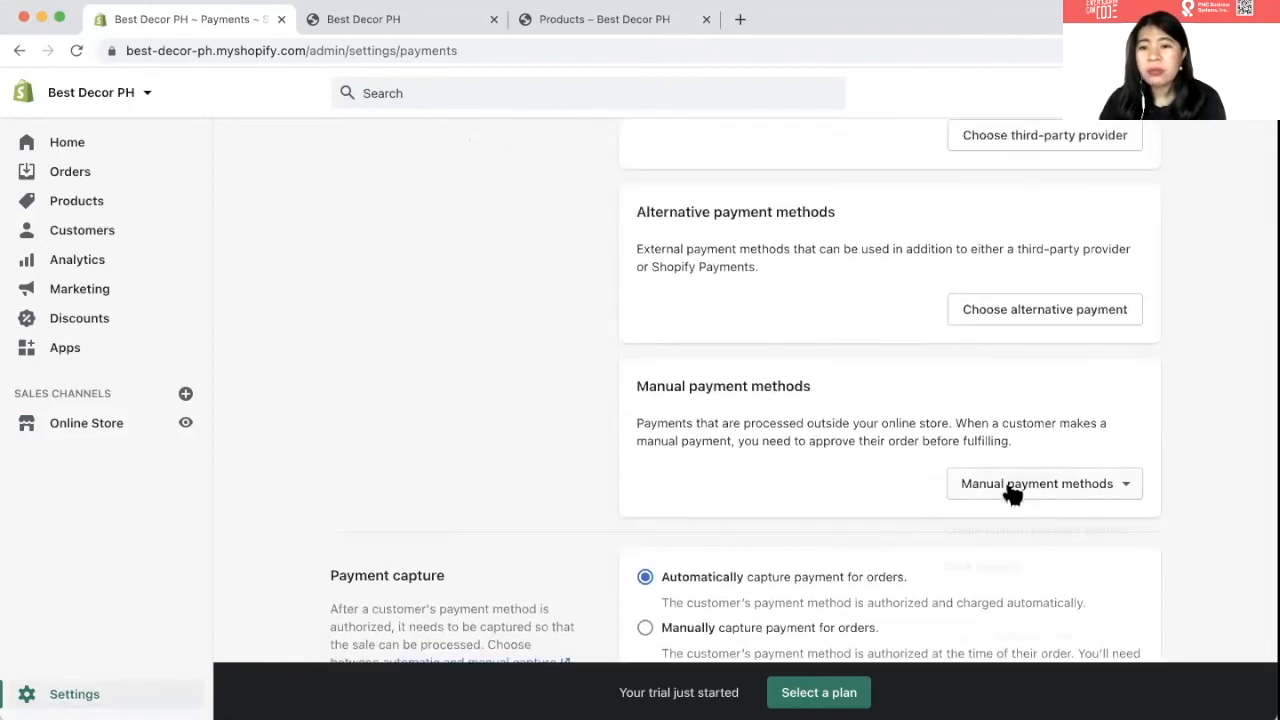
{"action": "scroll", "coordinate": [1000, 486], "scroll_direction": "down", "scroll_amount": 2}
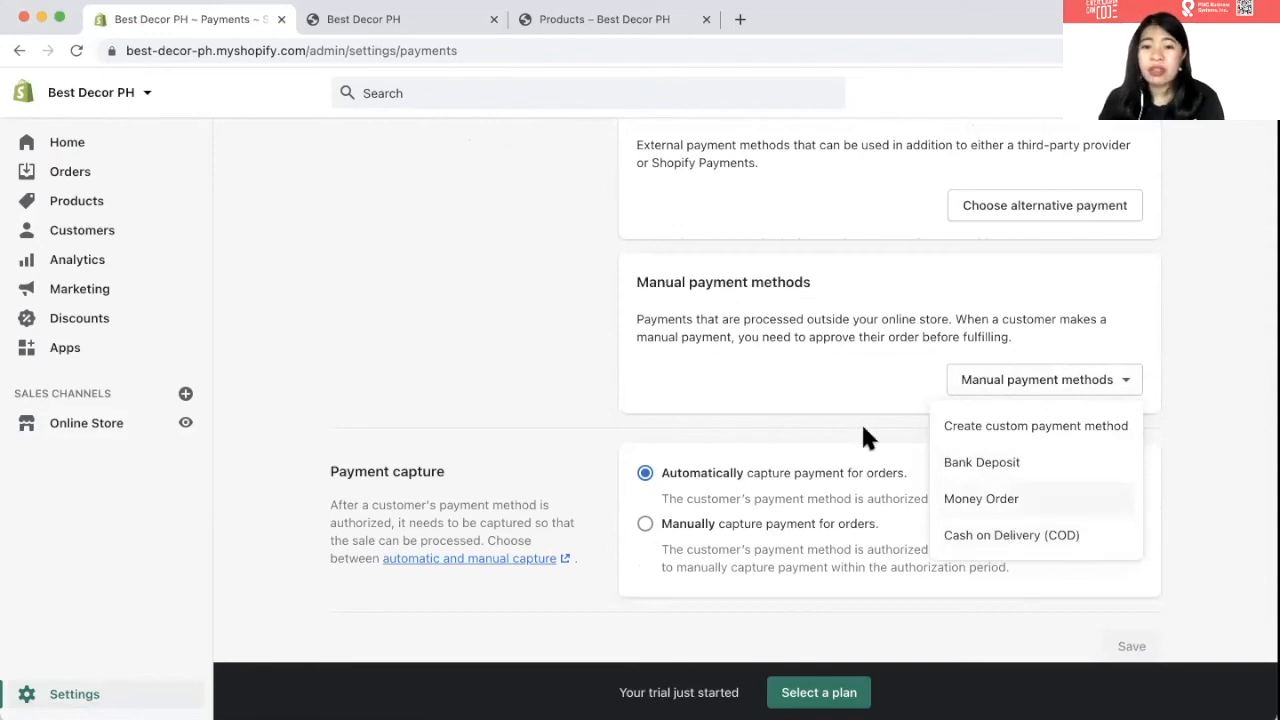
{"action": "scroll", "coordinate": [865, 437], "scroll_direction": "down", "scroll_amount": 2}
{"action": "scroll", "coordinate": [861, 437], "scroll_direction": "up", "scroll_amount": 2}
{"action": "left_click", "coordinate": [546, 350]}
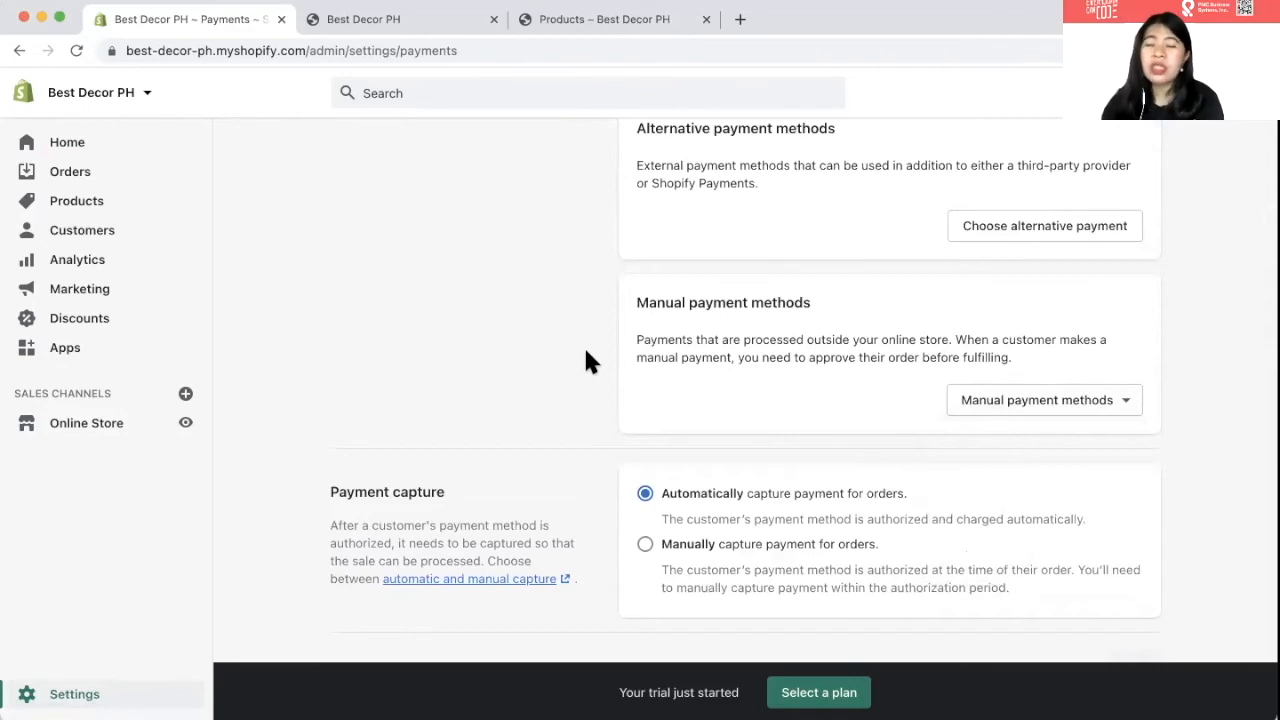
{"action": "scroll", "coordinate": [950, 360], "scroll_direction": "up", "scroll_amount": 3}
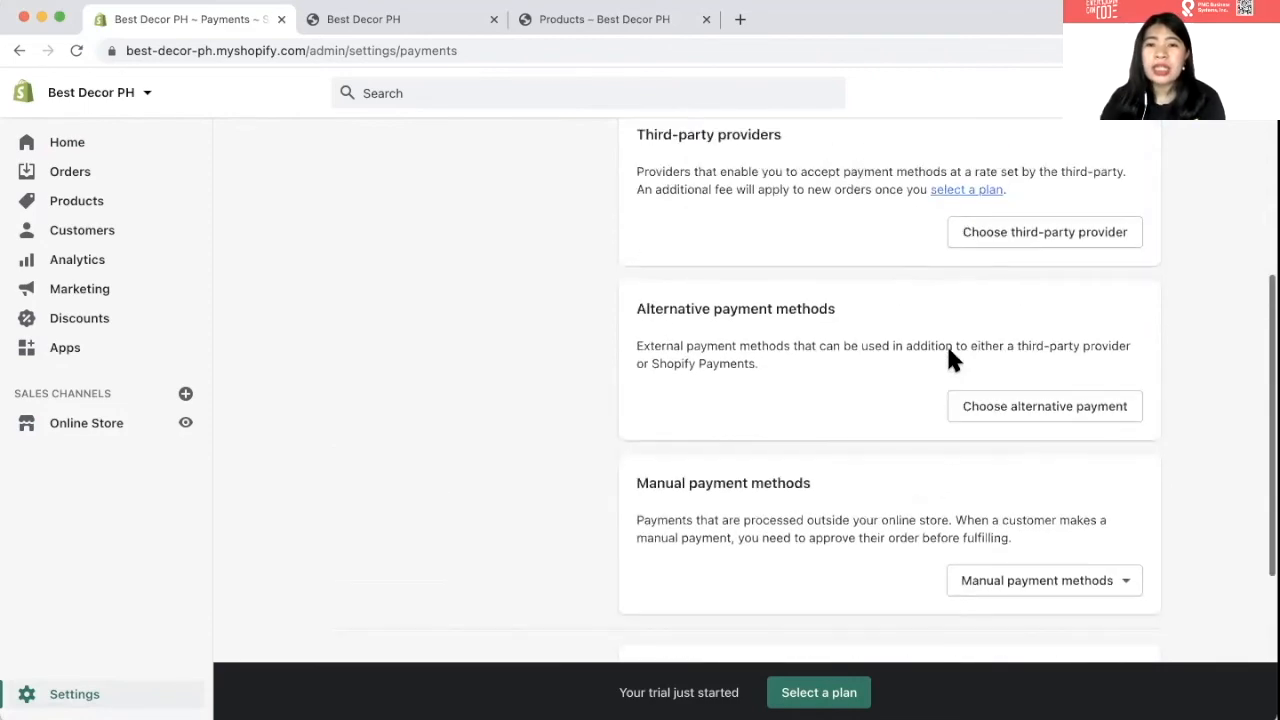
{"action": "scroll", "coordinate": [946, 355], "scroll_direction": "up", "scroll_amount": 2}
{"action": "scroll", "coordinate": [943, 378], "scroll_direction": "up", "scroll_amount": 2}
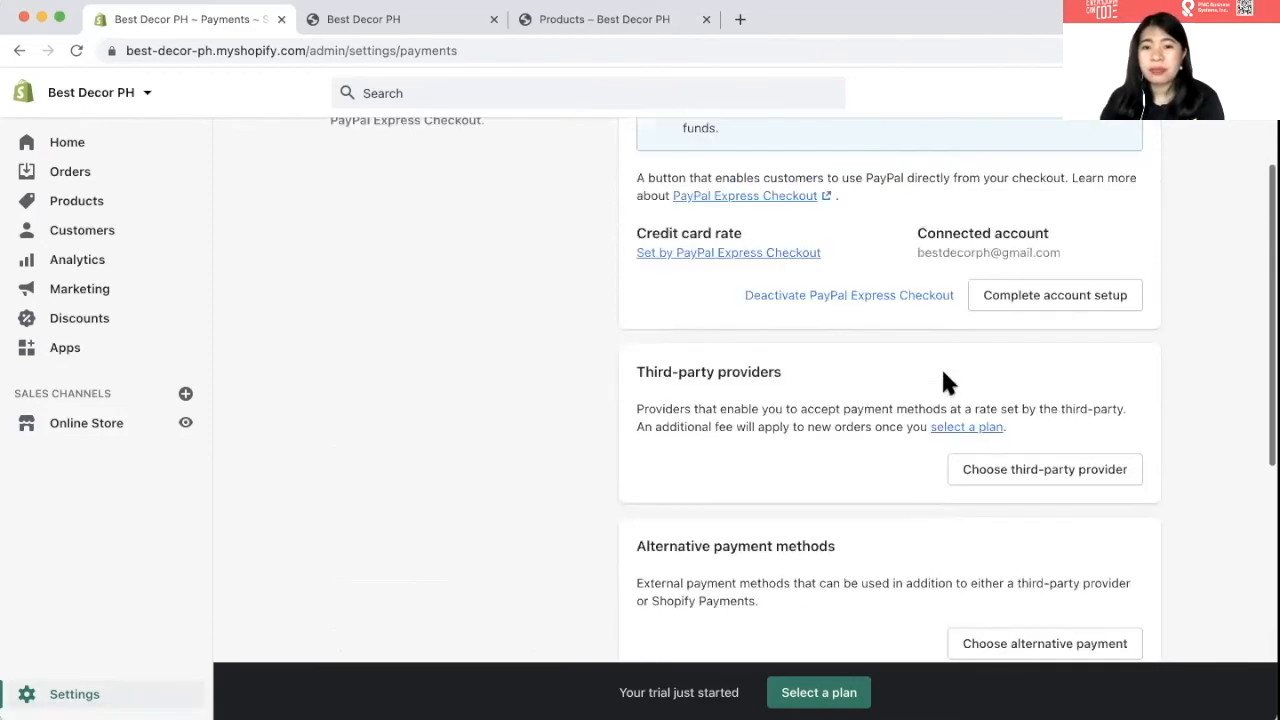
- Browse the alternative payment providers, then return via Payments to the main Settings overview
{"action": "left_click", "coordinate": [1010, 590]}
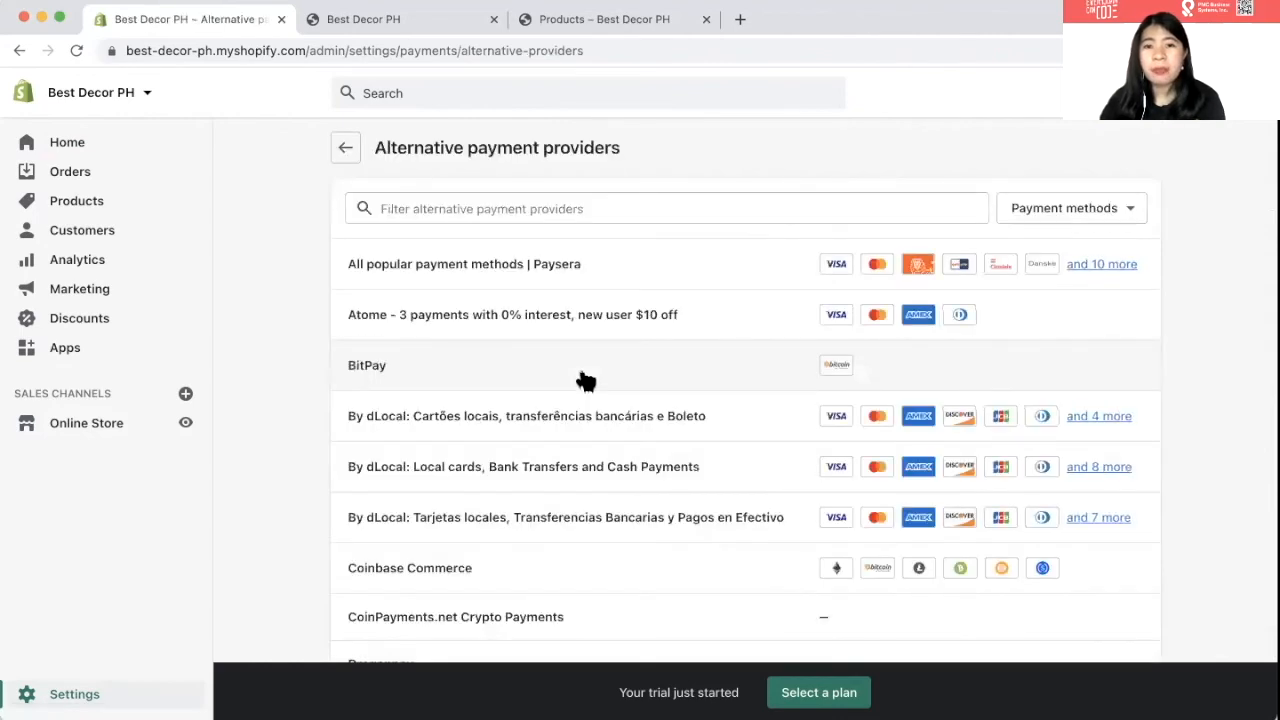
{"action": "scroll", "coordinate": [586, 381], "scroll_direction": "down", "scroll_amount": 1}
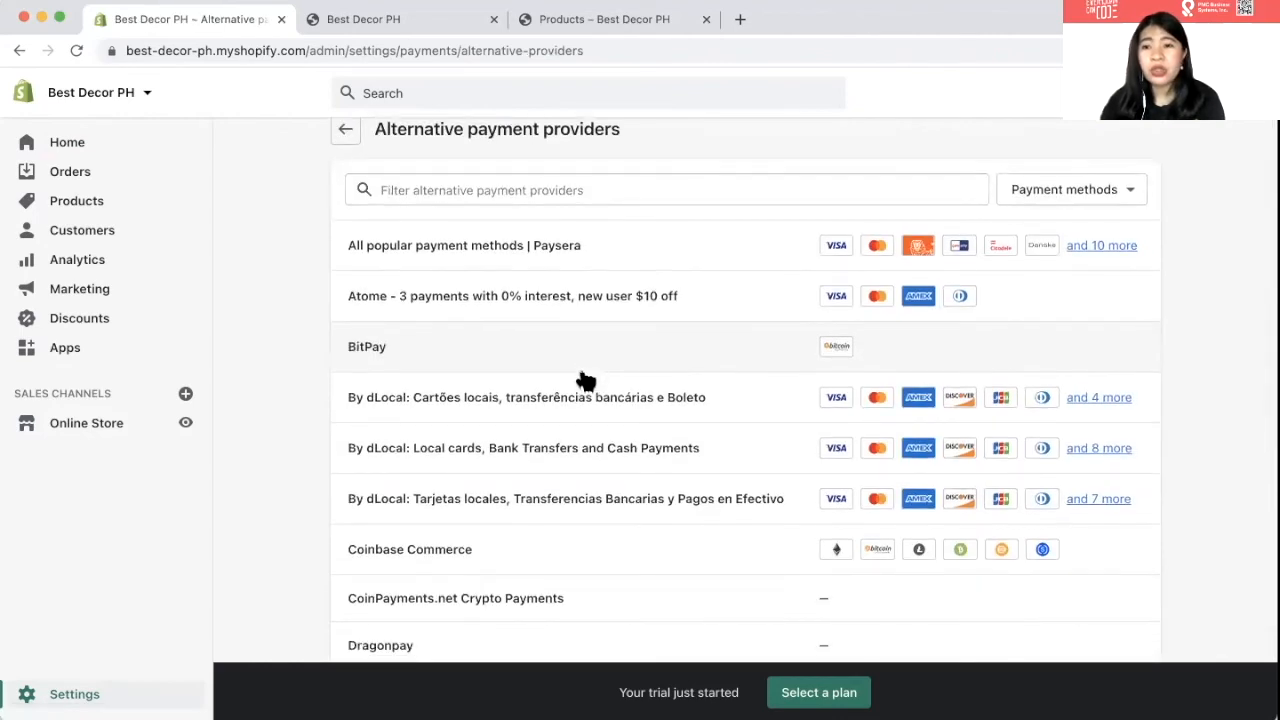
{"action": "scroll", "coordinate": [724, 443], "scroll_direction": "down", "scroll_amount": 1}
{"action": "scroll", "coordinate": [728, 443], "scroll_direction": "down", "scroll_amount": 1}
{"action": "scroll", "coordinate": [728, 443], "scroll_direction": "up", "scroll_amount": 2}
{"action": "scroll", "coordinate": [728, 443], "scroll_direction": "down", "scroll_amount": 3}
{"action": "scroll", "coordinate": [728, 443], "scroll_direction": "down", "scroll_amount": 5}
{"action": "scroll", "coordinate": [728, 443], "scroll_direction": "up", "scroll_amount": 10}
{"action": "left_click", "coordinate": [337, 162]}
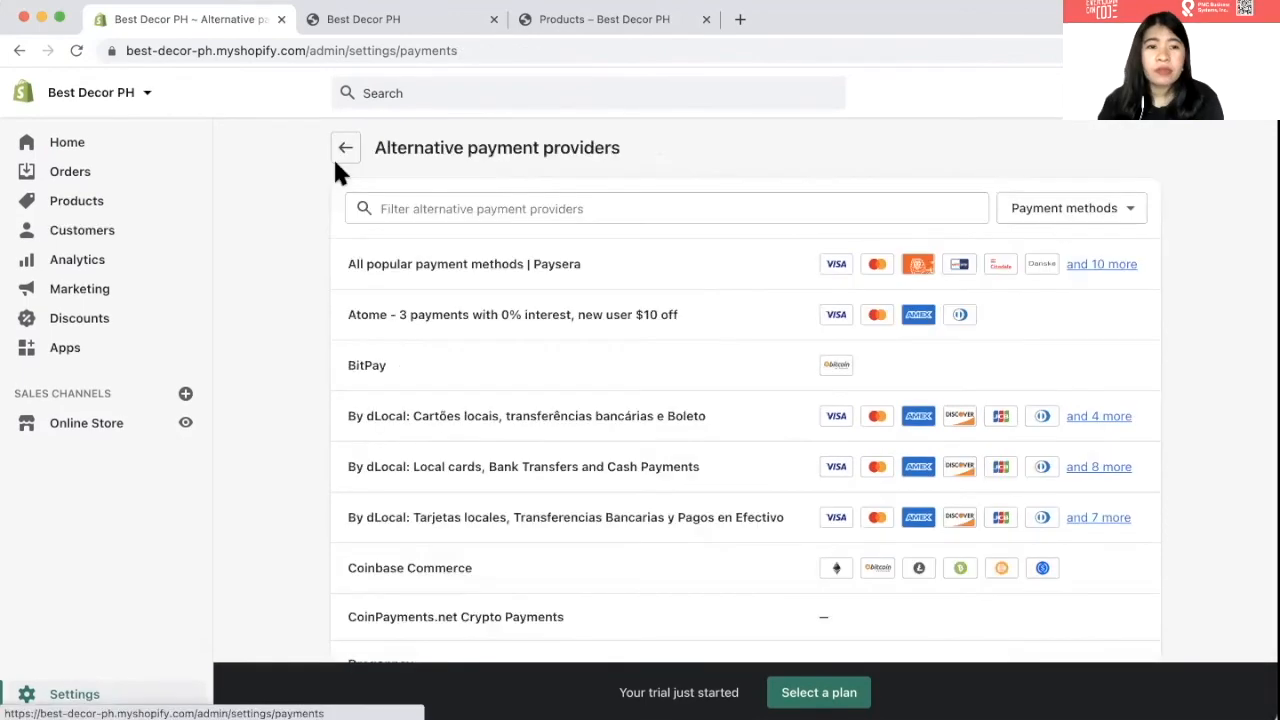
{"action": "scroll", "coordinate": [640, 421], "scroll_direction": "down", "scroll_amount": 5}
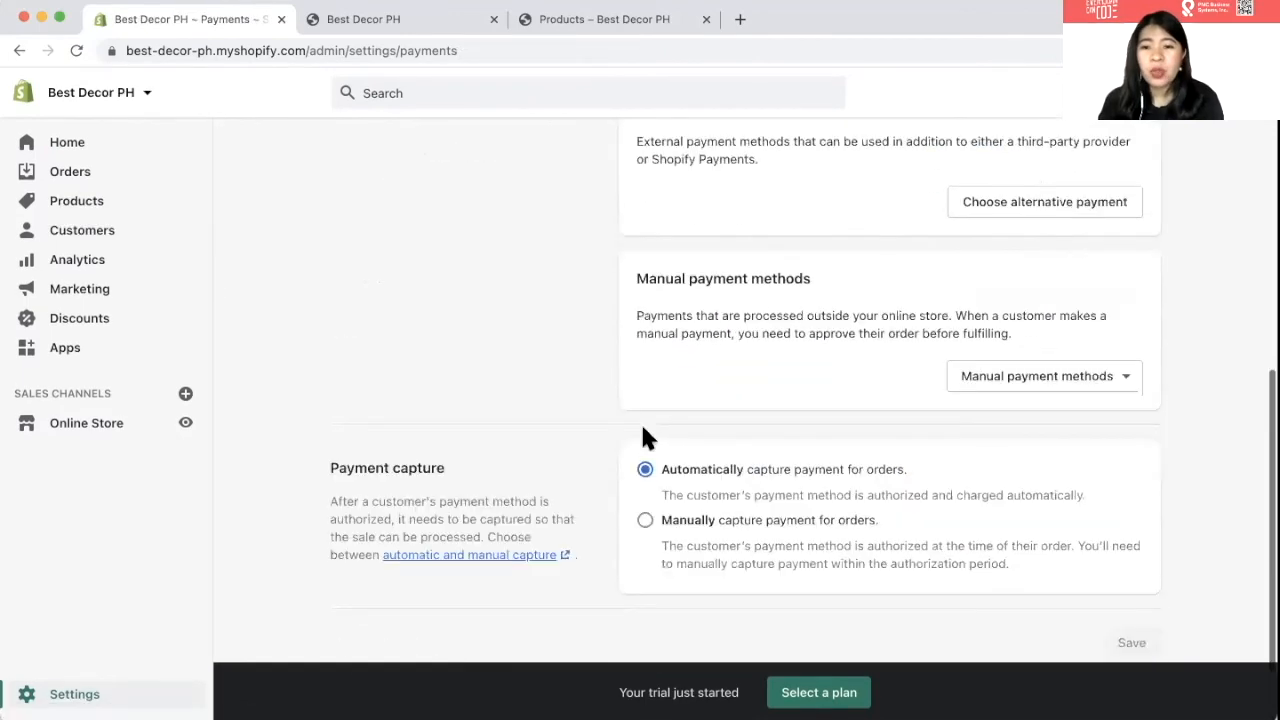
{"action": "scroll", "coordinate": [643, 437], "scroll_direction": "up", "scroll_amount": 10}
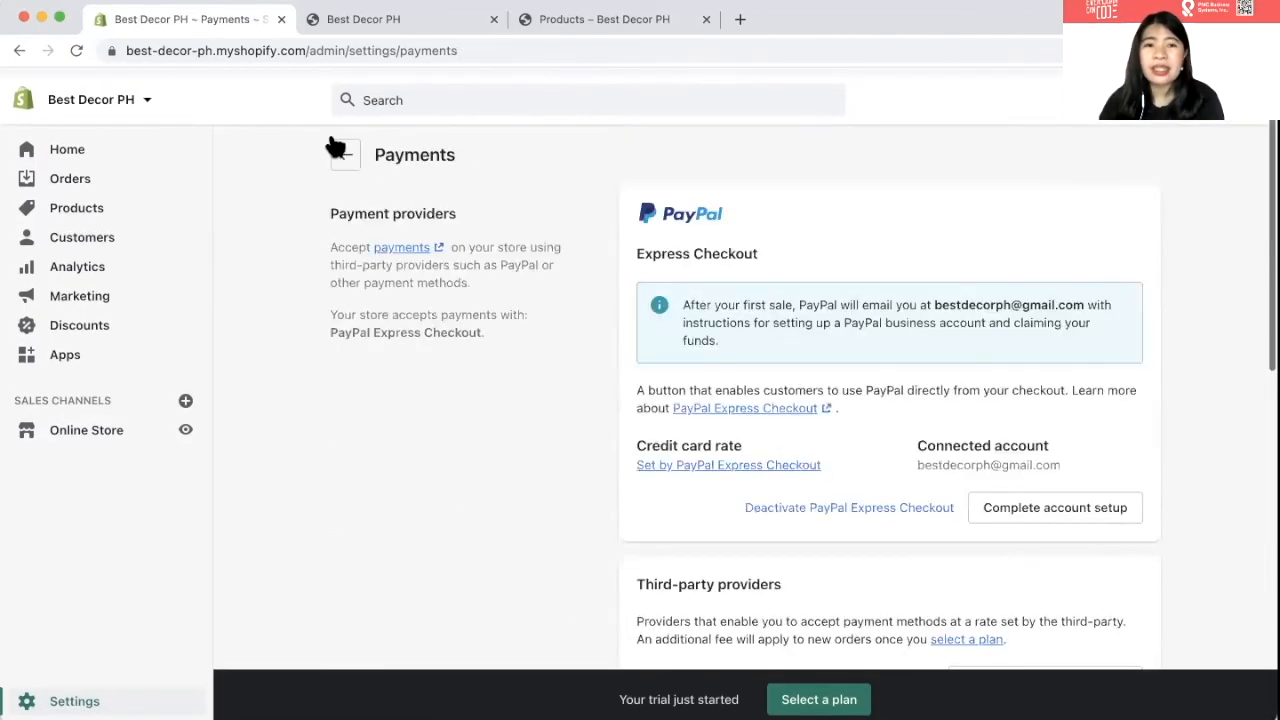
{"action": "left_click", "coordinate": [340, 150]}
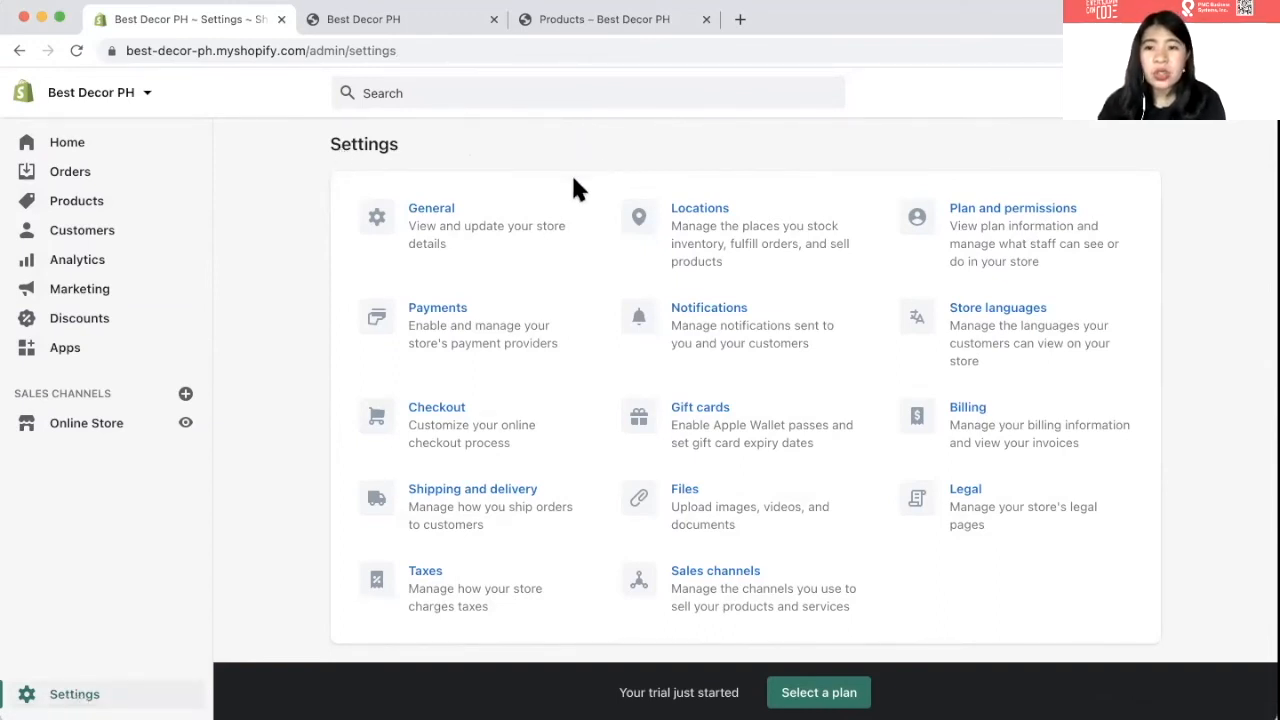
- Look over the store's checkout settings
{"action": "left_click", "coordinate": [510, 444]}
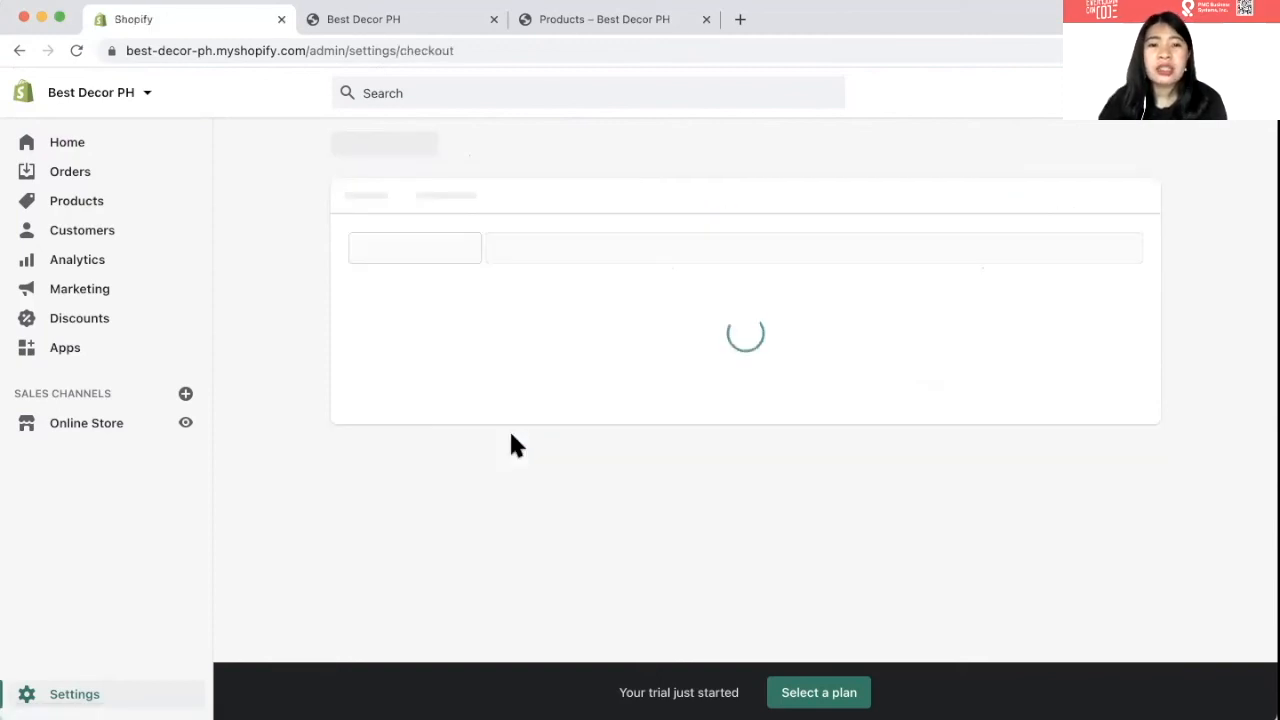
{"action": "scroll", "coordinate": [510, 444], "scroll_direction": "down", "scroll_amount": 1}
{"action": "scroll", "coordinate": [510, 444], "scroll_direction": "down", "scroll_amount": 1}
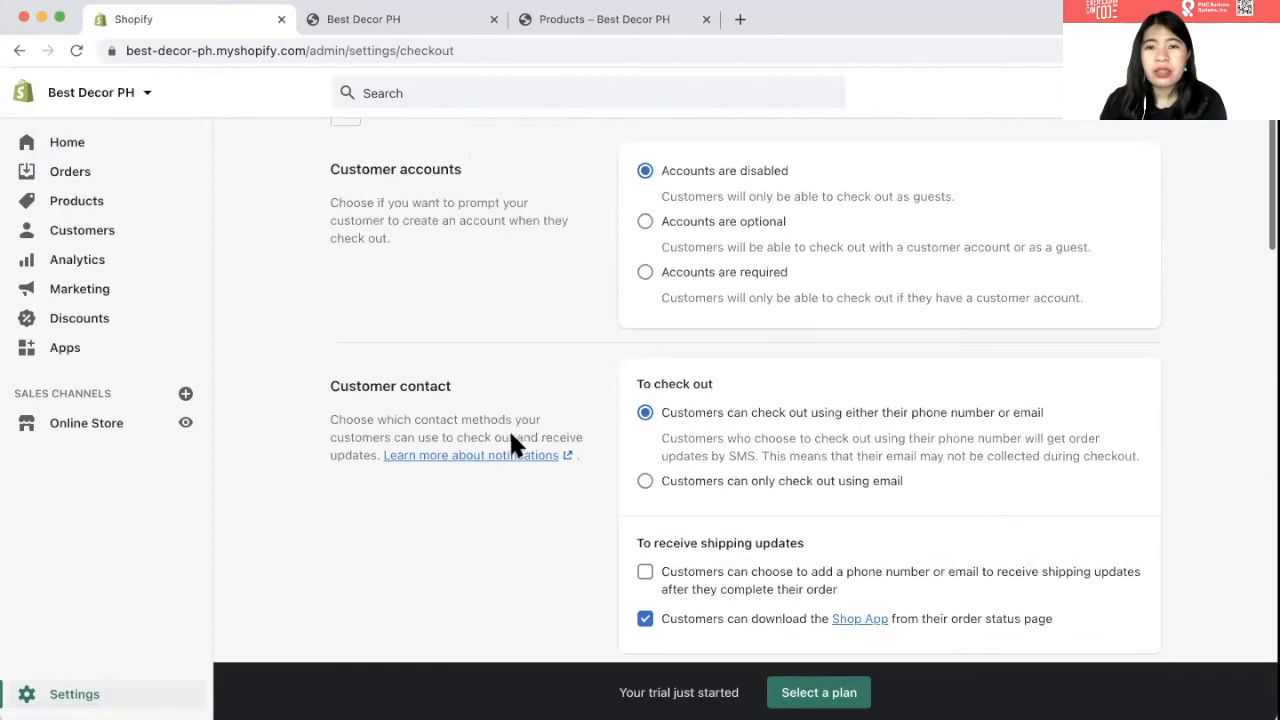
- From Home, open Shipping and delivery and review the Domestic and Rest of World rates and local delivery
{"action": "left_click", "coordinate": [71, 146]}
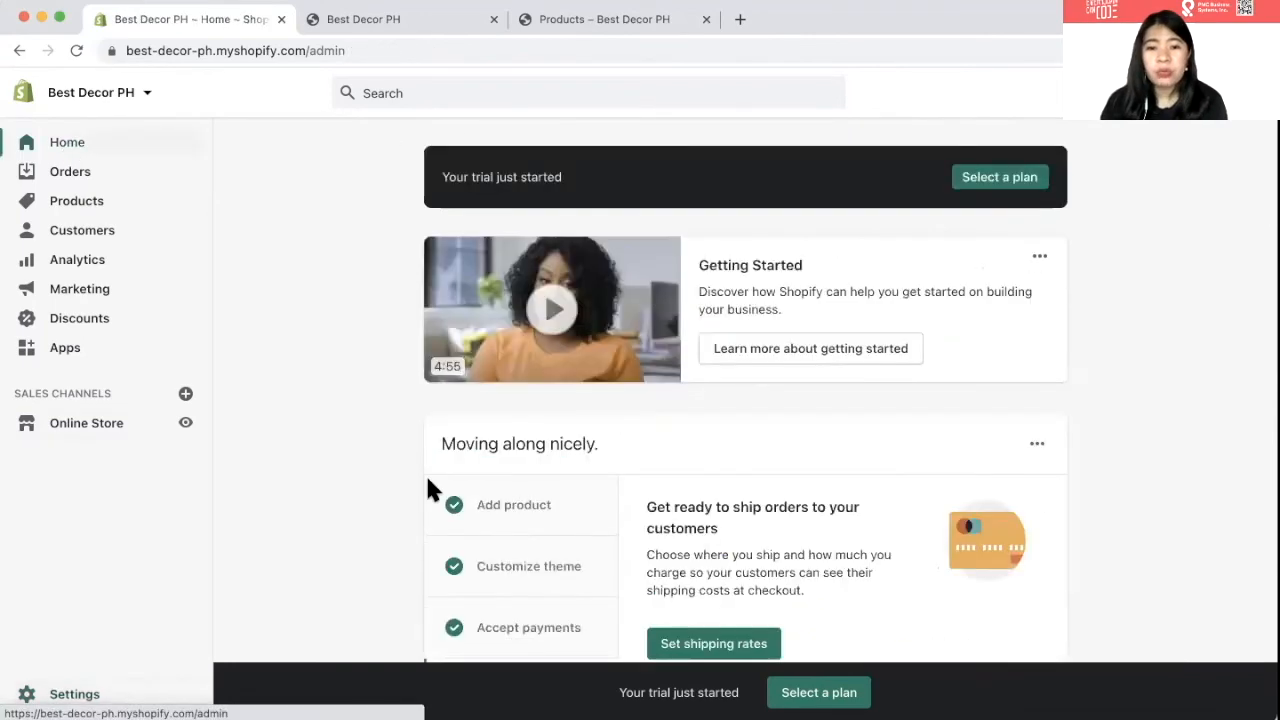
{"action": "scroll", "coordinate": [425, 473], "scroll_direction": "down", "scroll_amount": 2}
{"action": "scroll", "coordinate": [518, 590], "scroll_direction": "down", "scroll_amount": 2}
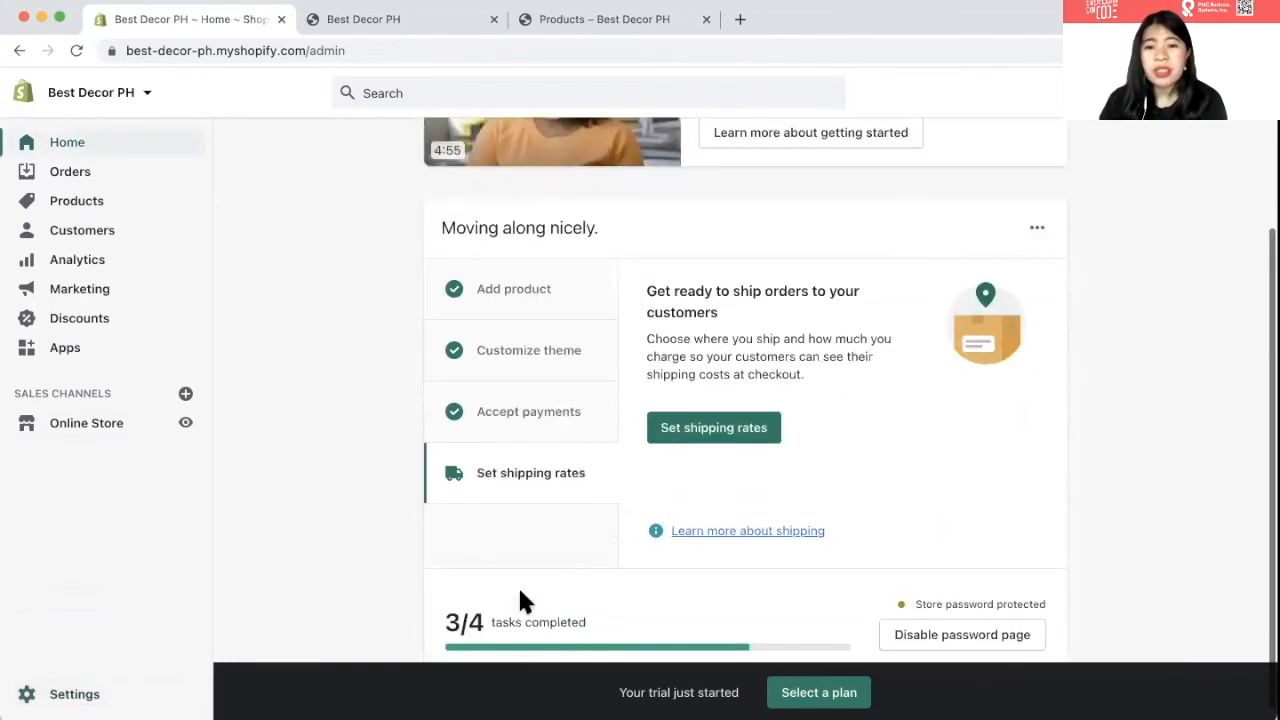
{"action": "left_click", "coordinate": [718, 430]}
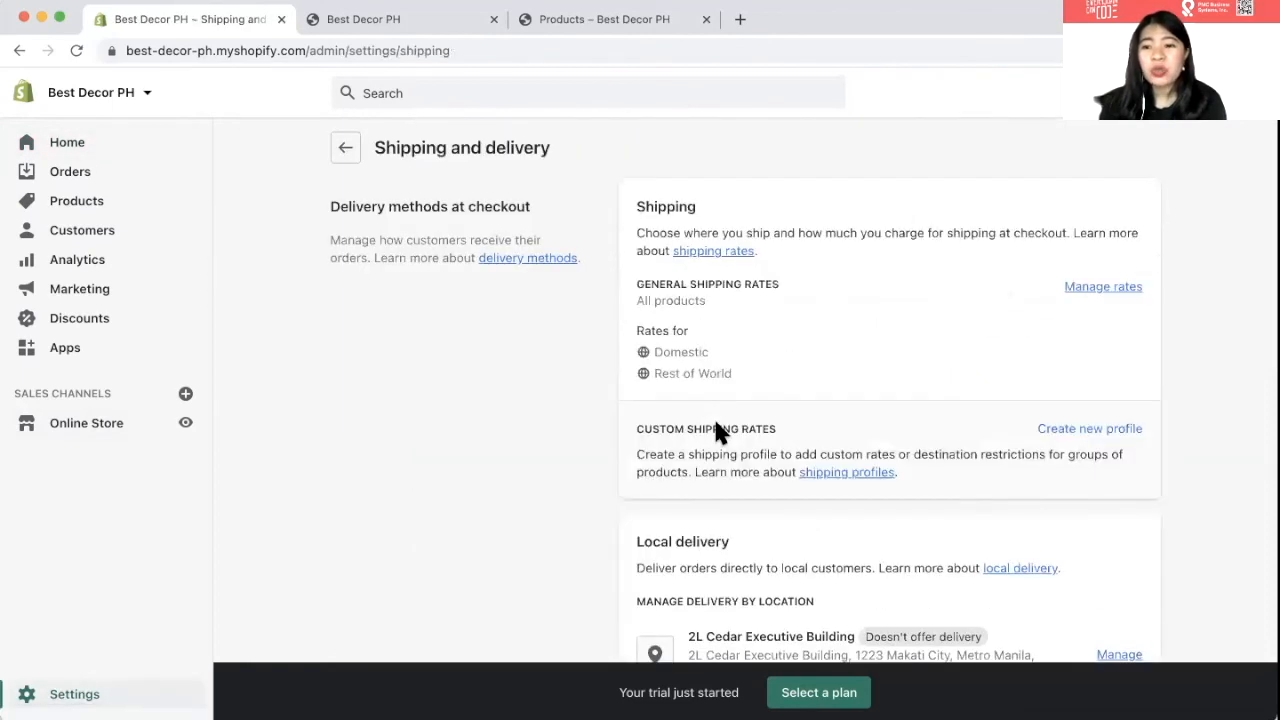
{"action": "scroll", "coordinate": [715, 430], "scroll_direction": "down", "scroll_amount": 1}
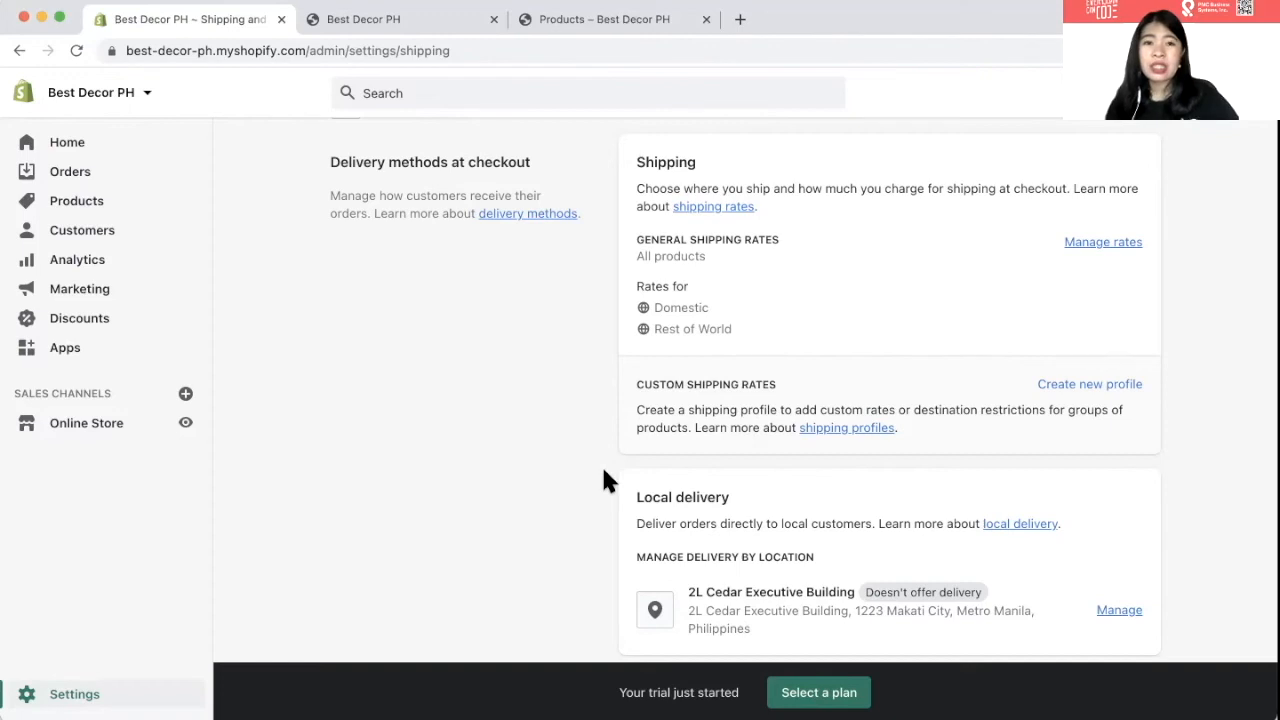
{"action": "scroll", "coordinate": [587, 473], "scroll_direction": "up", "scroll_amount": 1}
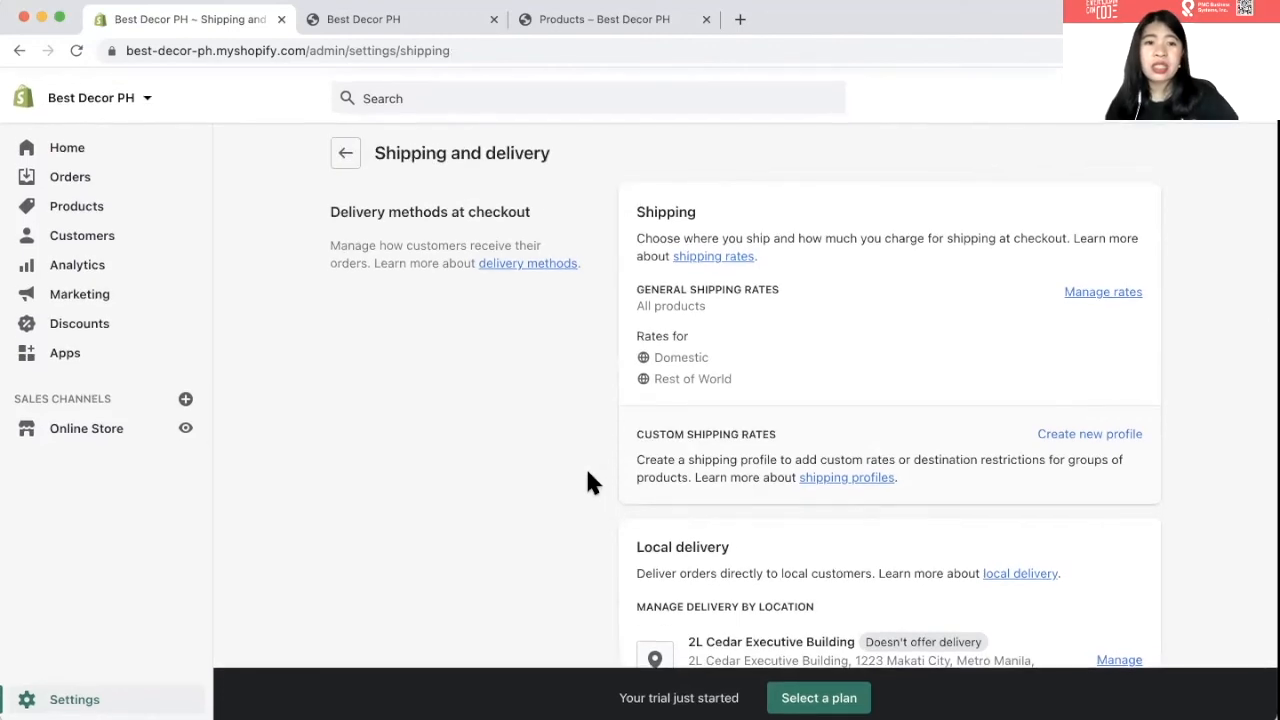
- Return to the admin Home, view the Best Decor storefront tab, then switch back to the admin
{"action": "left_click", "coordinate": [345, 153]}
{"action": "left_click", "coordinate": [68, 147]}
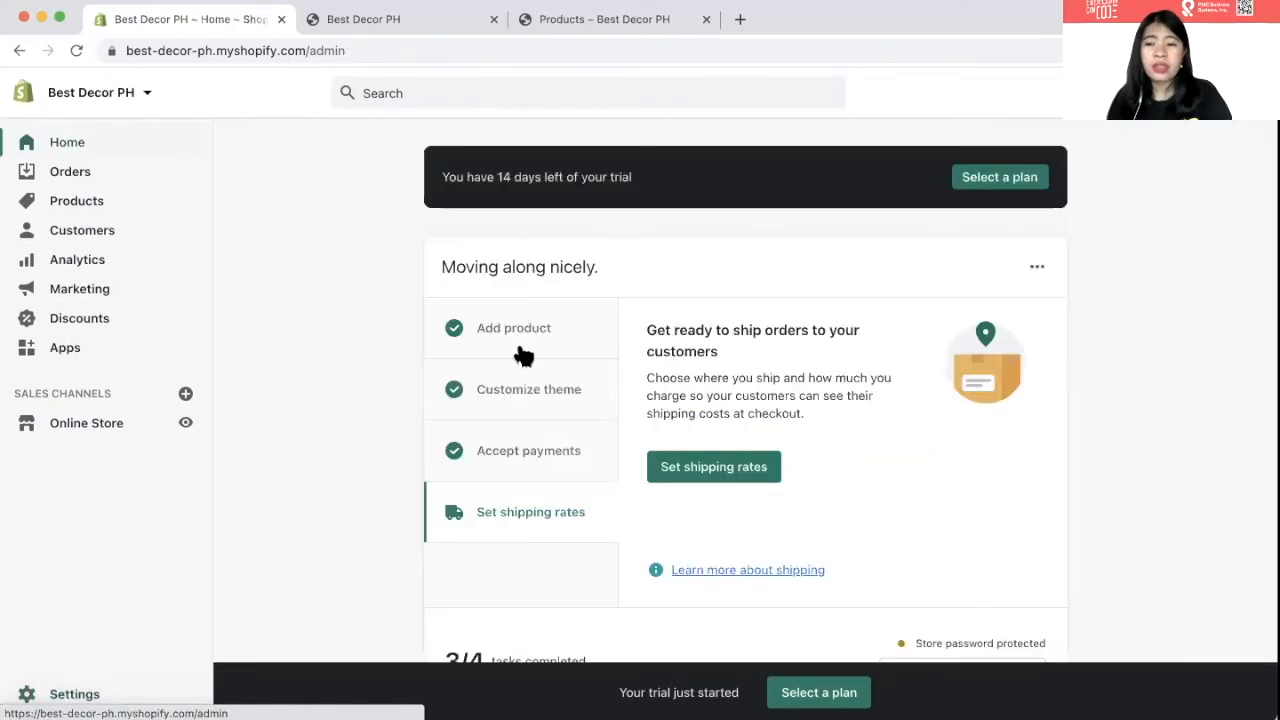
{"action": "scroll", "coordinate": [518, 348], "scroll_direction": "down", "scroll_amount": 3}
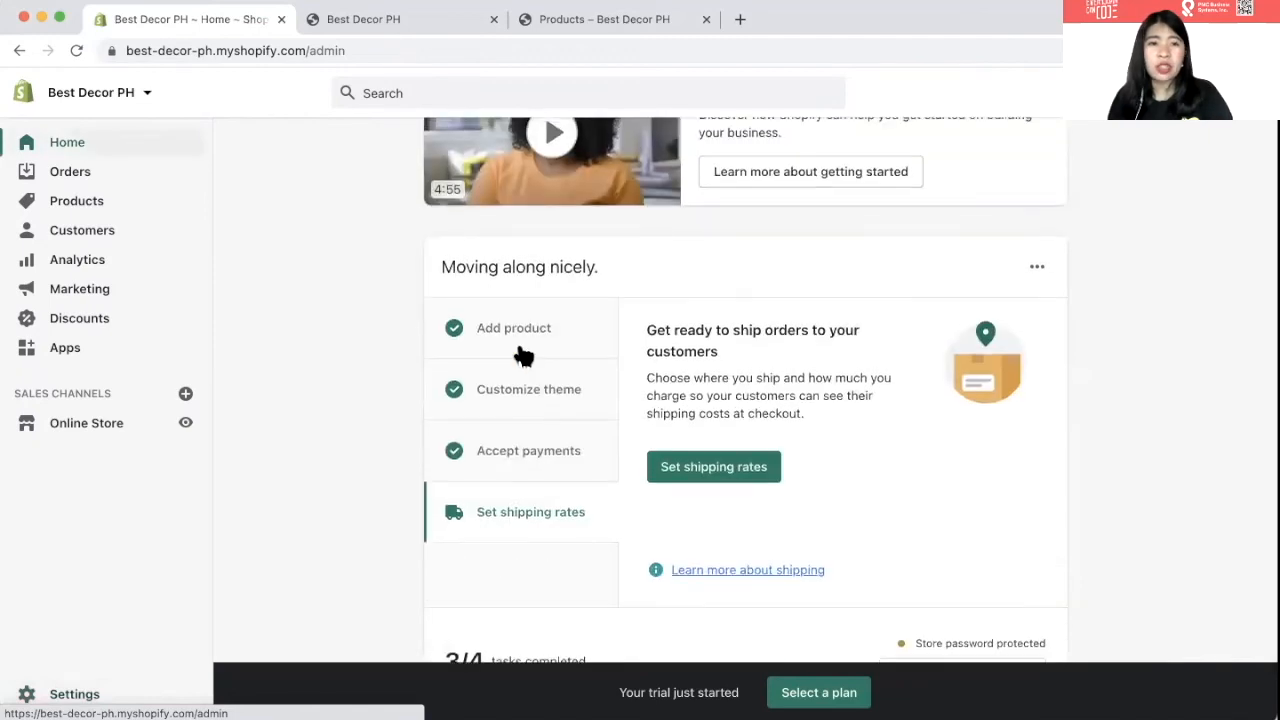
{"action": "scroll", "coordinate": [520, 354], "scroll_direction": "up", "scroll_amount": 3}
{"action": "left_click", "coordinate": [349, 27]}
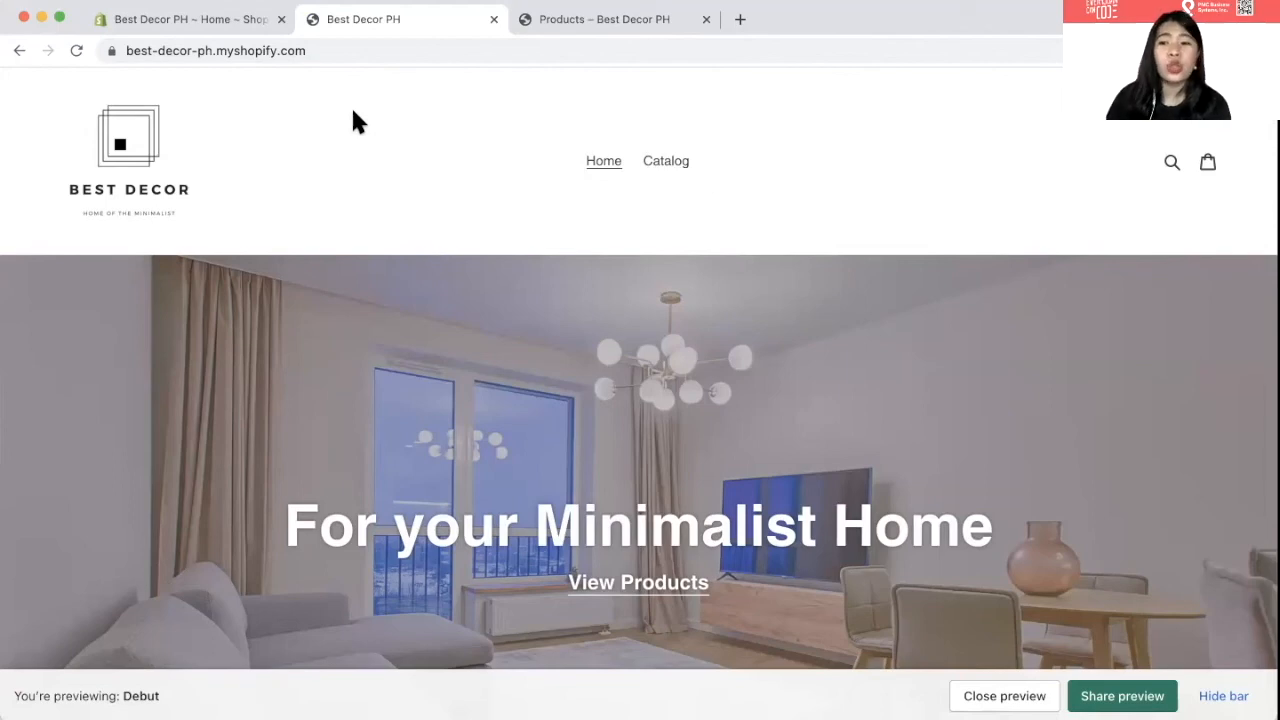
{"action": "left_click", "coordinate": [200, 30]}
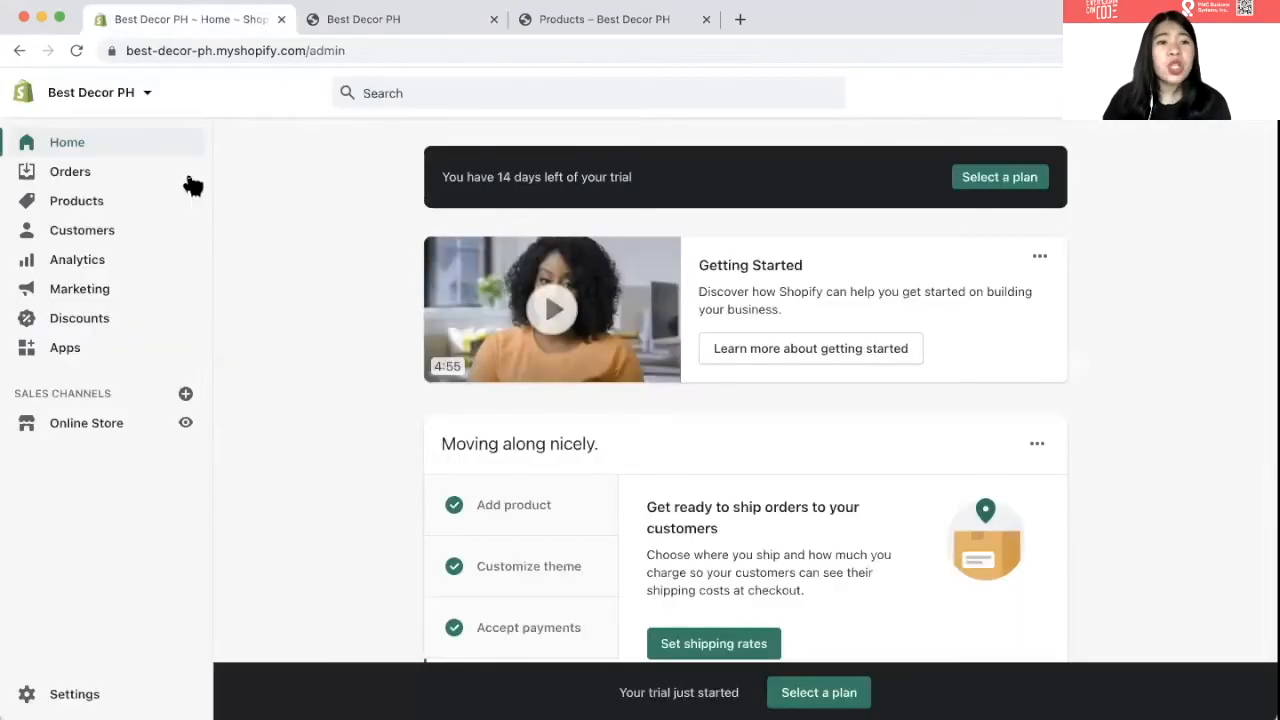
- Go to Online Store > Domains and start buying a new domain
{"action": "left_click", "coordinate": [120, 432]}
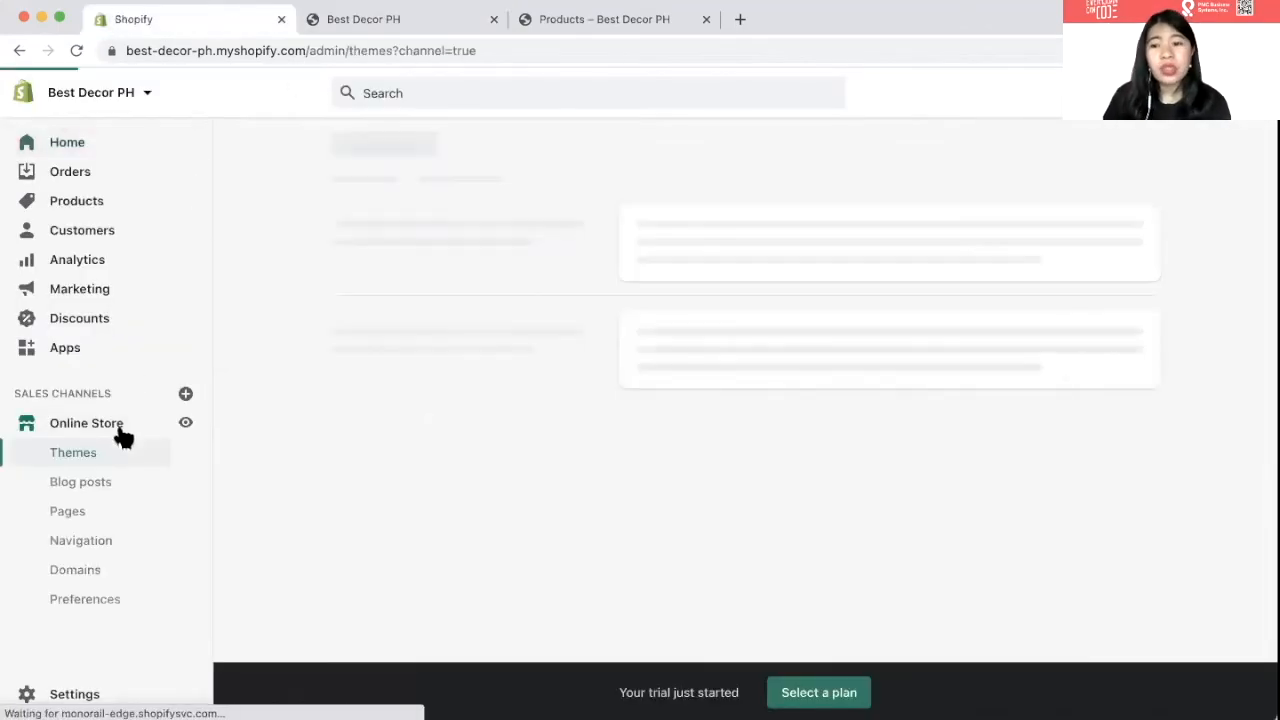
{"action": "left_click", "coordinate": [78, 572]}
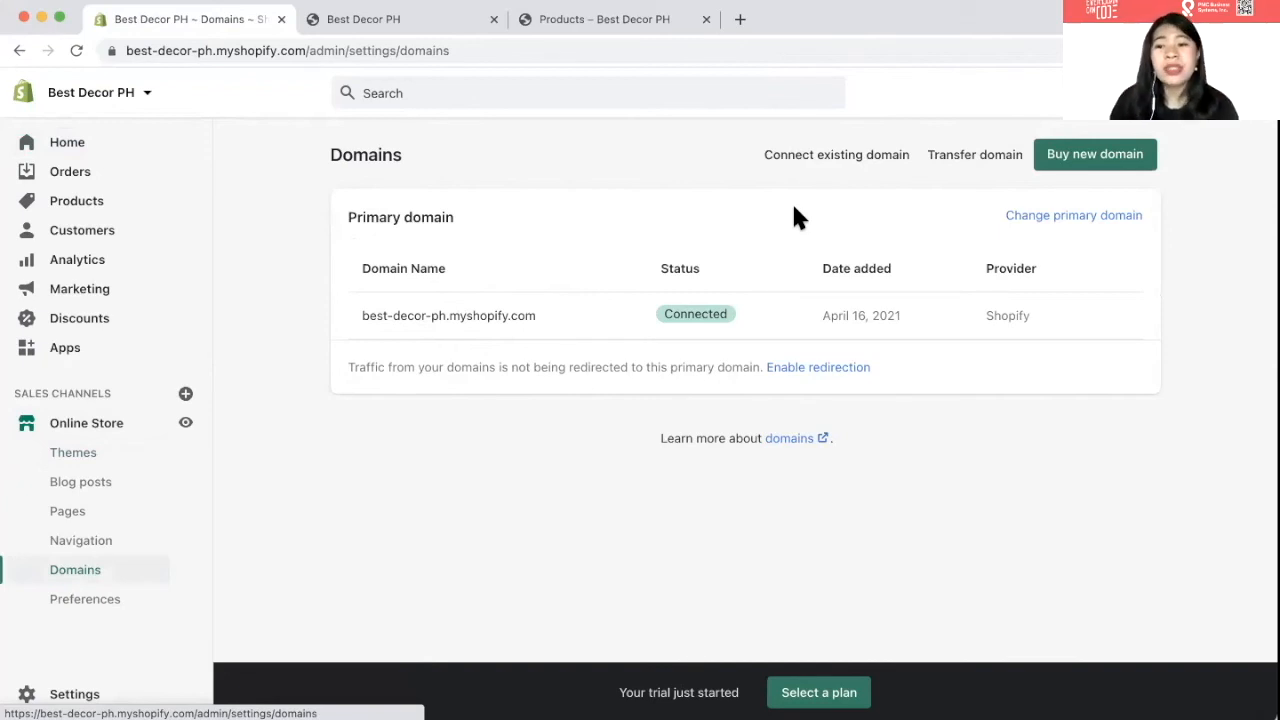
{"action": "key", "text": "Tab"}
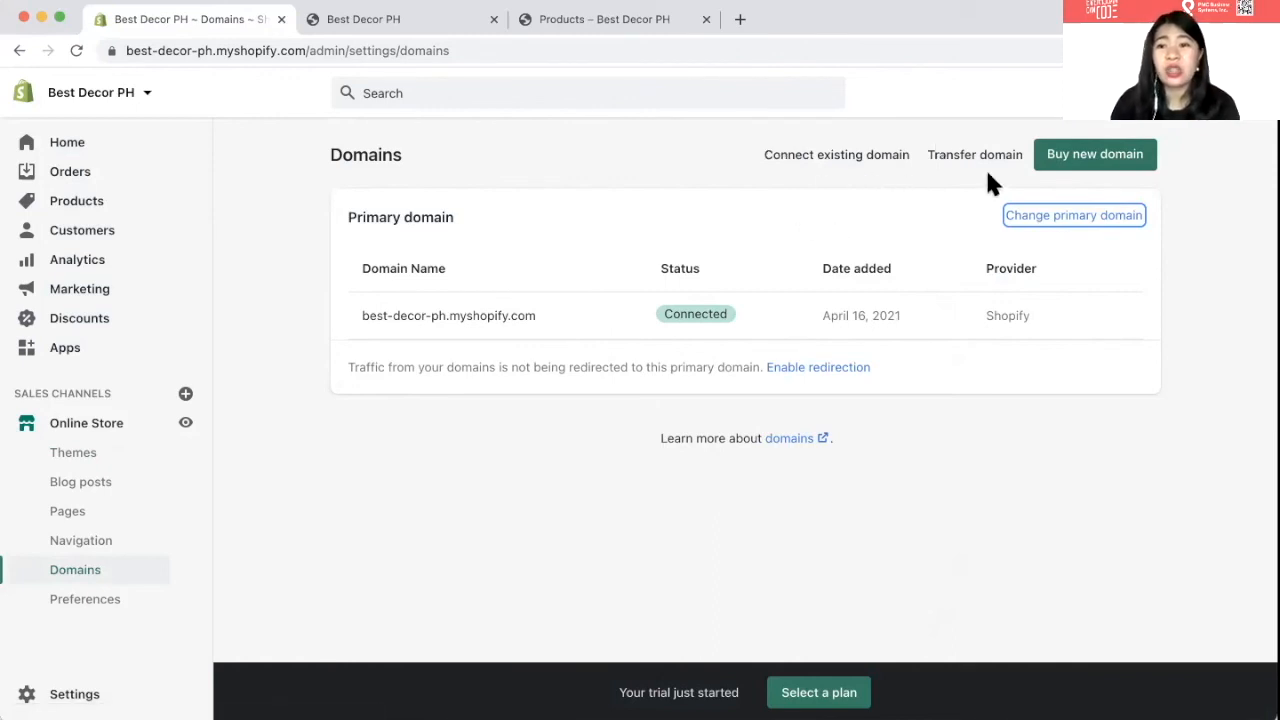
{"action": "left_click", "coordinate": [1072, 164]}
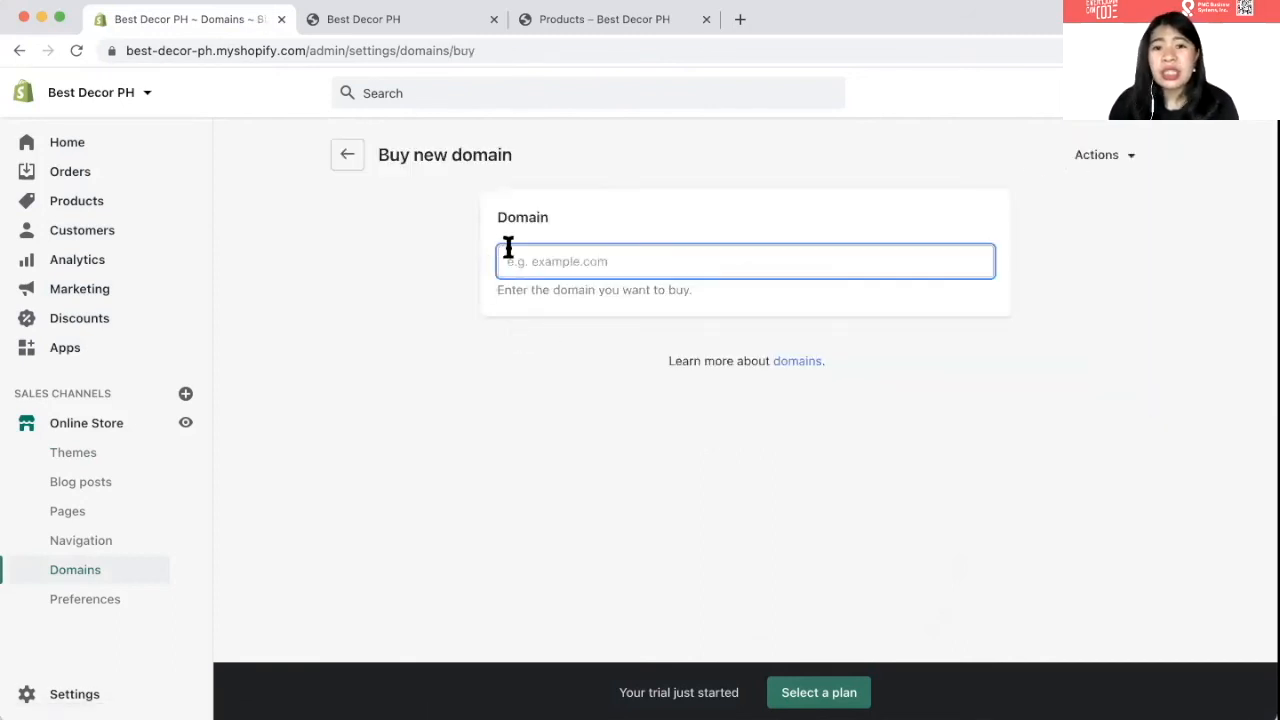
- Search the domain field for bestdecorph.com to check its availability and price
{"action": "type", "text": "buy"}
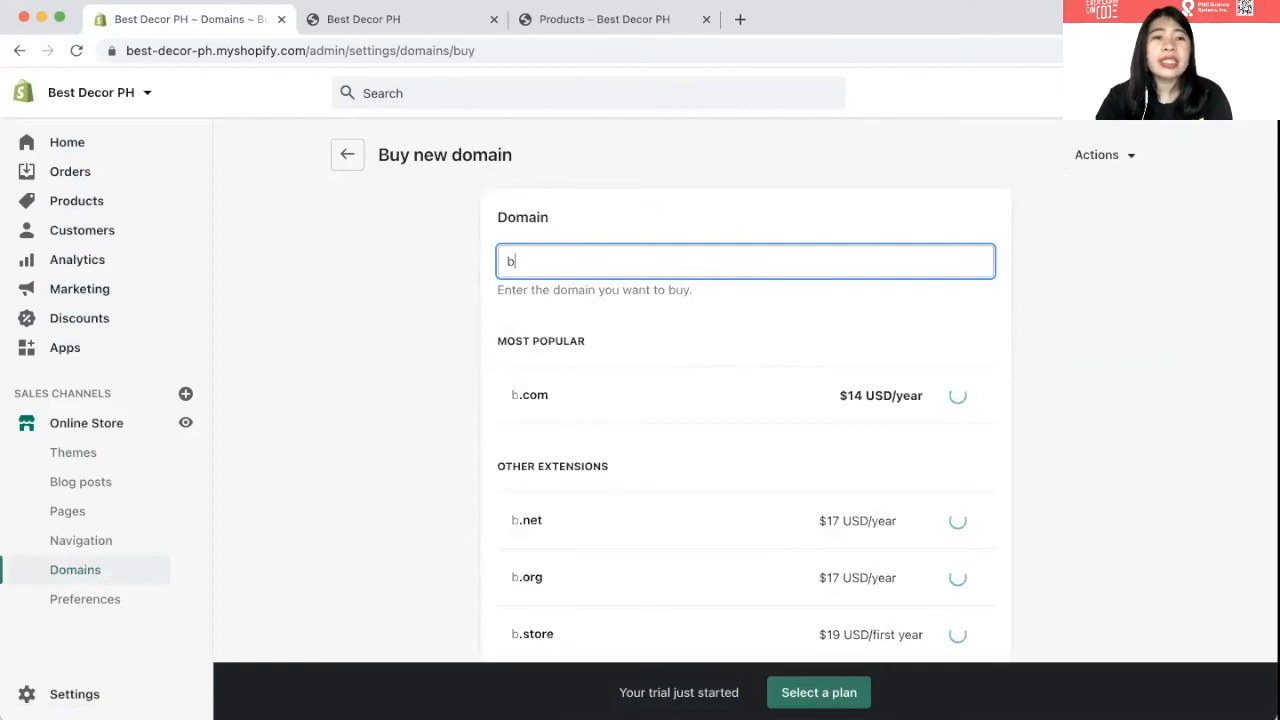
{"action": "key", "text": "BackSpace"}
{"action": "key", "text": "BackSpace"}
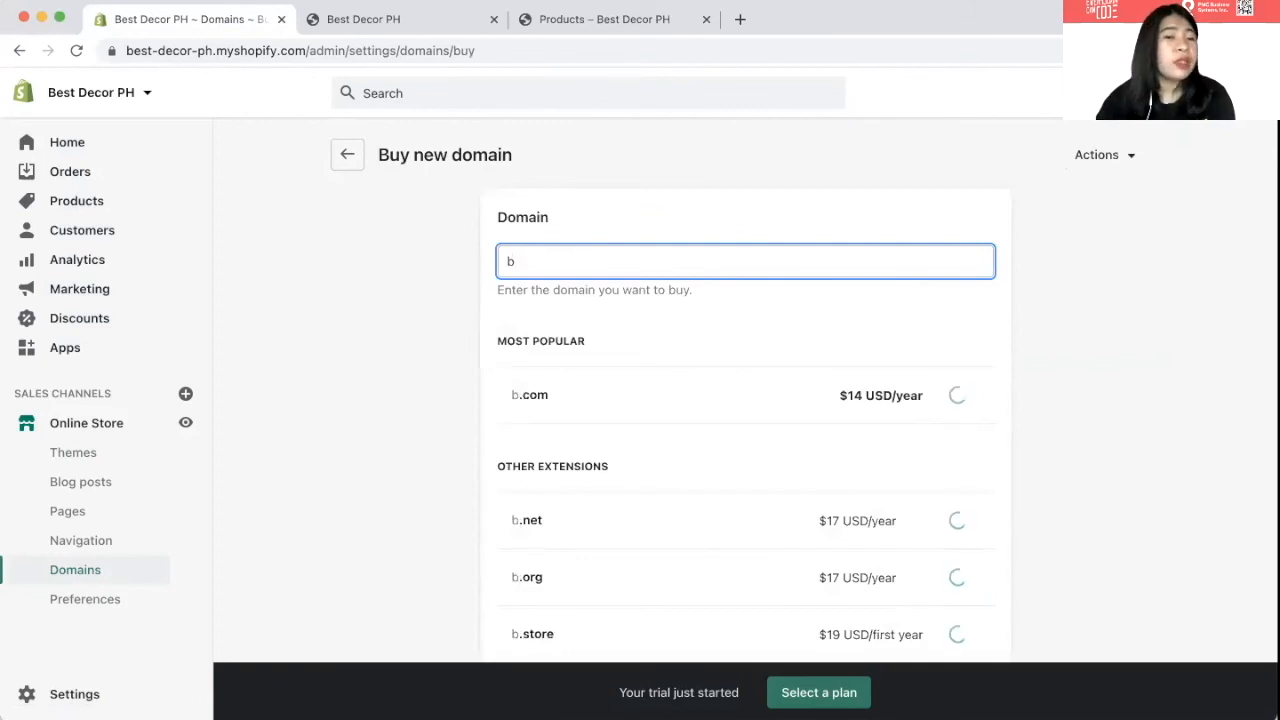
{"action": "type", "text": "es"}
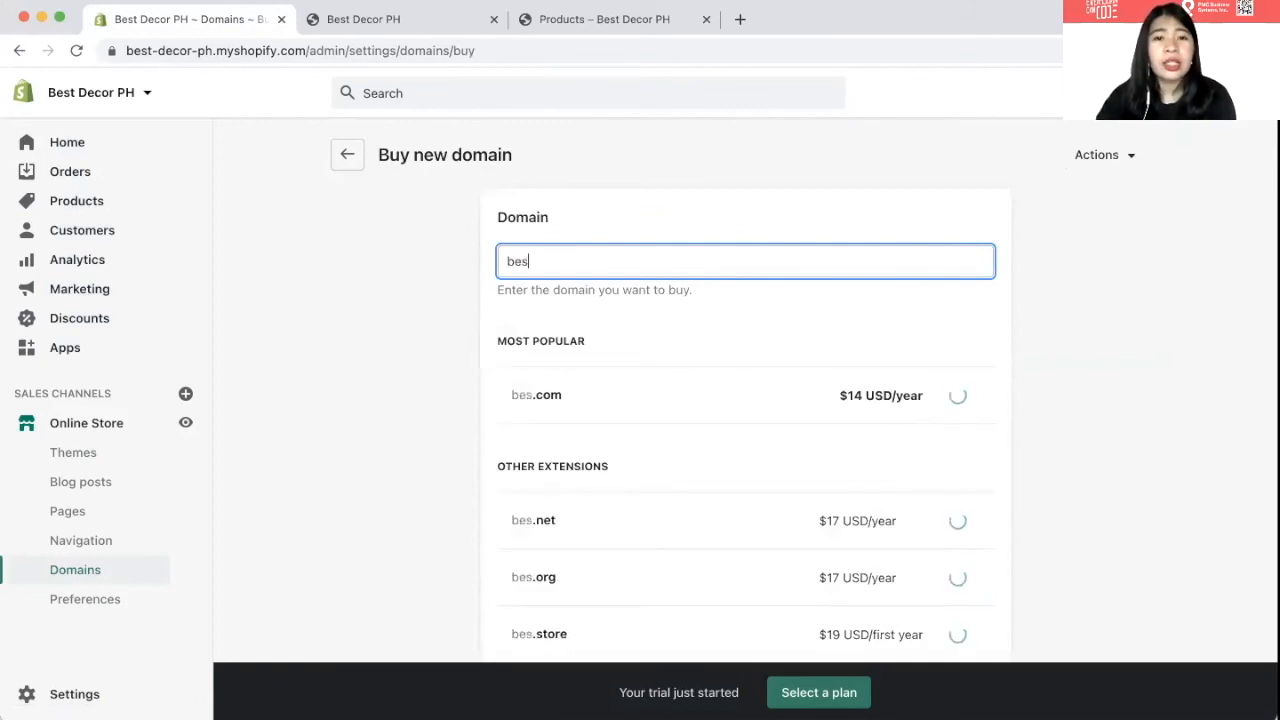
{"action": "type", "text": "tdeco"}
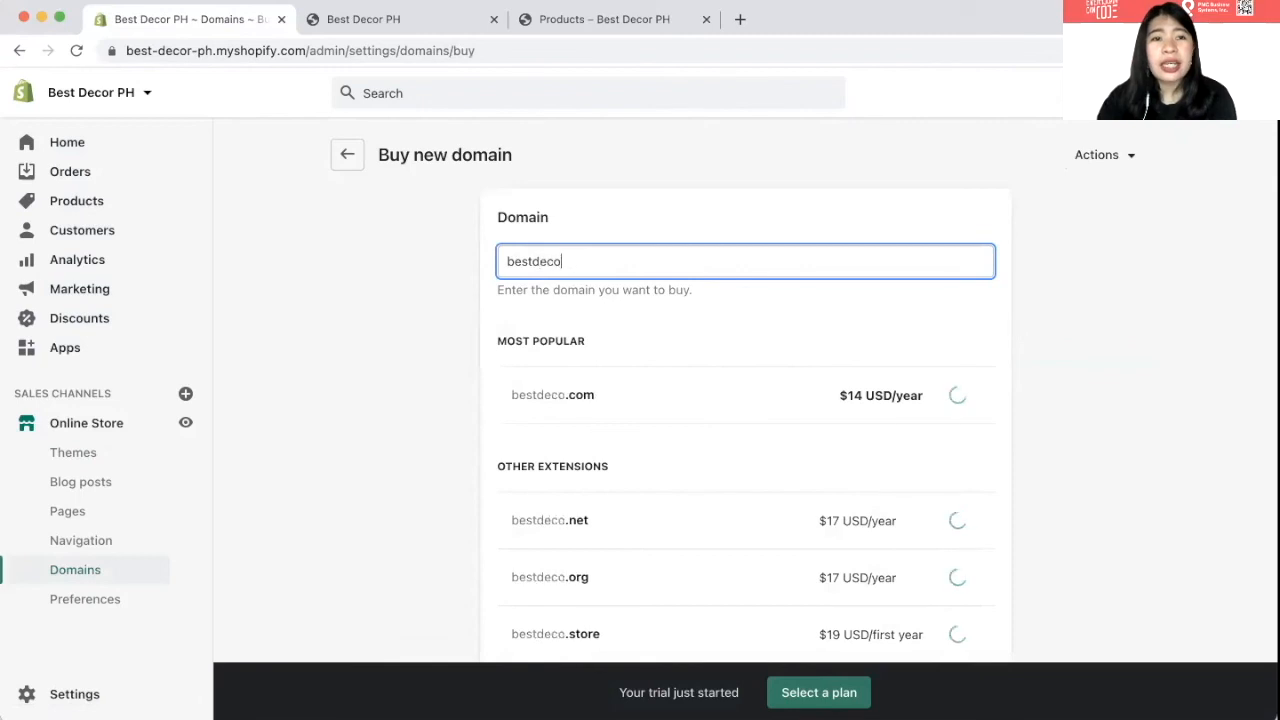
{"action": "type", "text": "rph"}
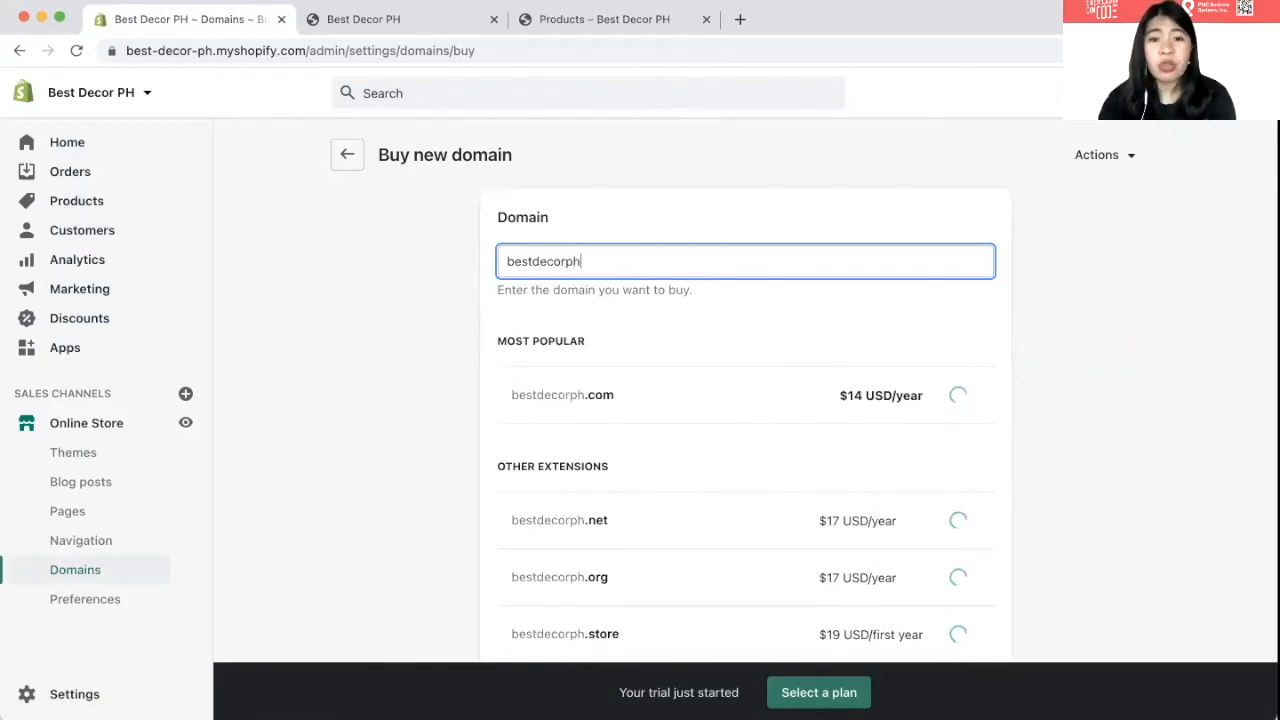
{"action": "type", "text": ".com"}
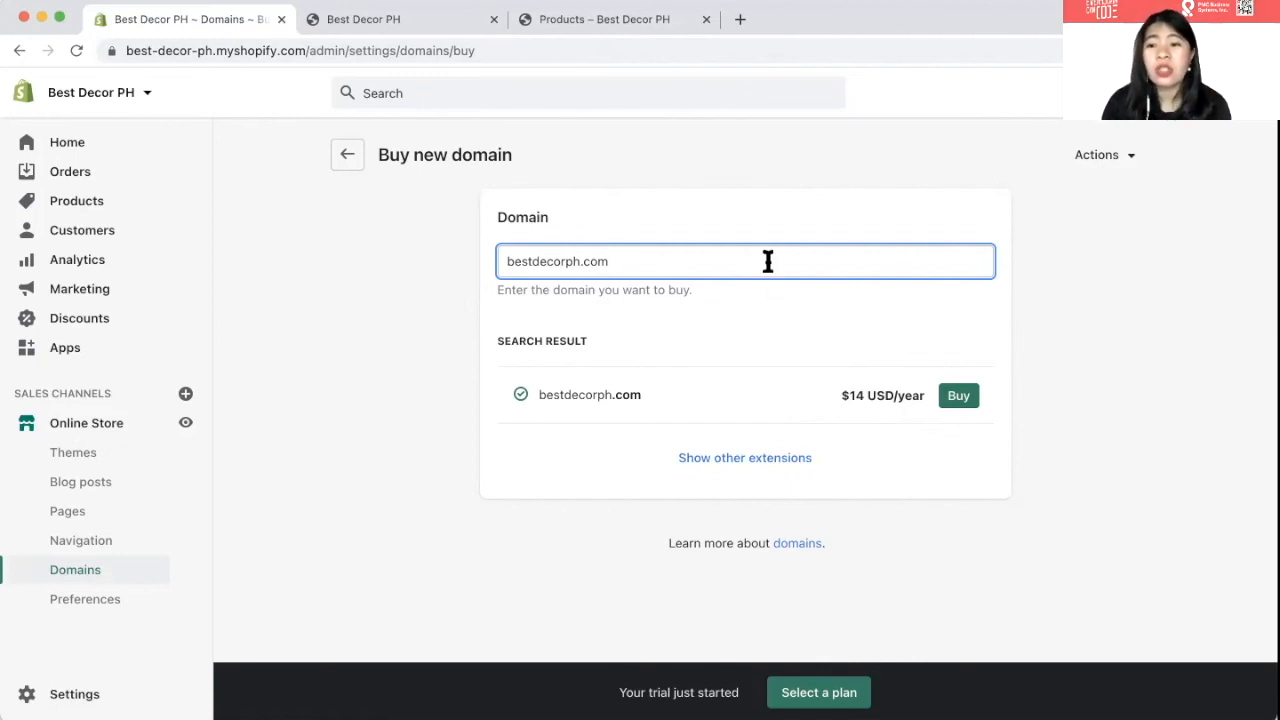
- Load namecheap.com in a new browser tab
{"action": "left_click", "coordinate": [737, 22]}
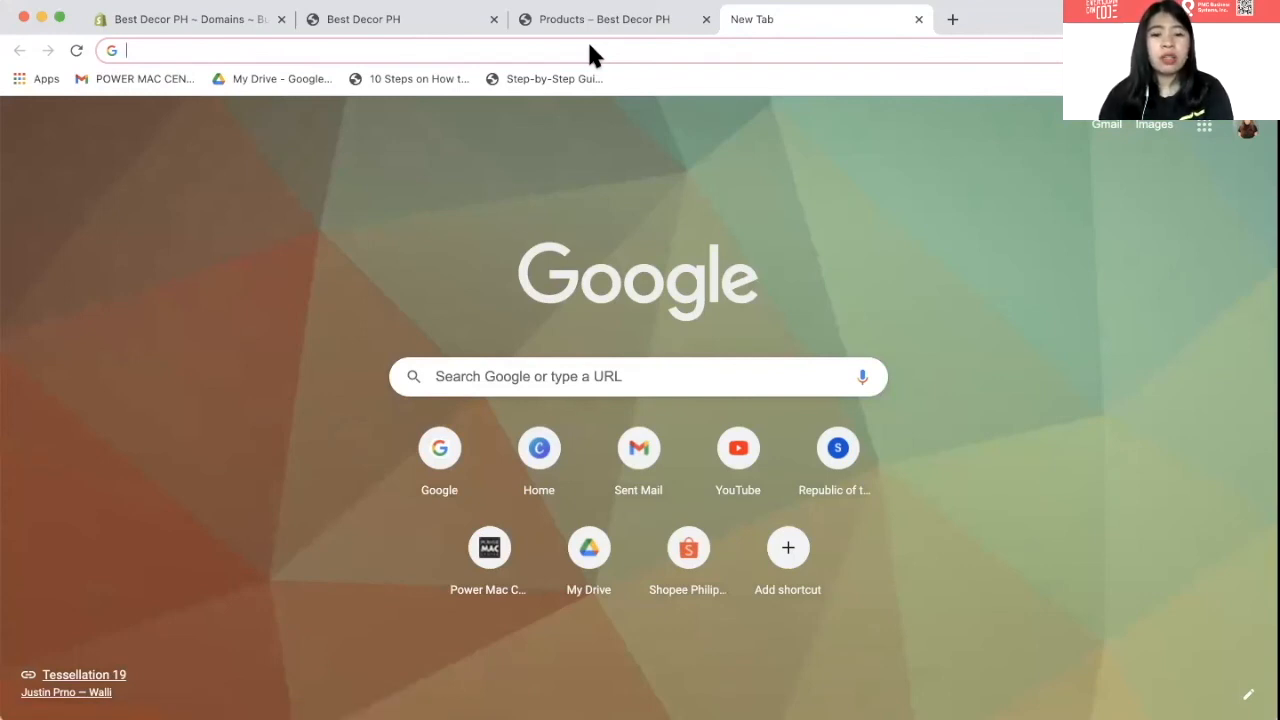
{"action": "type", "text": "nnam"}
{"action": "key", "text": "BackSpace"}
{"action": "key", "text": "BackSpace"}
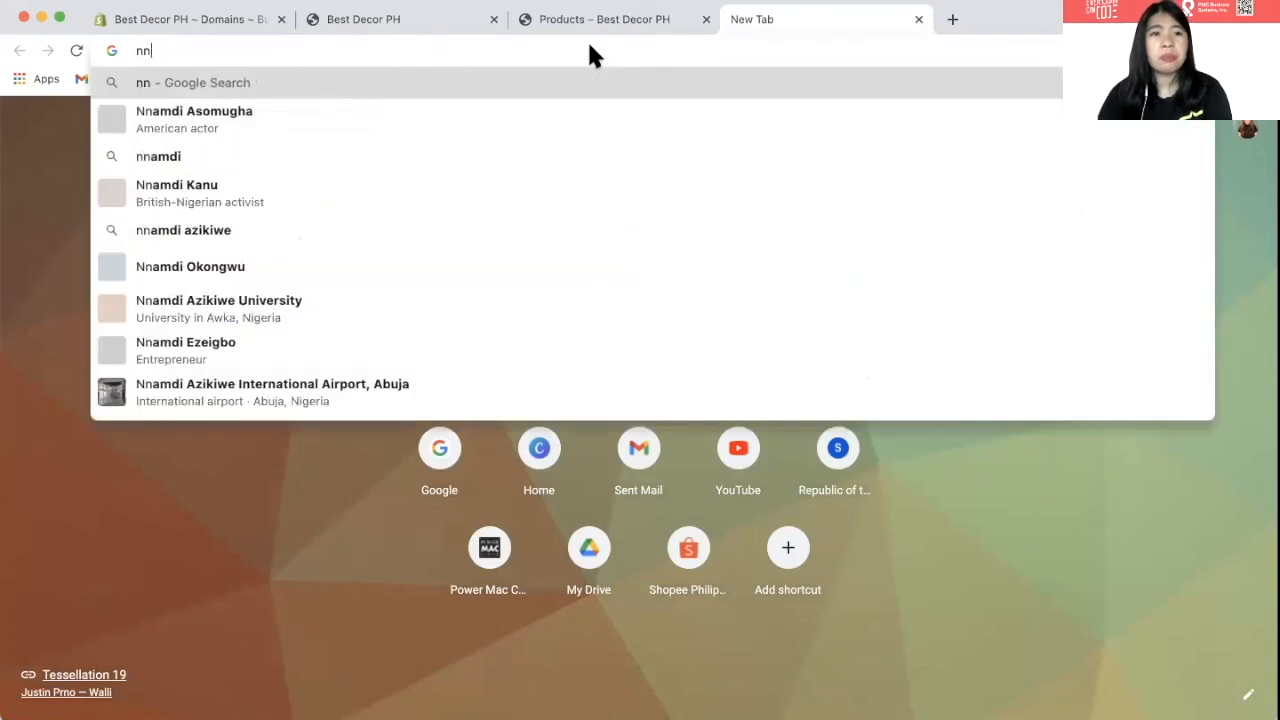
{"action": "key", "text": "BackSpace"}
{"action": "type", "text": "ameche"}
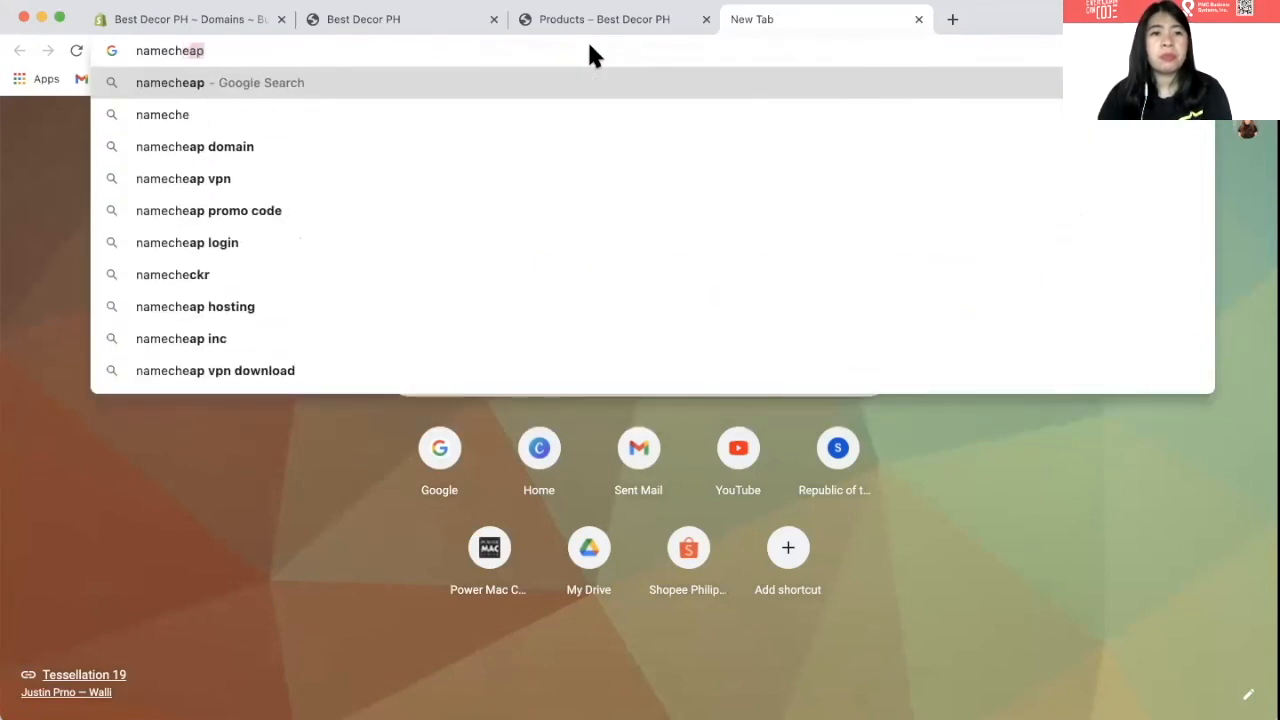
{"action": "type", "text": "ap.com"}
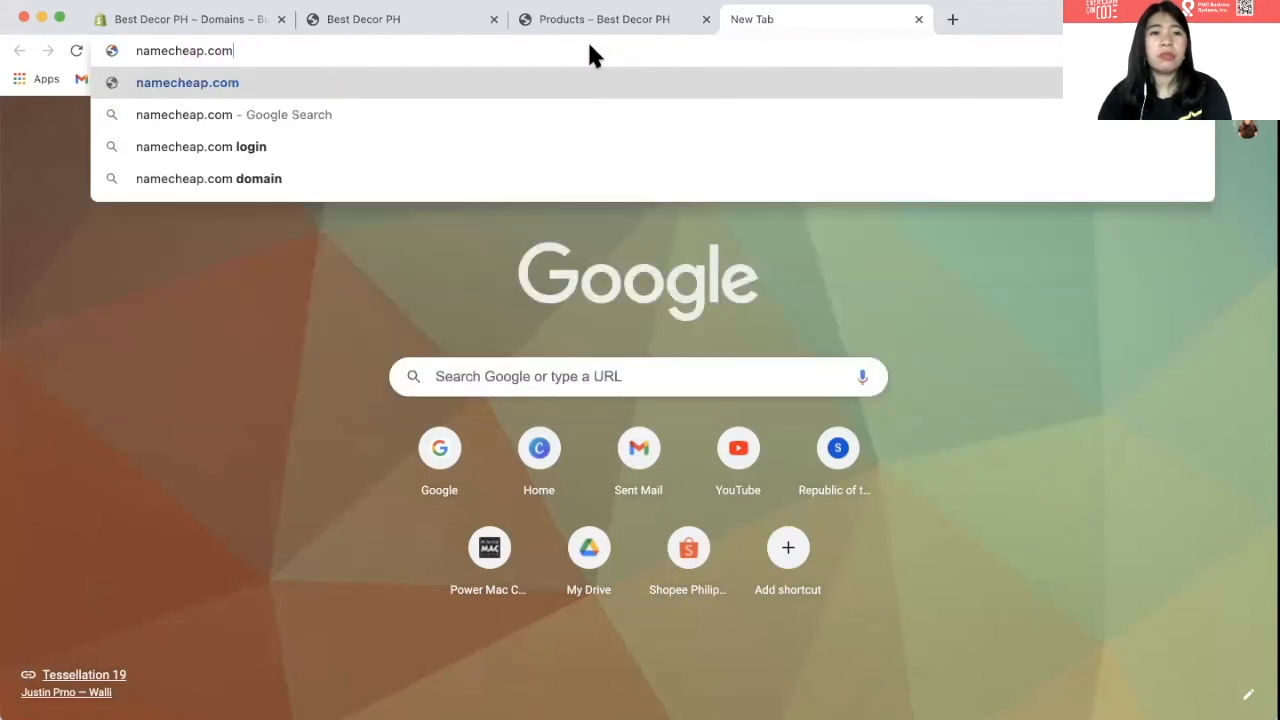
{"action": "key", "text": "Return"}
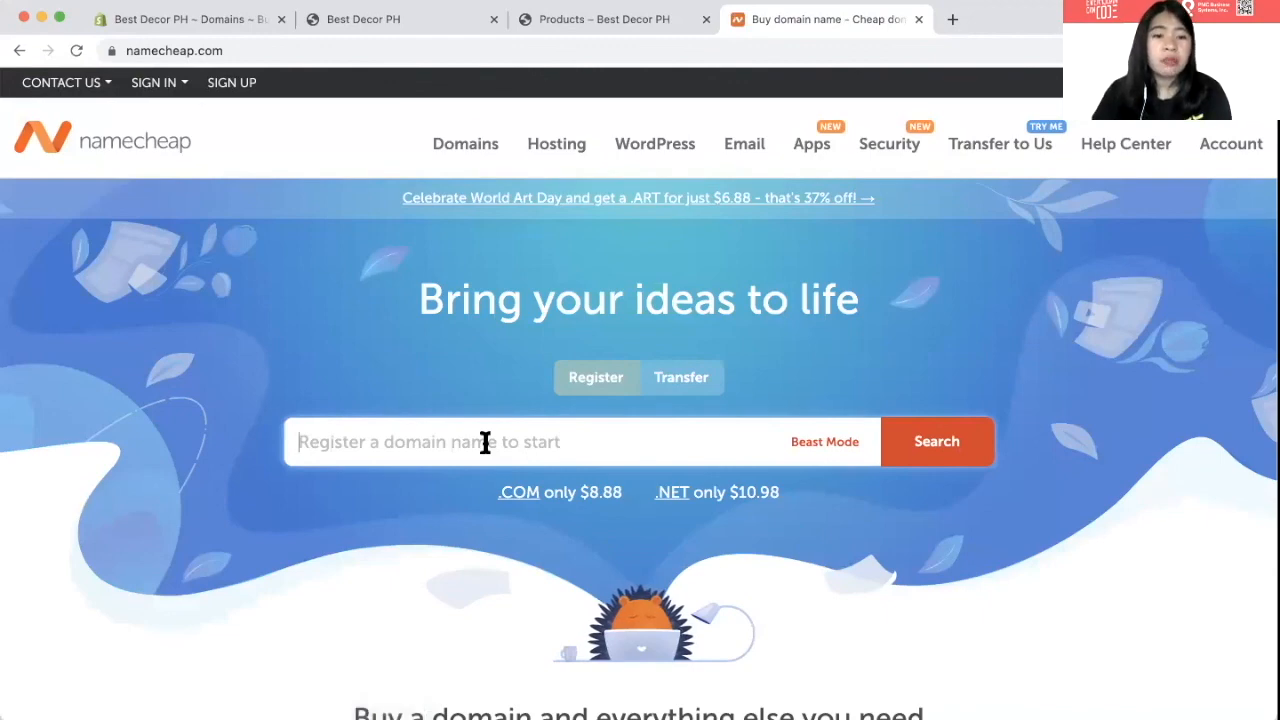
- Search Namecheap for bestdecorph.com and compare its $8.88/yr price with Shopify's $14/year
{"action": "type", "text": "b"}
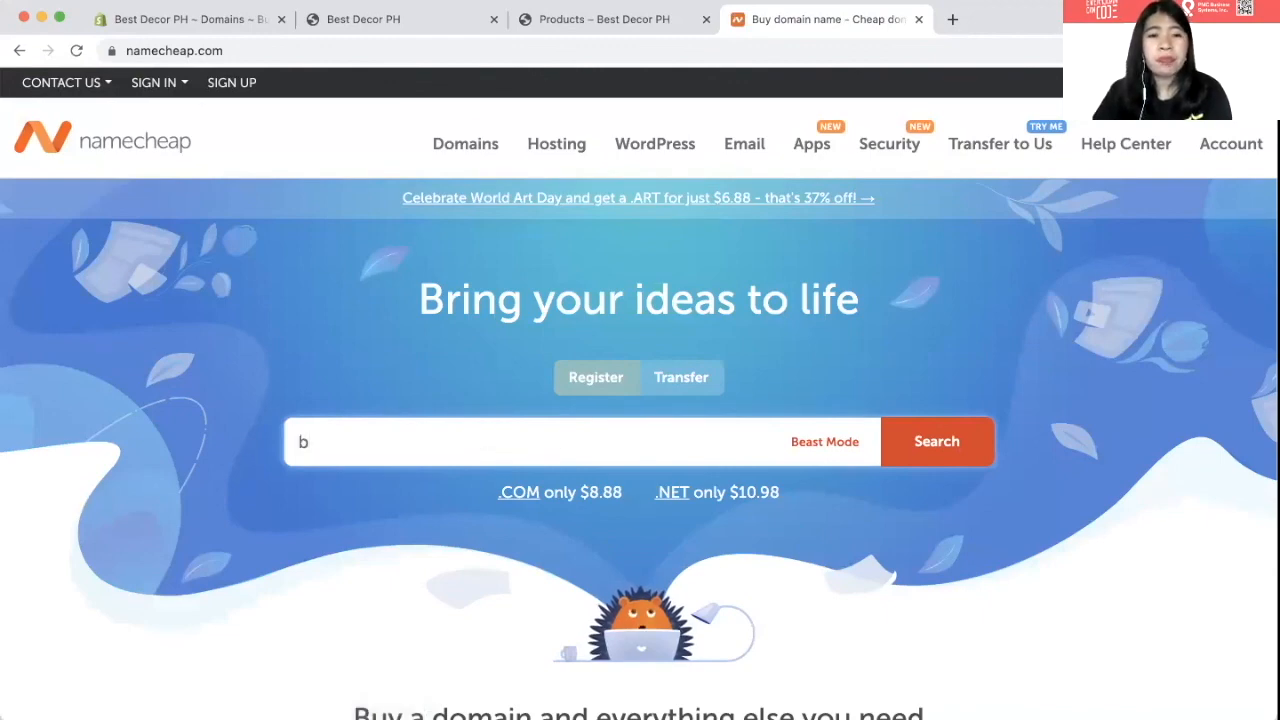
{"action": "type", "text": "estdecorph"}
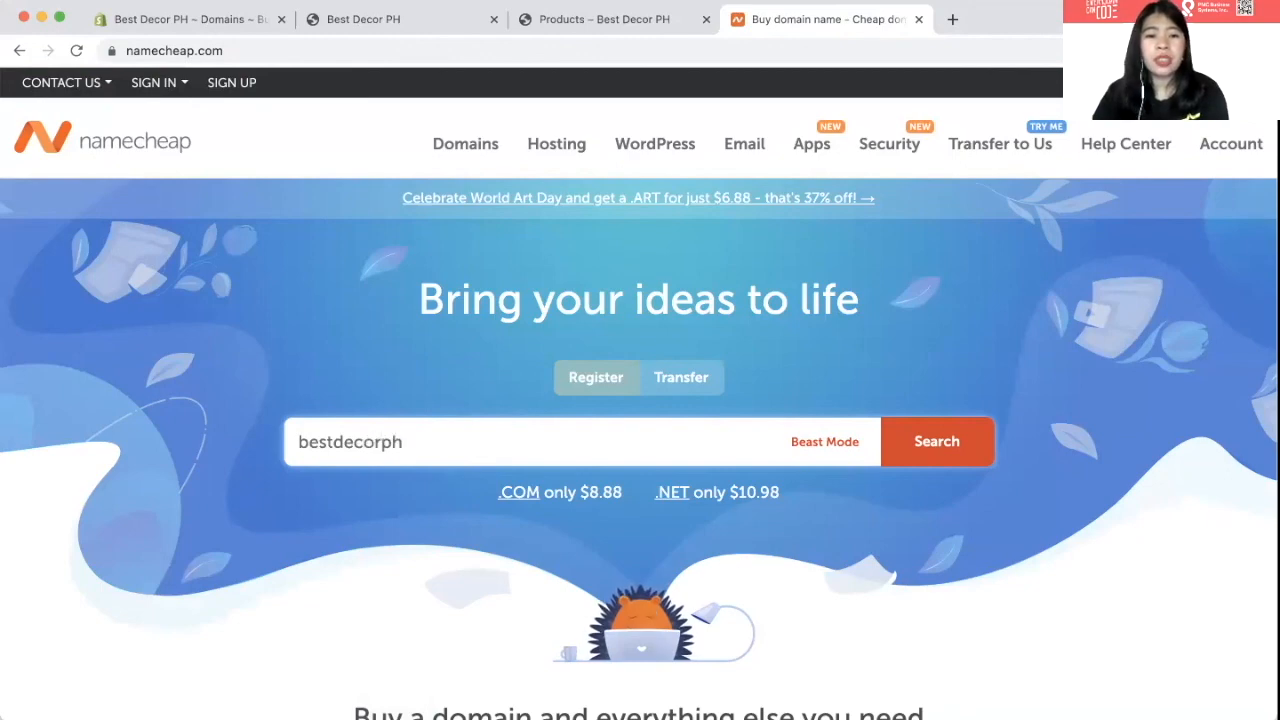
{"action": "type", "text": ".com"}
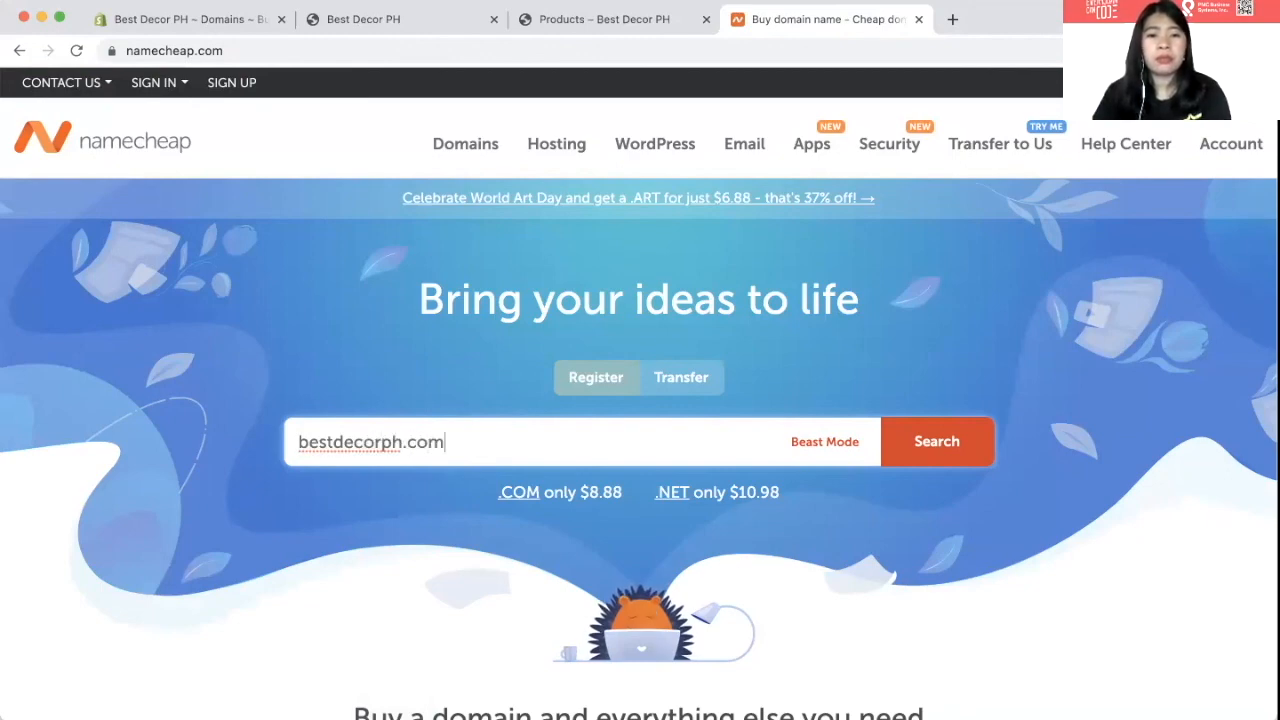
{"action": "left_click", "coordinate": [911, 459]}
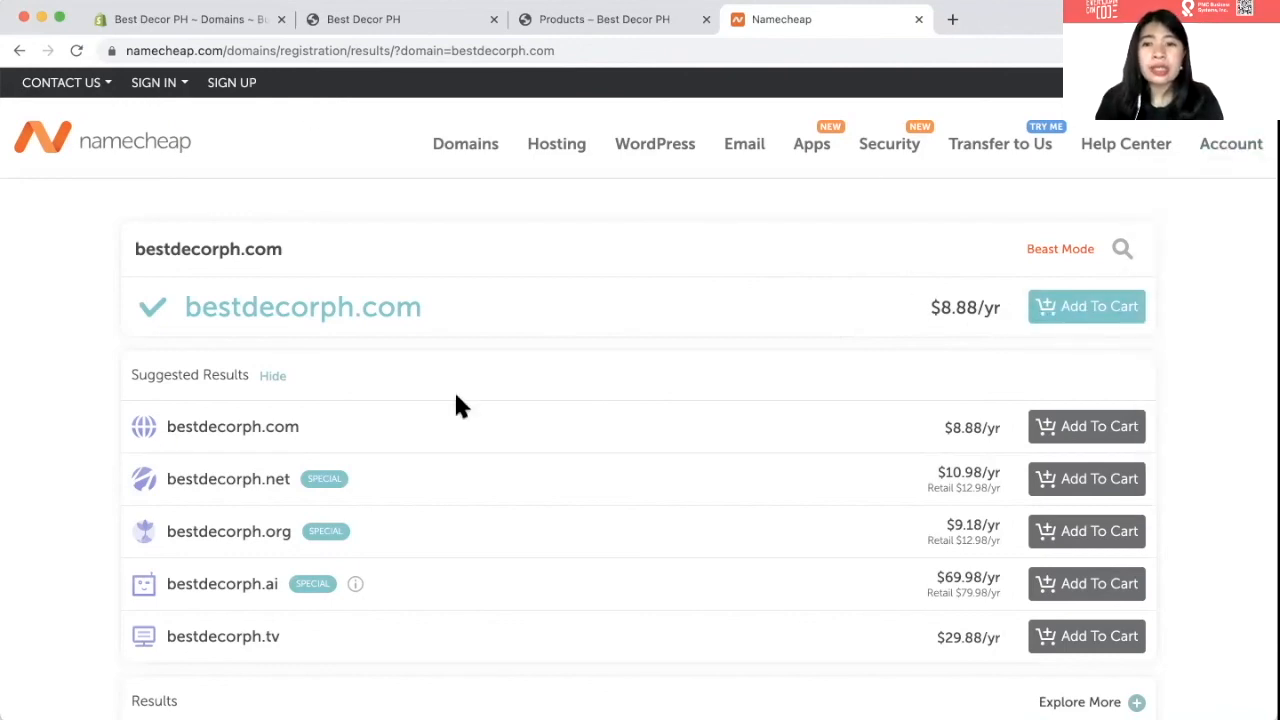
{"action": "left_click", "coordinate": [224, 20]}
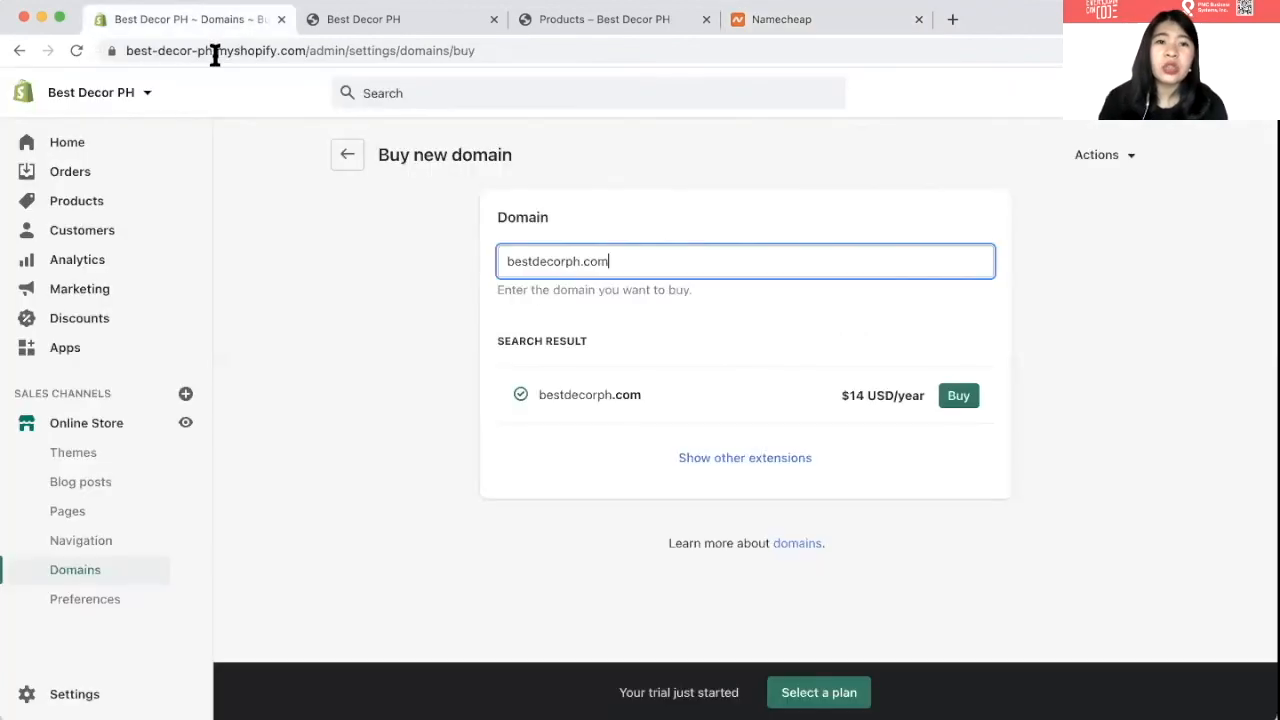
{"action": "left_click", "coordinate": [810, 24]}
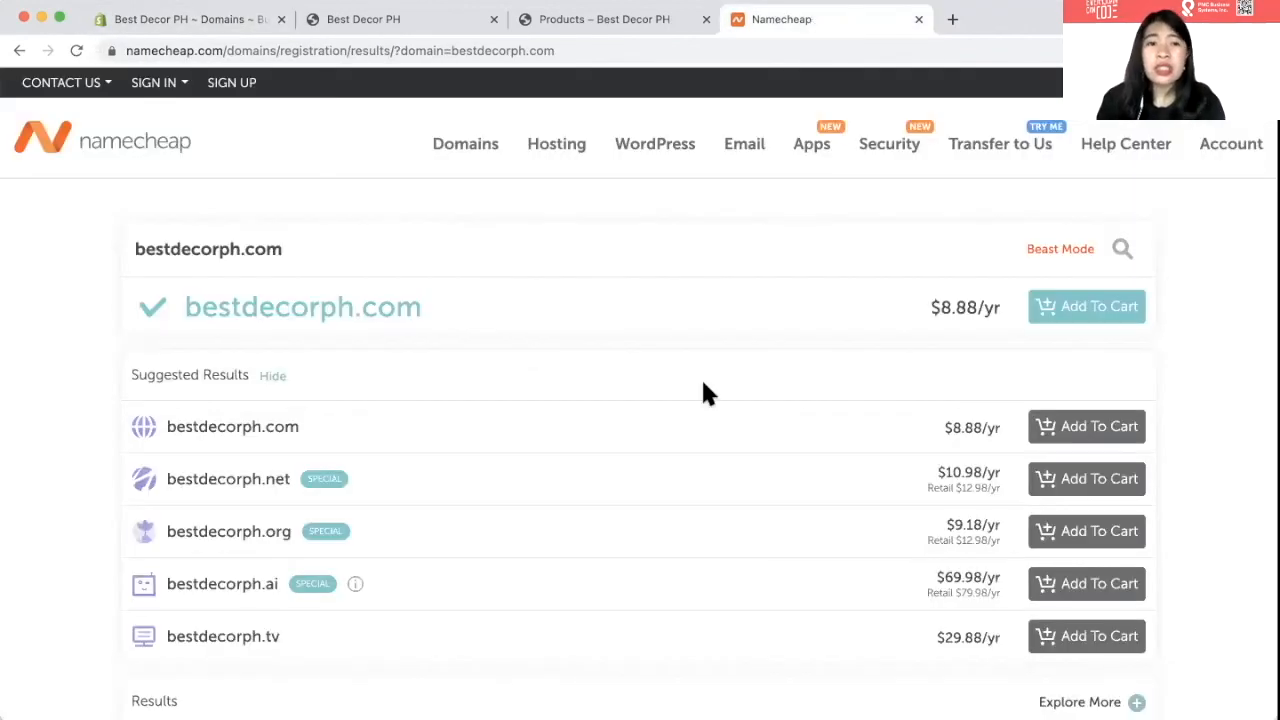
- Switch to the Best Decor storefront preview and scroll through the 'For your Minimalist Home' hero banner
{"action": "left_click", "coordinate": [145, 18]}
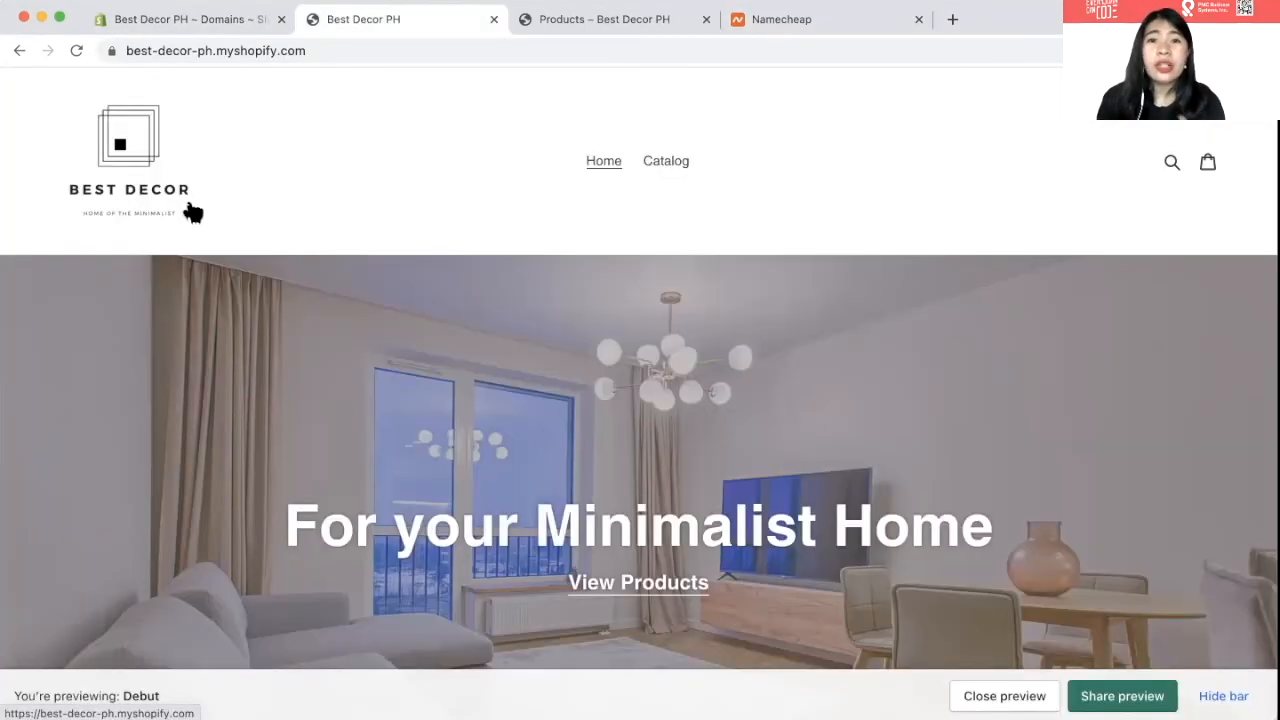
{"action": "scroll", "coordinate": [193, 213], "scroll_direction": "down", "scroll_amount": 1}
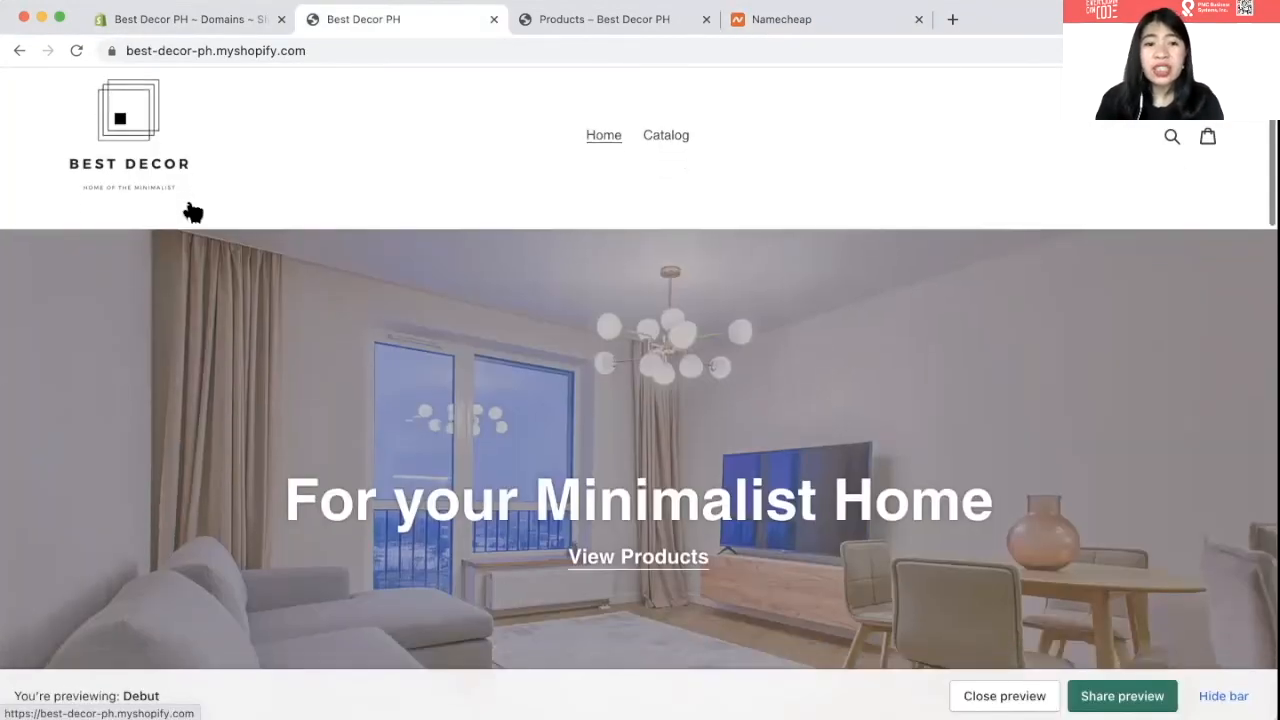
{"action": "scroll", "coordinate": [190, 208], "scroll_direction": "down", "scroll_amount": 2}
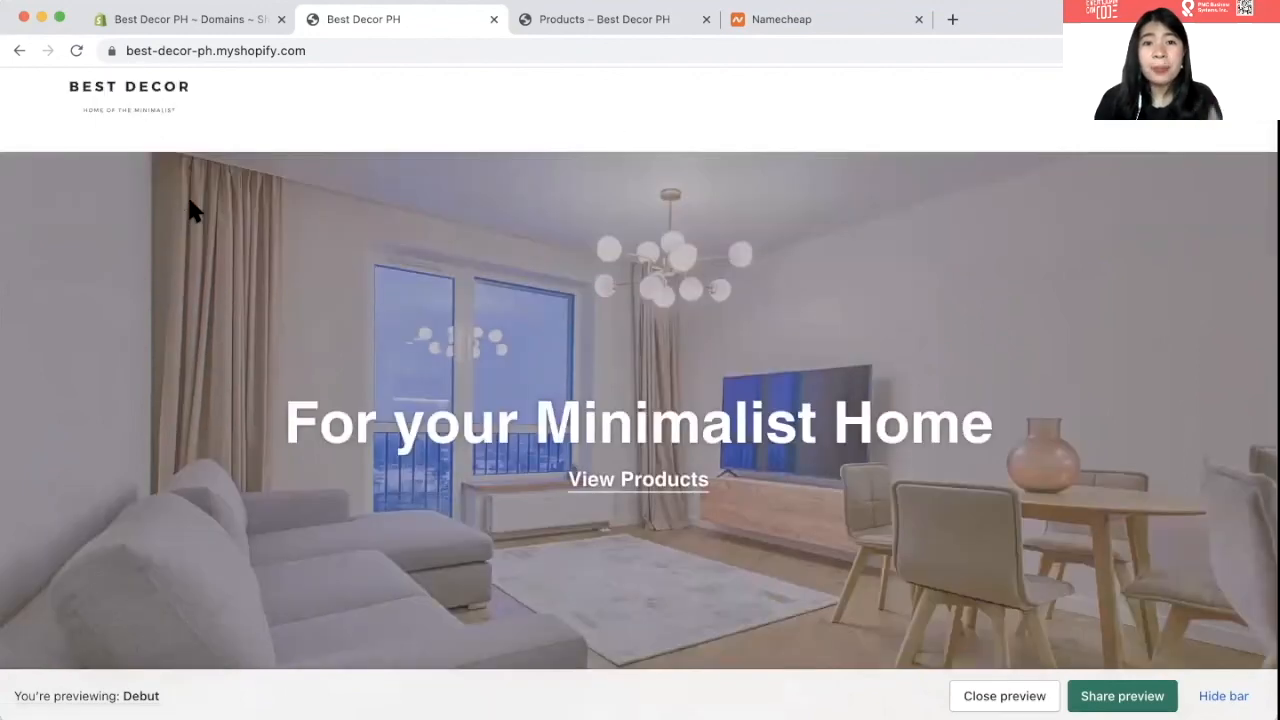
{"action": "scroll", "coordinate": [143, 476], "scroll_direction": "down", "scroll_amount": 3}
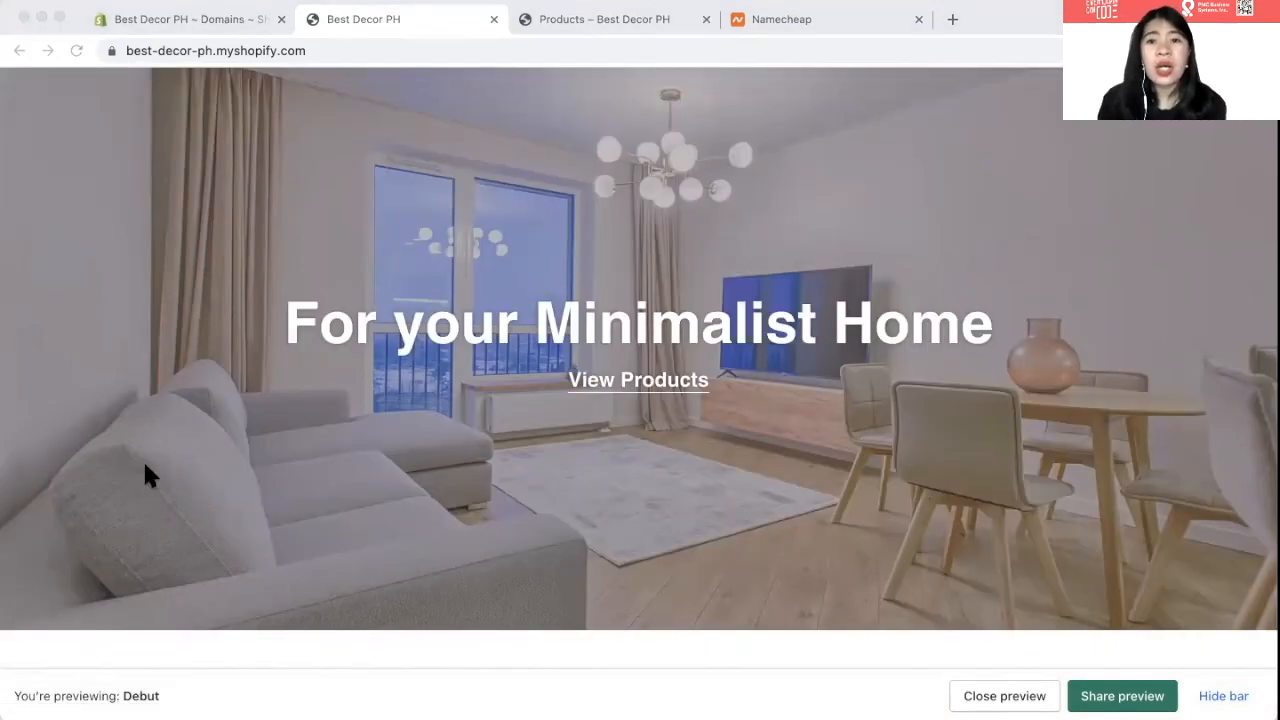